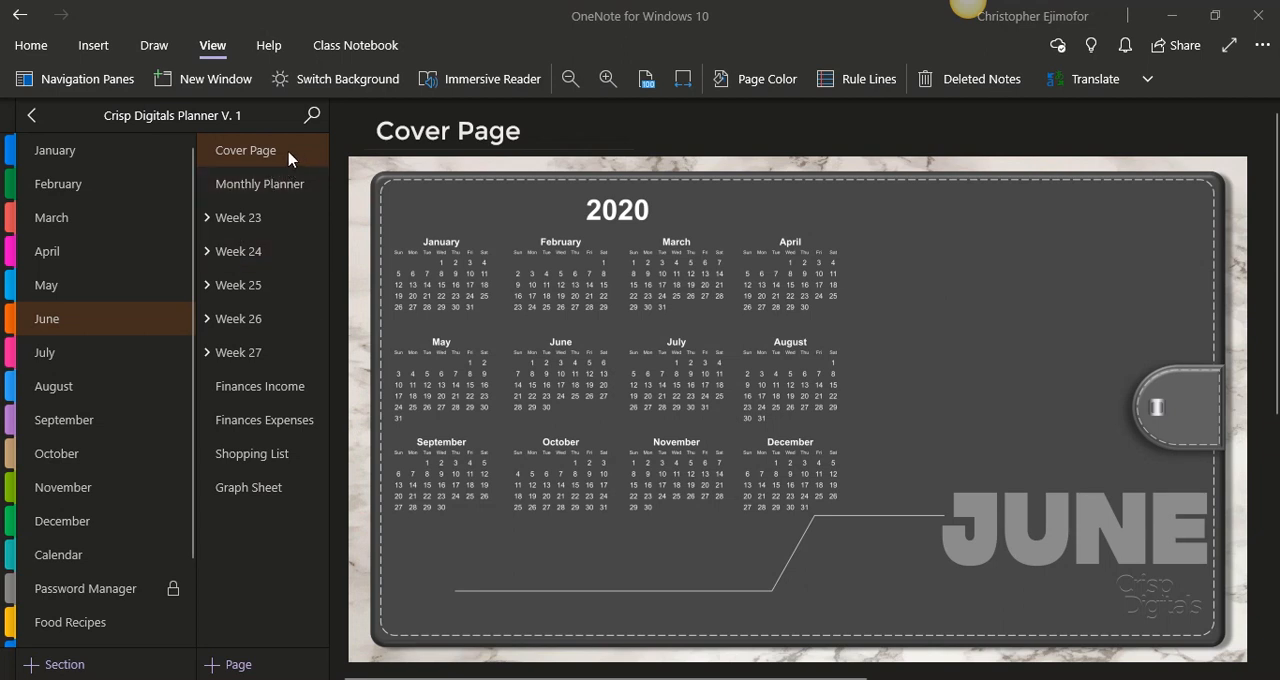
- Open the June section's Monthly Planner and Week 23 pages, and expand Week 23 to list its daily pages
{"action": "left_click", "coordinate": [290, 189]}
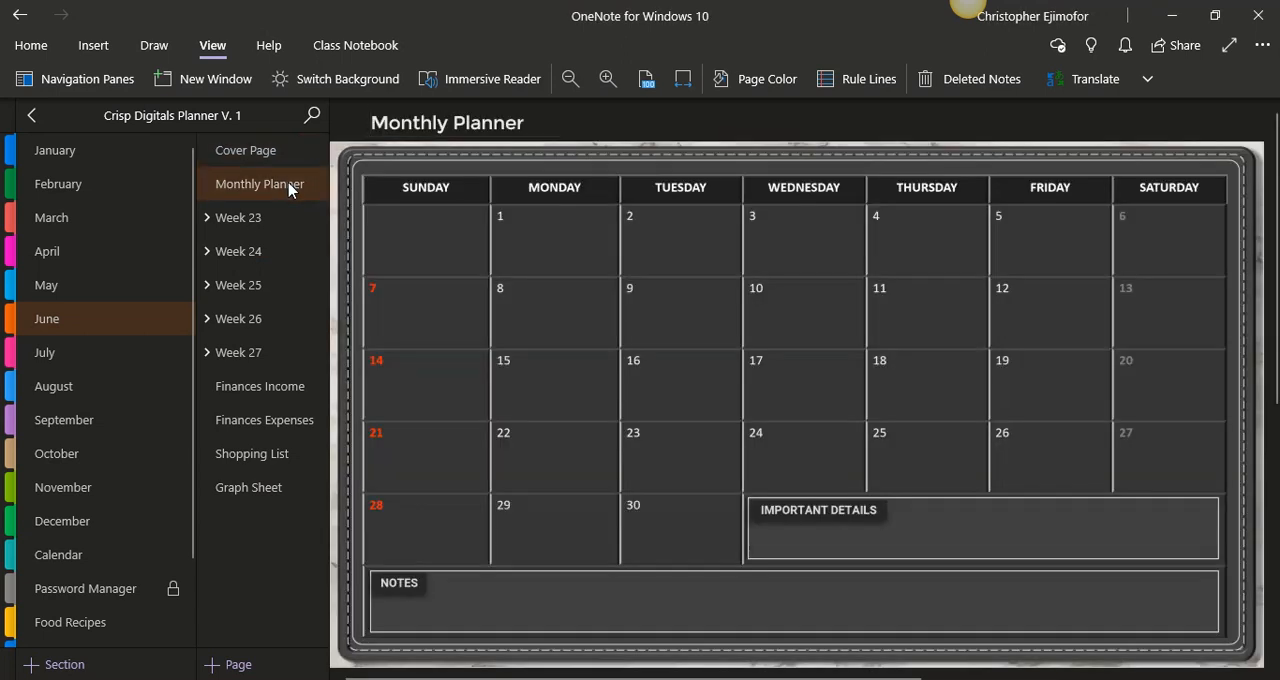
{"action": "left_click", "coordinate": [257, 222]}
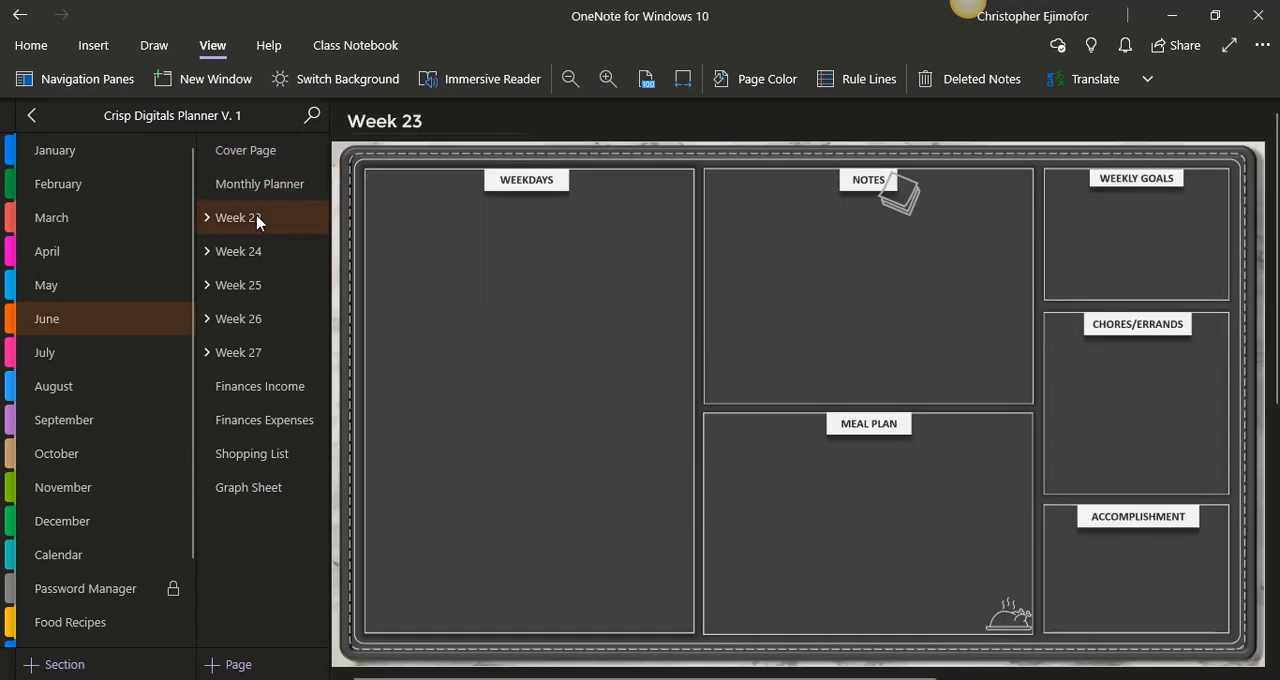
{"action": "left_click", "coordinate": [206, 224]}
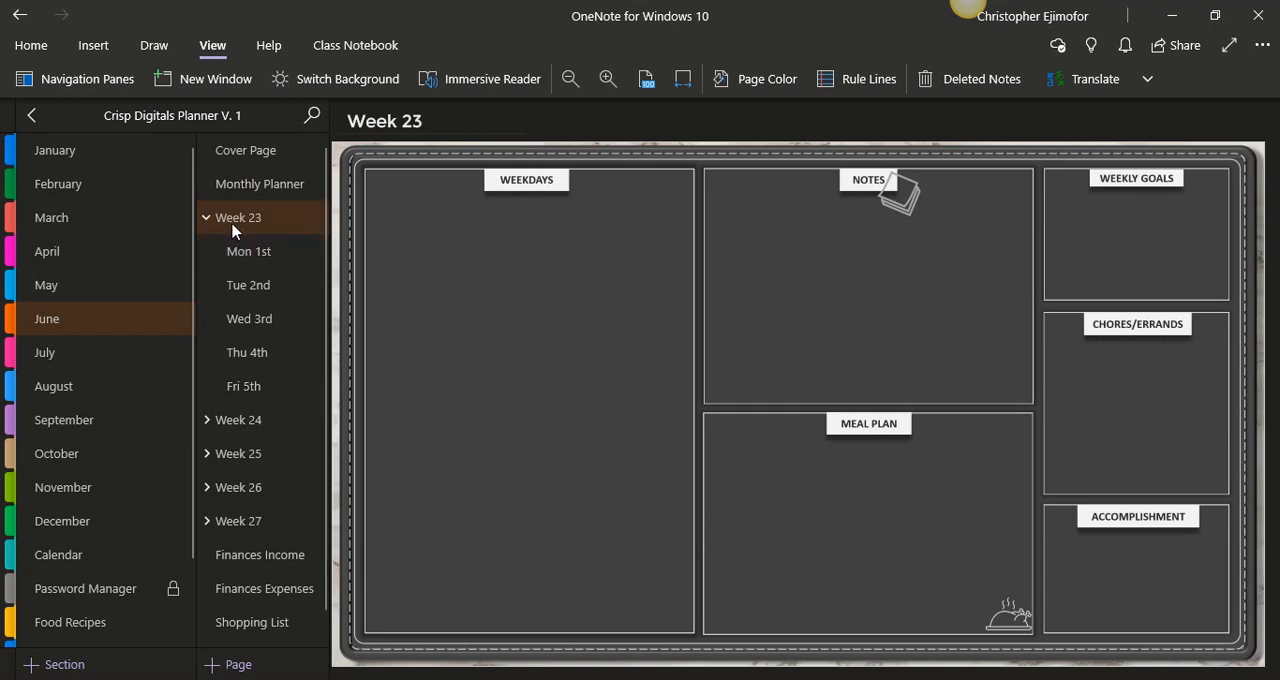
- View the Mon 1st, Tue 2nd and Wed 3rd daily pages, and collapse Week 23
{"action": "left_click", "coordinate": [248, 257]}
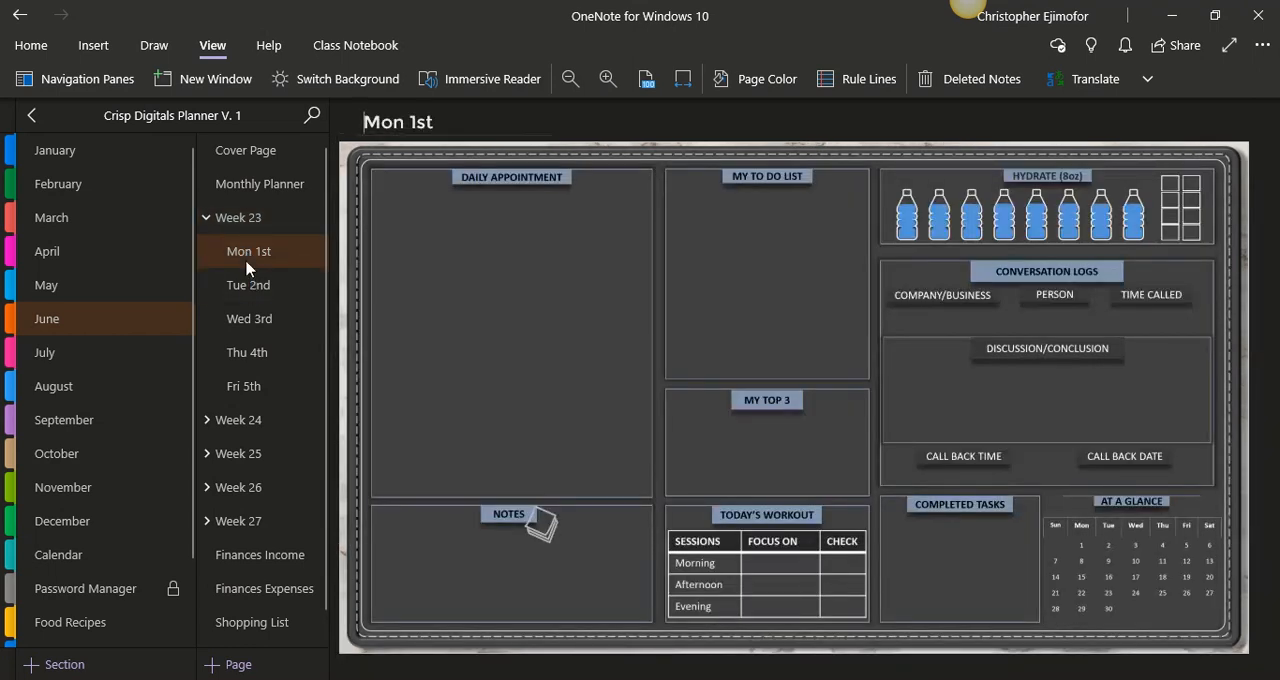
{"action": "left_click", "coordinate": [252, 290]}
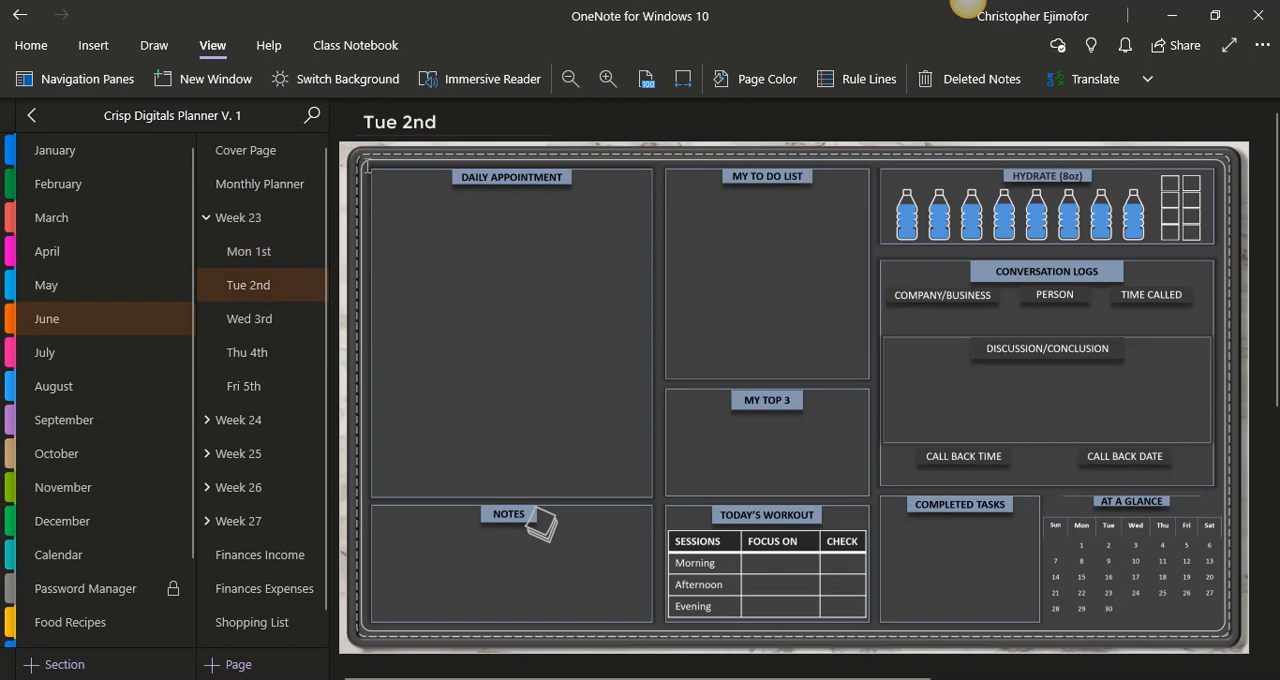
{"action": "left_click", "coordinate": [270, 322]}
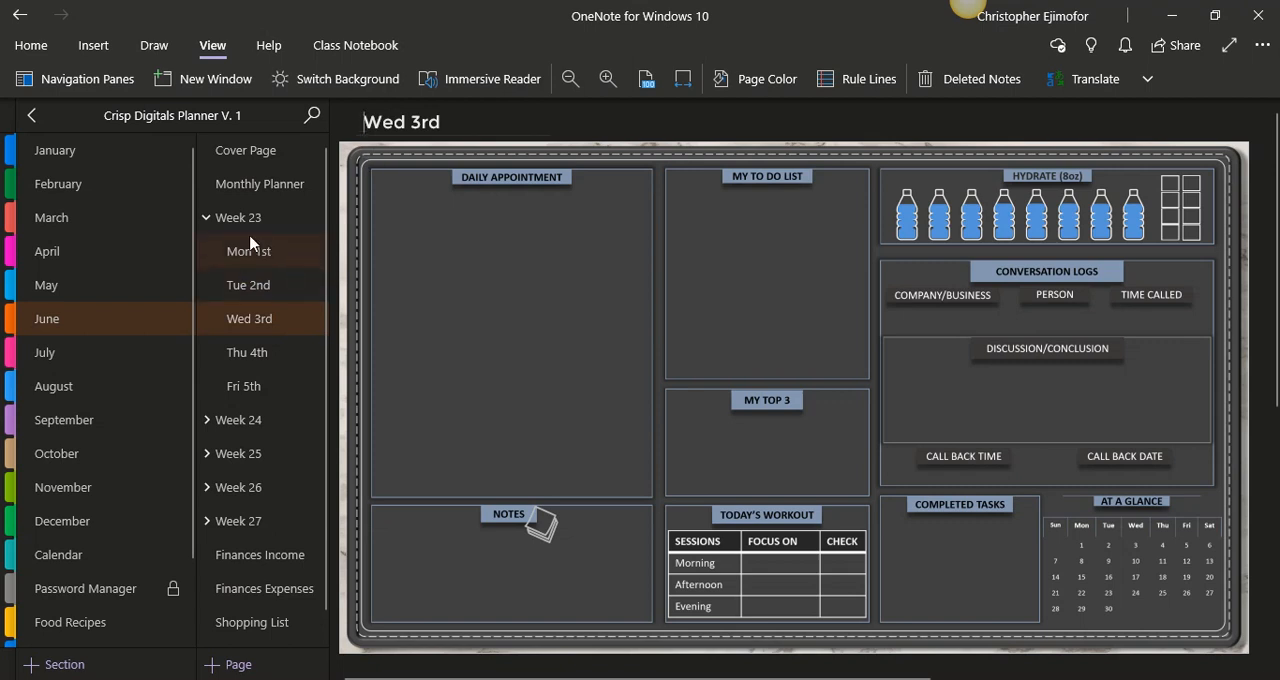
{"action": "left_click", "coordinate": [210, 226]}
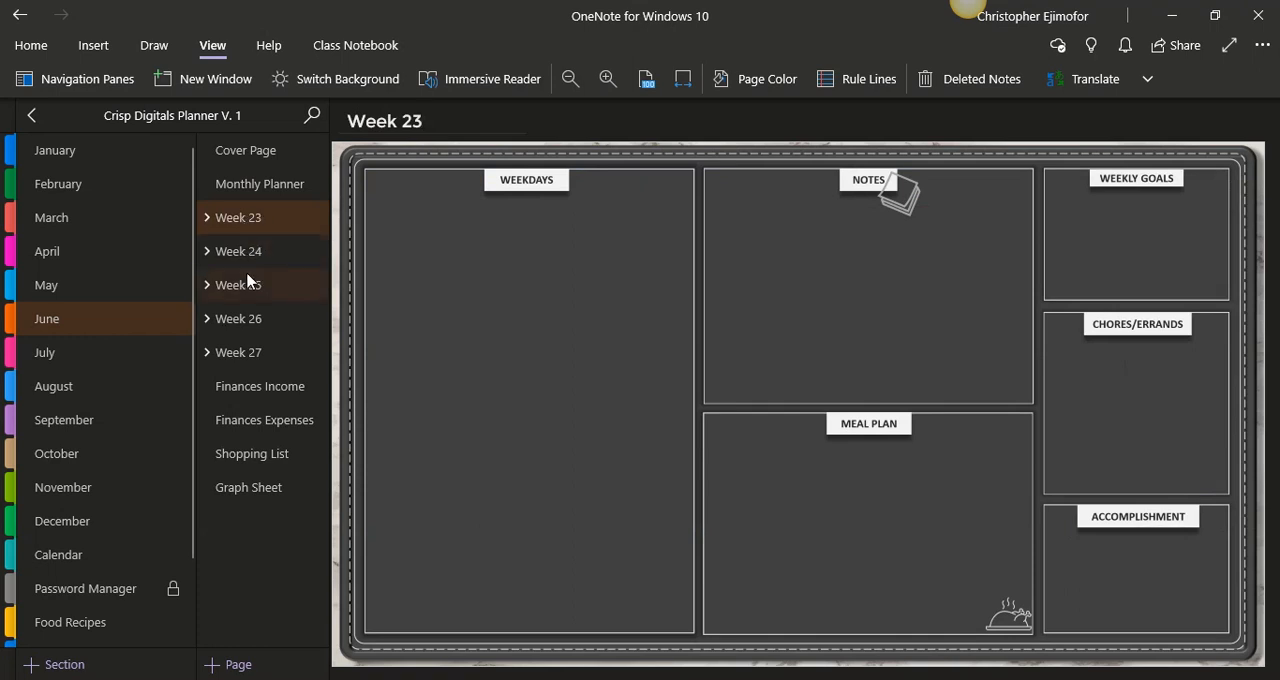
{"action": "left_click", "coordinate": [208, 219]}
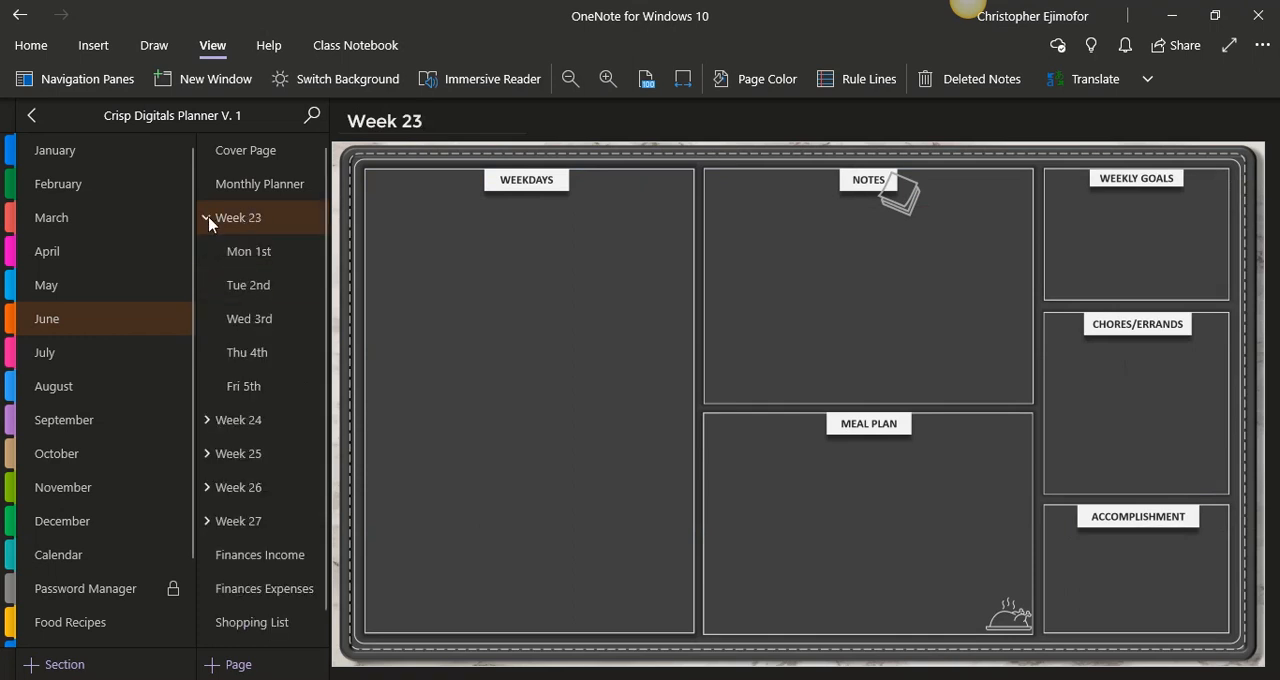
{"action": "left_click", "coordinate": [207, 220]}
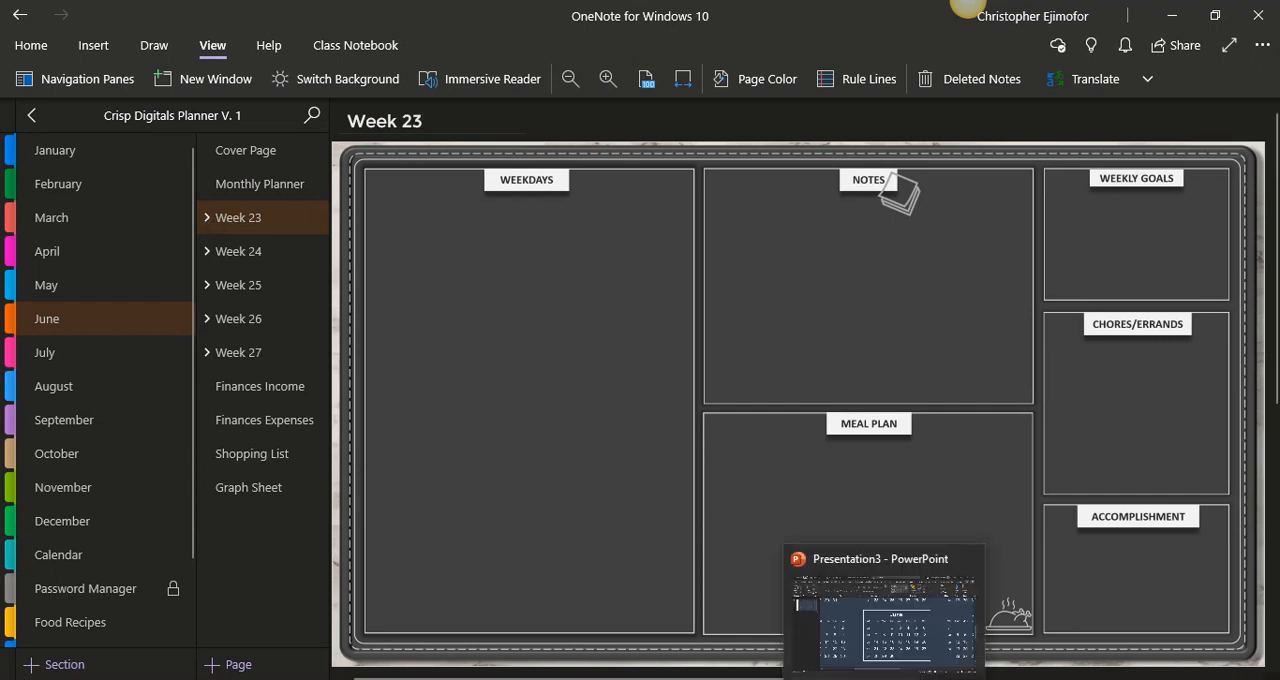
- Switch to the Presentation3 file in PowerPoint, examine the week numbers in the June calendar, and return to OneNote
{"action": "left_click", "coordinate": [880, 638]}
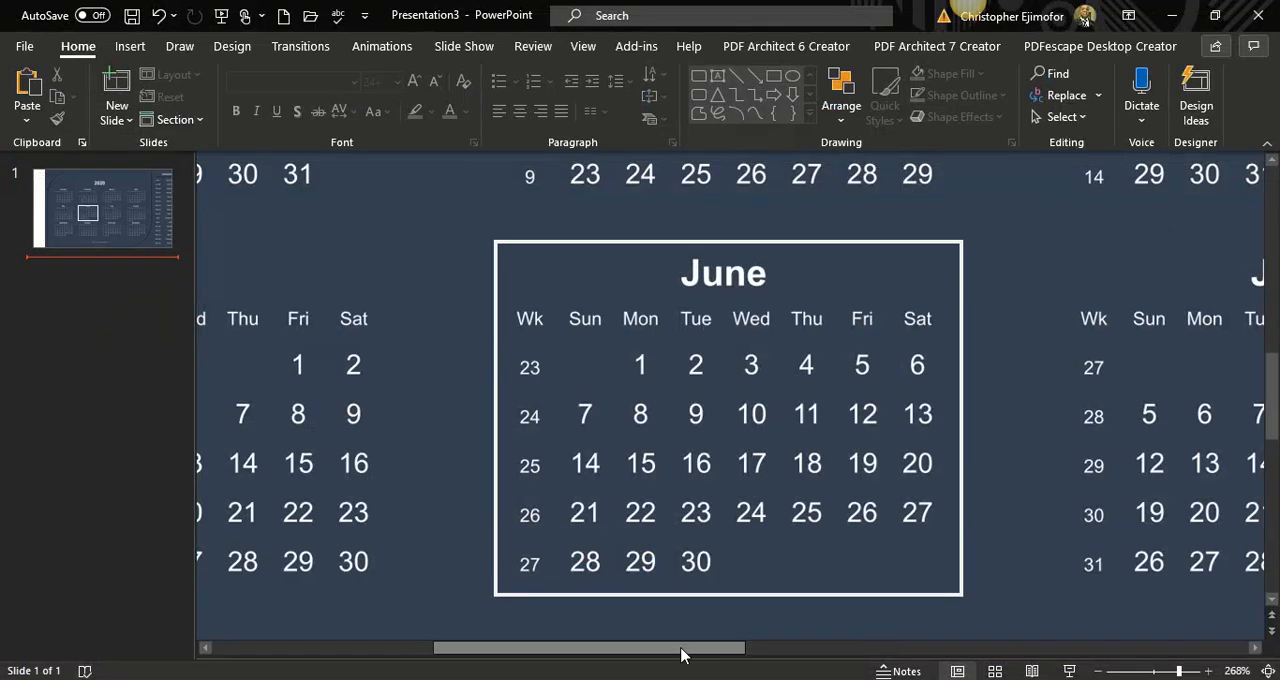
{"action": "left_click_drag", "start_coordinate": [680, 655], "coordinate": [670, 655]}
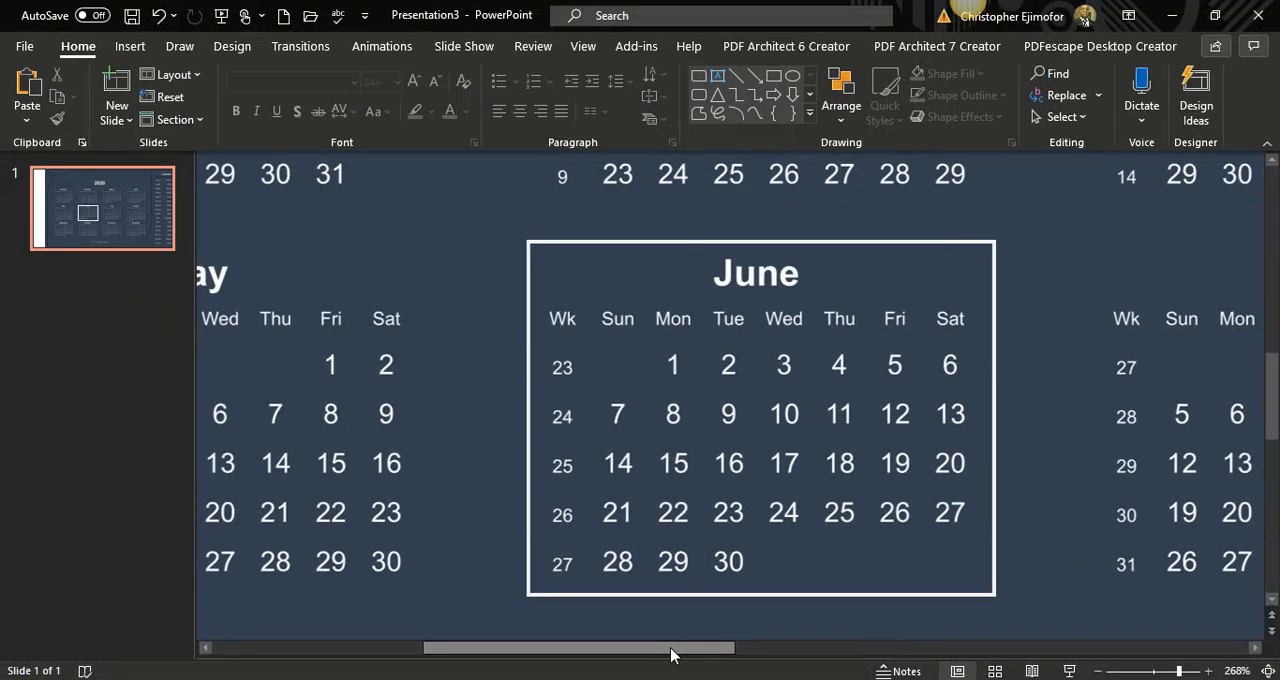
{"action": "left_click", "coordinate": [1142, 672]}
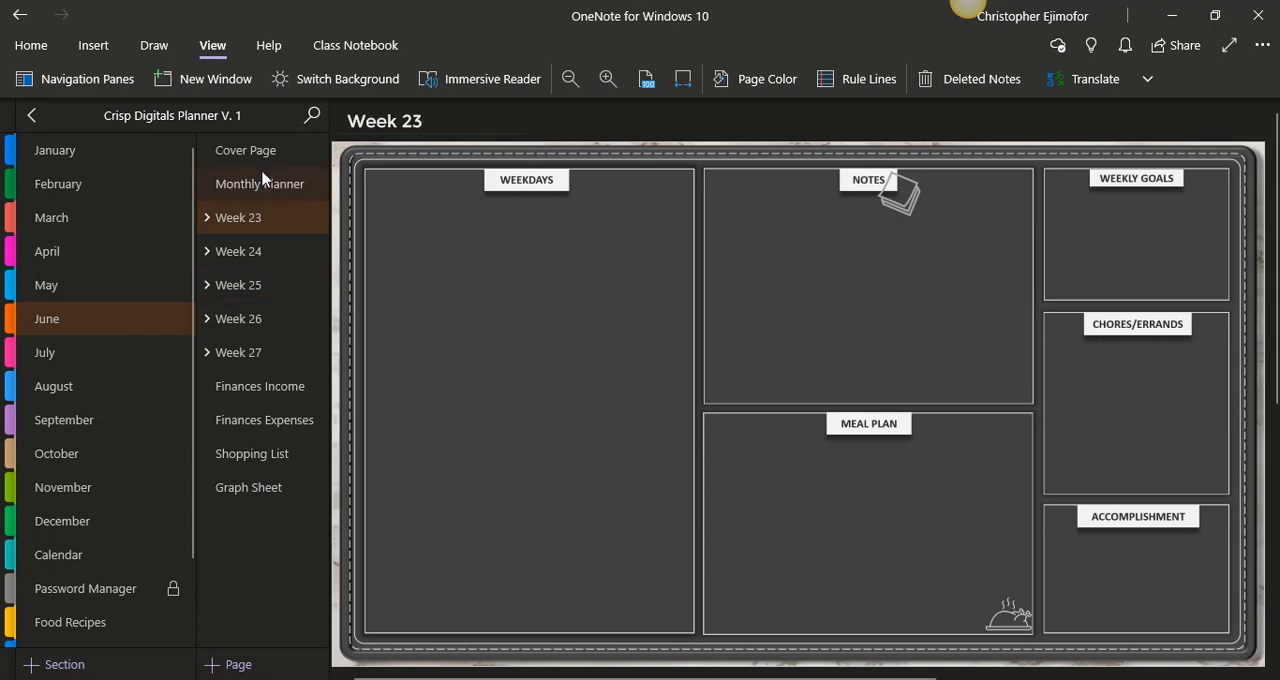
- View June's Finances Income, Finances Expenses and Shopping List pages
{"action": "left_click", "coordinate": [230, 393]}
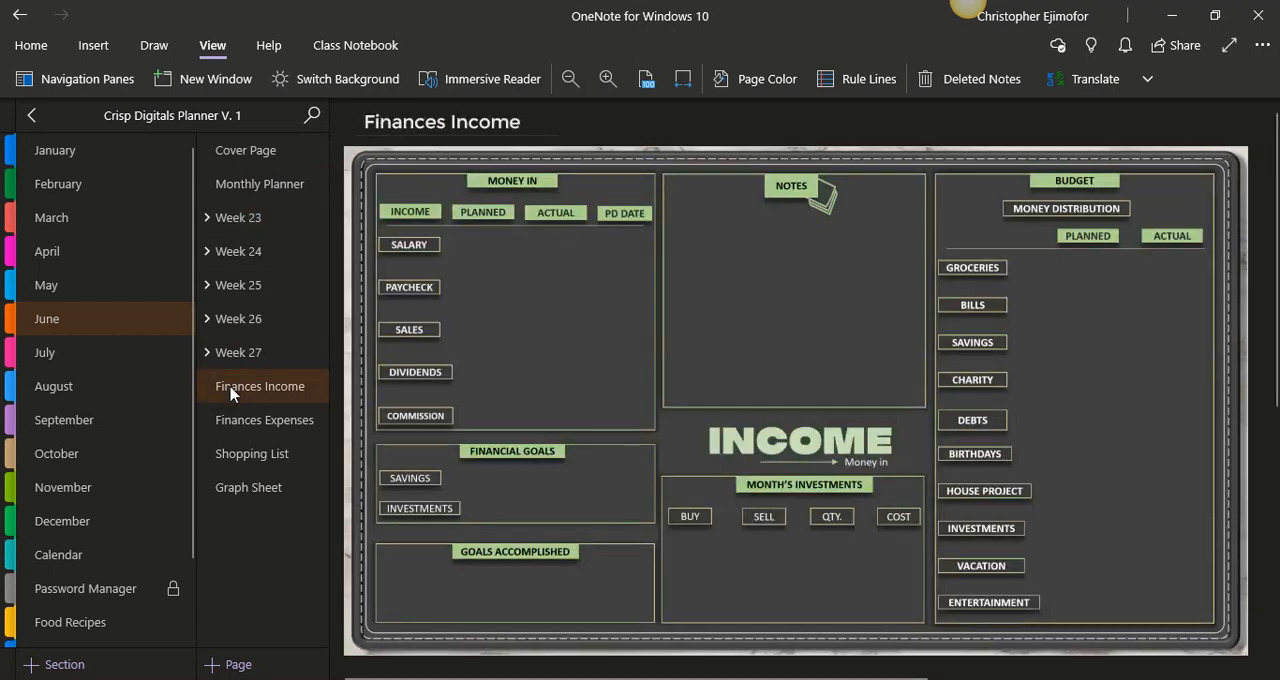
{"action": "left_click", "coordinate": [235, 425]}
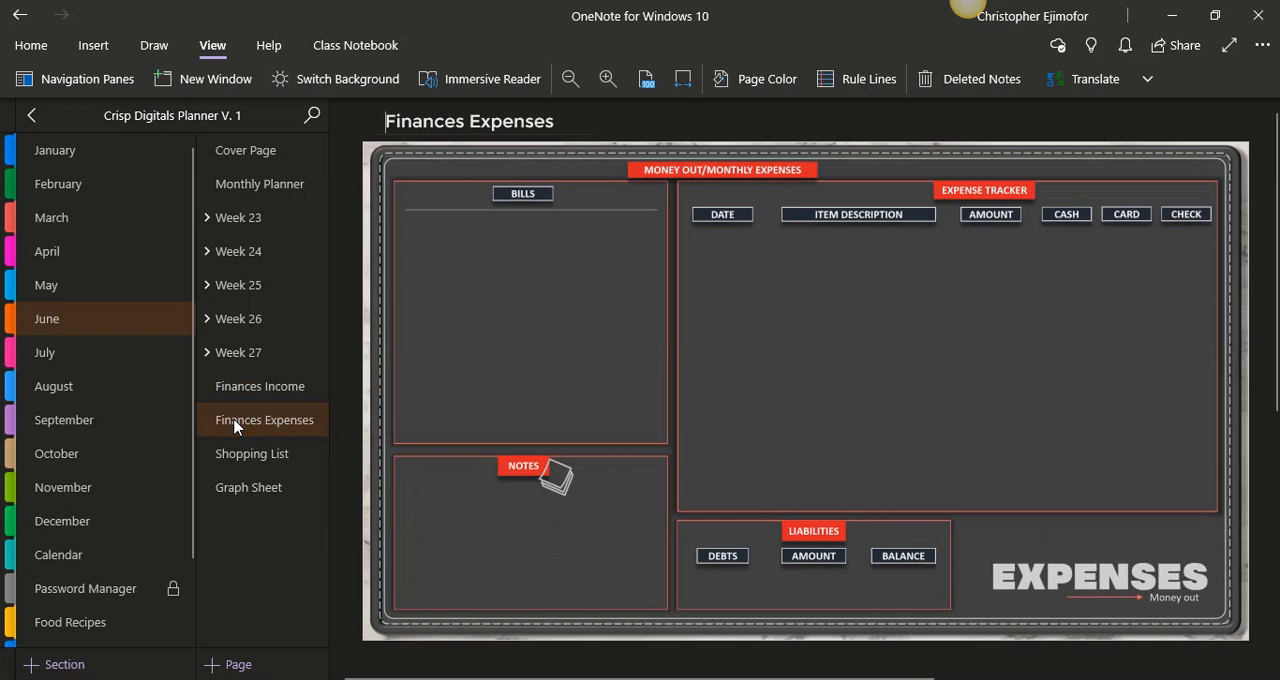
{"action": "left_click", "coordinate": [243, 463]}
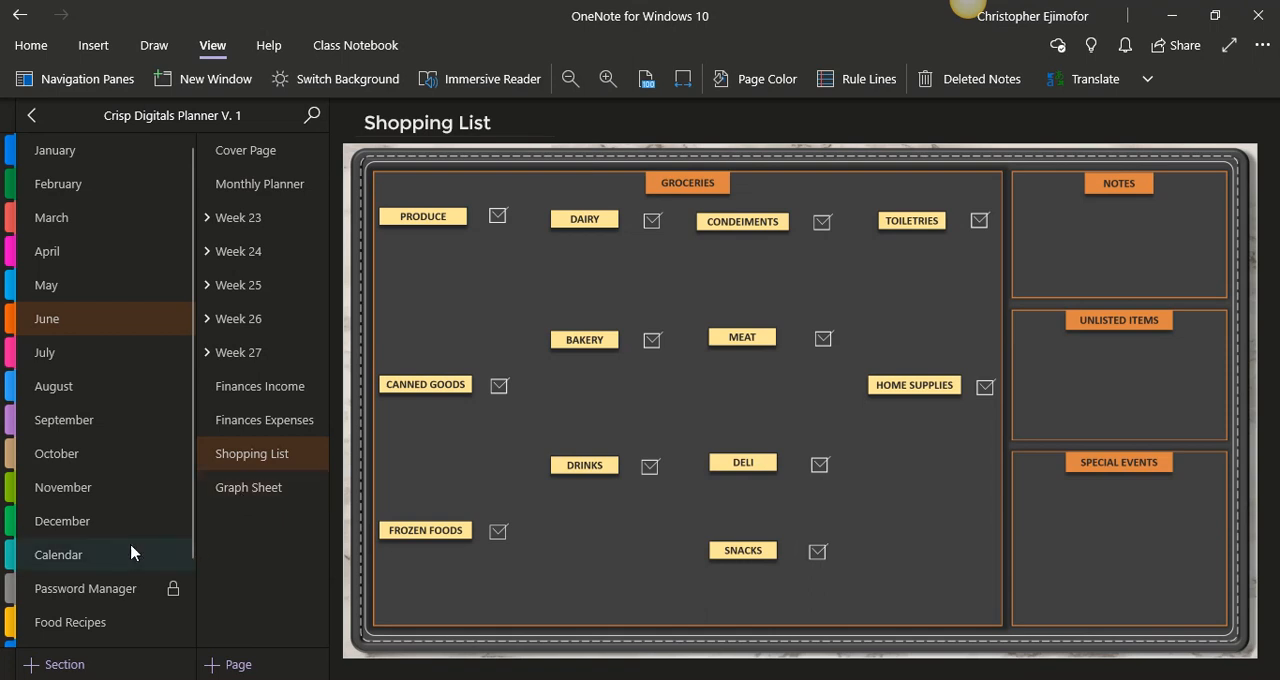
- Unlock the Password Manager section by entering the section password, view its Account Security page, and lock the section again
{"action": "left_click_drag", "start_coordinate": [191, 543], "coordinate": [190, 602]}
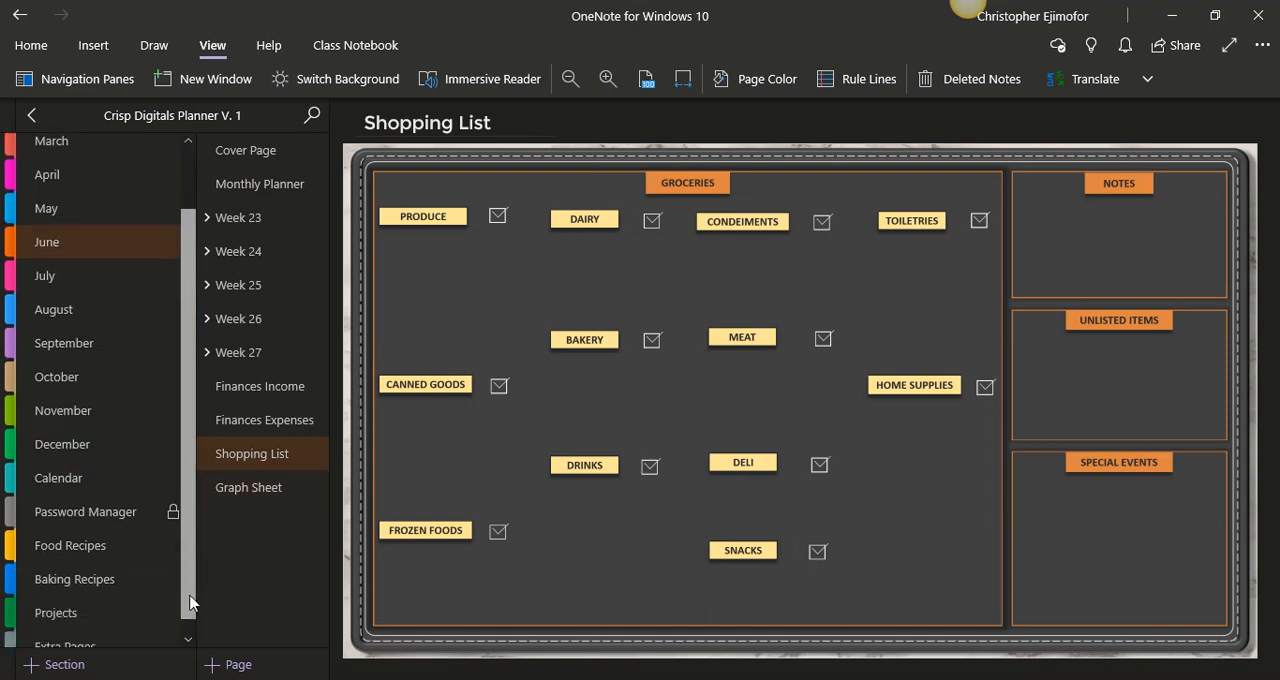
{"action": "left_click", "coordinate": [107, 519]}
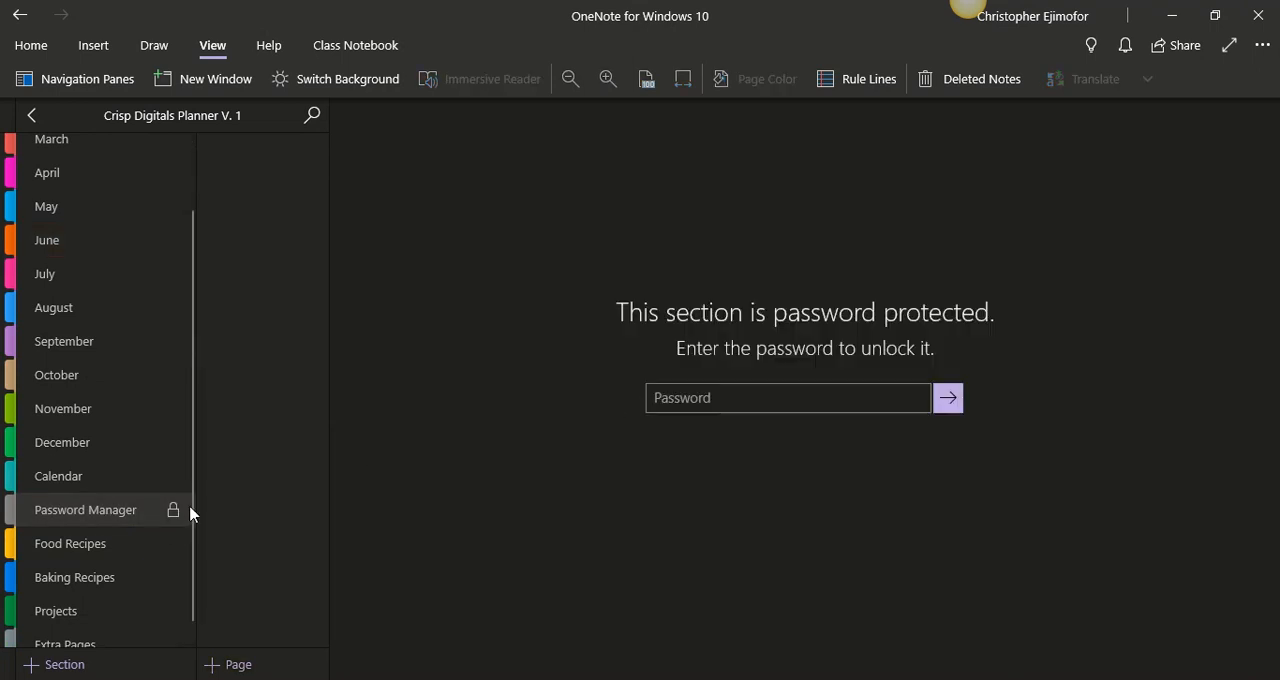
{"action": "left_click", "coordinate": [691, 399]}
{"action": "type", "text": "••"}
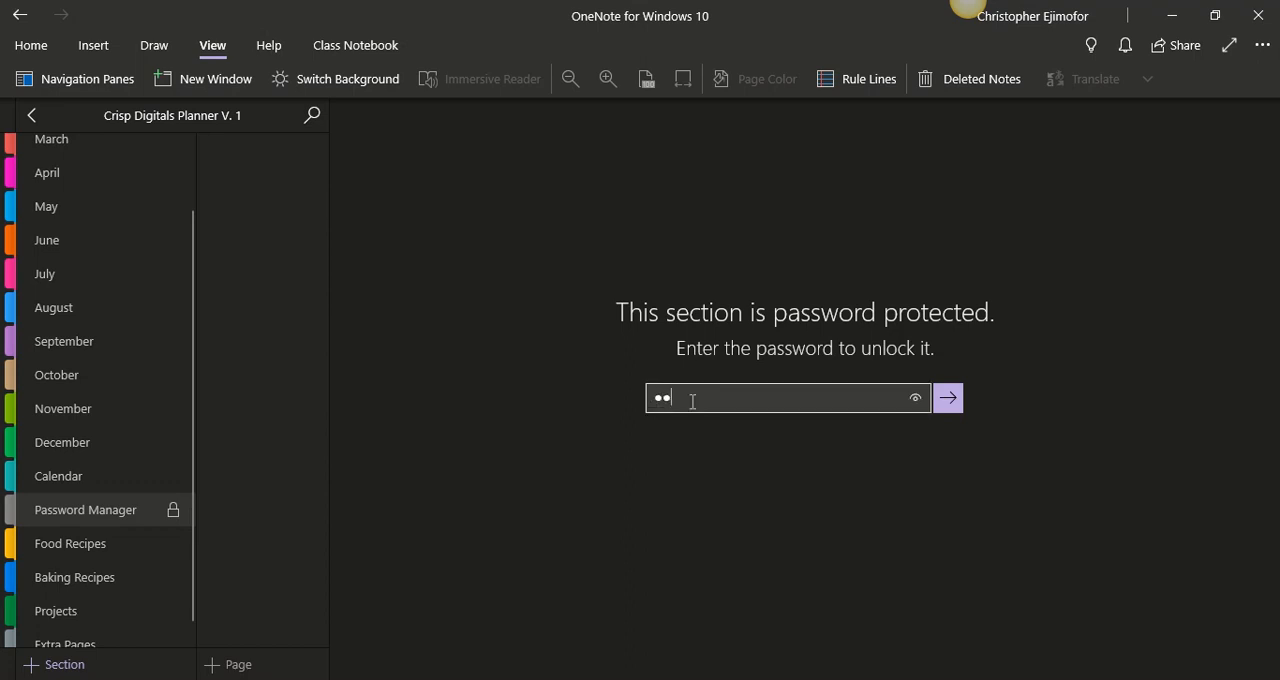
{"action": "type", "text": "••••••"}
{"action": "key", "text": "Return"}
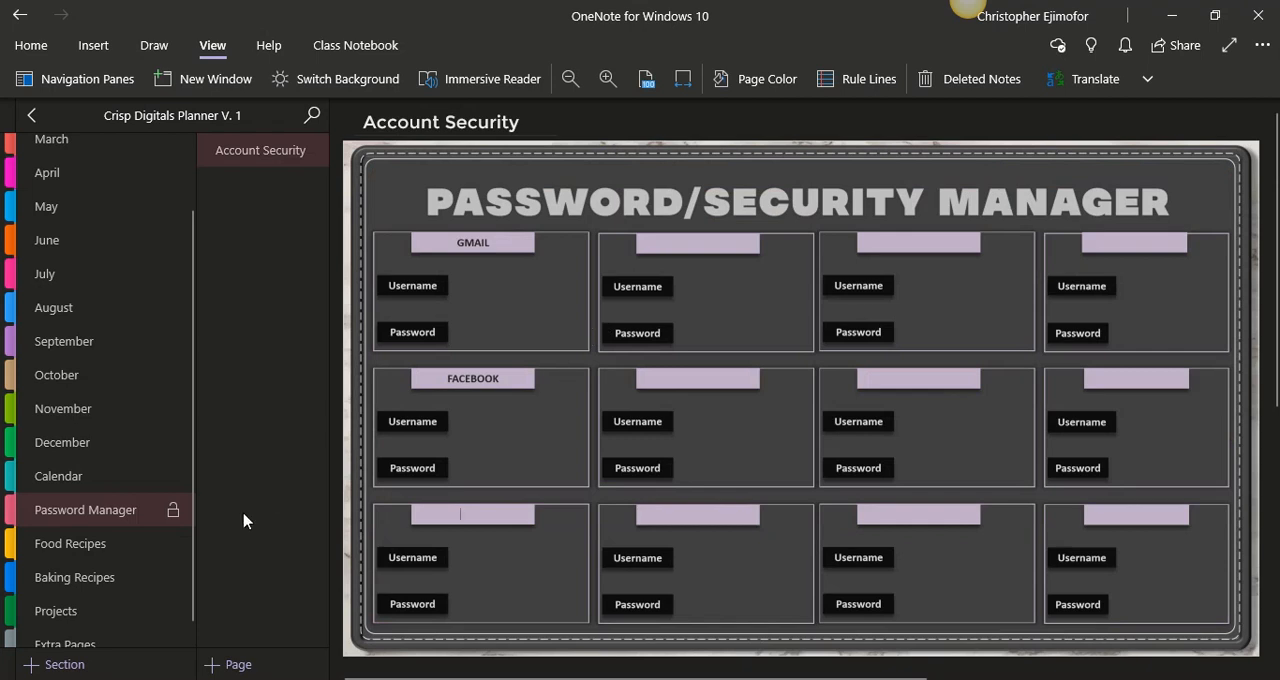
{"action": "left_click", "coordinate": [172, 514]}
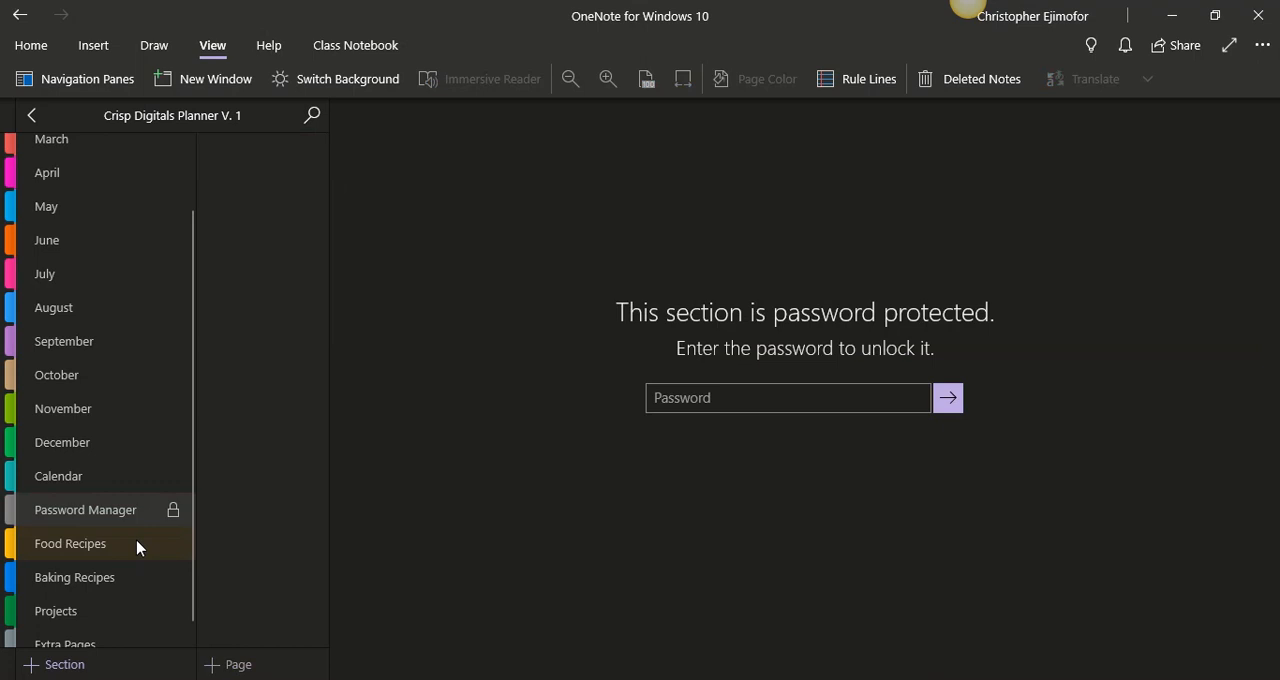
- View the recipe pages in the Food Recipes and Baking Recipes sections, ending on Food Recipes
{"action": "left_click", "coordinate": [137, 546]}
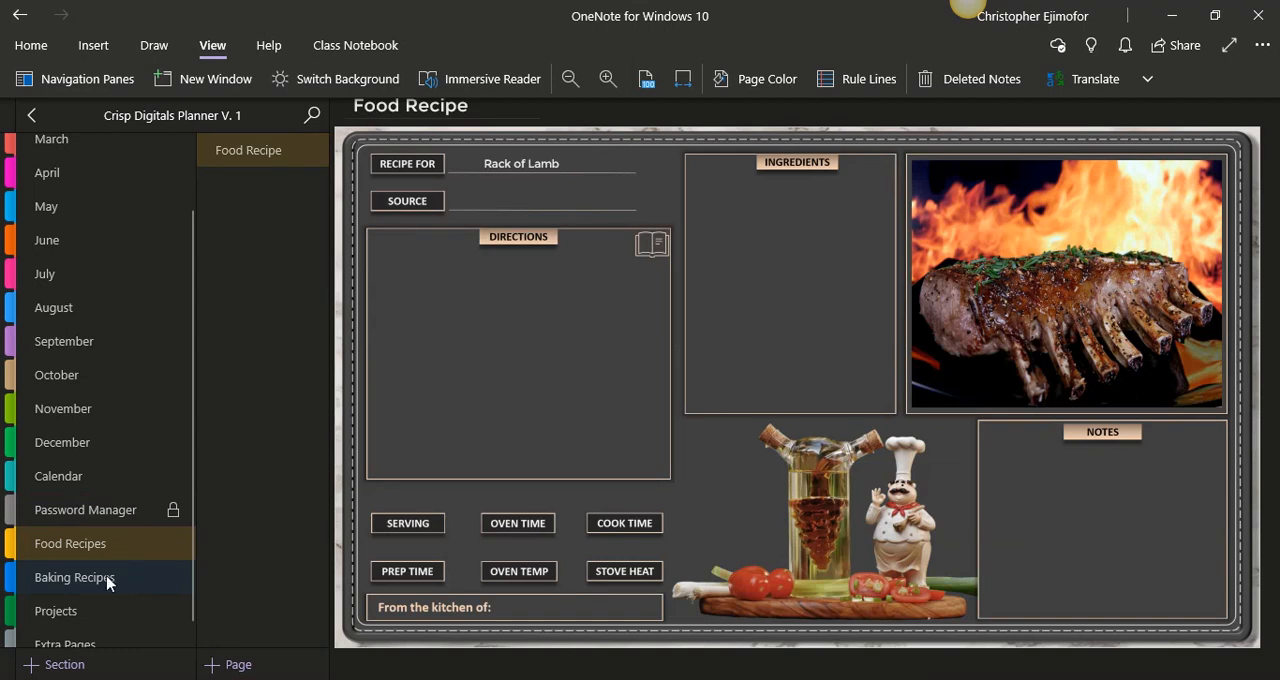
{"action": "left_click", "coordinate": [108, 579]}
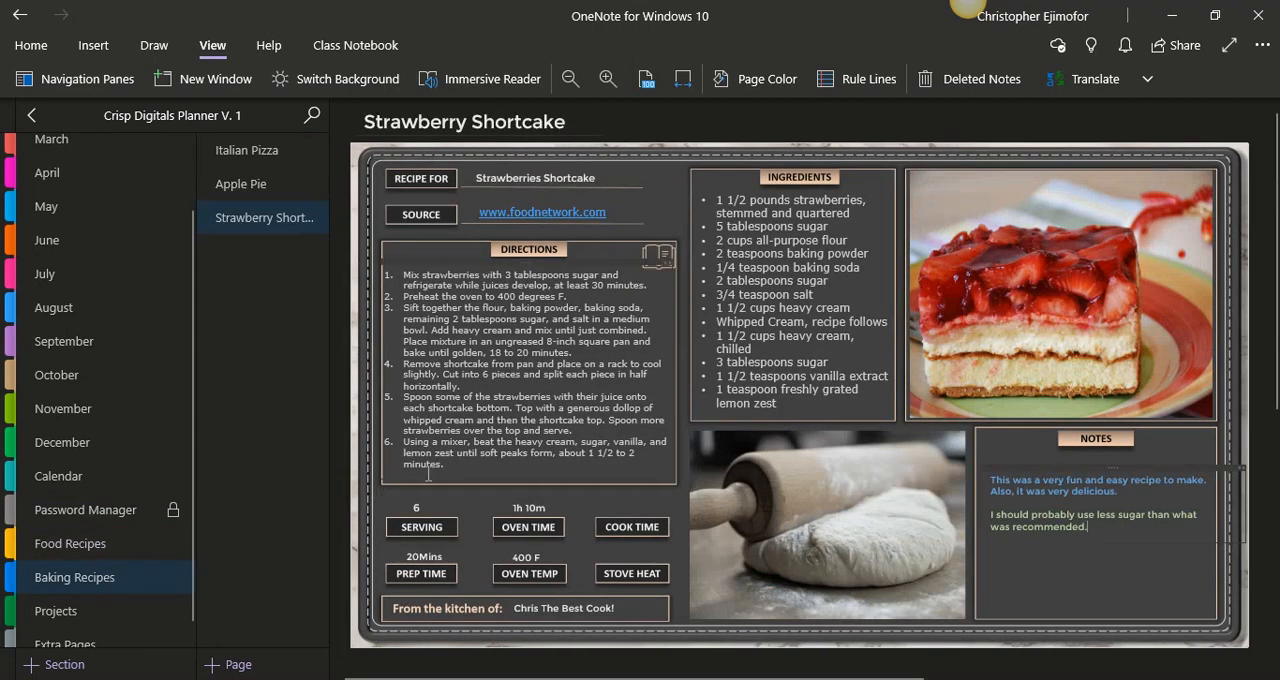
{"action": "left_click", "coordinate": [97, 550]}
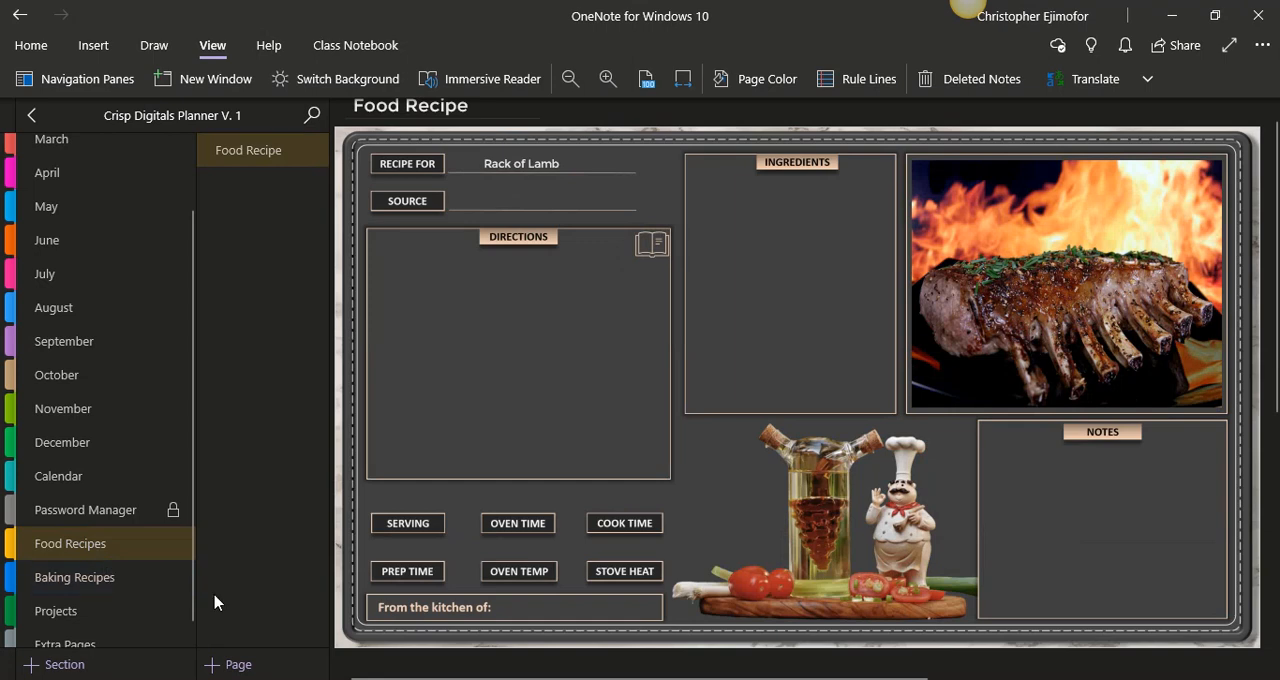
- Open the Projects section and compare the blank Project page with the filled-in Landscaping page
{"action": "left_click_drag", "start_coordinate": [191, 610], "coordinate": [191, 632]}
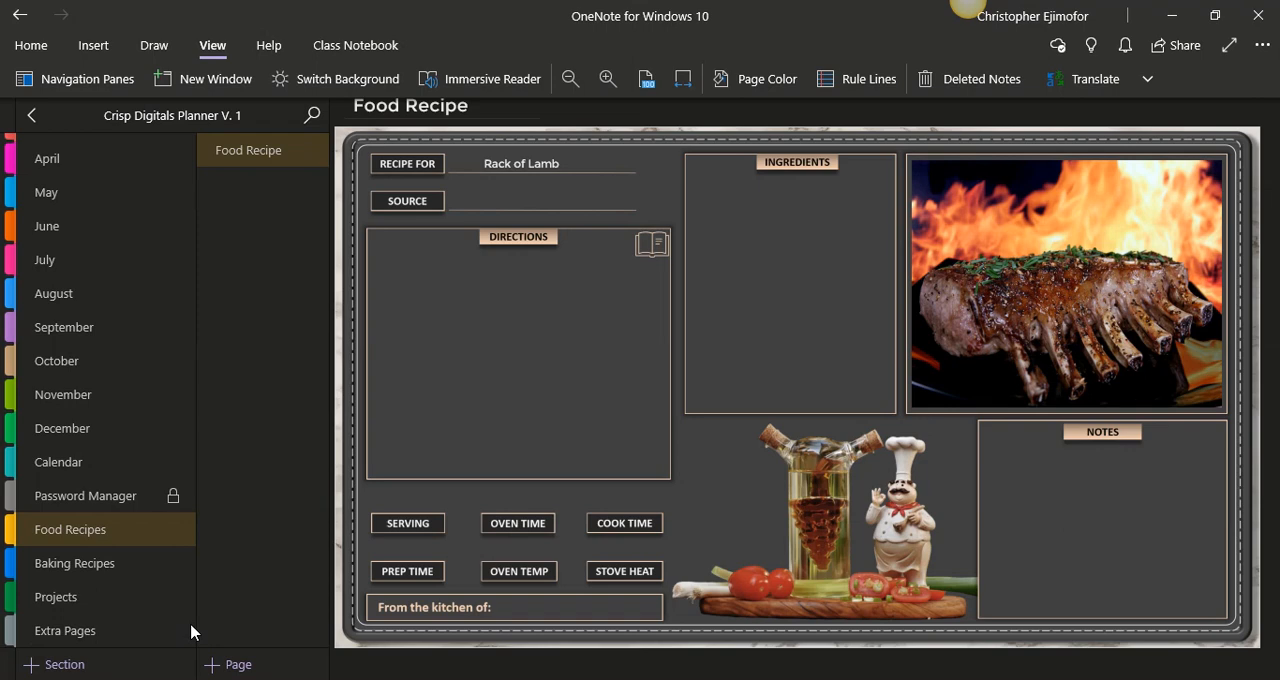
{"action": "left_click", "coordinate": [99, 607]}
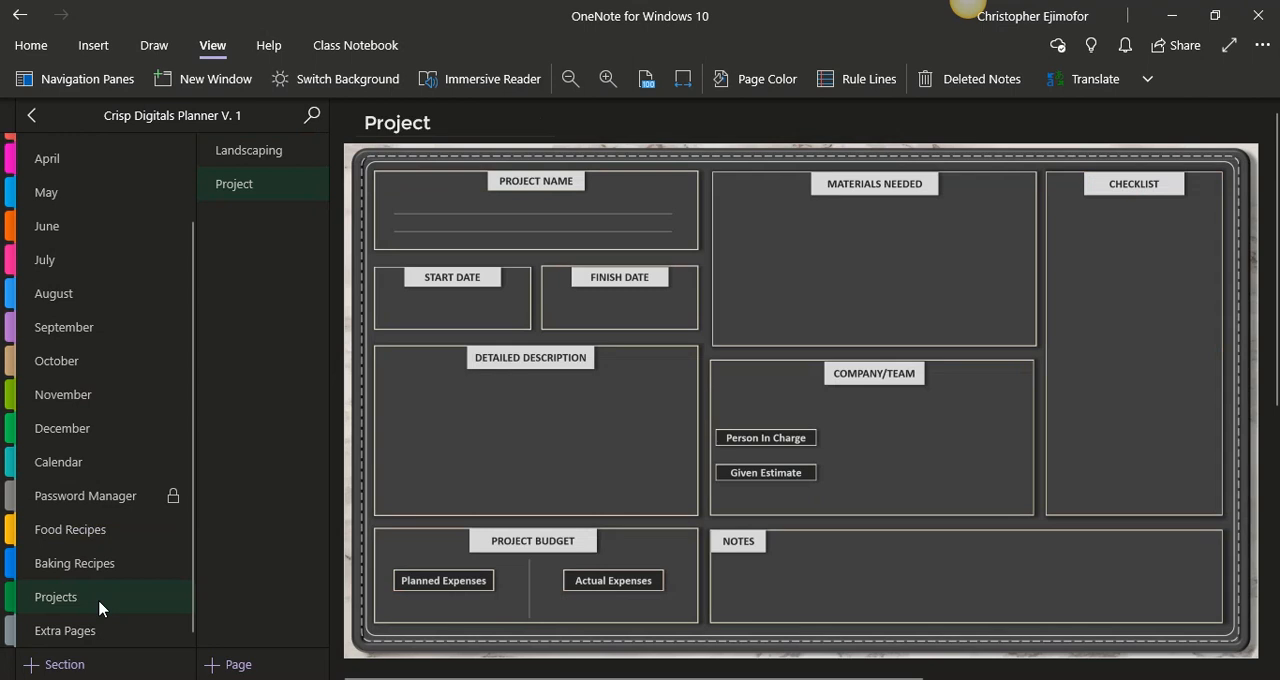
{"action": "left_click", "coordinate": [262, 152]}
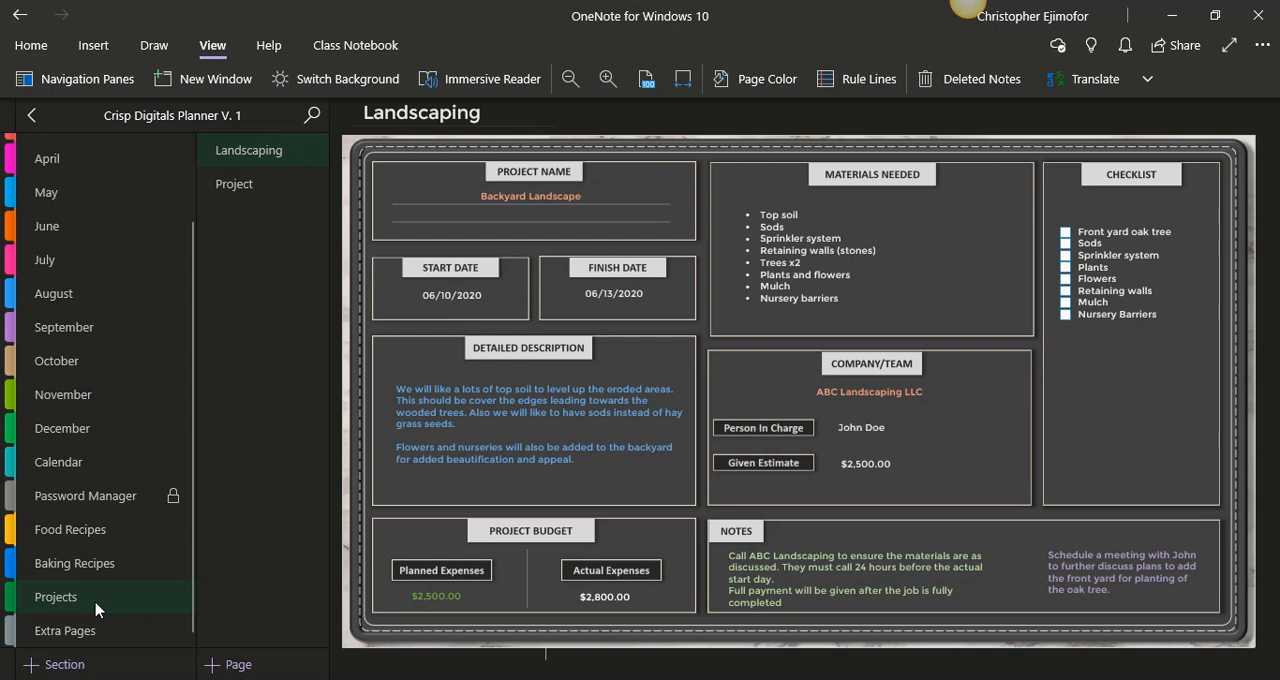
- Open the Extra Pages section and view the Graph Sheet, Dotted Grid, Line Page, Split Line Page and Blank Page templates
{"action": "left_click", "coordinate": [90, 631]}
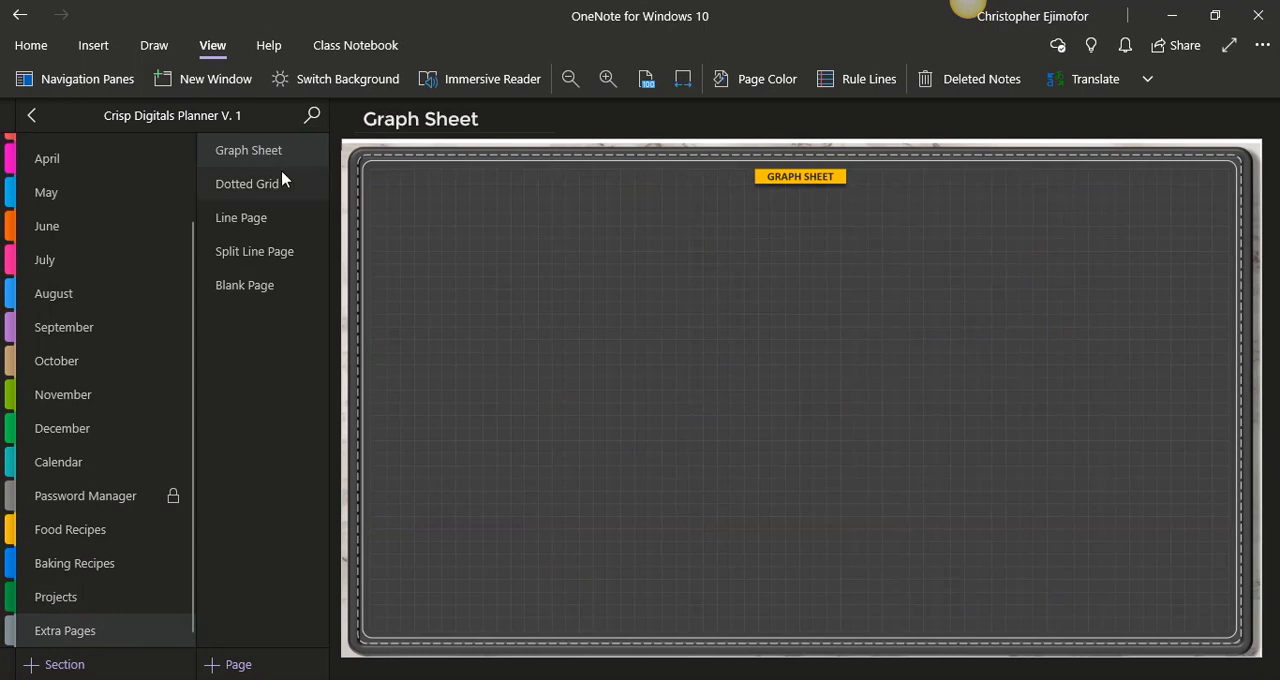
{"action": "left_click", "coordinate": [241, 198]}
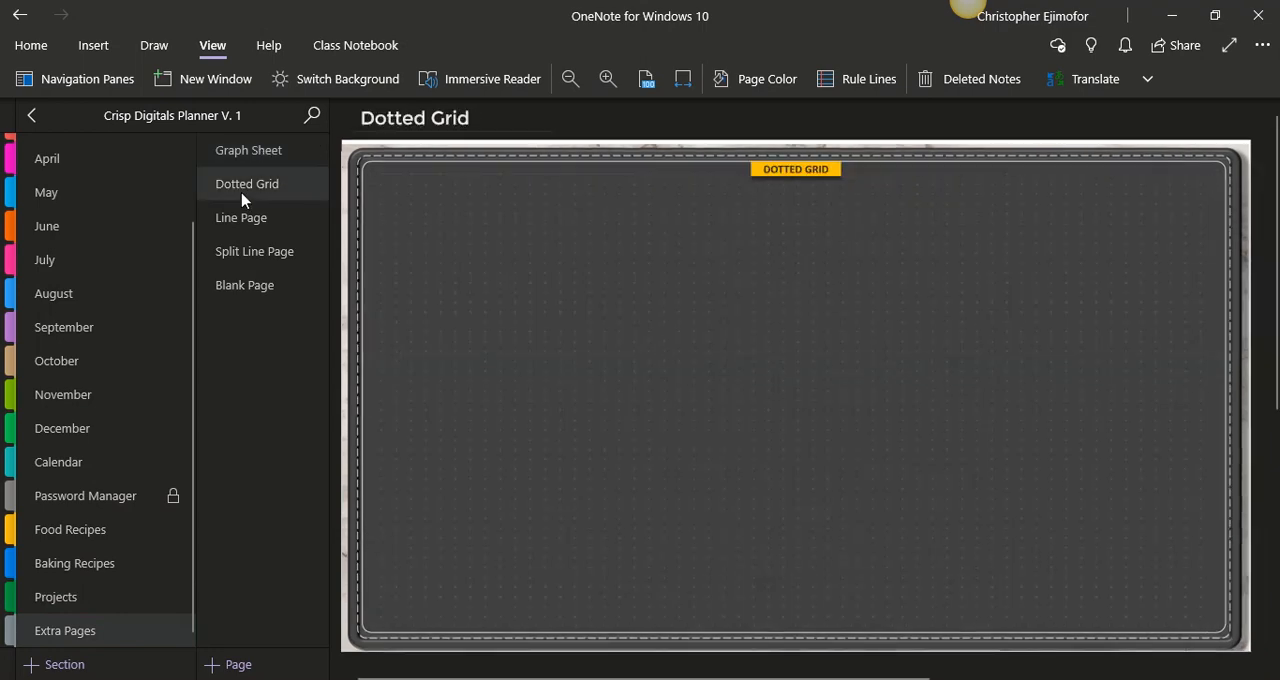
{"action": "left_click", "coordinate": [241, 222]}
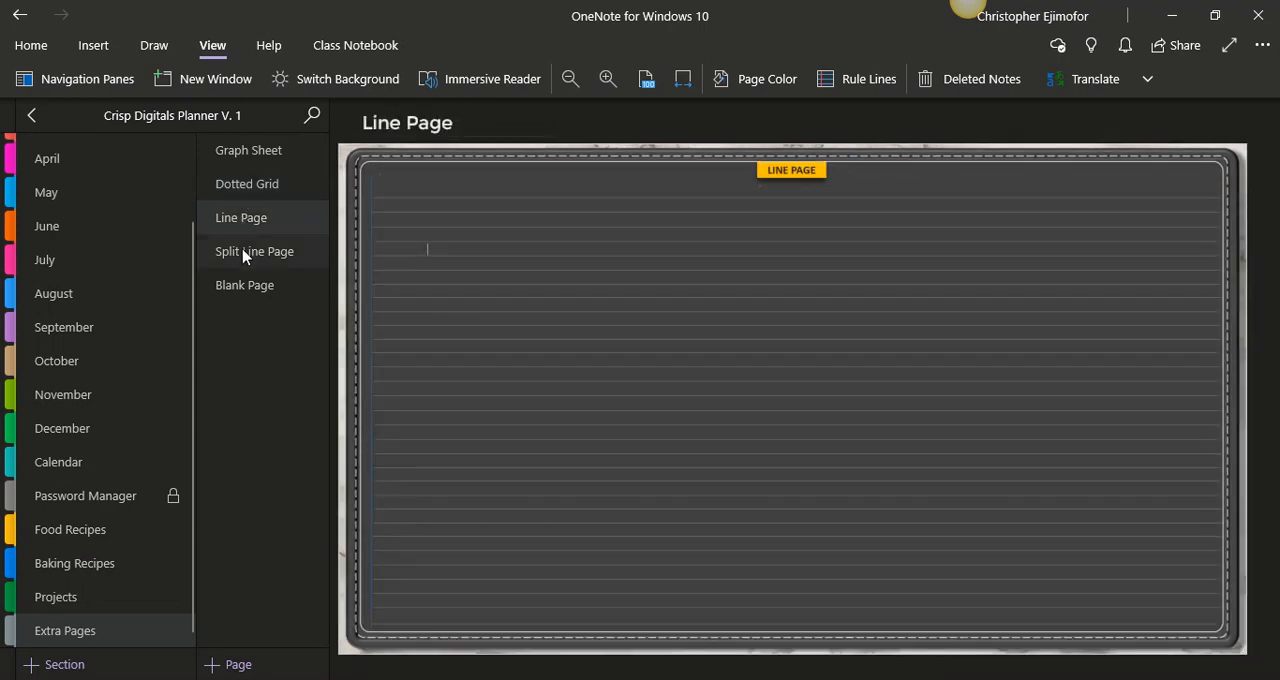
{"action": "left_click", "coordinate": [243, 255]}
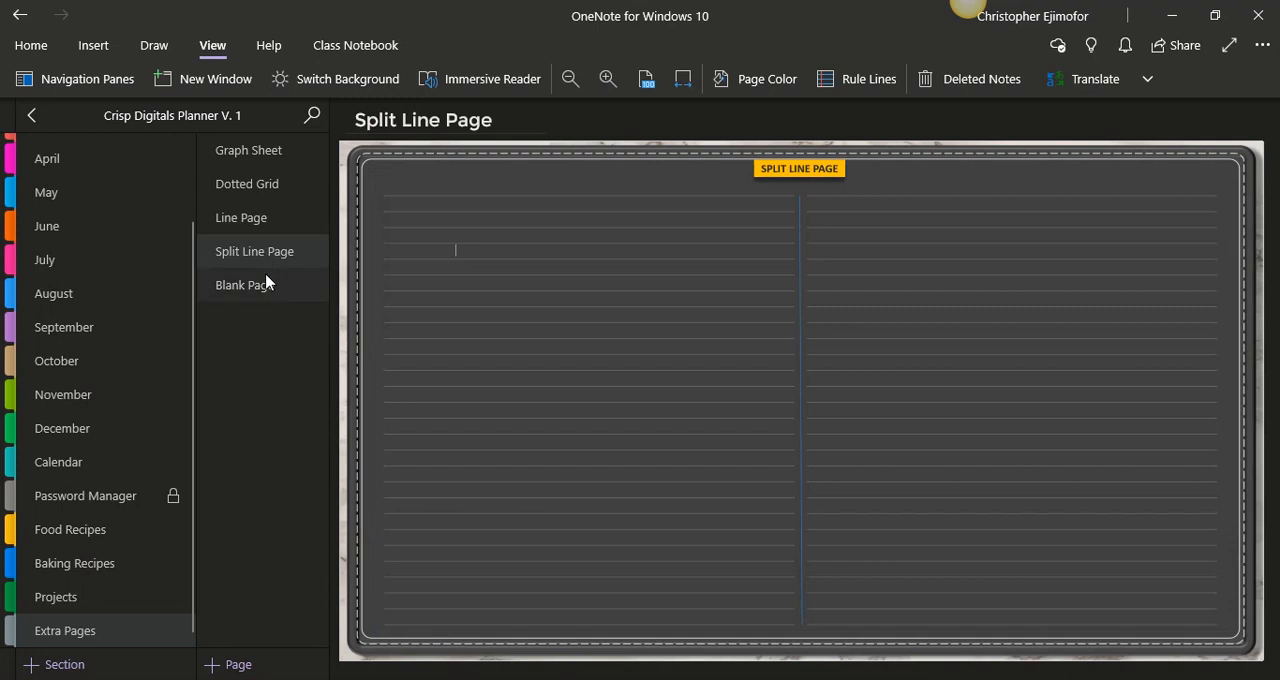
{"action": "left_click", "coordinate": [266, 290]}
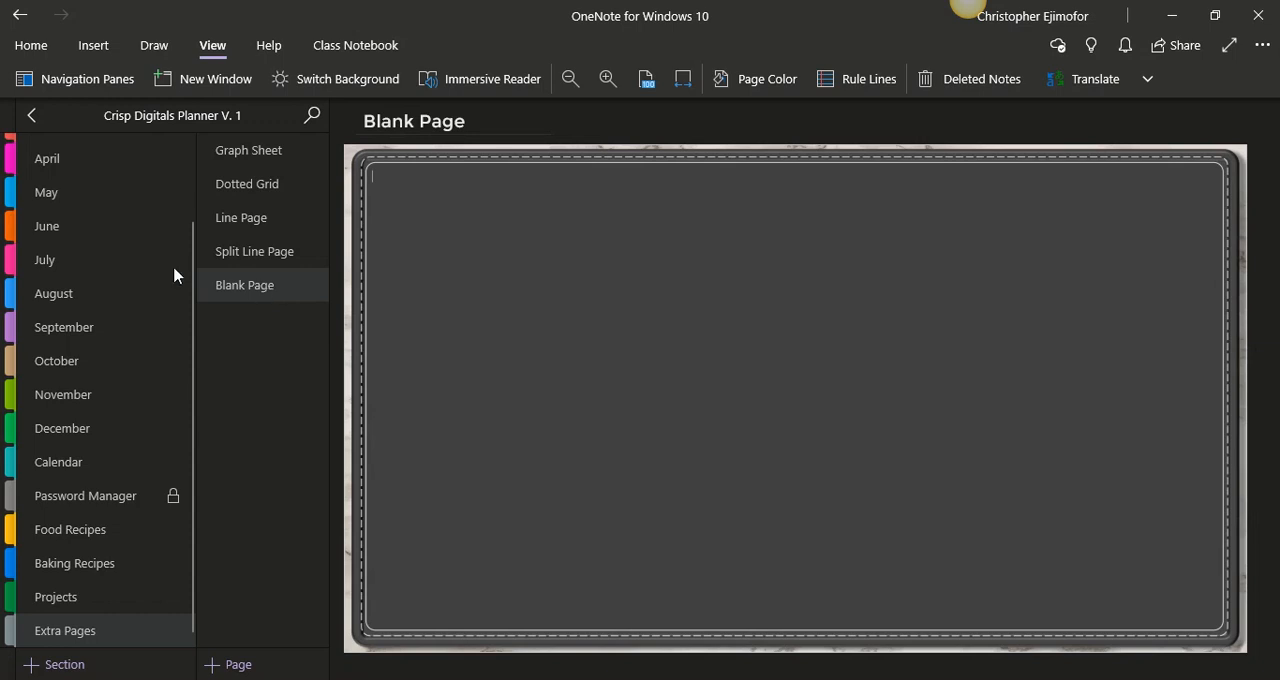
- Return to the June section and open its Cover Page
{"action": "left_click", "coordinate": [108, 238]}
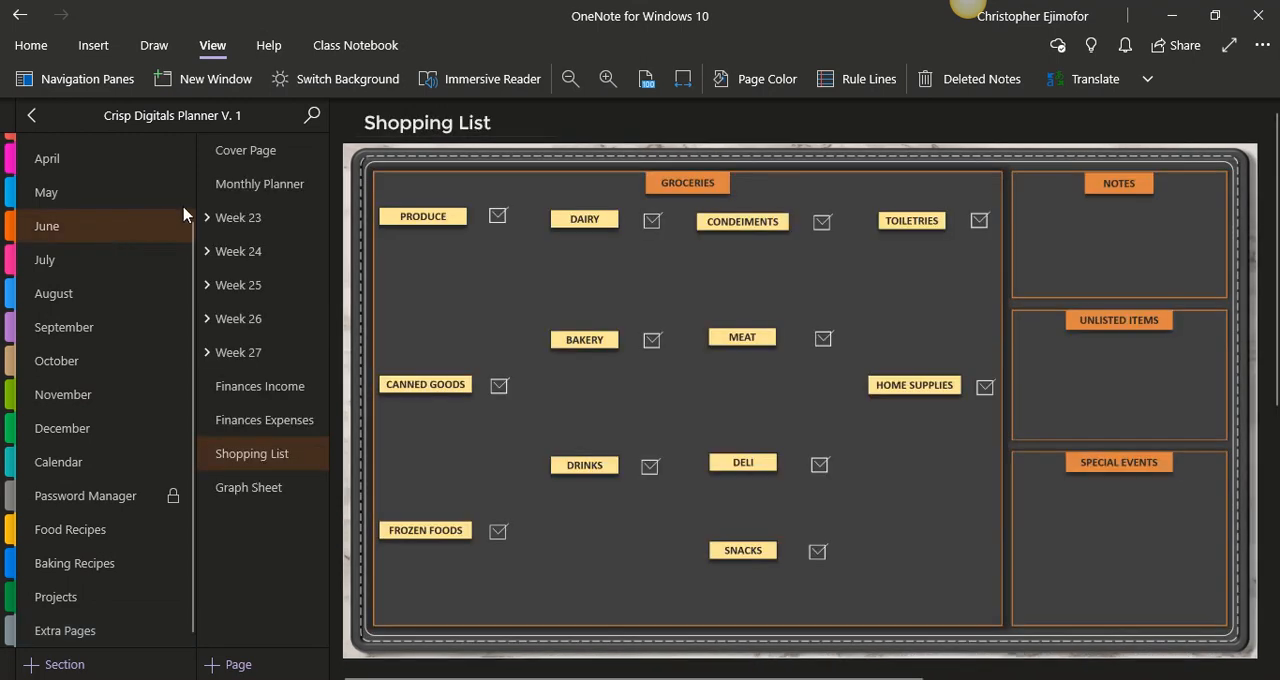
{"action": "left_click", "coordinate": [249, 165]}
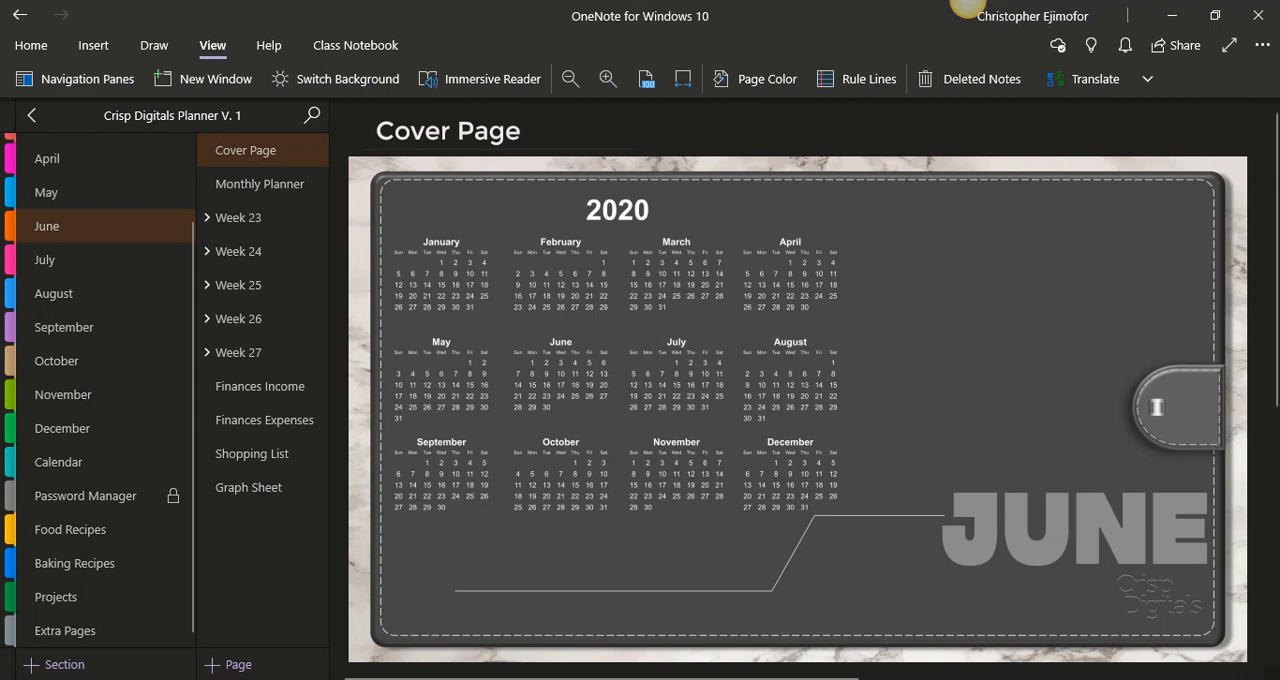
- Switch to the browser and look through the planner previews on the crispdigitals.com home page
{"action": "mouse_move", "coordinate": [483, 677]}
{"action": "left_click", "coordinate": [545, 672]}
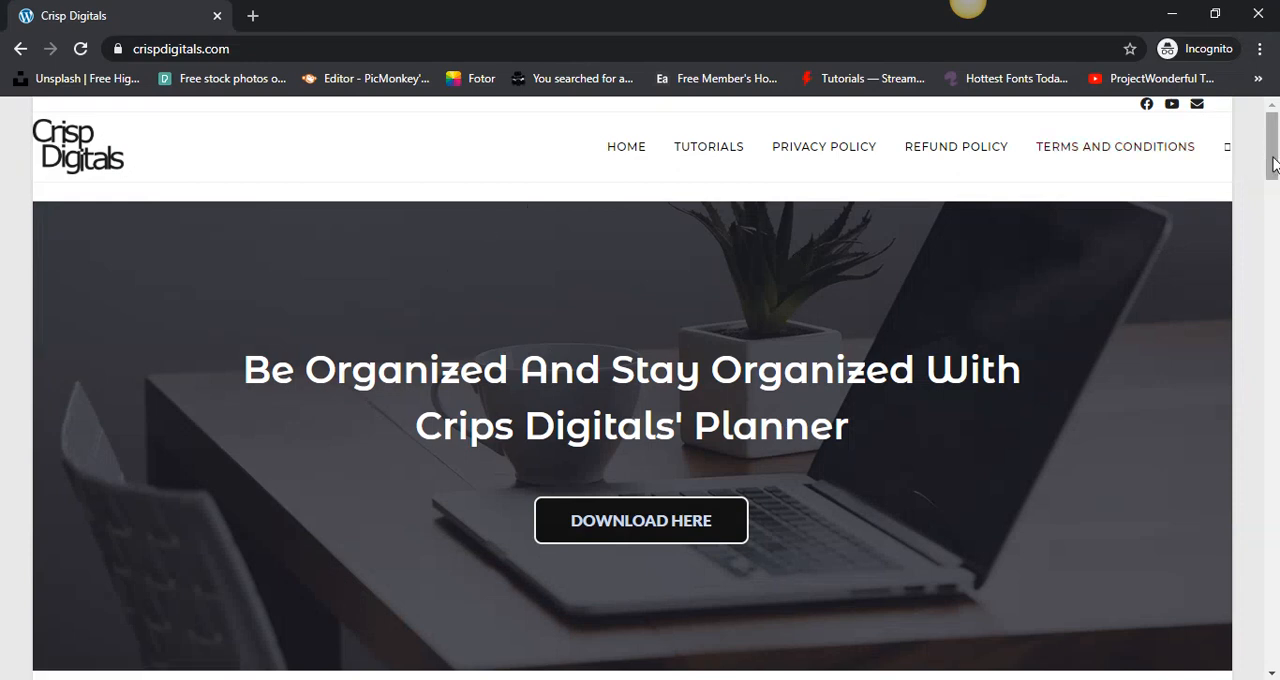
{"action": "left_click_drag", "start_coordinate": [1273, 163], "coordinate": [1273, 490]}
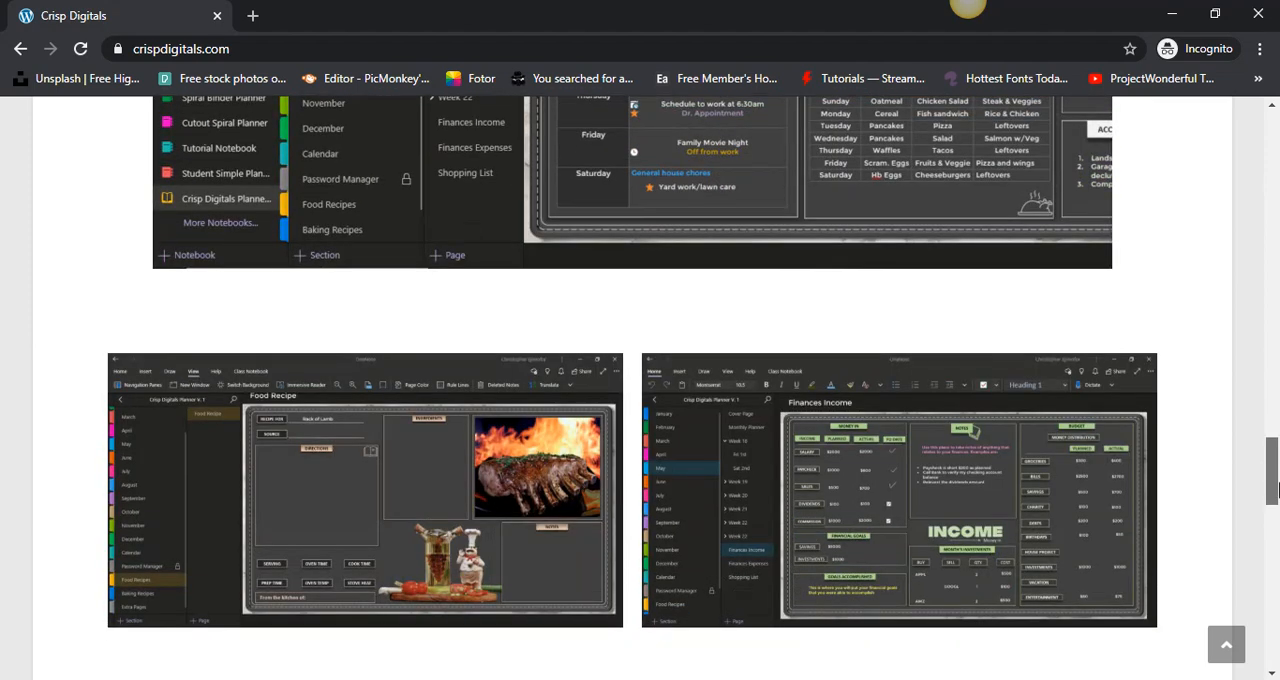
- Look through the web page's tutorial videos, $7.00 download and PayPal payment options, and the Connect With Me contact section
{"action": "left_click_drag", "start_coordinate": [1273, 487], "coordinate": [1273, 540]}
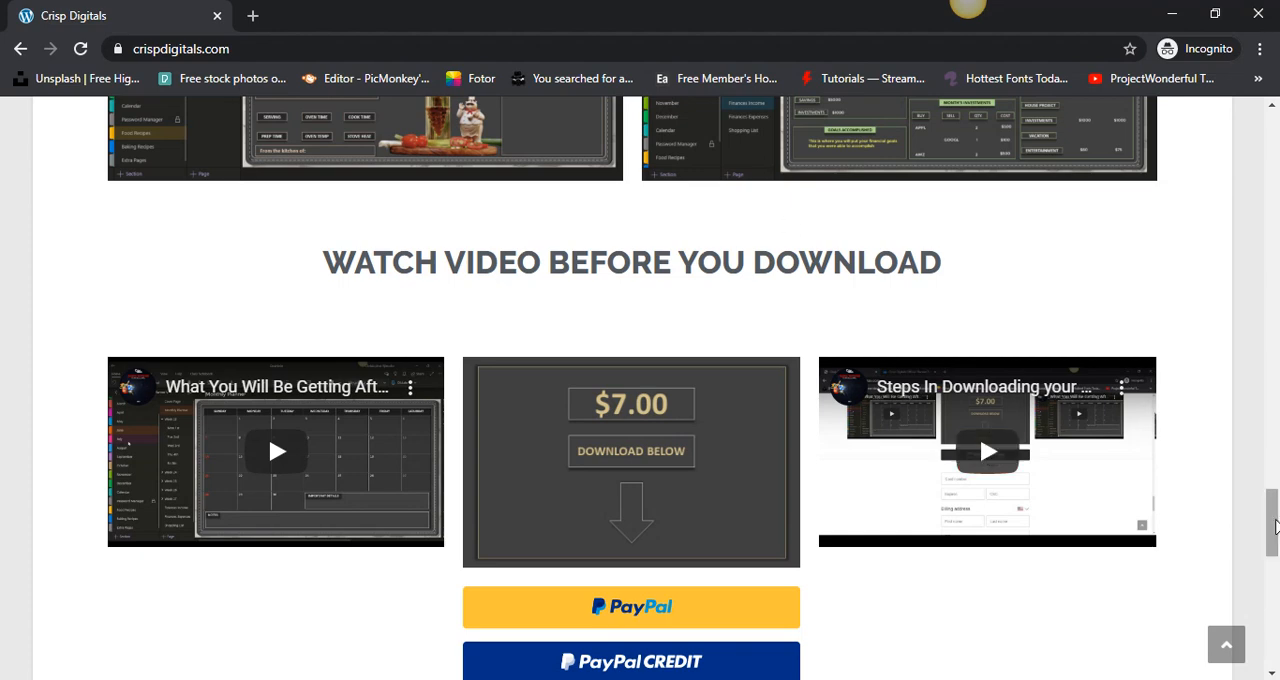
{"action": "left_click_drag", "start_coordinate": [1276, 527], "coordinate": [1277, 527]}
{"action": "left_click_drag", "start_coordinate": [1276, 527], "coordinate": [1276, 545]}
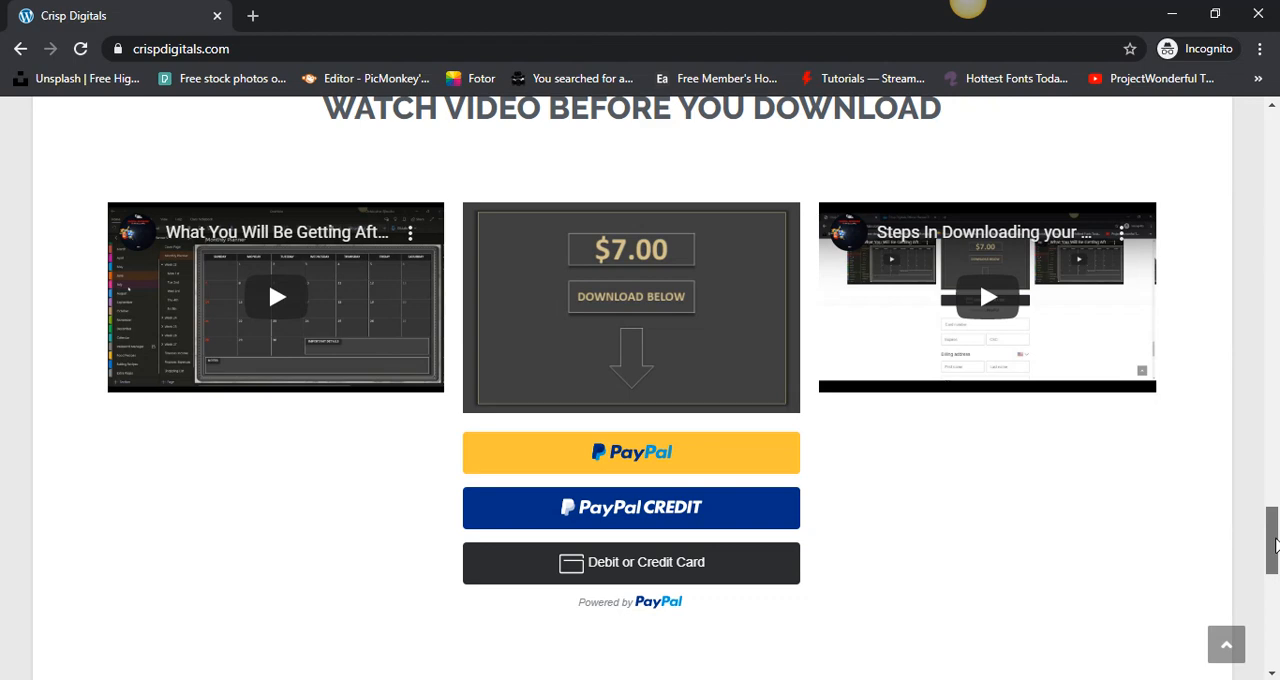
{"action": "left_click_drag", "start_coordinate": [1274, 545], "coordinate": [1274, 578]}
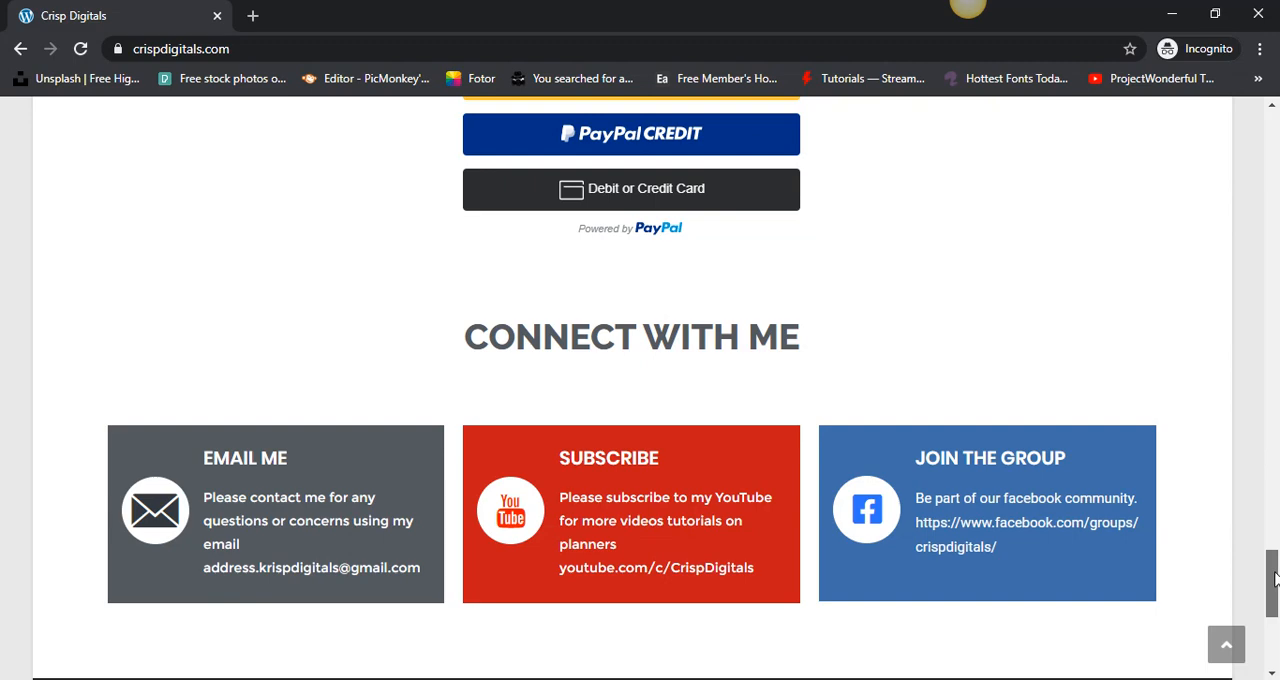
{"action": "left_click_drag", "start_coordinate": [1274, 578], "coordinate": [1272, 443]}
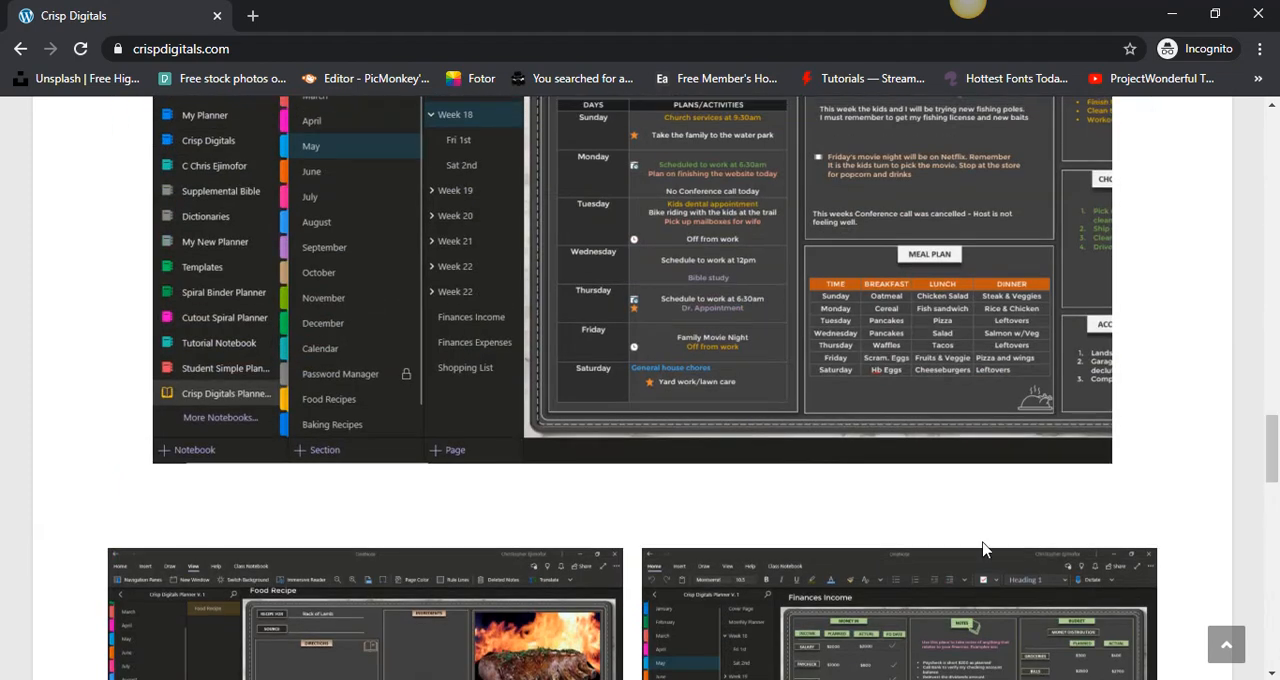
- Switch to OneNote and view the June section's Finances Income page
{"action": "left_click", "coordinate": [520, 679]}
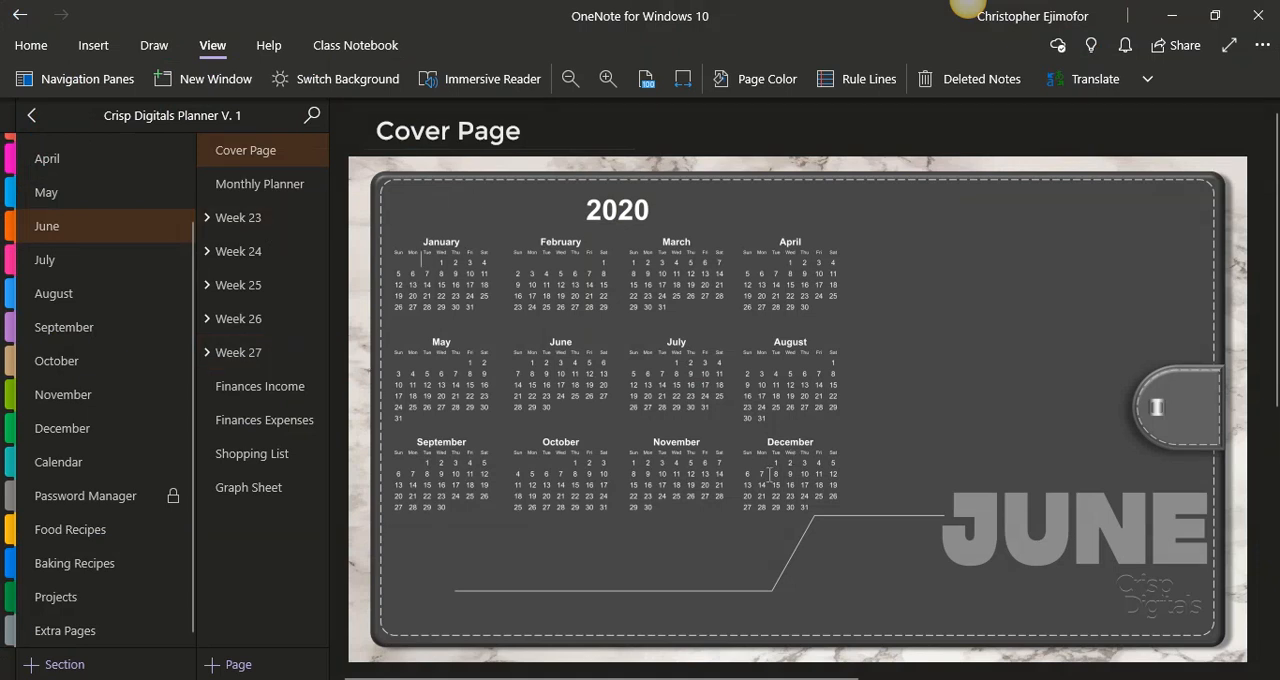
{"action": "left_click", "coordinate": [298, 386]}
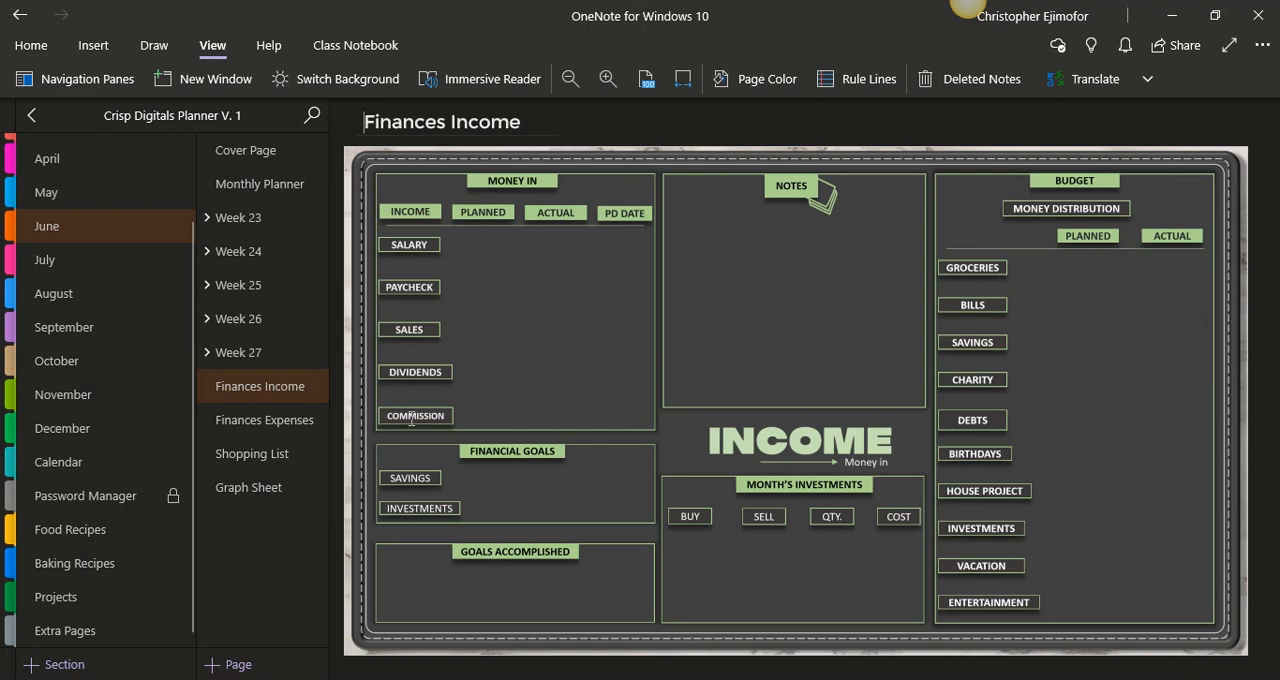
{"action": "left_click", "coordinate": [29, 118]}
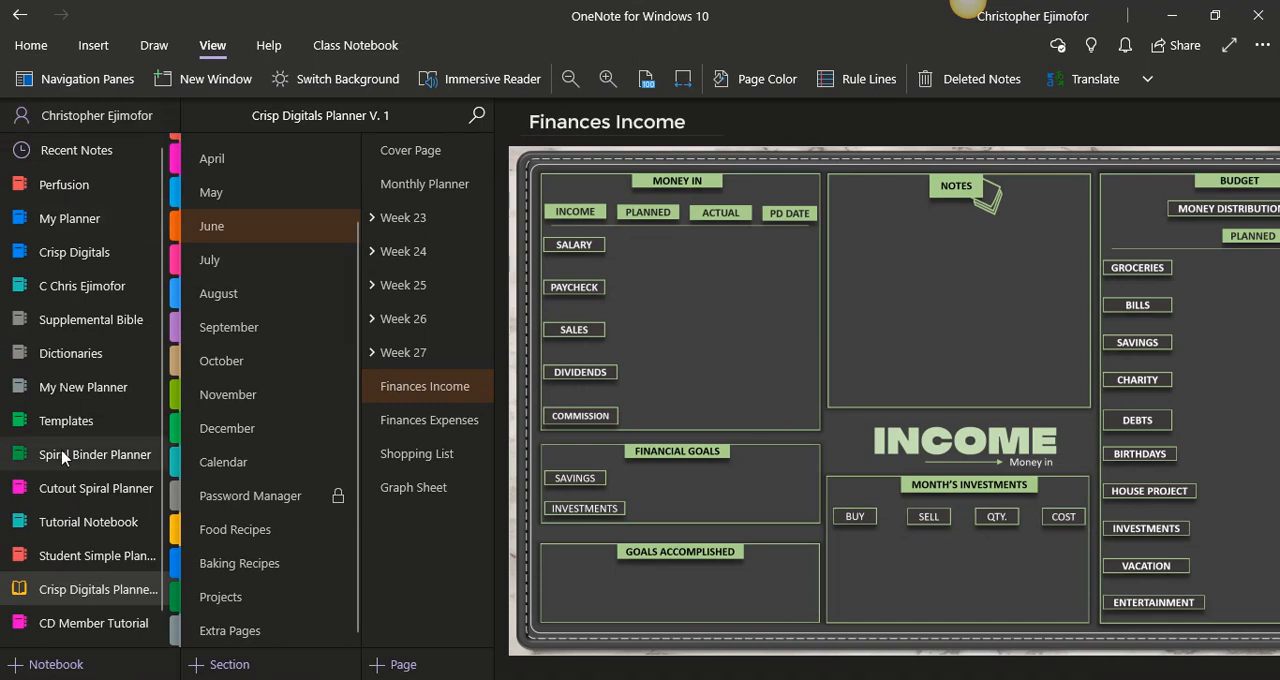
{"action": "left_click", "coordinate": [56, 664]}
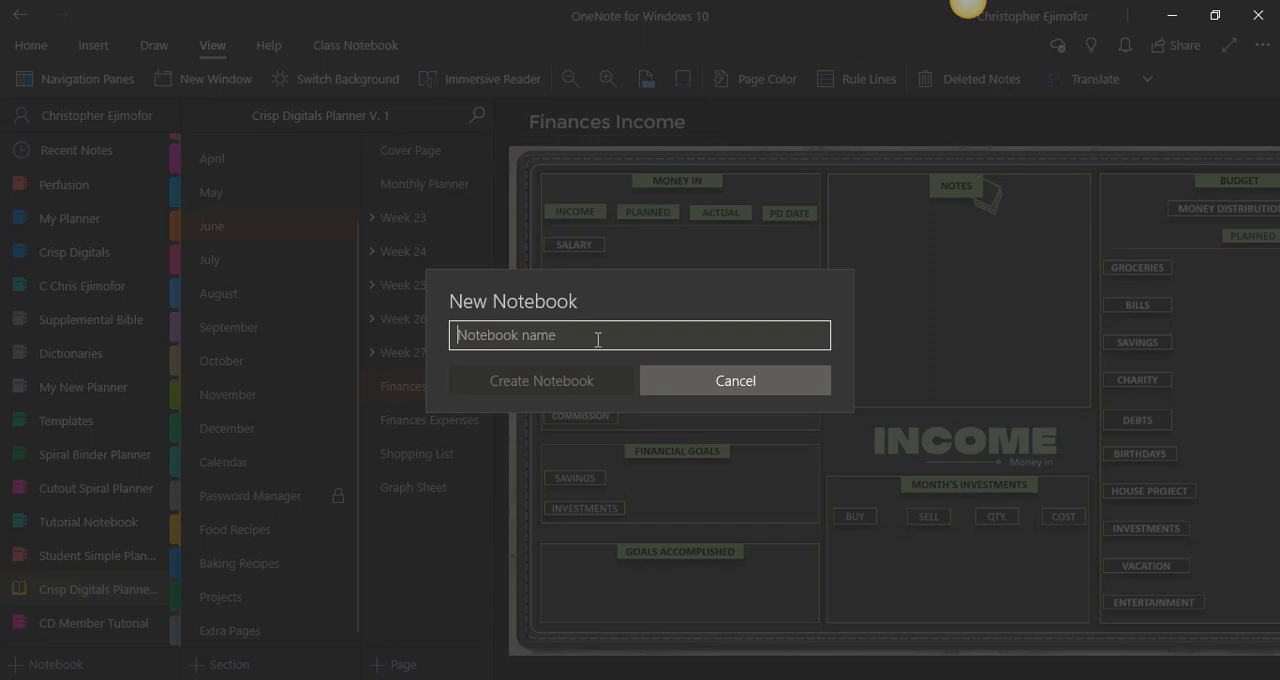
{"action": "type", "text": "Henry"}
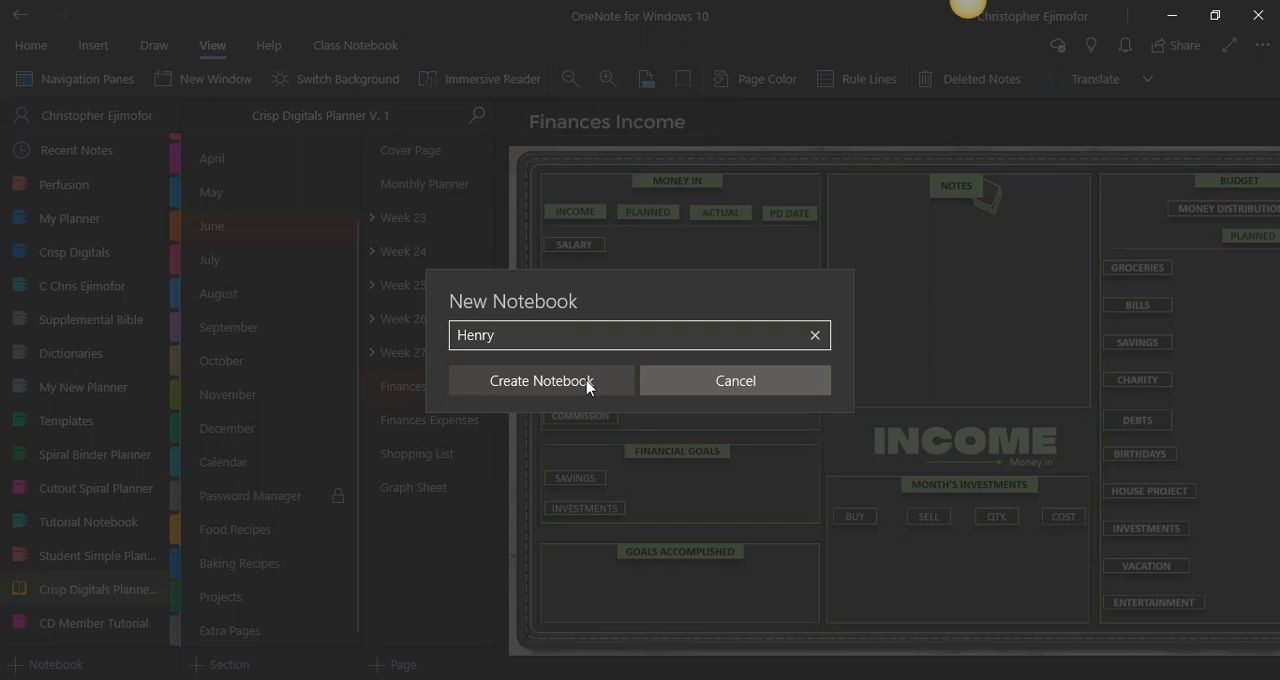
{"action": "left_click", "coordinate": [816, 342]}
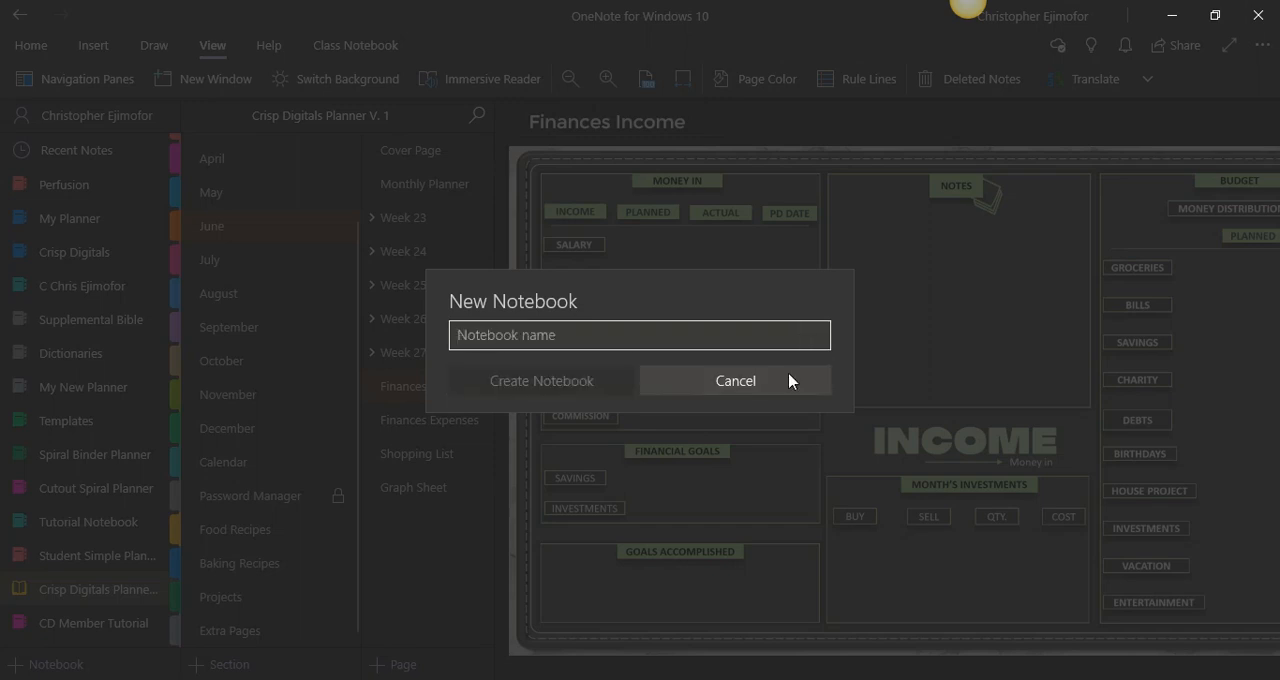
{"action": "left_click", "coordinate": [789, 381]}
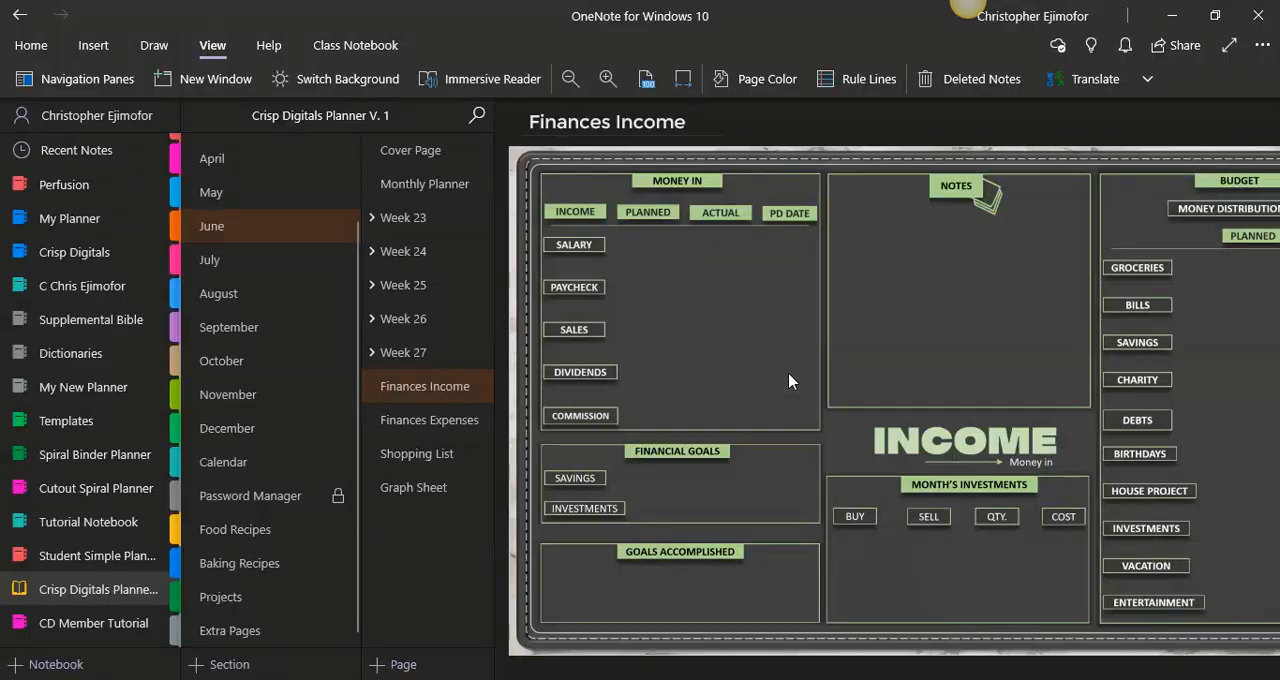
- Open the CD Member Tutorial notebook and delete the date and time from its untitled page
{"action": "left_click", "coordinate": [62, 626]}
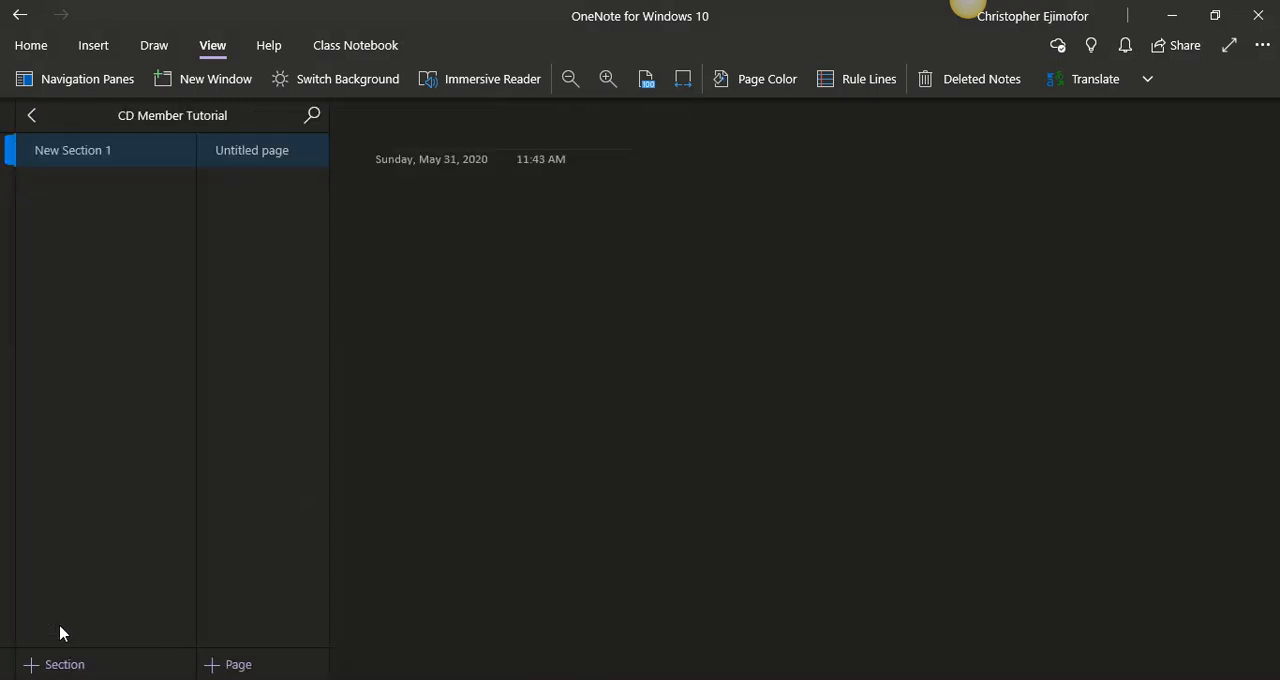
{"action": "left_click_drag", "start_coordinate": [657, 197], "coordinate": [345, 163]}
{"action": "key", "text": "Delete"}
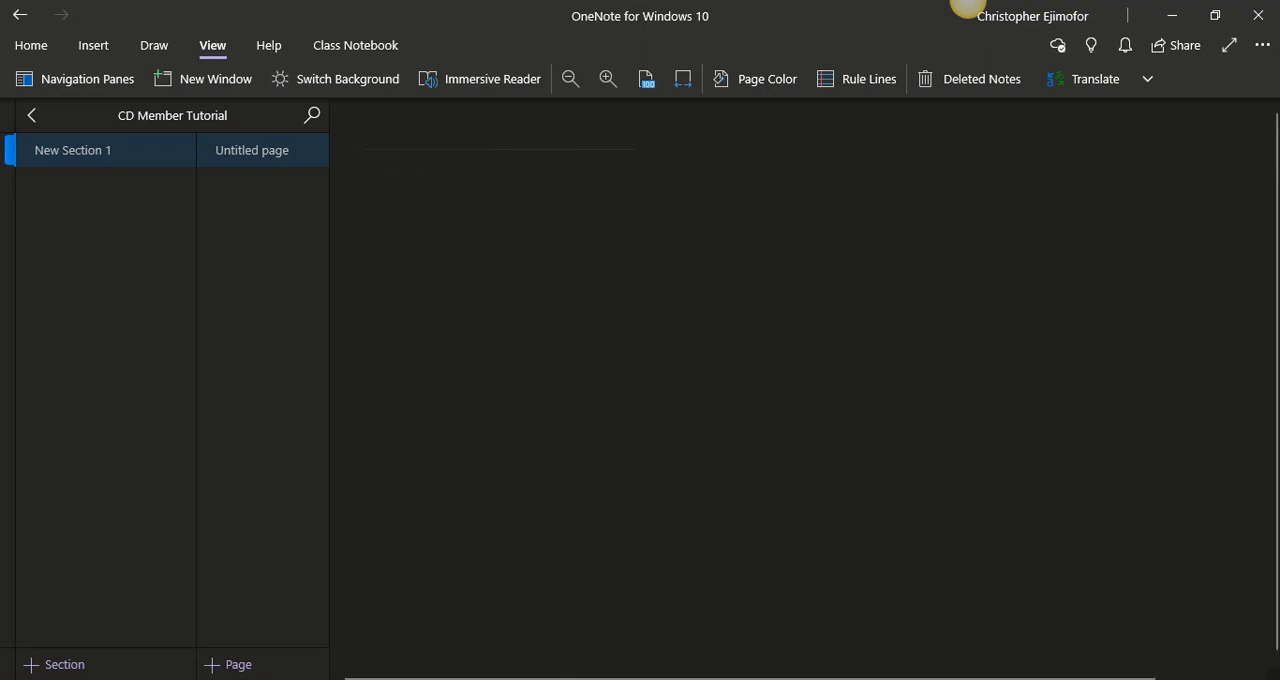
- Switch to File Explorer and open the Crisp Digitals Official Planner folder
{"action": "mouse_move", "coordinate": [562, 679]}
{"action": "left_click", "coordinate": [562, 626]}
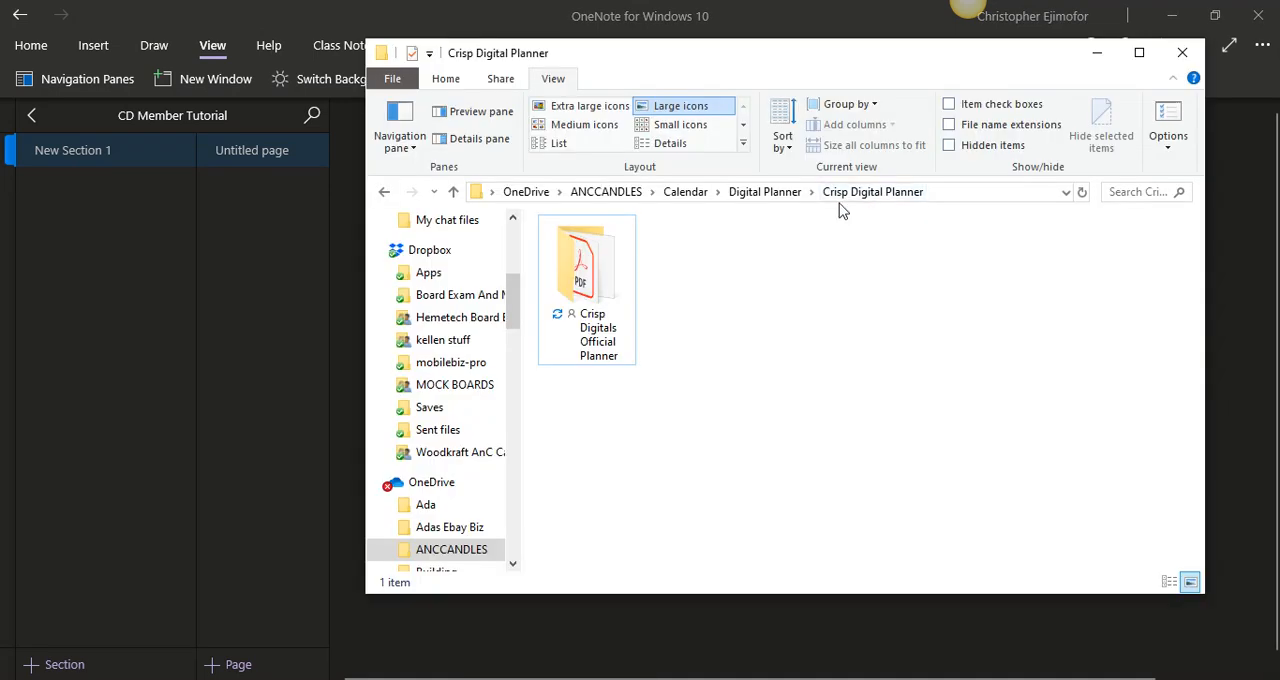
{"action": "left_click", "coordinate": [560, 228]}
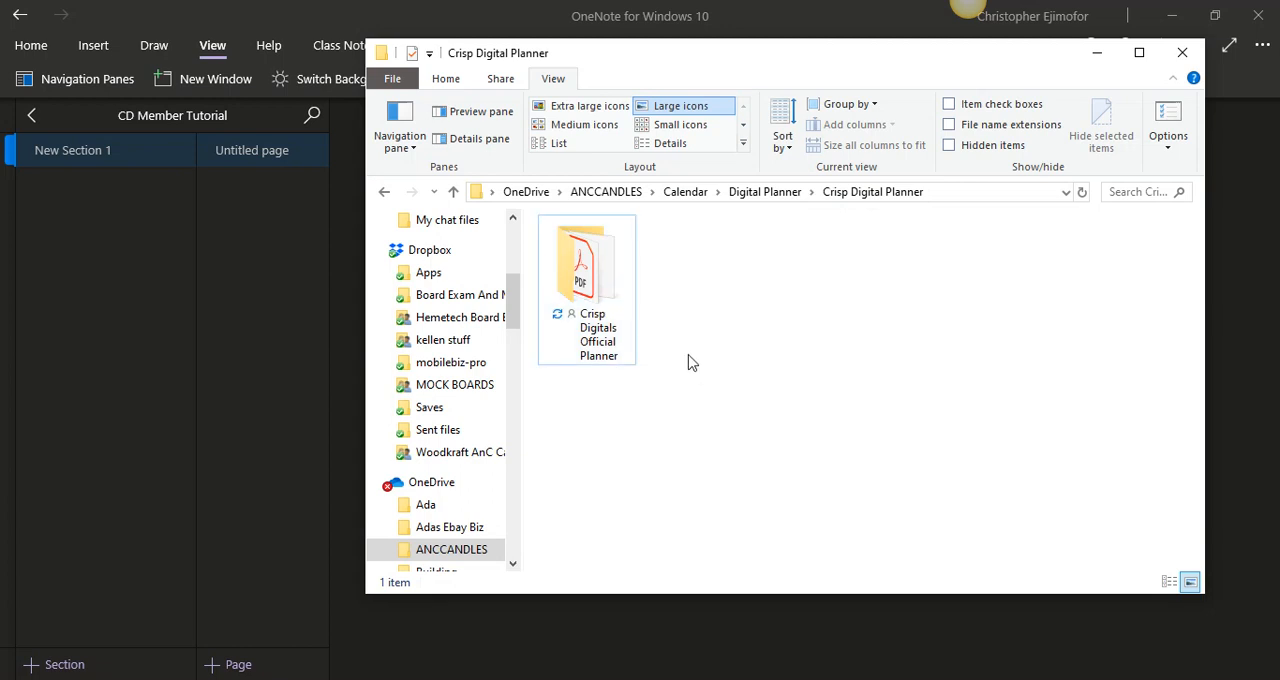
{"action": "double_click", "coordinate": [603, 283]}
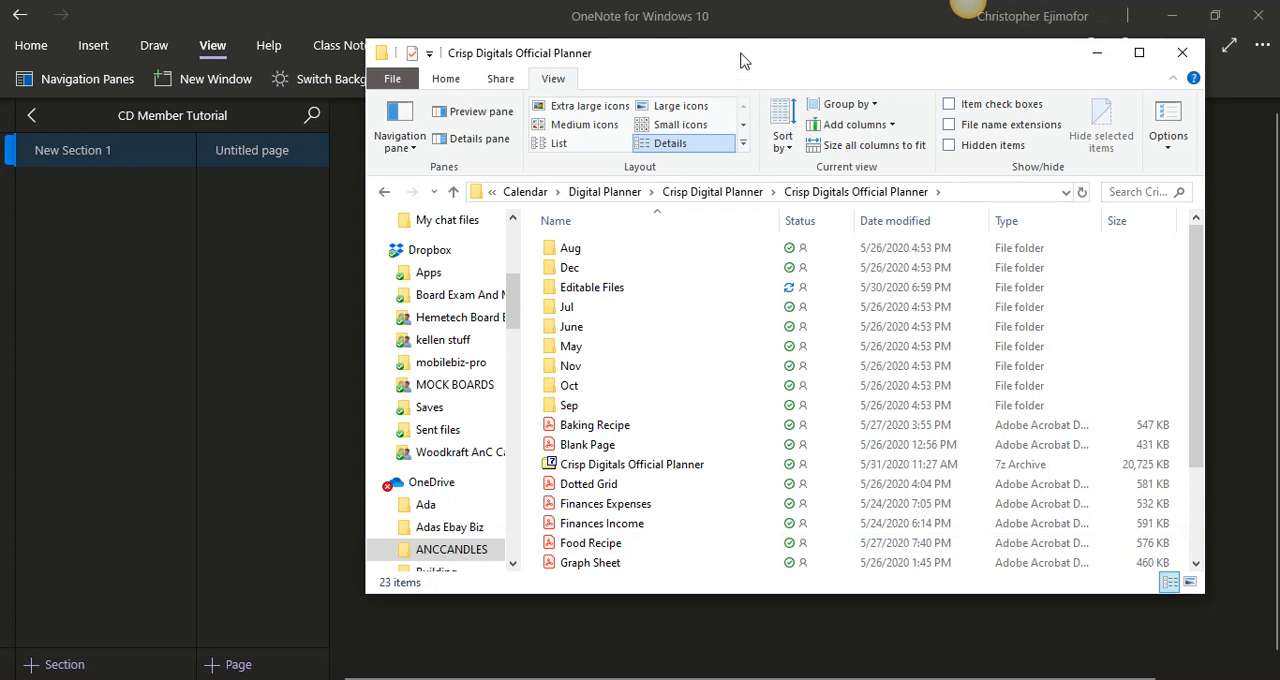
- Look through the month folders and PDF templates in the planner folder, and open the June folder
{"action": "left_click_drag", "start_coordinate": [741, 61], "coordinate": [797, 65]}
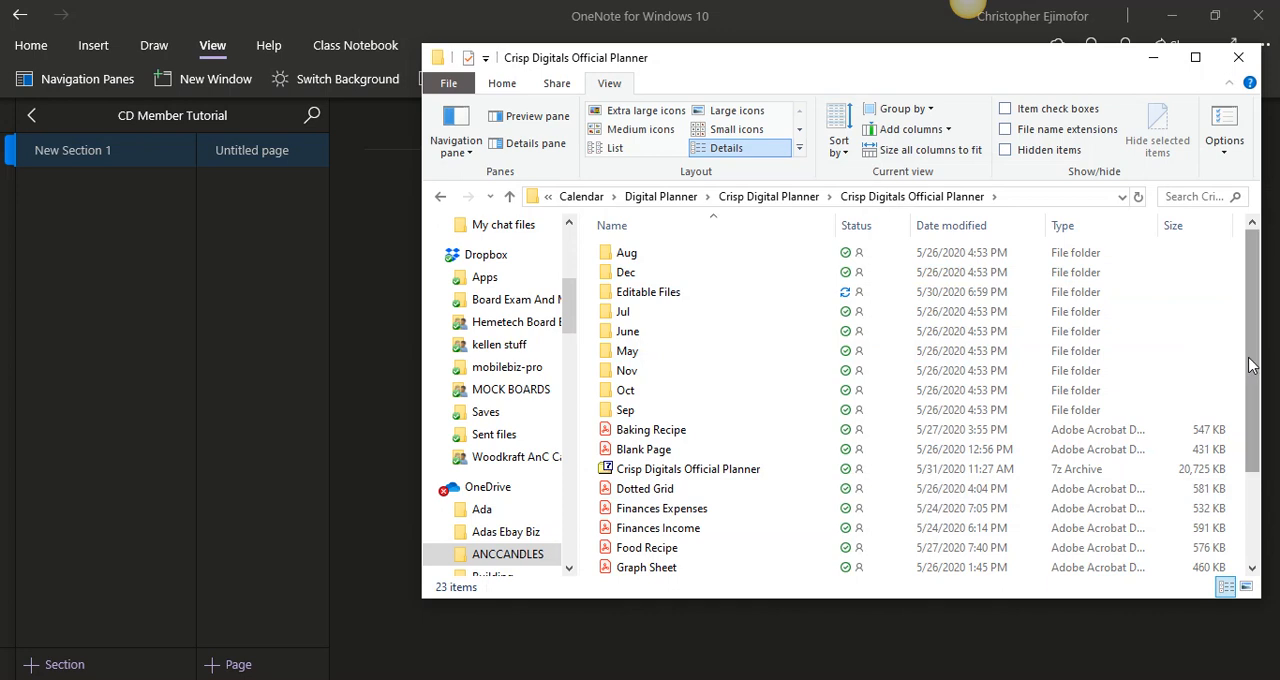
{"action": "mouse_move", "coordinate": [1249, 366]}
{"action": "left_mouse_down"}
{"action": "mouse_move", "coordinate": [1250, 410]}
{"action": "mouse_move", "coordinate": [1249, 363]}
{"action": "left_mouse_up"}
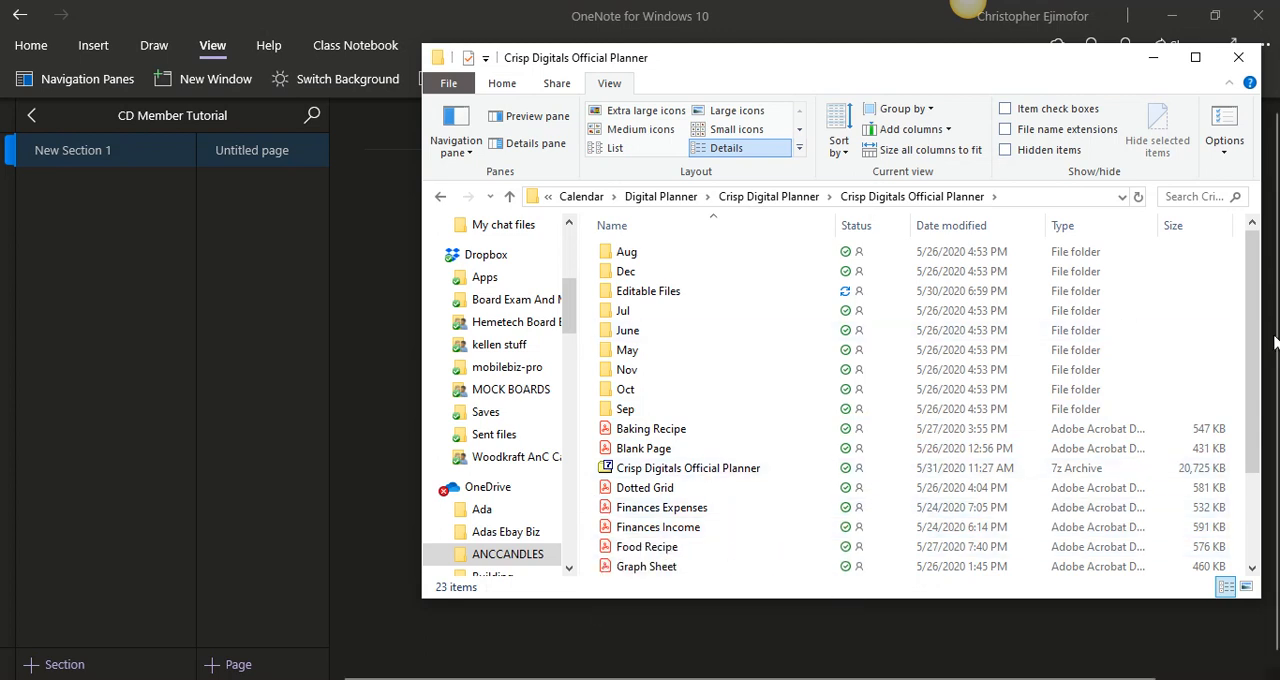
{"action": "left_click_drag", "start_coordinate": [1254, 365], "coordinate": [1250, 458]}
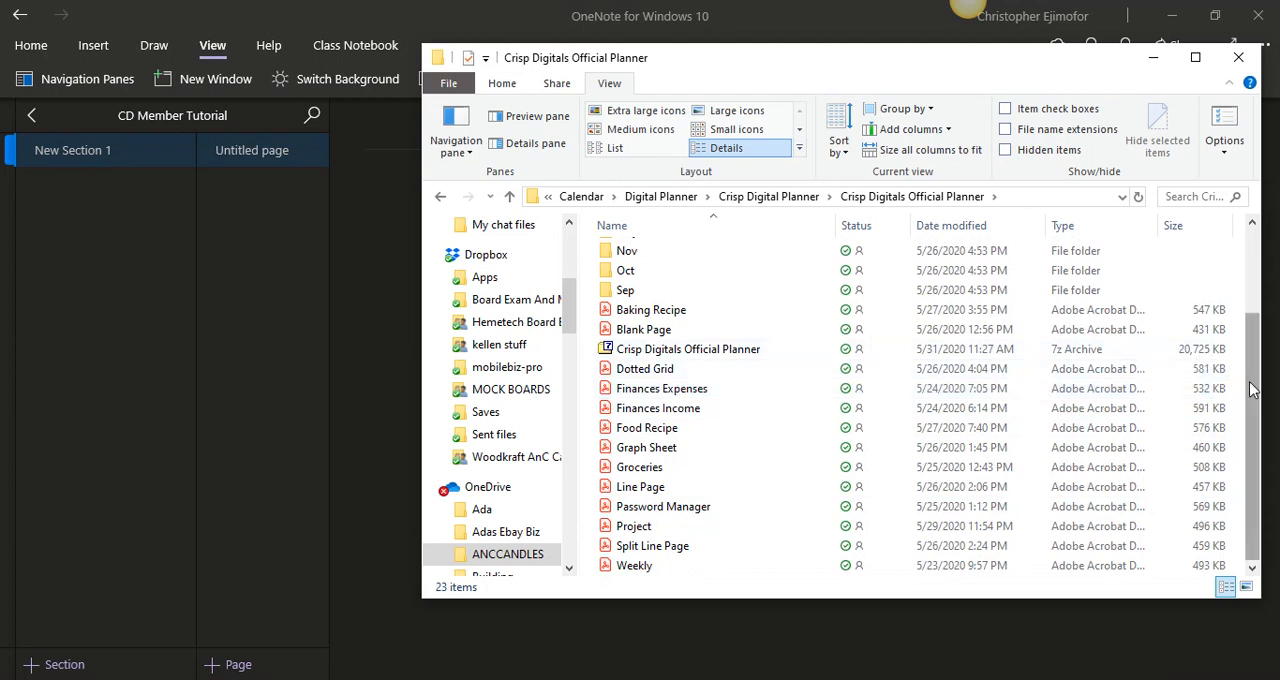
{"action": "left_click_drag", "start_coordinate": [1252, 390], "coordinate": [1243, 331]}
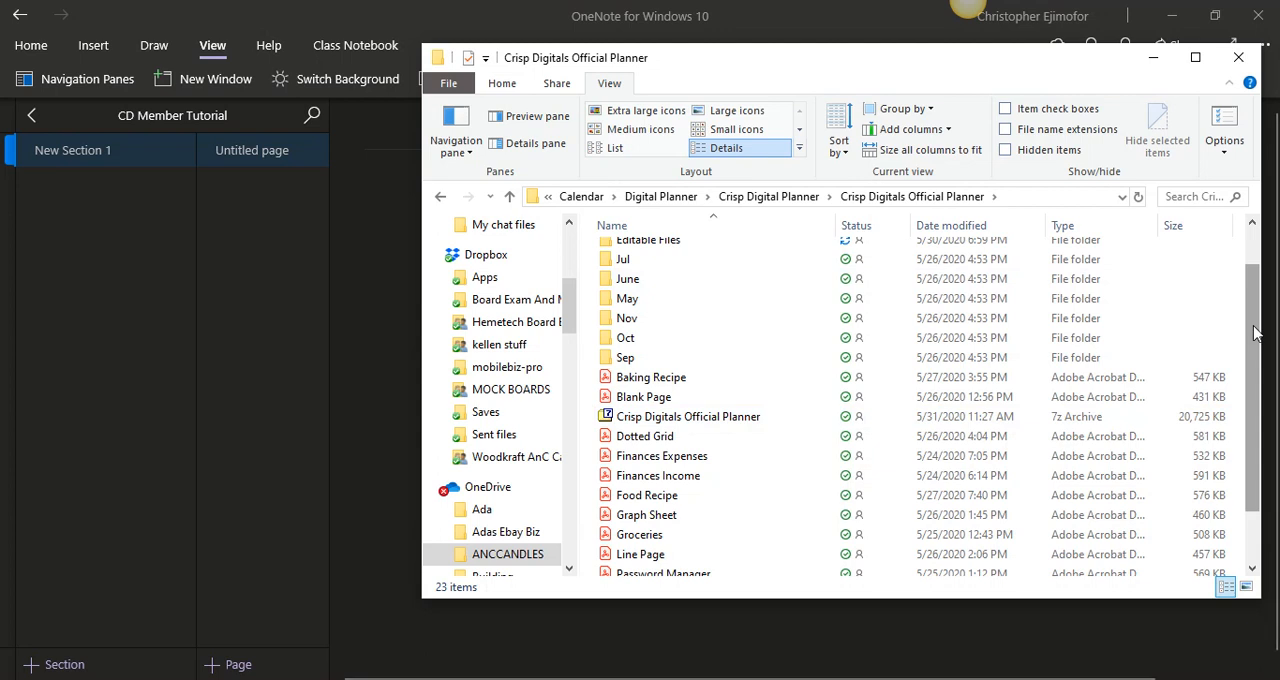
{"action": "left_click_drag", "start_coordinate": [1256, 332], "coordinate": [1249, 270]}
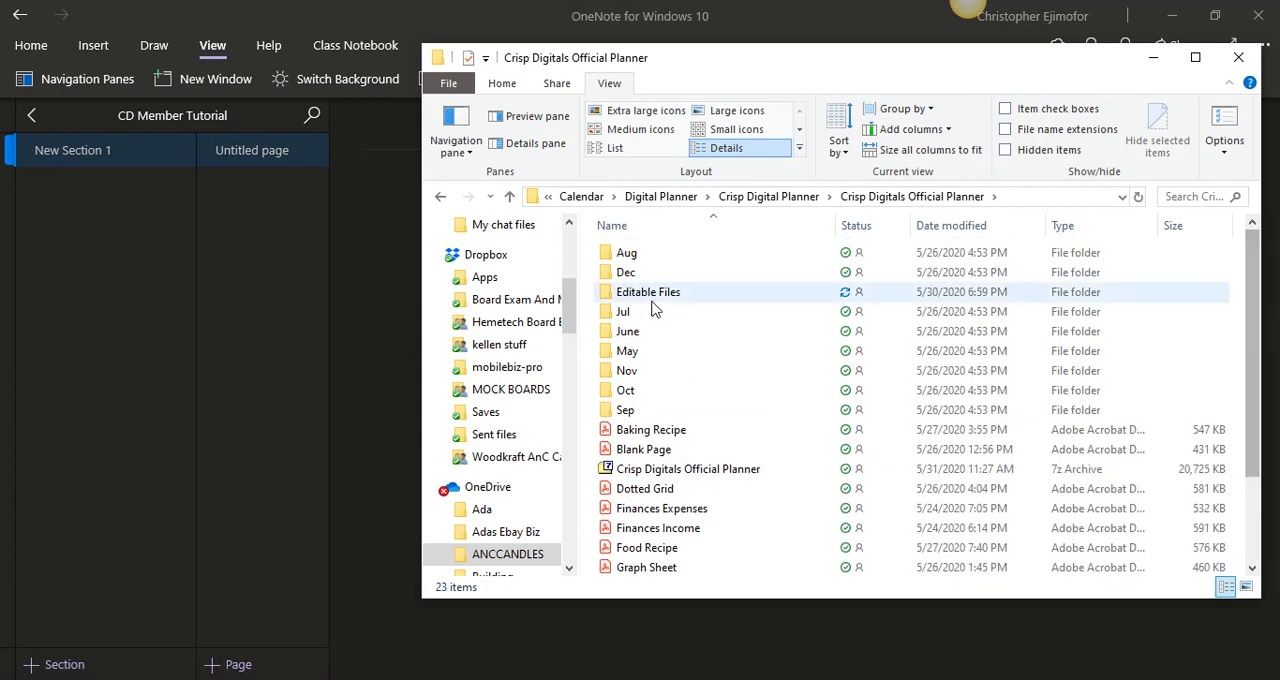
{"action": "double_click", "coordinate": [628, 331]}
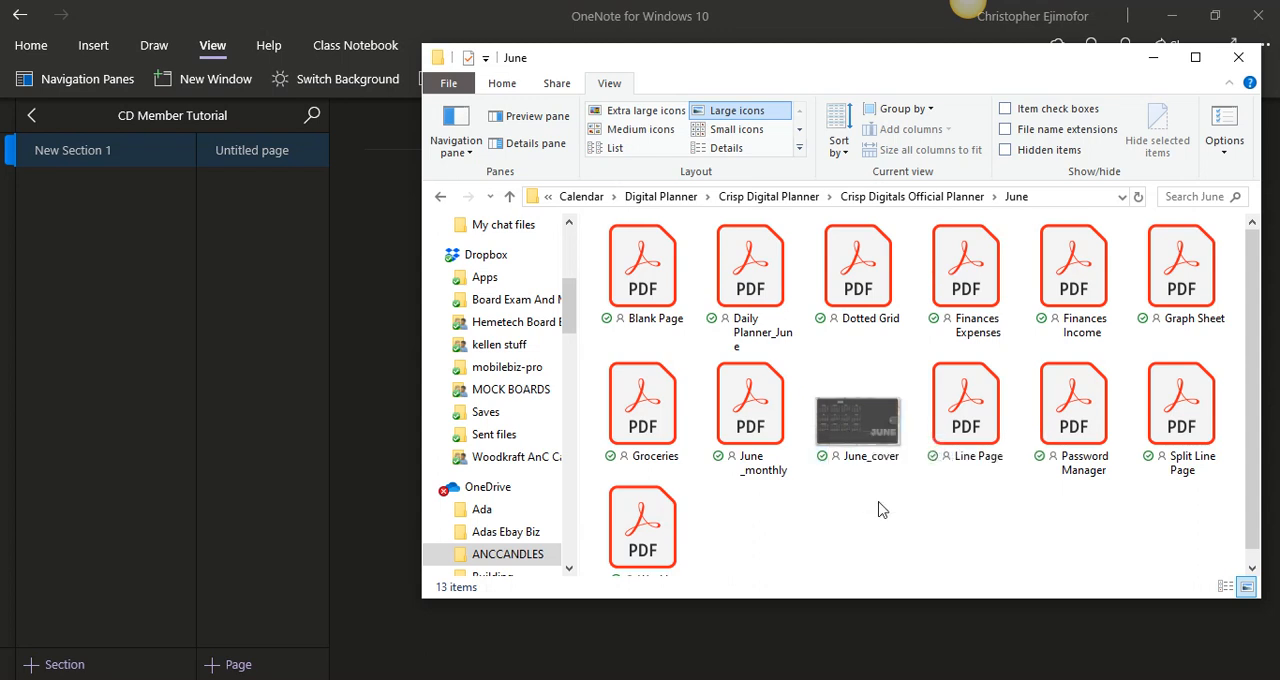
- Return to the Crisp Digitals Planner V. 1 notebook in OneNote and view the June section's Cover Page for reference
{"action": "left_click", "coordinate": [22, 117]}
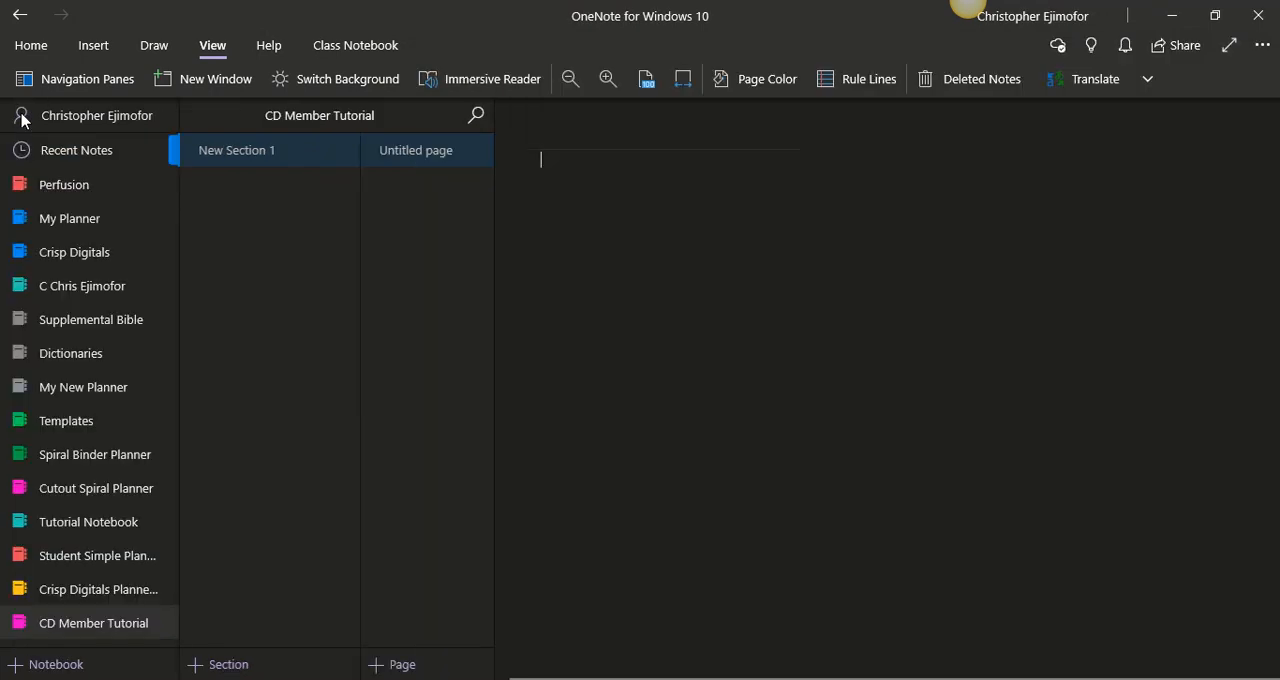
{"action": "left_click", "coordinate": [86, 589]}
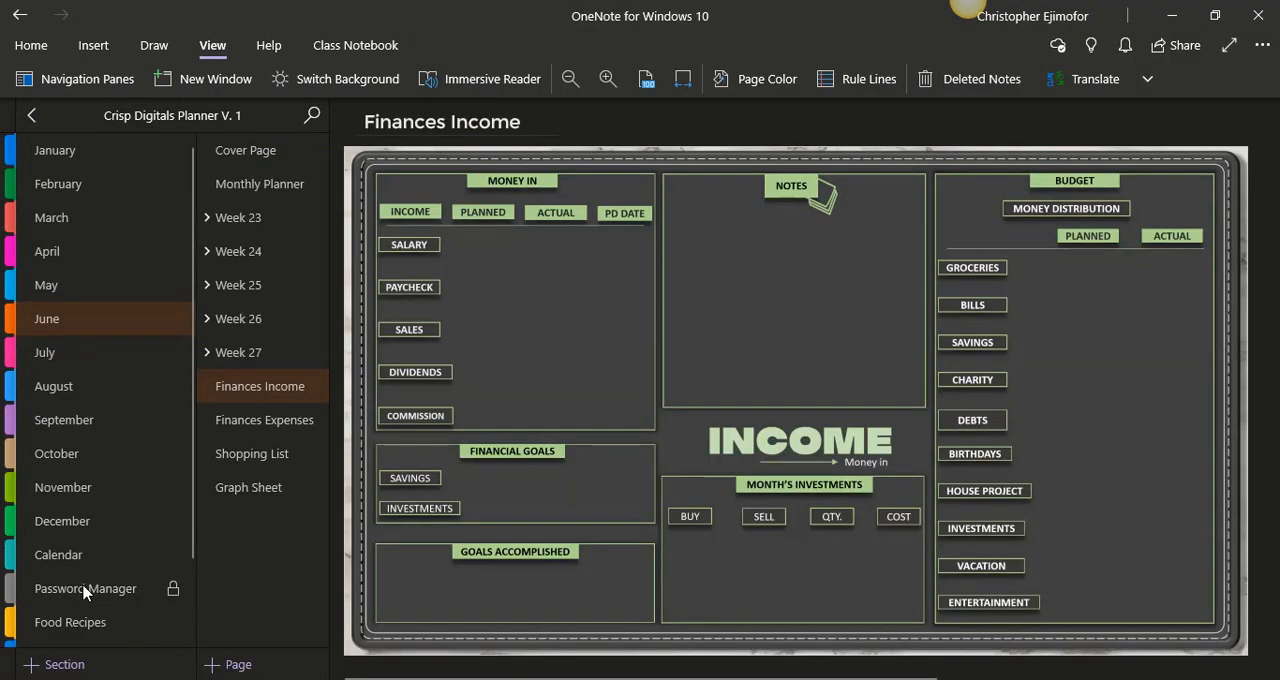
{"action": "left_click", "coordinate": [258, 160]}
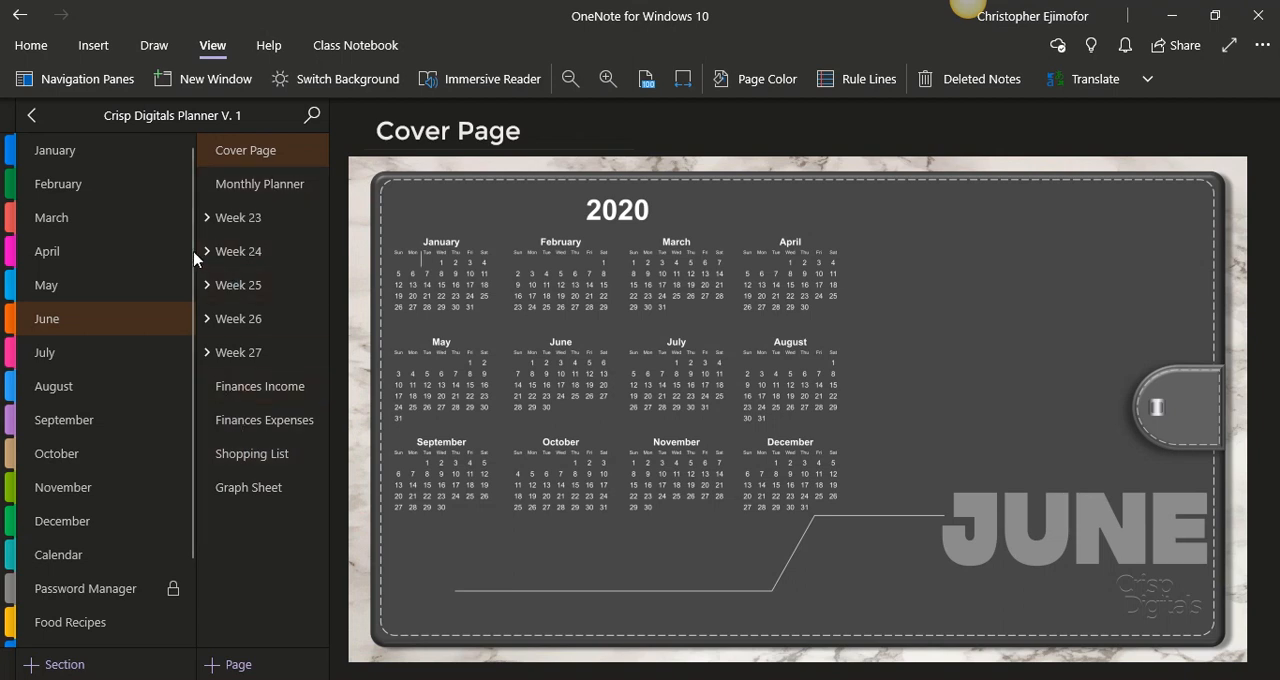
- Reopen the CD Member Tutorial notebook and rename its New Section 1 as June
{"action": "left_click", "coordinate": [35, 115]}
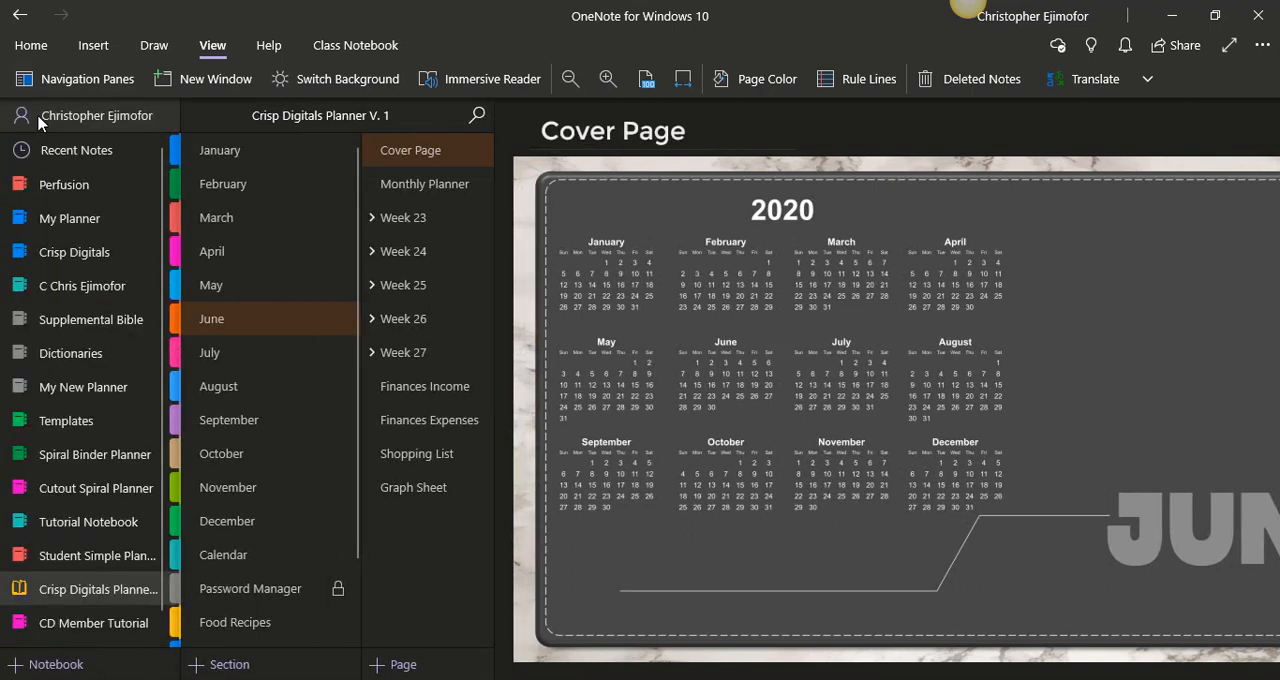
{"action": "left_click", "coordinate": [105, 624]}
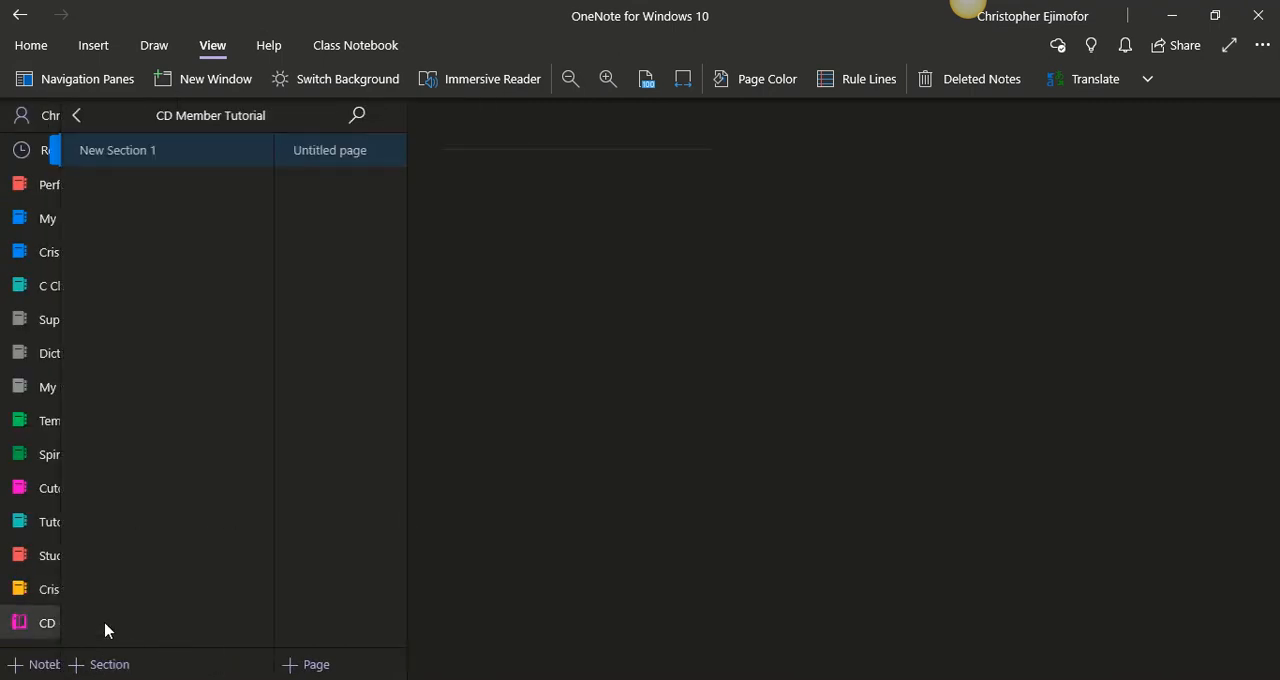
{"action": "right_click", "coordinate": [92, 153]}
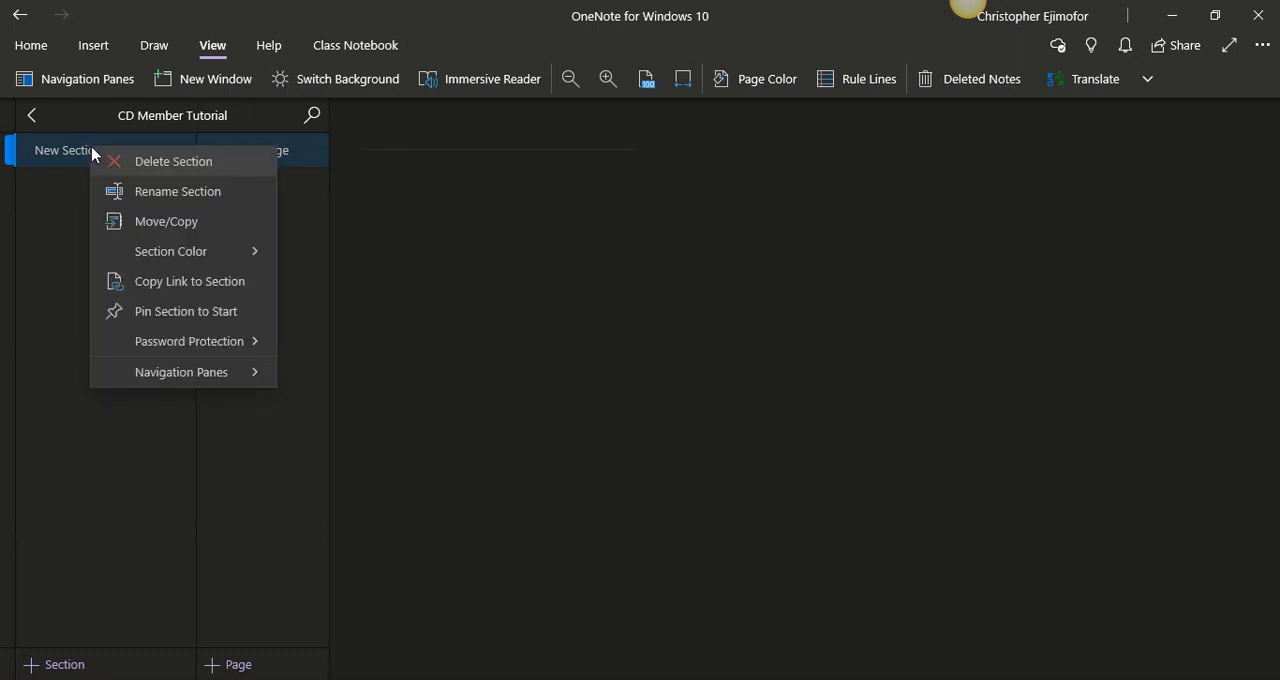
{"action": "left_click", "coordinate": [119, 193]}
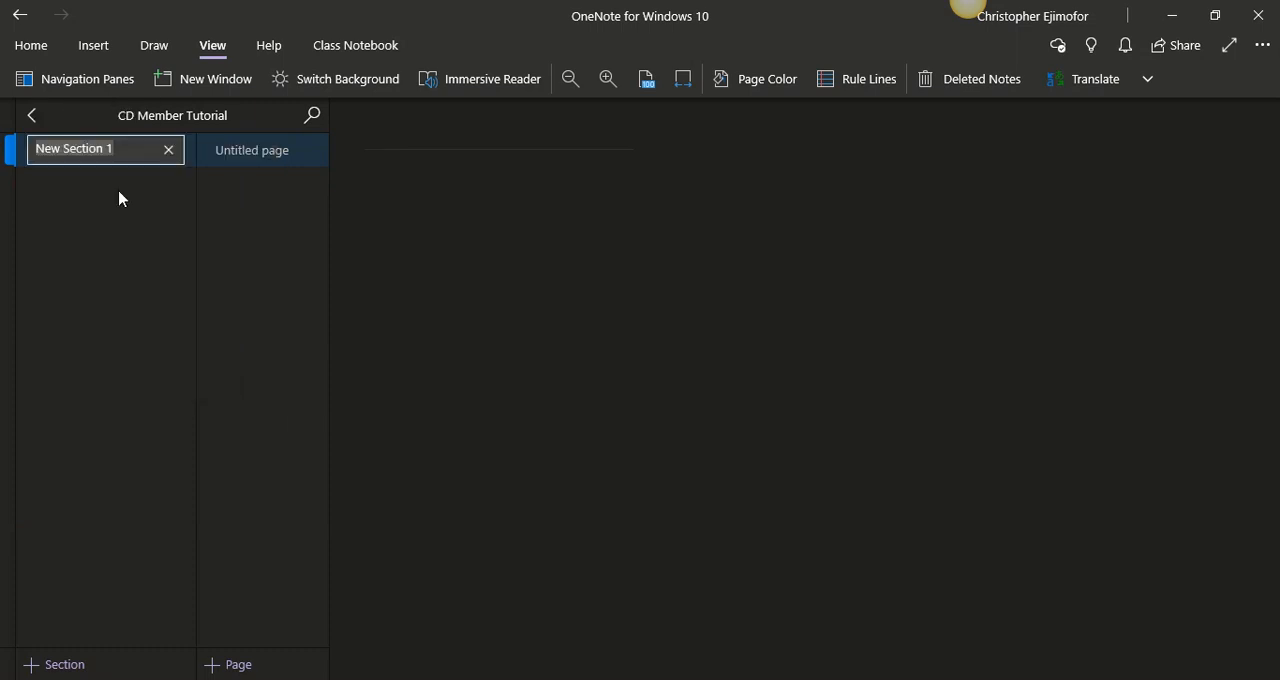
{"action": "type", "text": "June"}
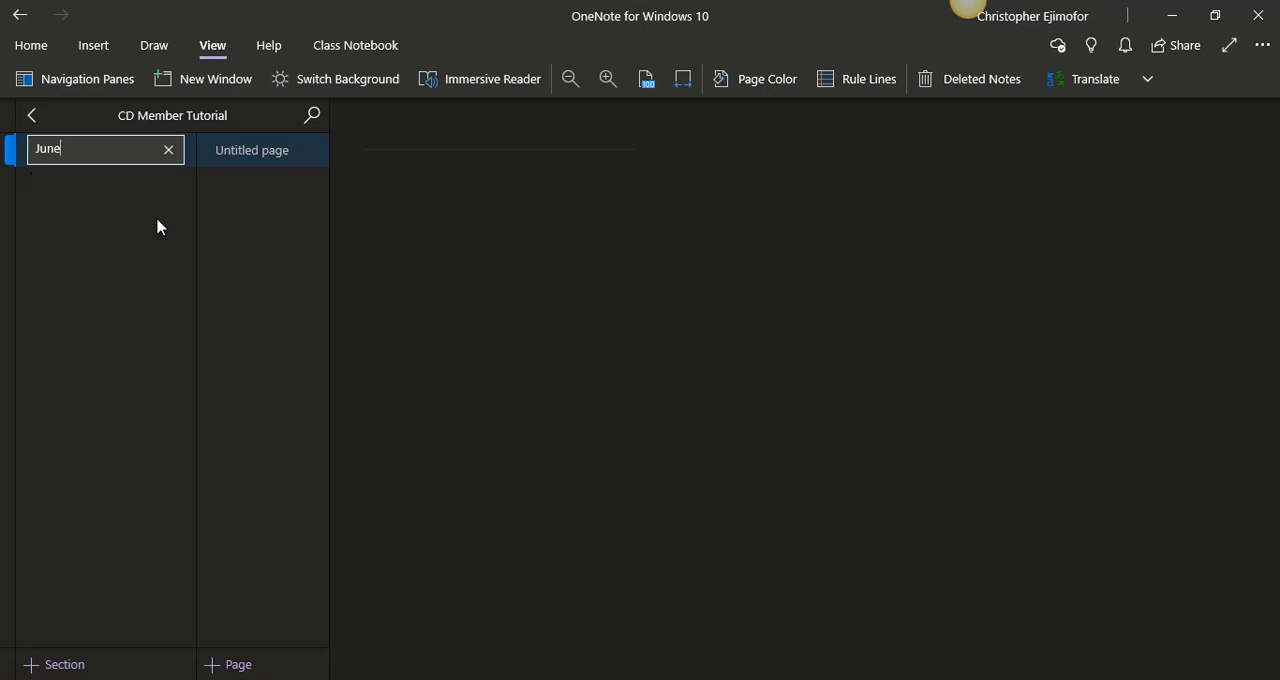
- Title the untitled page in the June section "Cove Page"
{"action": "right_click", "coordinate": [271, 157]}
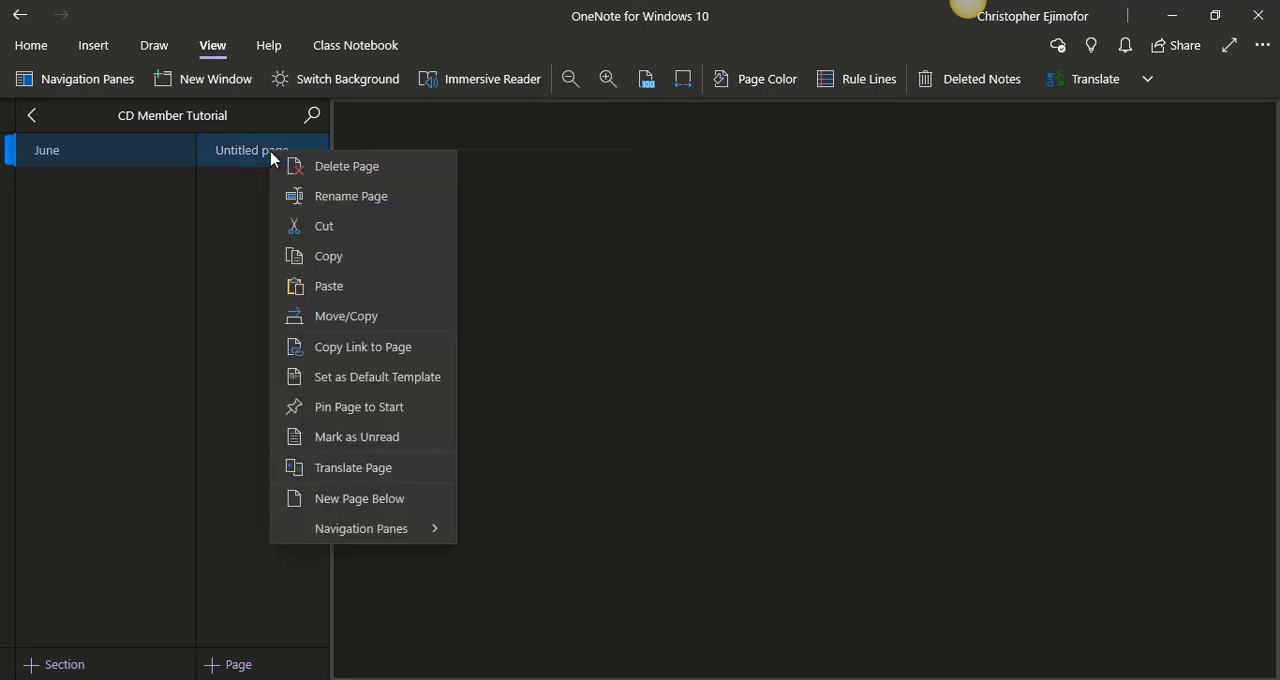
{"action": "left_click", "coordinate": [383, 136]}
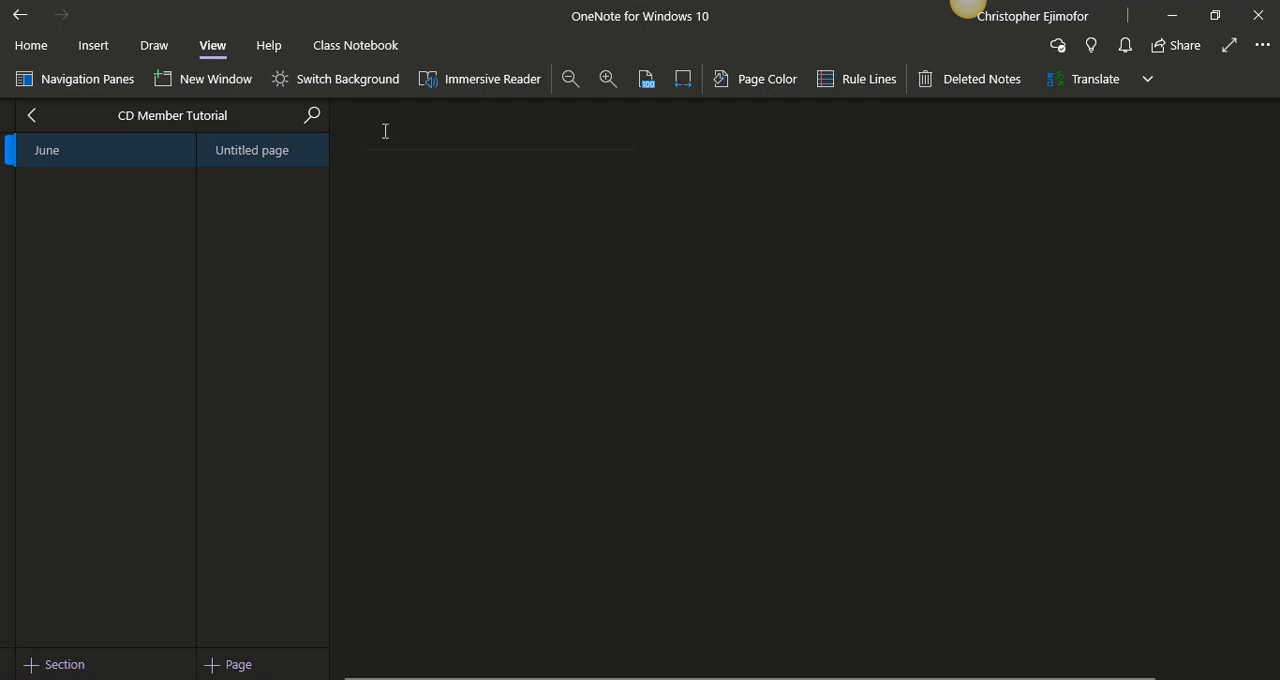
{"action": "type", "text": "Cove"}
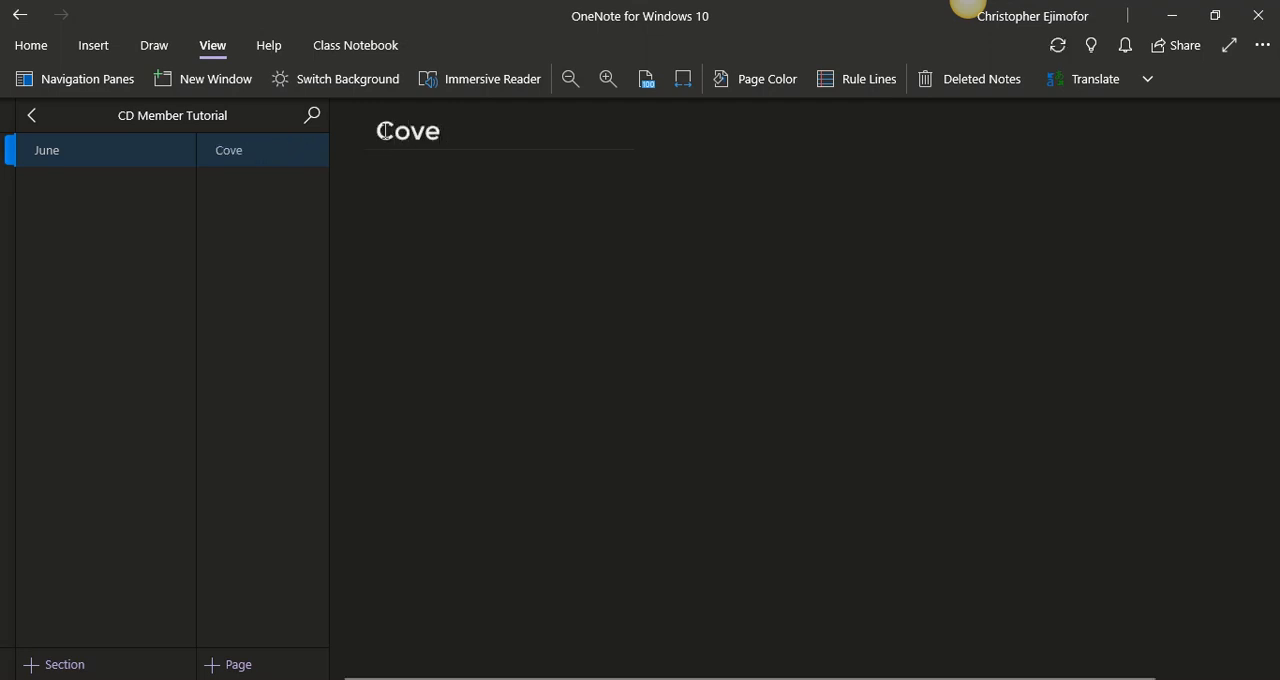
{"action": "type", "text": " Page"}
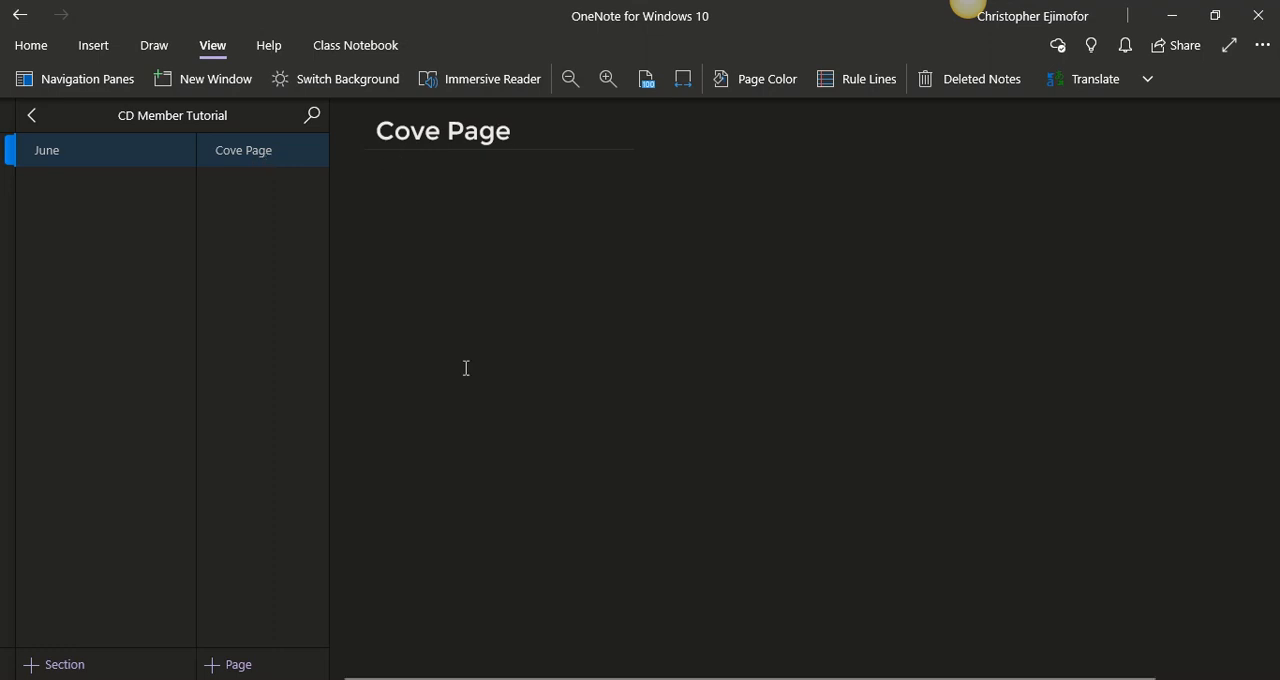
- Insert the June_cover picture from the planner's June folder onto the Cove Page and minimize the folder window
{"action": "key", "text": "alt+Tab"}
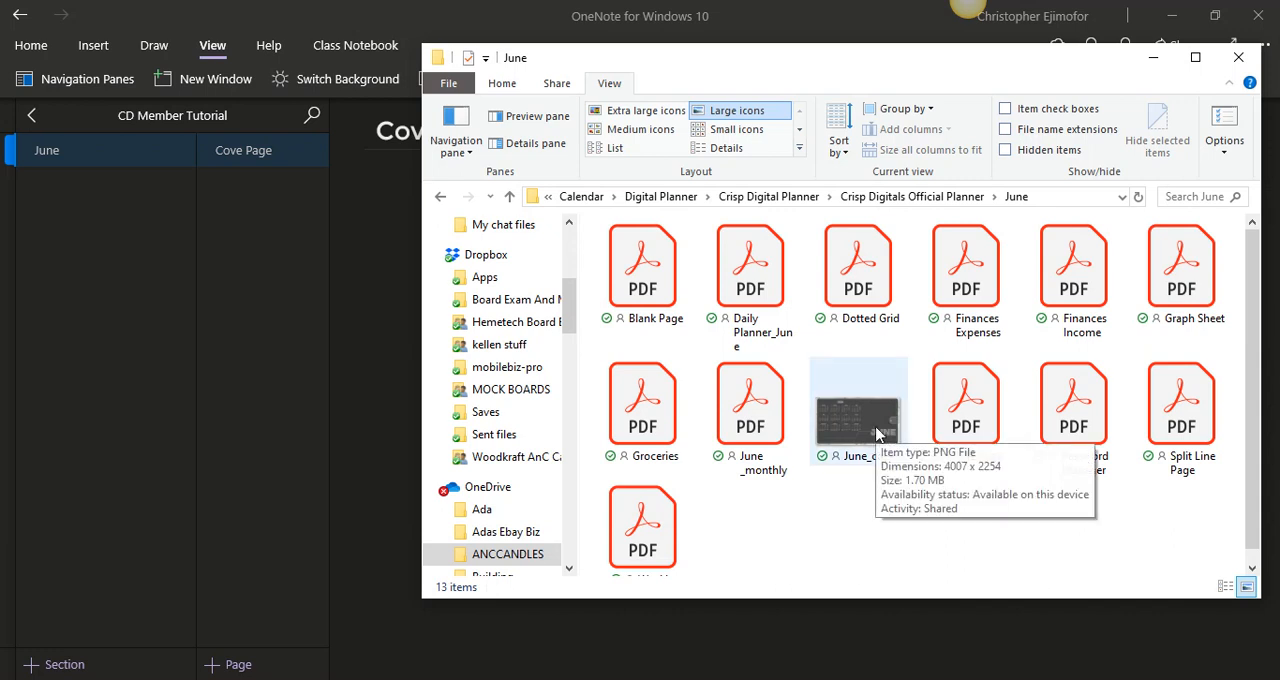
{"action": "left_click_drag", "start_coordinate": [876, 433], "coordinate": [376, 368]}
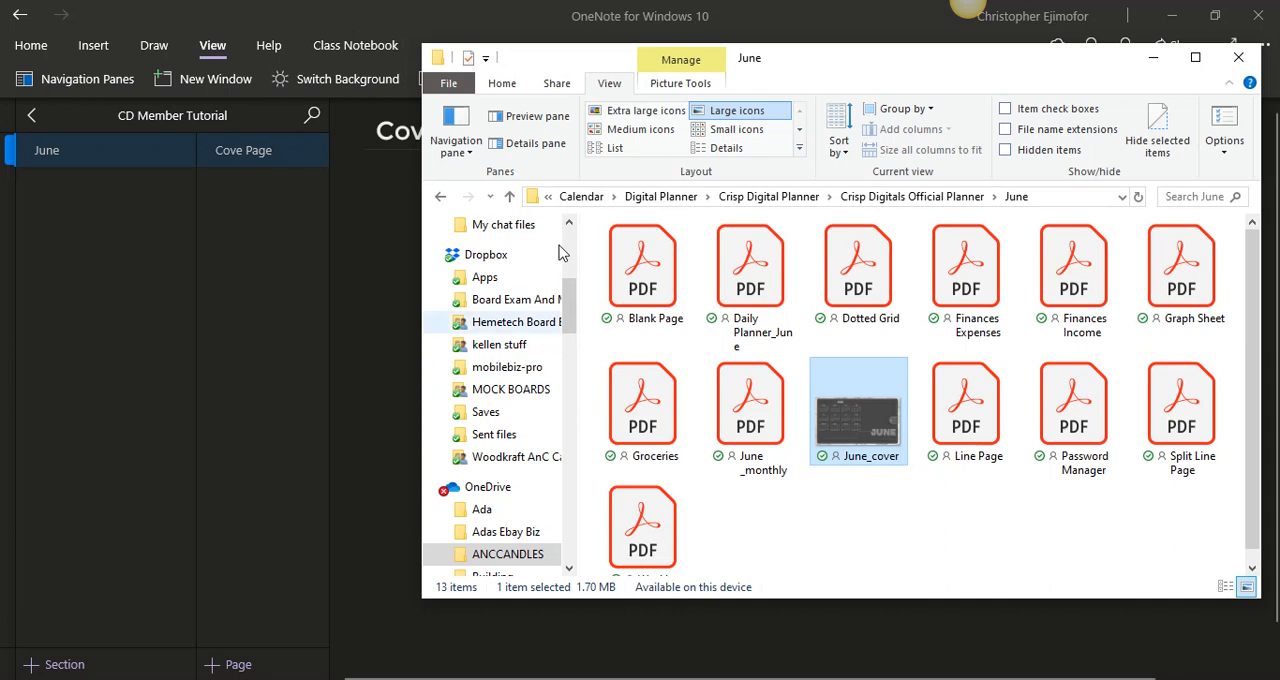
{"action": "left_click", "coordinate": [1154, 60]}
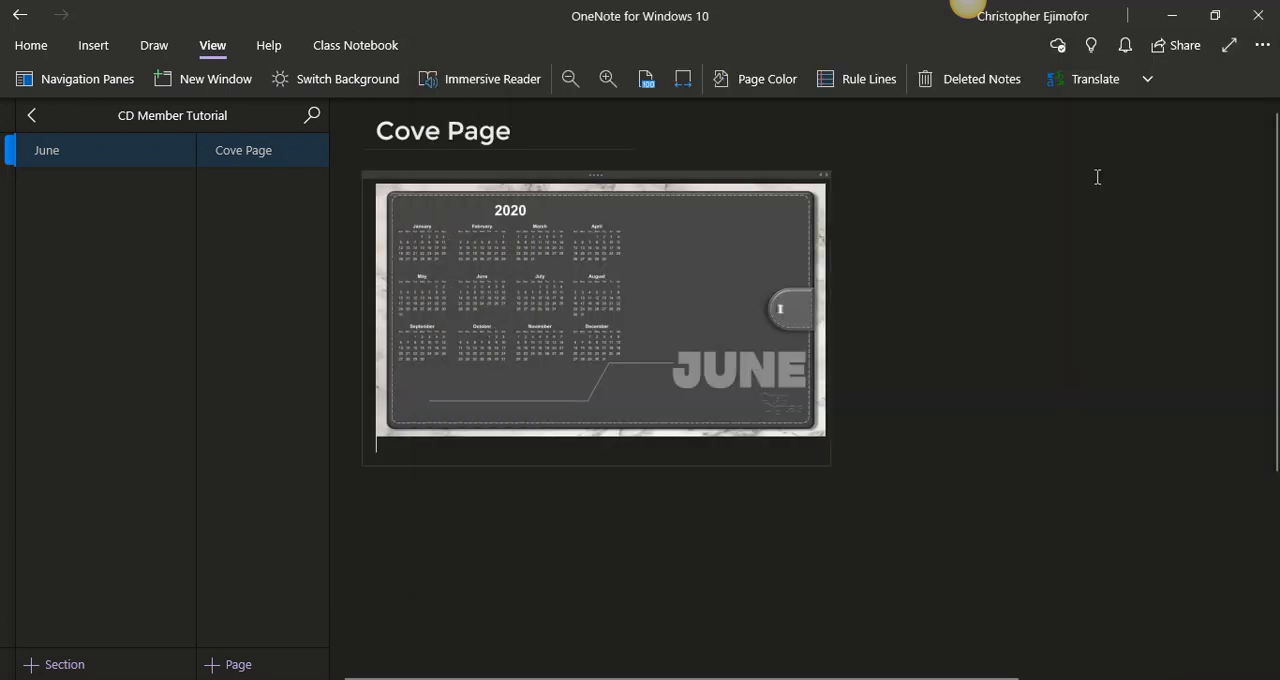
- Enlarge the June cover picture to fill the page area just below the title and set it as the page background
{"action": "left_click", "coordinate": [572, 196]}
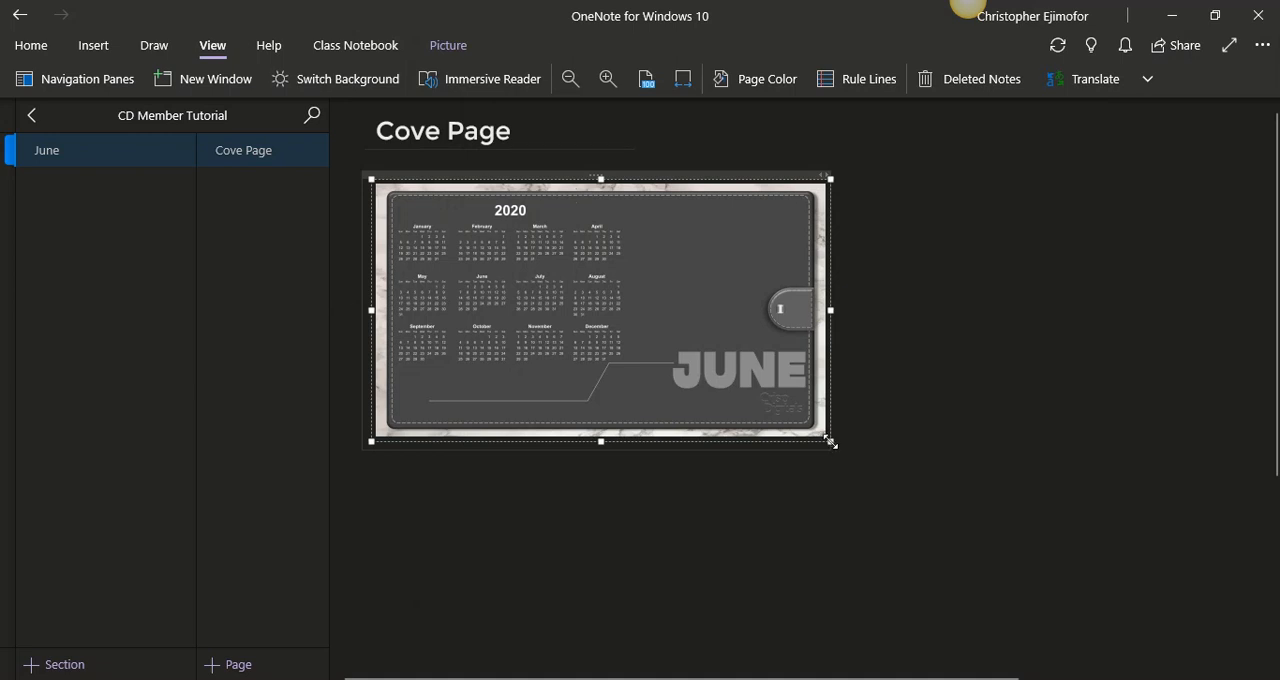
{"action": "left_click_drag", "start_coordinate": [847, 452], "coordinate": [1226, 657]}
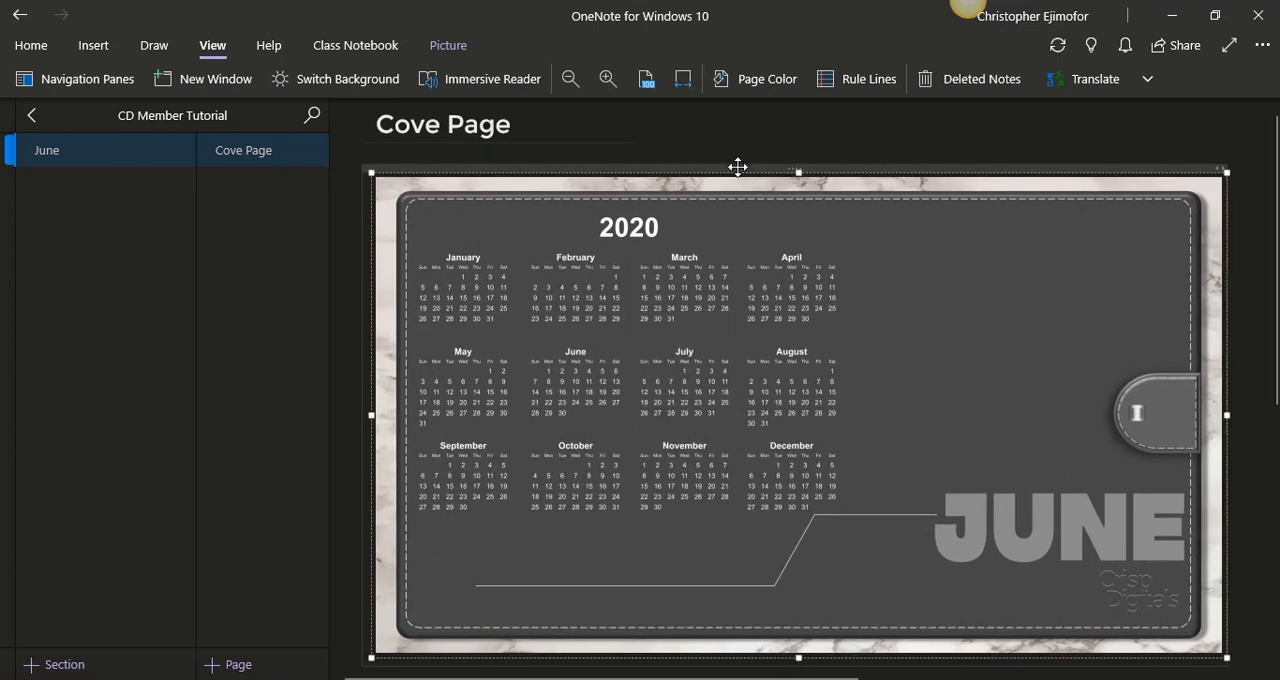
{"action": "left_click_drag", "start_coordinate": [737, 167], "coordinate": [726, 152]}
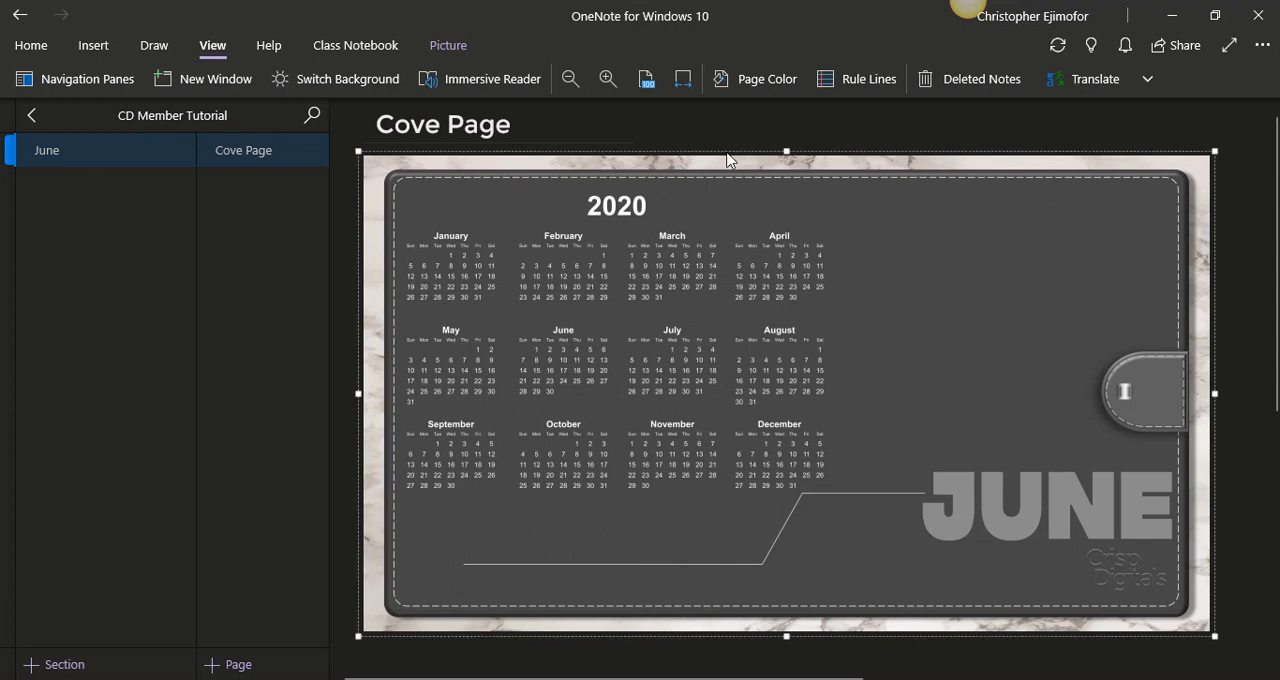
{"action": "left_click_drag", "start_coordinate": [1216, 634], "coordinate": [1229, 646]}
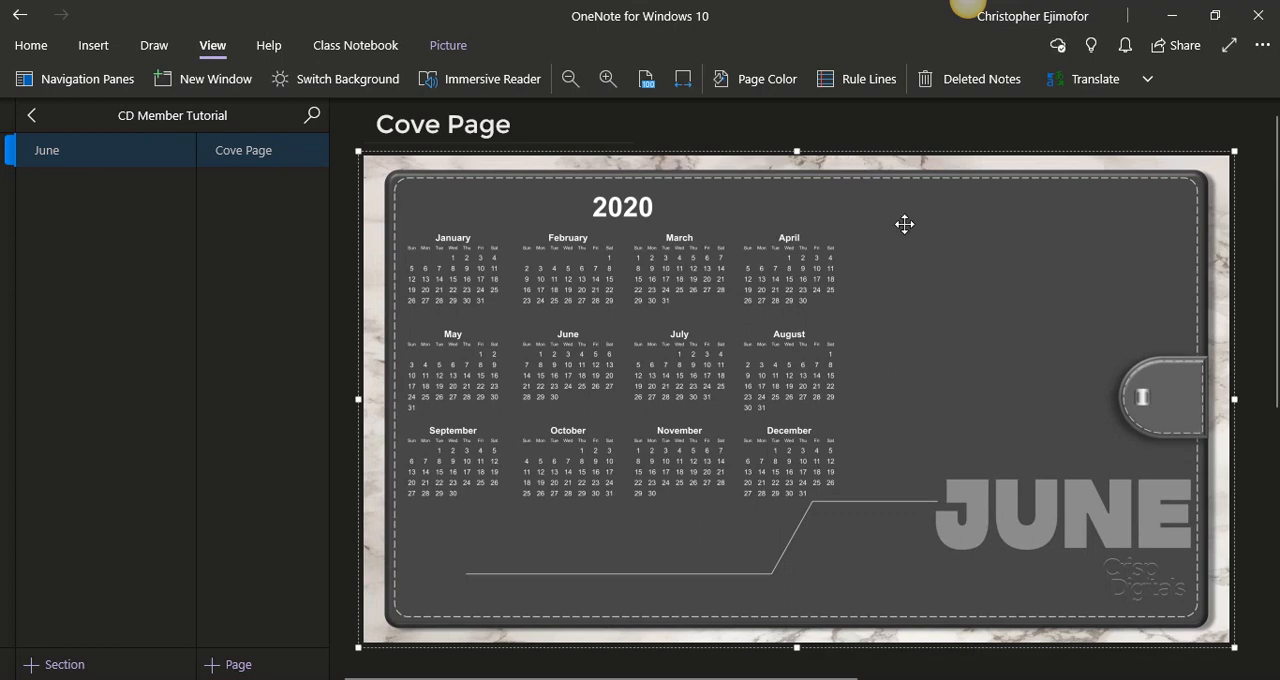
{"action": "right_click", "coordinate": [873, 215]}
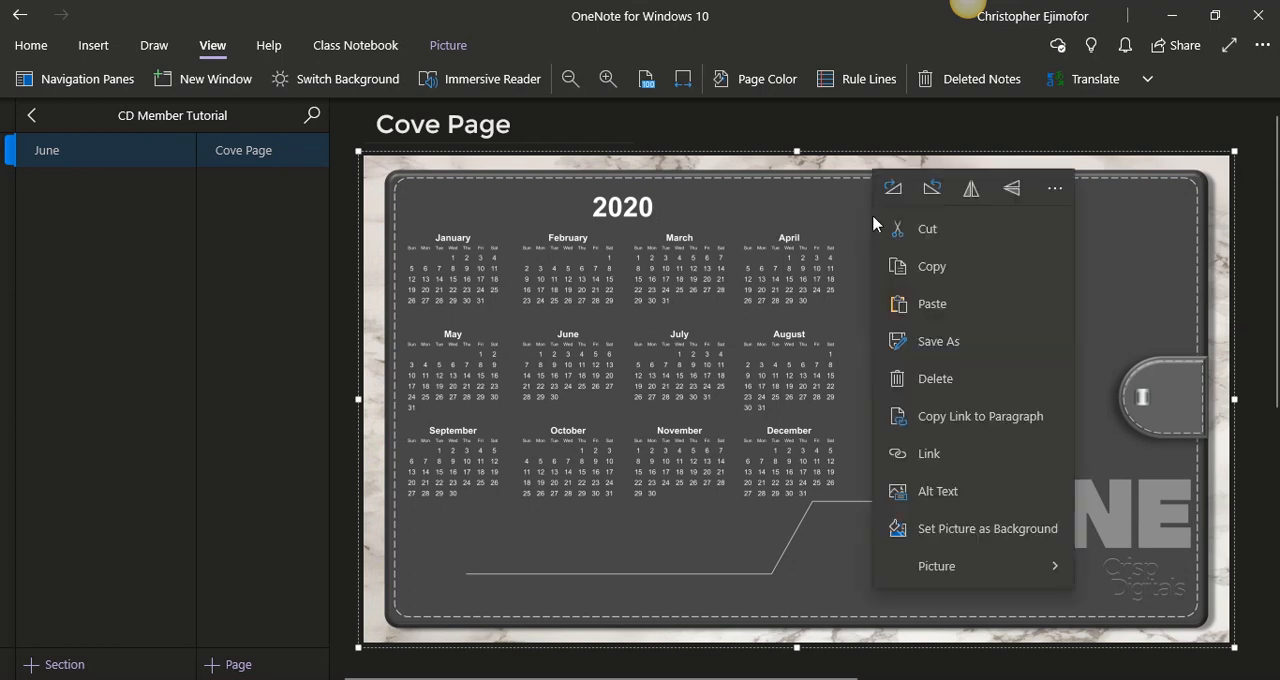
{"action": "left_click", "coordinate": [960, 530]}
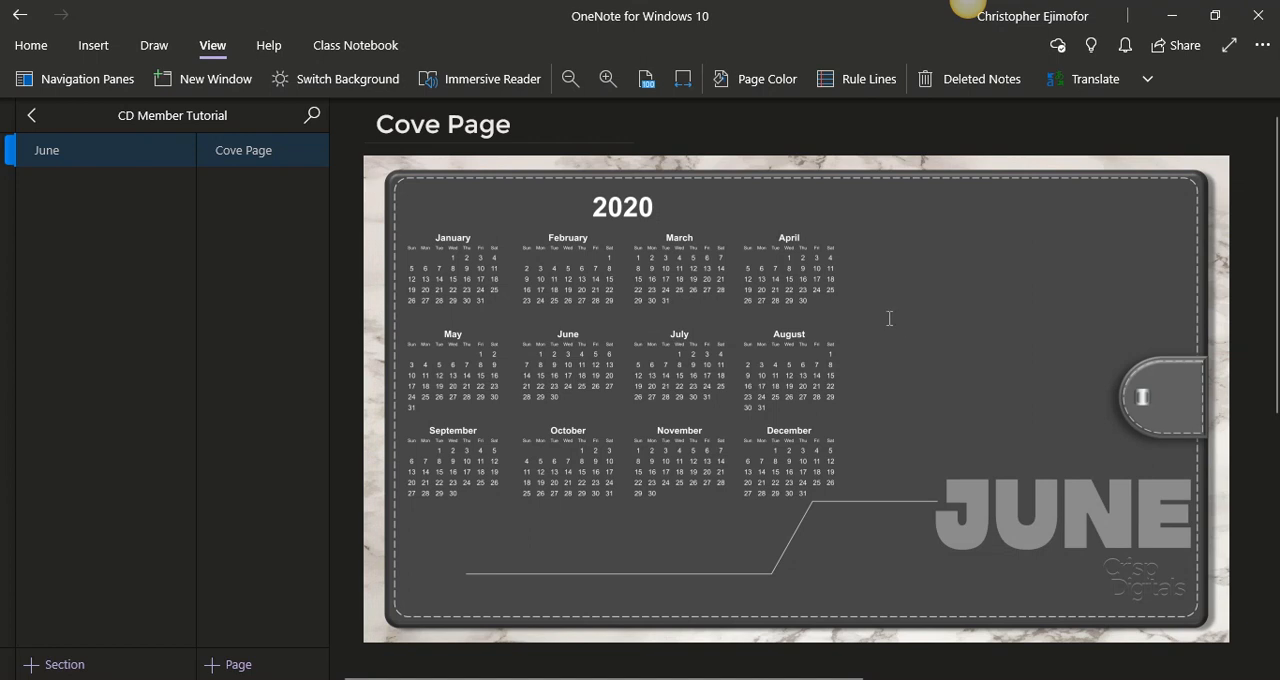
- Test writing over the cover background with a "Hello" note beside the calendars, and delete the note
{"action": "type", "text": "Hello"}
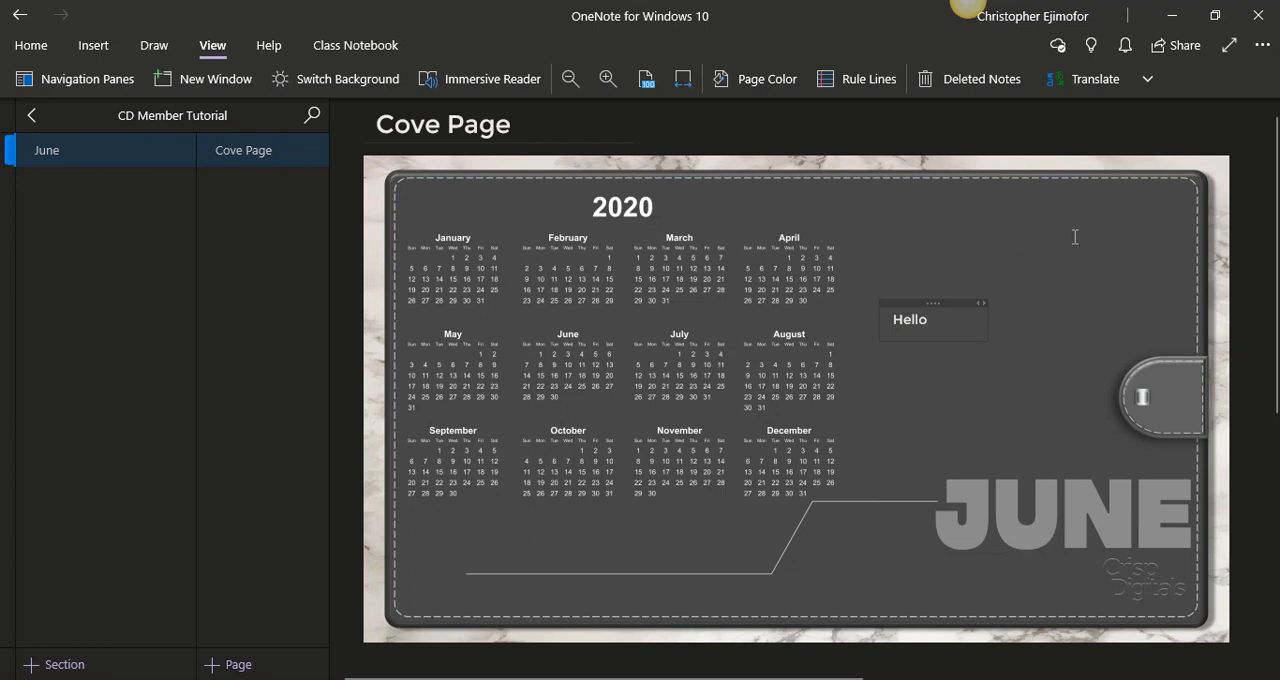
{"action": "left_click", "coordinate": [1008, 235]}
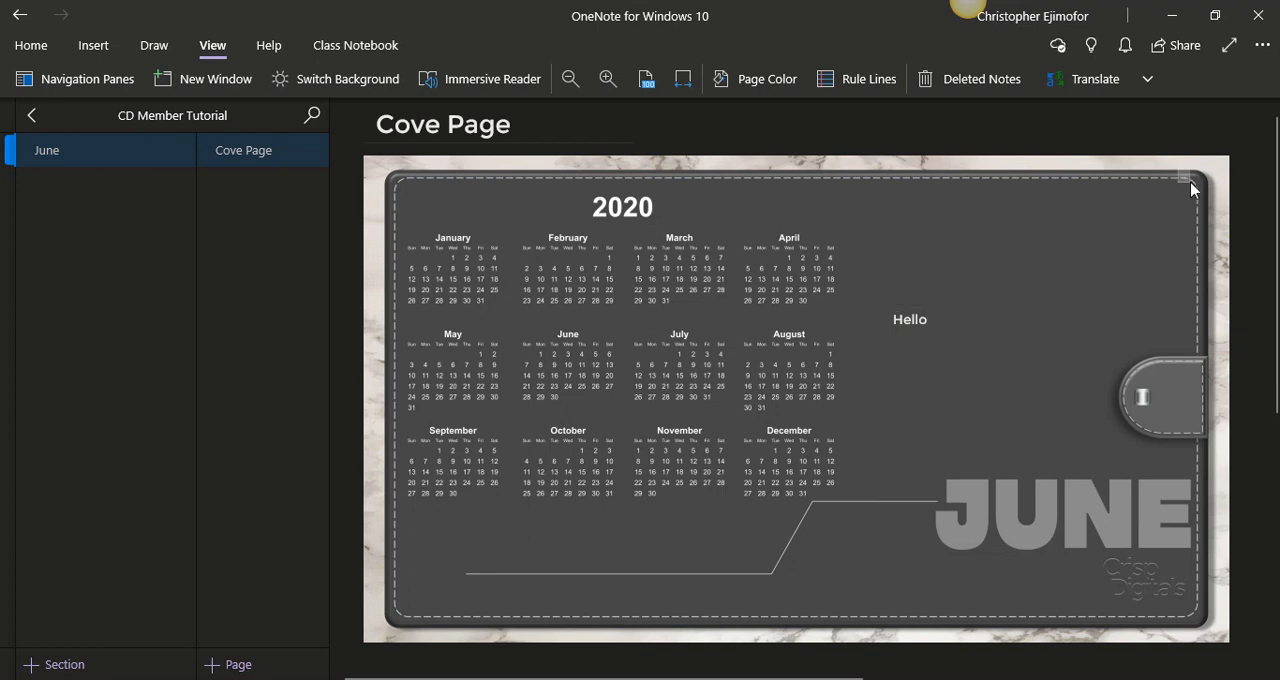
{"action": "left_click", "coordinate": [948, 304]}
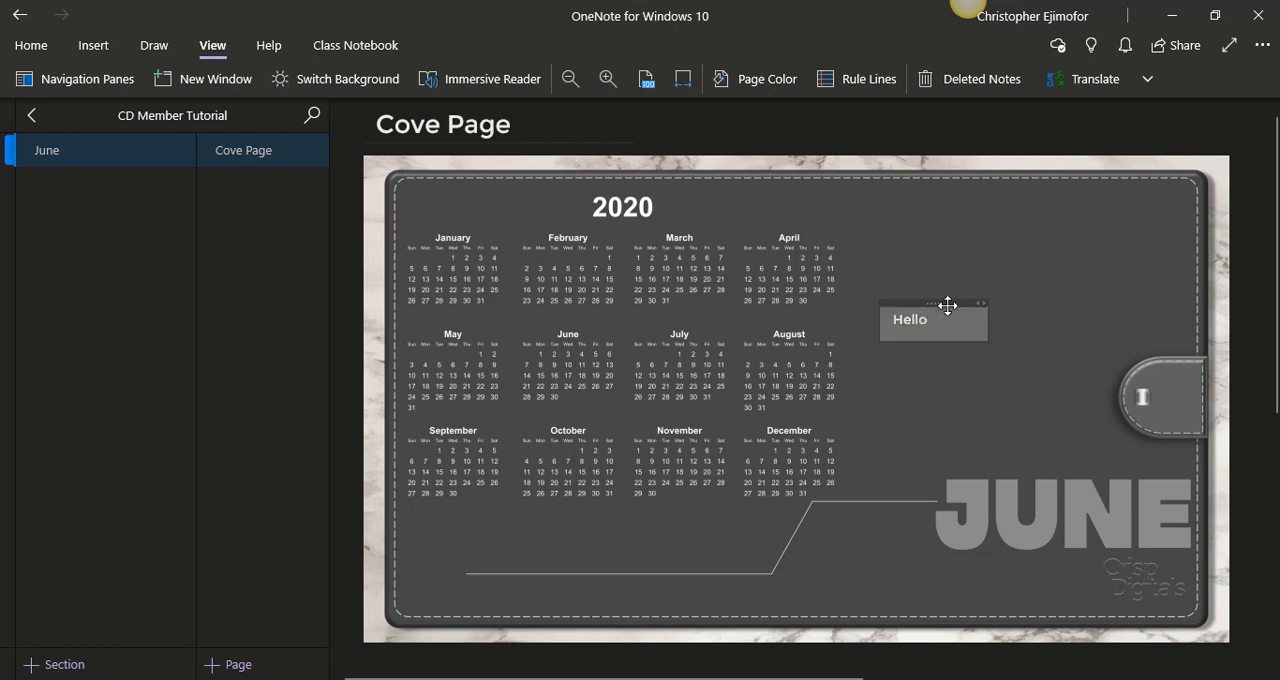
{"action": "key", "text": "Delete"}
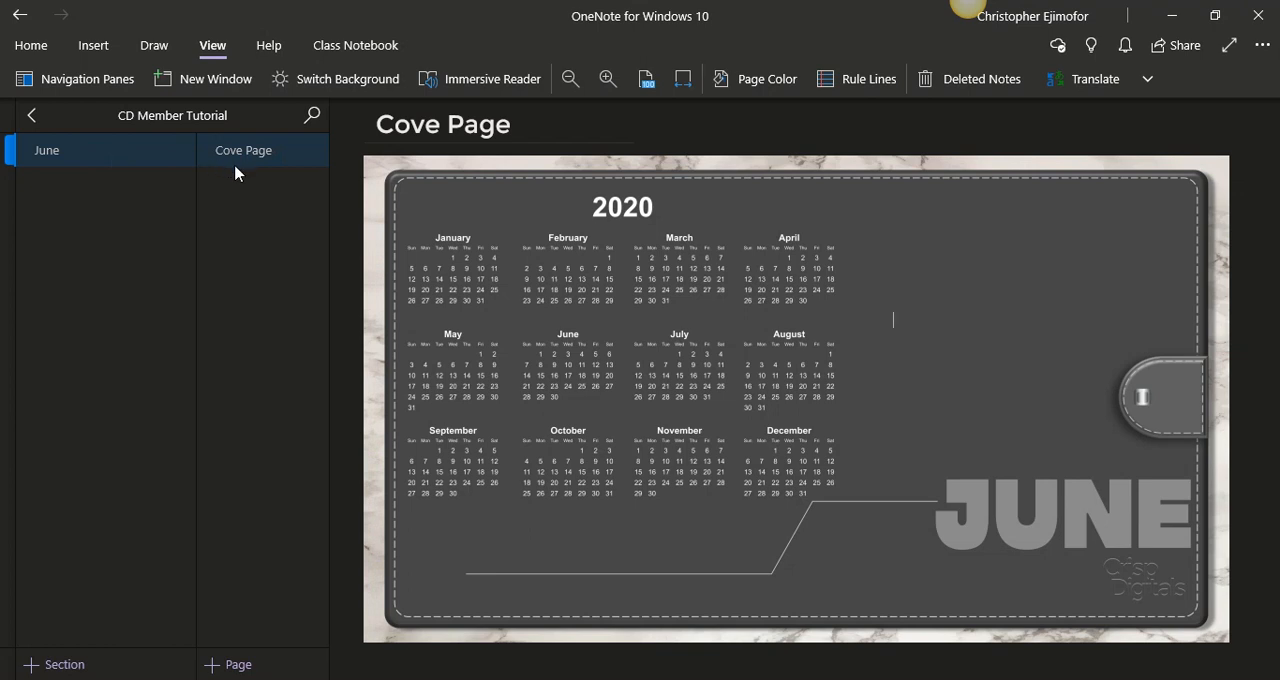
- Add a new page to the June section, remove its date and time stamp, and title it "Monthly"
{"action": "left_click", "coordinate": [249, 667]}
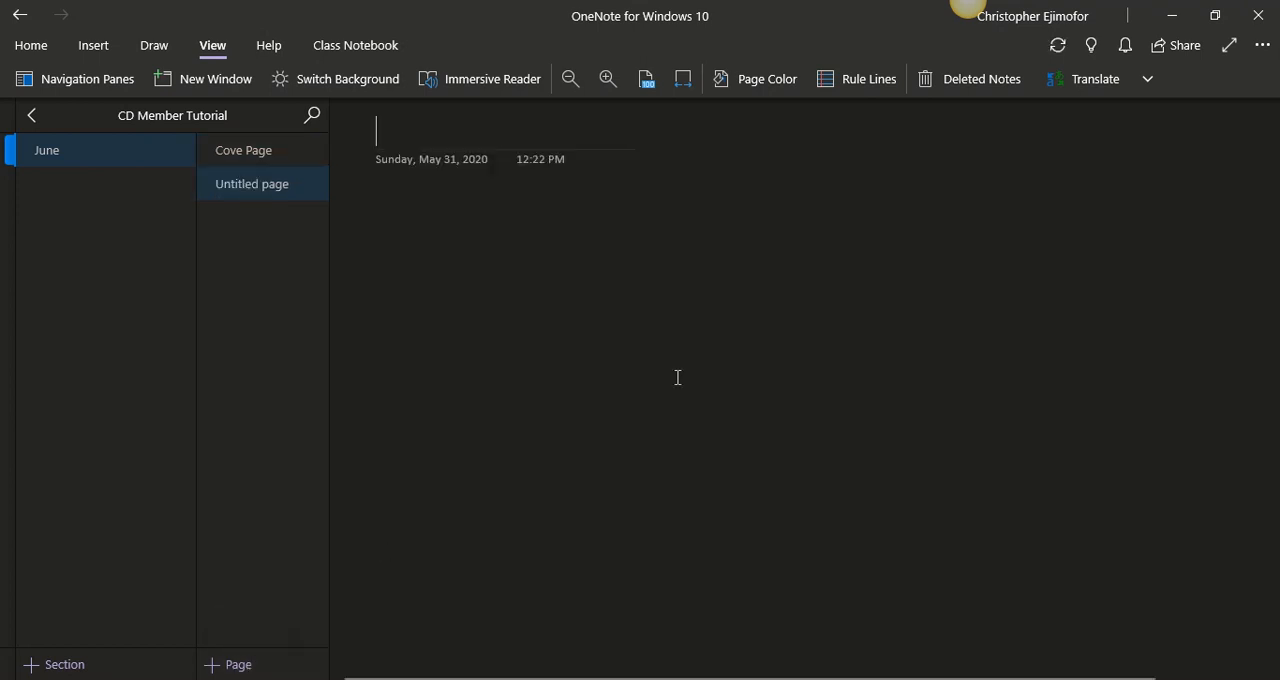
{"action": "left_click_drag", "start_coordinate": [589, 186], "coordinate": [357, 153]}
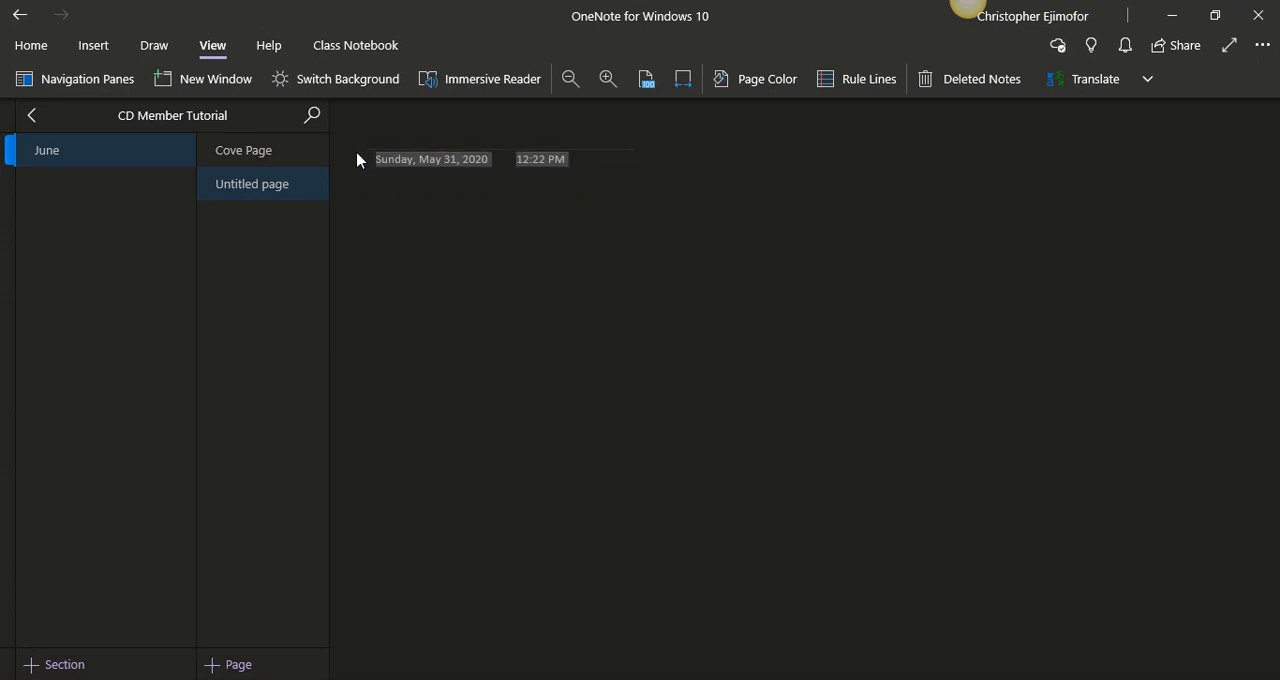
{"action": "key", "text": "Delete"}
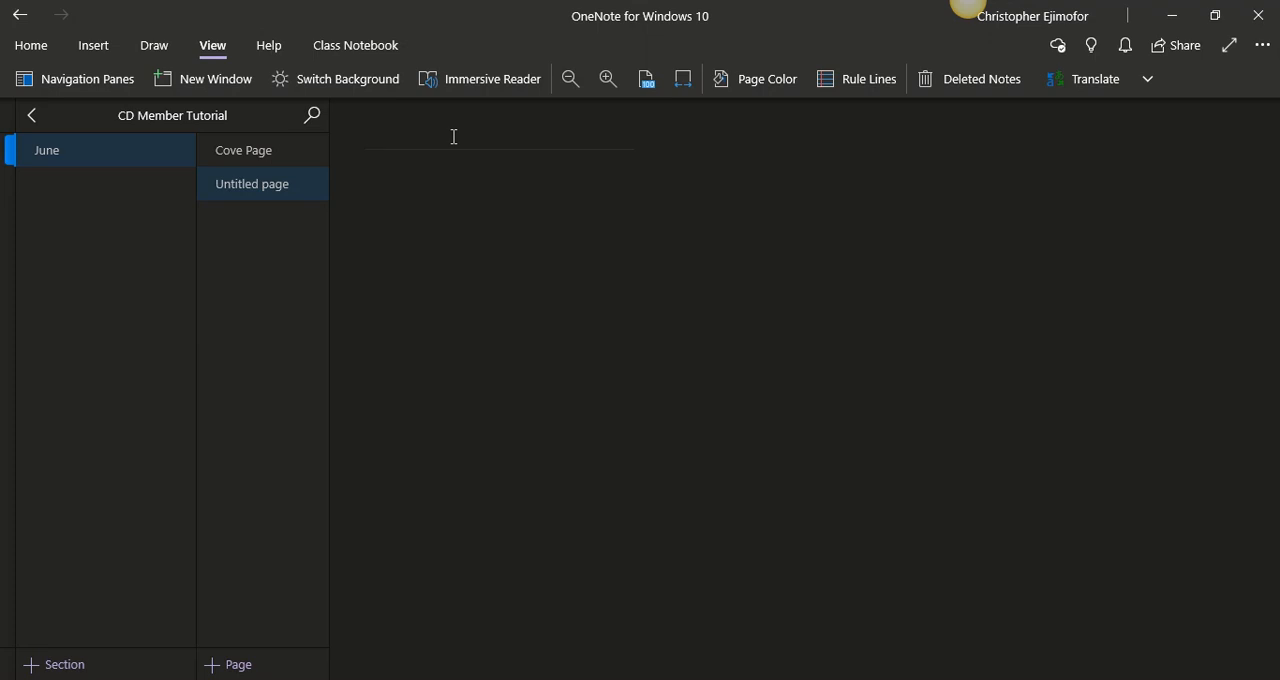
{"action": "type", "text": "Month"}
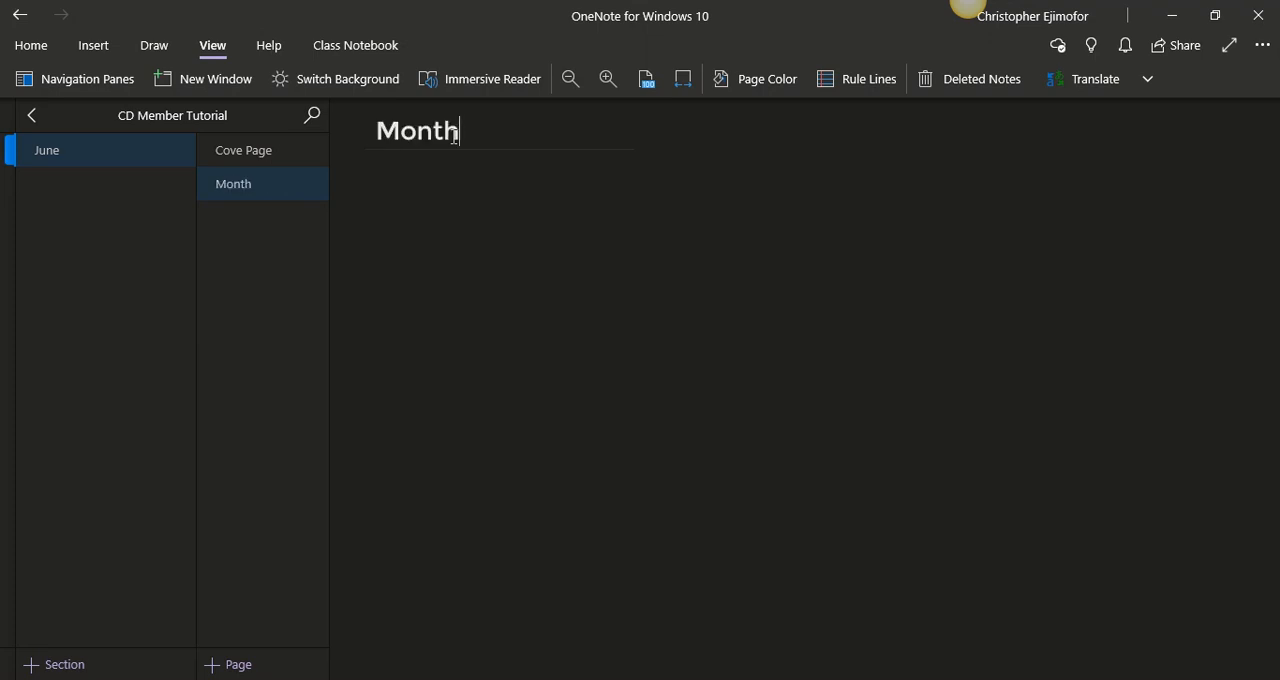
{"action": "type", "text": "ly"}
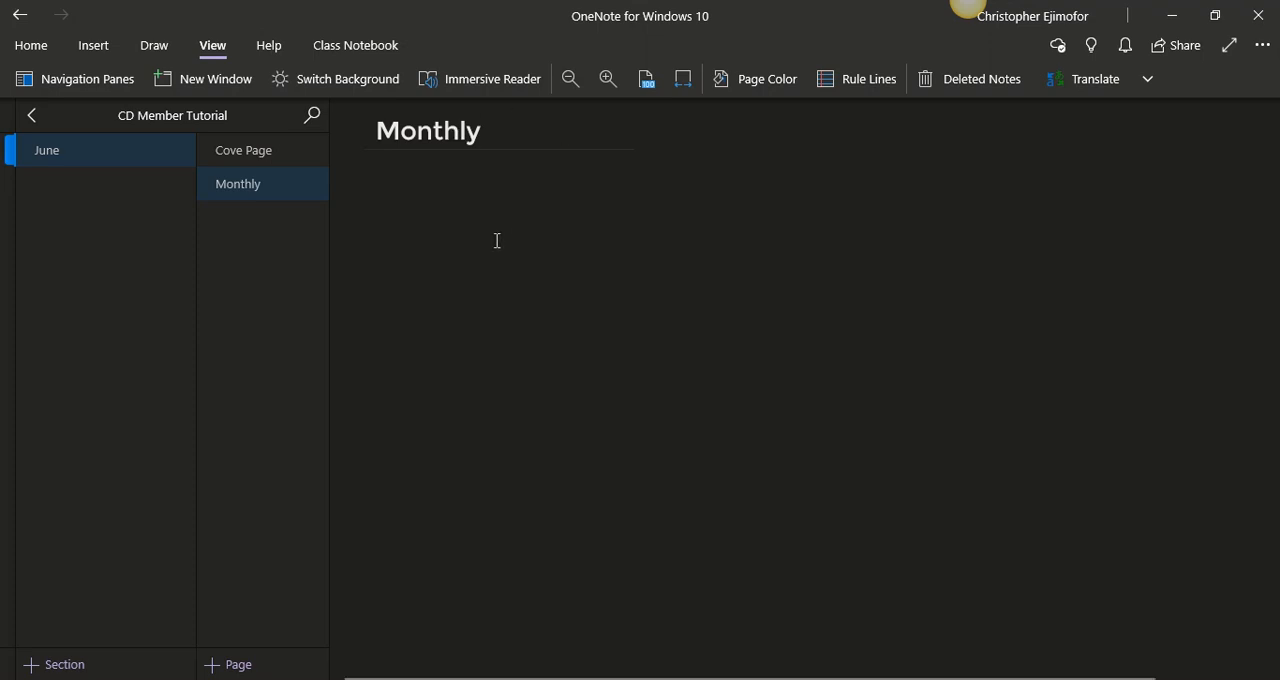
- Add another page to the June section without the date and time stamp, titled "Week Of"
{"action": "left_click", "coordinate": [238, 665]}
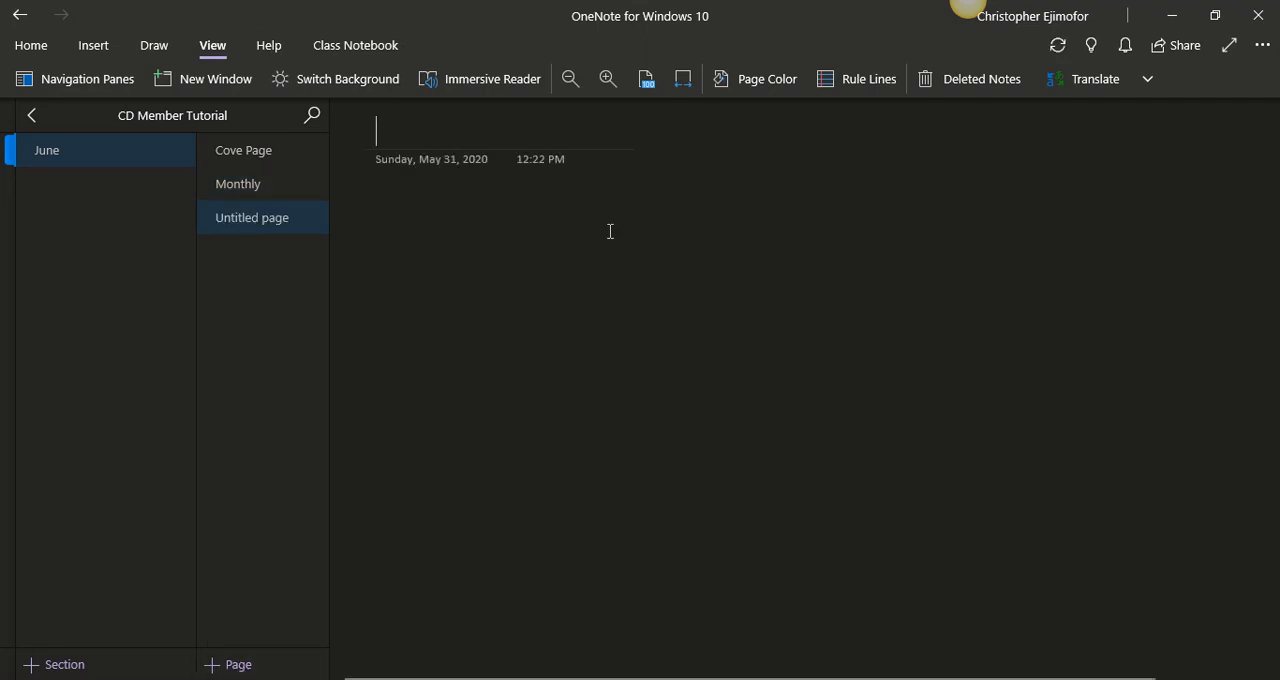
{"action": "left_click_drag", "start_coordinate": [599, 195], "coordinate": [357, 163]}
{"action": "key", "text": "Delete"}
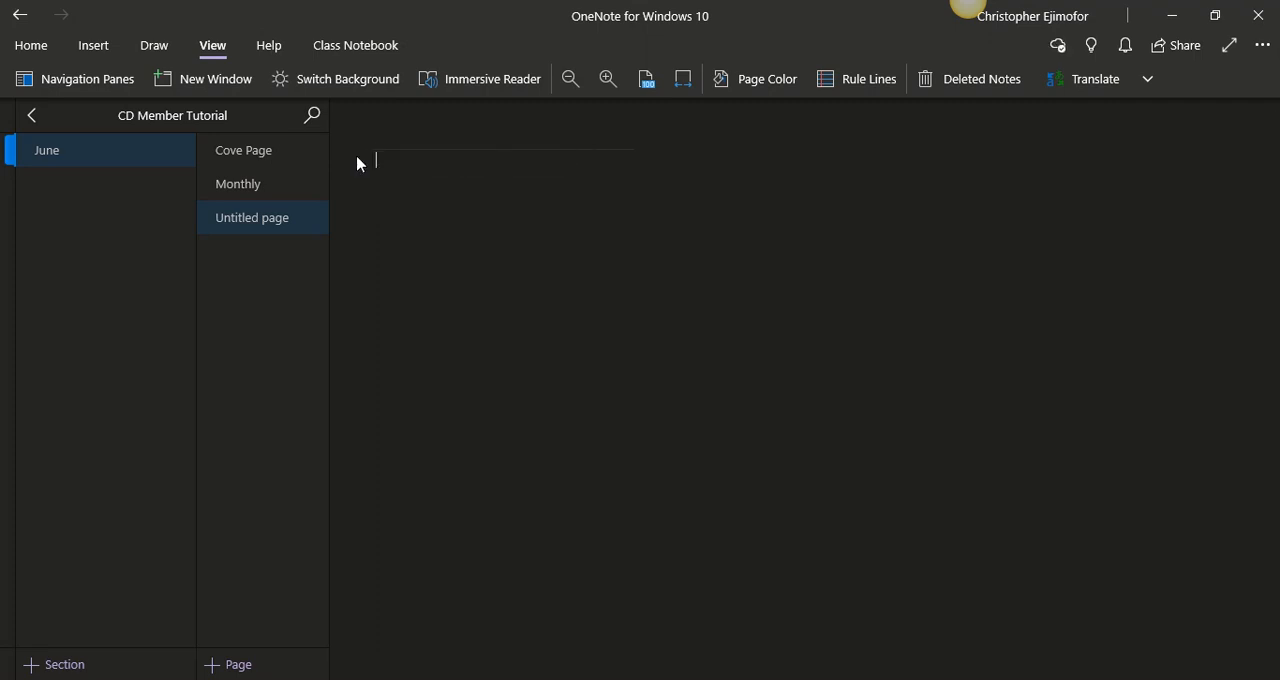
{"action": "left_click", "coordinate": [390, 136]}
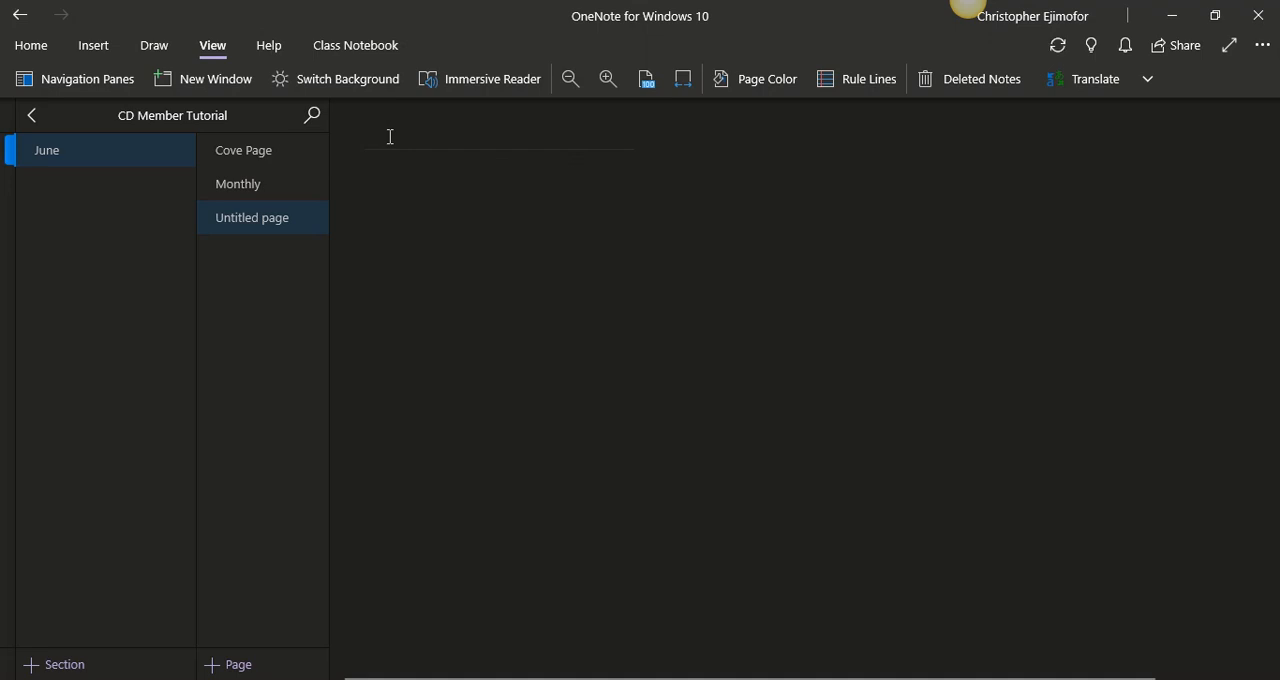
{"action": "type", "text": "Week"}
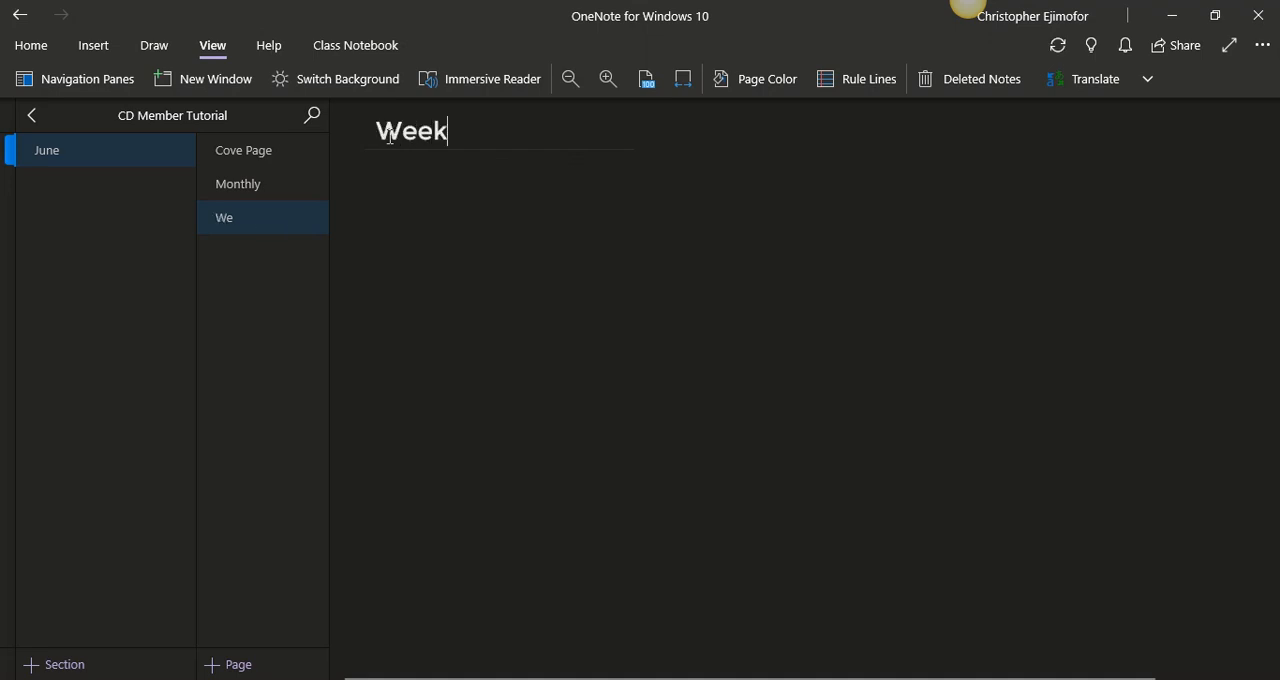
{"action": "type", "text": " Of"}
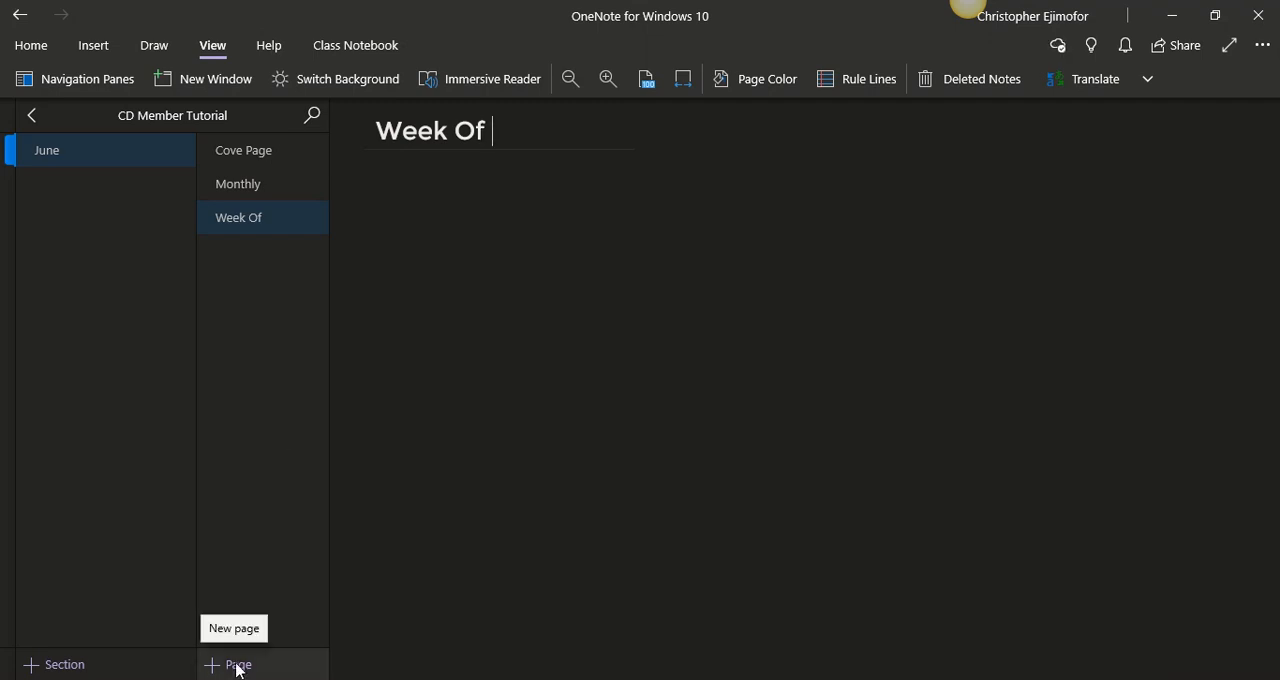
- Add a page titled "Daily" to the June section and delete its date and time stamp
{"action": "left_click", "coordinate": [238, 665]}
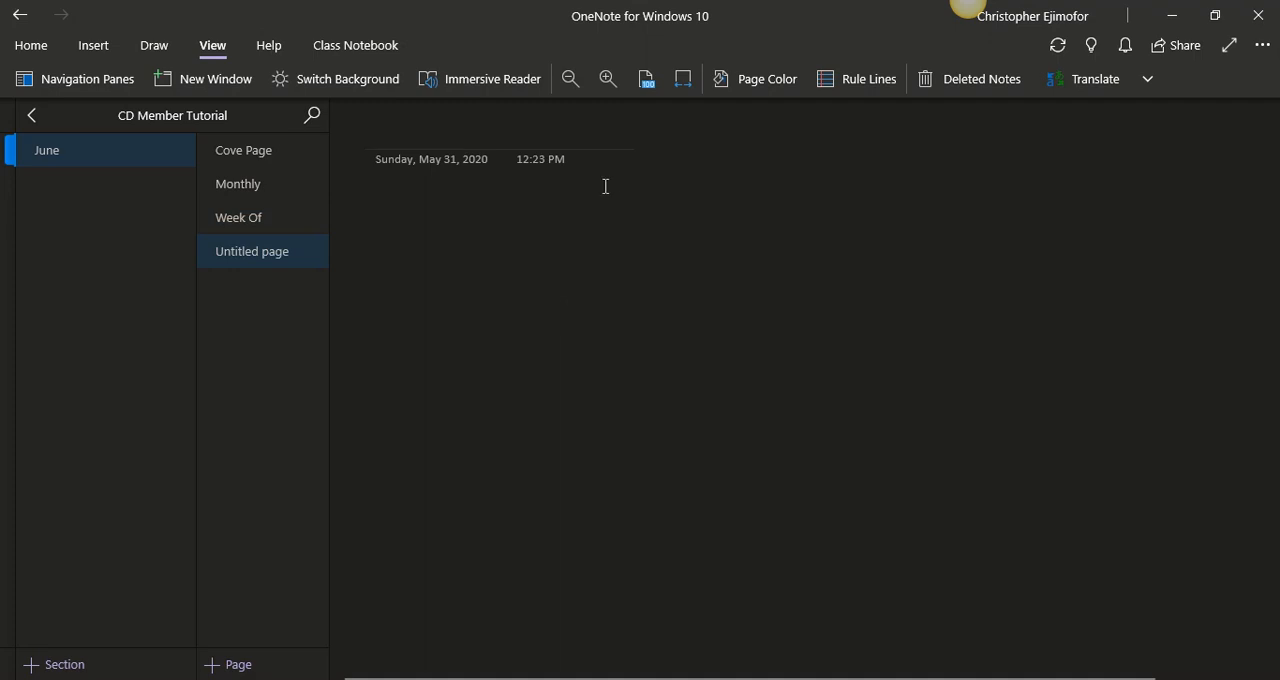
{"action": "left_click_drag", "start_coordinate": [595, 184], "coordinate": [357, 166]}
{"action": "key", "text": "Delete"}
{"action": "left_click", "coordinate": [394, 131]}
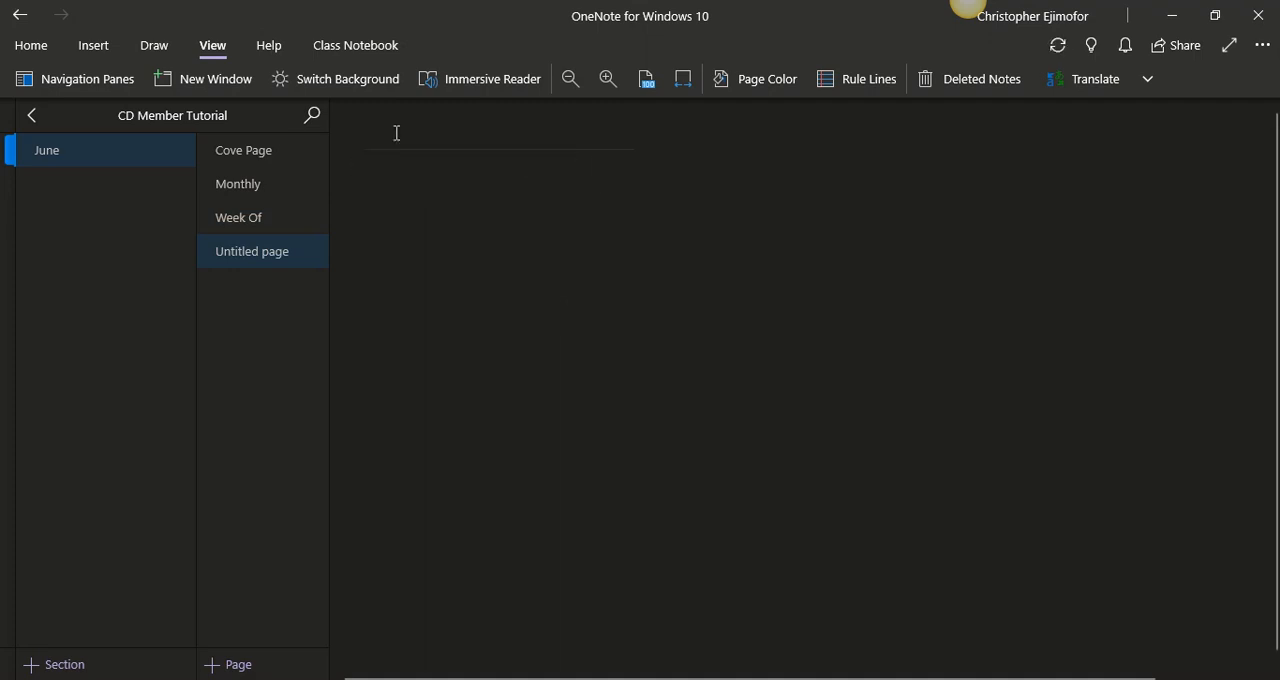
{"action": "type", "text": "Daily"}
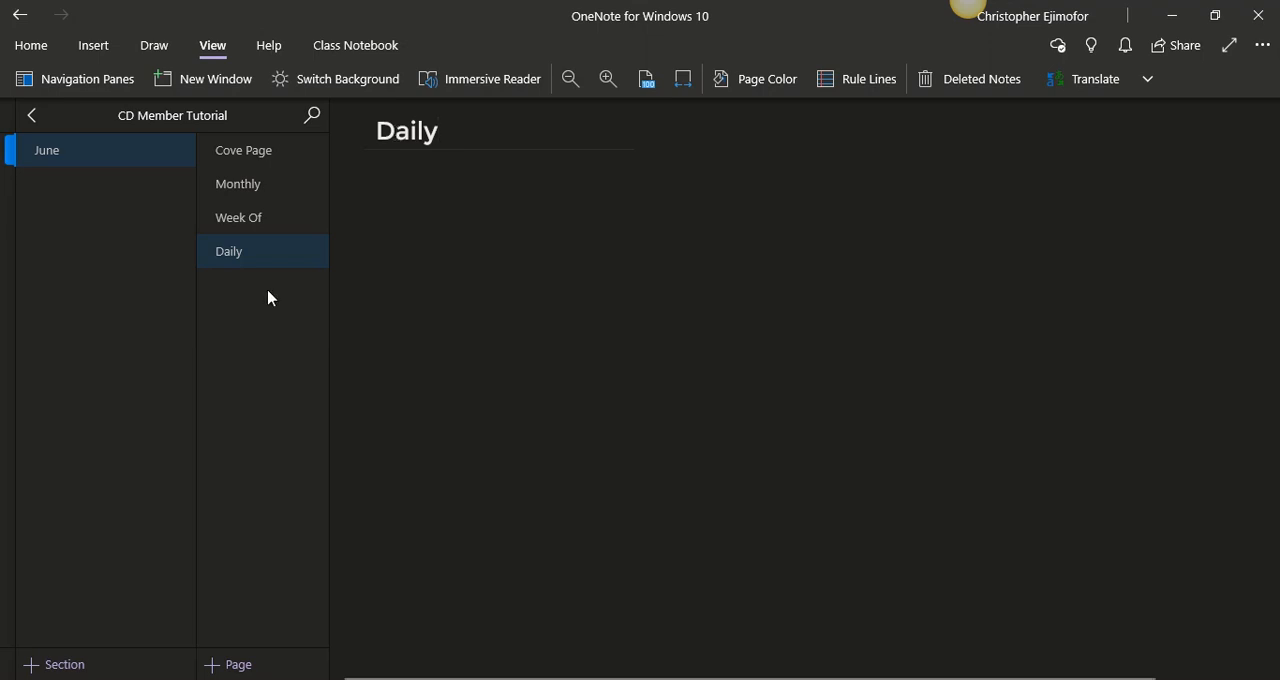
- Add a page titled "Finance Income" to the June section and delete its date and time stamp
{"action": "left_click", "coordinate": [227, 670]}
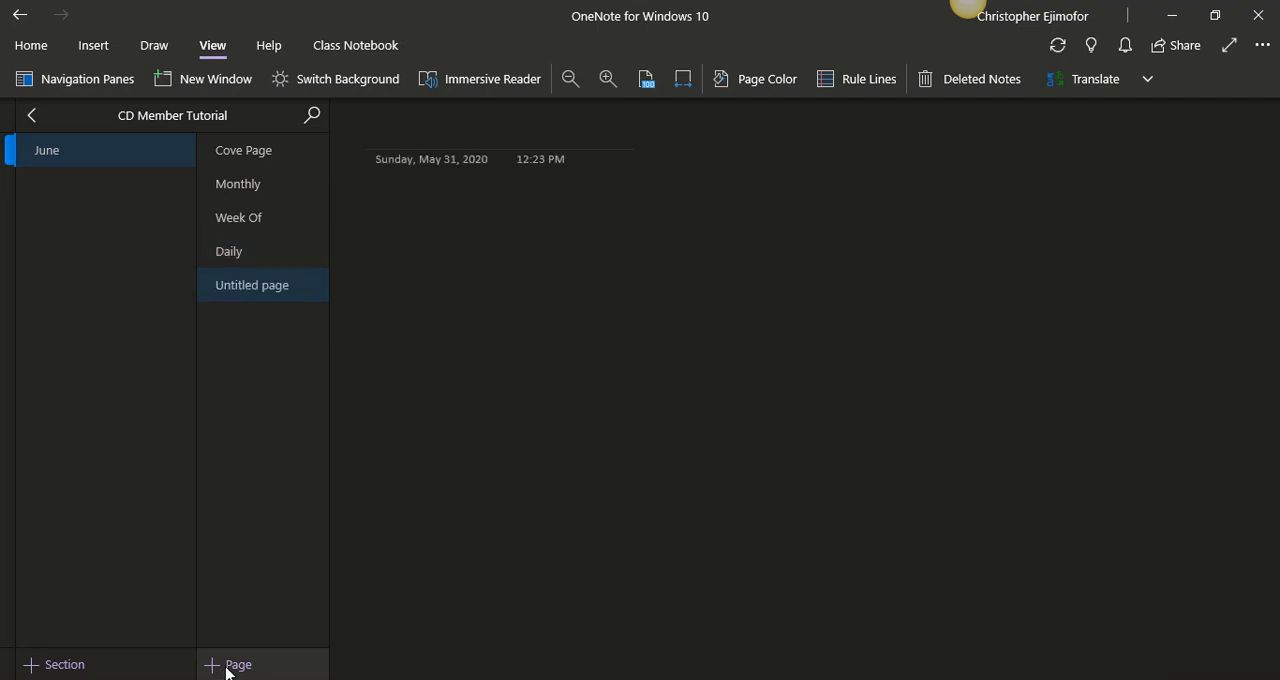
{"action": "type", "text": "F"}
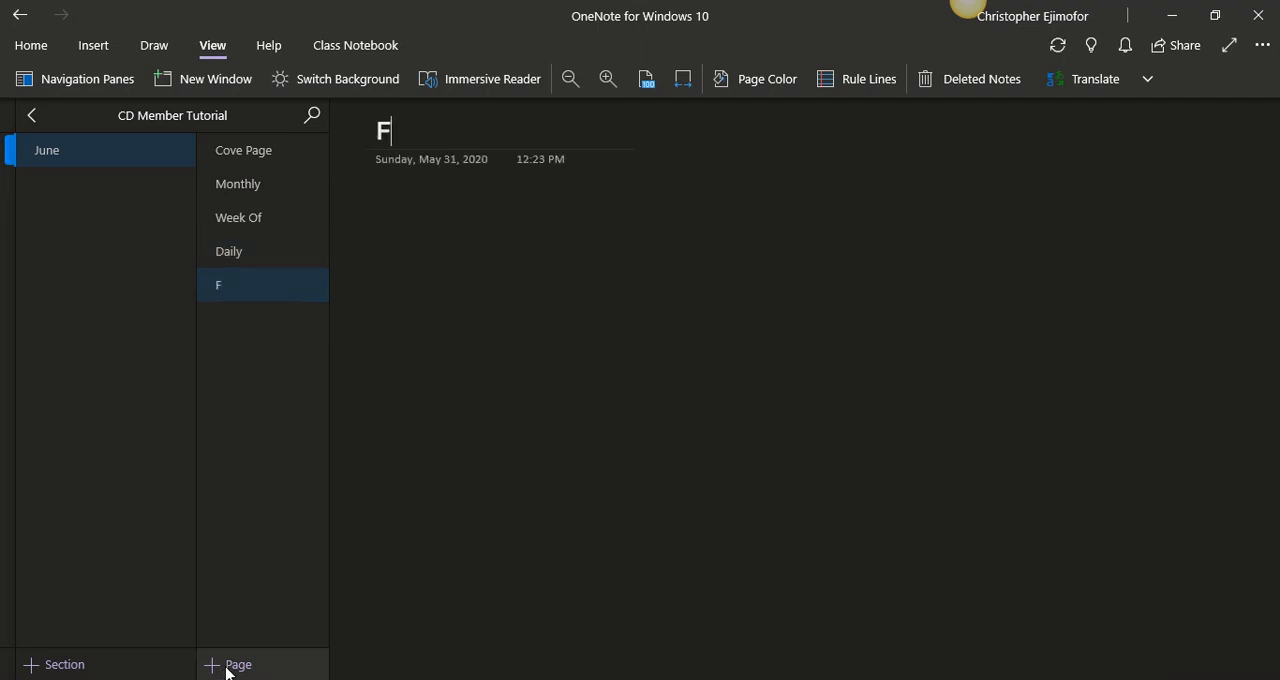
{"action": "type", "text": "inn"}
{"action": "key", "text": "BackSpace"}
{"action": "type", "text": "ance"}
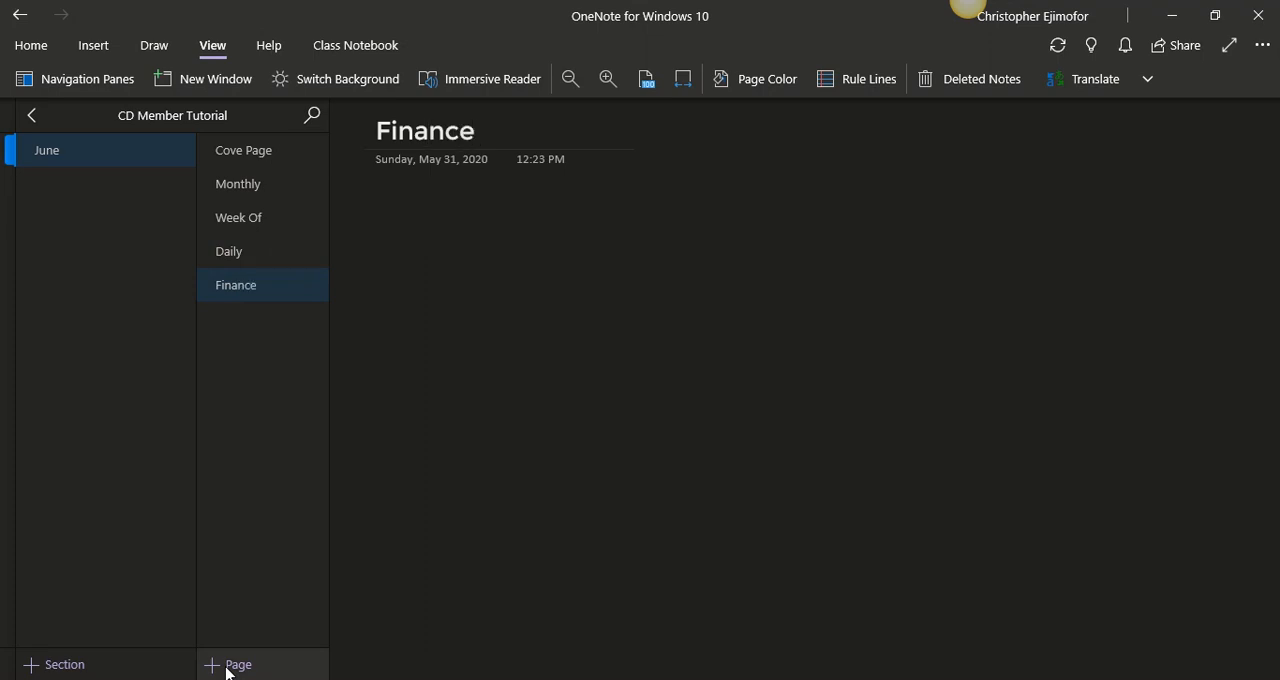
{"action": "type", "text": " Income"}
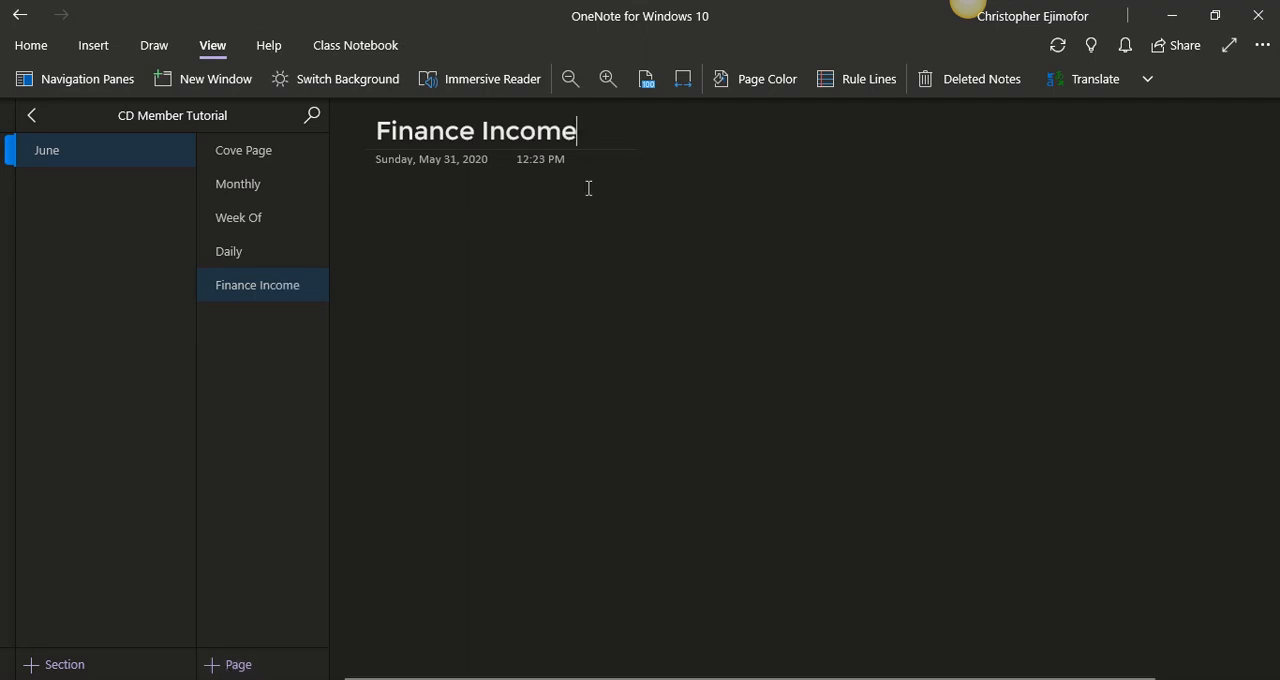
{"action": "left_click", "coordinate": [343, 163]}
{"action": "key", "text": "Delete"}
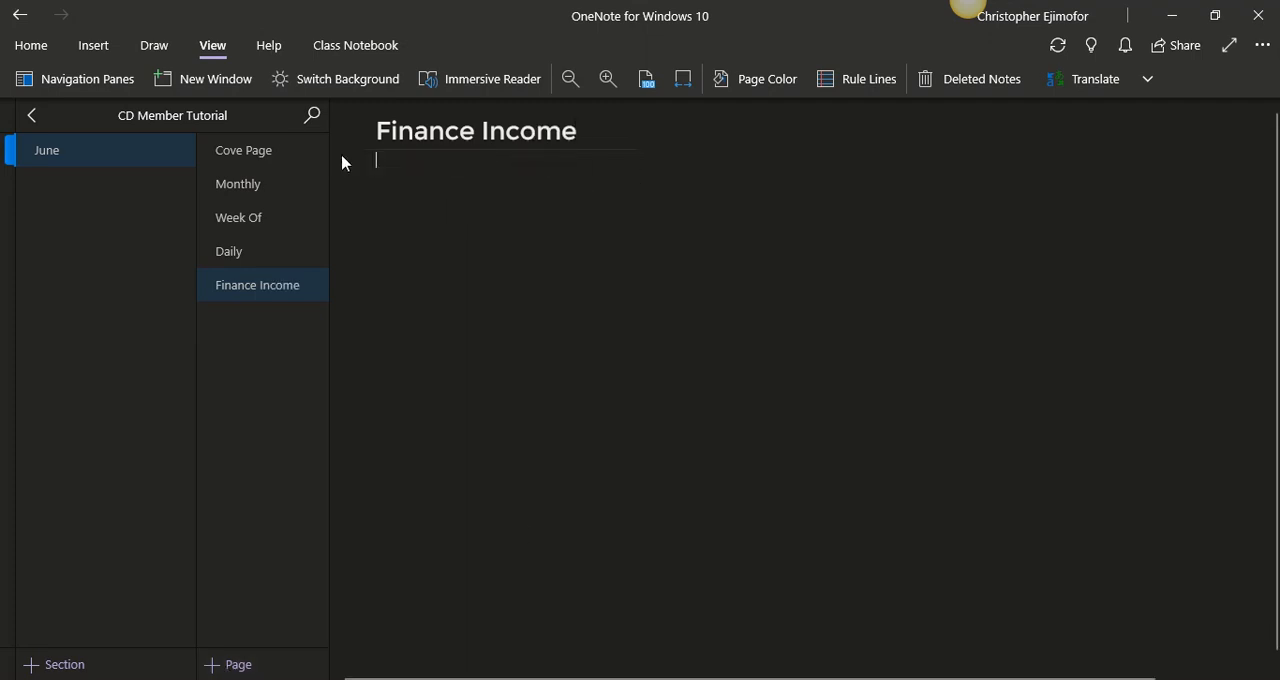
- Add a "Finance Expenses" page to the June section with its date and time stamp removed
{"action": "left_click", "coordinate": [242, 665]}
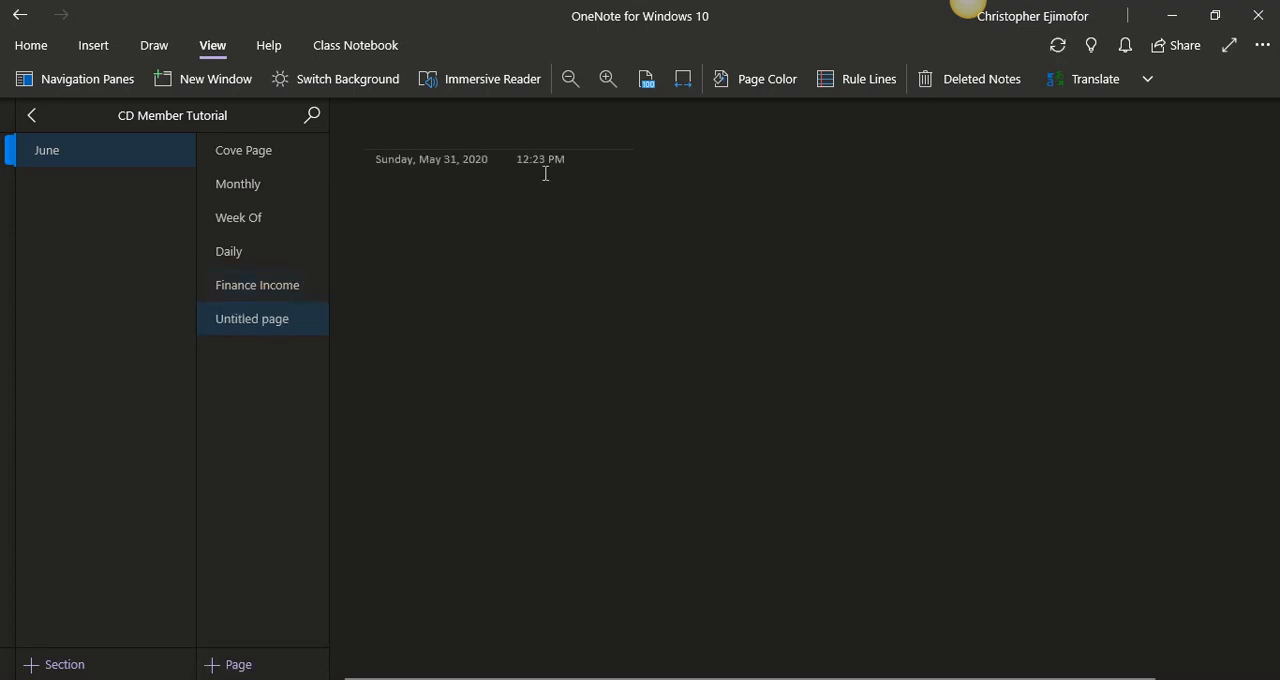
{"action": "left_click_drag", "start_coordinate": [606, 171], "coordinate": [366, 160]}
{"action": "key", "text": "Delete"}
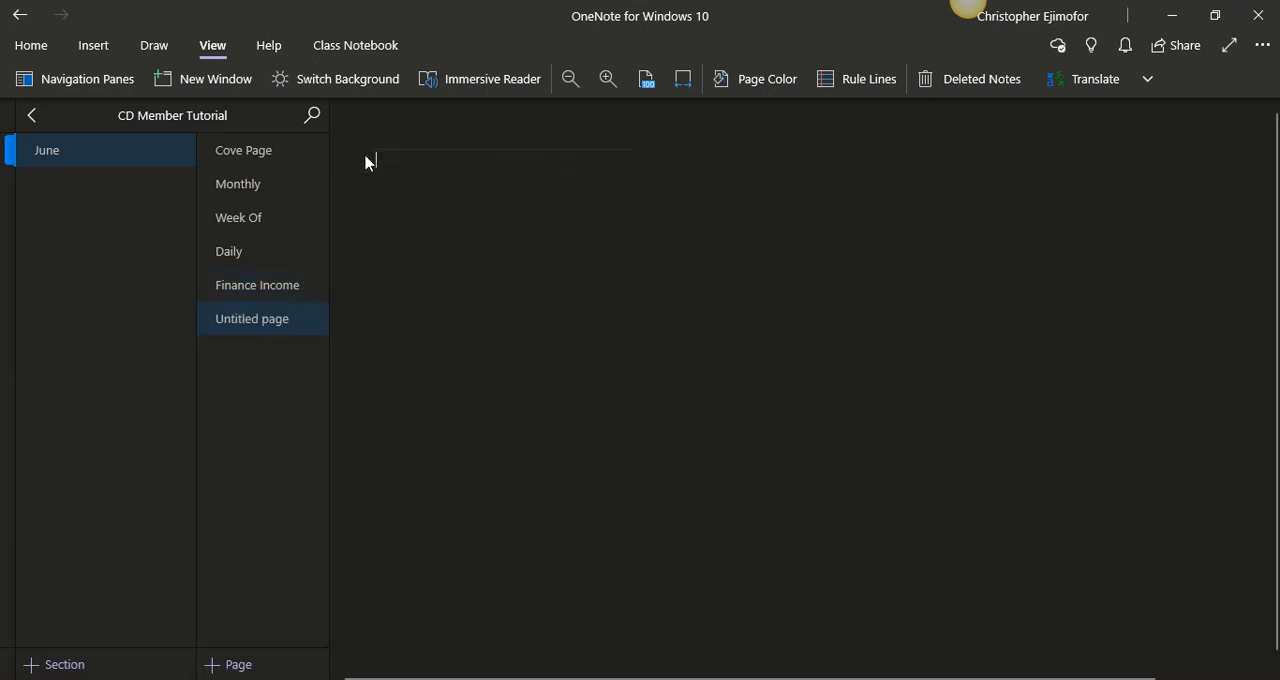
{"action": "left_click", "coordinate": [389, 137]}
{"action": "type", "text": "F"}
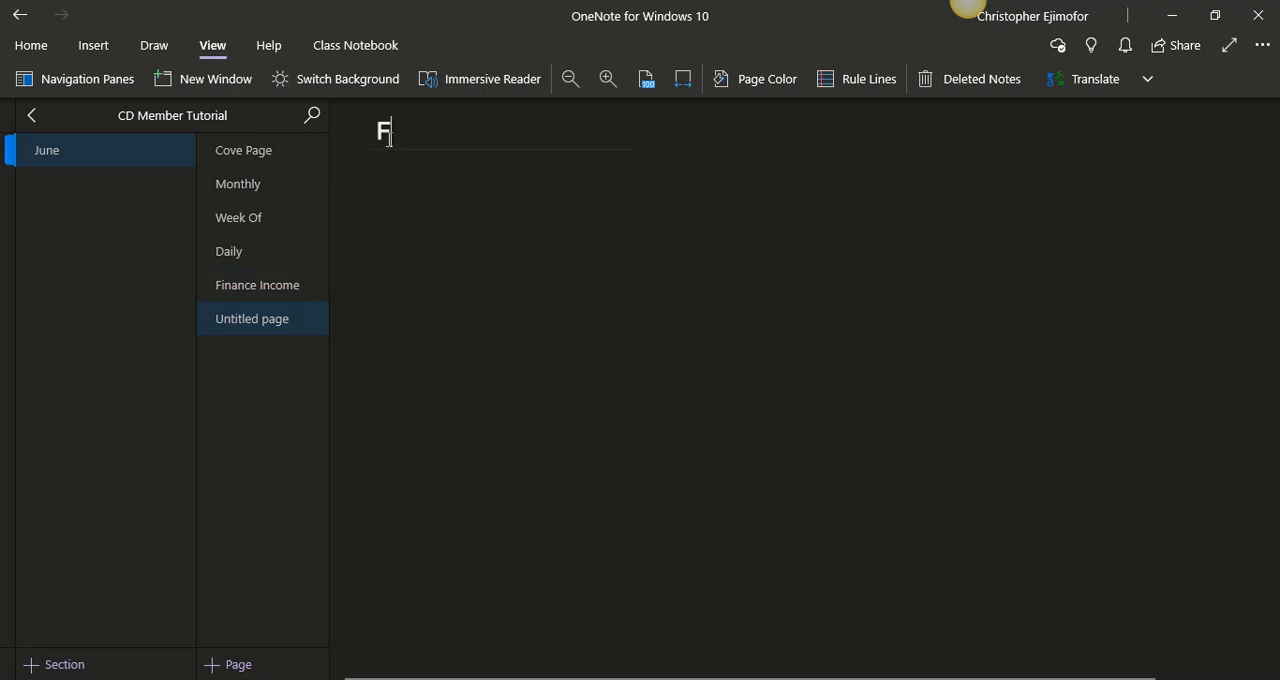
{"action": "type", "text": "inance "}
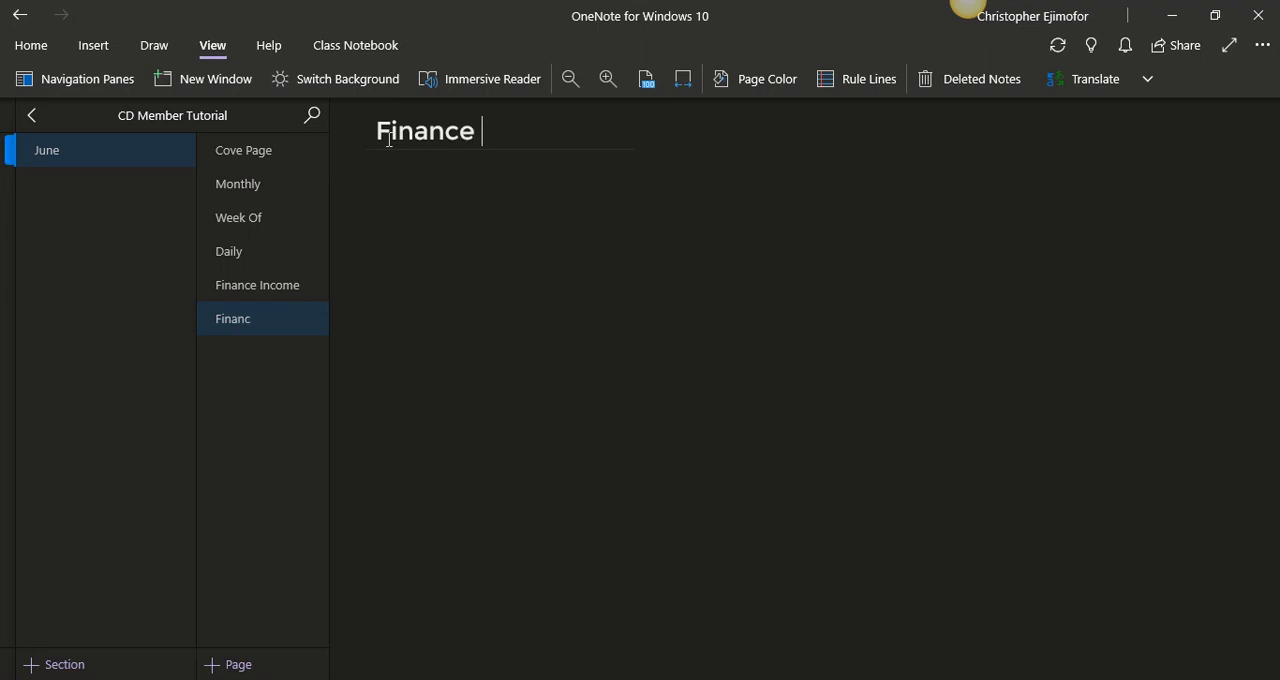
{"action": "type", "text": "Expenses"}
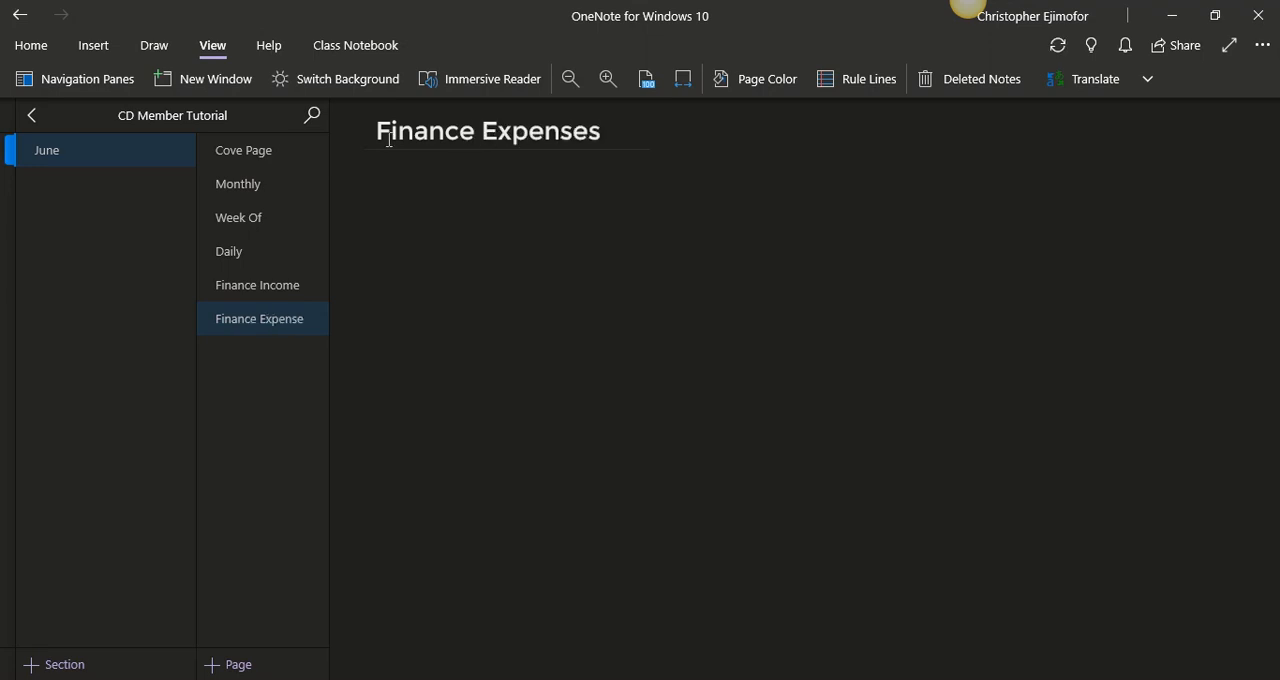
- Add a page titled "Shopping List" to the June section and delete its date and time stamp
{"action": "left_click", "coordinate": [240, 664]}
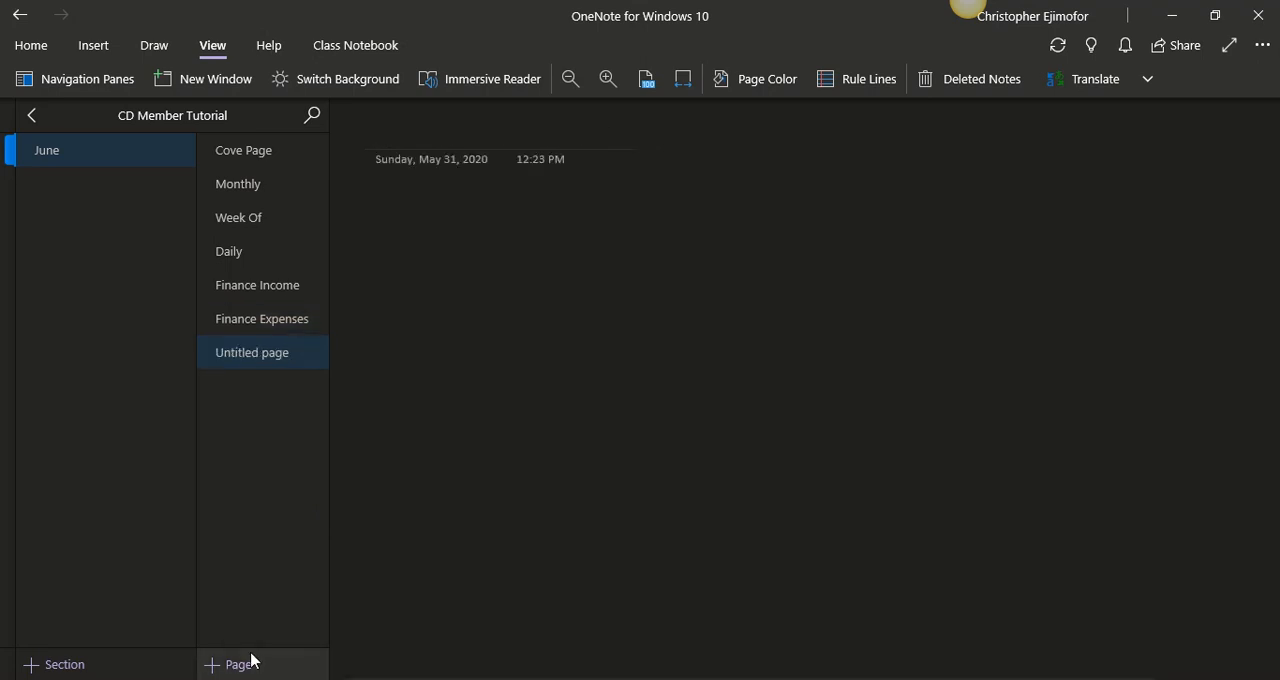
{"action": "type", "text": "S"}
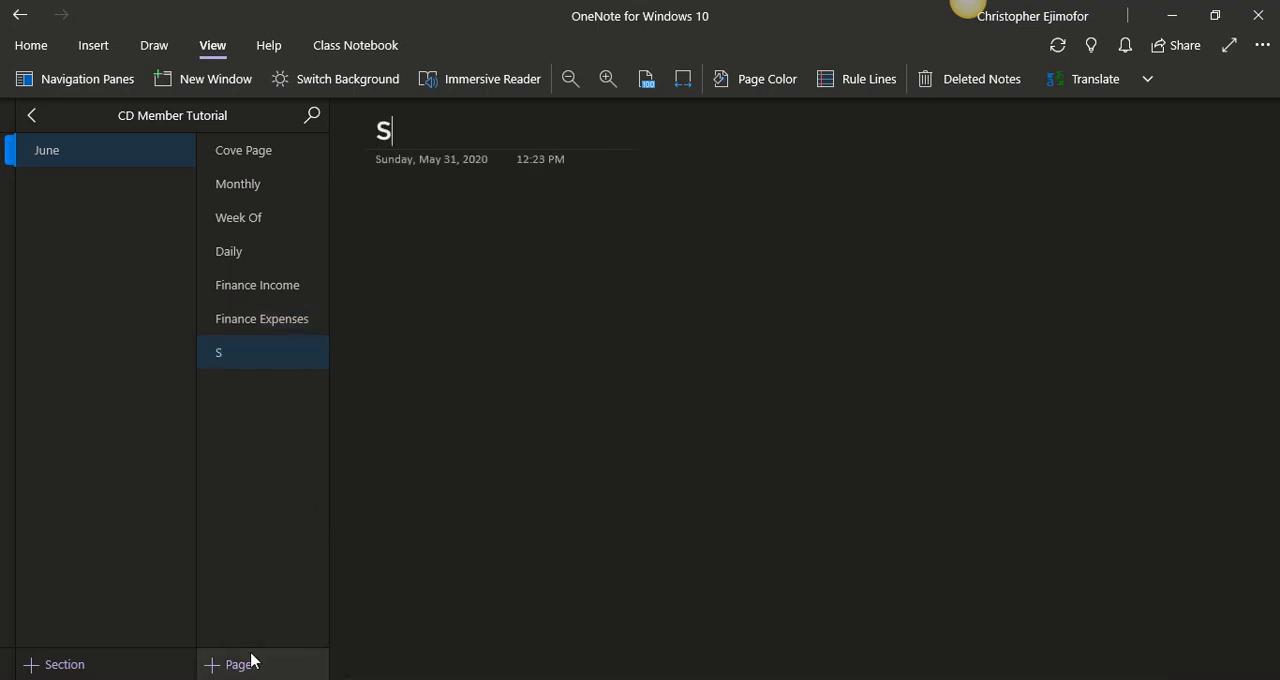
{"action": "type", "text": "hopp"}
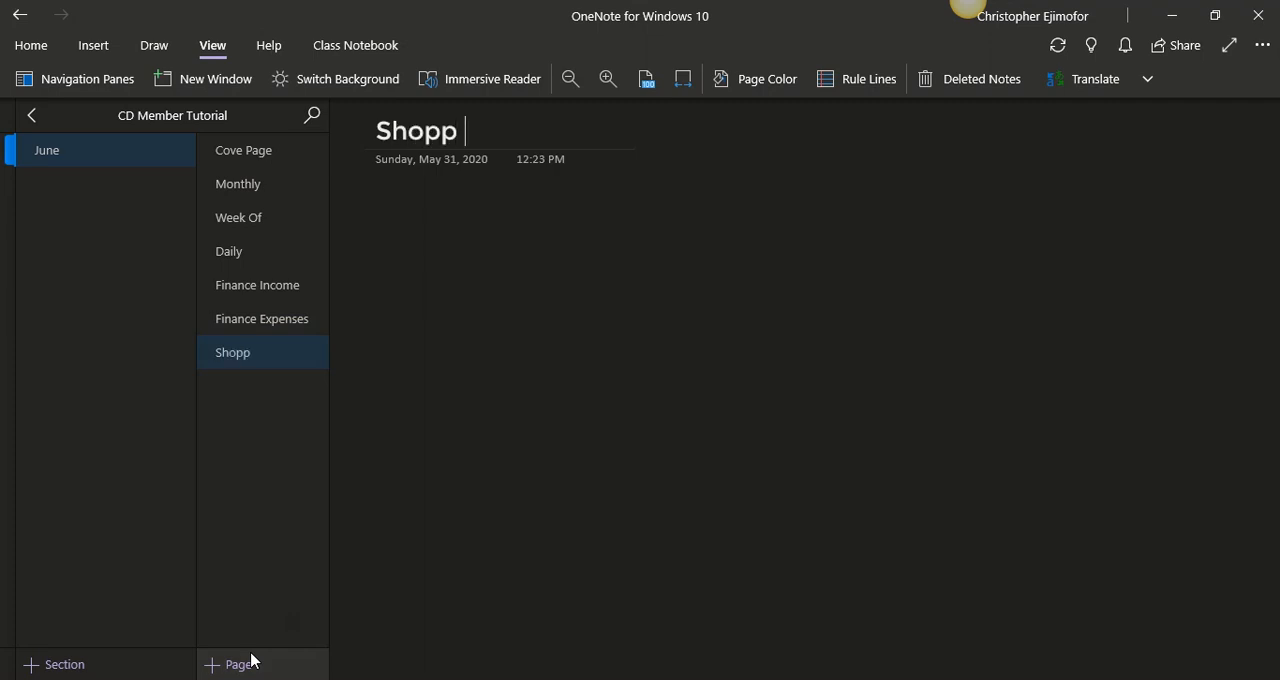
{"action": "type", "text": "ing IIST"}
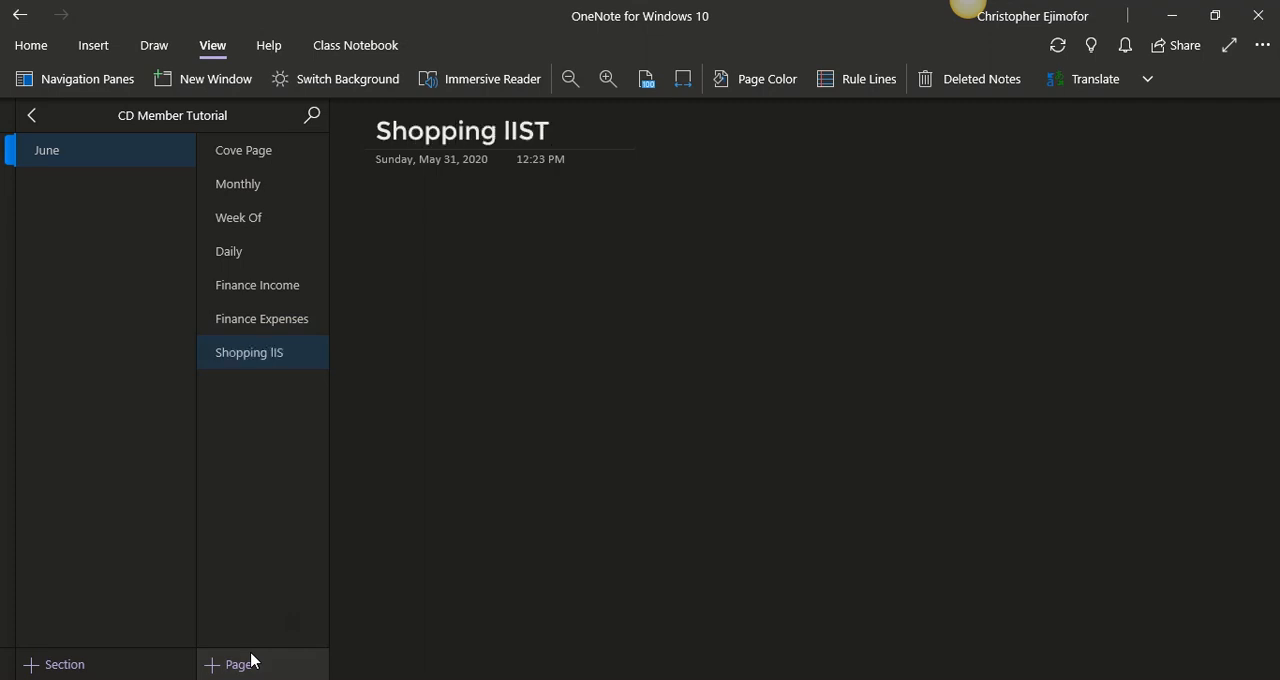
{"action": "key", "text": "BackSpace"}
{"action": "key", "text": "BackSpace"}
{"action": "key", "text": "BackSpace"}
{"action": "key", "text": "BackSpace"}
{"action": "type", "text": "List"}
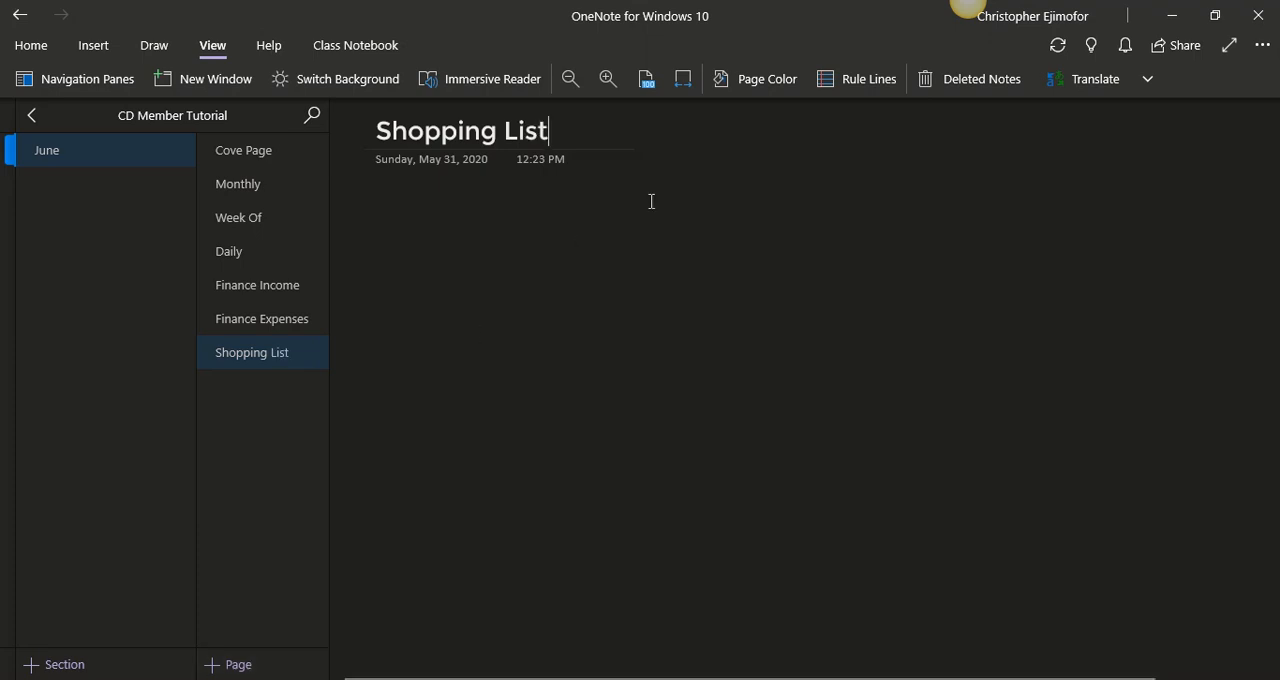
{"action": "left_click", "coordinate": [358, 175]}
{"action": "left_click", "coordinate": [354, 164]}
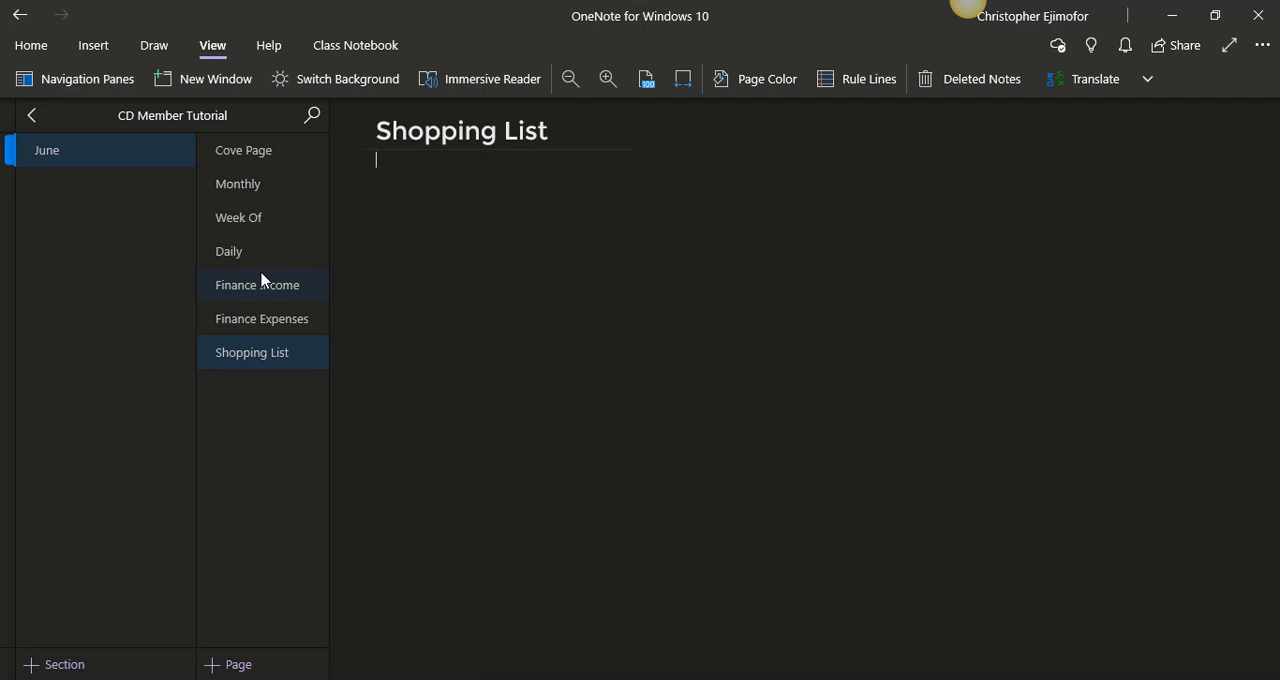
- Insert the June_monthly PDF from the June folder into the Monthly page as a printout
{"action": "left_click", "coordinate": [249, 192]}
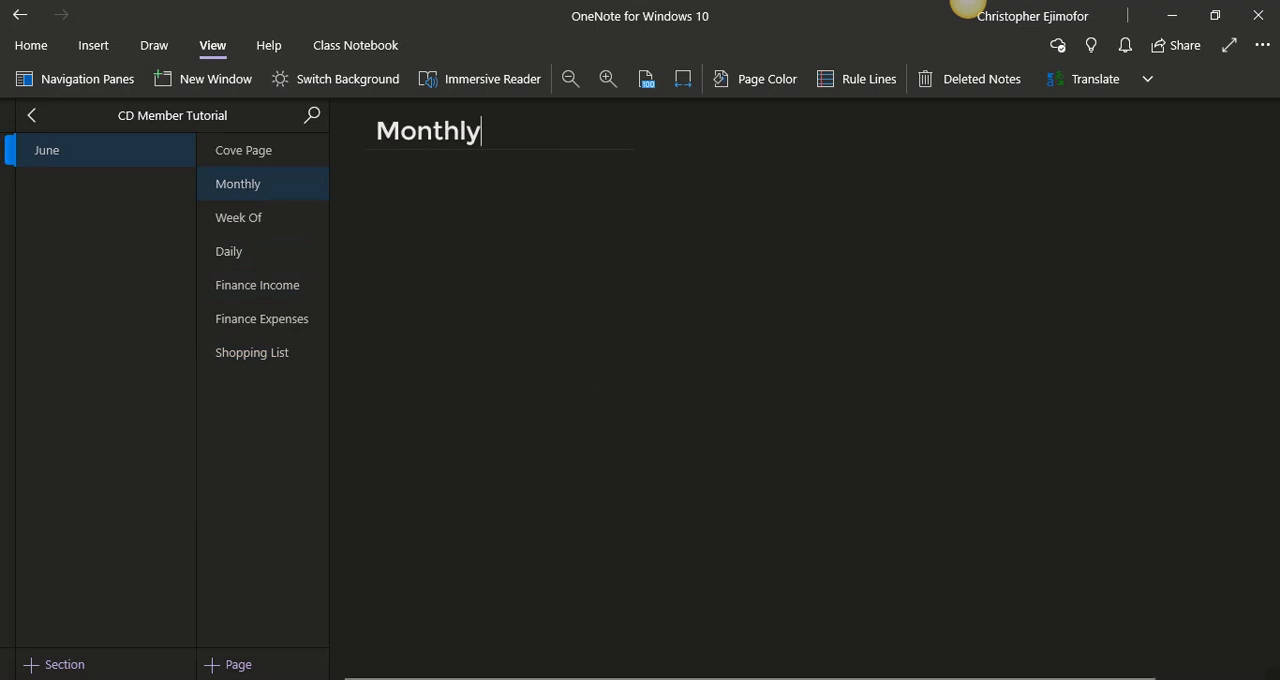
{"action": "mouse_move", "coordinate": [560, 678]}
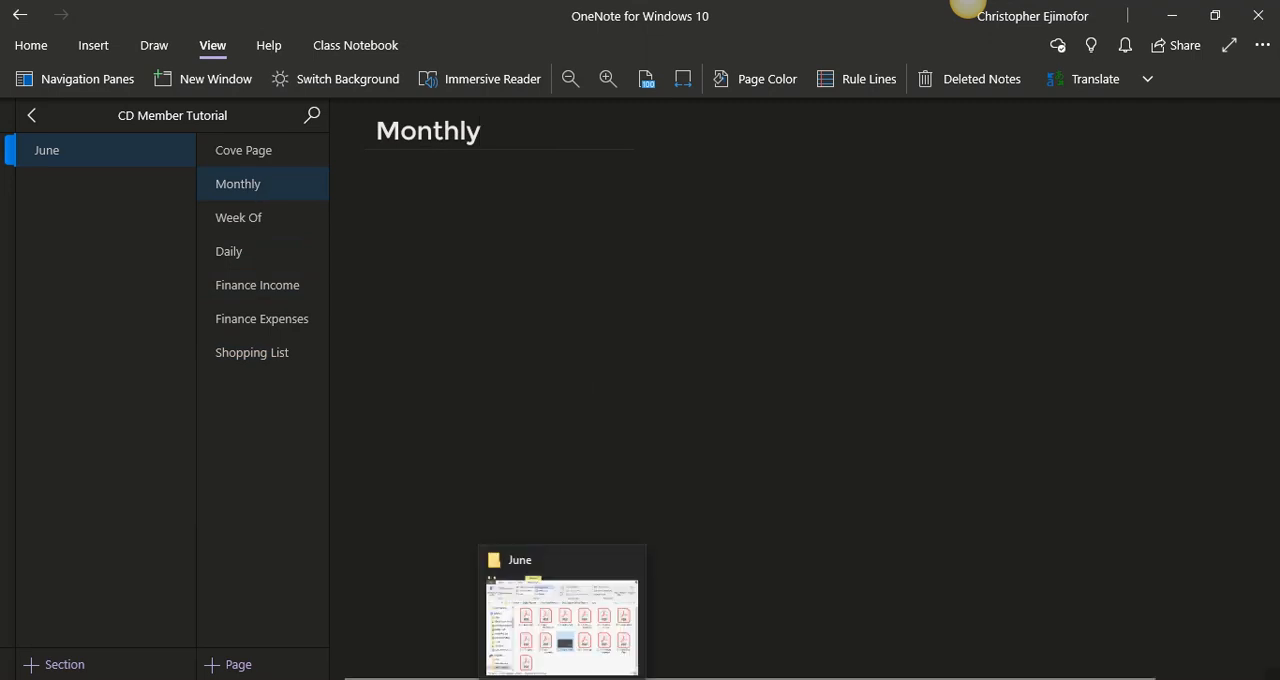
{"action": "left_click", "coordinate": [600, 667]}
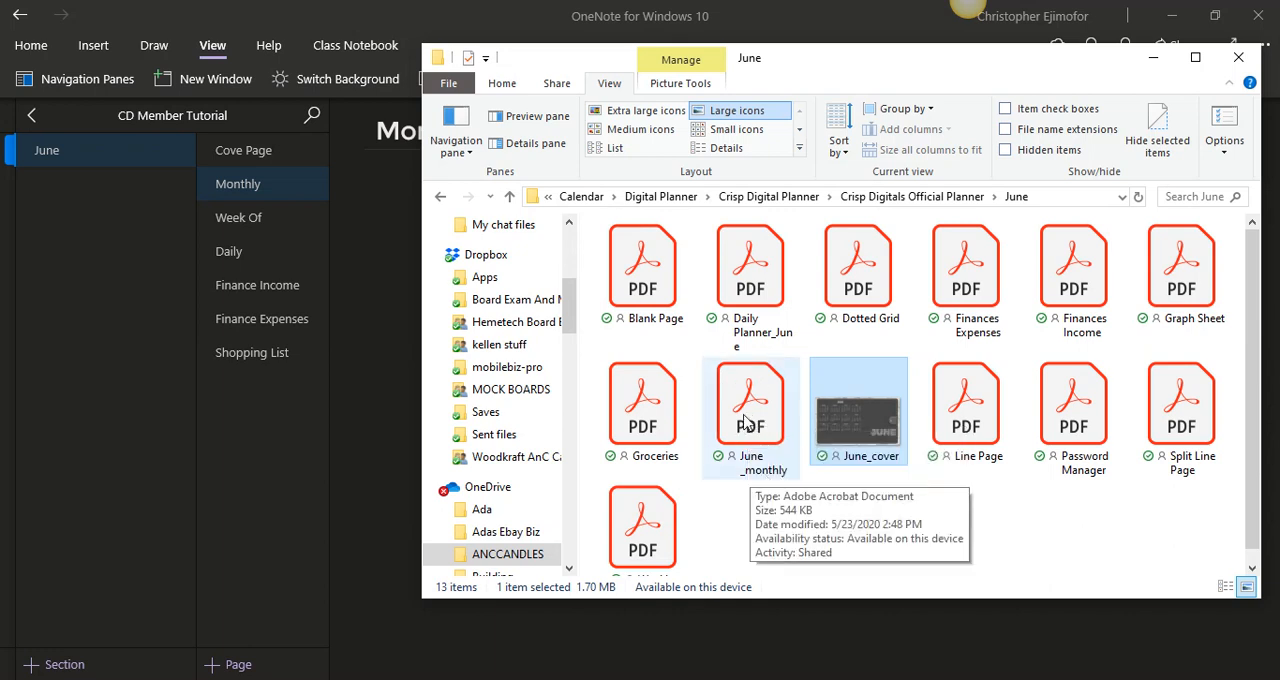
{"action": "left_click_drag", "start_coordinate": [745, 420], "coordinate": [378, 395]}
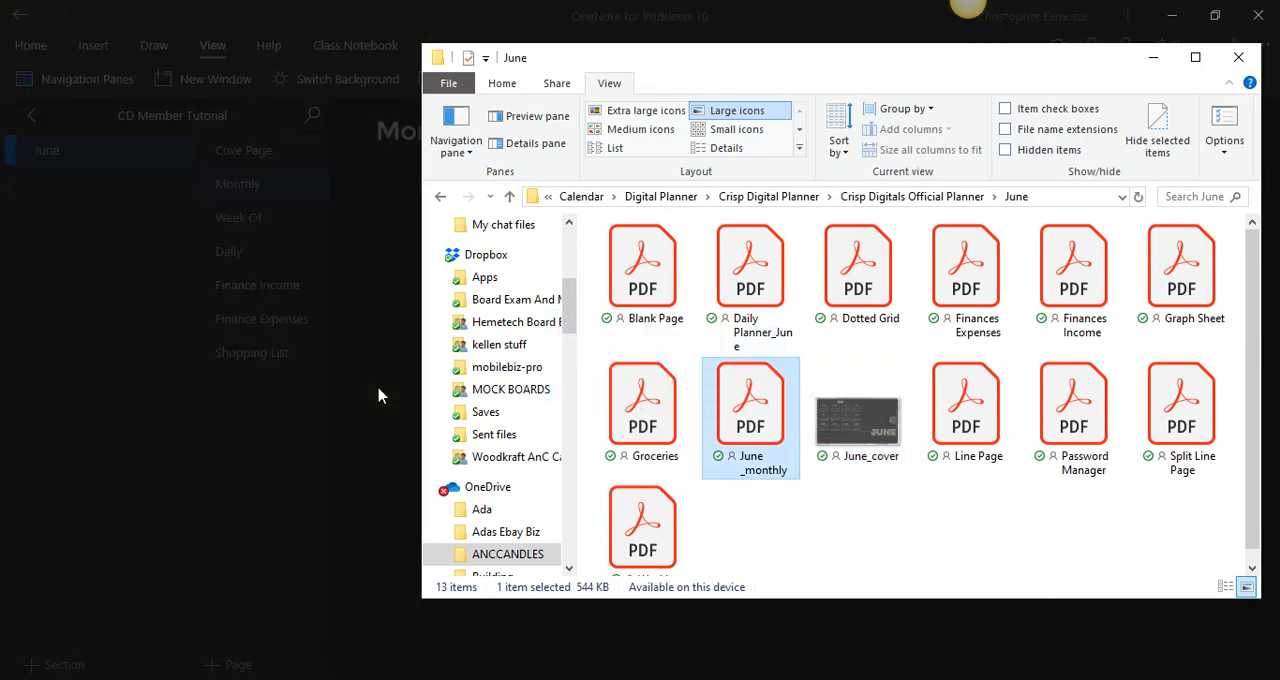
{"action": "left_click", "coordinate": [1153, 57]}
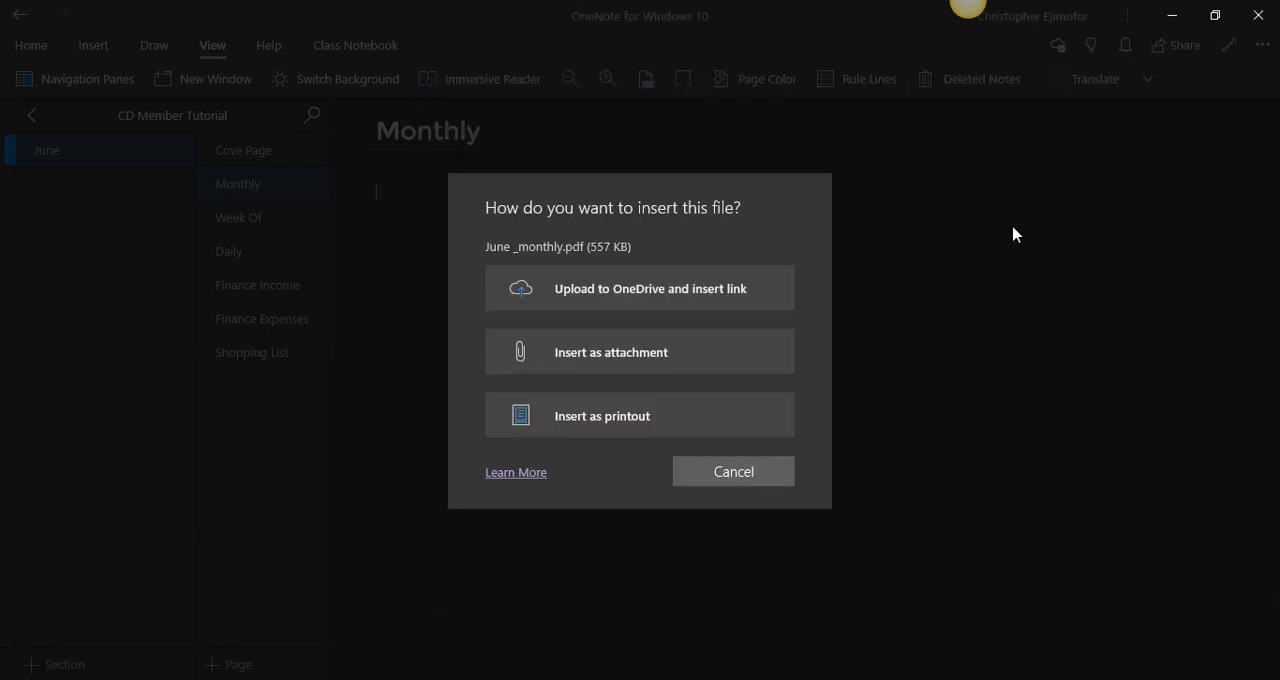
{"action": "left_click", "coordinate": [603, 434]}
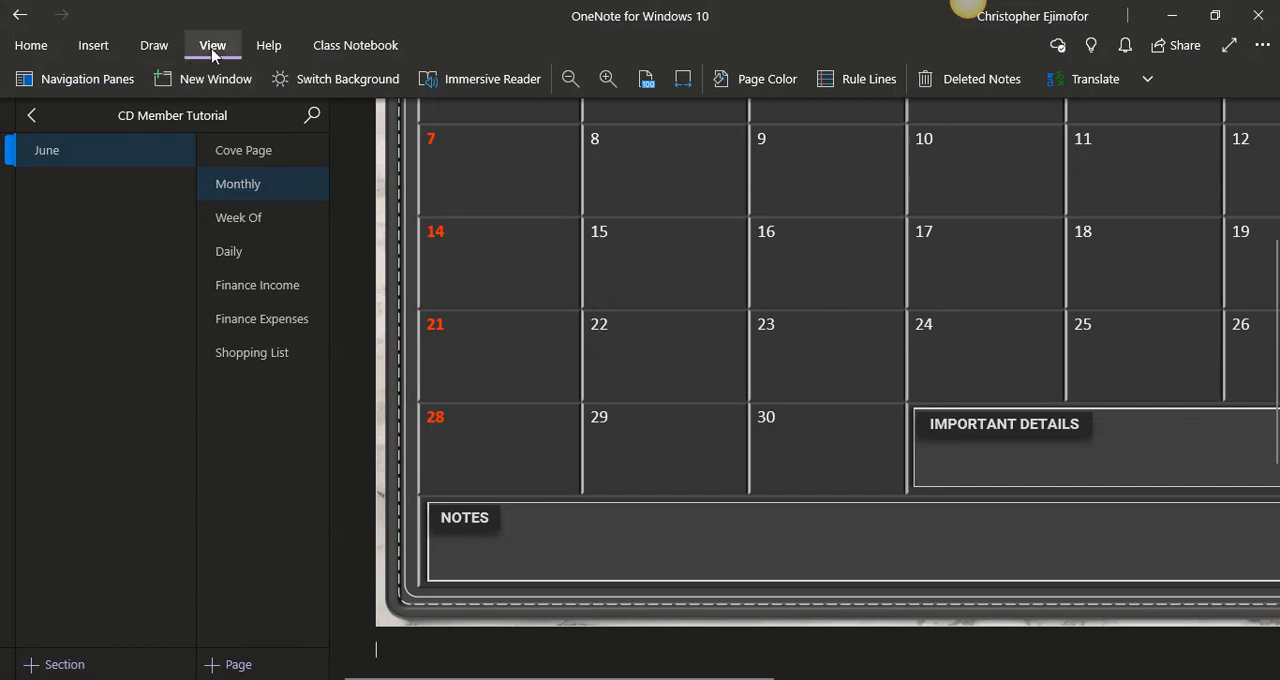
- Fit the Monthly page to the window width and delete the June_monthly file icon above the calendar
{"action": "left_click", "coordinate": [31, 45]}
{"action": "left_click", "coordinate": [80, 50]}
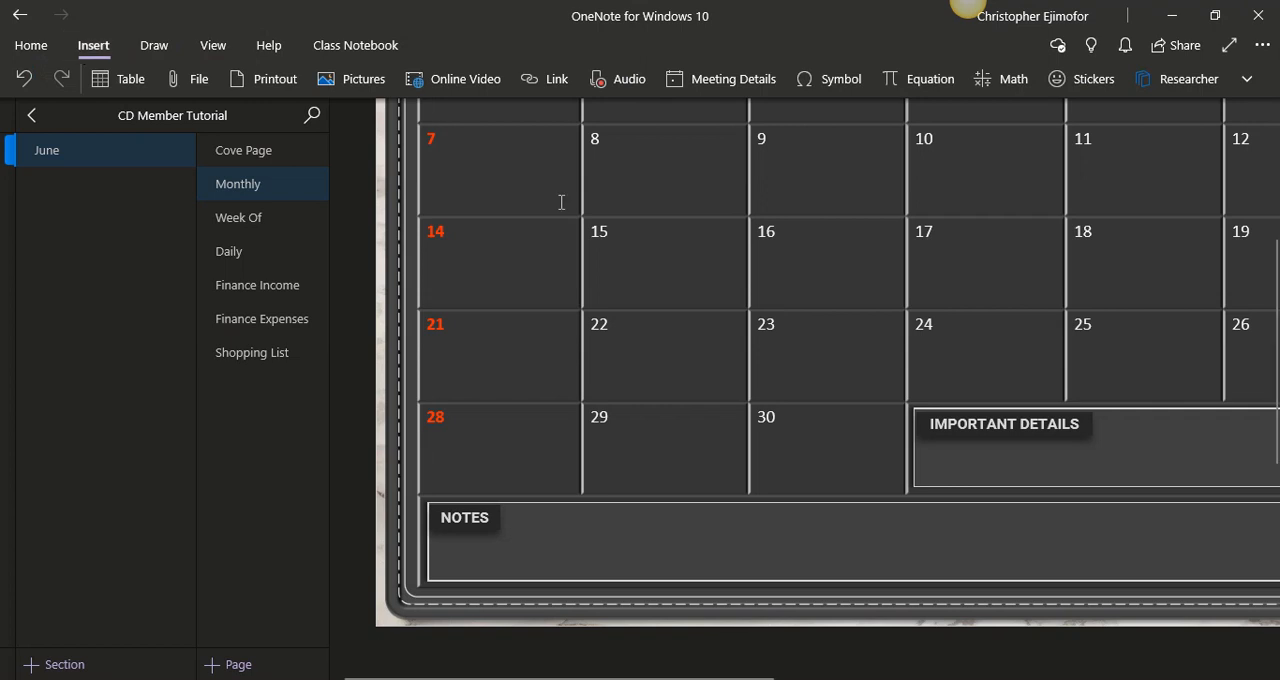
{"action": "left_click", "coordinate": [218, 52]}
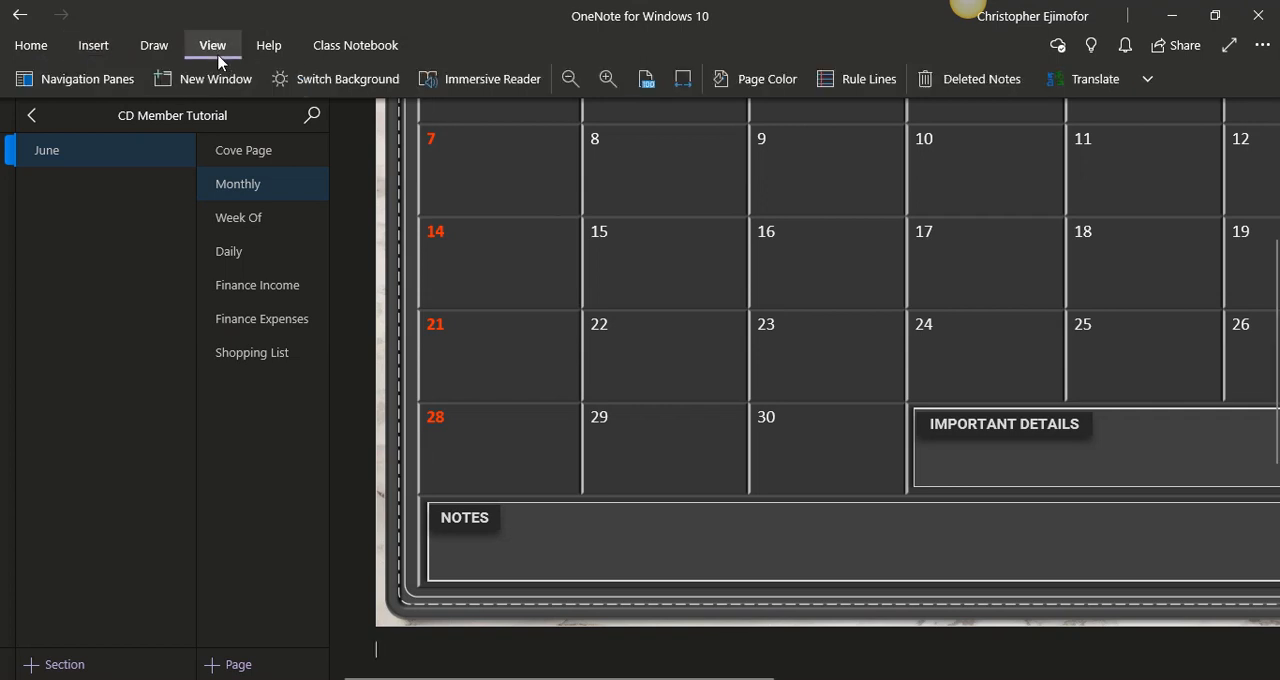
{"action": "left_click", "coordinate": [686, 88]}
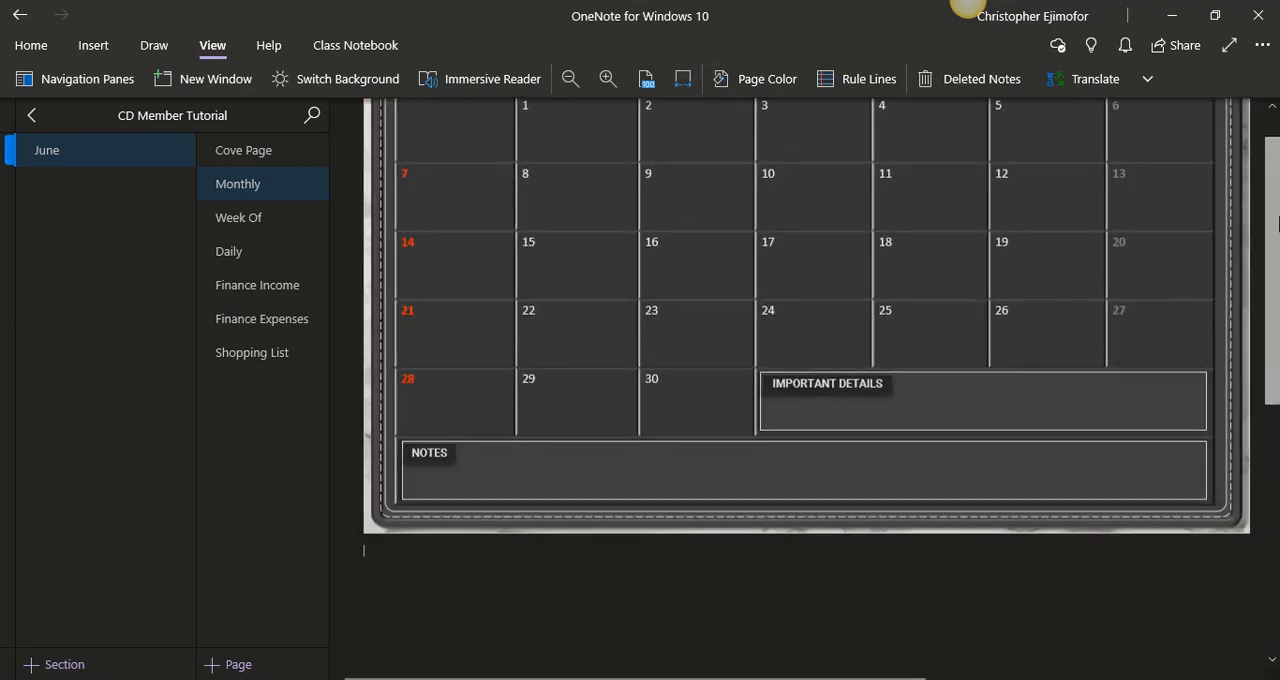
{"action": "scroll", "coordinate": [1276, 293], "scroll_direction": "up", "scroll_amount": 3}
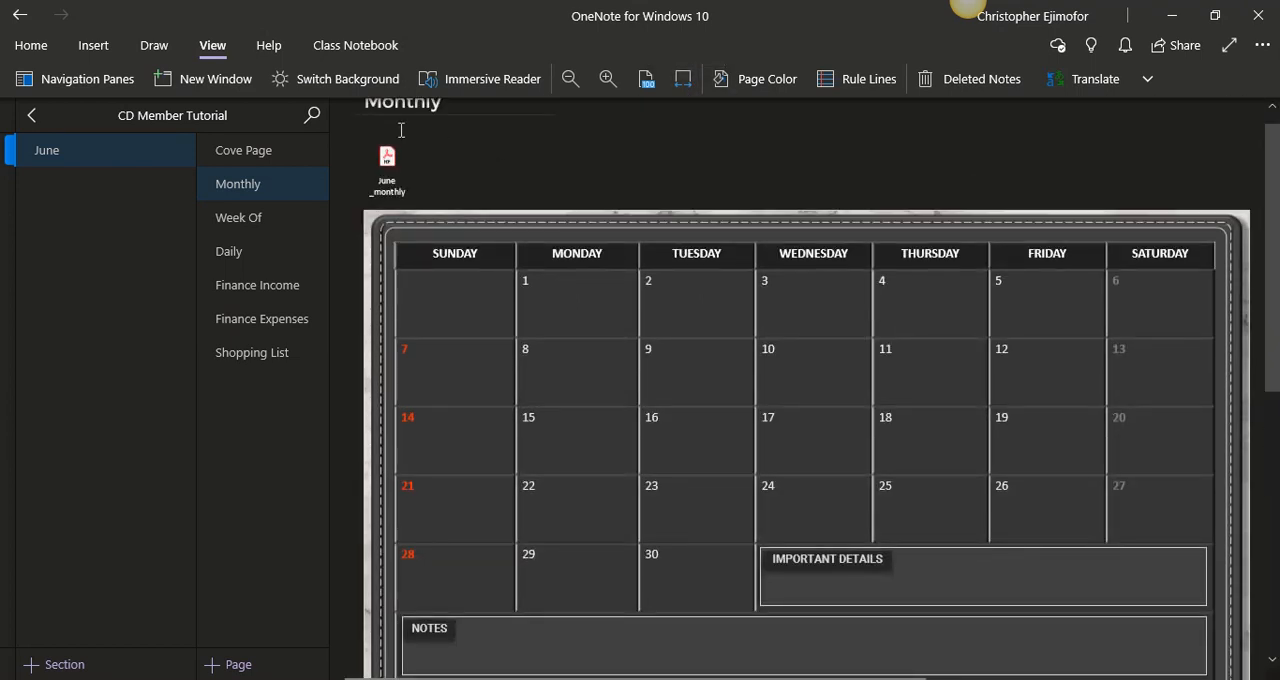
{"action": "left_click", "coordinate": [399, 132]}
{"action": "key", "text": "Delete"}
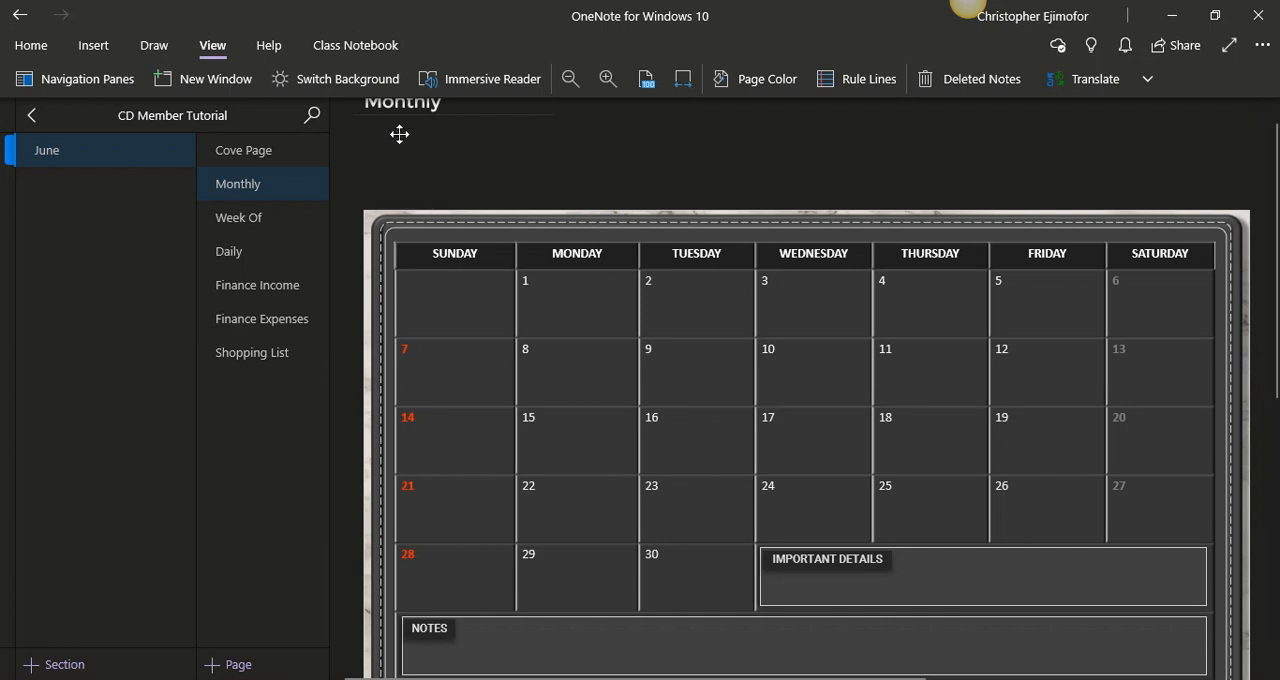
- Move the calendar printout up beneath the Monthly title, enlarge it slightly to fill the page area, and set it as the background
{"action": "left_click", "coordinate": [620, 226]}
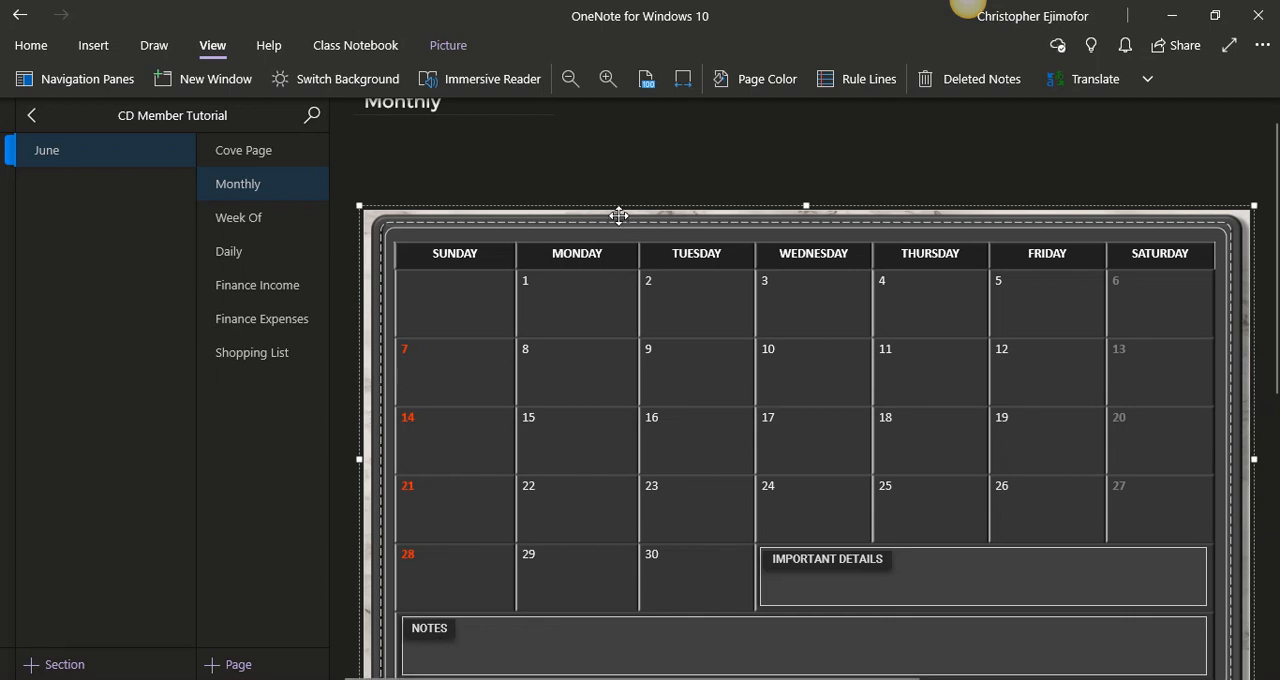
{"action": "left_click_drag", "start_coordinate": [619, 220], "coordinate": [605, 128]}
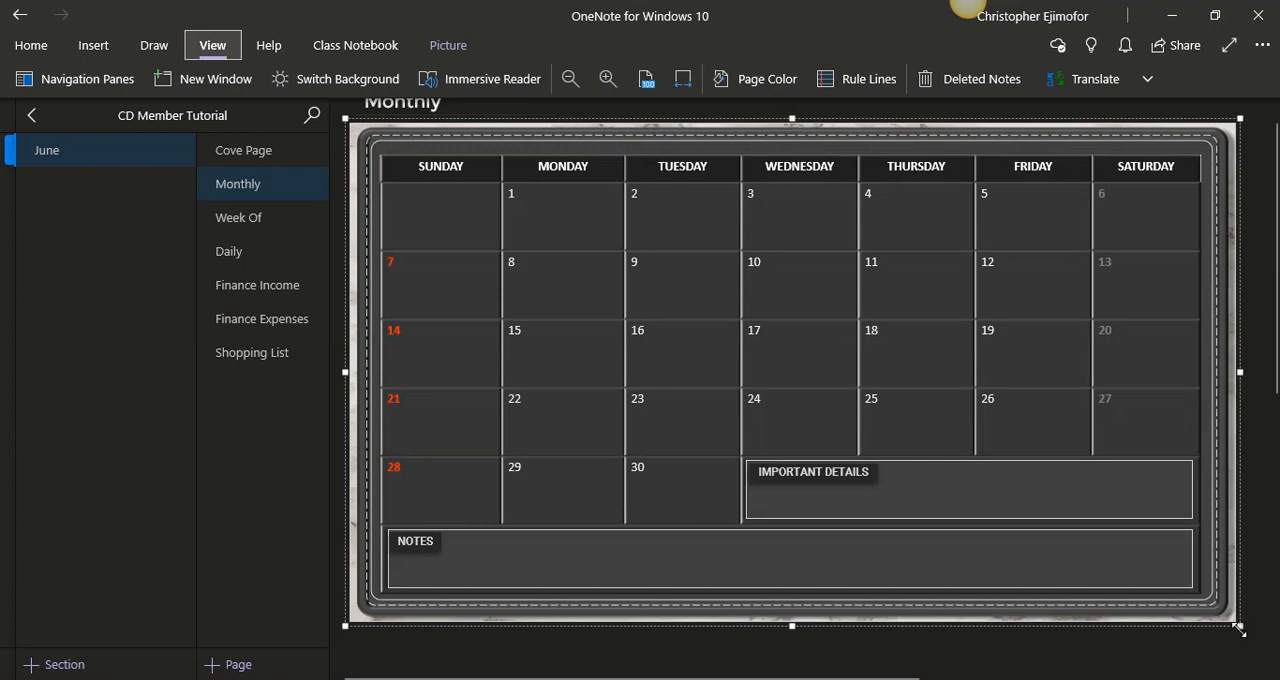
{"action": "left_click_drag", "start_coordinate": [1239, 629], "coordinate": [1251, 644]}
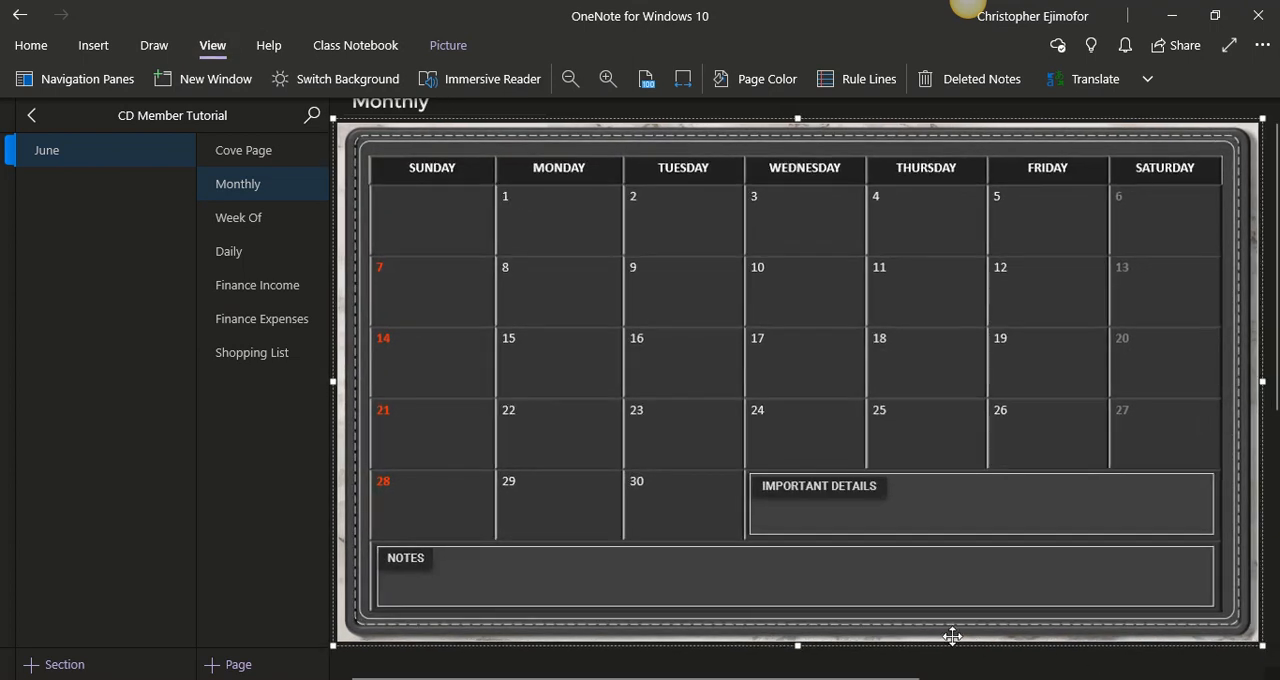
{"action": "left_click_drag", "start_coordinate": [798, 643], "coordinate": [797, 651]}
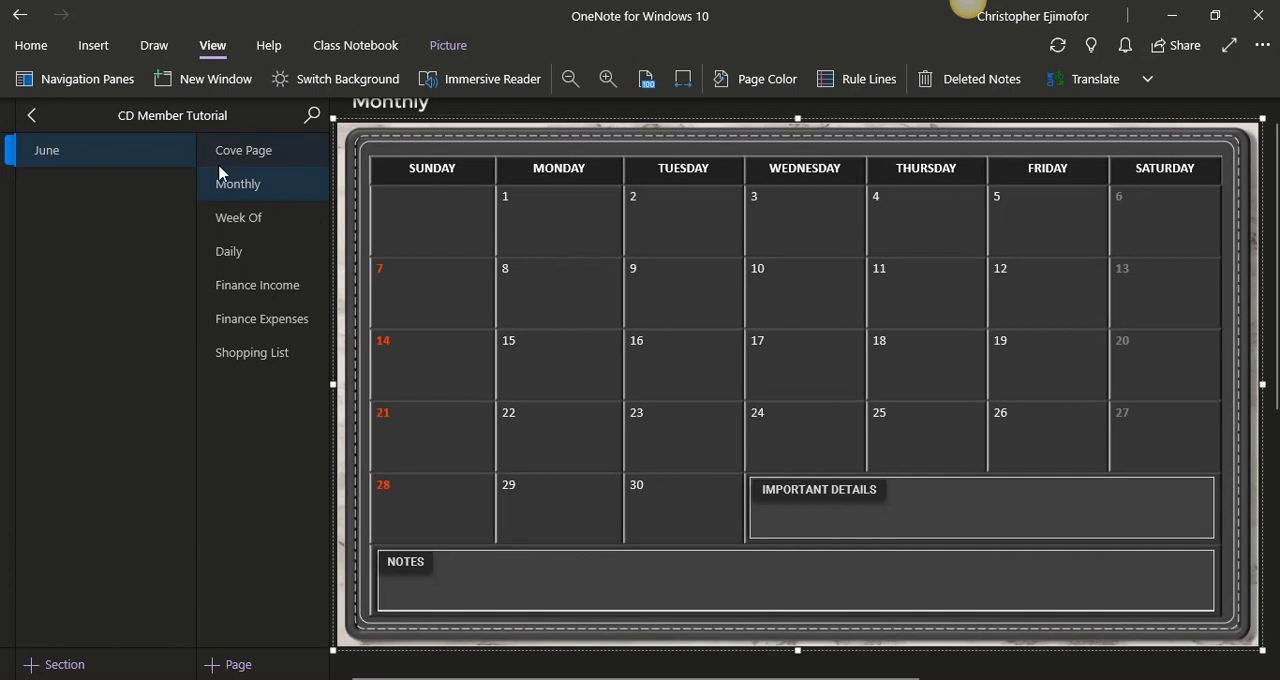
{"action": "right_click", "coordinate": [719, 250]}
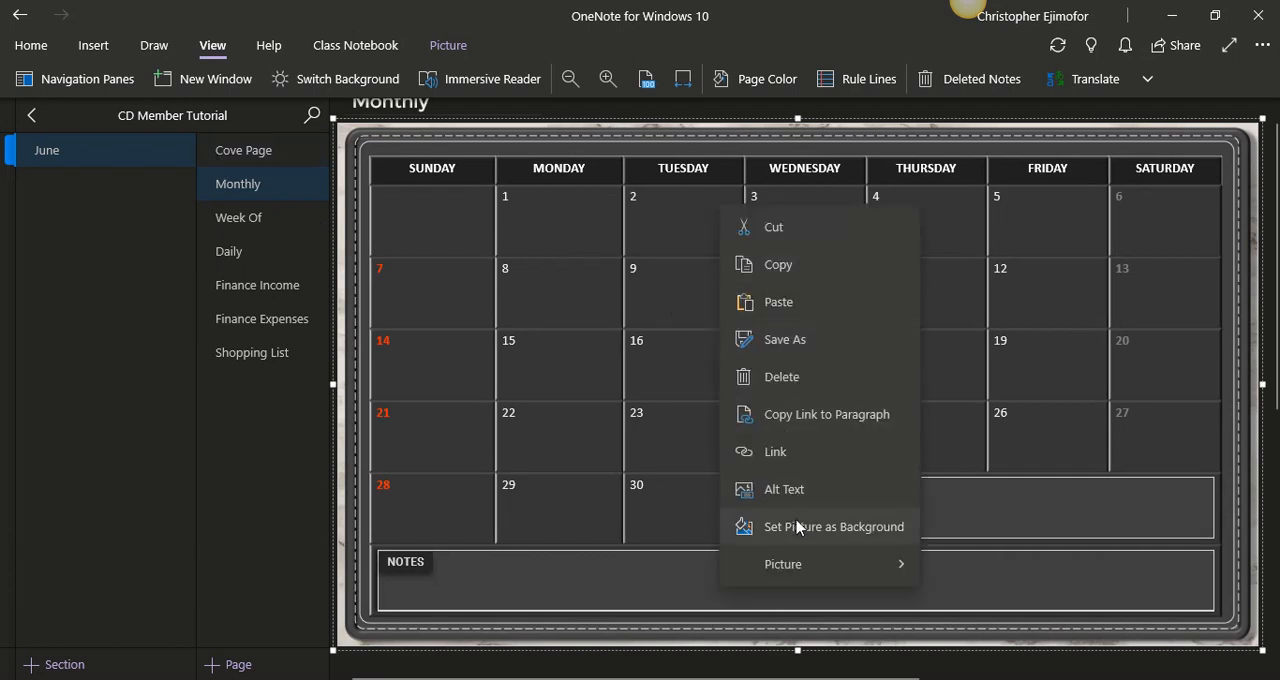
{"action": "left_click", "coordinate": [797, 527]}
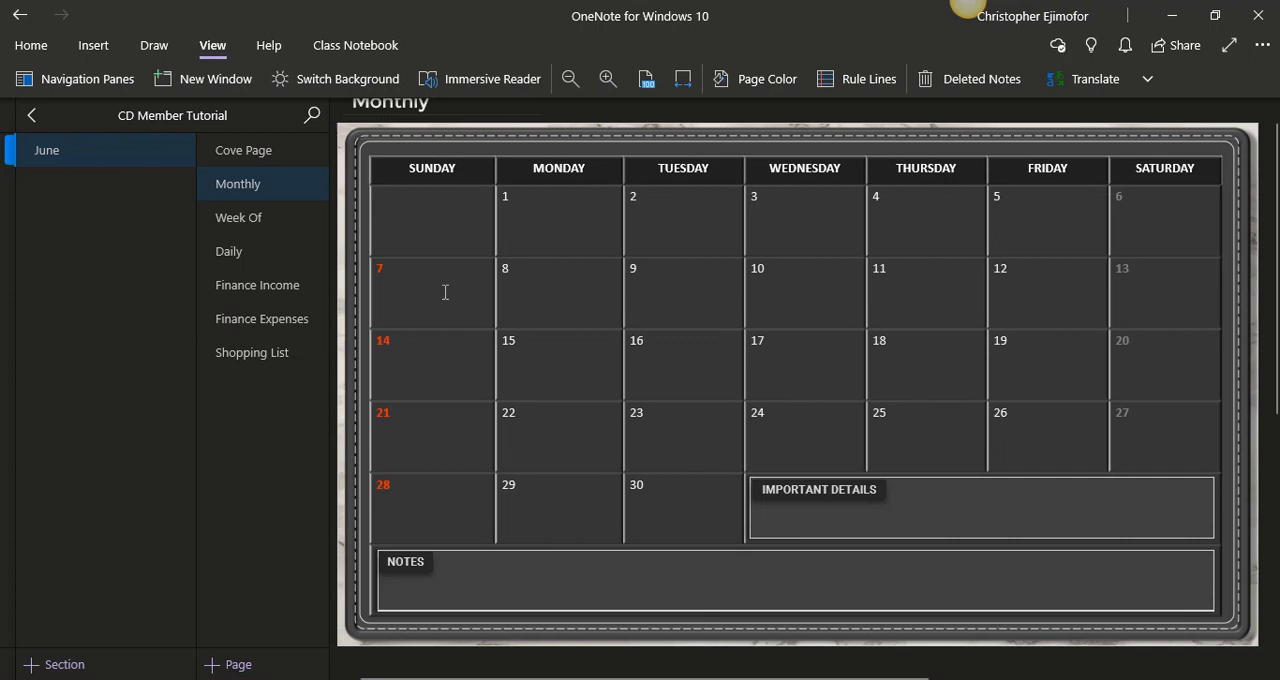
- Insert the Weekly PDF from the June folder into the Week Of page as a printout
{"action": "left_click", "coordinate": [265, 224]}
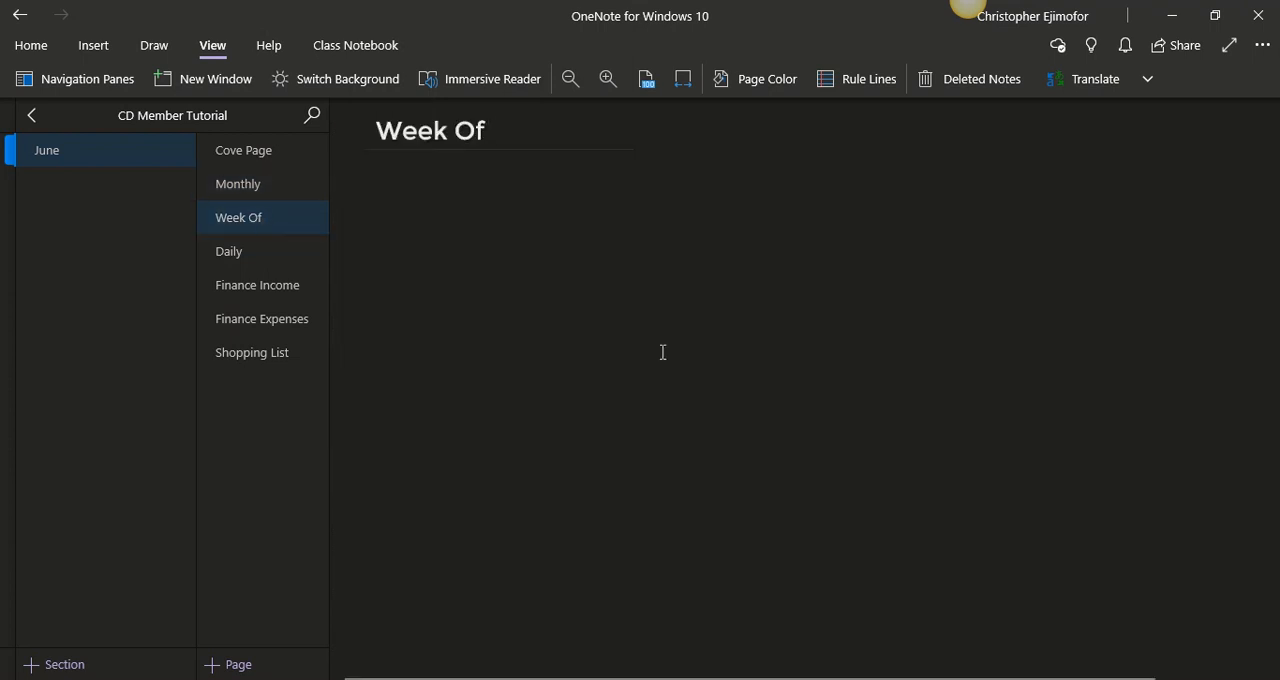
{"action": "left_click", "coordinate": [967, 2]}
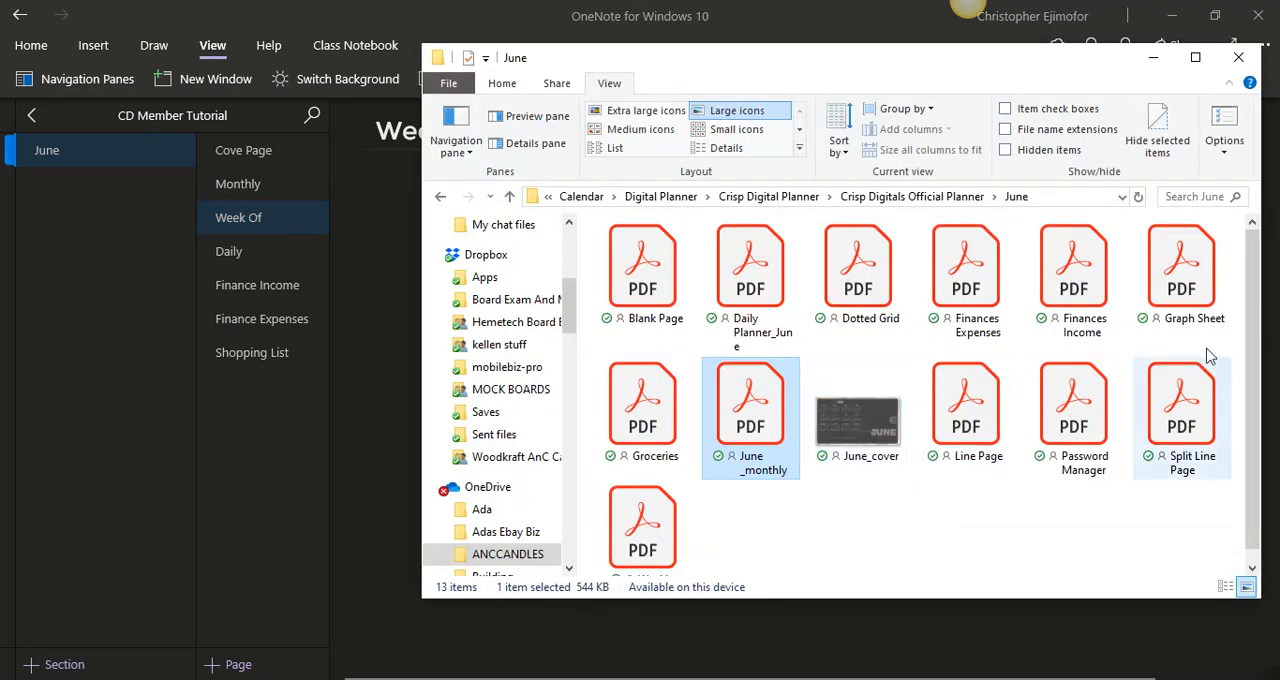
{"action": "scroll", "coordinate": [1256, 383], "scroll_direction": "down", "scroll_amount": 1}
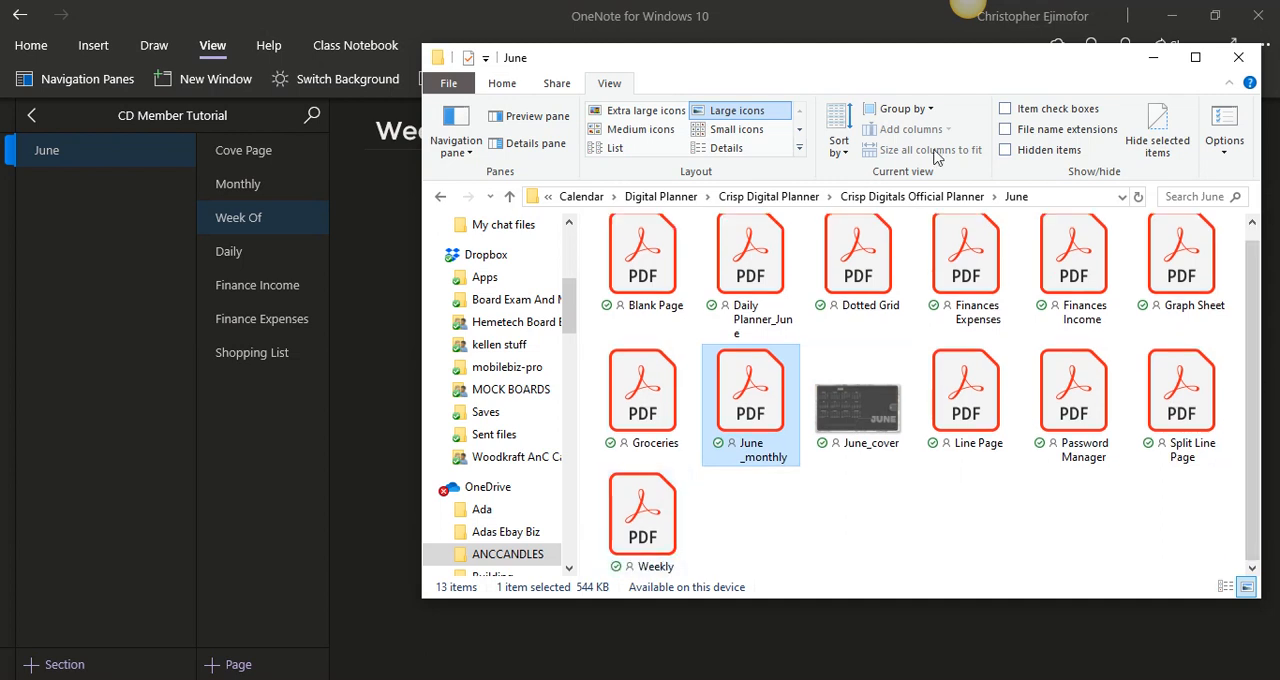
{"action": "left_click_drag", "start_coordinate": [914, 63], "coordinate": [965, 56]}
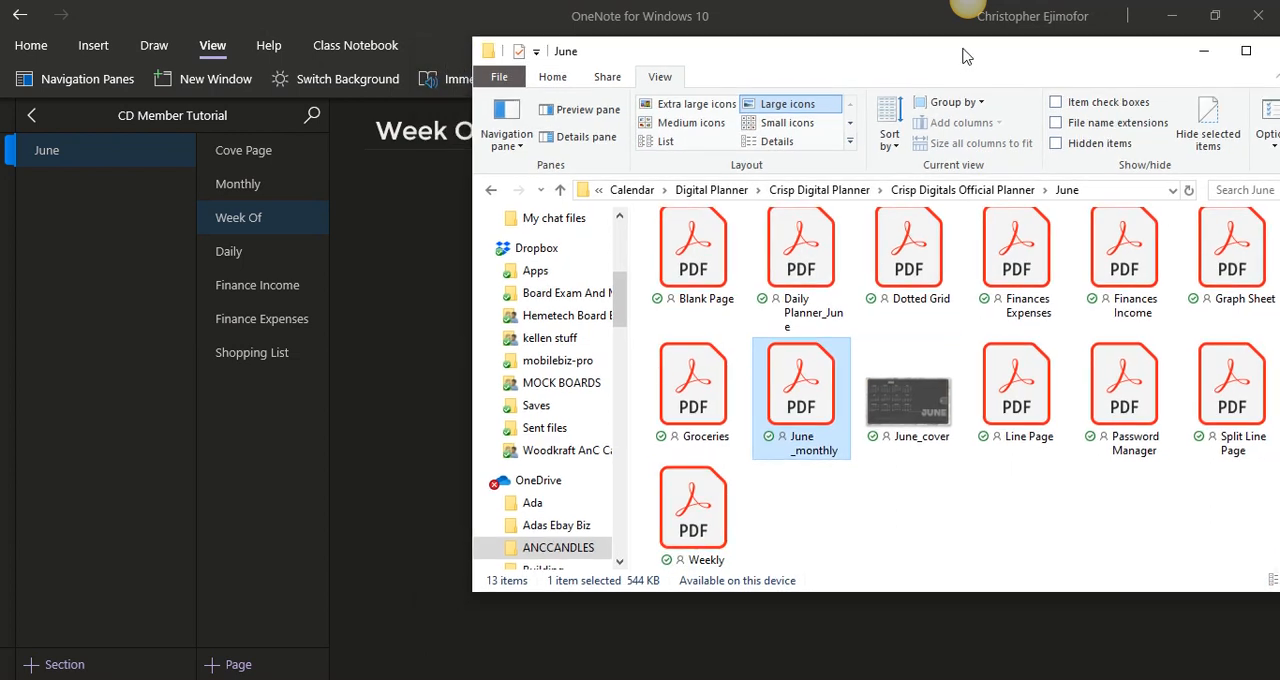
{"action": "left_click", "coordinate": [673, 480]}
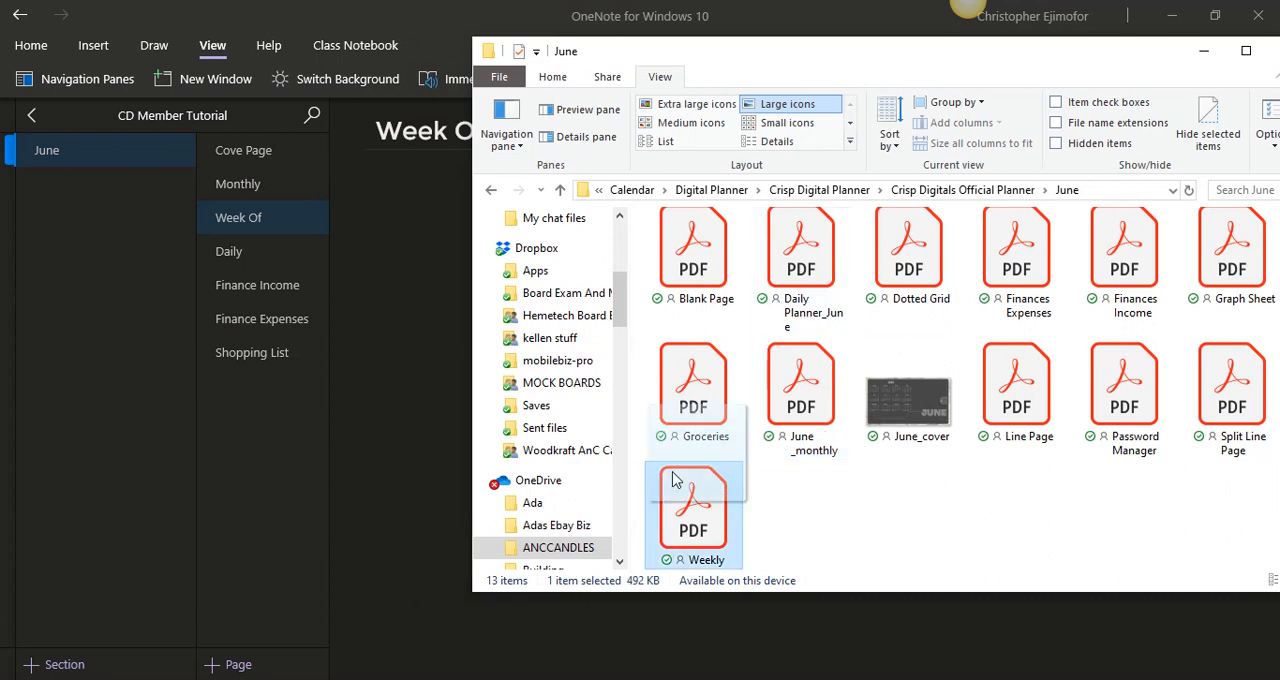
{"action": "left_click_drag", "start_coordinate": [673, 480], "coordinate": [418, 360]}
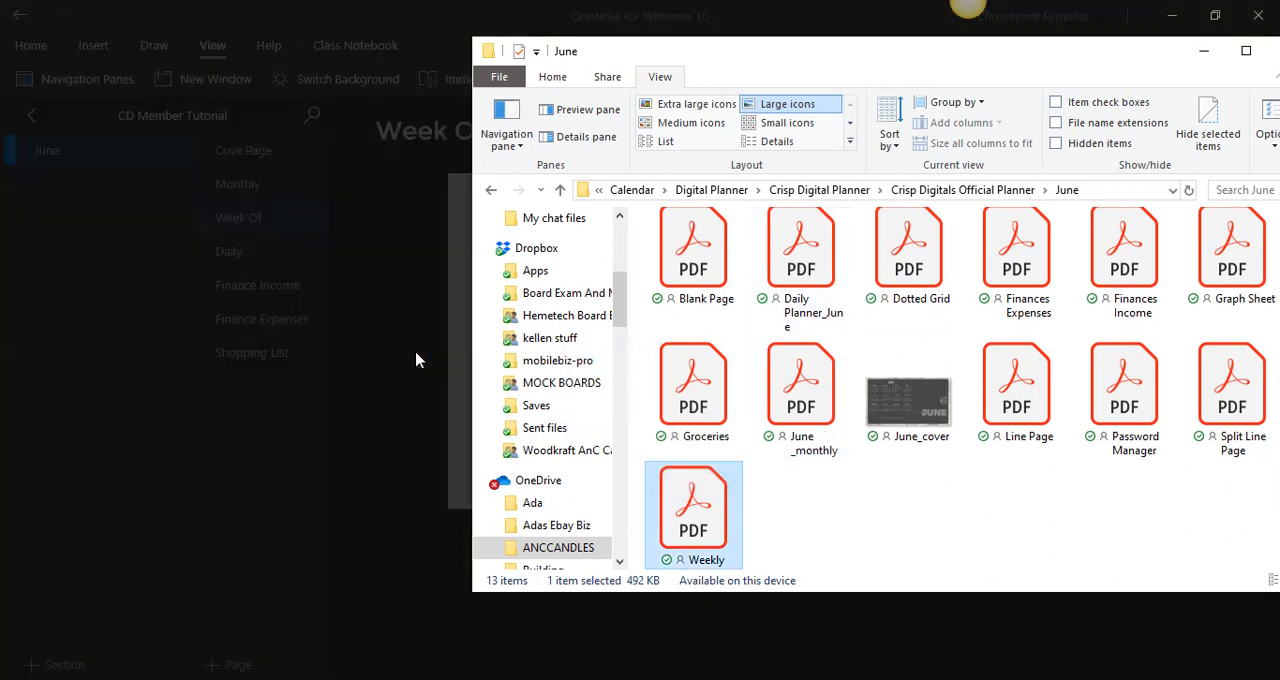
{"action": "left_click", "coordinate": [1204, 51]}
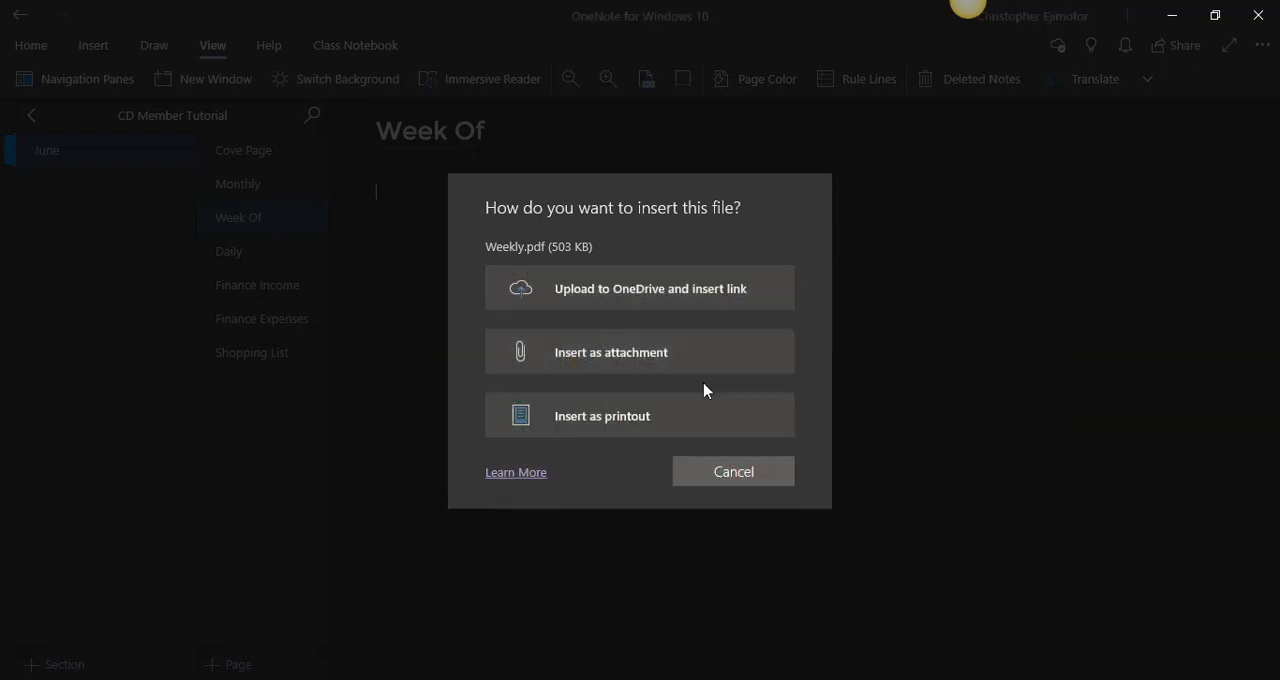
{"action": "left_click", "coordinate": [662, 412]}
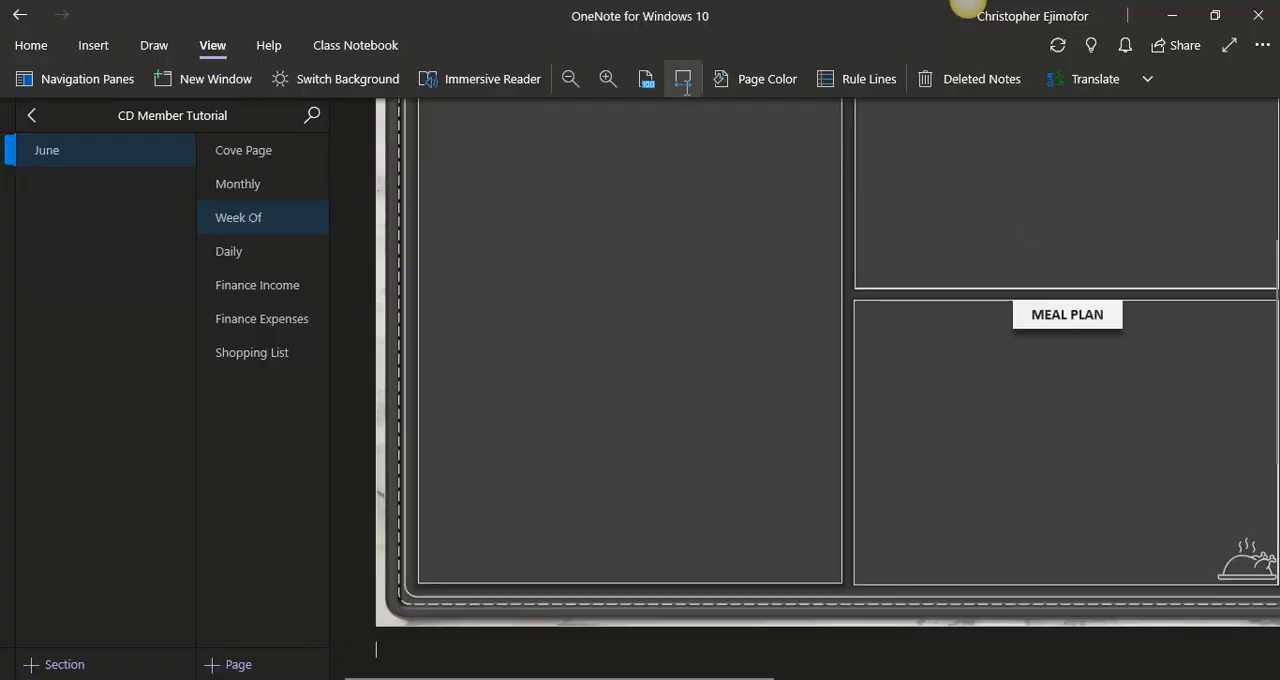
- Fit the Week Of page to the window width and delete the Weekly file icon above the printout
{"action": "left_click", "coordinate": [683, 79]}
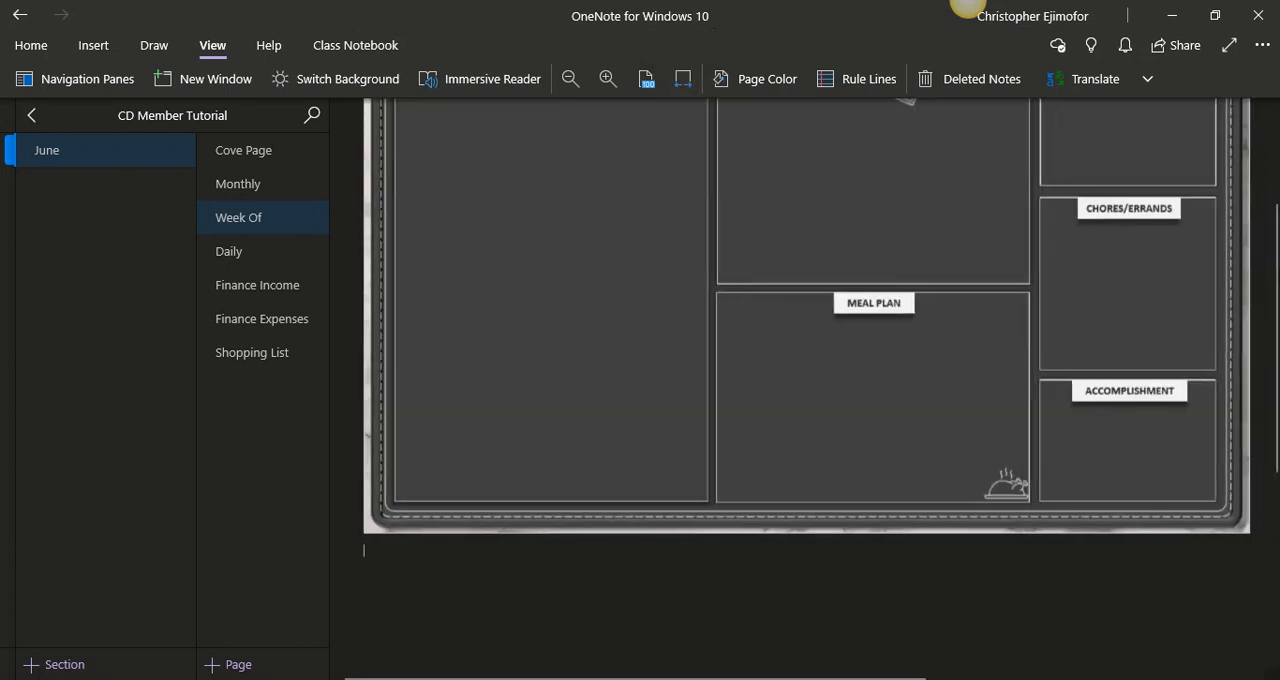
{"action": "scroll", "coordinate": [1277, 302], "scroll_direction": "up", "scroll_amount": 3}
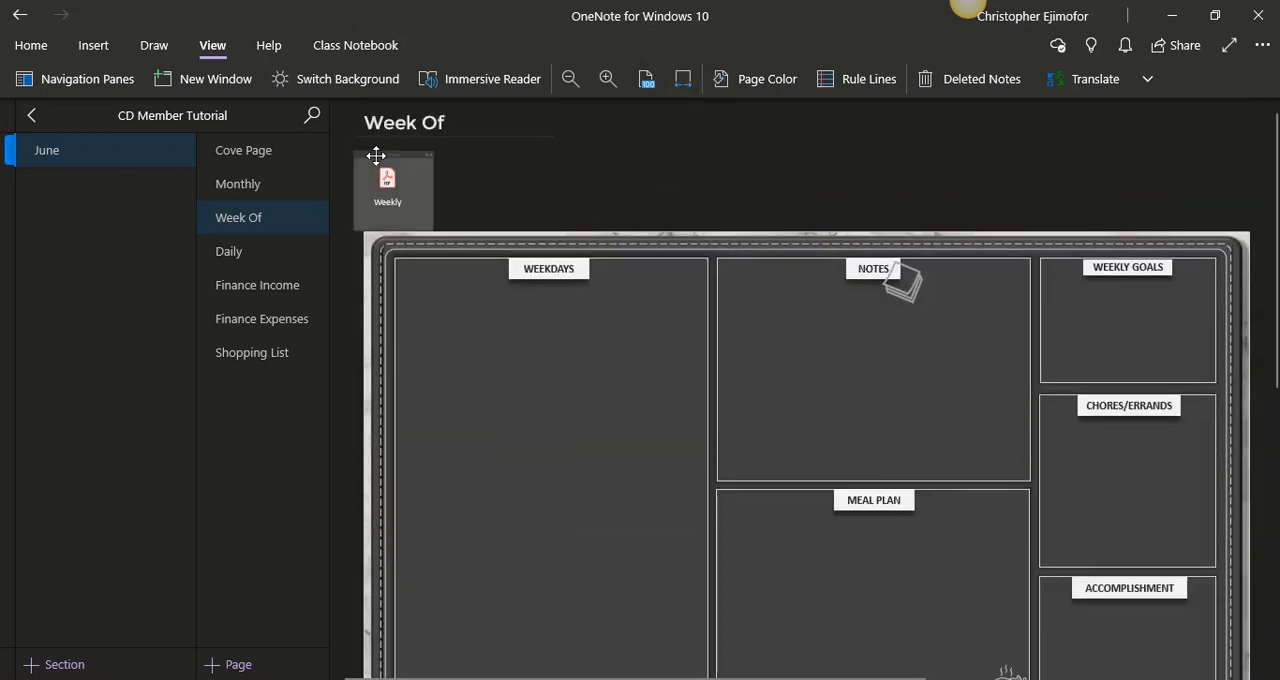
{"action": "key", "text": "Delete"}
- Move the weekly printout up beneath the Week Of title, enlarge it slightly to fill the page area, and set it as the background
{"action": "left_click", "coordinate": [672, 377]}
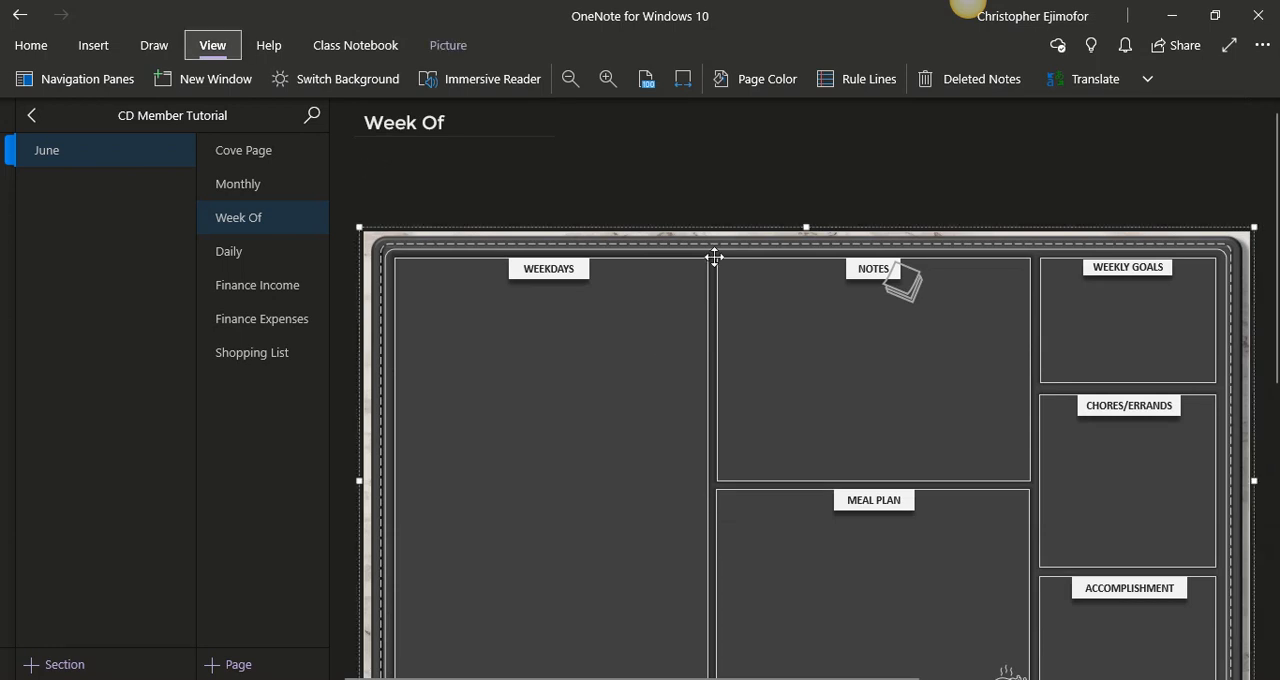
{"action": "left_click_drag", "start_coordinate": [714, 259], "coordinate": [692, 170]}
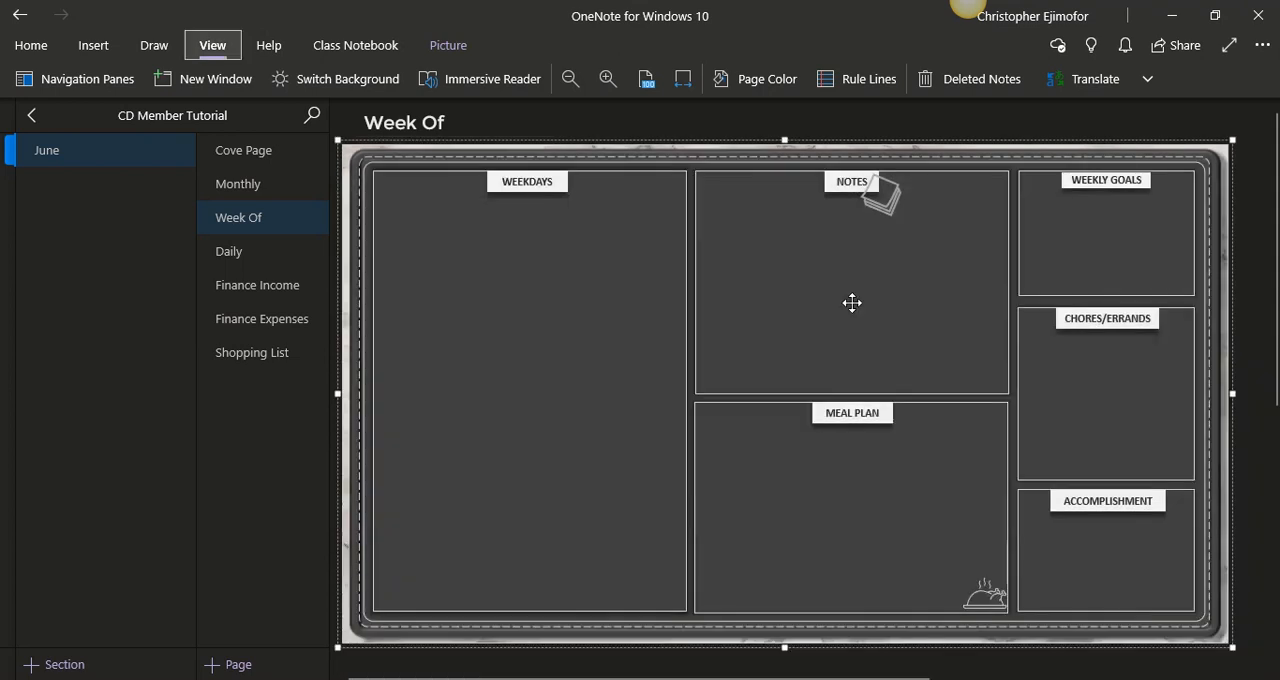
{"action": "left_click_drag", "start_coordinate": [1226, 637], "coordinate": [1262, 662]}
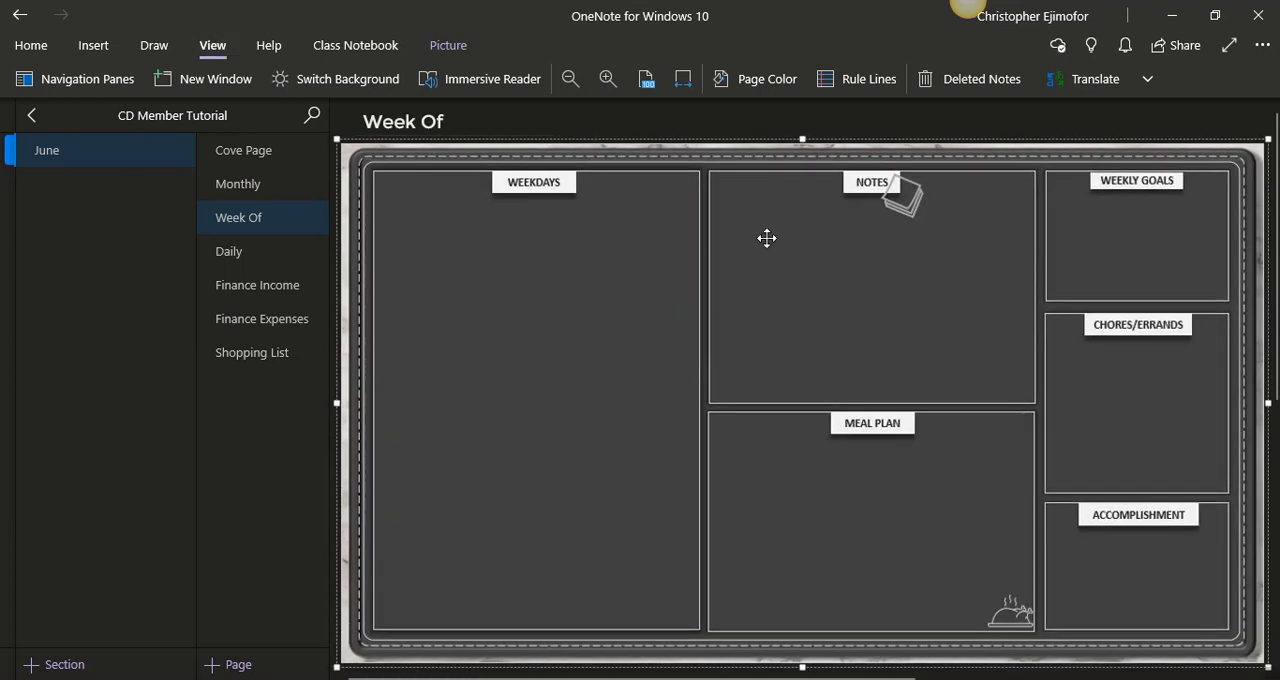
{"action": "right_click", "coordinate": [767, 245]}
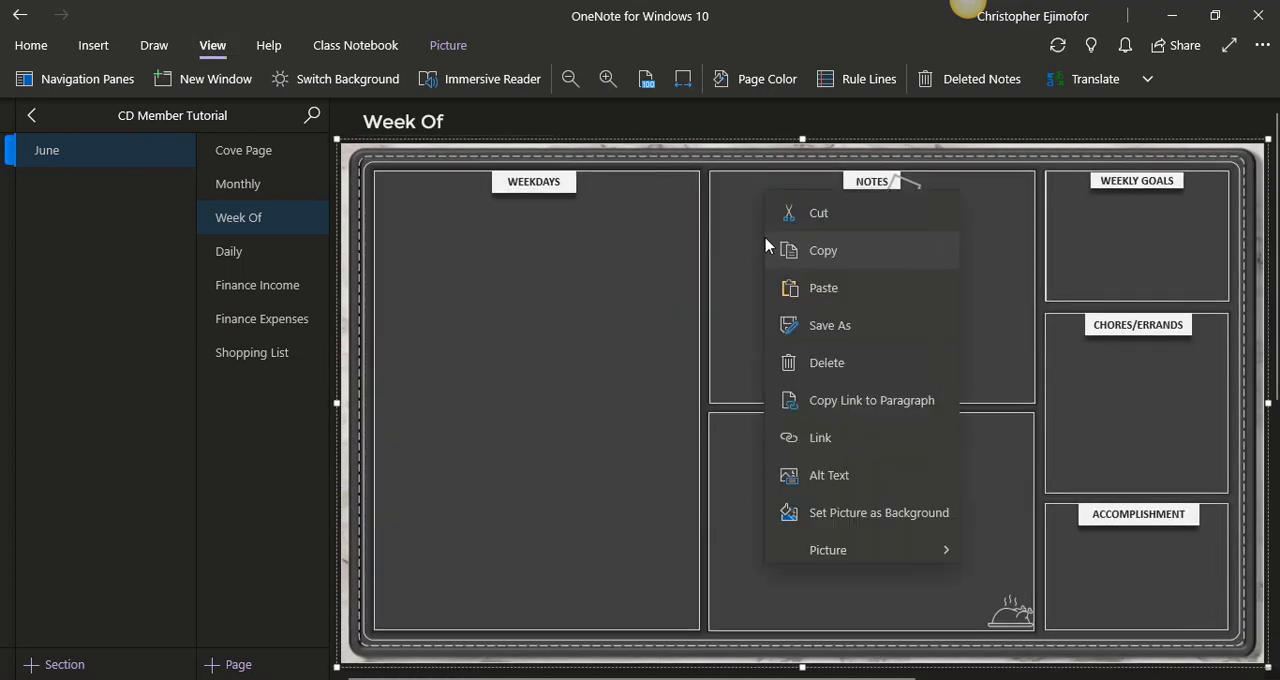
{"action": "left_click", "coordinate": [878, 513]}
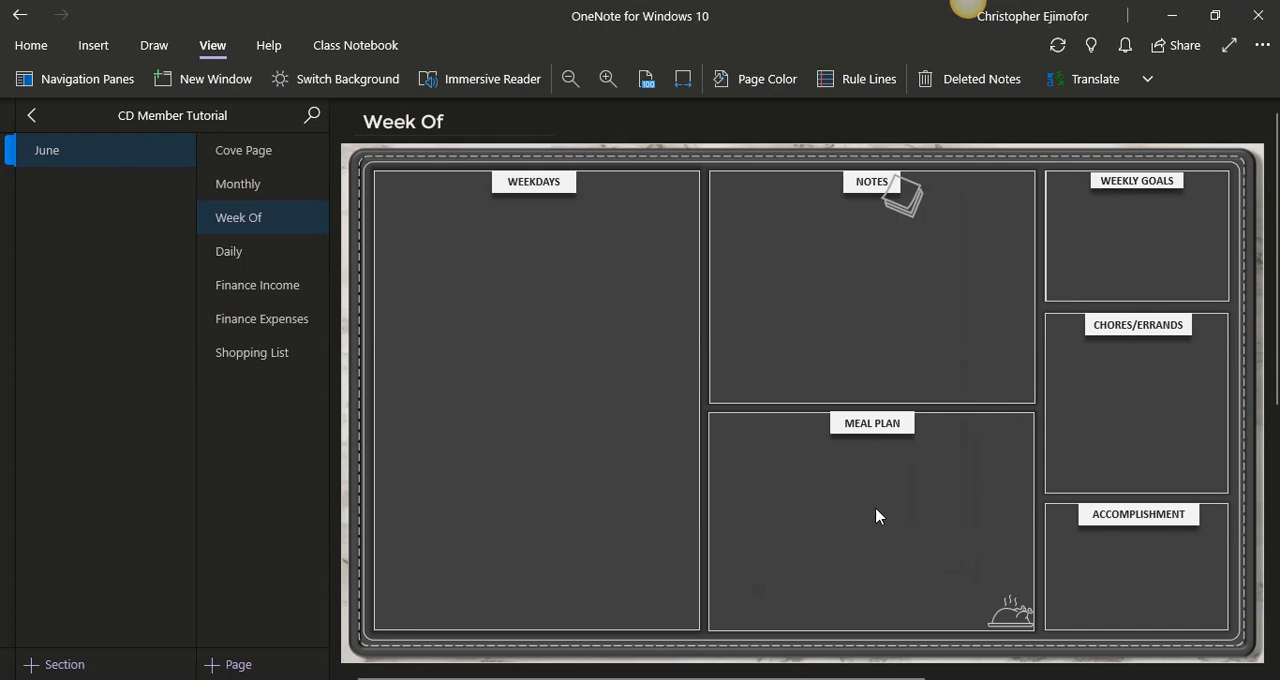
- Insert the Daily Planner_June PDF from the June folder into the Daily page as a printout
{"action": "left_click", "coordinate": [234, 254]}
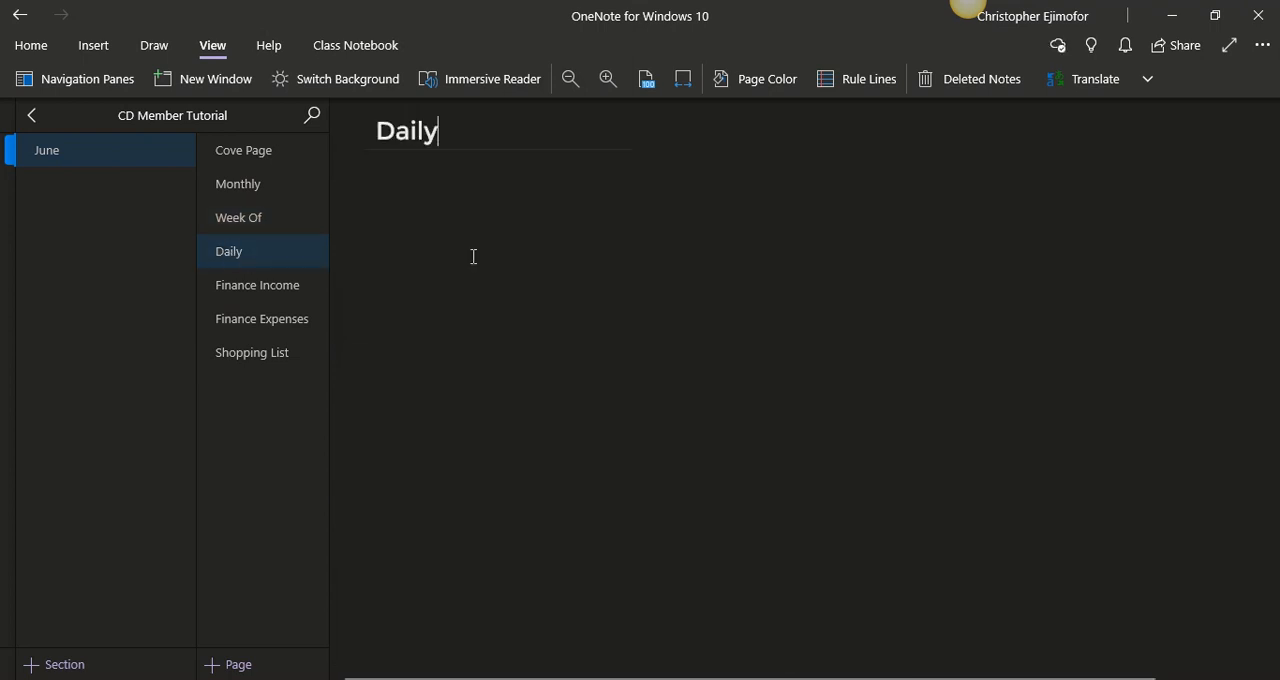
{"action": "left_click", "coordinate": [578, 679]}
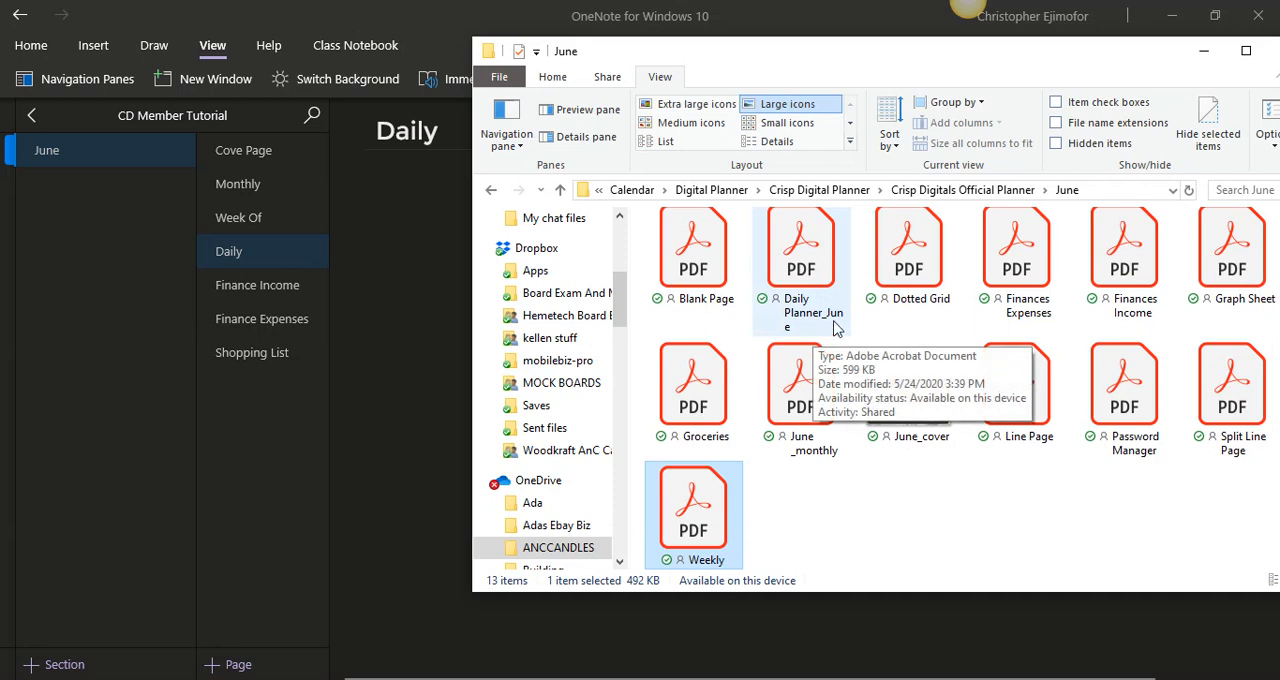
{"action": "left_click_drag", "start_coordinate": [818, 266], "coordinate": [440, 343]}
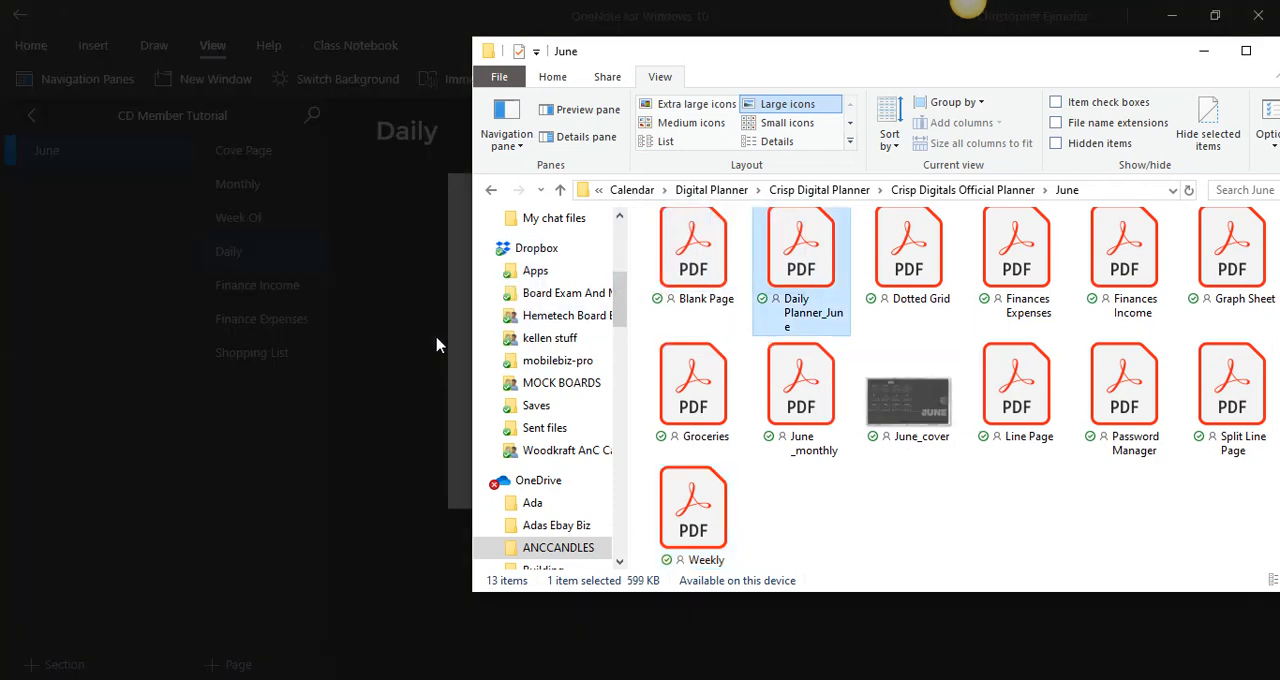
{"action": "left_click", "coordinate": [1203, 52]}
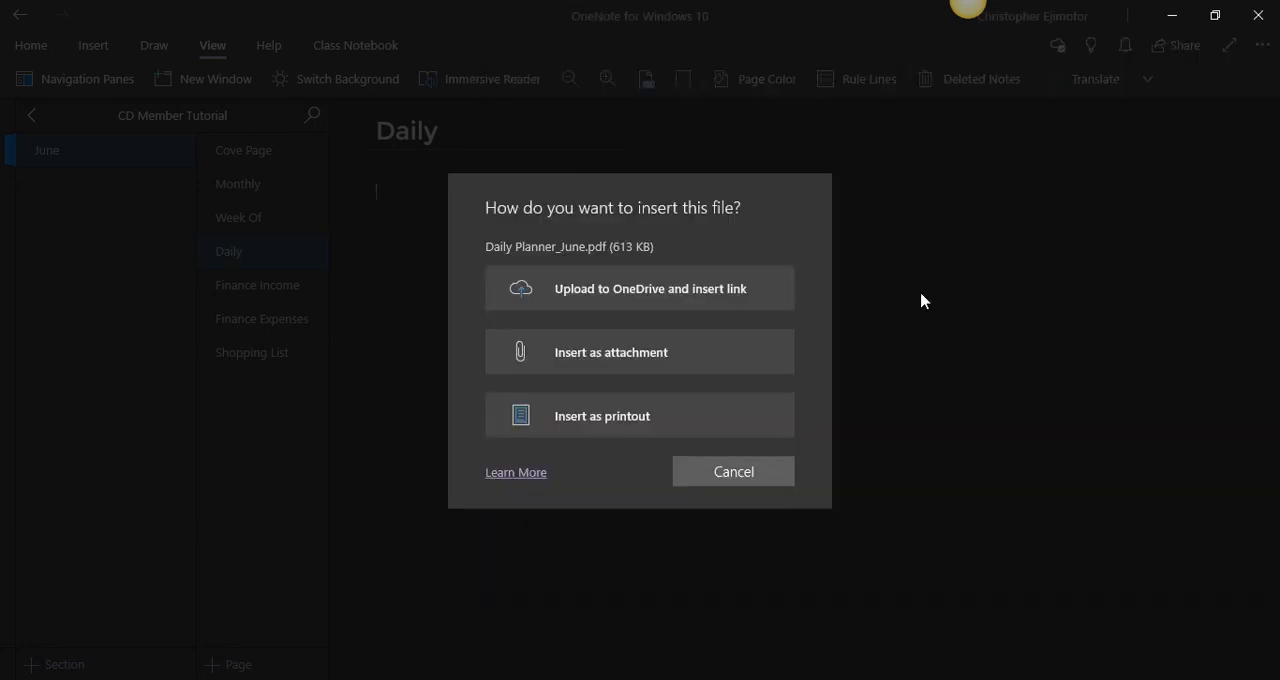
{"action": "left_click", "coordinate": [674, 416]}
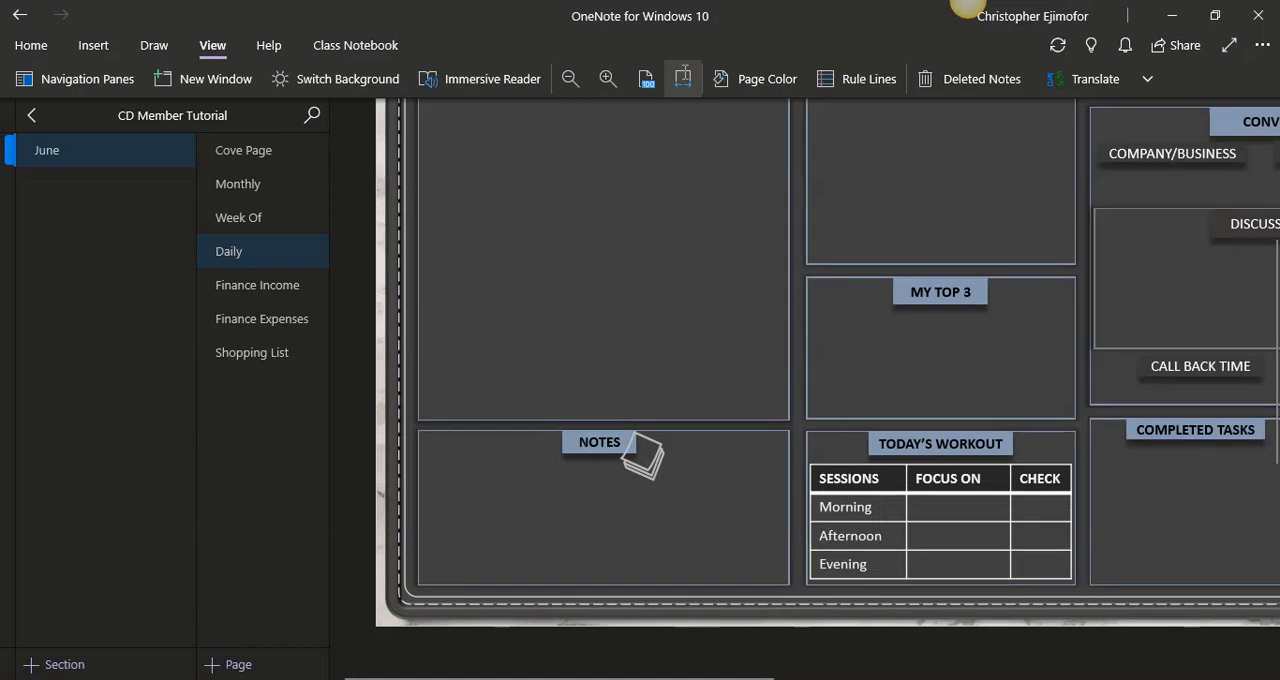
- Fit the Daily page to the window width and delete the Daily Planner_June file icon above the printout
{"action": "left_click", "coordinate": [683, 78]}
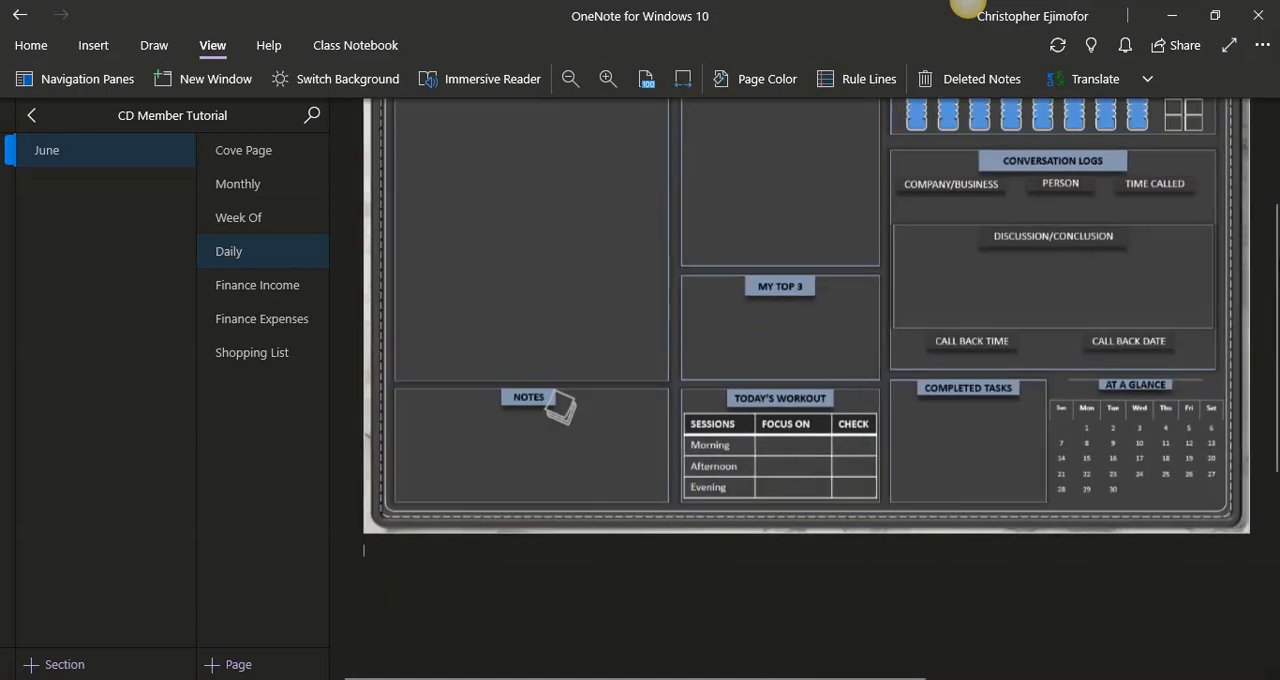
{"action": "scroll", "coordinate": [470, 170], "scroll_direction": "up", "scroll_amount": 2}
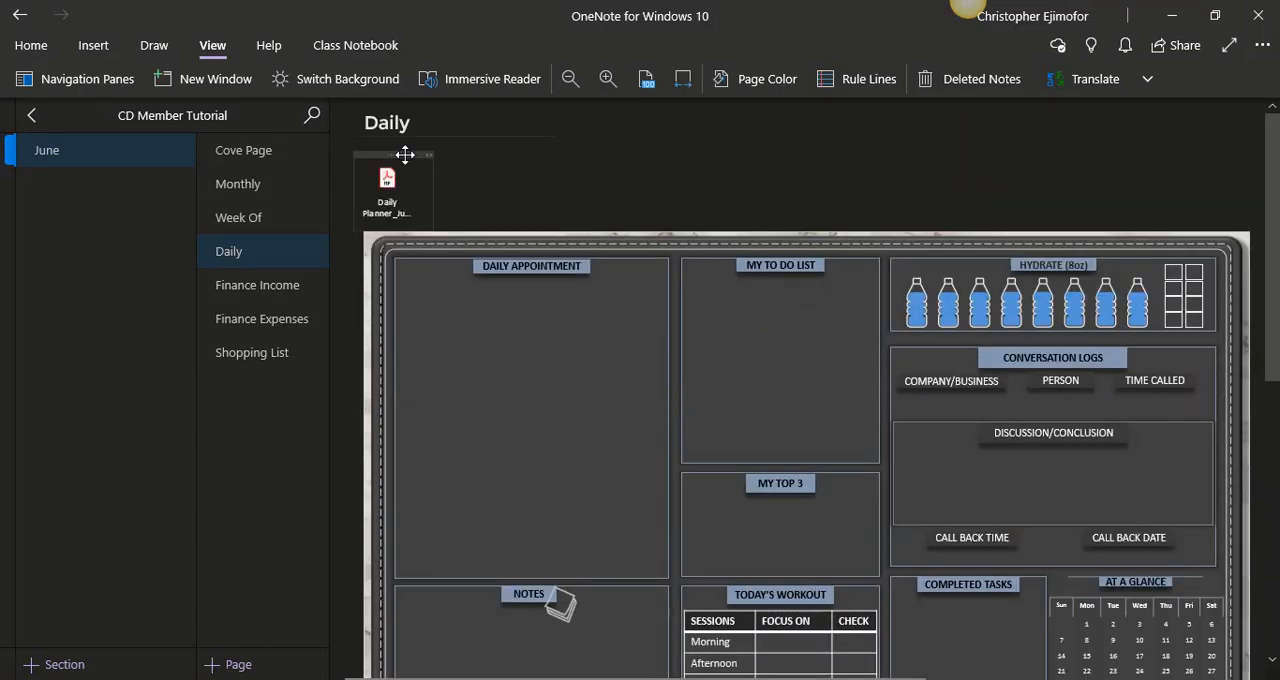
- Move the daily printout up beneath the Daily title, enlarge it slightly to fill the page area, and set it as the background
{"action": "left_click", "coordinate": [650, 241]}
{"action": "left_click_drag", "start_coordinate": [654, 240], "coordinate": [634, 143]}
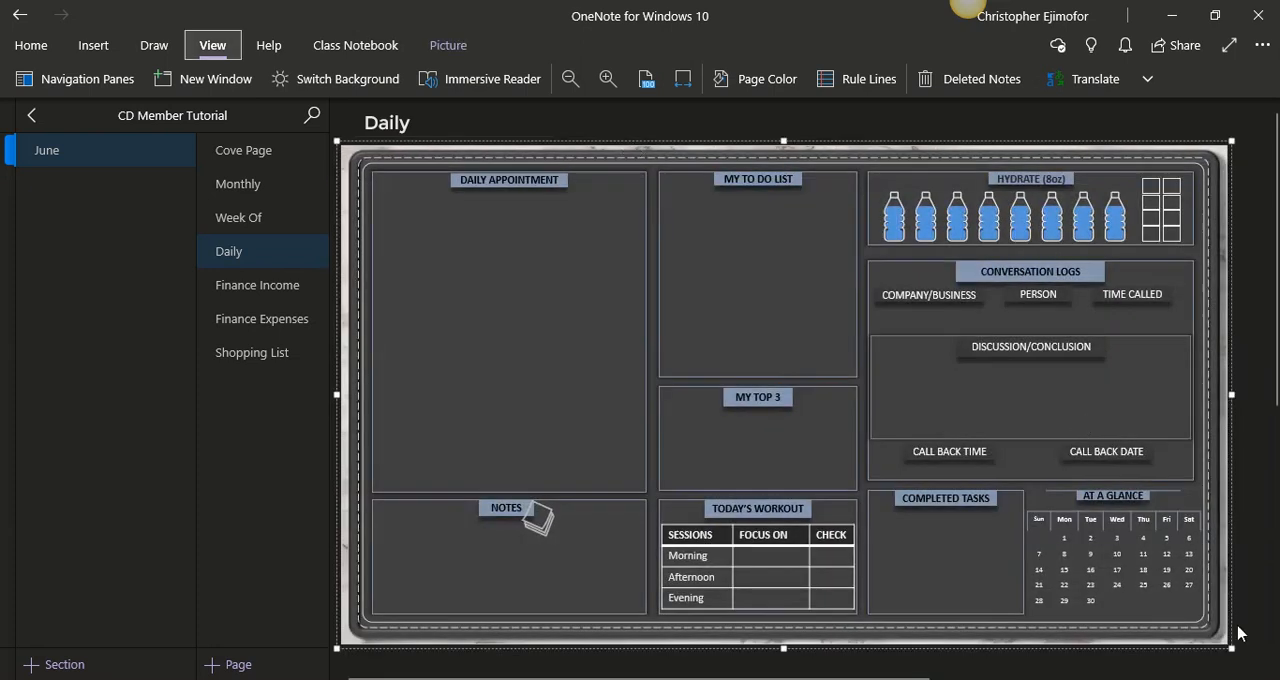
{"action": "left_click_drag", "start_coordinate": [1222, 636], "coordinate": [1249, 656]}
{"action": "right_click", "coordinate": [766, 289]}
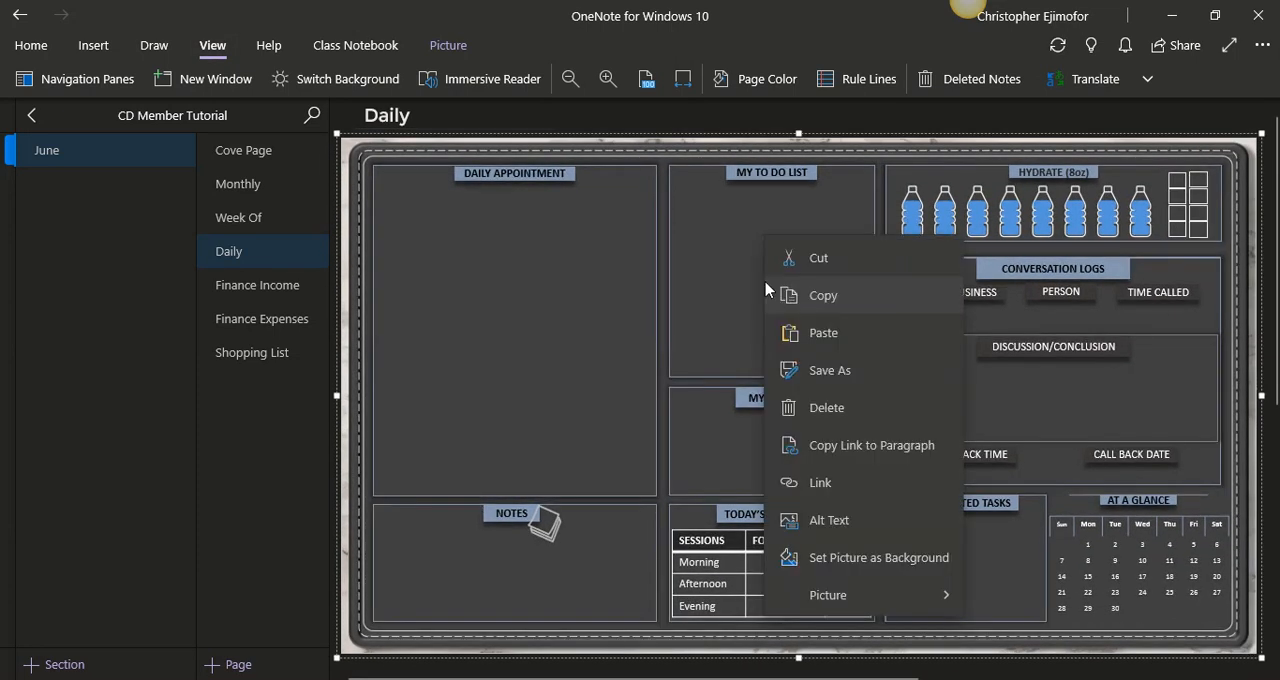
{"action": "left_click", "coordinate": [830, 559]}
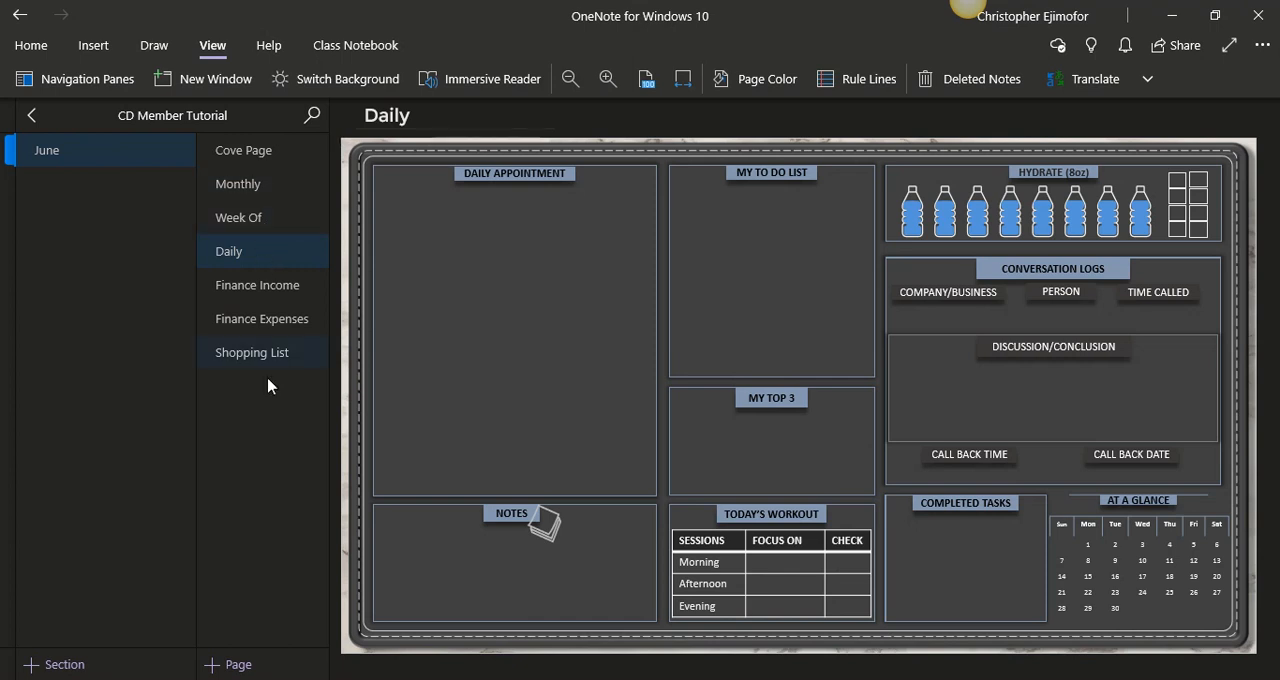
- Insert the Finances Income PDF from the June folder into the Finance Income page as a printout
{"action": "left_click", "coordinate": [277, 292]}
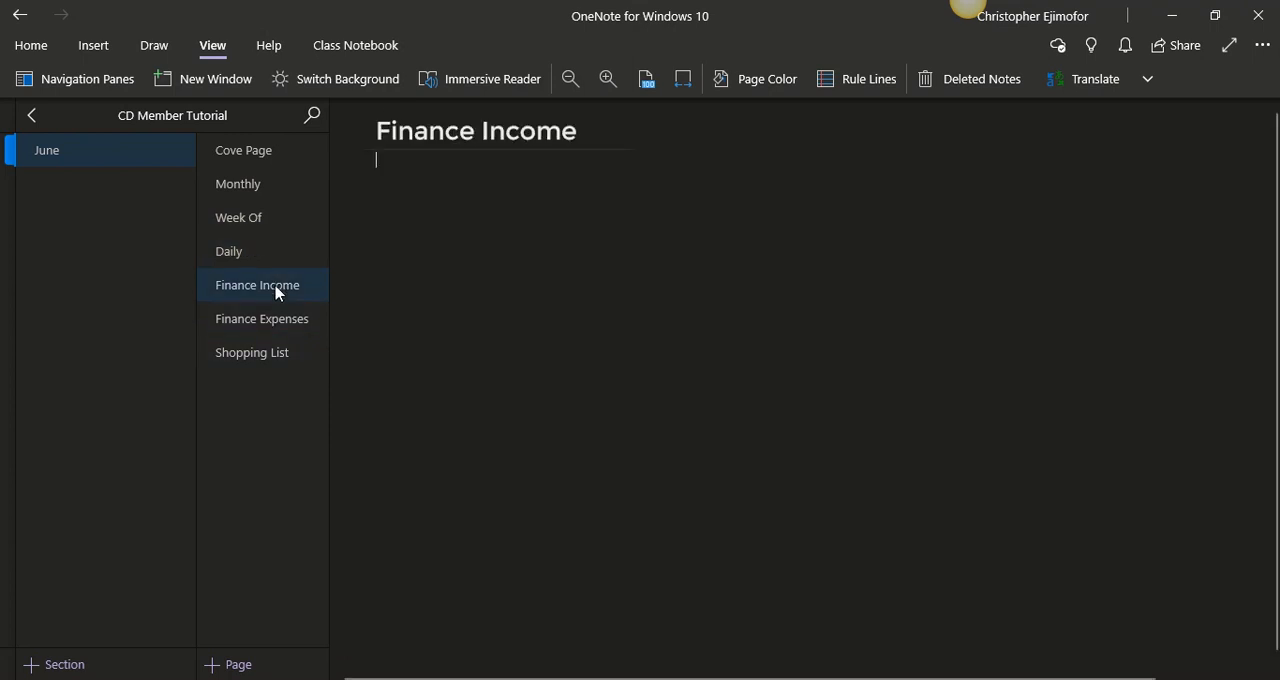
{"action": "left_click", "coordinate": [557, 679]}
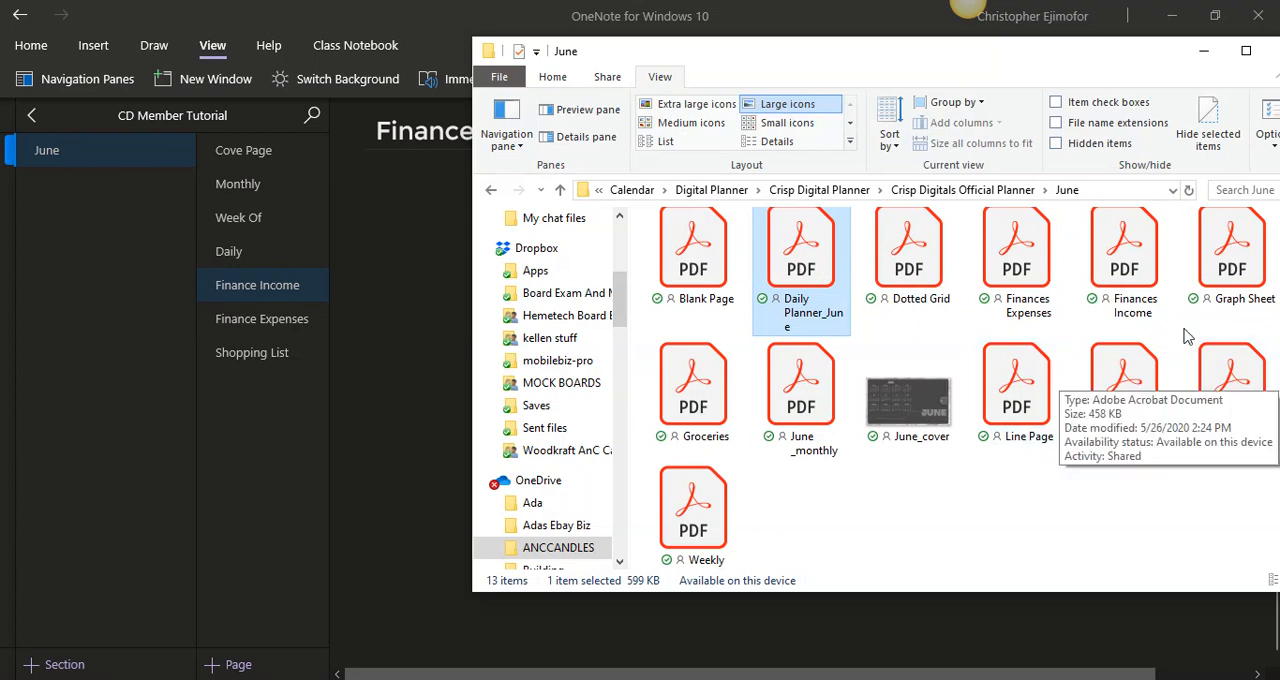
{"action": "left_click", "coordinate": [1140, 268]}
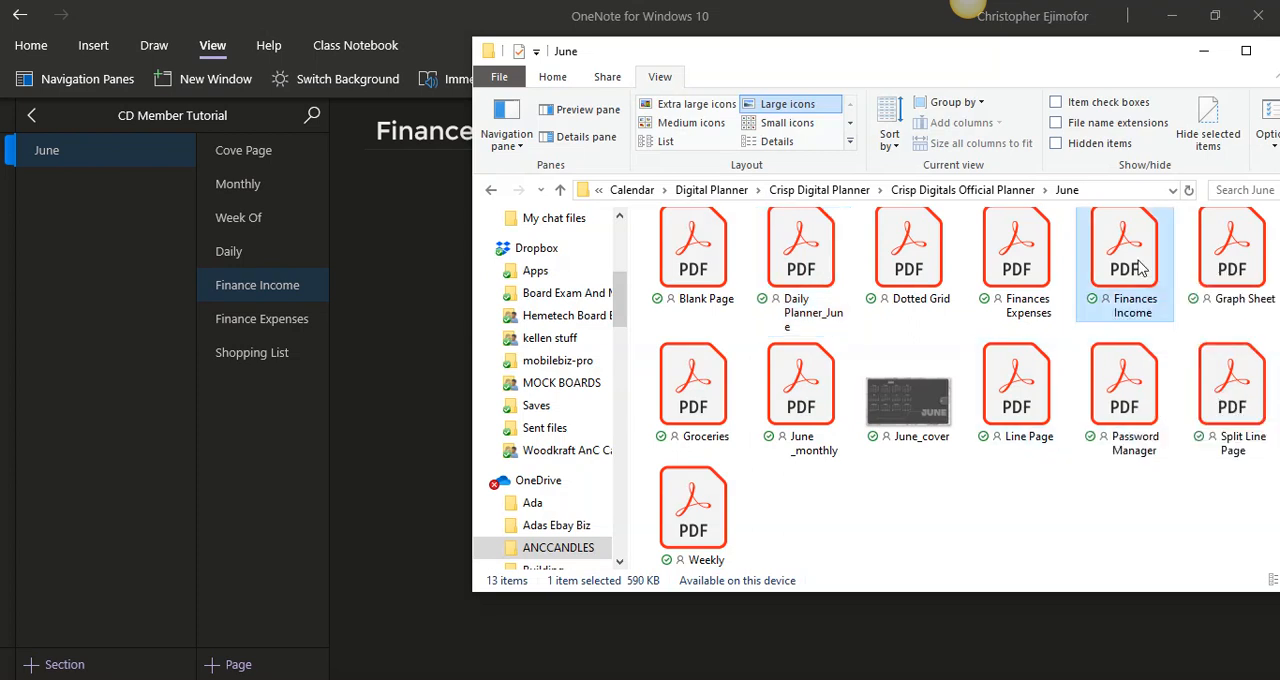
{"action": "left_click_drag", "start_coordinate": [1140, 268], "coordinate": [408, 363]}
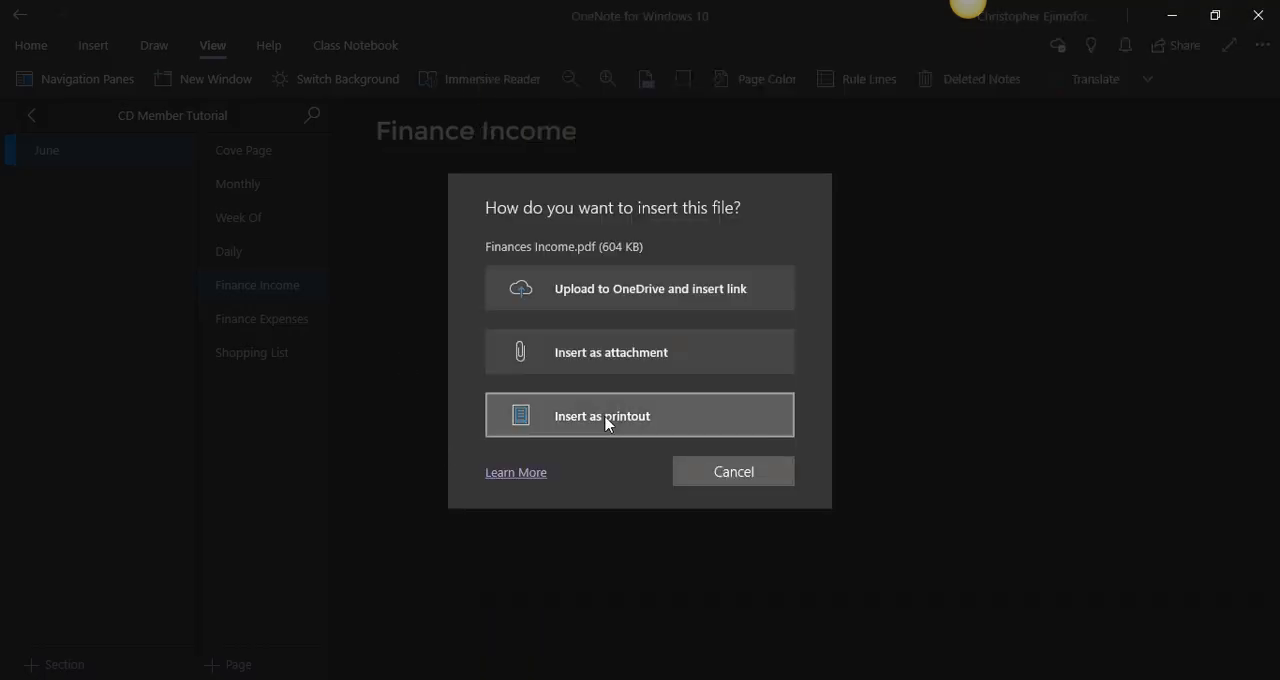
{"action": "left_click", "coordinate": [607, 423]}
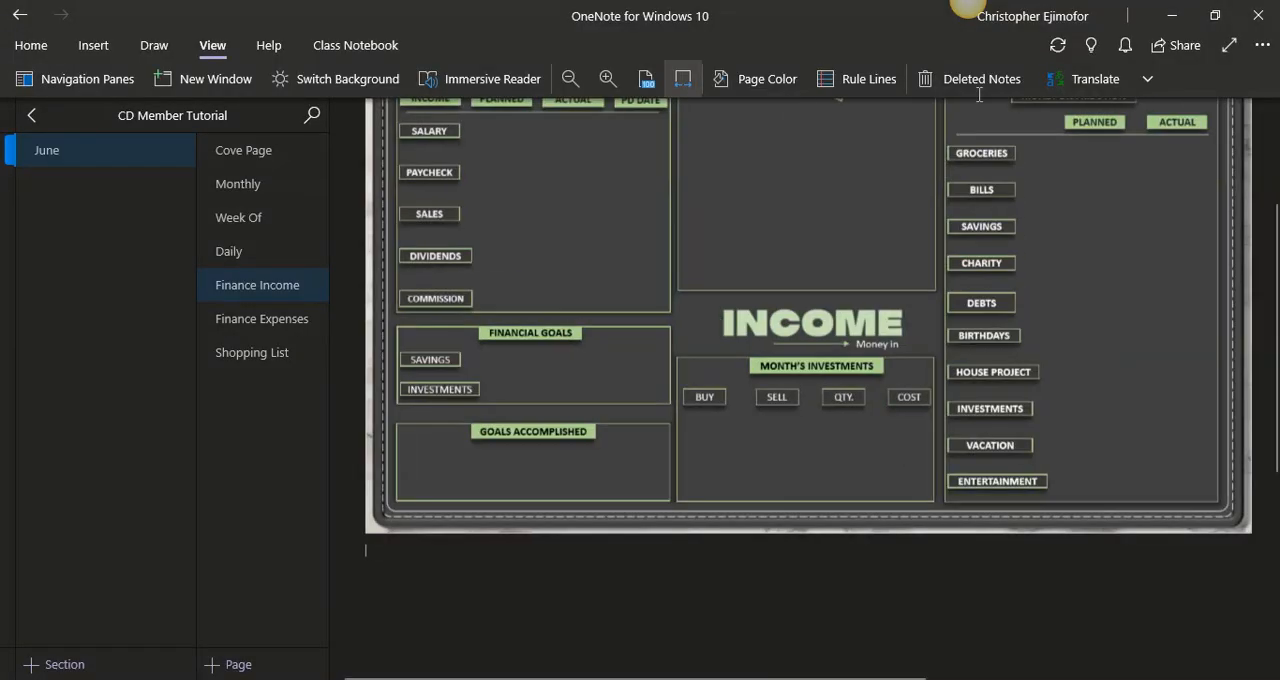
- Fit the Finance Income page to the window width and delete the Finances Income file icon above the printout
{"action": "left_click_drag", "start_coordinate": [1278, 322], "coordinate": [1276, 226]}
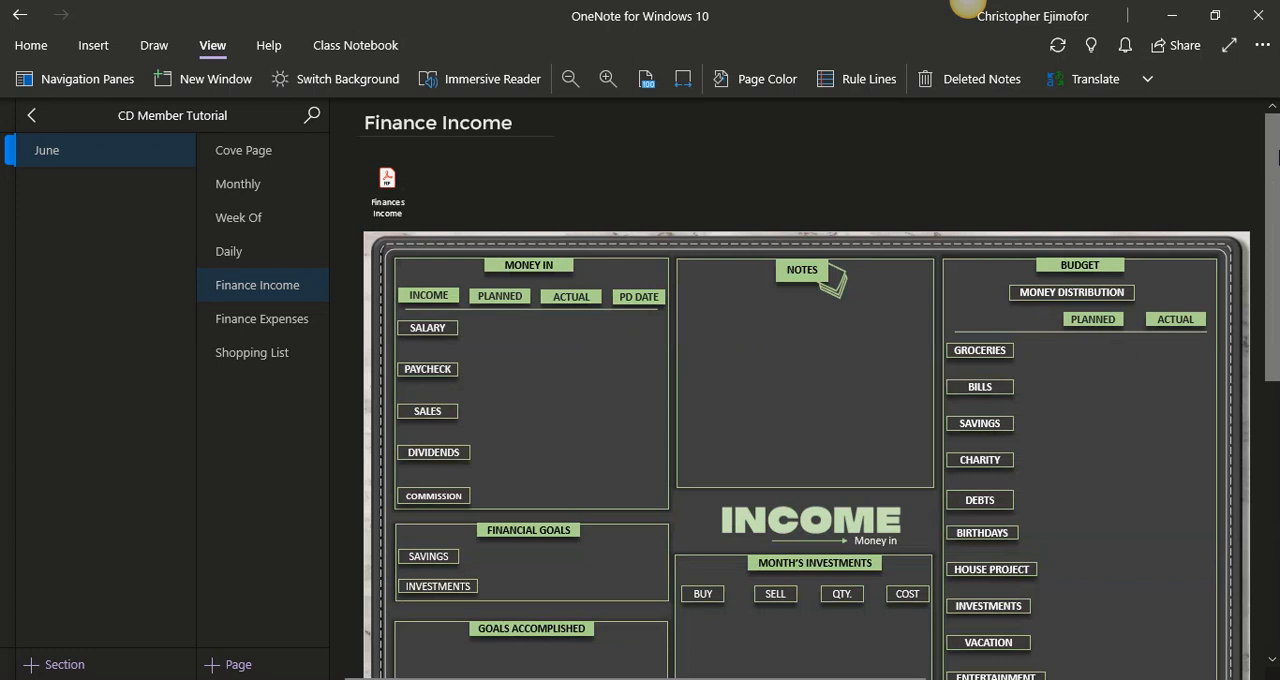
{"action": "left_click", "coordinate": [384, 152]}
{"action": "key", "text": "Delete"}
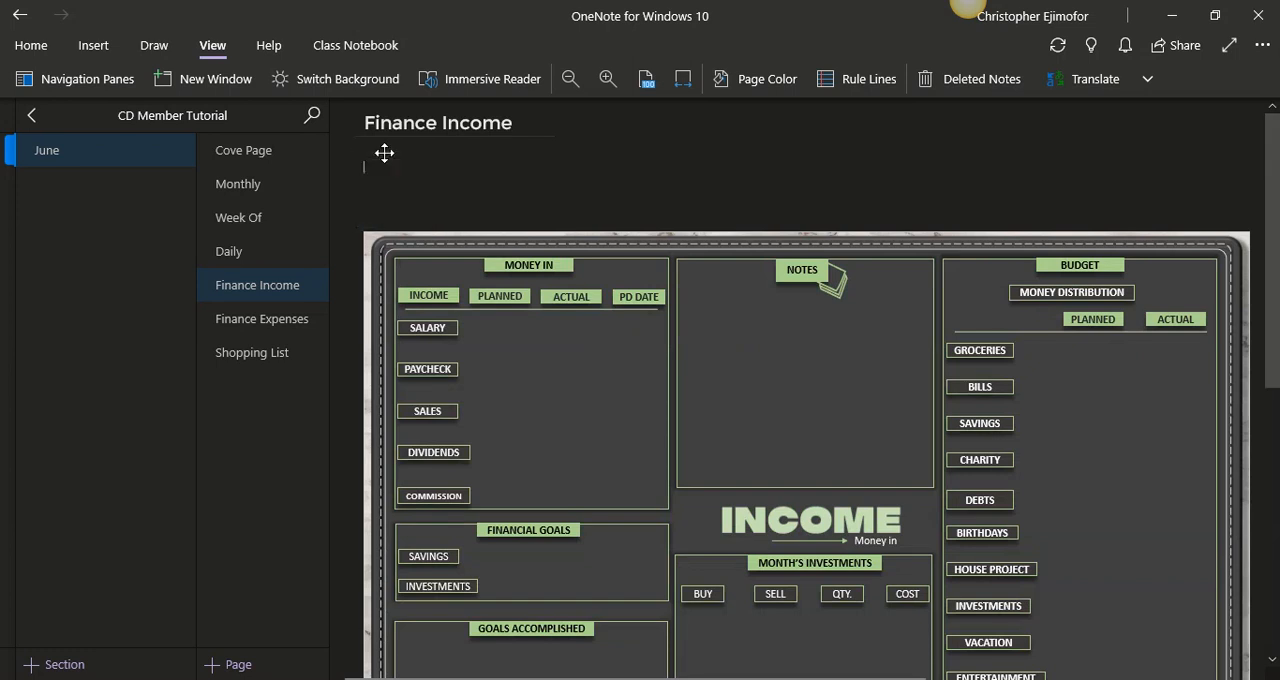
- Move the income printout up beneath the Finance Income title, enlarge it slightly to fill the page area, and set it as the background
{"action": "left_click", "coordinate": [497, 244]}
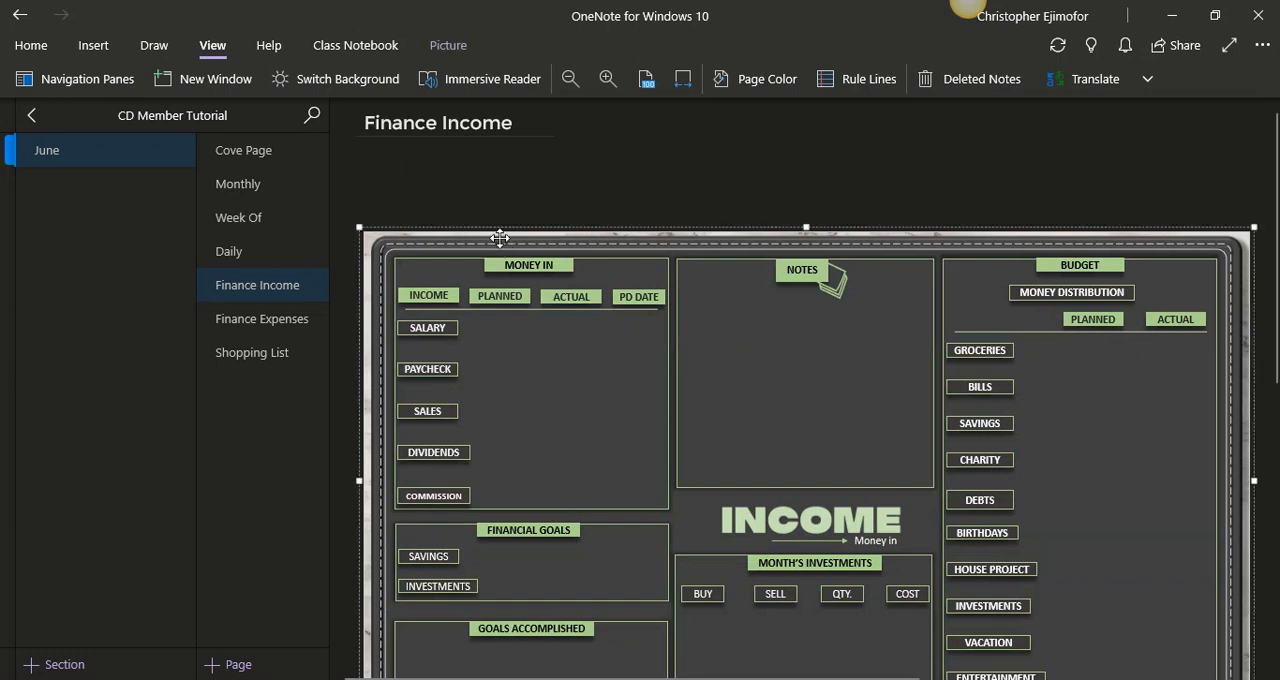
{"action": "left_click_drag", "start_coordinate": [499, 237], "coordinate": [475, 149]}
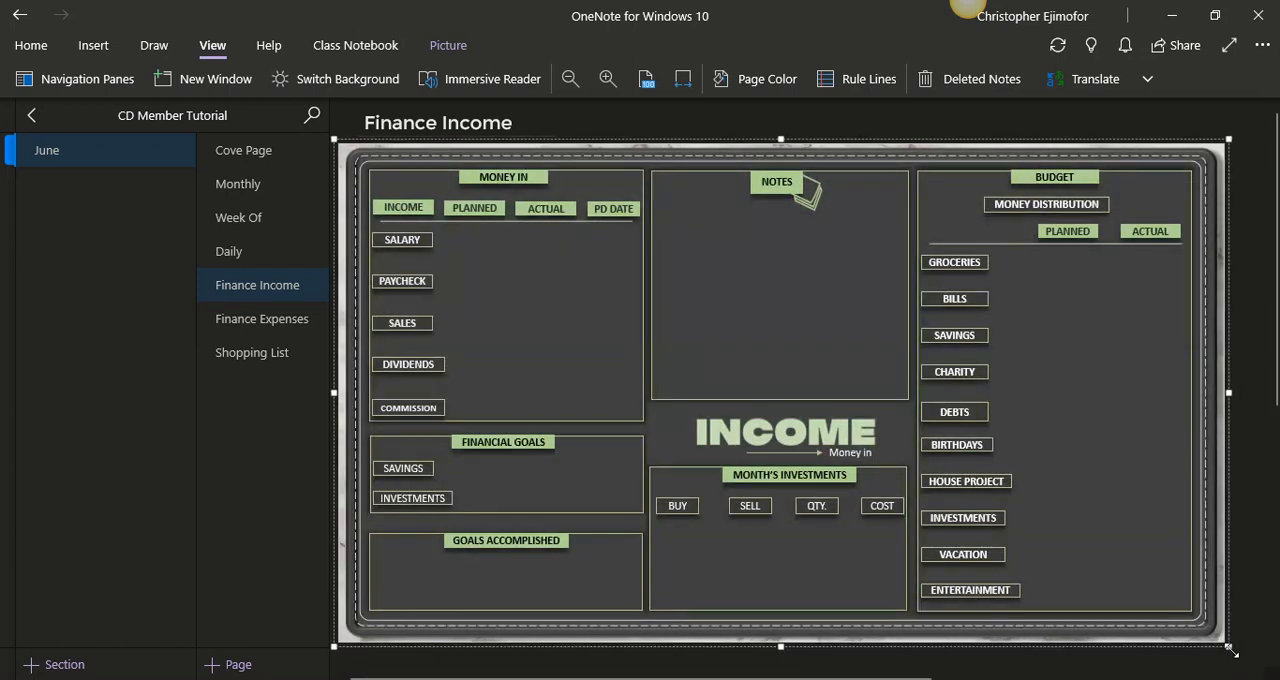
{"action": "left_click_drag", "start_coordinate": [1228, 646], "coordinate": [1260, 650]}
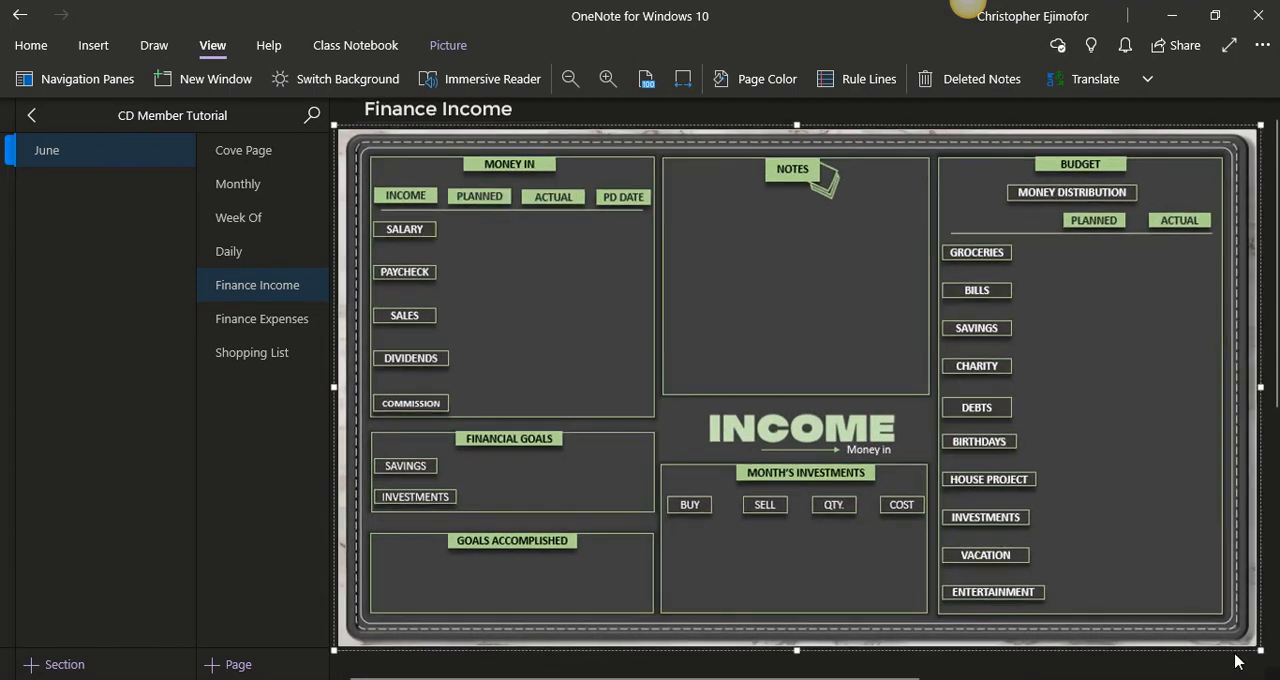
{"action": "right_click", "coordinate": [709, 235]}
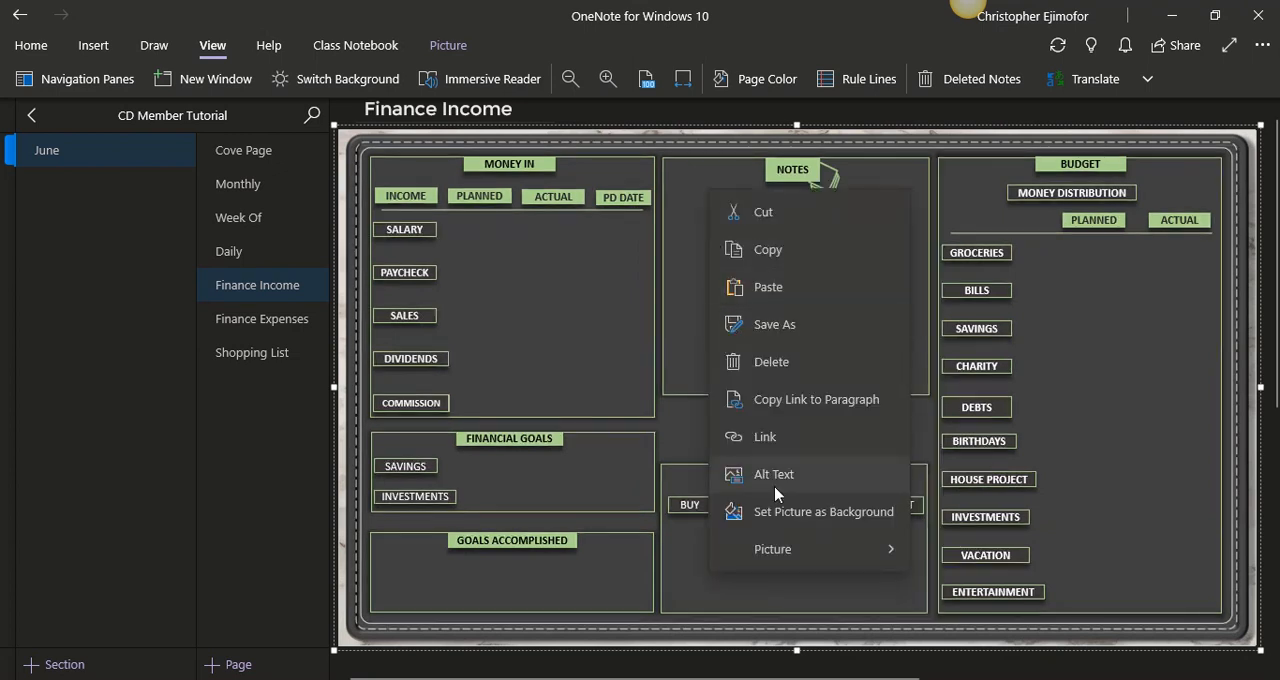
{"action": "left_click", "coordinate": [785, 512]}
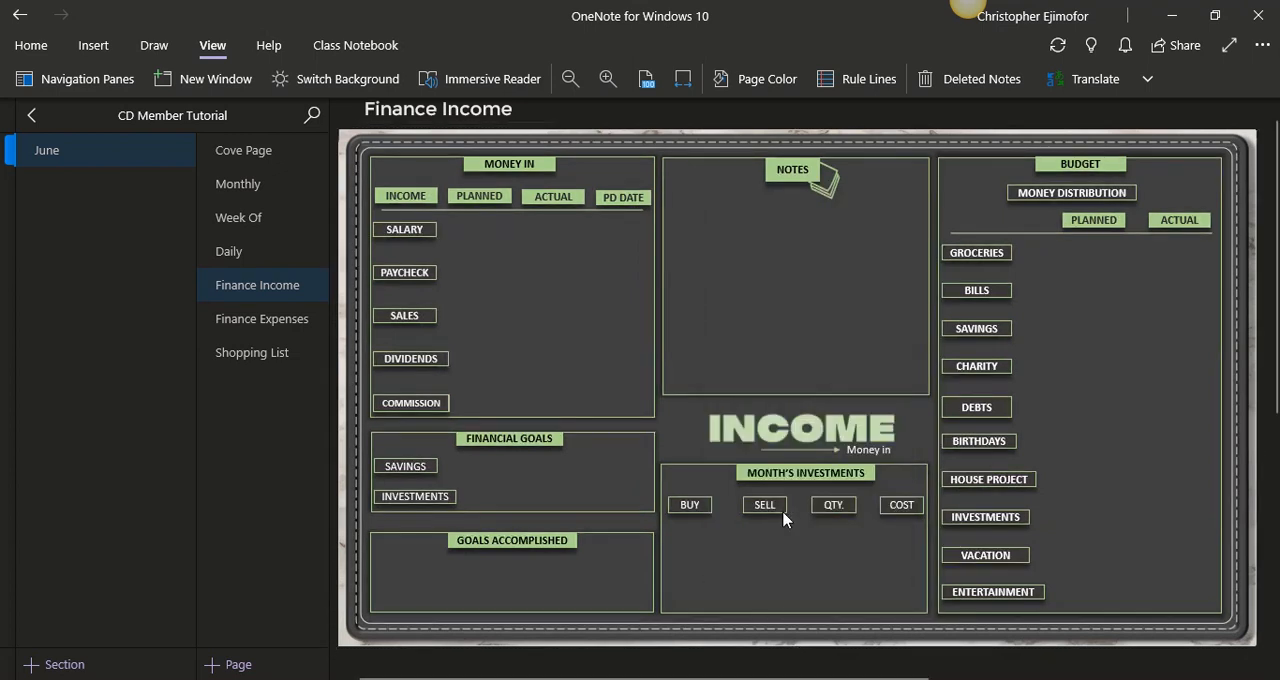
- Insert the Finances Expenses PDF from the June folder into the Finance Expenses page as a printout
{"action": "left_click", "coordinate": [230, 320]}
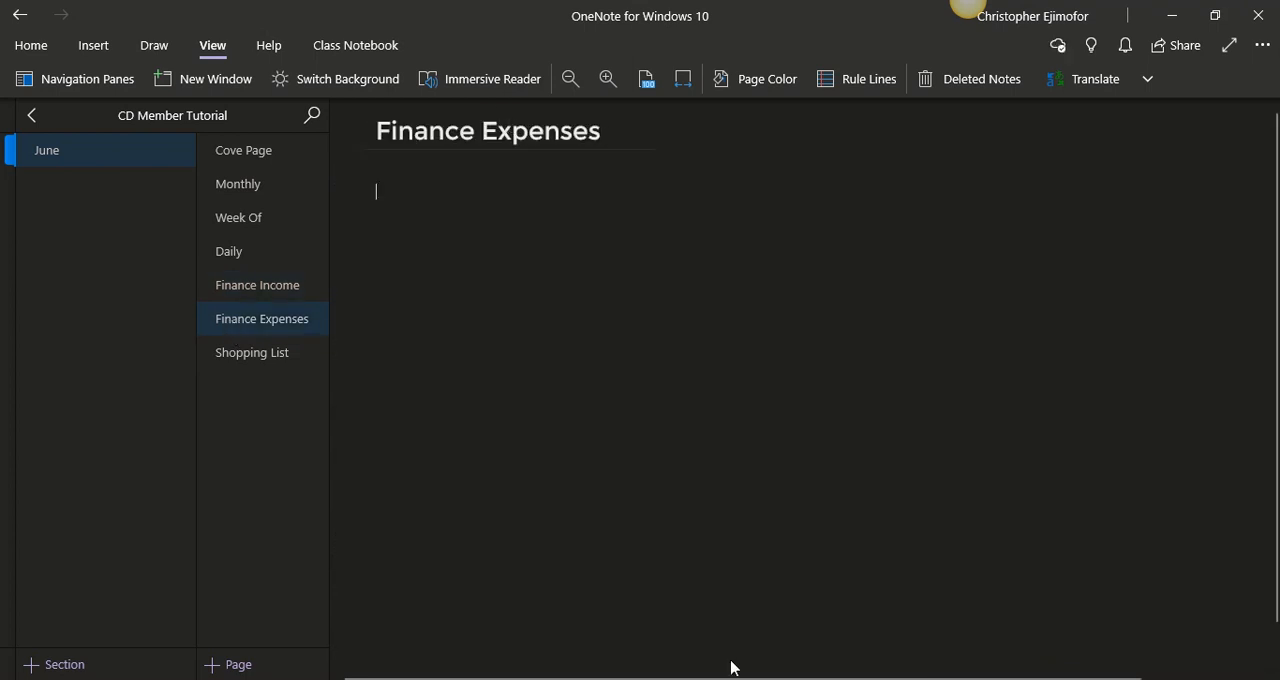
{"action": "key", "text": "alt+Tab"}
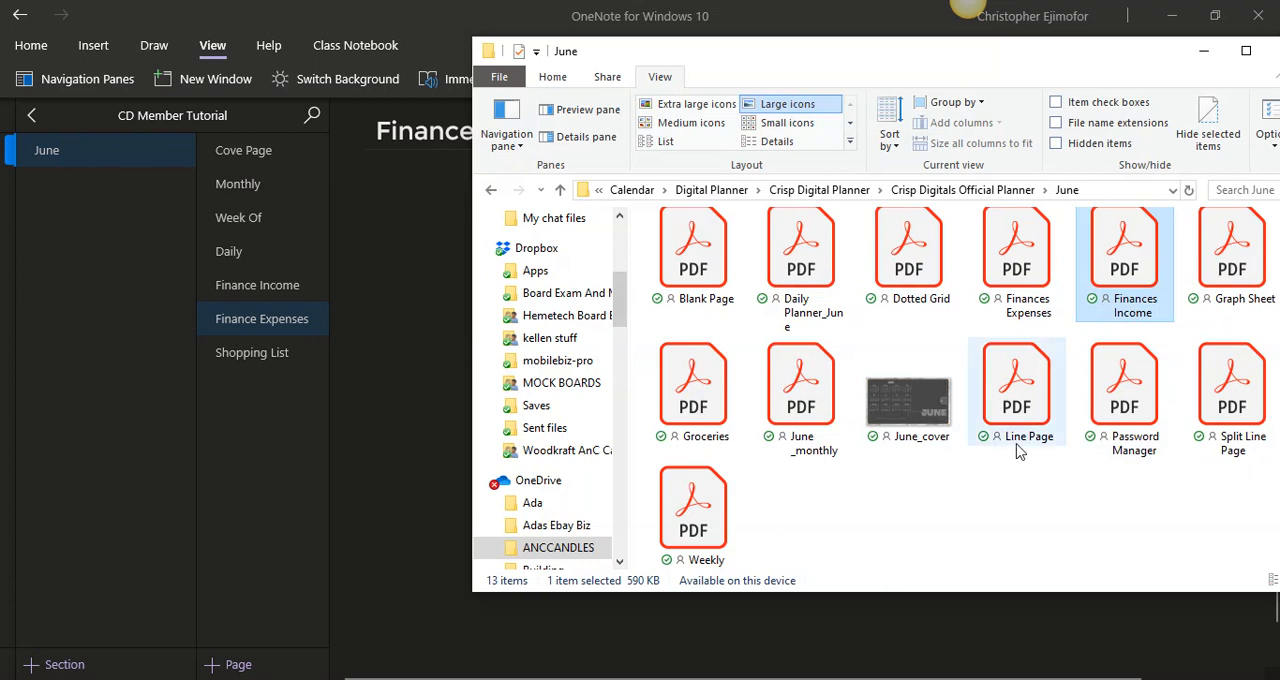
{"action": "left_click_drag", "start_coordinate": [1000, 276], "coordinate": [397, 374]}
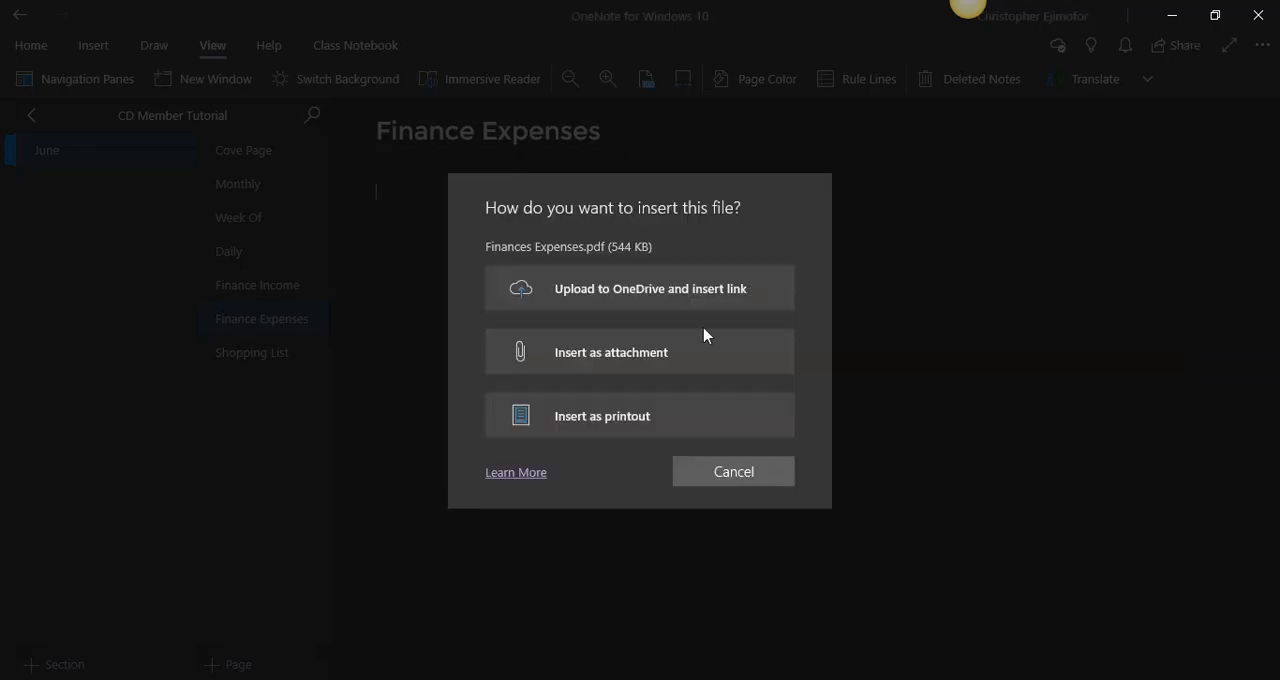
{"action": "left_click", "coordinate": [642, 414]}
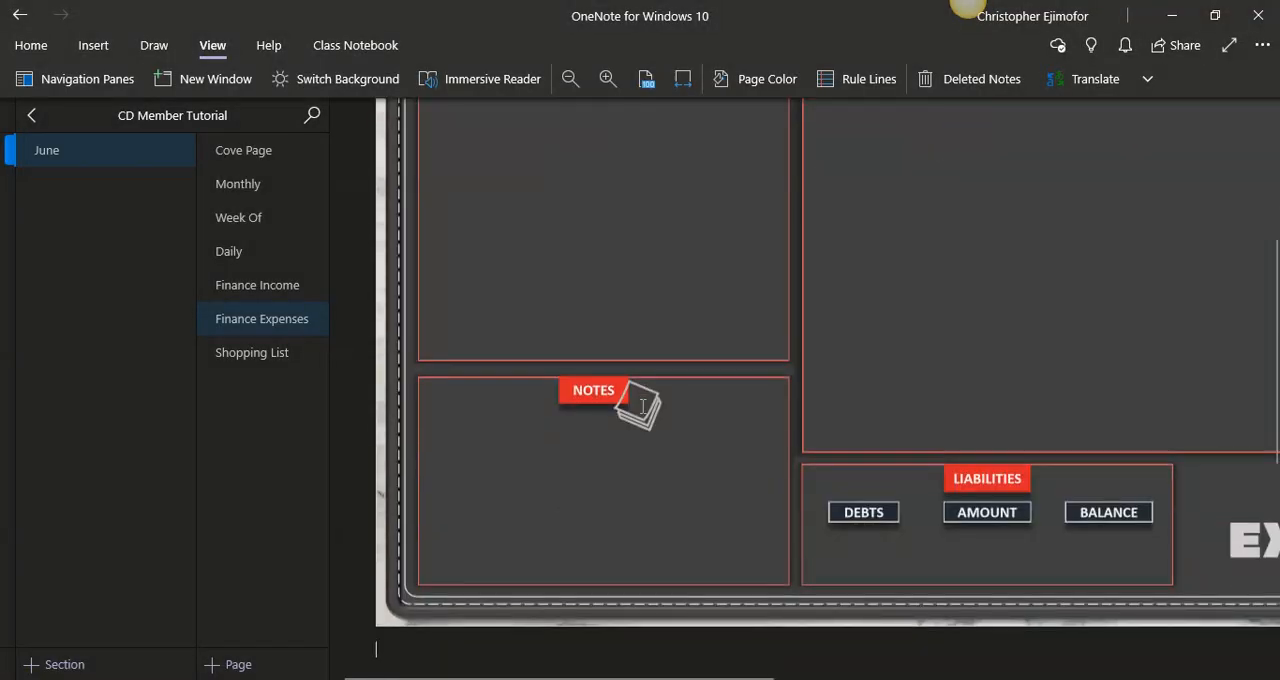
- Fit the Finance Expenses page to the window width and delete the Finances Expenses file icon above the printout
{"action": "left_click", "coordinate": [677, 88]}
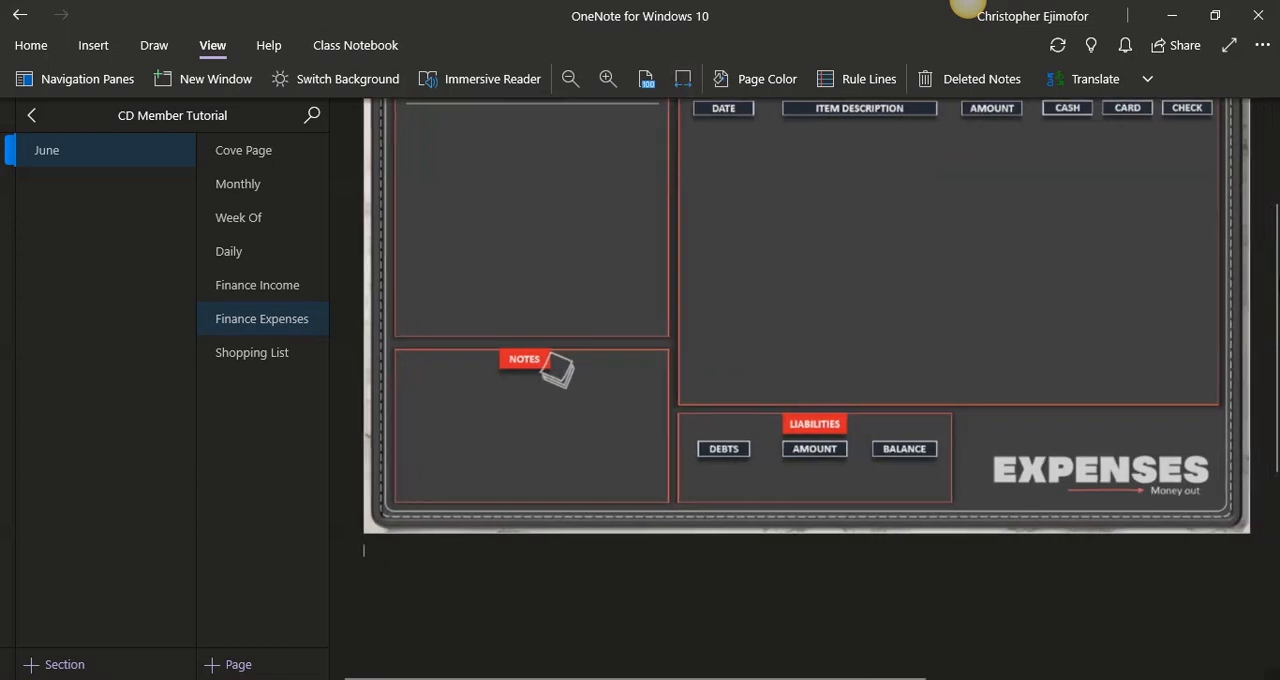
{"action": "scroll", "coordinate": [1276, 245], "scroll_direction": "up", "scroll_amount": 2}
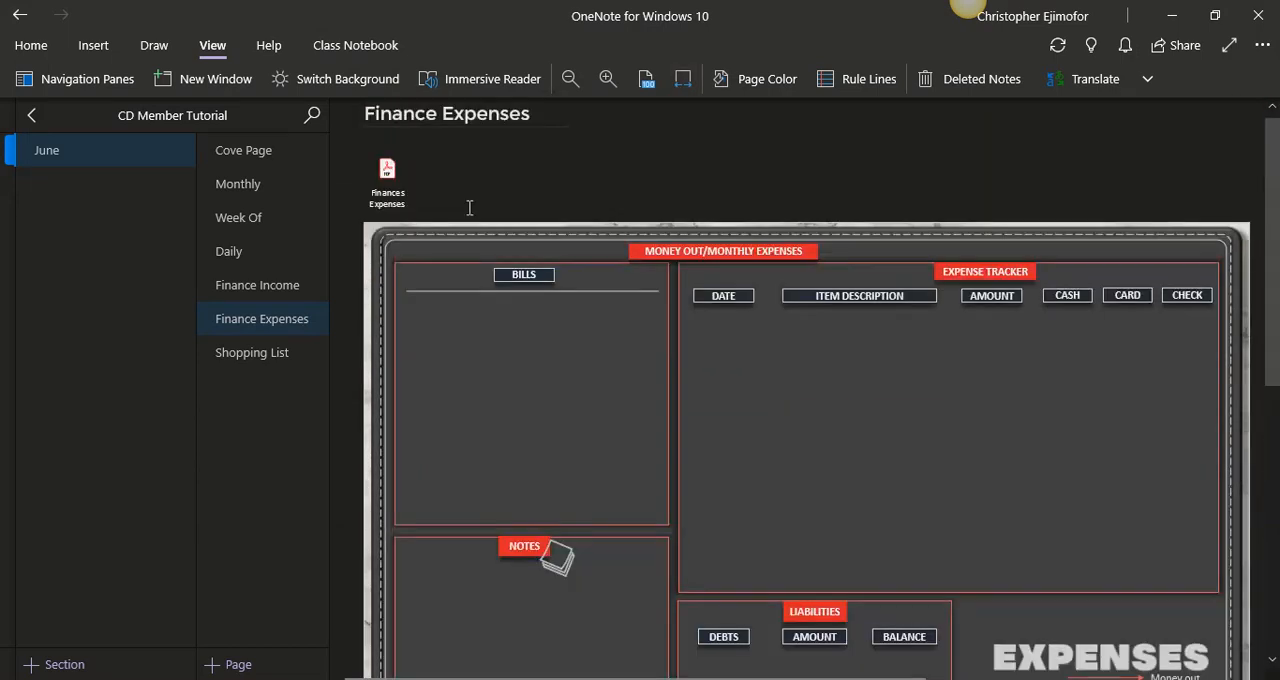
{"action": "key", "text": "Delete"}
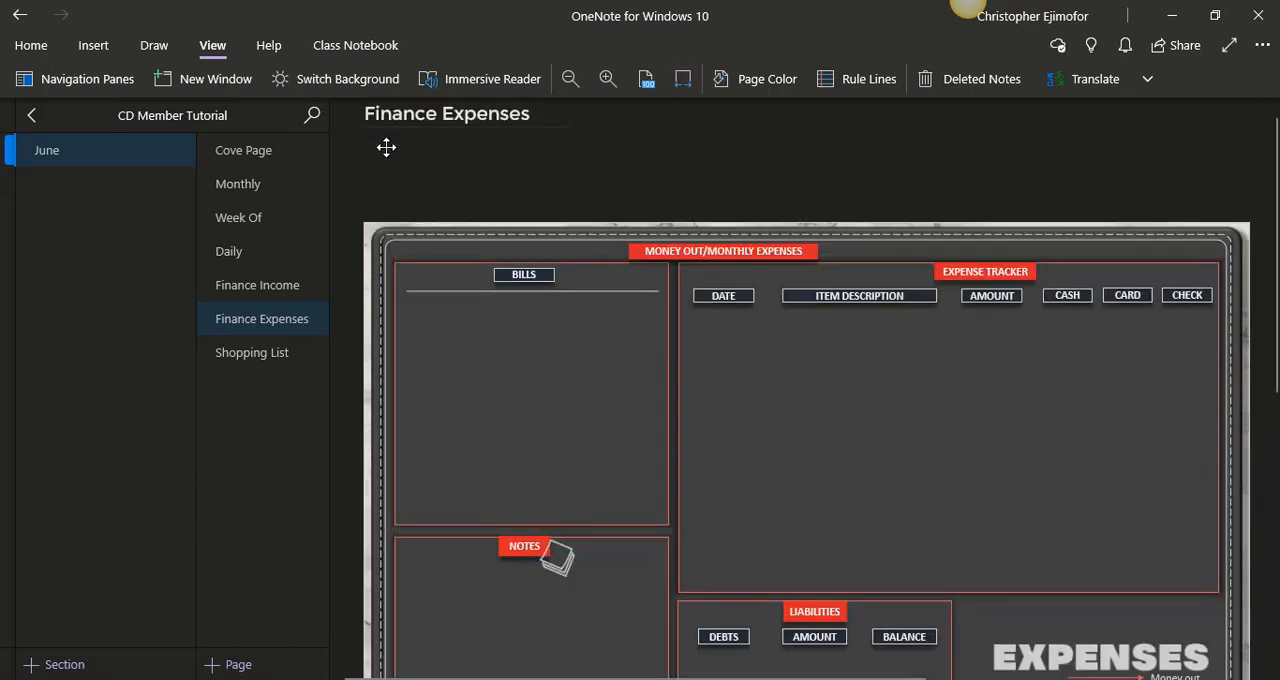
- Move the expenses printout up beneath the Finance Expenses title, enlarge it slightly to fill the page area, and set it as the background
{"action": "left_click", "coordinate": [502, 248]}
{"action": "left_click_drag", "start_coordinate": [521, 234], "coordinate": [498, 140]}
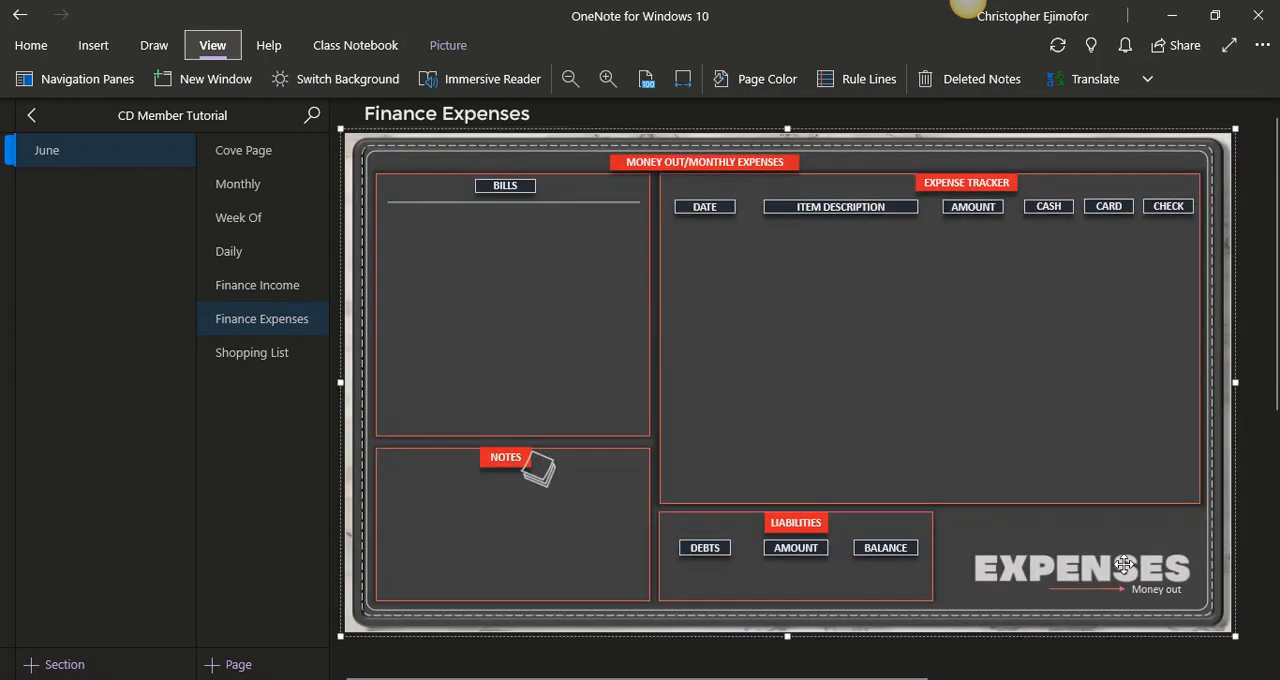
{"action": "left_click_drag", "start_coordinate": [1238, 640], "coordinate": [1272, 656]}
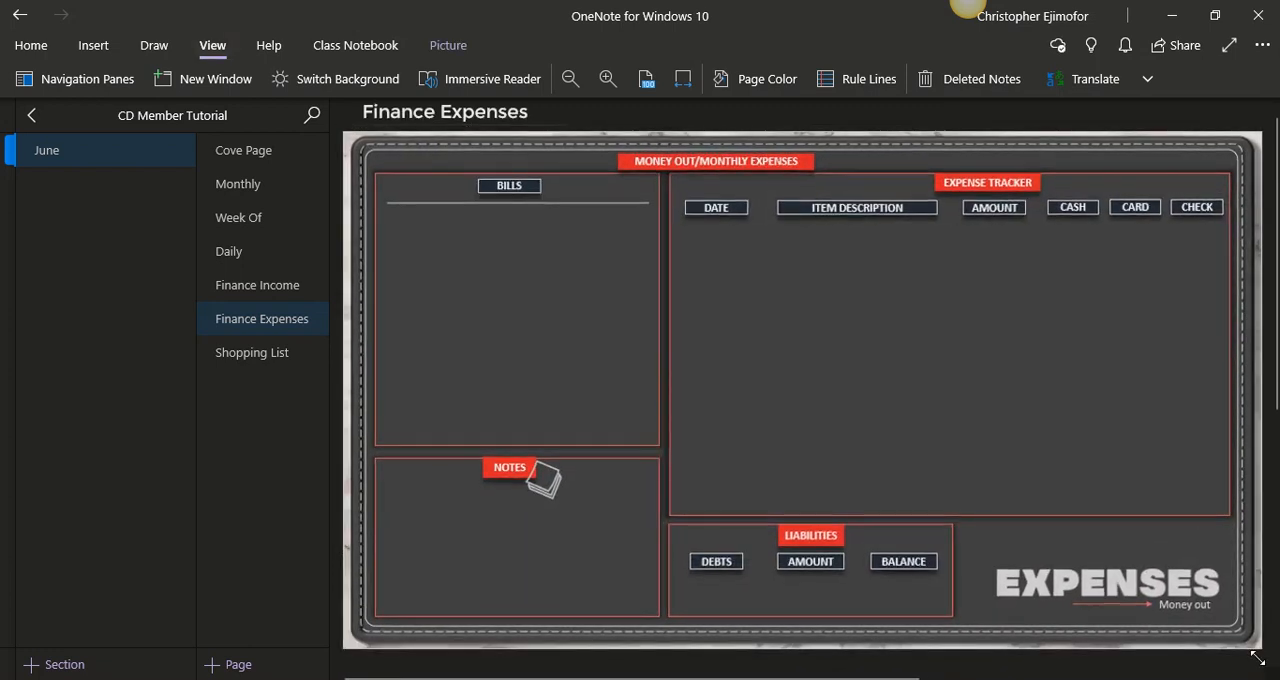
{"action": "right_click", "coordinate": [828, 178]}
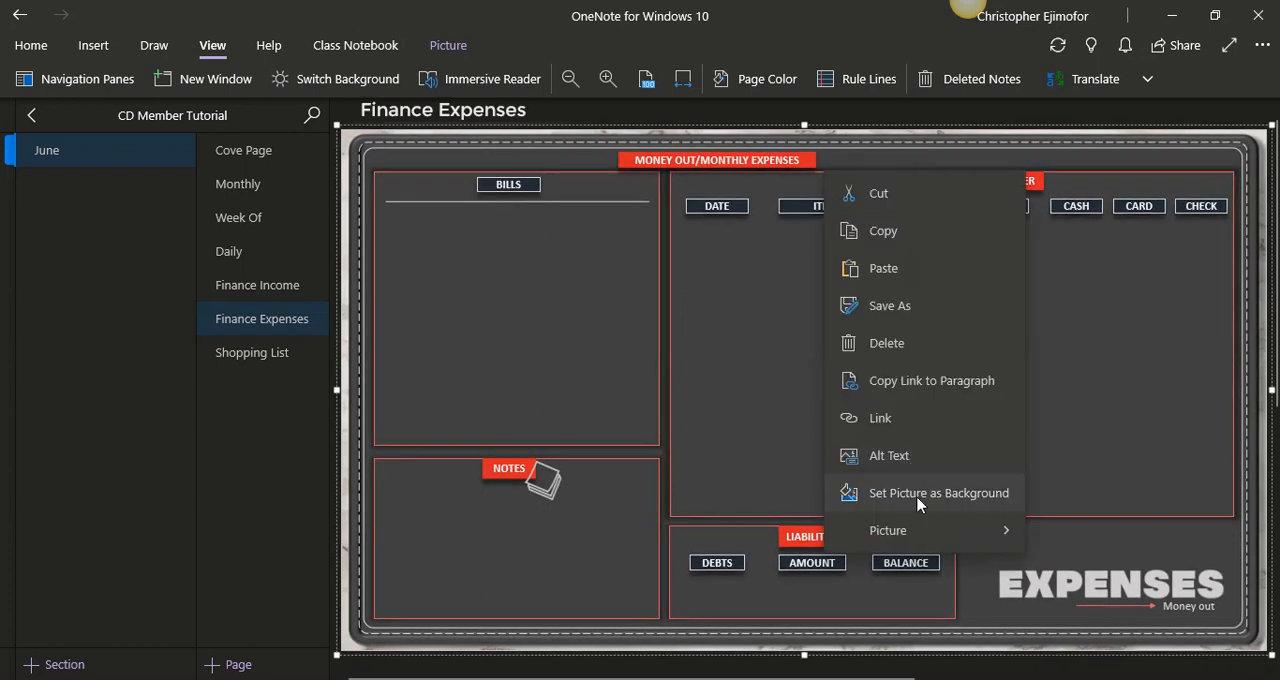
{"action": "left_click", "coordinate": [918, 495]}
- Insert the Groceries PDF from the June folder in File Explorer into the Shopping List page as a printout
{"action": "left_click", "coordinate": [290, 358]}
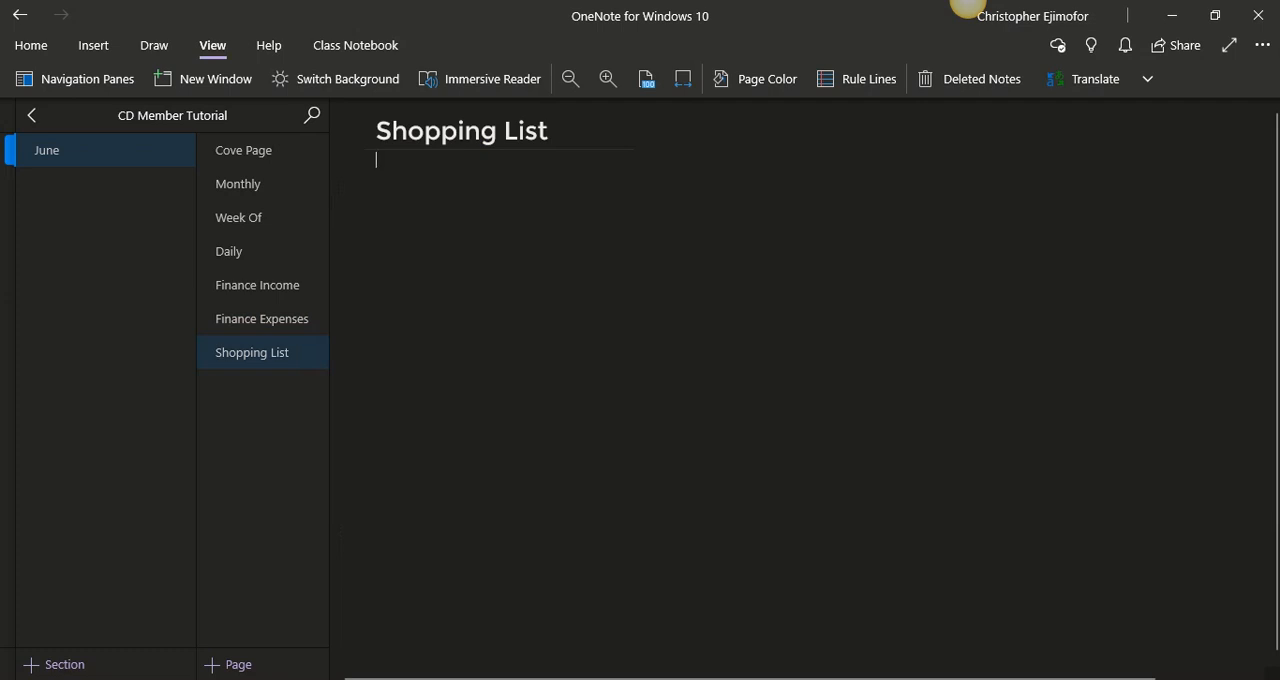
{"action": "key", "text": "alt+Tab"}
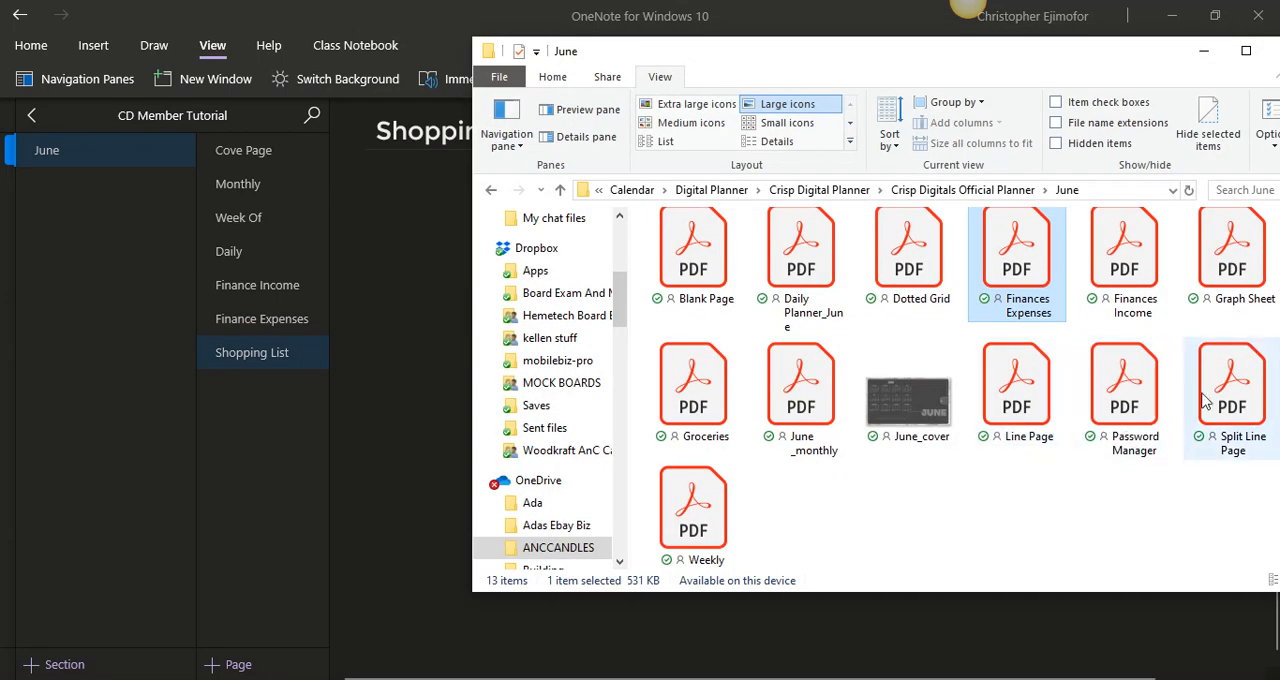
{"action": "left_click", "coordinate": [928, 524]}
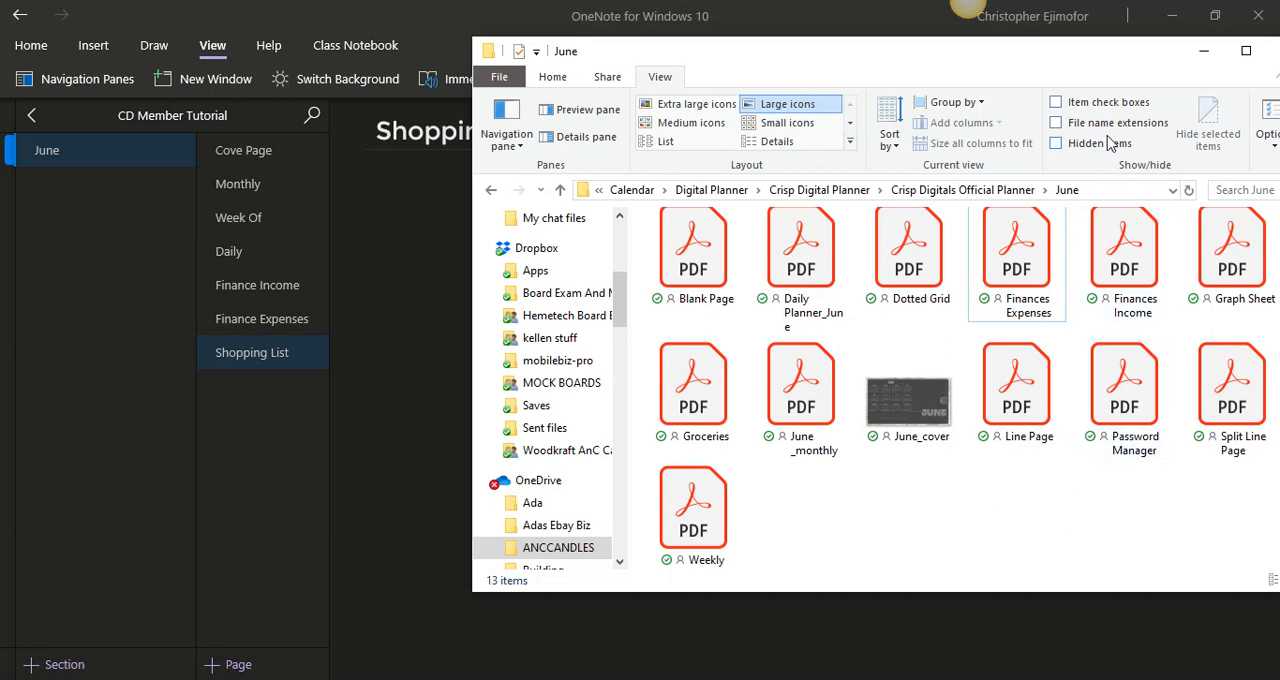
{"action": "left_click_drag", "start_coordinate": [1073, 53], "coordinate": [957, 78]}
{"action": "mouse_move", "coordinate": [1188, 325]}
{"action": "left_mouse_down"}
{"action": "mouse_move", "coordinate": [1188, 301]}
{"action": "mouse_move", "coordinate": [1188, 313]}
{"action": "left_mouse_up"}
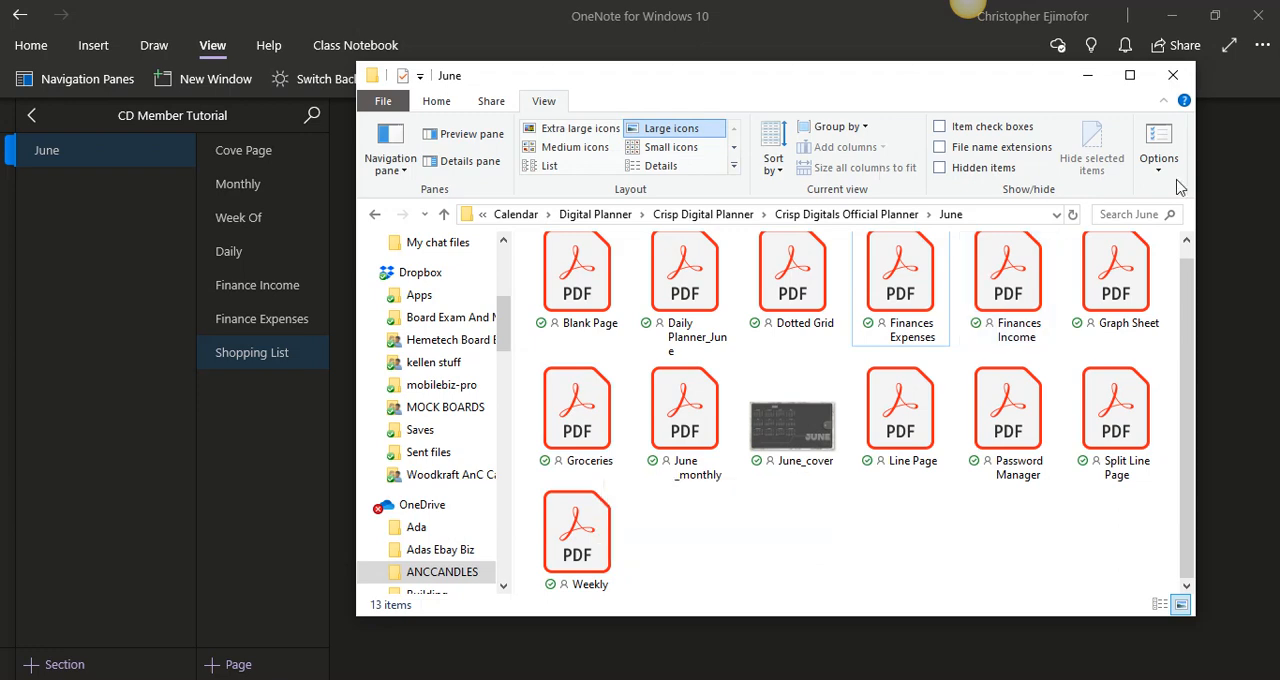
{"action": "left_click_drag", "start_coordinate": [1195, 209], "coordinate": [1117, 209]}
{"action": "left_click_drag", "start_coordinate": [890, 76], "coordinate": [1106, 93]}
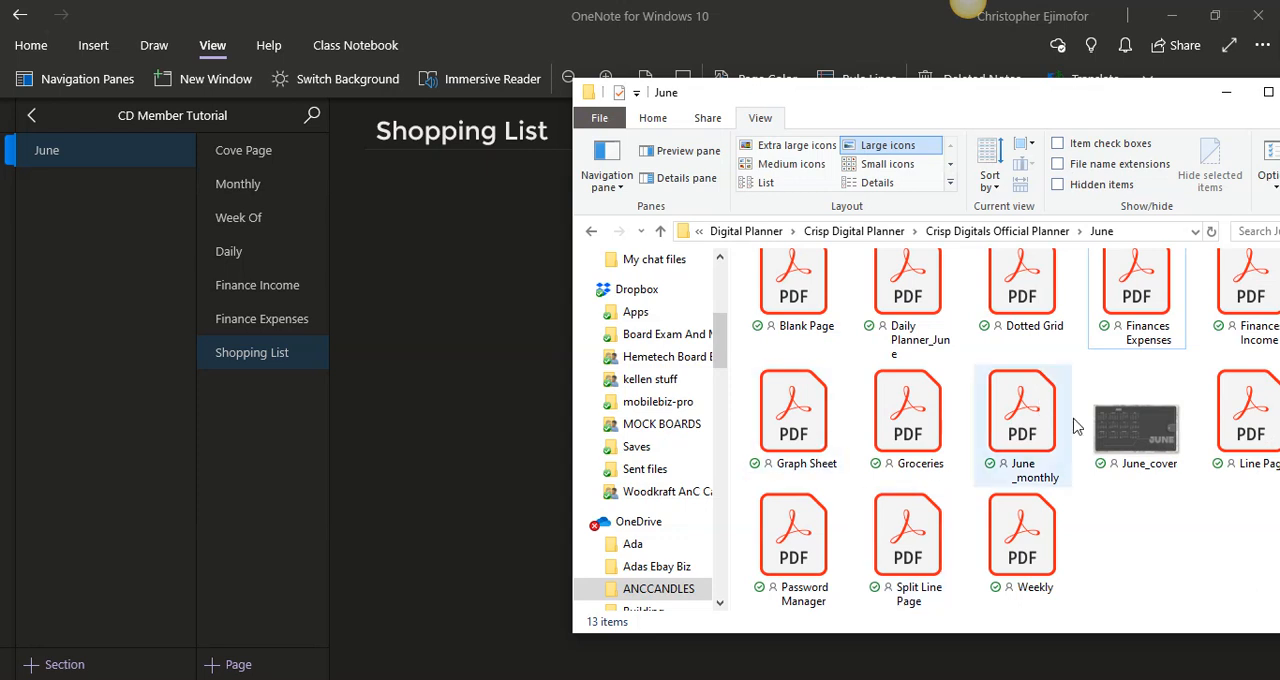
{"action": "left_click_drag", "start_coordinate": [907, 425], "coordinate": [488, 348]}
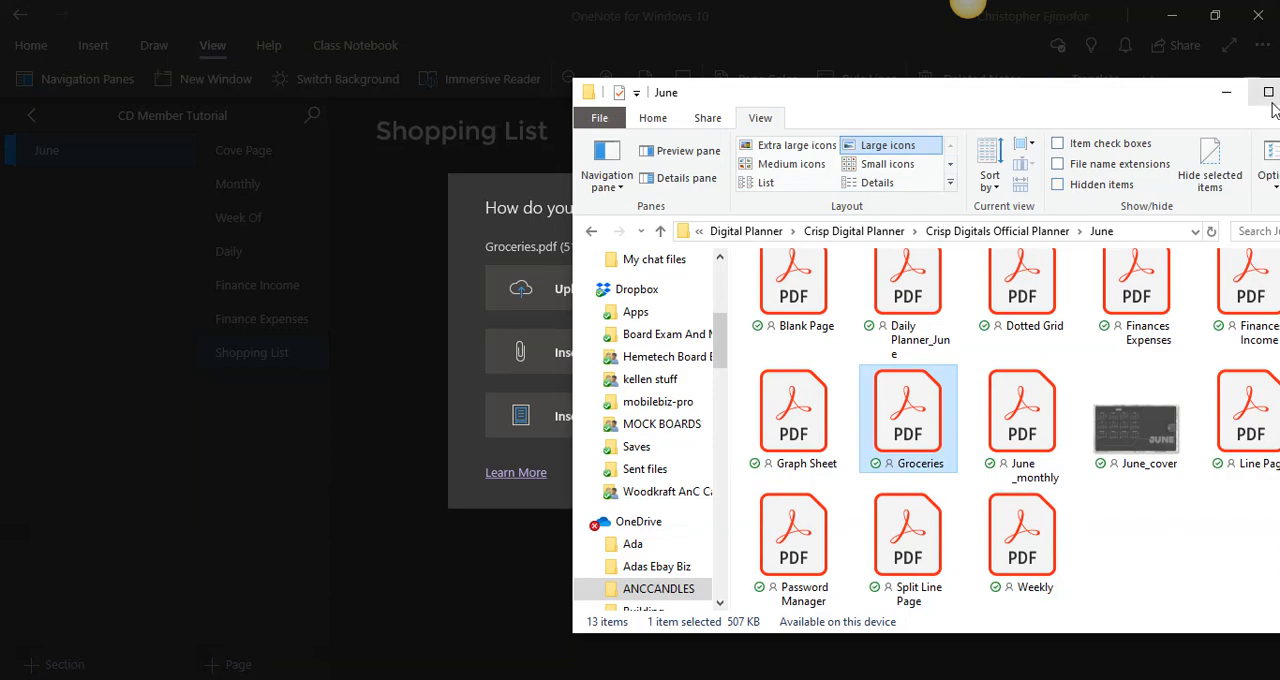
{"action": "left_click", "coordinate": [1226, 92]}
{"action": "left_click", "coordinate": [678, 406]}
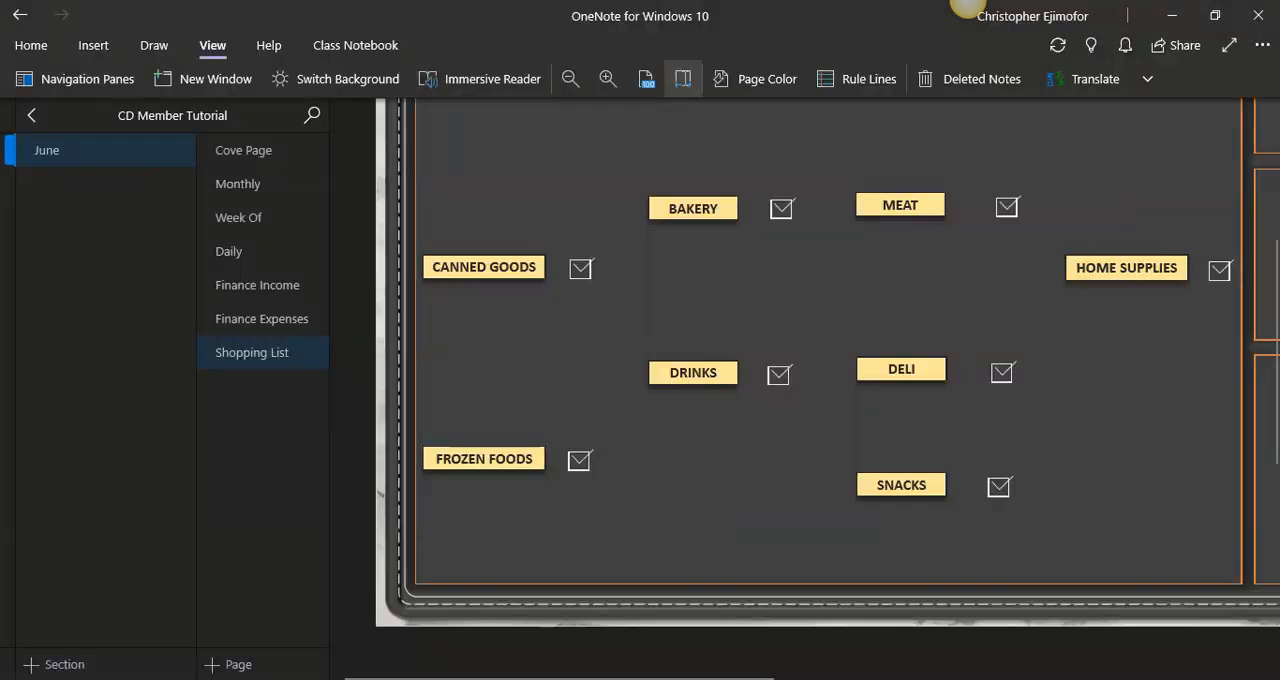
- Fit the Shopping List page to the window width and delete the Groceries file icon above the printout
{"action": "left_click", "coordinate": [683, 79]}
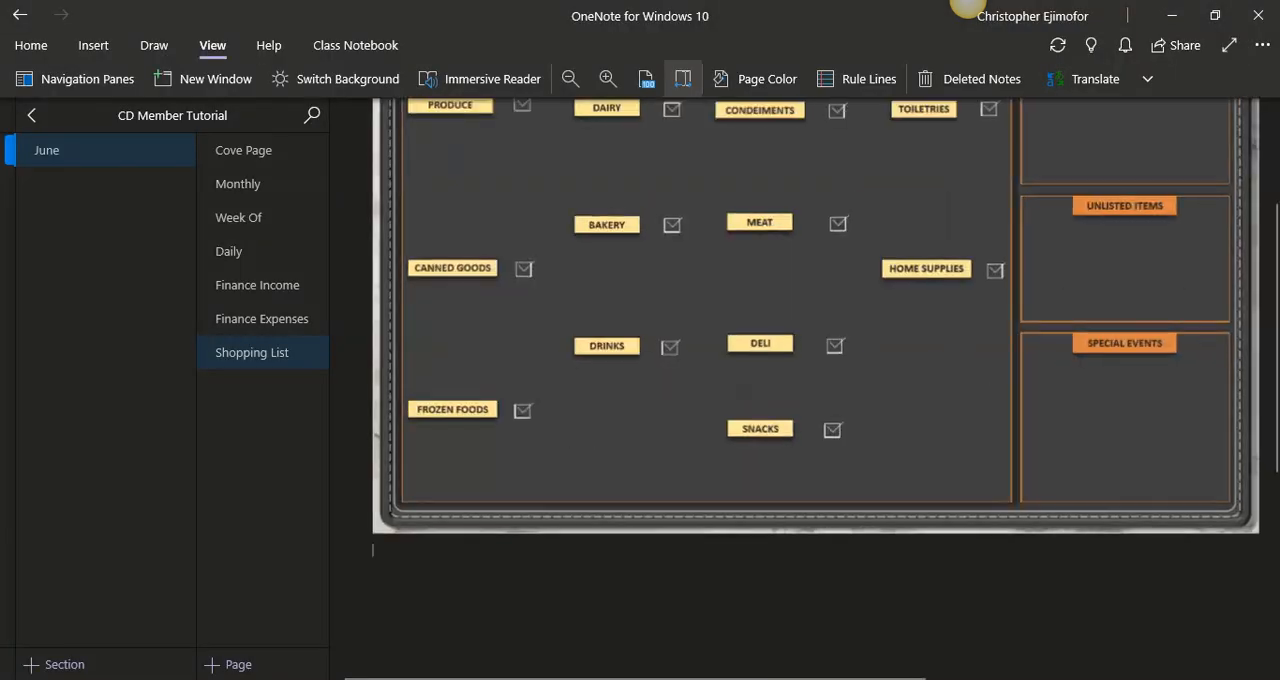
{"action": "left_click_drag", "start_coordinate": [1277, 304], "coordinate": [1277, 194]}
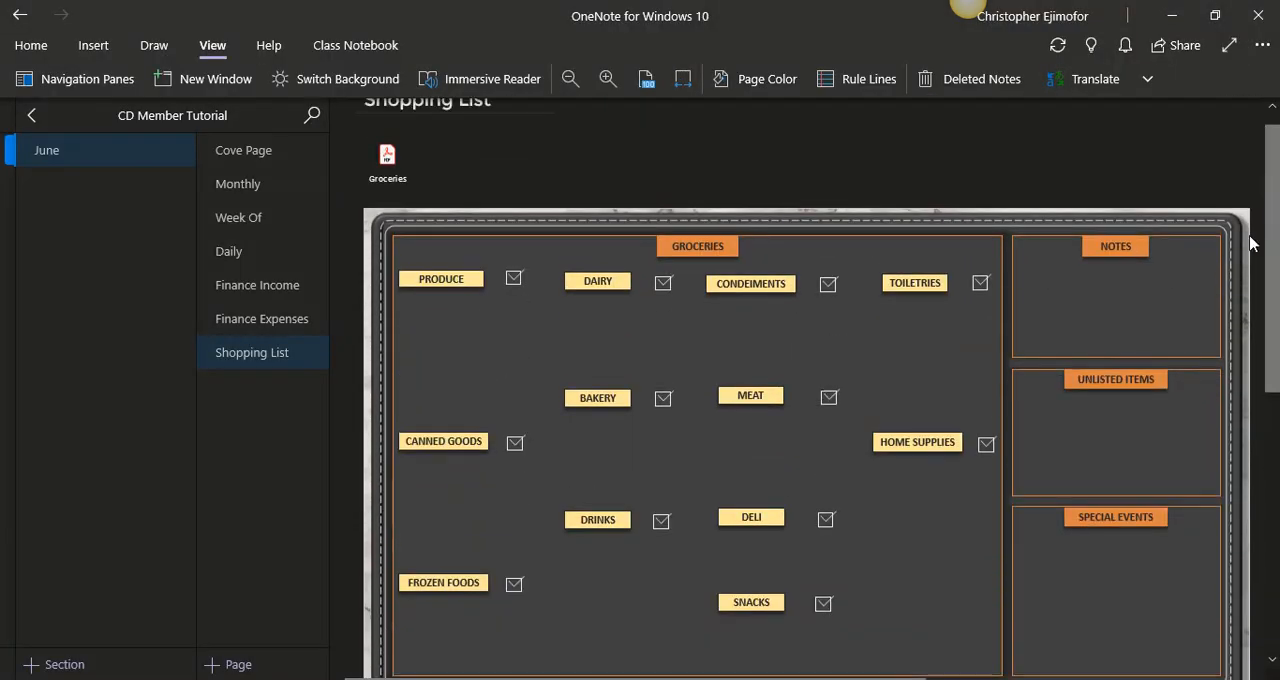
{"action": "left_click", "coordinate": [396, 132]}
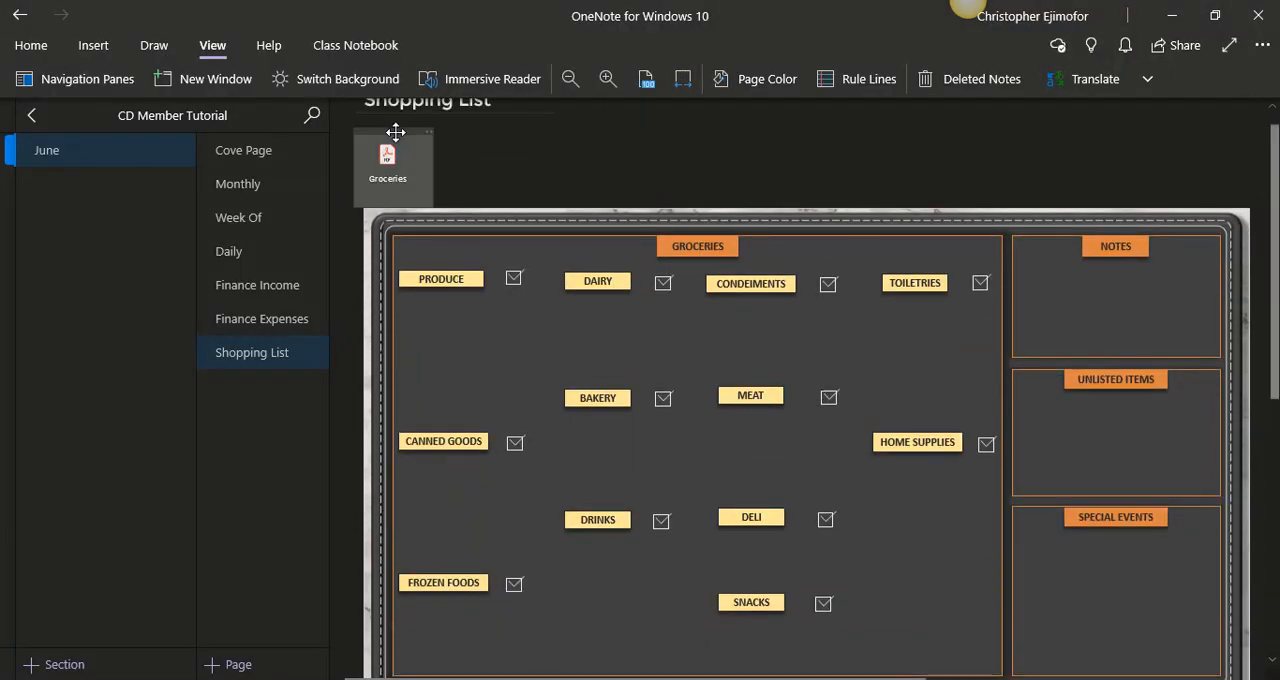
{"action": "key", "text": "Delete"}
- Move the groceries printout up beneath the Shopping List title, enlarge it slightly to fill the page area, and set it as the background
{"action": "left_click", "coordinate": [593, 227]}
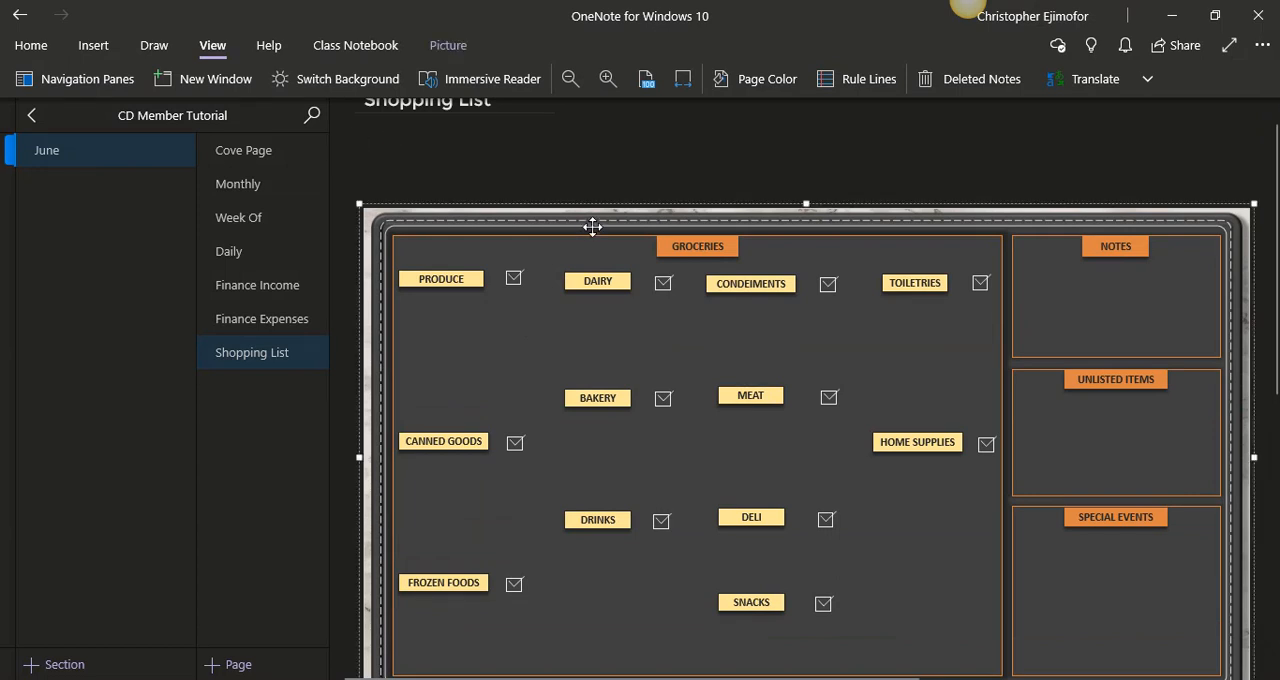
{"action": "left_click_drag", "start_coordinate": [593, 227], "coordinate": [573, 143]}
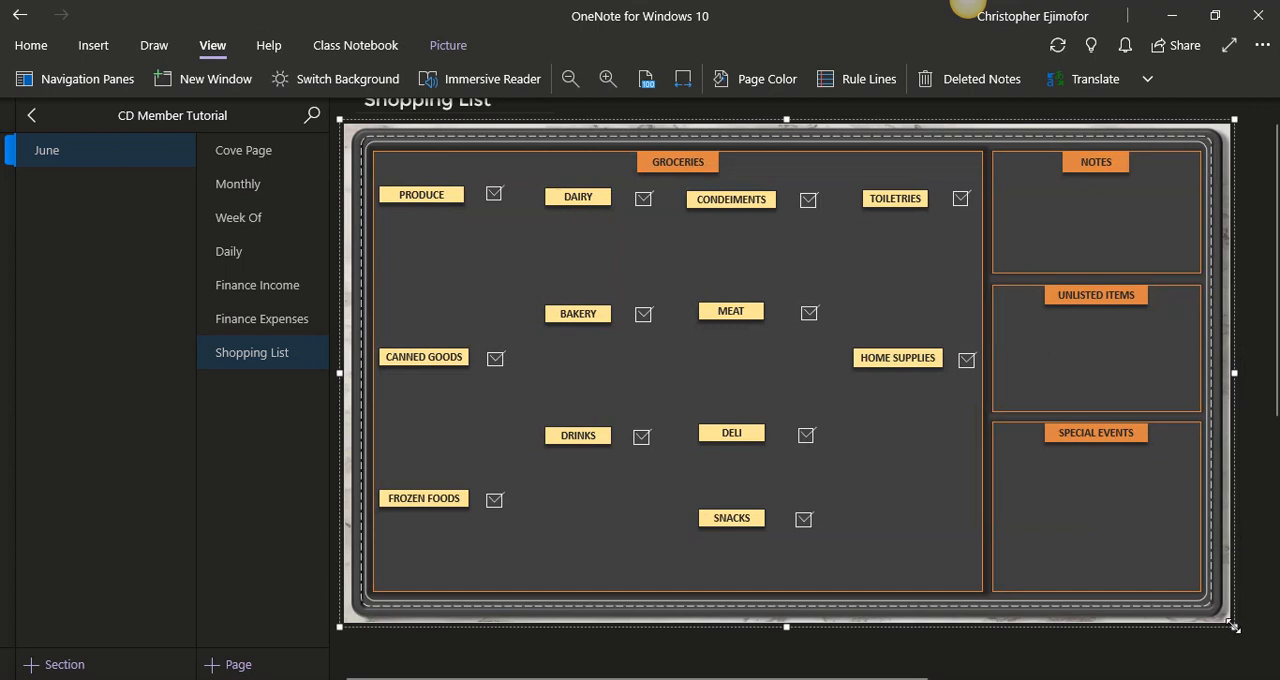
{"action": "left_click_drag", "start_coordinate": [1234, 626], "coordinate": [1260, 650]}
{"action": "right_click", "coordinate": [866, 249]}
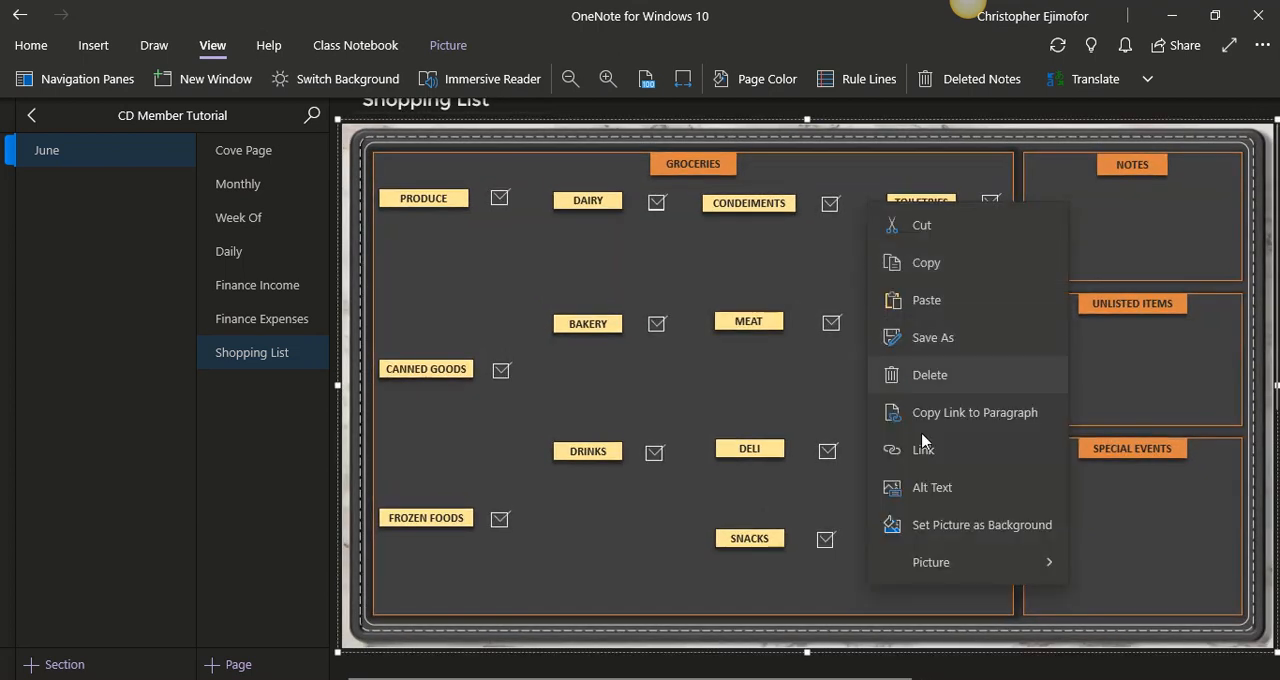
{"action": "left_click", "coordinate": [941, 524]}
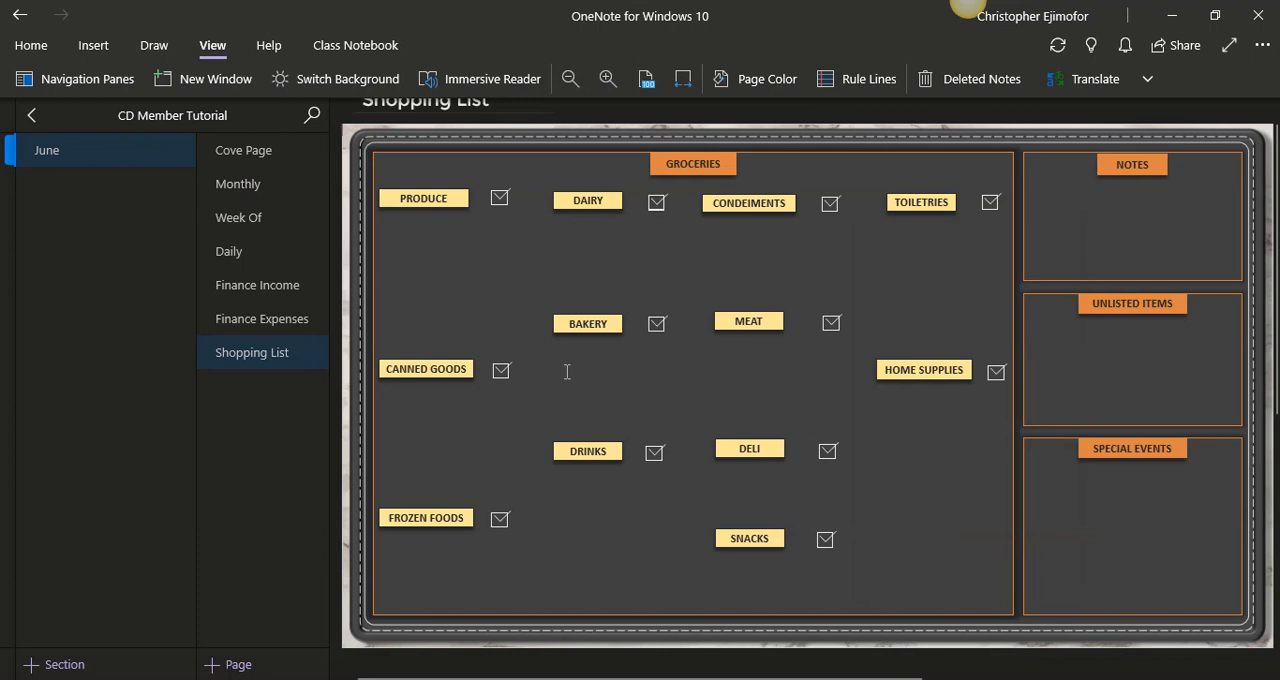
- Examine the contents of the Crisp Digitals Official Planner folder and its Editable Files and June subfolders in File Explorer
{"action": "mouse_move", "coordinate": [562, 679]}
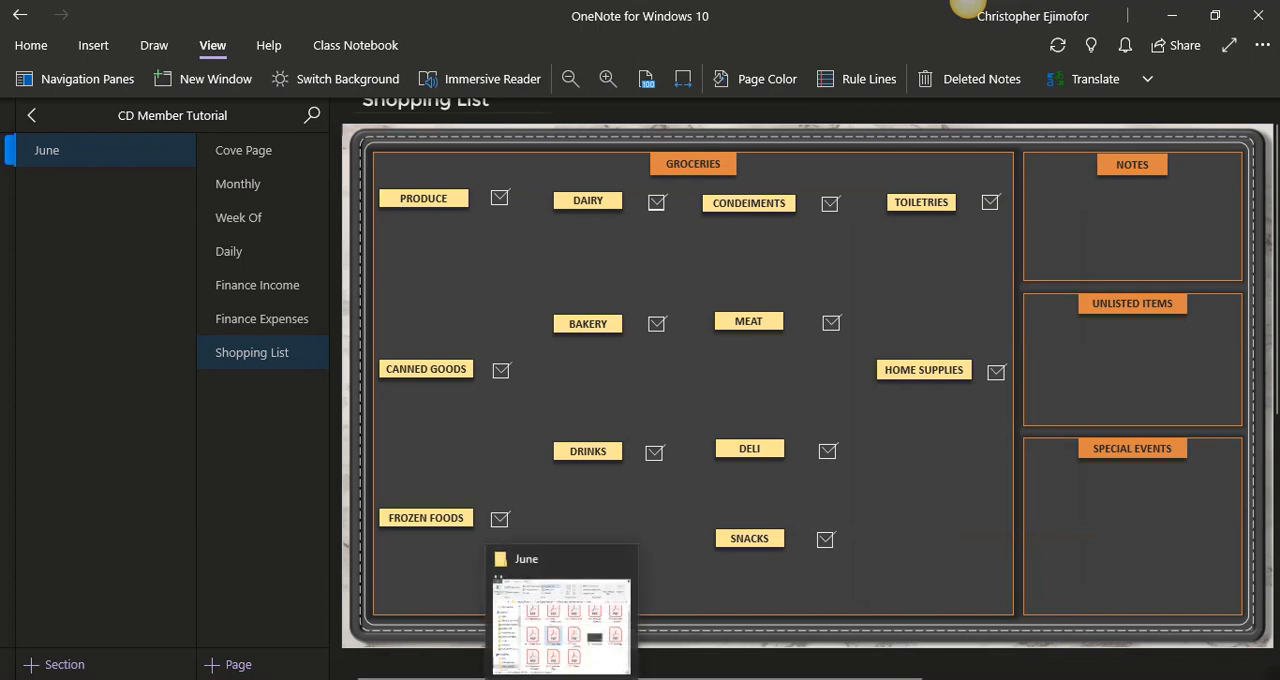
{"action": "mouse_move", "coordinate": [519, 600]}
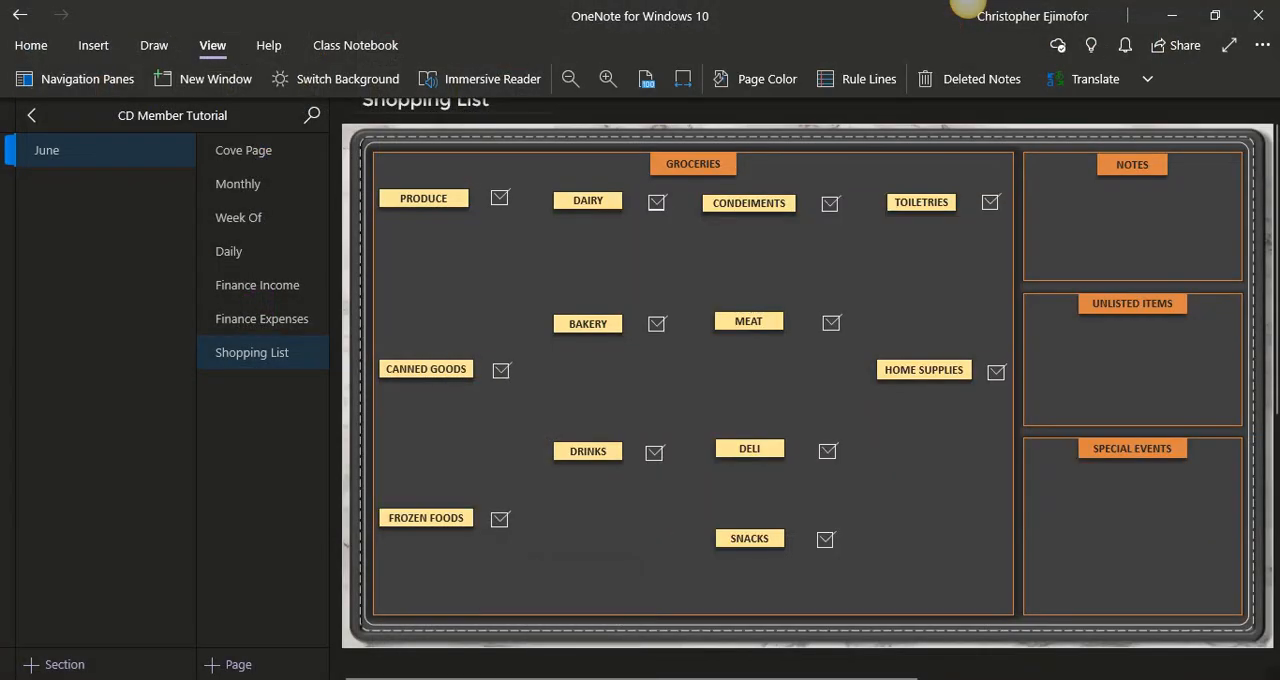
{"action": "left_click", "coordinate": [568, 610]}
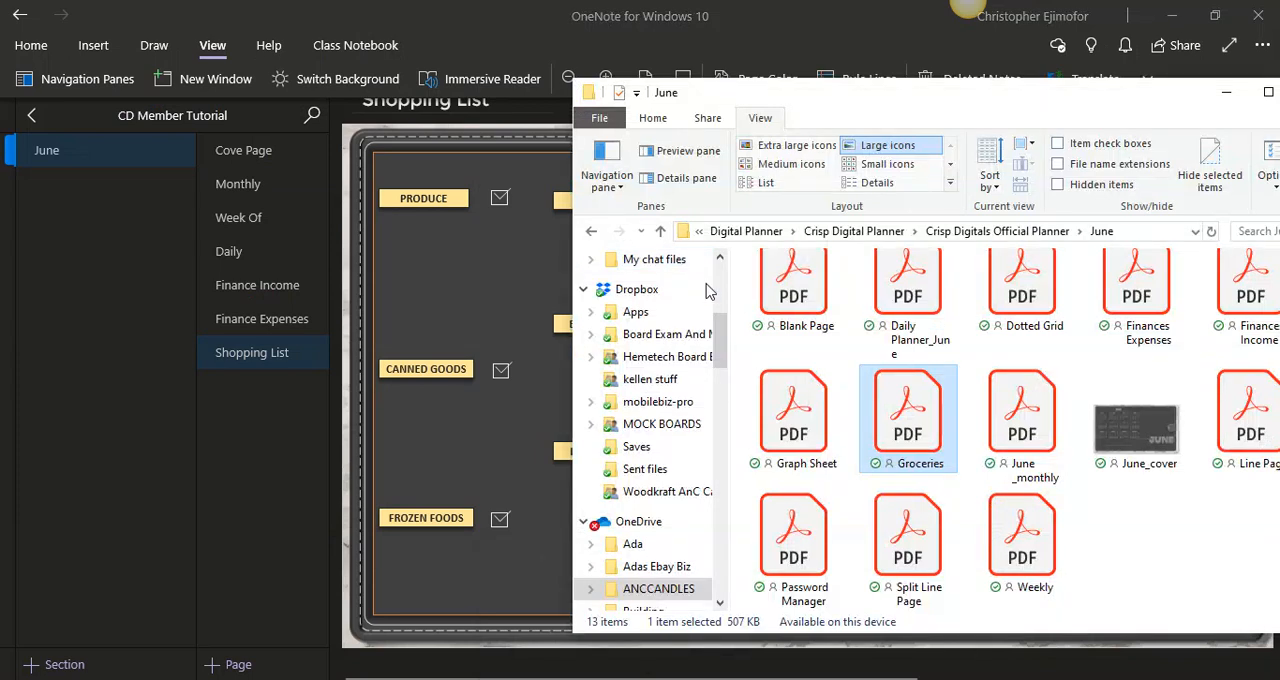
{"action": "scroll", "coordinate": [710, 280], "scroll_direction": "up", "scroll_amount": 5}
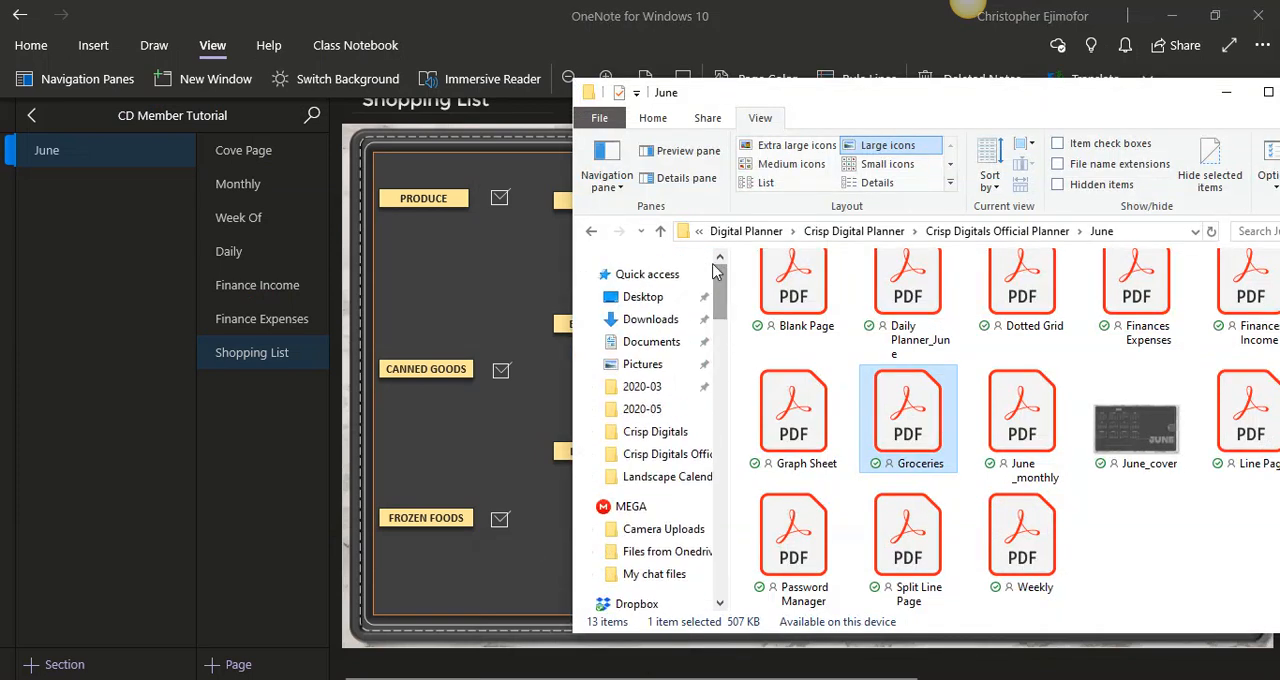
{"action": "left_click", "coordinate": [661, 231]}
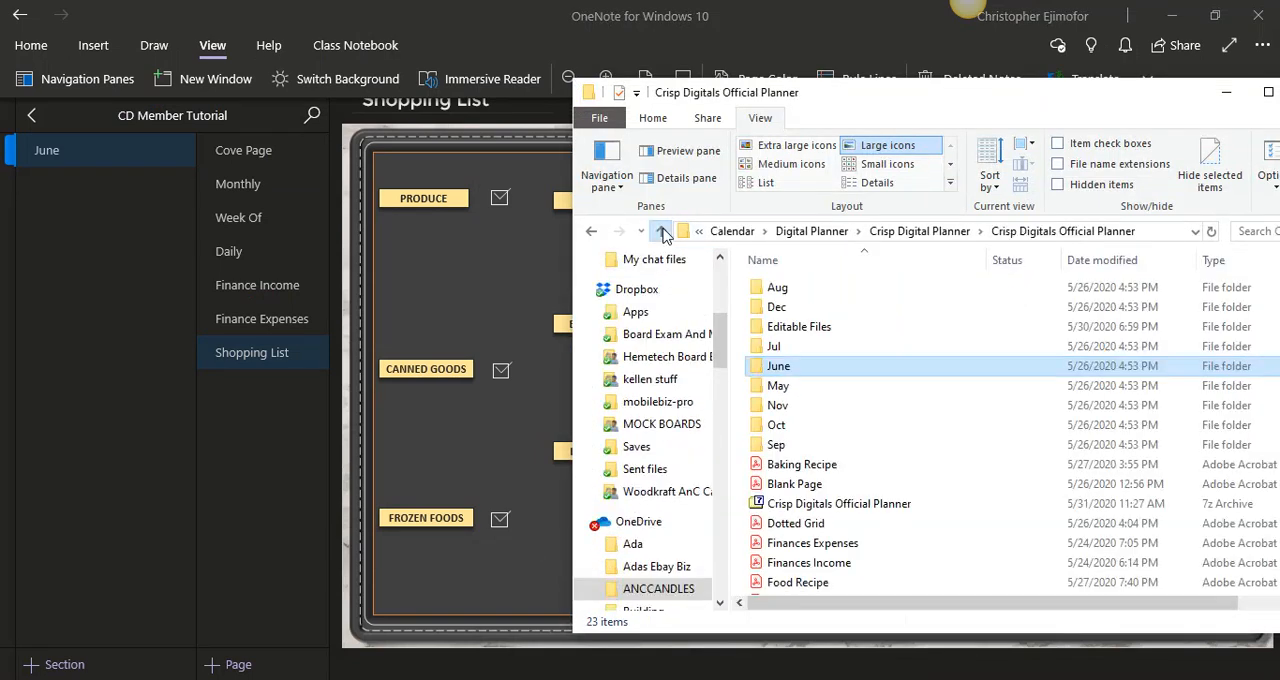
{"action": "double_click", "coordinate": [800, 330]}
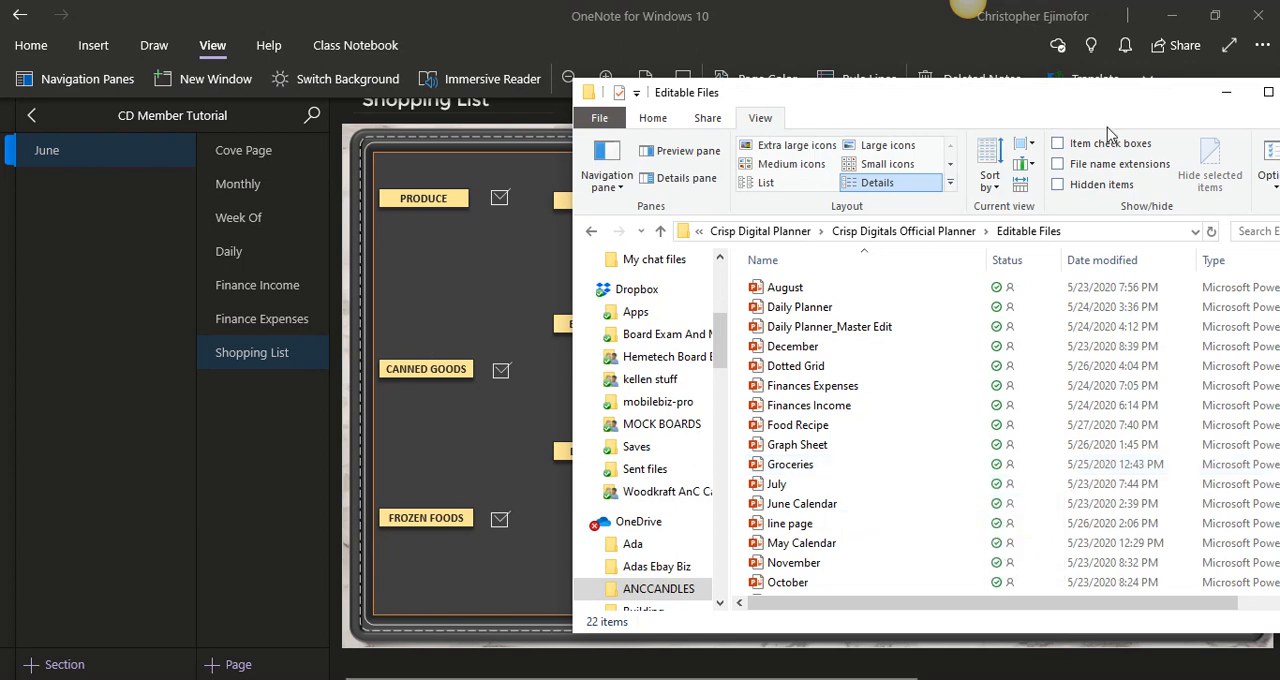
{"action": "left_click", "coordinate": [662, 231]}
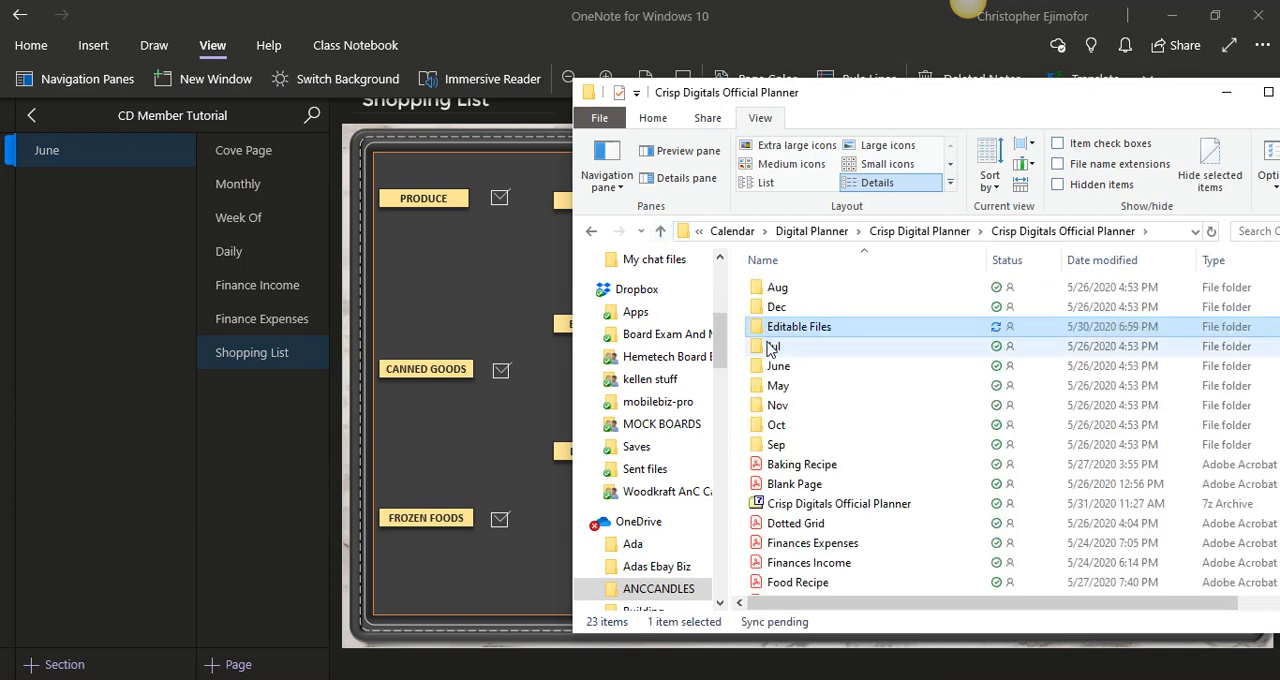
{"action": "double_click", "coordinate": [778, 366]}
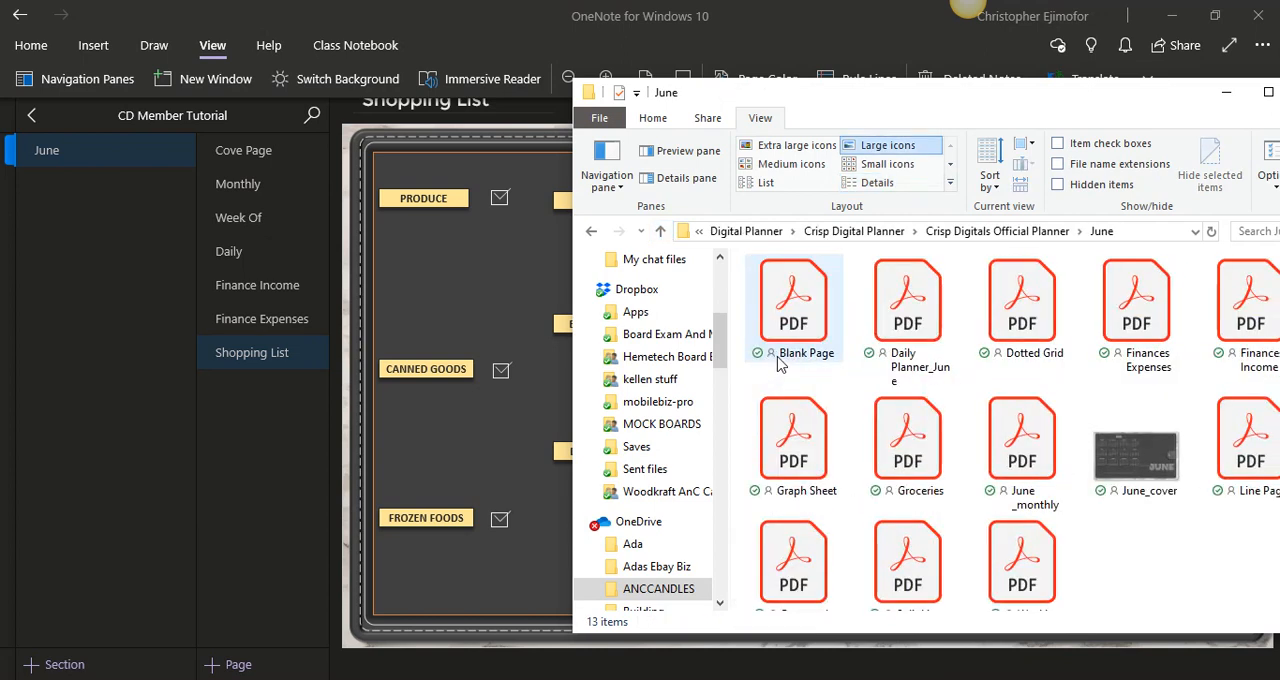
{"action": "left_click", "coordinate": [1226, 96]}
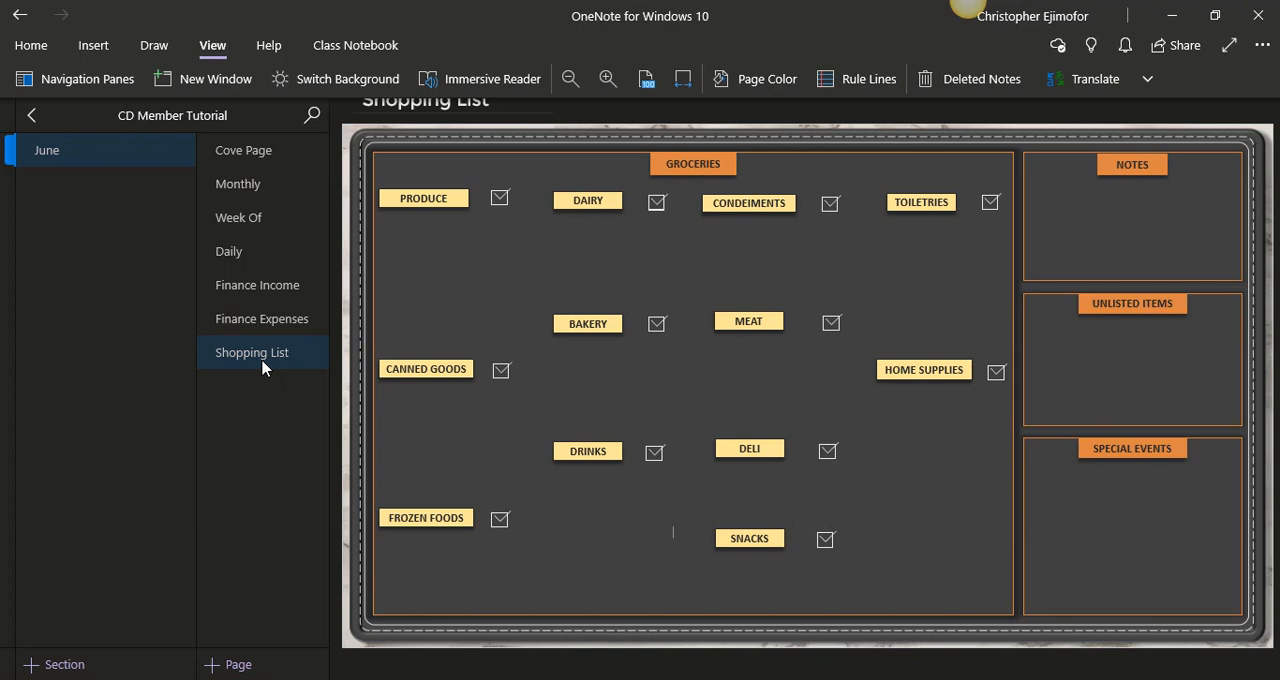
- Set the Week Of page as the default template for new pages in the June section
{"action": "left_click", "coordinate": [240, 231]}
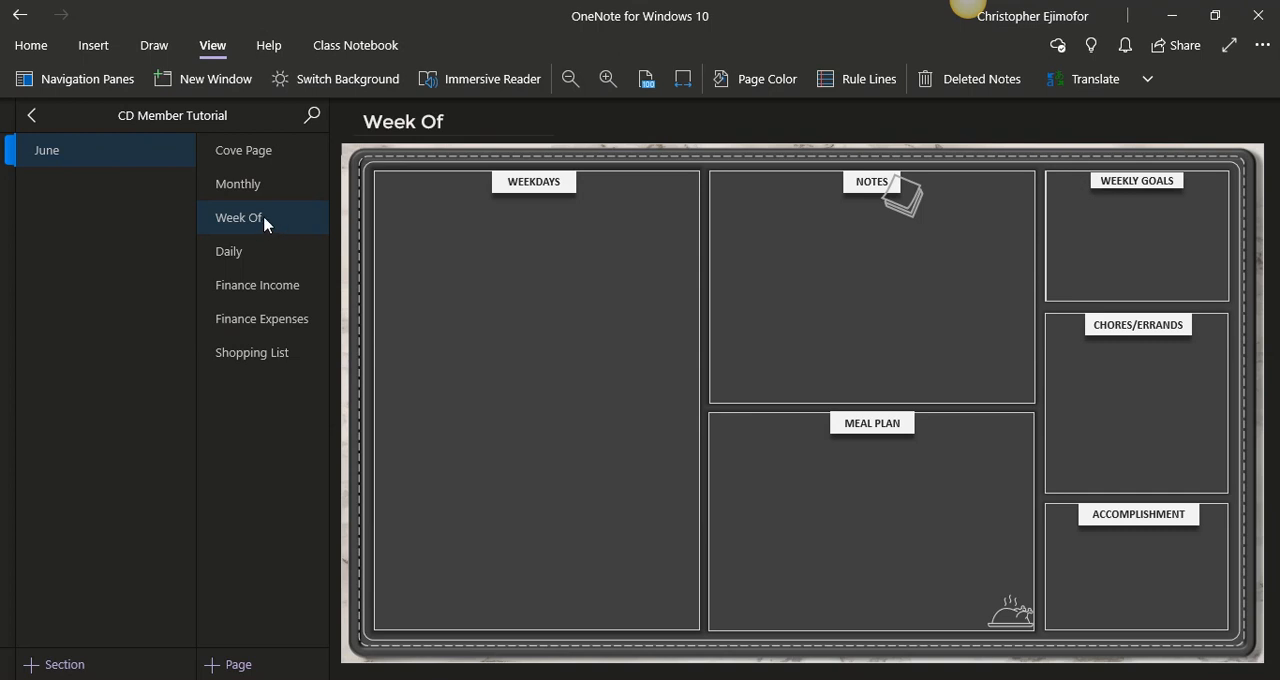
{"action": "right_click", "coordinate": [265, 224]}
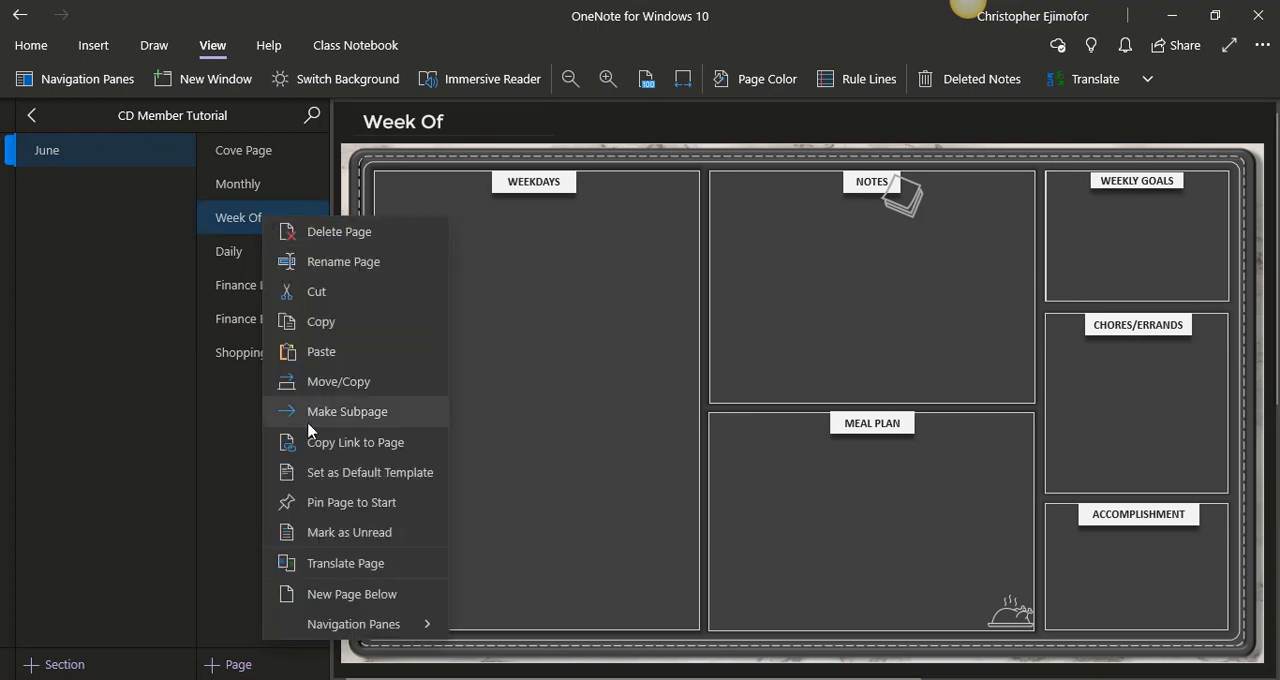
{"action": "left_click", "coordinate": [320, 487]}
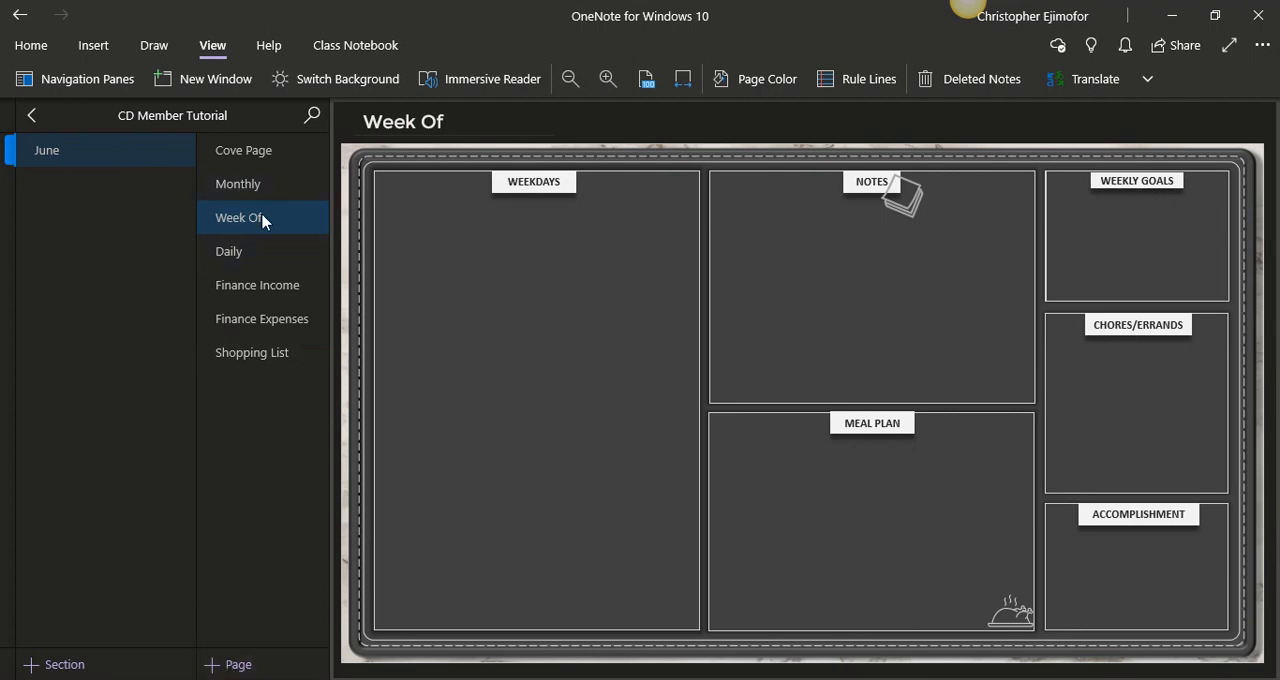
- Add four more Week Of pages to the June section from the default template
{"action": "left_click", "coordinate": [250, 664]}
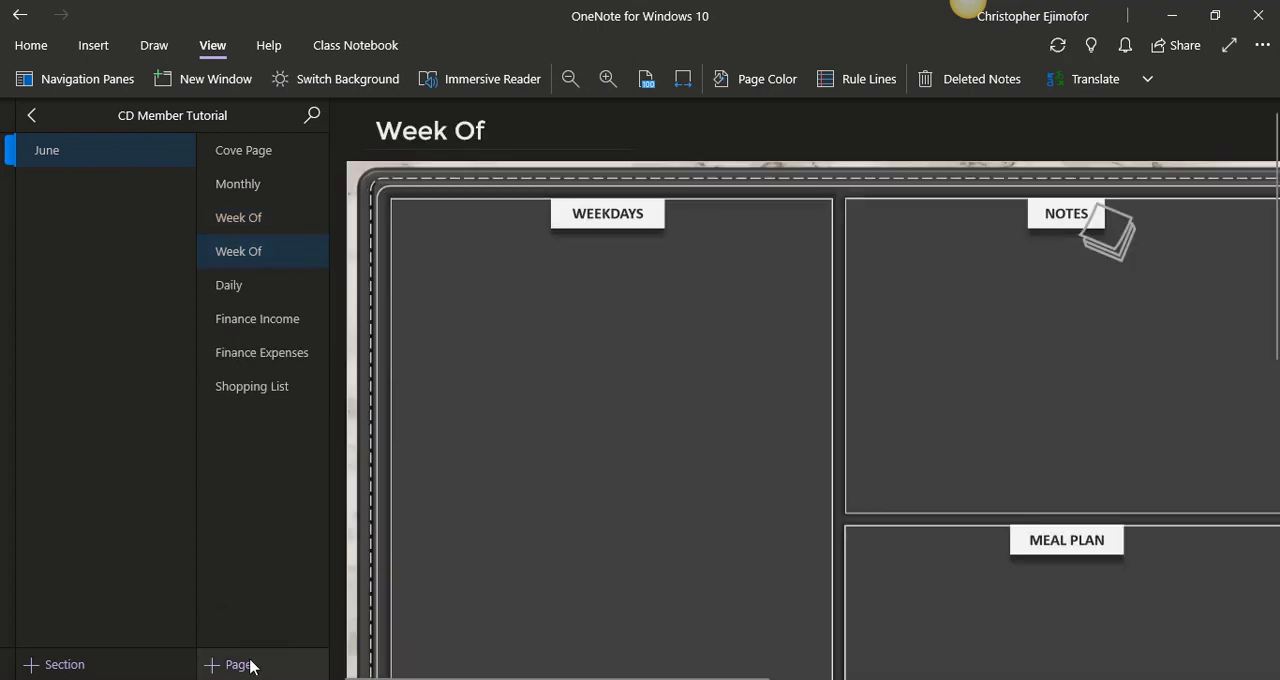
{"action": "left_click", "coordinate": [250, 664]}
{"action": "left_click", "coordinate": [250, 664]}
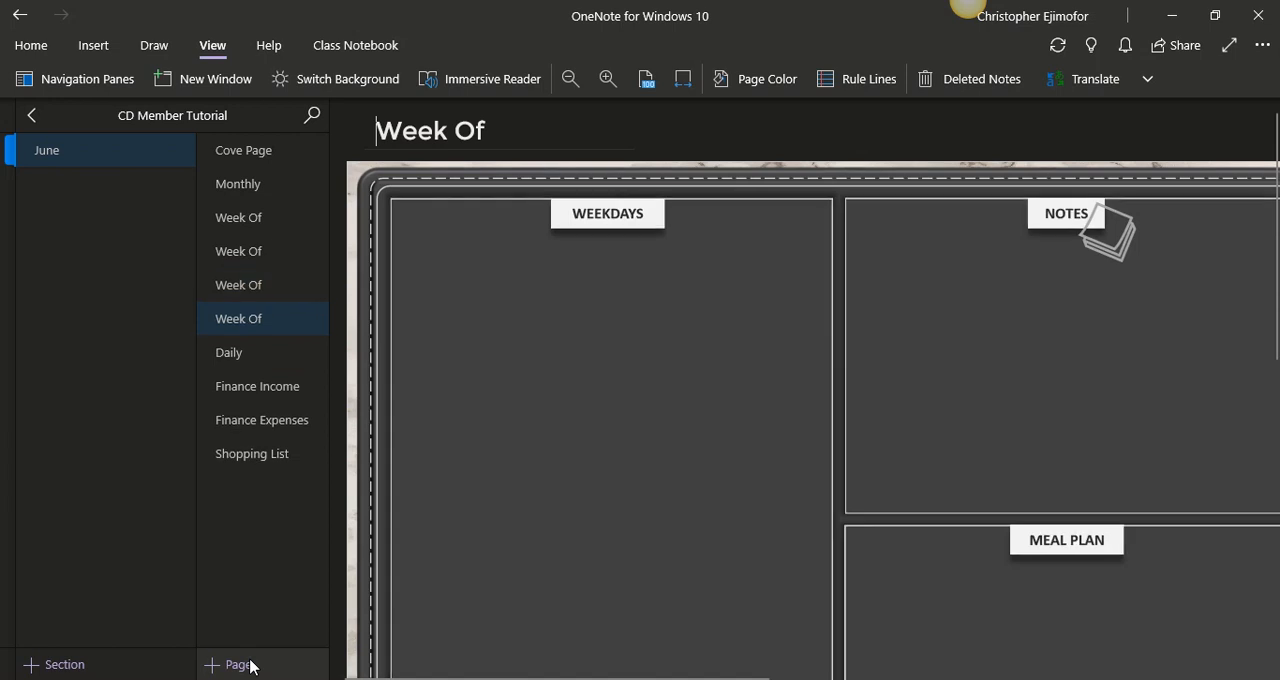
{"action": "left_click", "coordinate": [250, 664]}
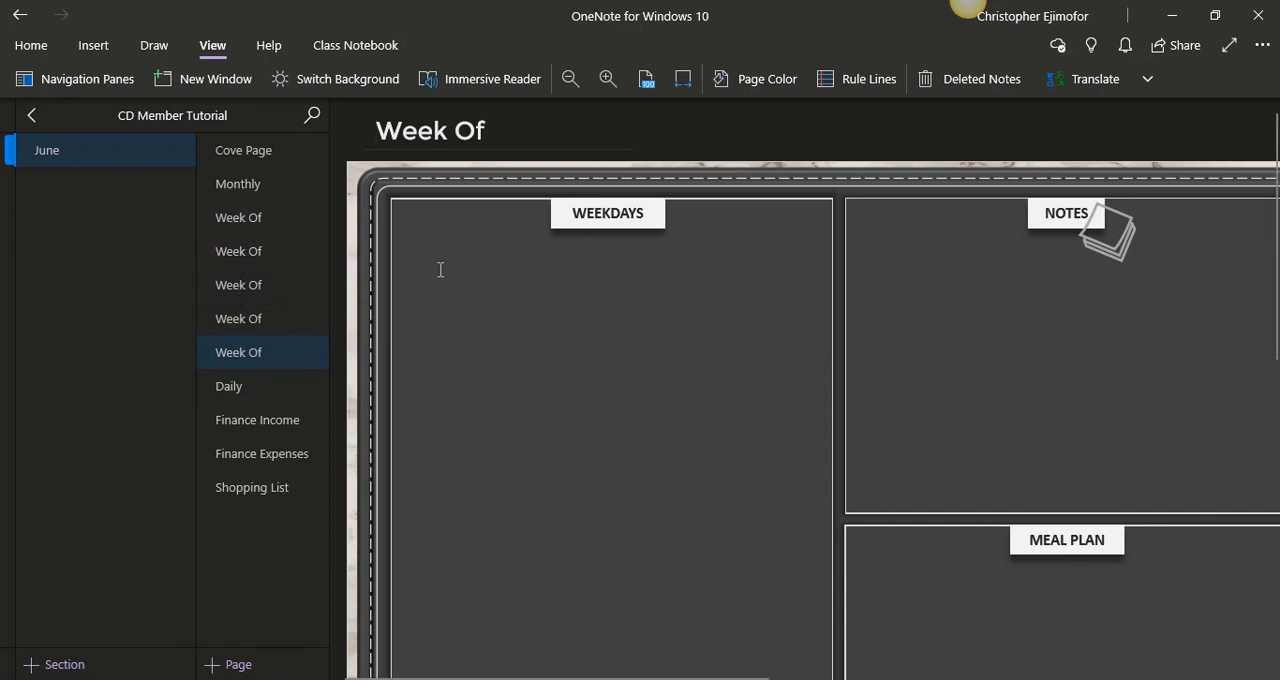
- Fit the fifth and fourth Week Of pages to the window width
{"action": "left_click", "coordinate": [684, 79]}
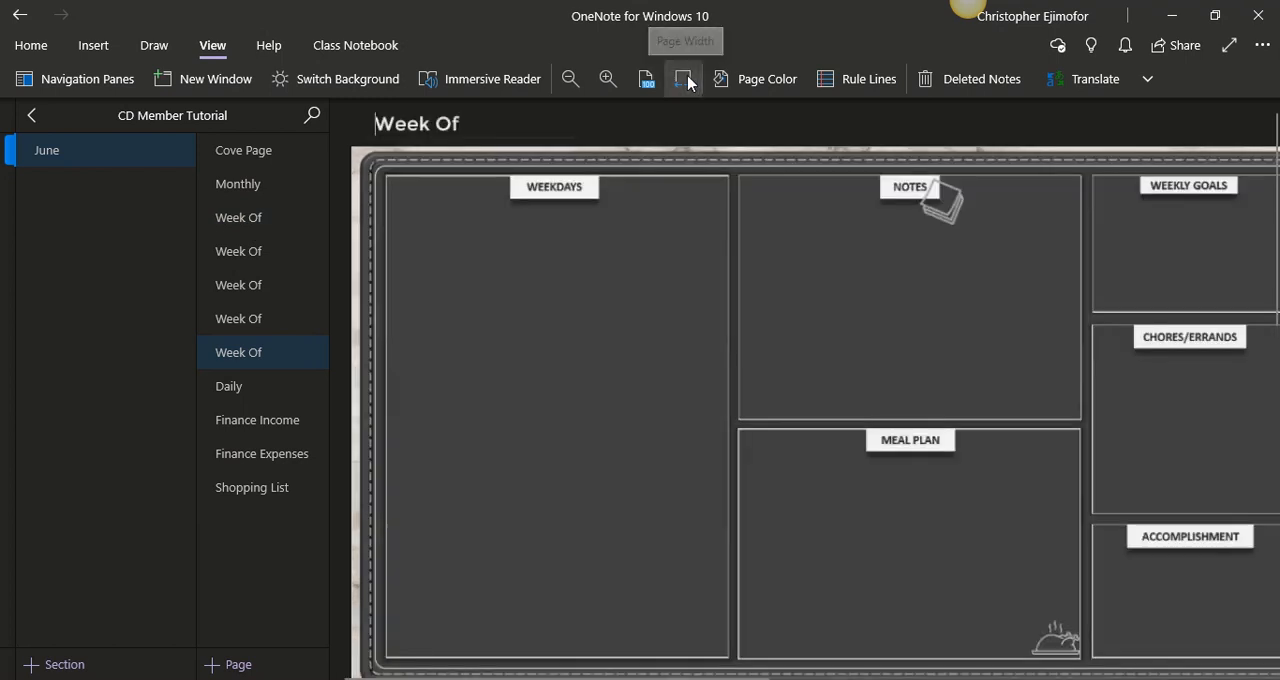
{"action": "left_click", "coordinate": [278, 331]}
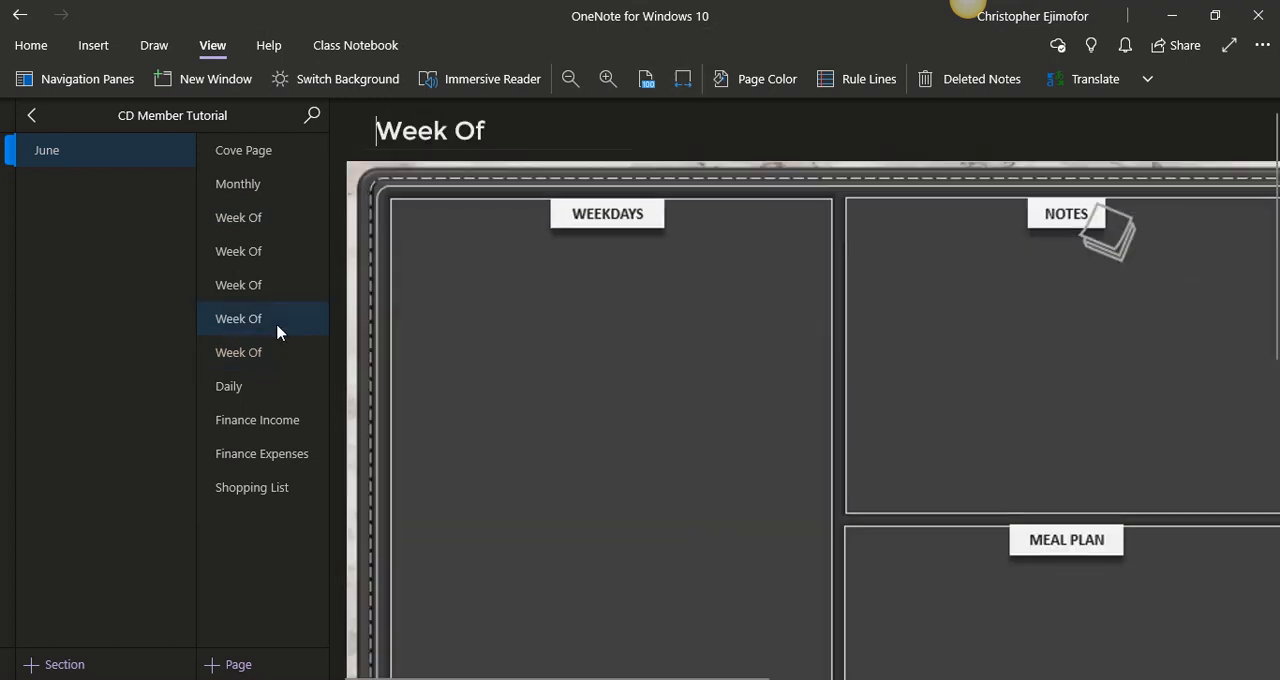
{"action": "left_click", "coordinate": [682, 79]}
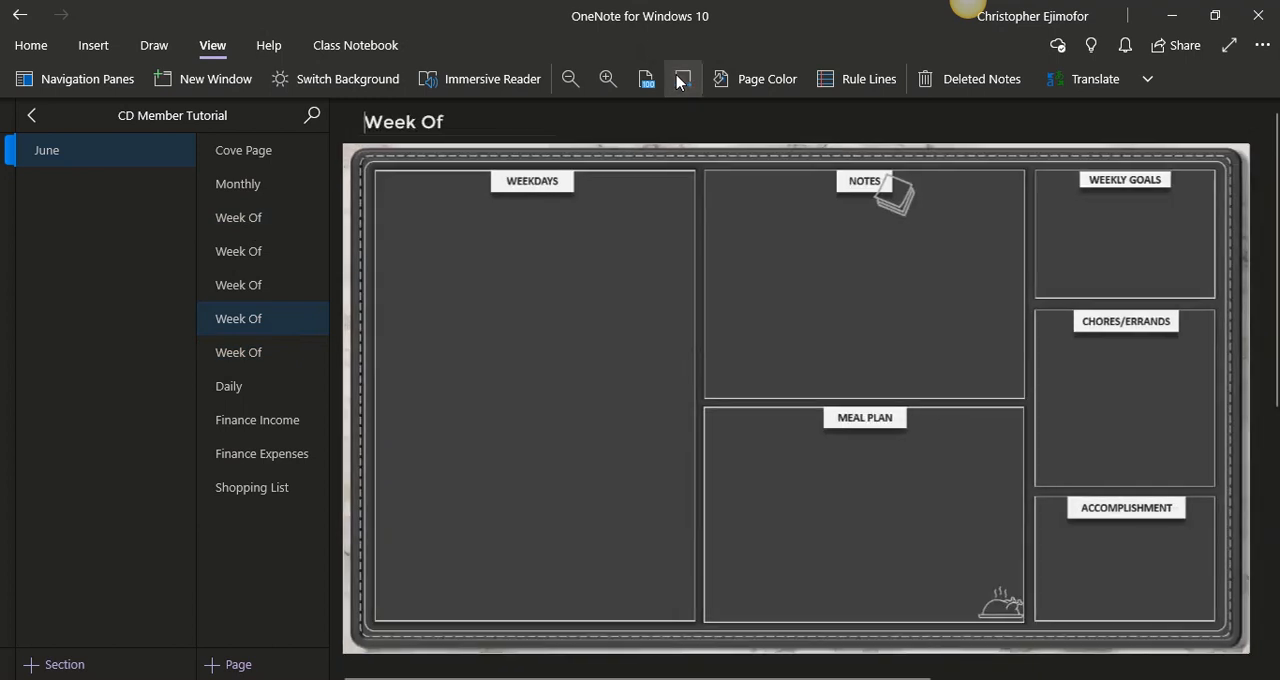
- Fit the second and third Week Of pages to the window width and review the other Week Of pages, ending on the first
{"action": "left_click", "coordinate": [266, 255]}
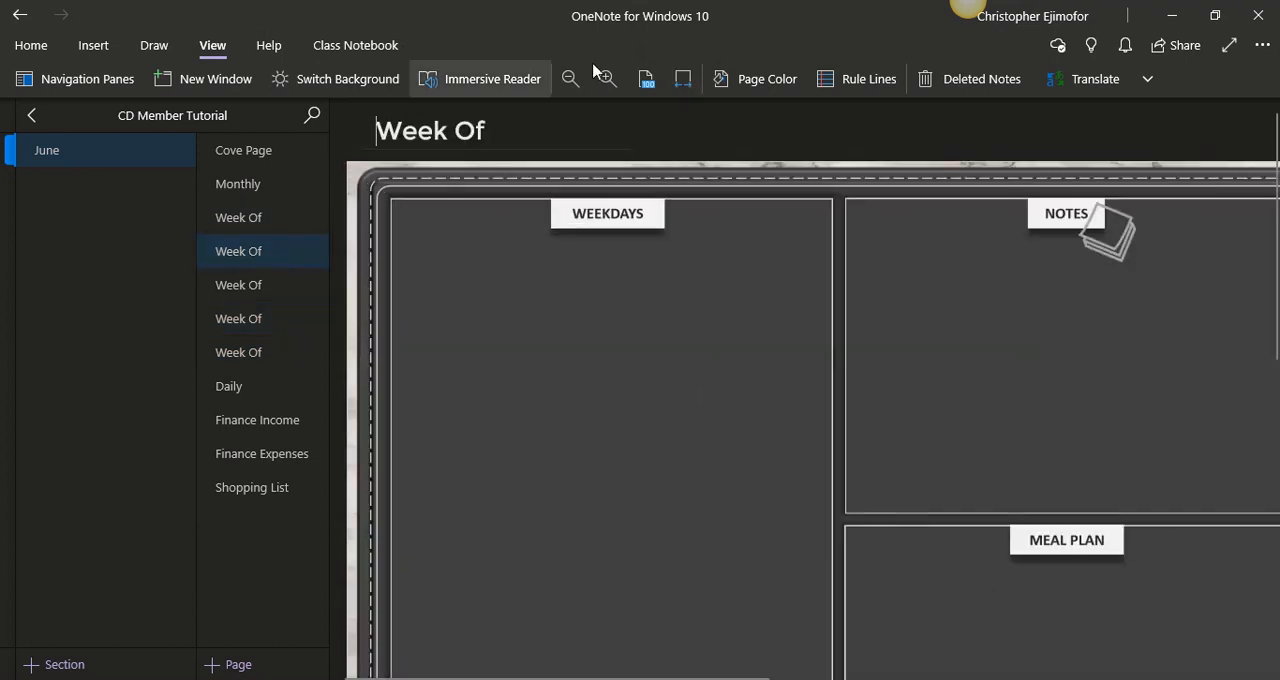
{"action": "left_click", "coordinate": [682, 79]}
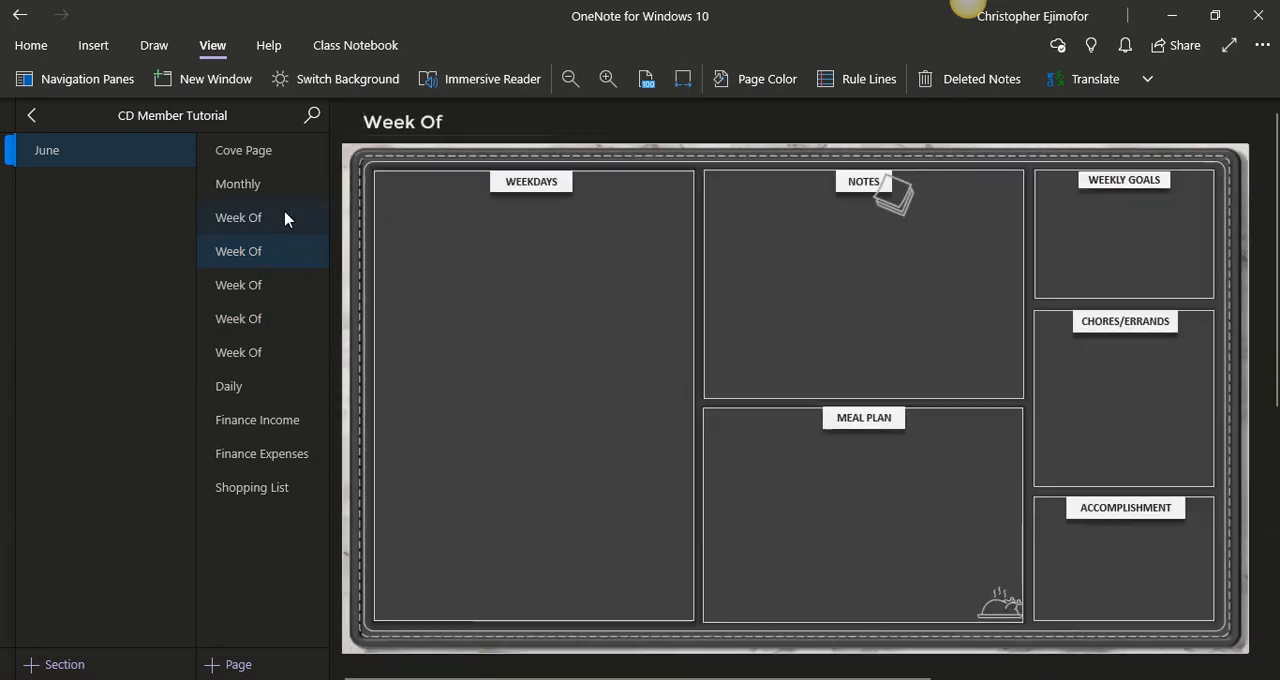
{"action": "left_click", "coordinate": [276, 220]}
{"action": "left_click", "coordinate": [270, 251]}
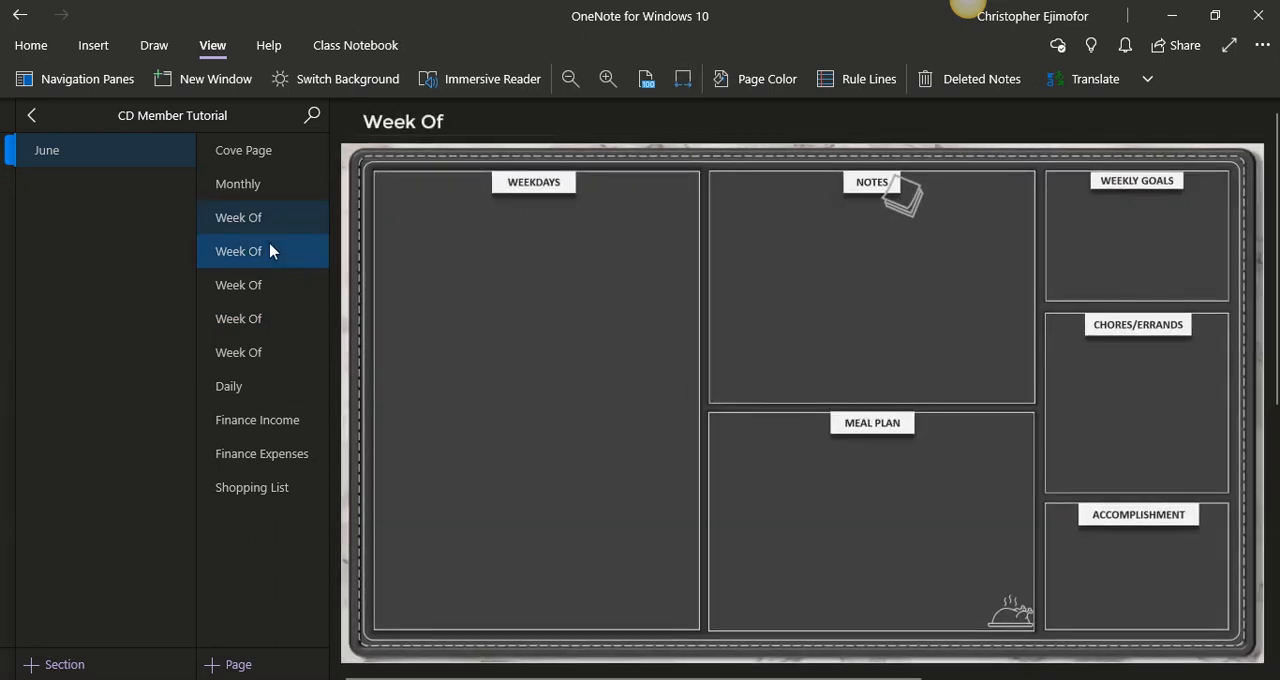
{"action": "left_click", "coordinate": [282, 322]}
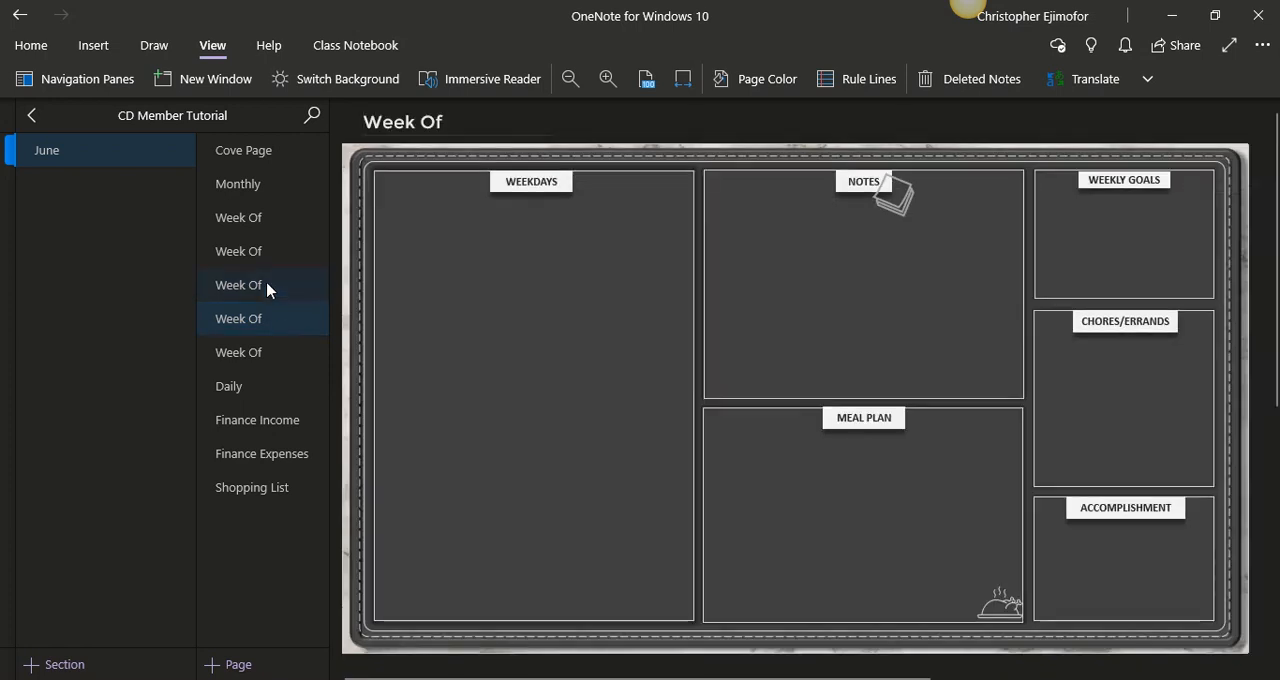
{"action": "left_click", "coordinate": [267, 288]}
{"action": "left_click", "coordinate": [683, 79]}
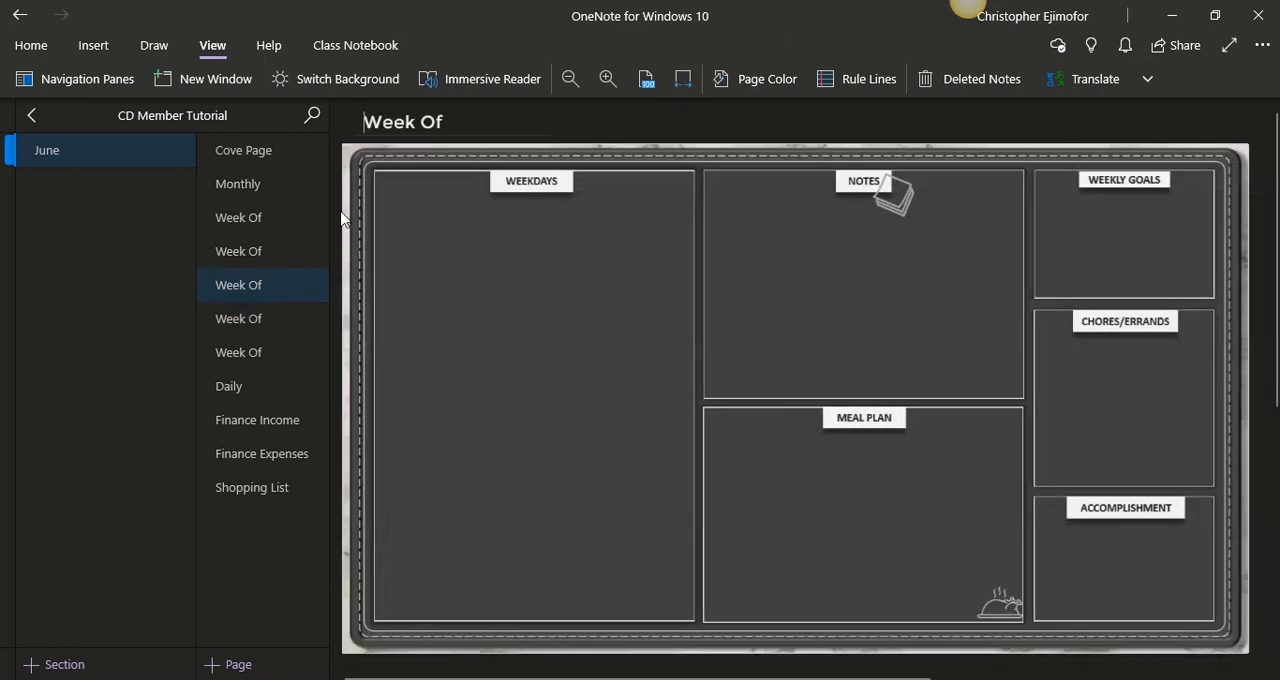
{"action": "left_click", "coordinate": [275, 319]}
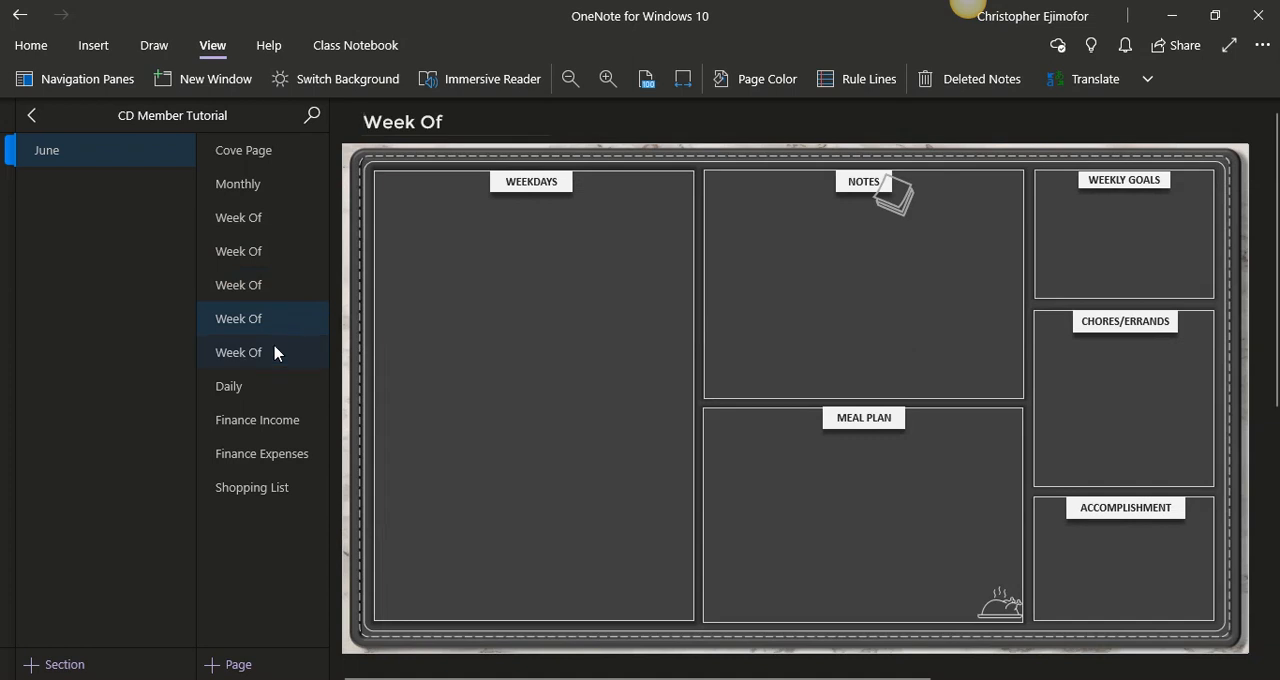
{"action": "left_click", "coordinate": [275, 352]}
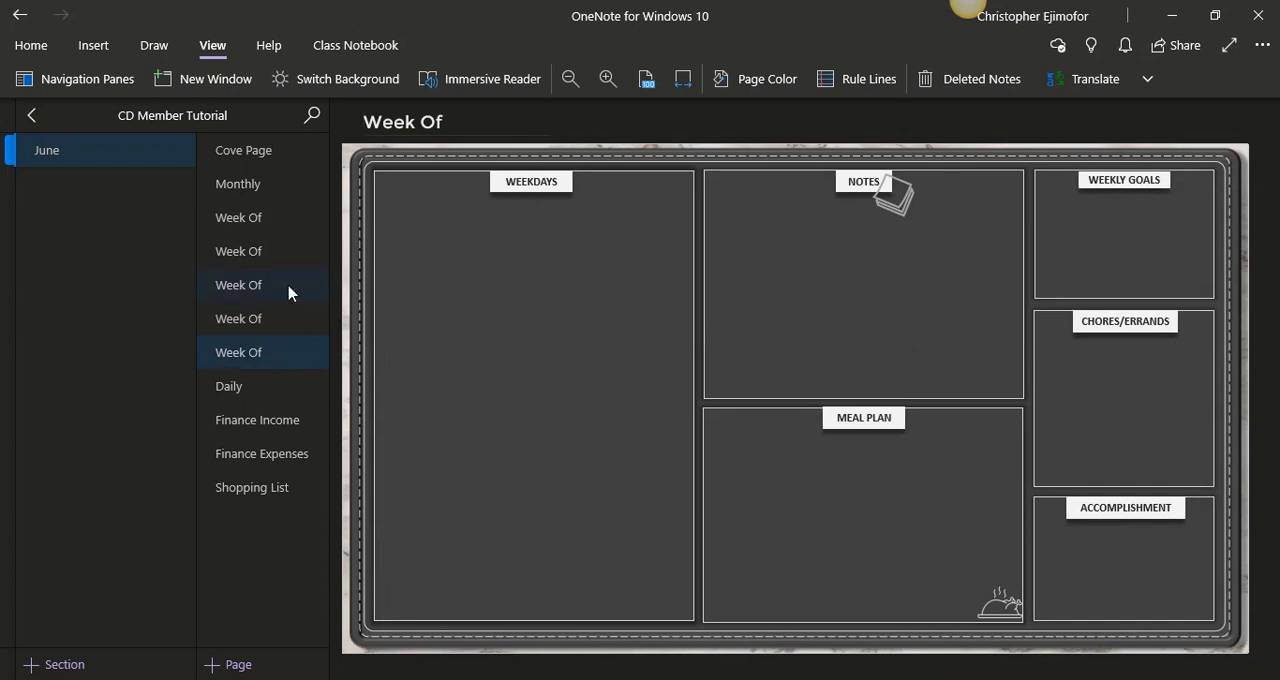
{"action": "left_click", "coordinate": [270, 220]}
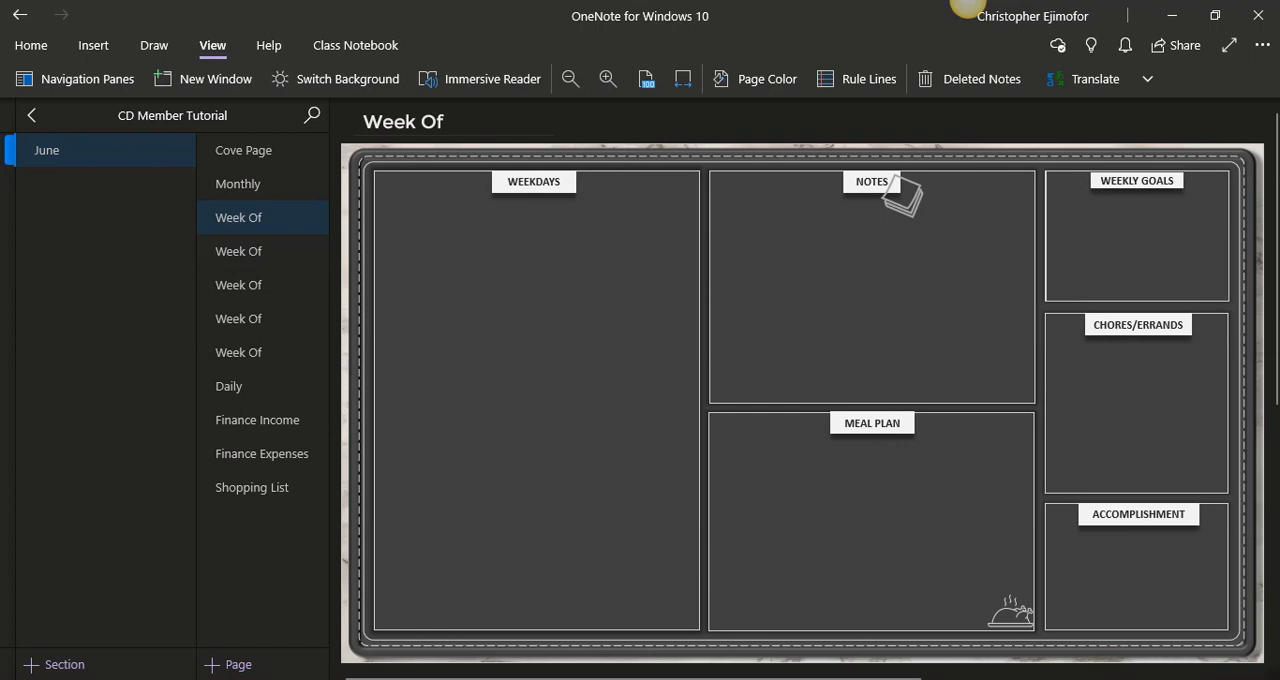
- Switch to the 2020 calendar slide in PowerPoint and examine the week rows of the June calendar at 250% zoom
{"action": "left_click", "coordinate": [985, 605]}
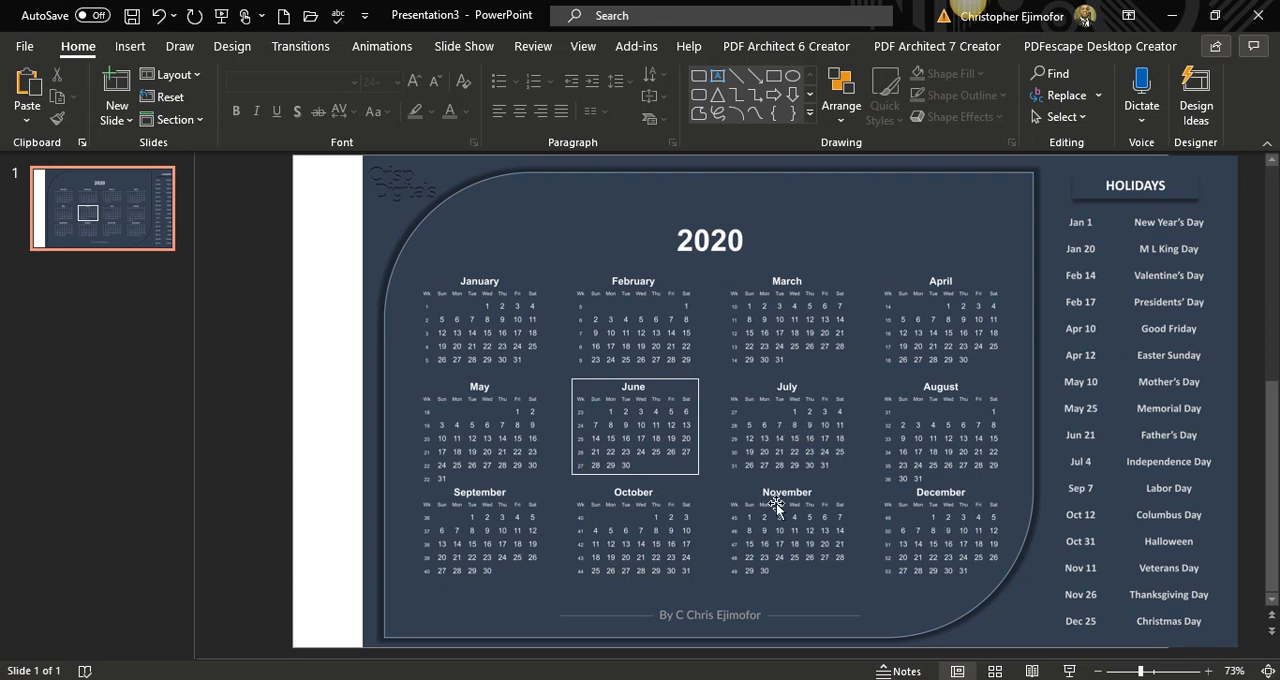
{"action": "left_click", "coordinate": [1168, 671]}
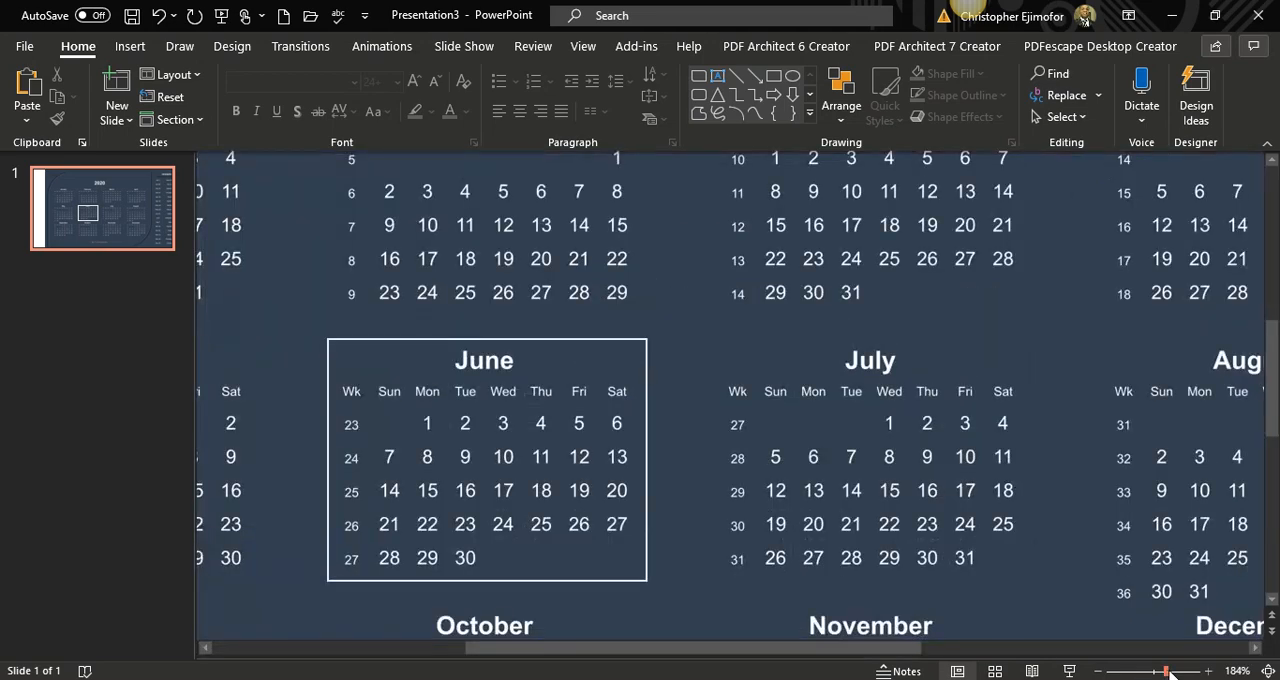
{"action": "left_click", "coordinate": [1177, 671]}
{"action": "left_click_drag", "start_coordinate": [762, 656], "coordinate": [620, 656]}
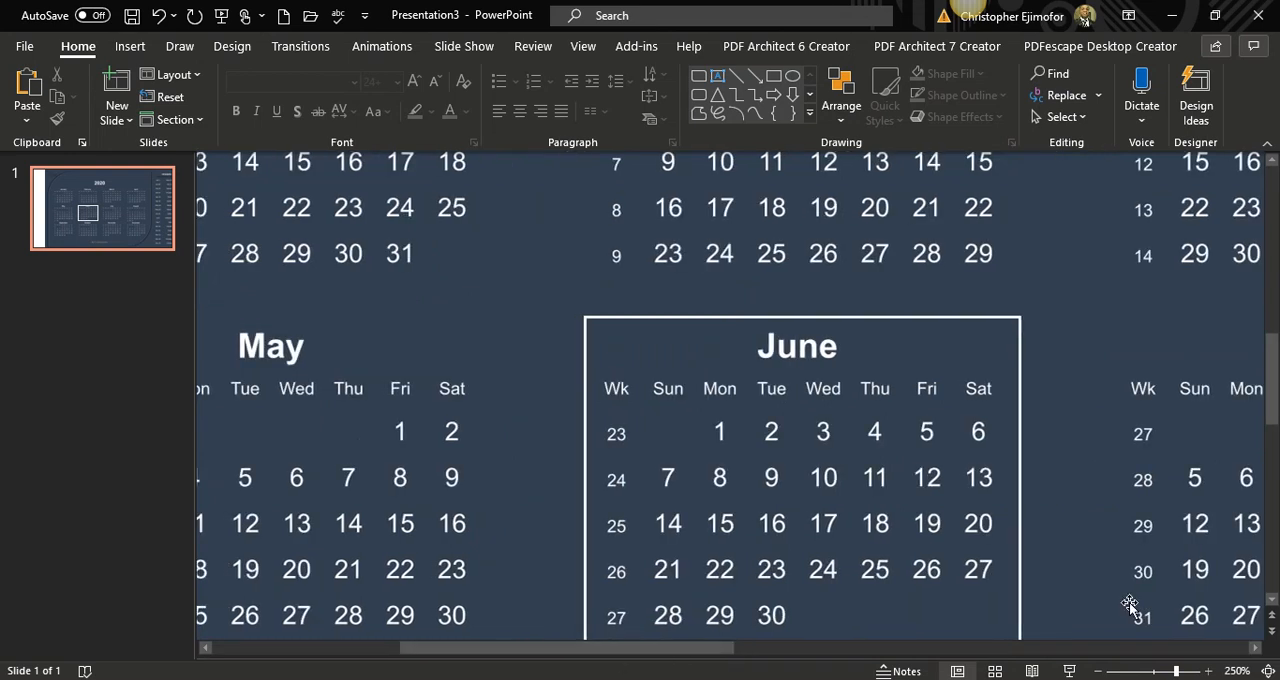
{"action": "left_click_drag", "start_coordinate": [1274, 410], "coordinate": [1274, 430]}
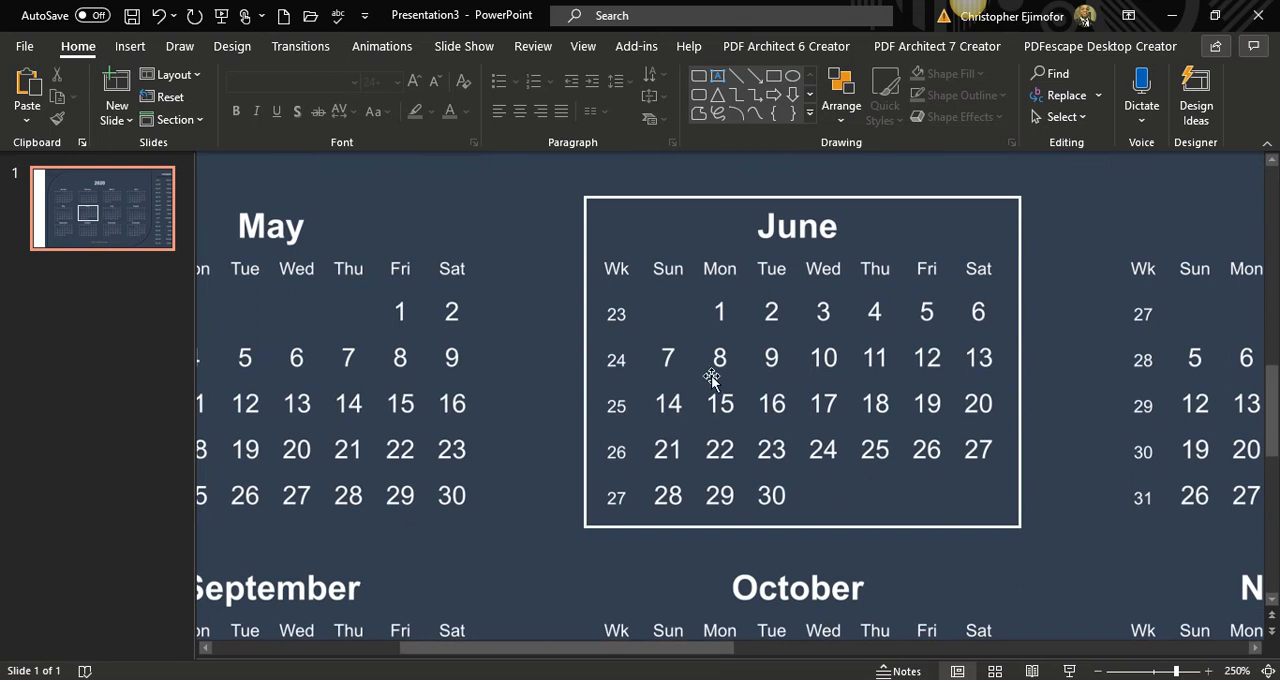
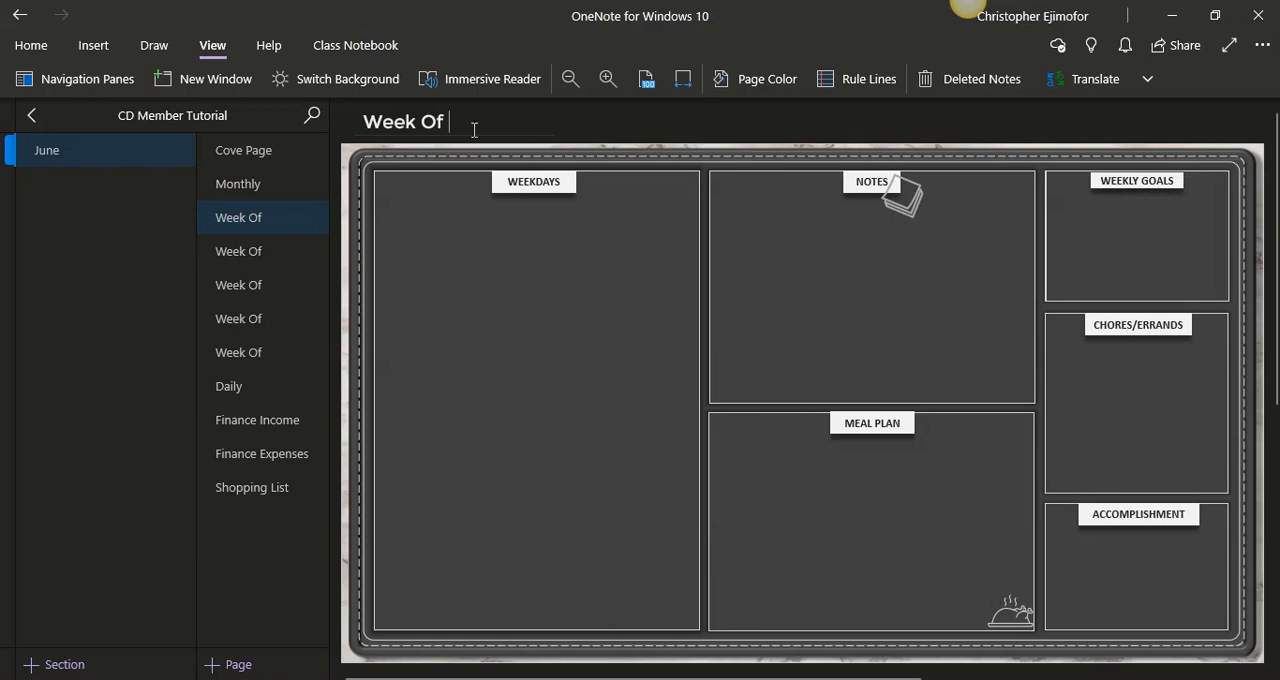
- Complete the titles of June's first three weekly pages as Week Of 23, Week Of 24 and Week Of 25
{"action": "type", "text": "23"}
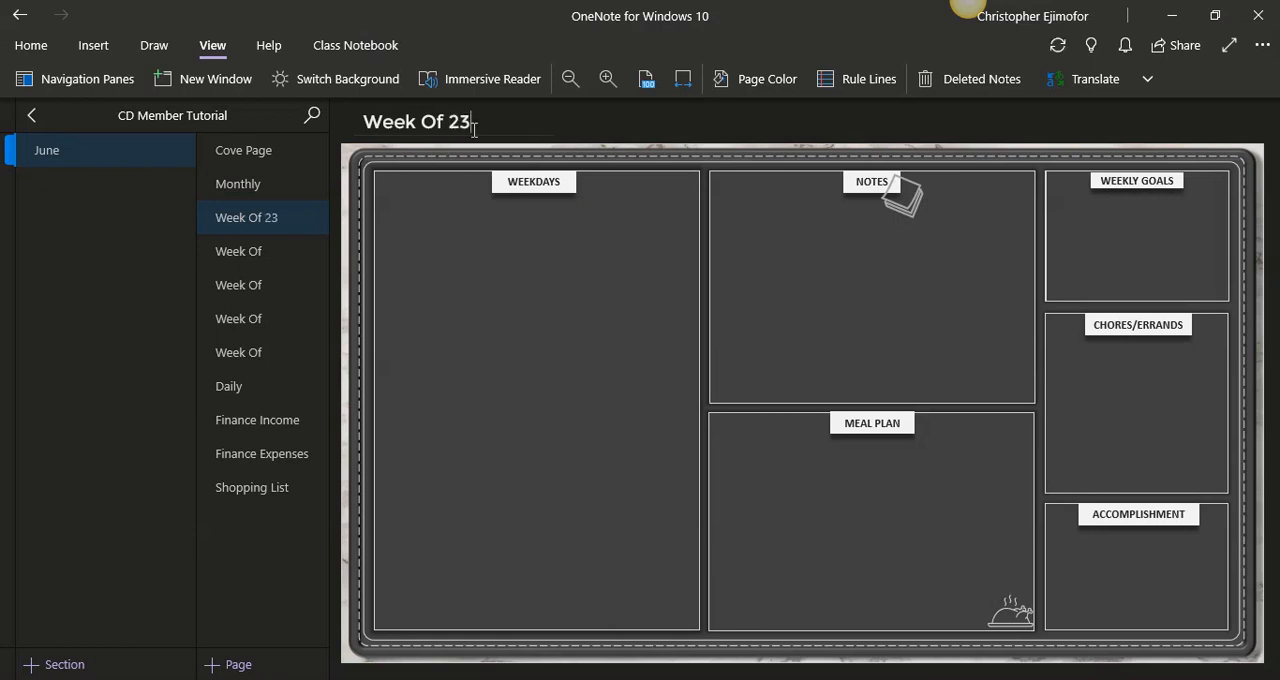
{"action": "left_click", "coordinate": [268, 255]}
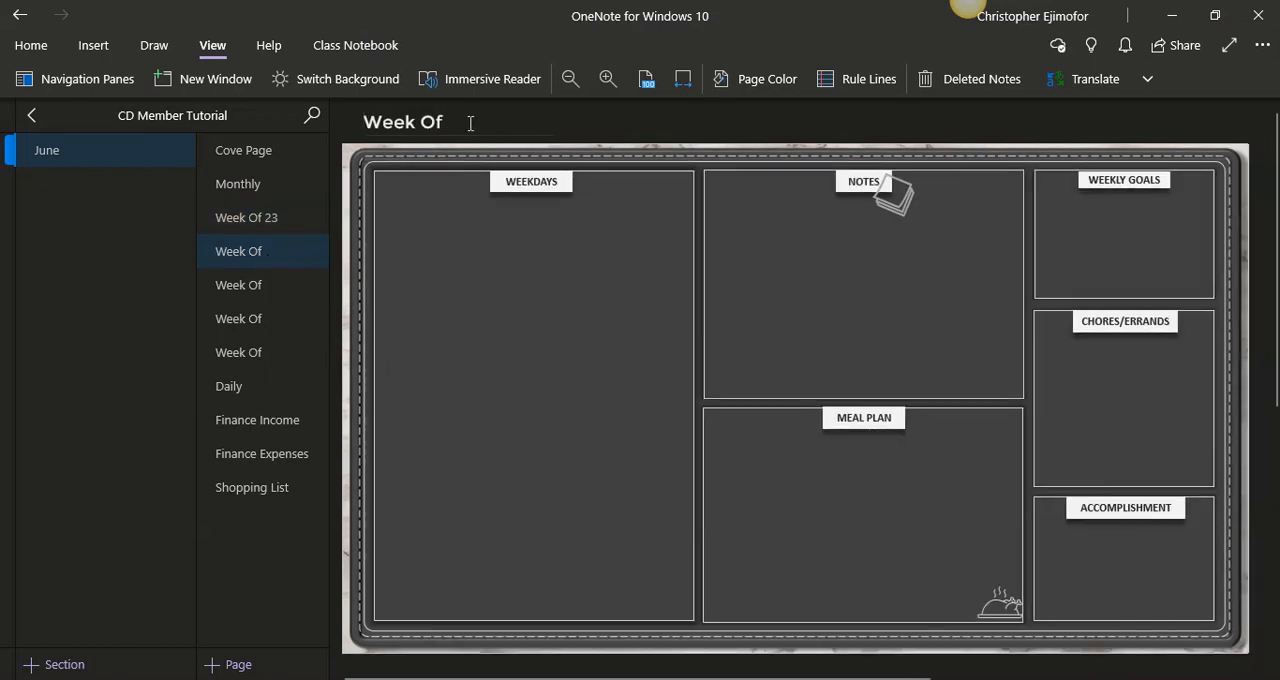
{"action": "type", "text": "24"}
{"action": "left_click", "coordinate": [281, 286]}
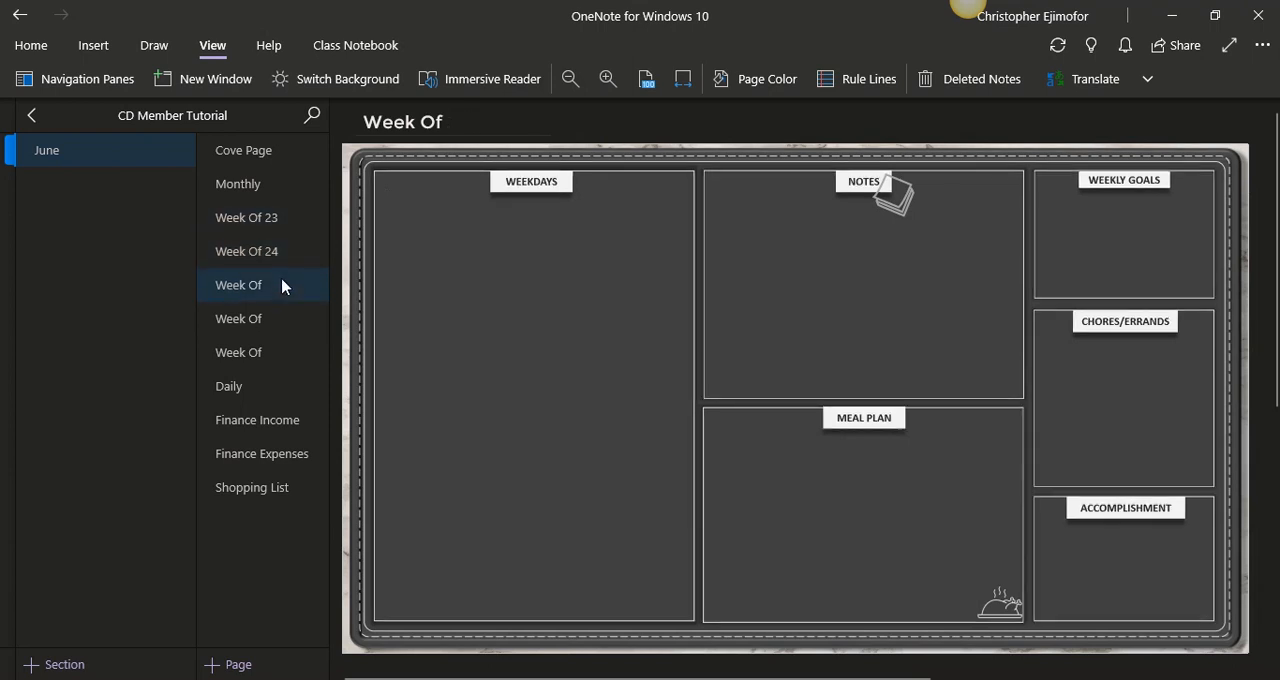
{"action": "left_click", "coordinate": [480, 123]}
{"action": "type", "text": "2"}
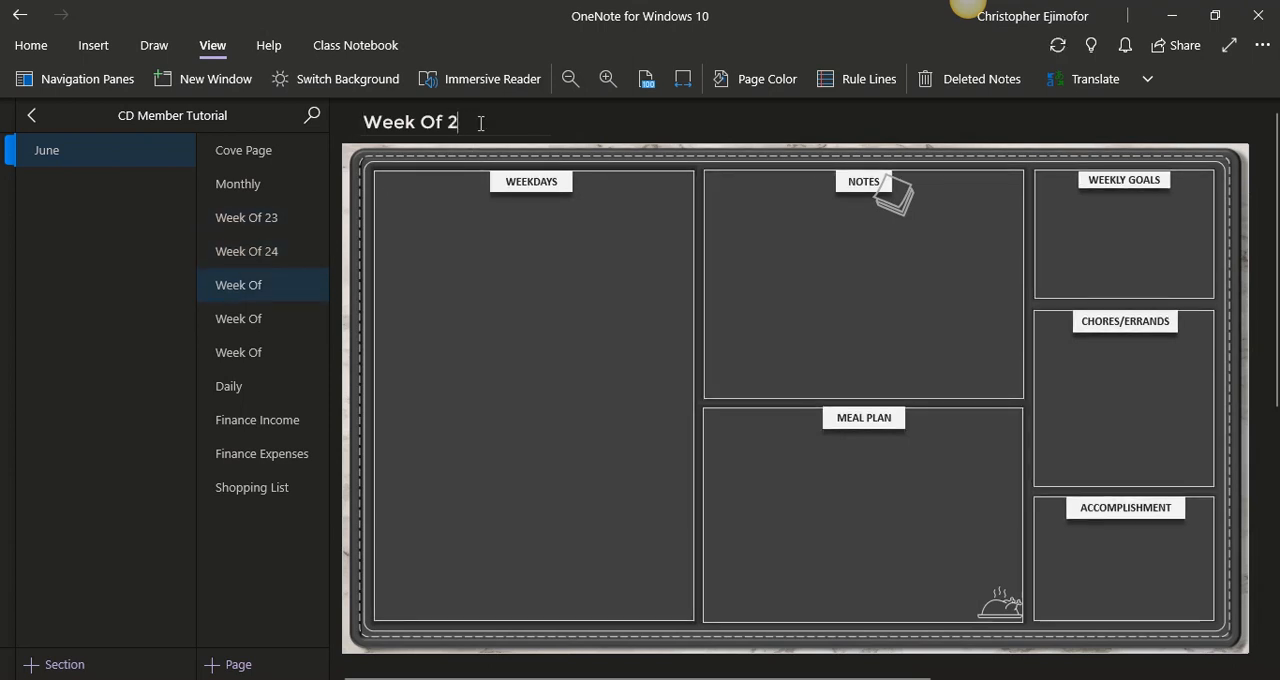
{"action": "type", "text": "5"}
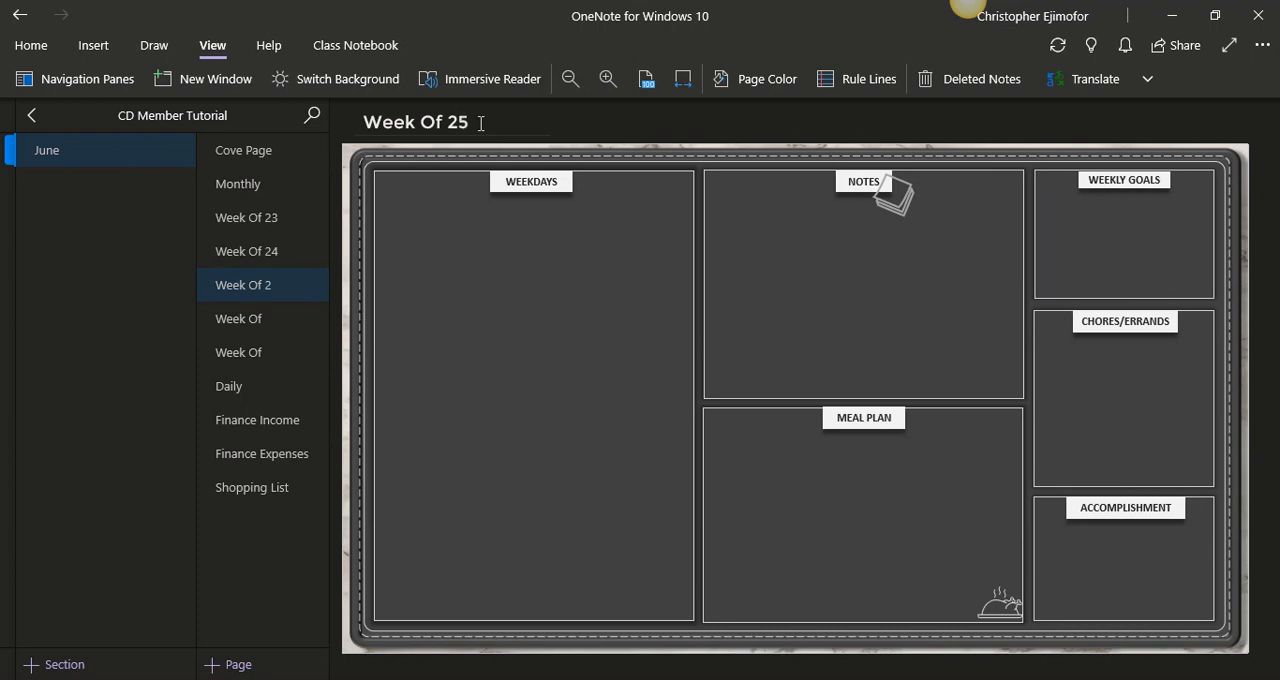
- Complete the titles of the last two weekly pages as Week Of 26 and Week Of 27
{"action": "left_click", "coordinate": [267, 330]}
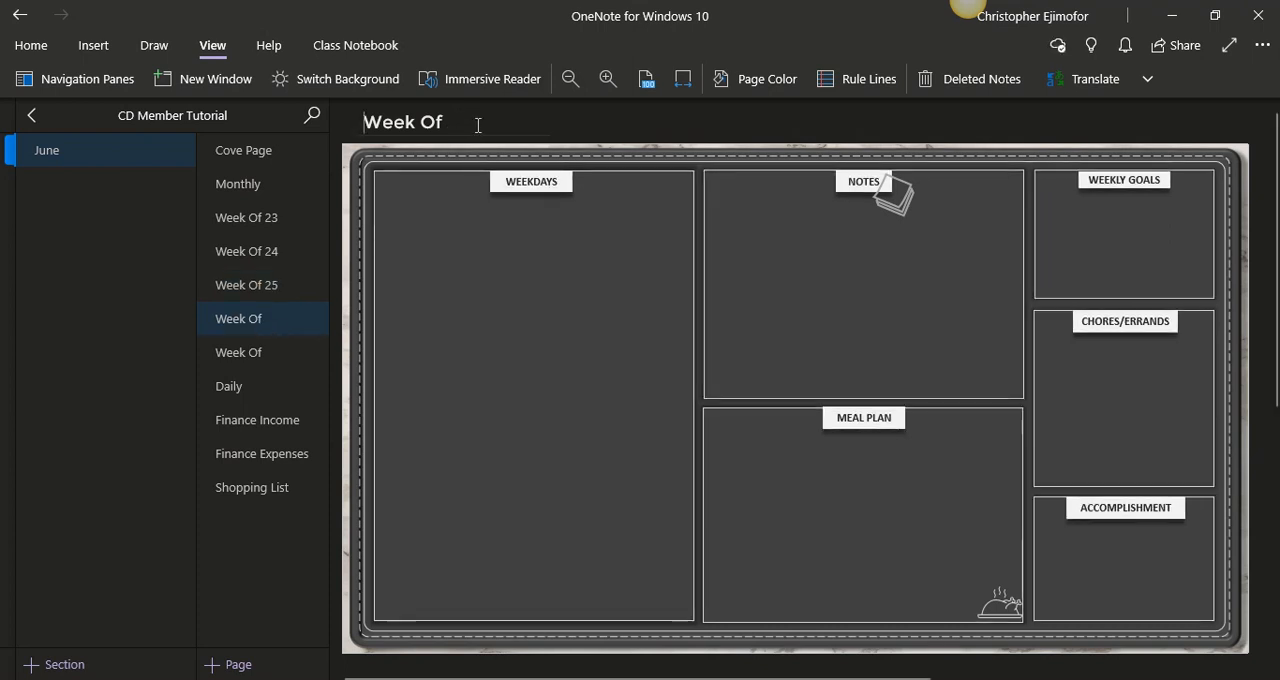
{"action": "type", "text": "26"}
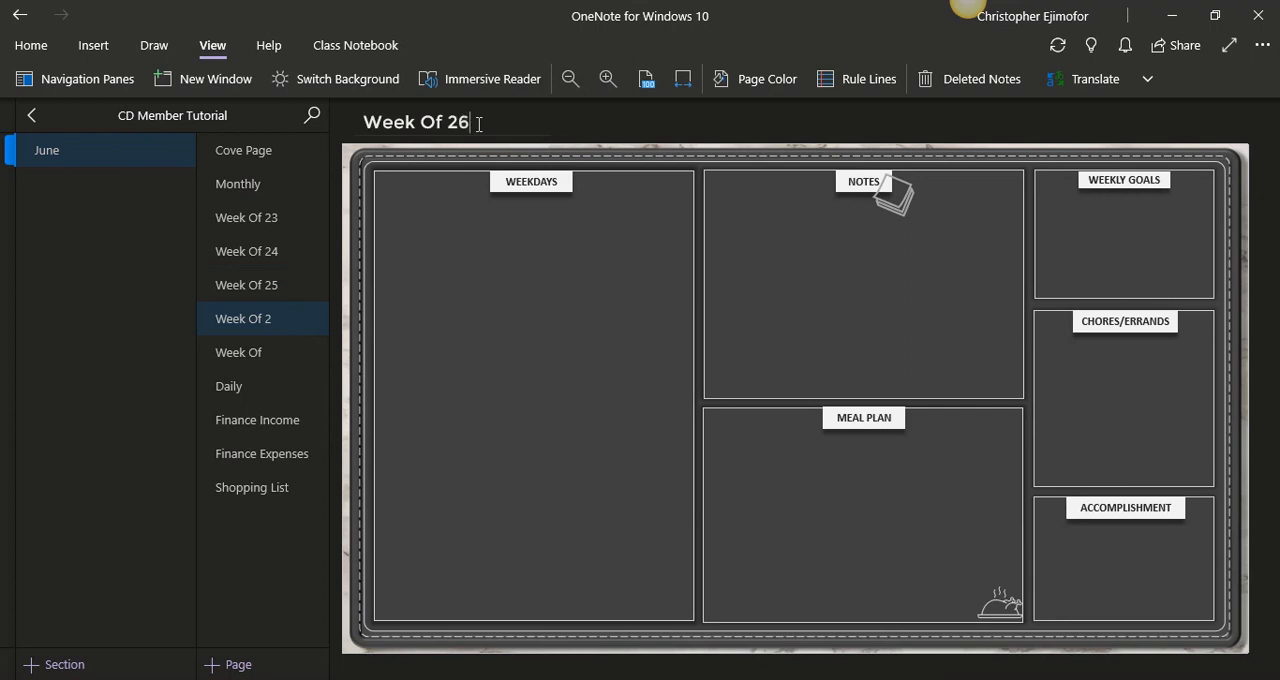
{"action": "left_click", "coordinate": [293, 357]}
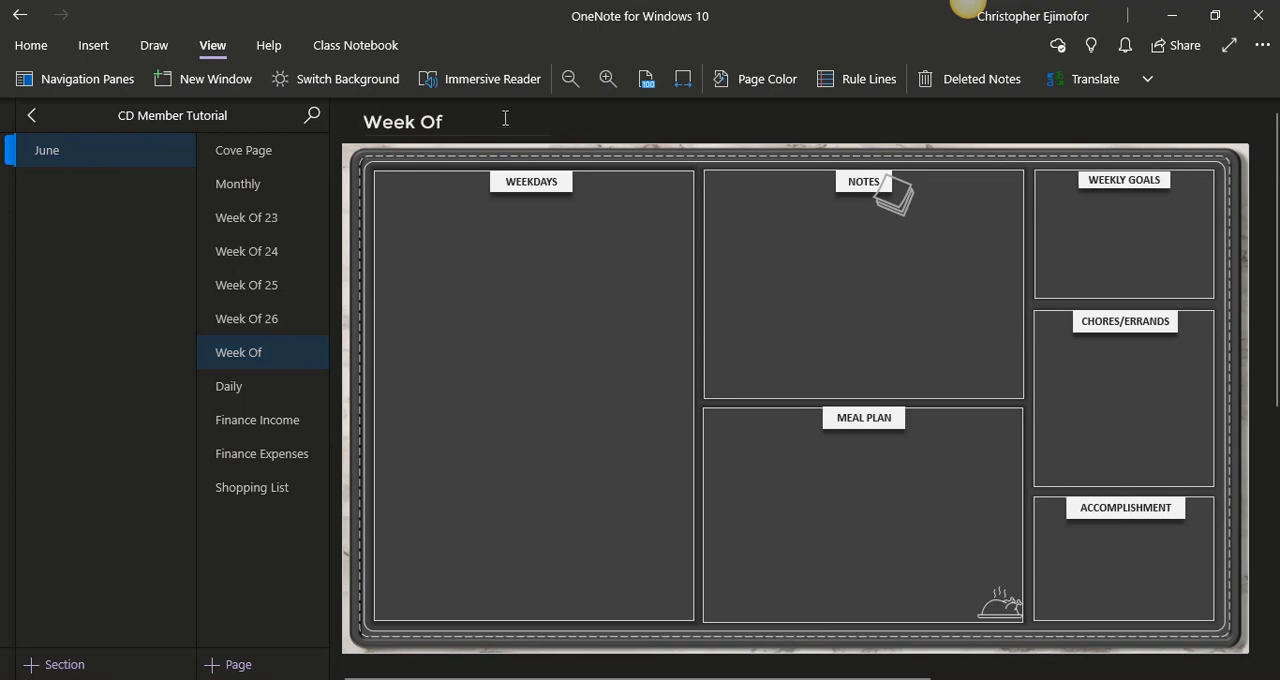
{"action": "type", "text": "27"}
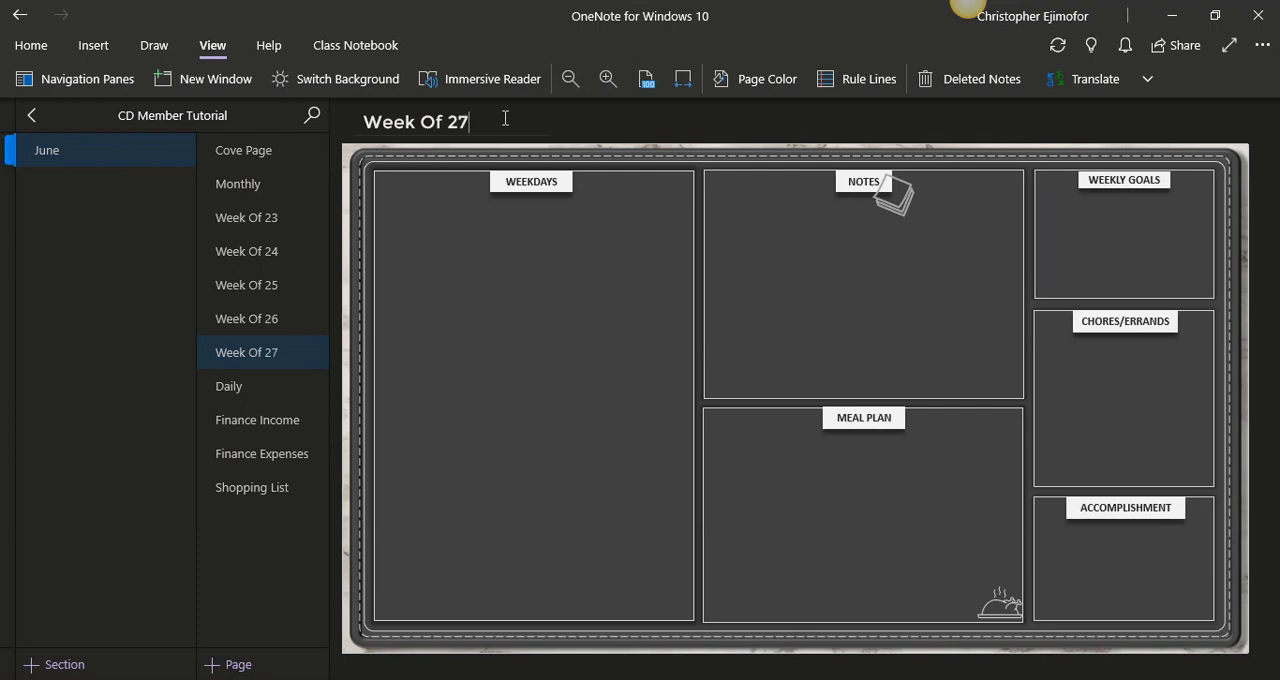
- Add ordinal endings to the first three weekly page titles, making them Week Of 23rd, Week Of 24th and Week Of 25th
{"action": "left_click", "coordinate": [300, 224]}
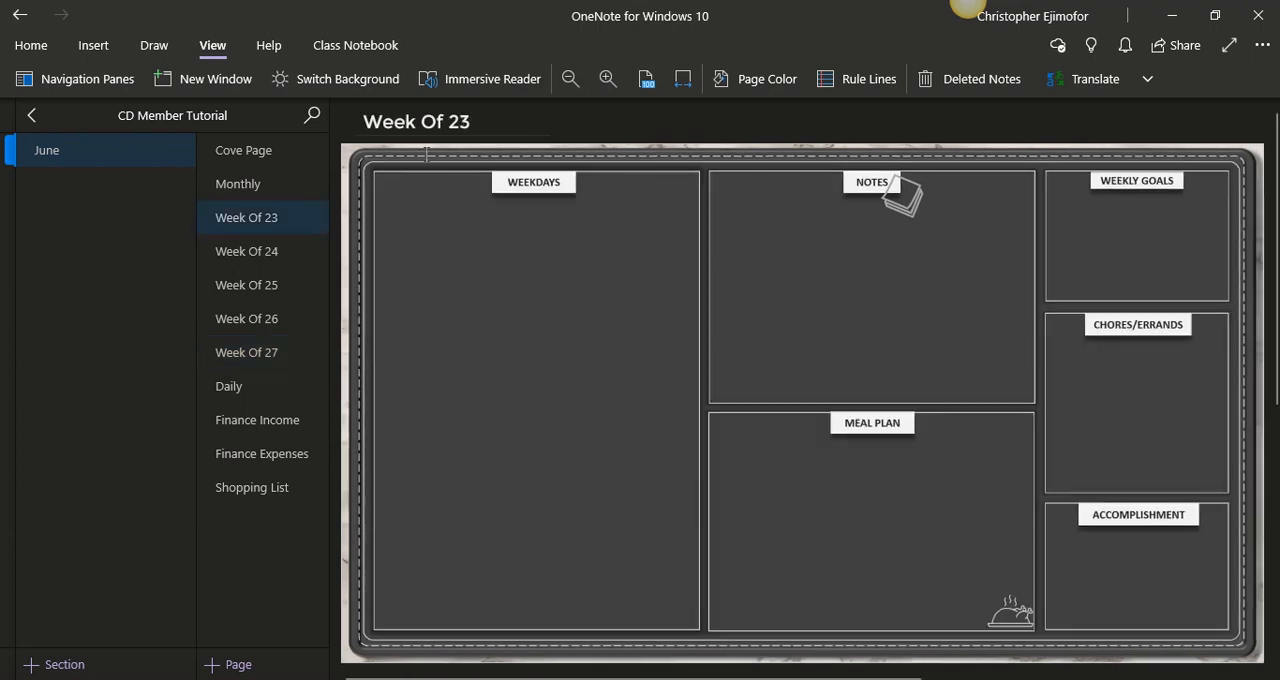
{"action": "type", "text": "rd"}
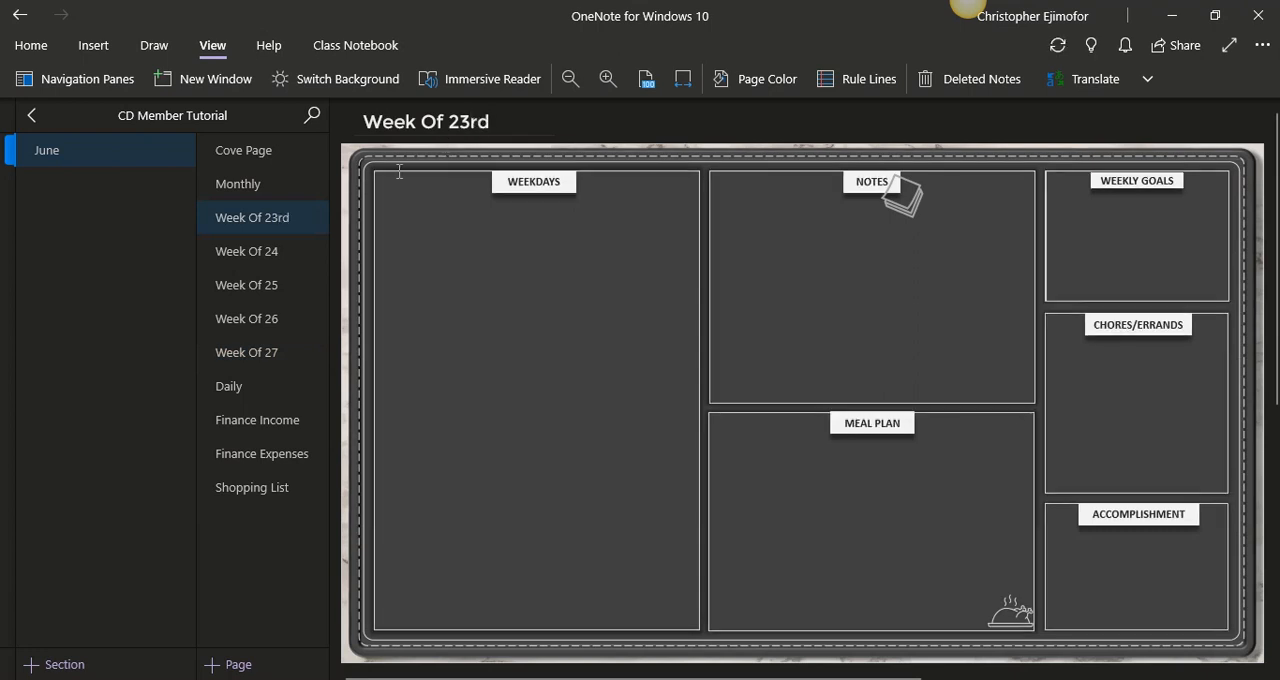
{"action": "left_click", "coordinate": [292, 254]}
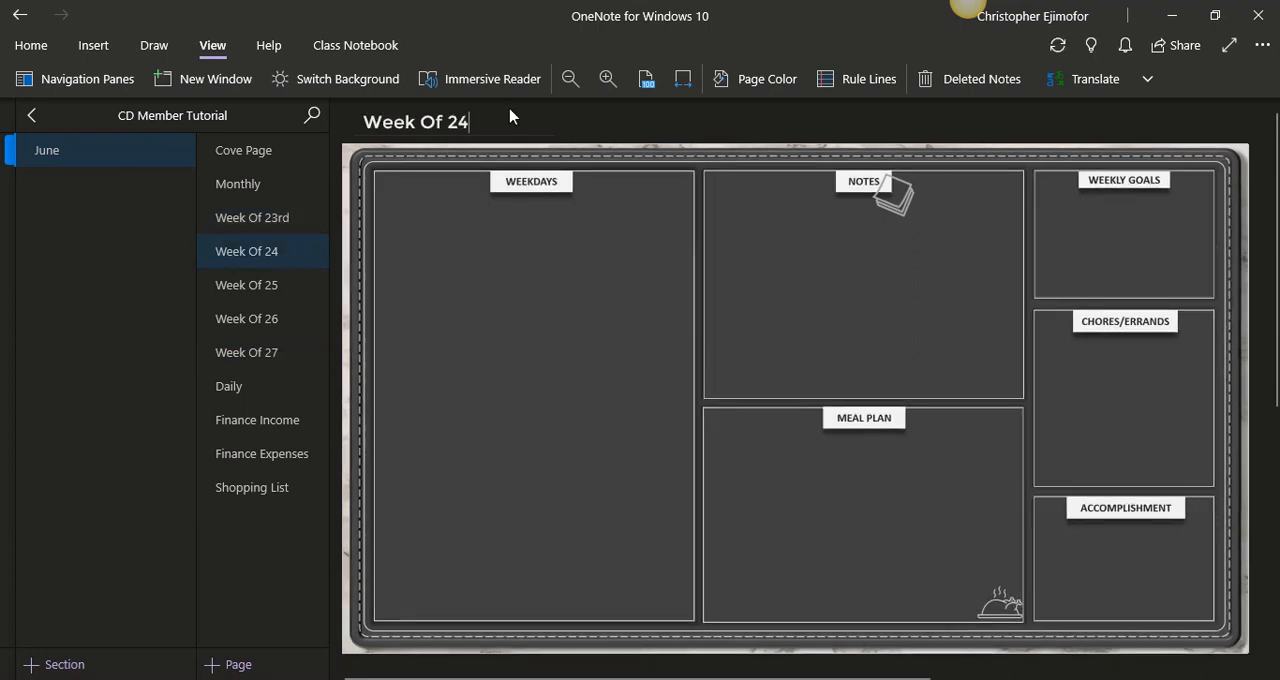
{"action": "type", "text": "th"}
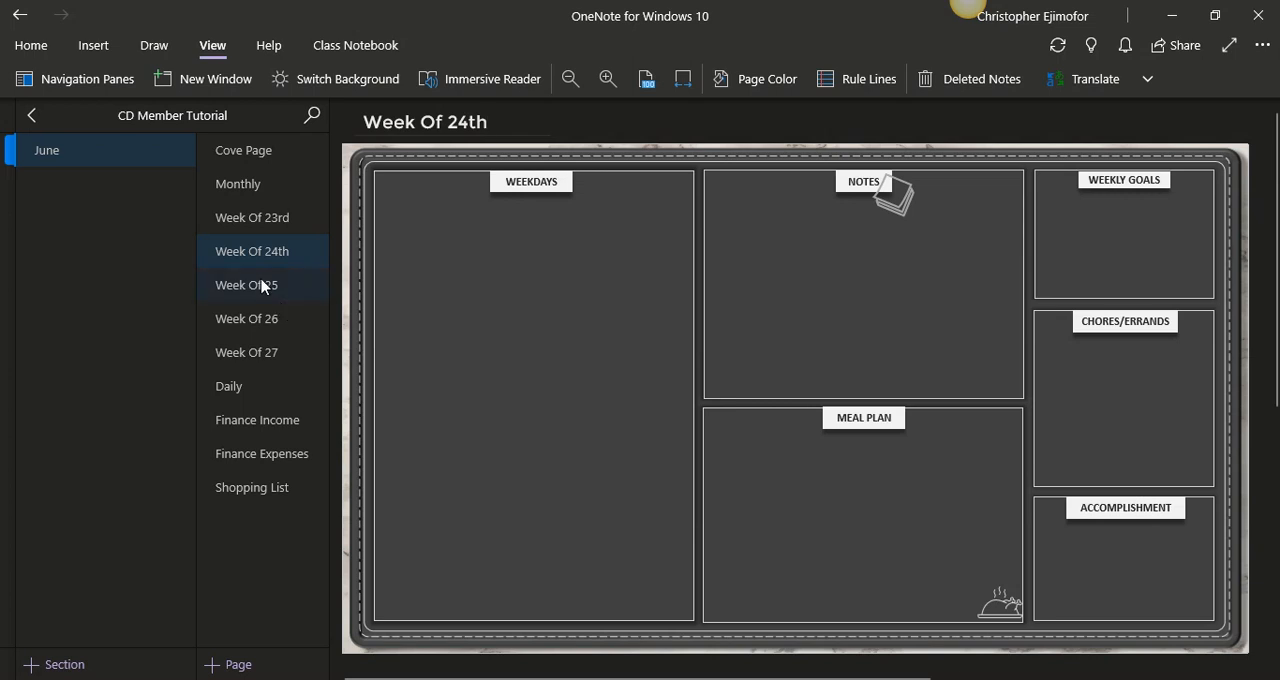
{"action": "left_click", "coordinate": [263, 286]}
{"action": "left_click", "coordinate": [517, 114]}
{"action": "type", "text": "th"}
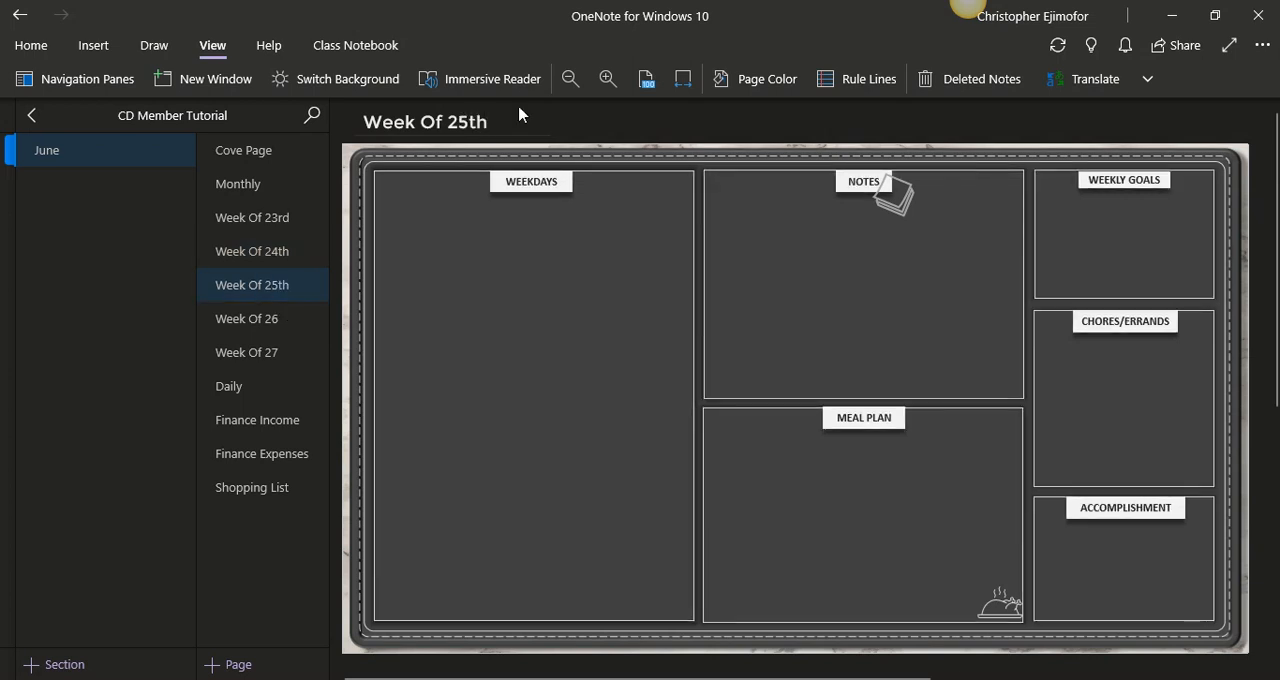
- Add the ending "th" to the last two weekly page titles, making them Week Of 26th and Week Of 27th
{"action": "left_click", "coordinate": [286, 318]}
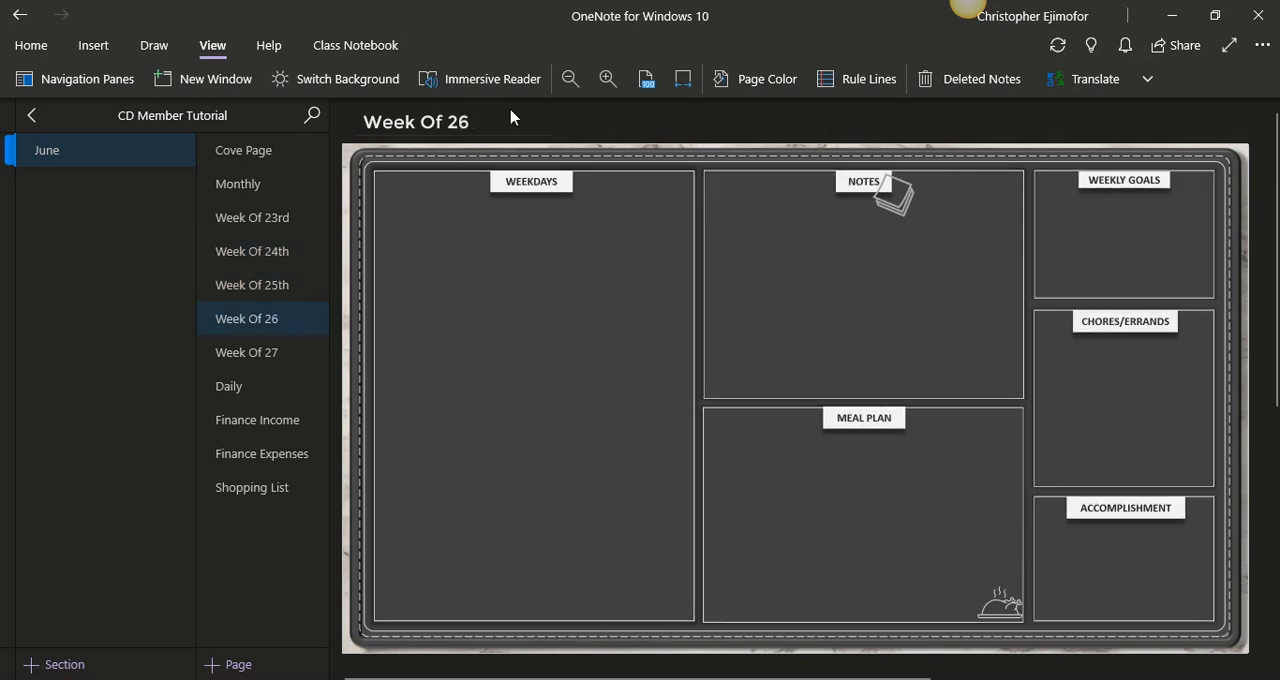
{"action": "left_click", "coordinate": [511, 118]}
{"action": "type", "text": "th"}
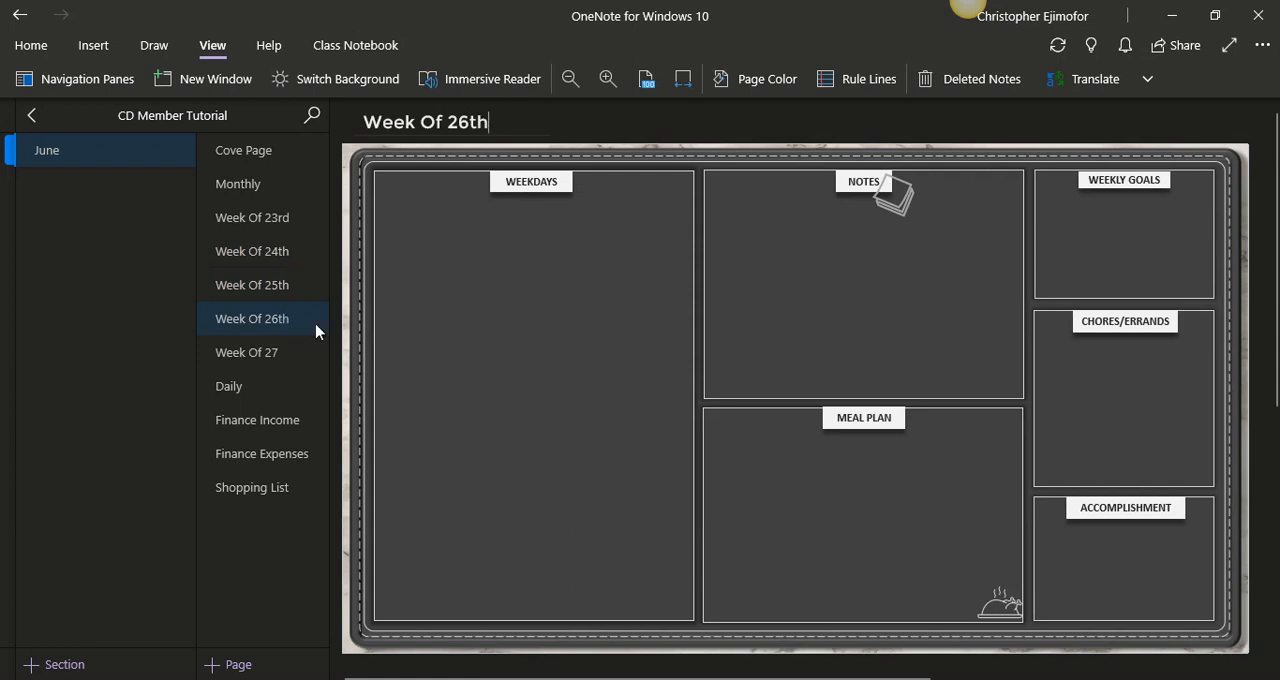
{"action": "left_click", "coordinate": [272, 362]}
{"action": "left_click", "coordinate": [517, 139]}
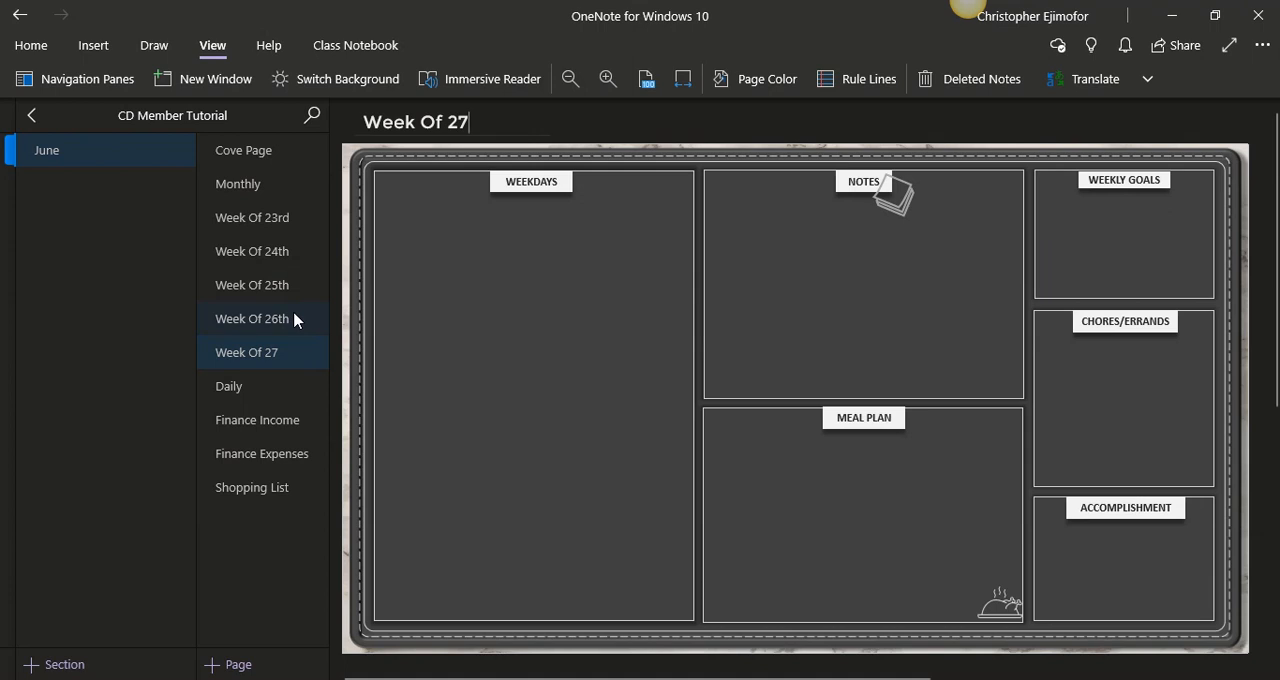
{"action": "type", "text": "th"}
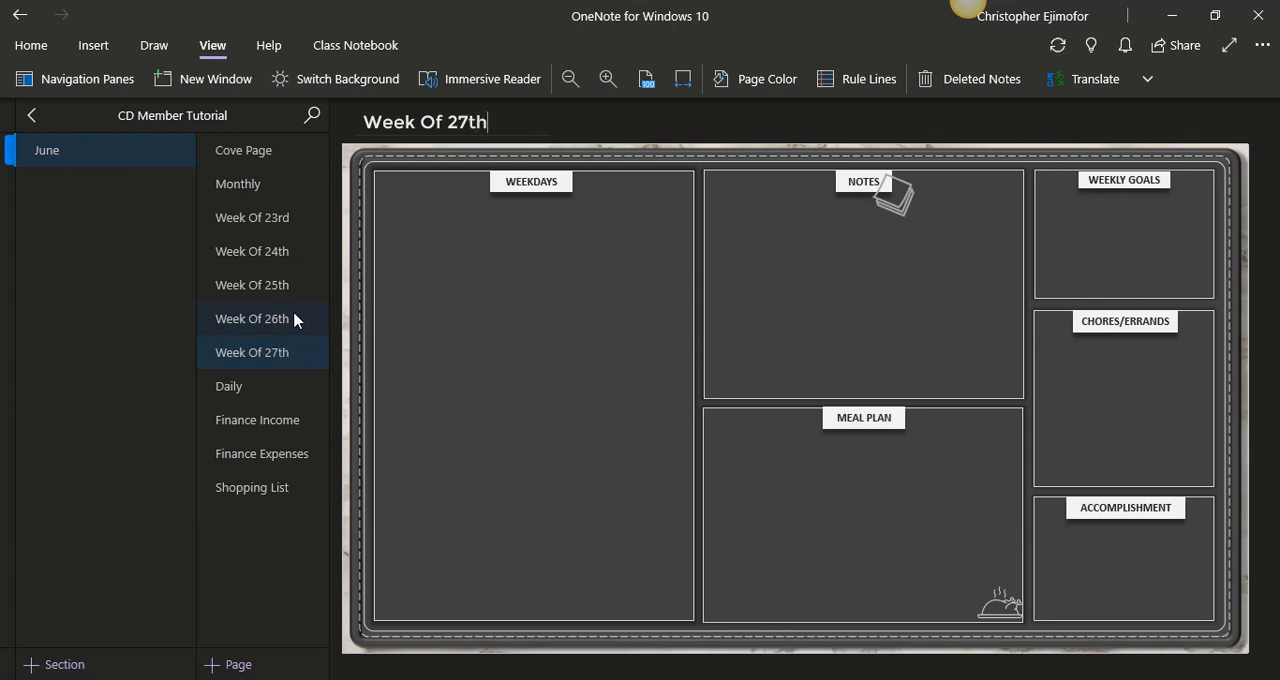
- Move the Daily page directly below Week Of 23rd and make it a subpage of that week
{"action": "left_click", "coordinate": [254, 228]}
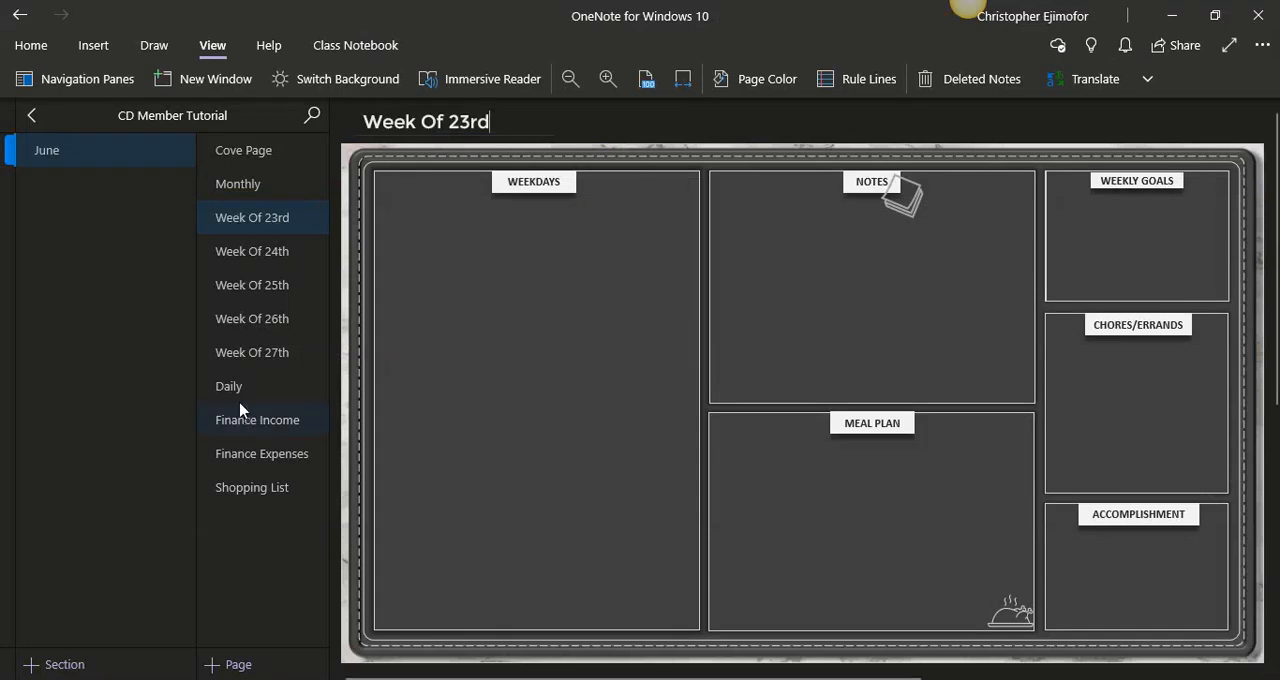
{"action": "left_click", "coordinate": [237, 396]}
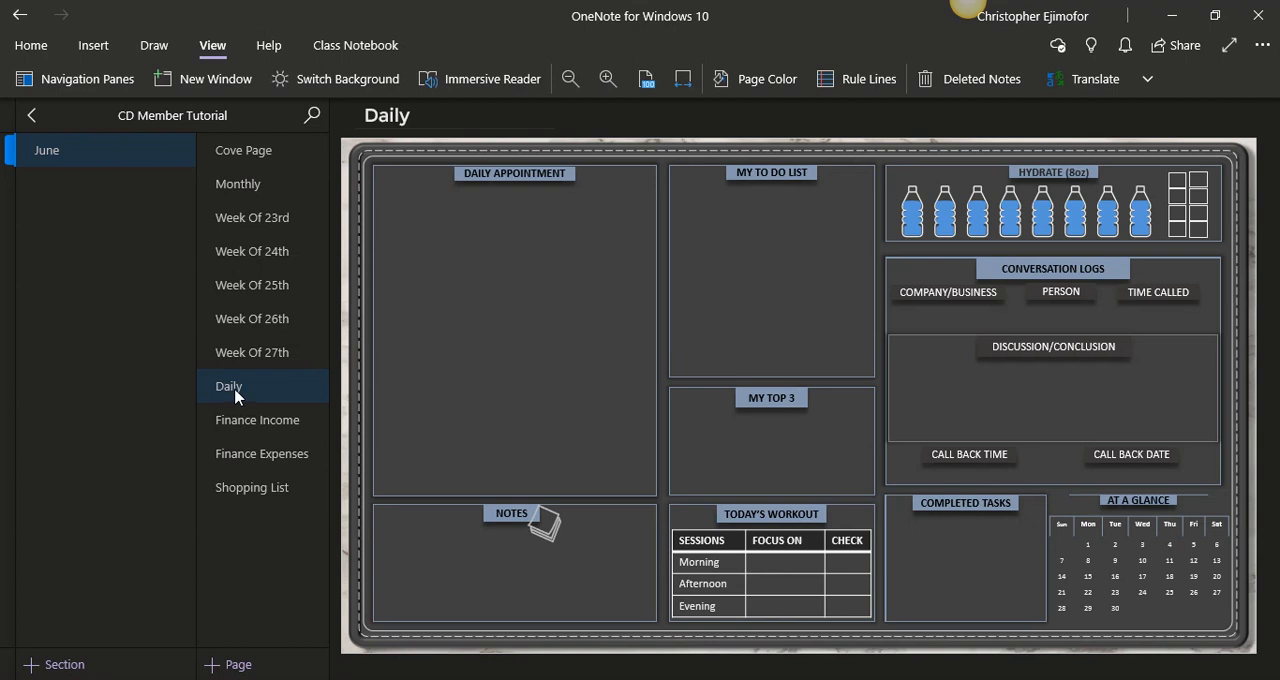
{"action": "left_click_drag", "start_coordinate": [235, 396], "coordinate": [242, 254]}
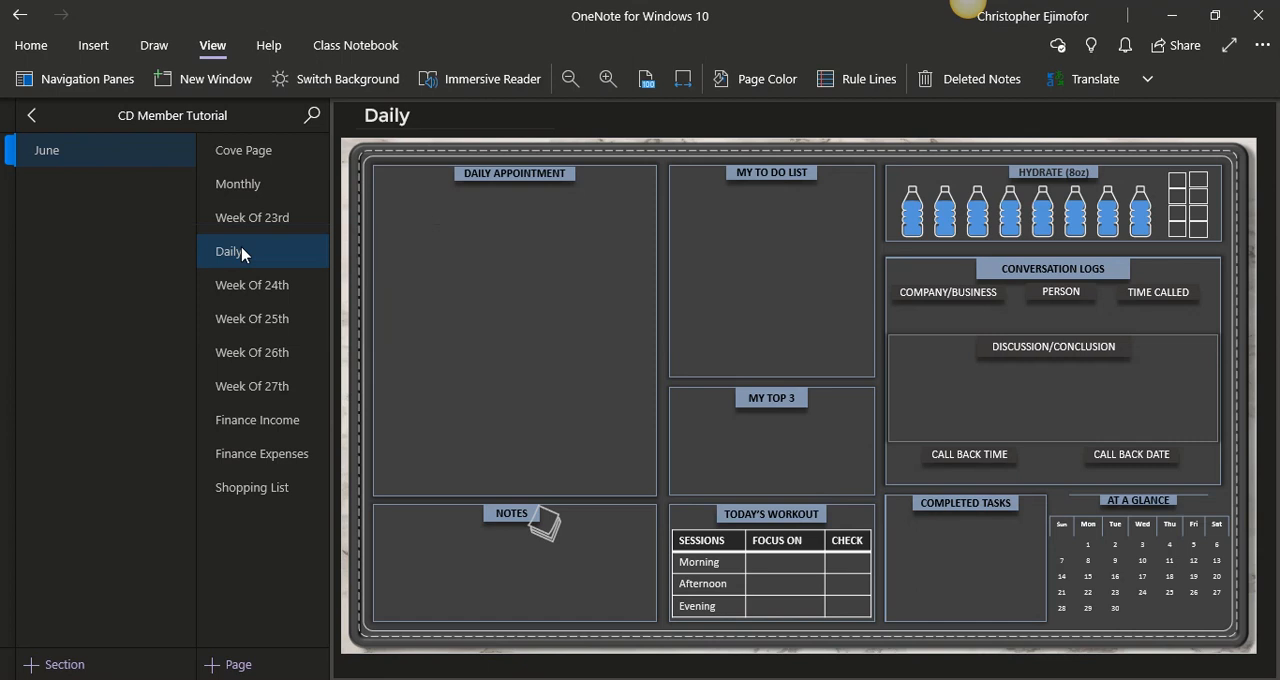
{"action": "right_click", "coordinate": [242, 254]}
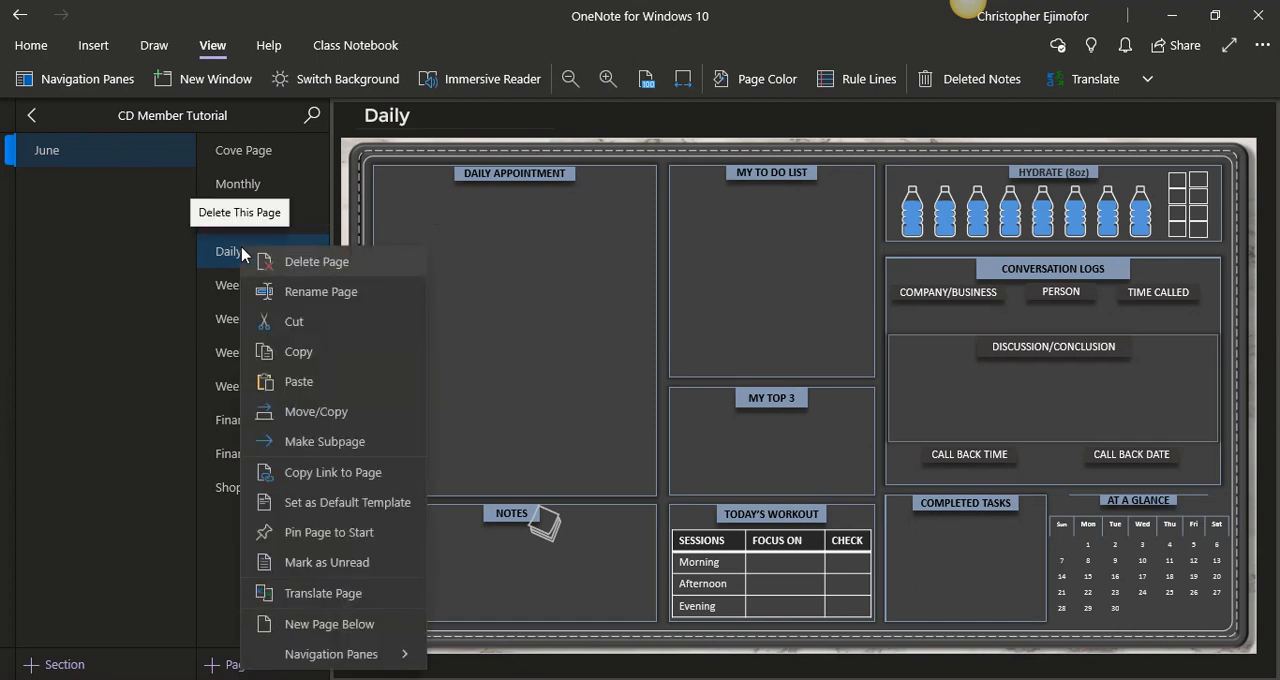
{"action": "left_click", "coordinate": [303, 442]}
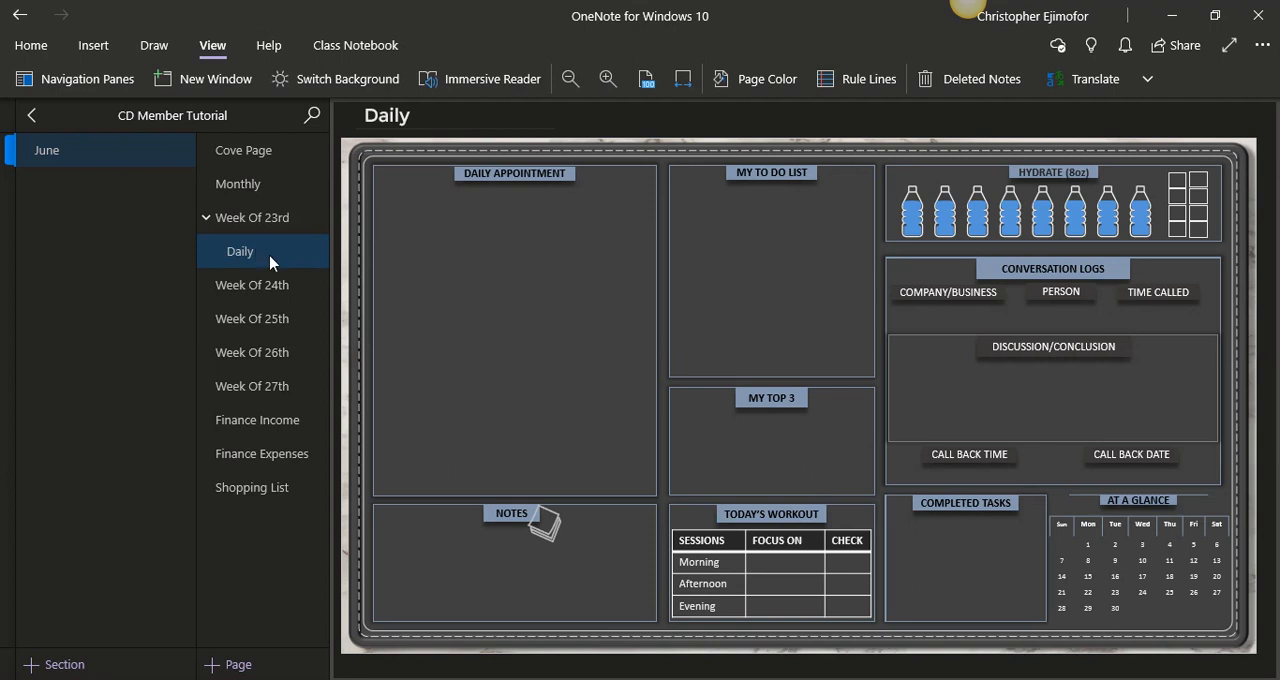
{"action": "left_click", "coordinate": [414, 305]}
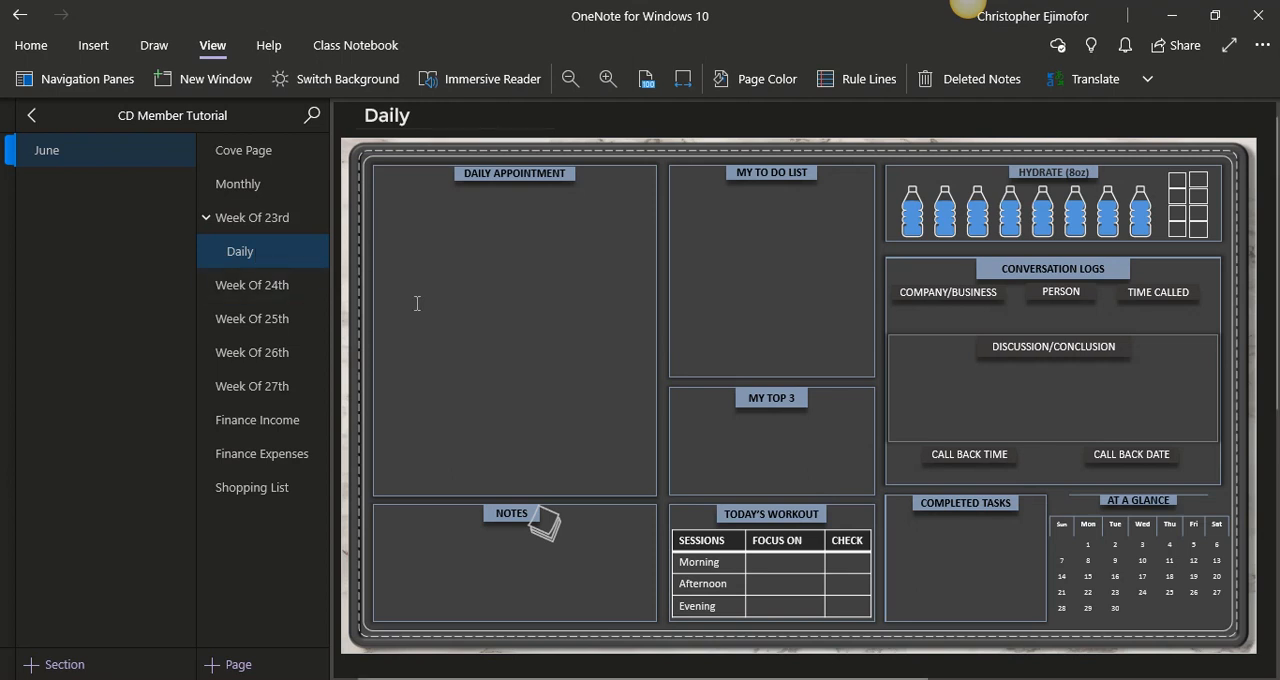
- Collapse and re-expand the subpages of Week Of 23rd, and view the weekly page and its Daily subpage in turn
{"action": "left_click", "coordinate": [209, 221]}
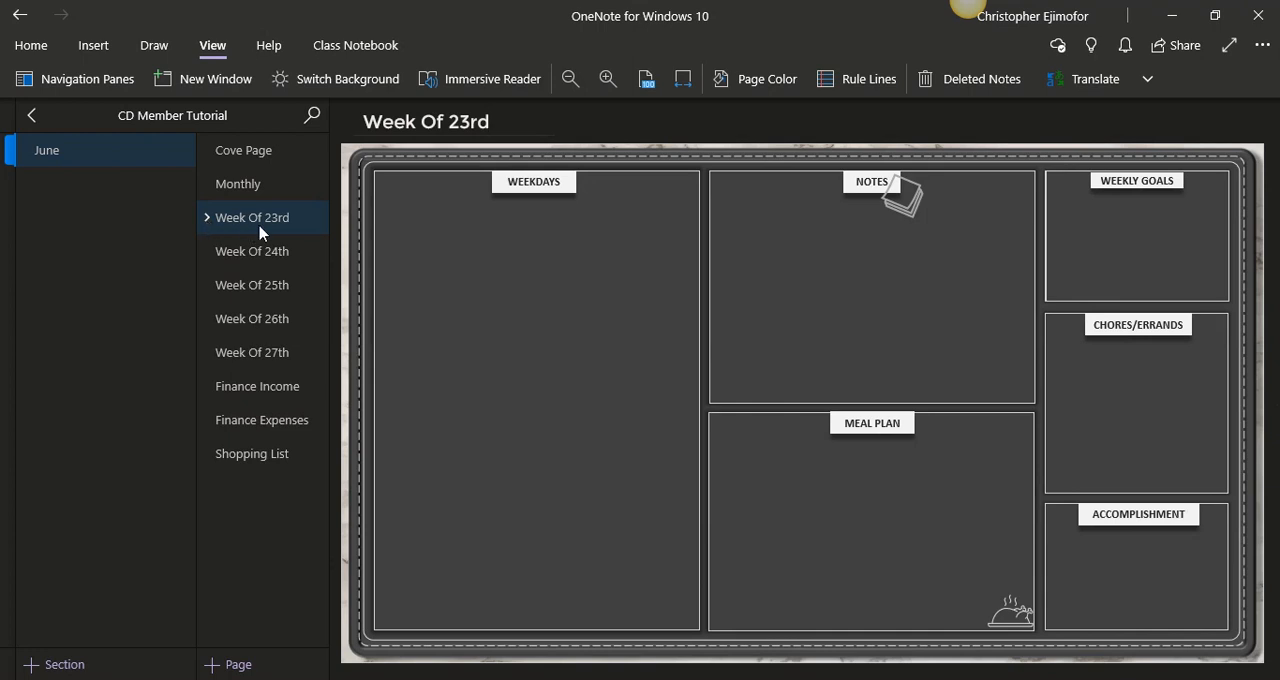
{"action": "left_click", "coordinate": [207, 219]}
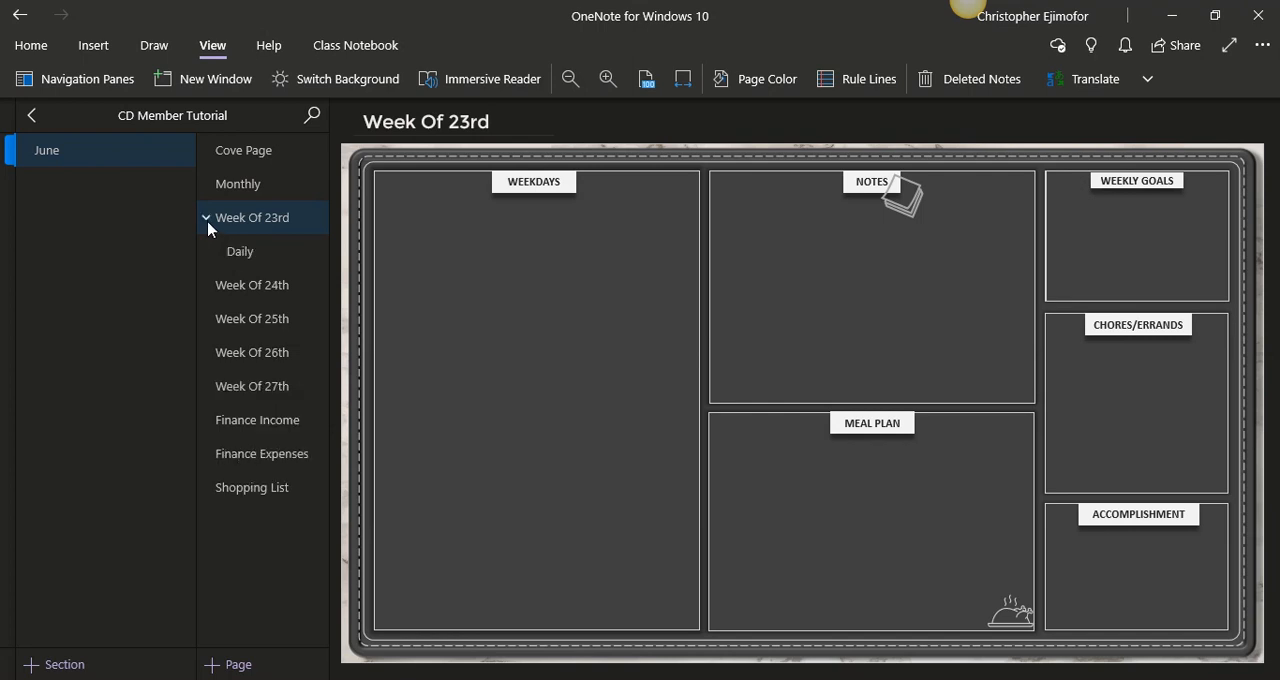
{"action": "left_click", "coordinate": [248, 262]}
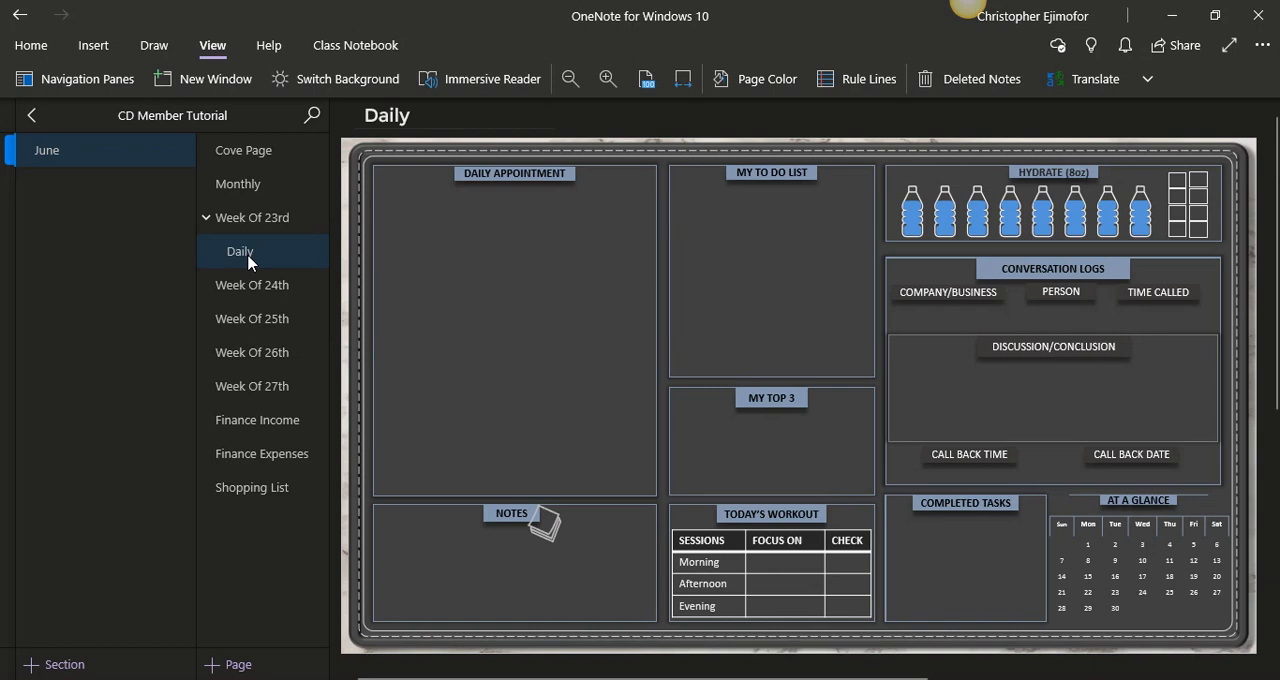
{"action": "left_click", "coordinate": [266, 229]}
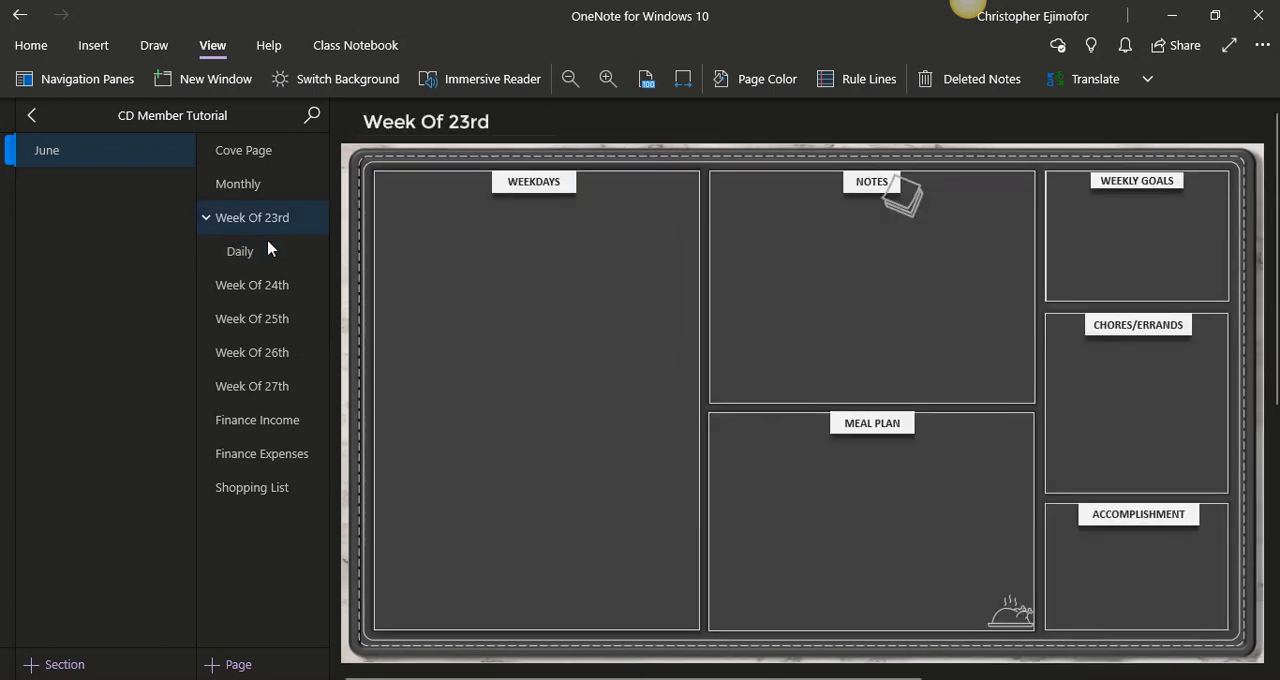
{"action": "left_click", "coordinate": [269, 256]}
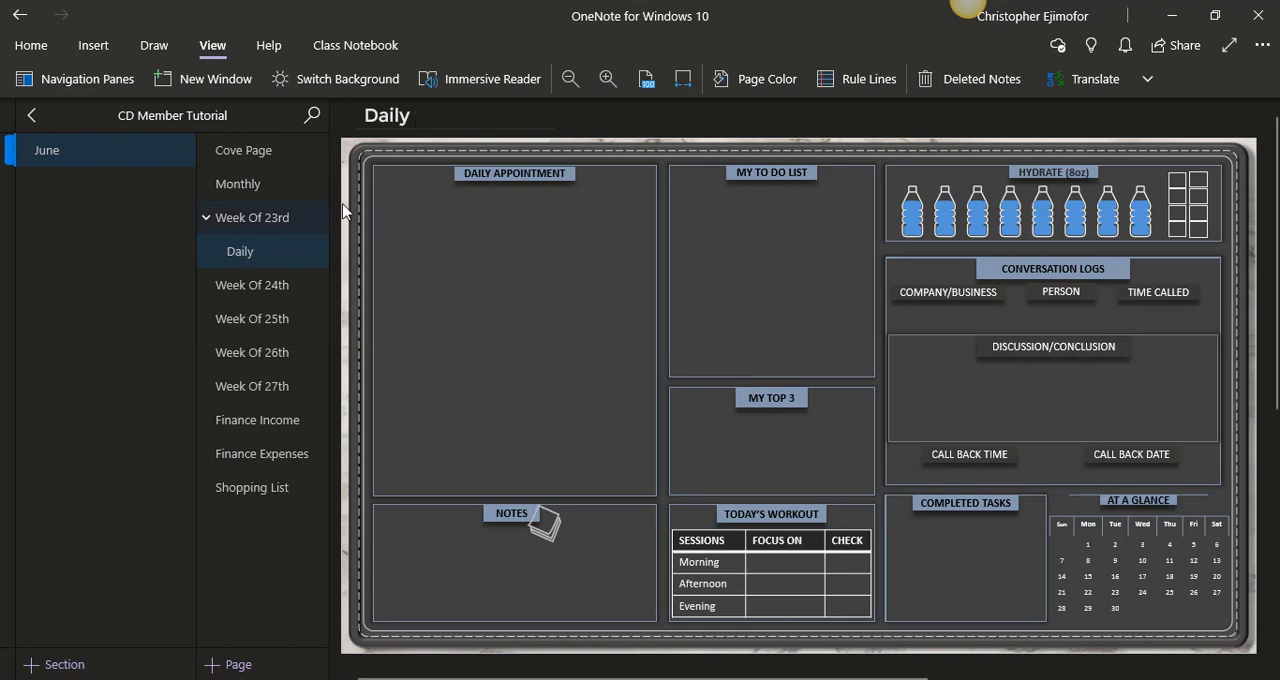
{"action": "left_click", "coordinate": [272, 222]}
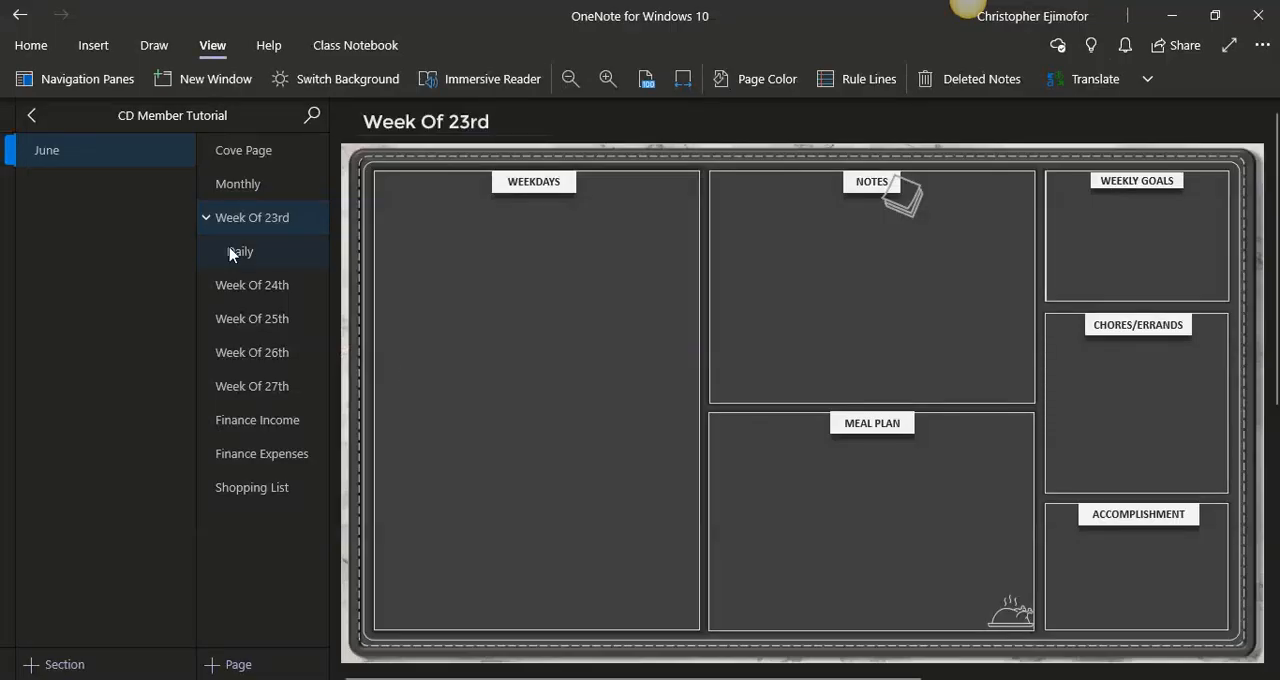
- Retitle the Daily subpage under Week Of 23rd as "Mon 1st"
{"action": "left_click", "coordinate": [231, 255]}
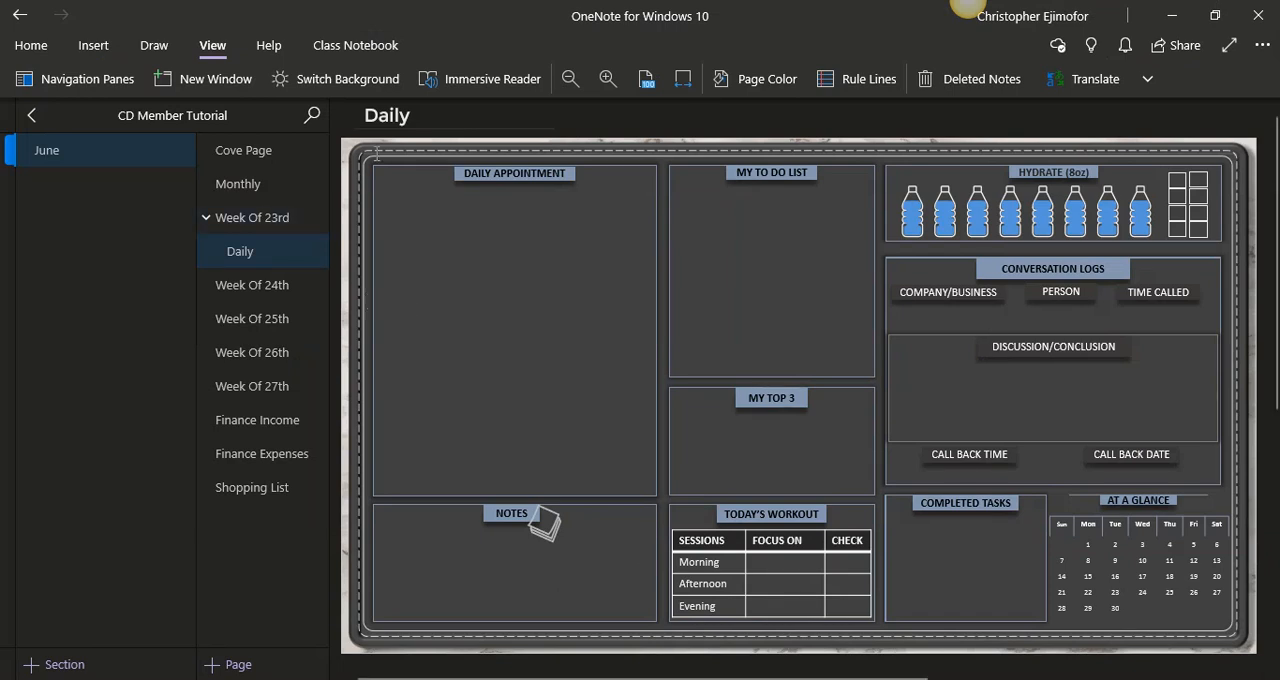
{"action": "left_click_drag", "start_coordinate": [425, 120], "coordinate": [363, 121]}
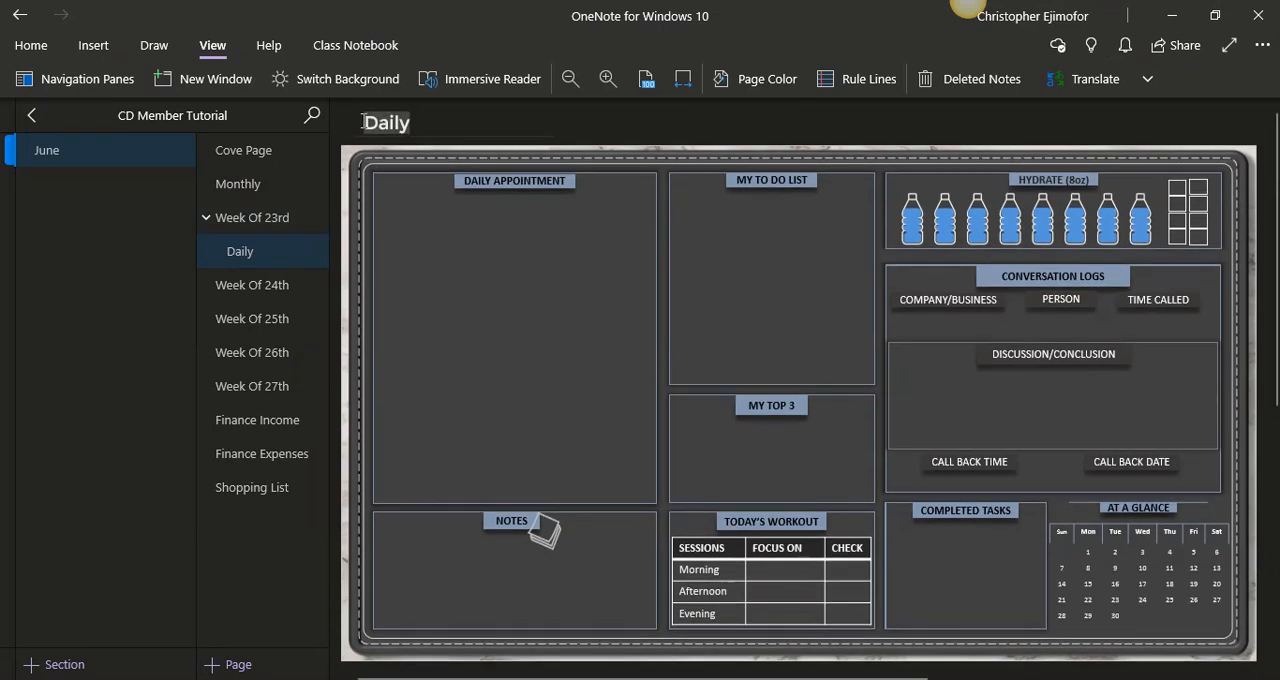
{"action": "type", "text": "Mon 1st"}
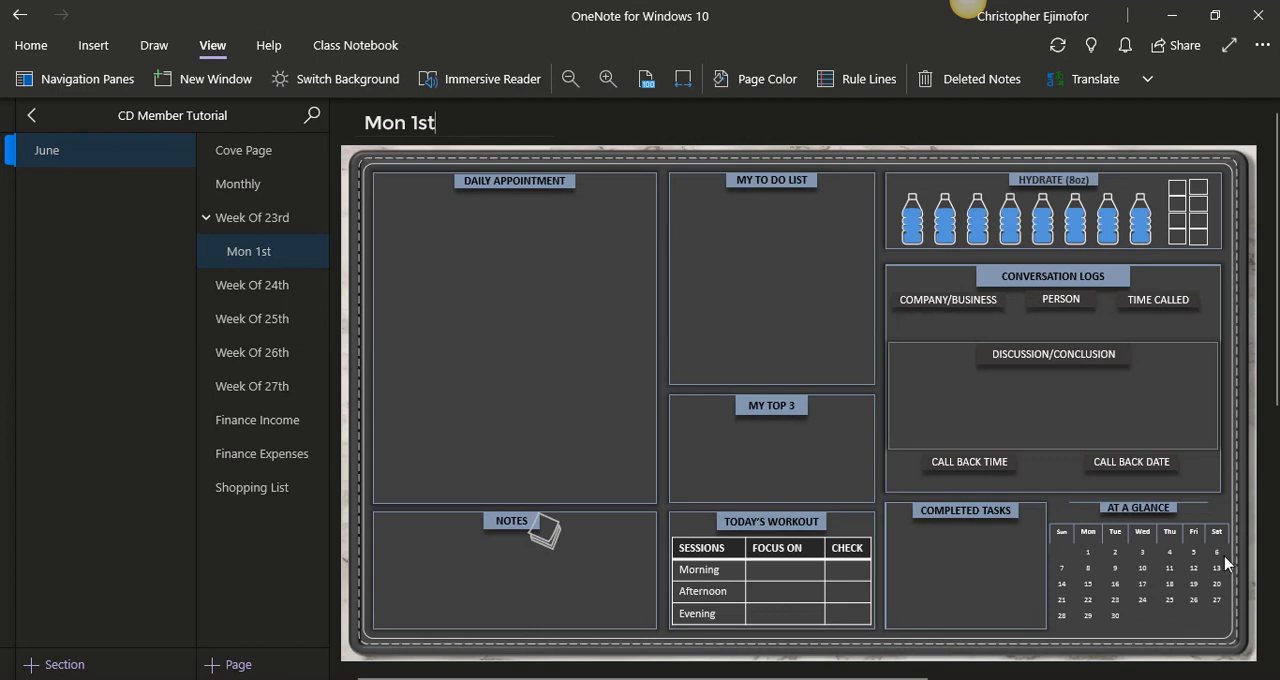
- Set the Mon 1st page as the June section's default template, replacing the current template
{"action": "right_click", "coordinate": [291, 250]}
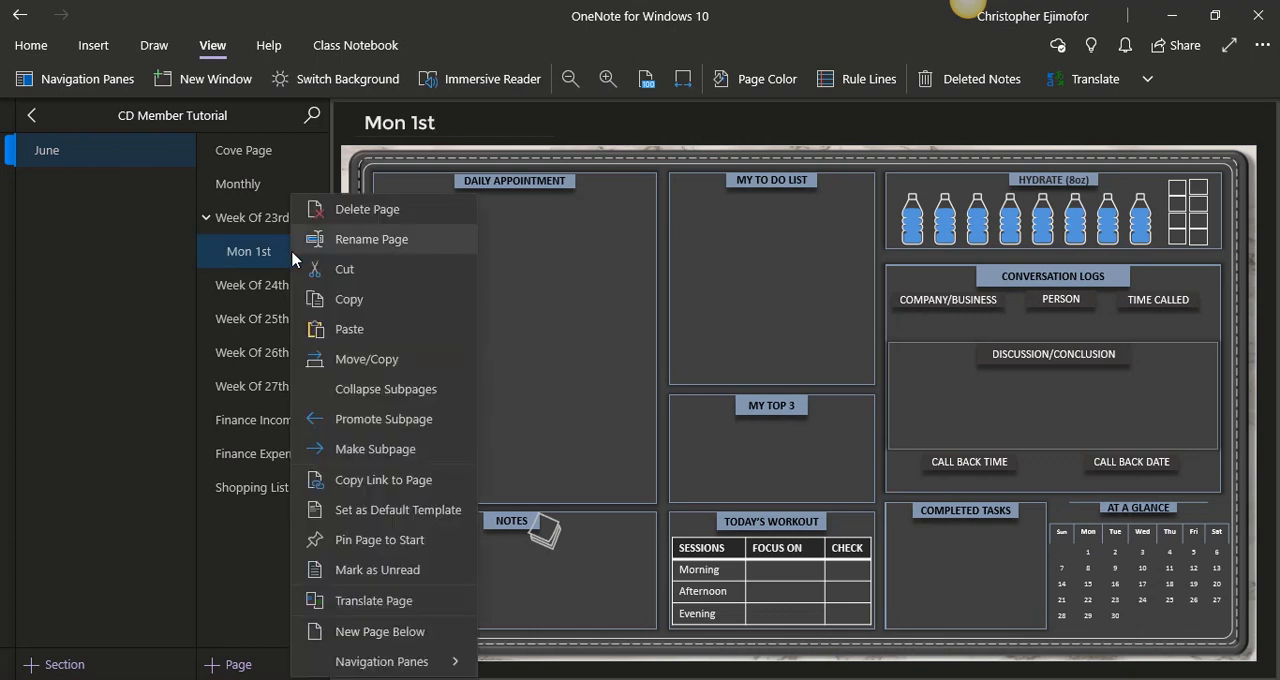
{"action": "left_click", "coordinate": [347, 512]}
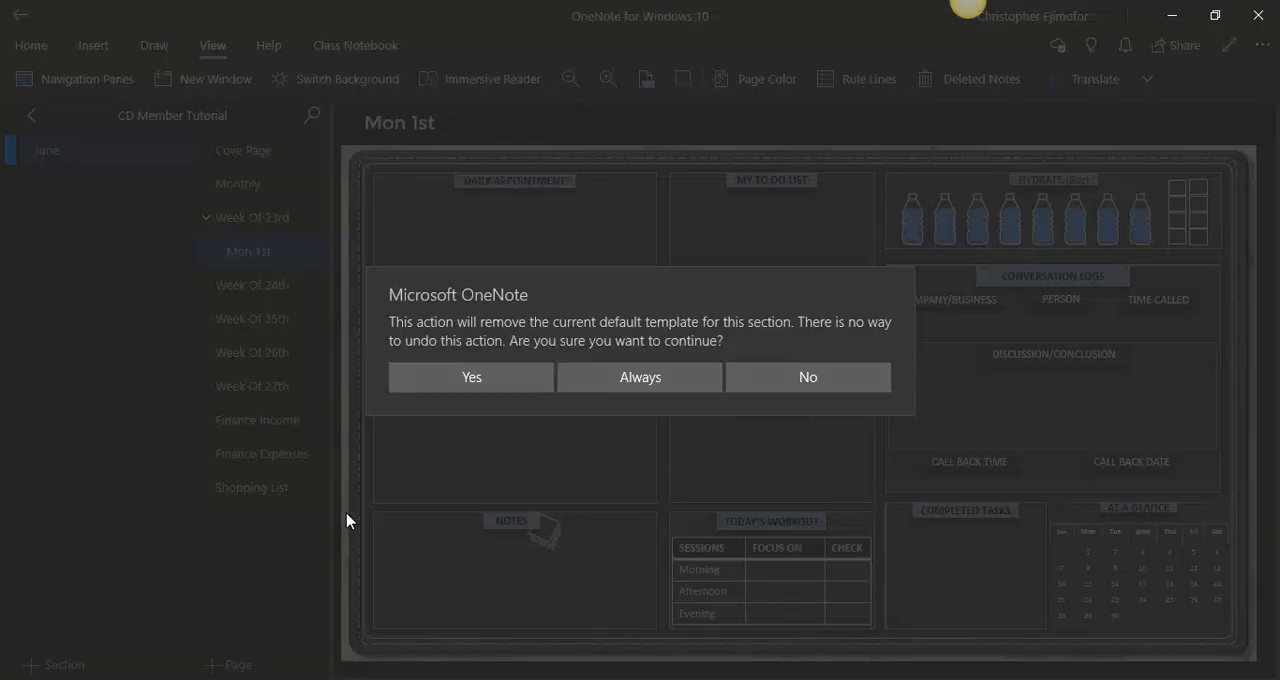
{"action": "left_click", "coordinate": [445, 385]}
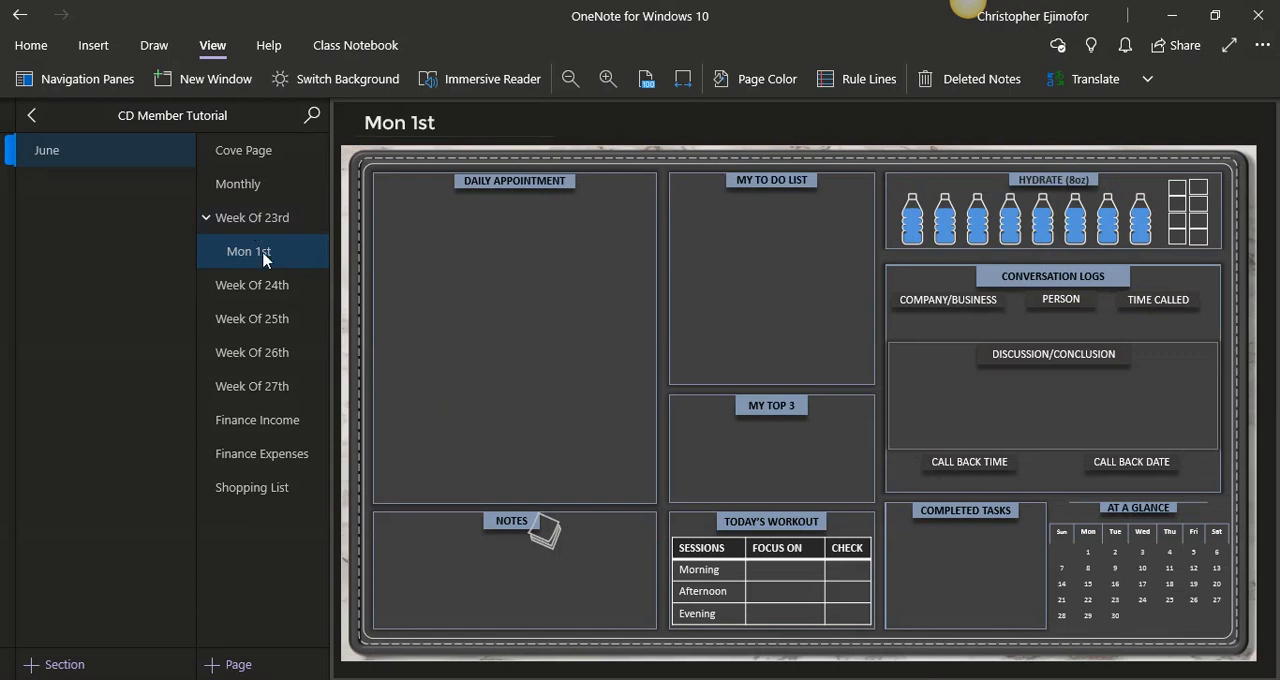
- Add five new daily subpages under Week Of 23rd from the June section's default Mon 1st template
{"action": "left_click", "coordinate": [238, 664]}
{"action": "left_click", "coordinate": [238, 664]}
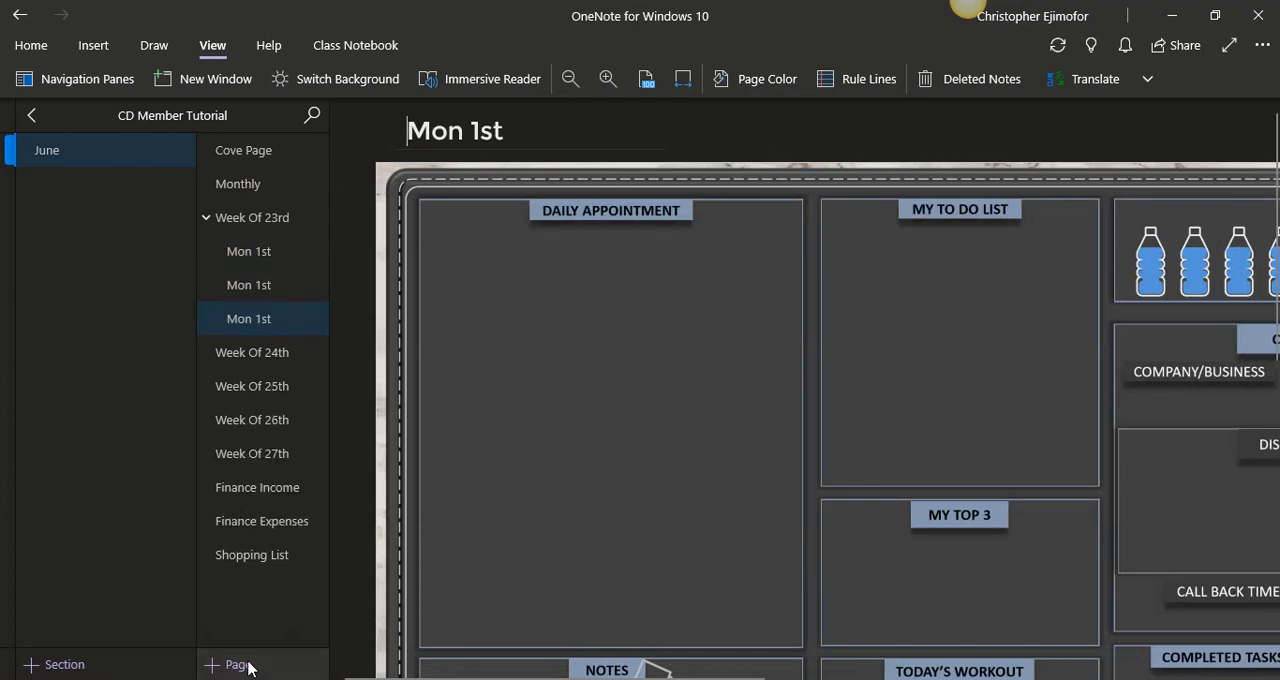
{"action": "left_click", "coordinate": [248, 666]}
{"action": "left_click", "coordinate": [248, 666]}
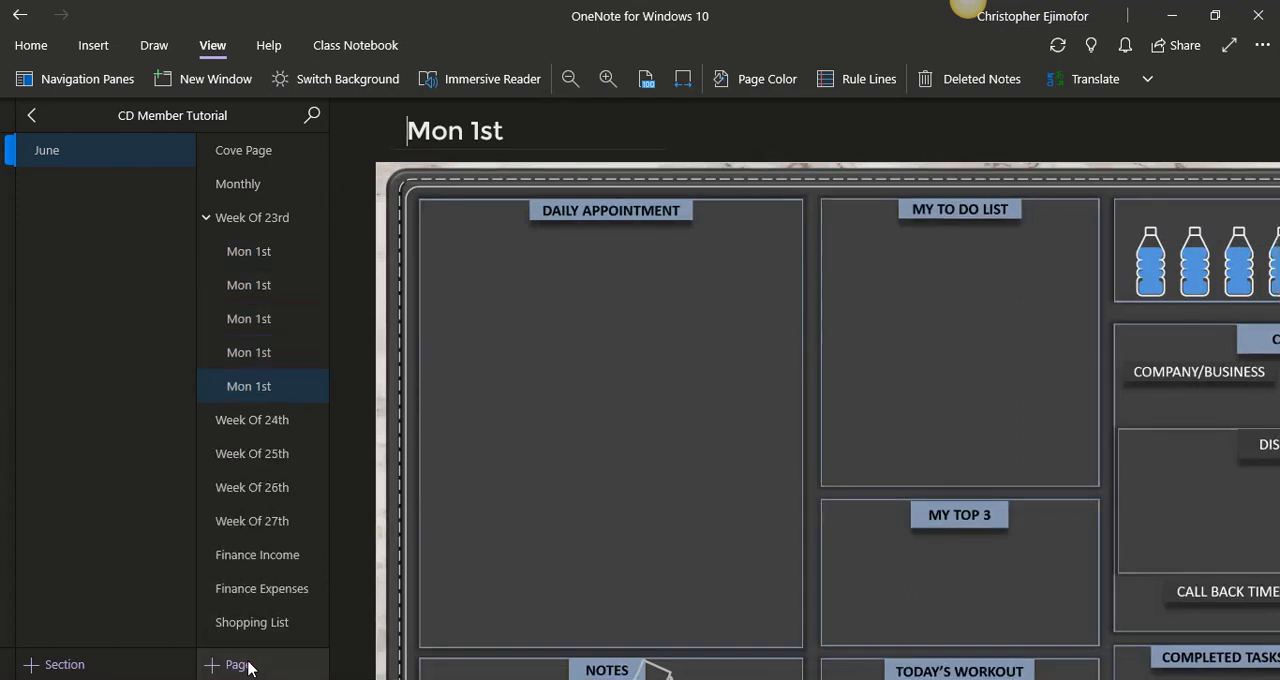
{"action": "left_click", "coordinate": [248, 666]}
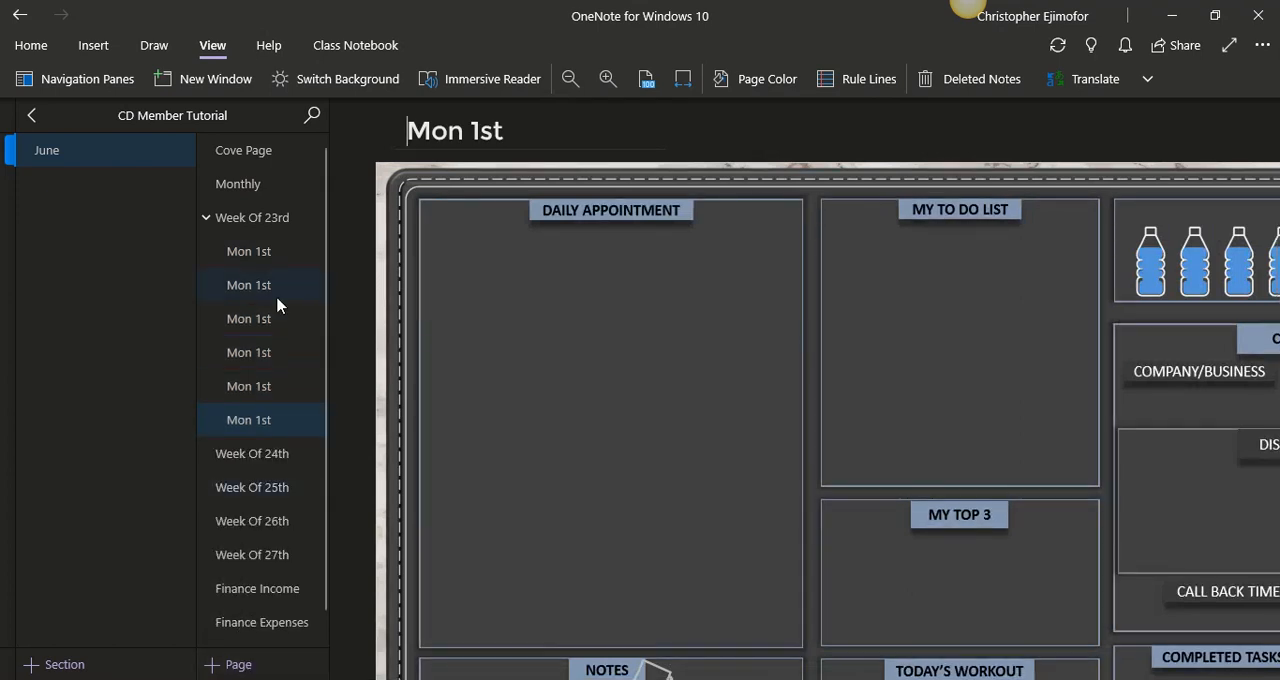
- Retitle the last daily subpage under Week Of 23rd as "Mon 6th" and the one directly above it as "Mon 5th"
{"action": "left_click", "coordinate": [682, 79]}
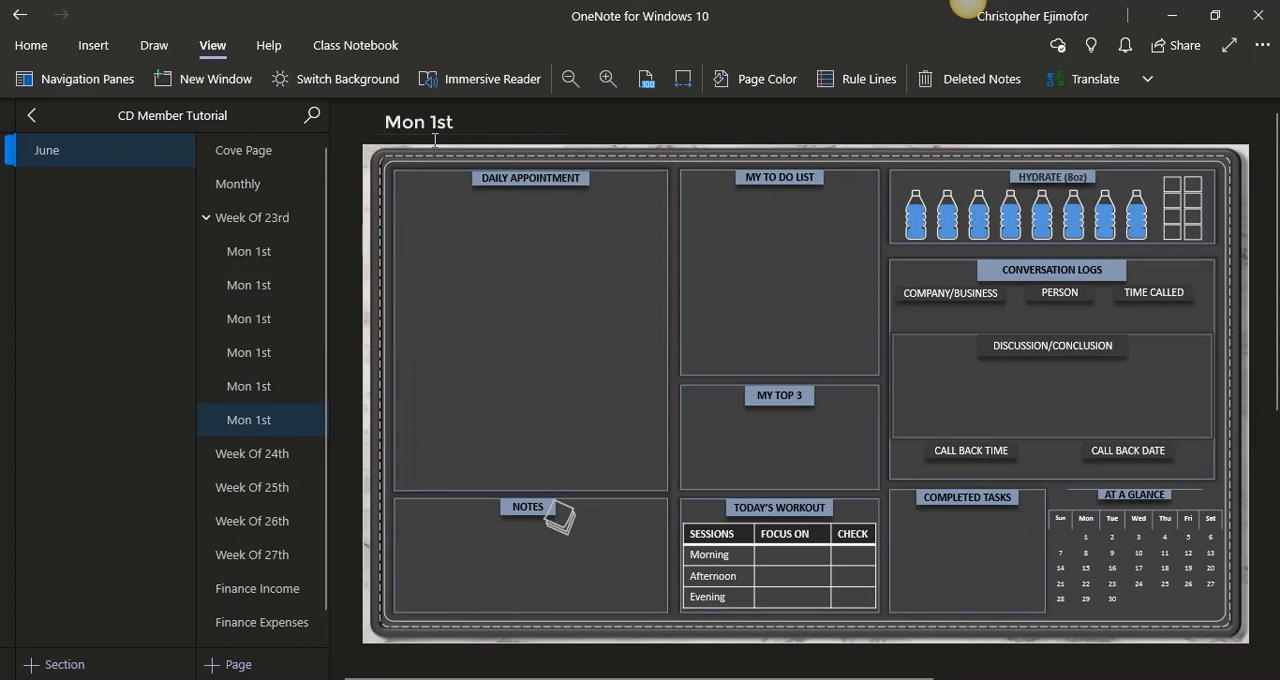
{"action": "left_click_drag", "start_coordinate": [456, 123], "coordinate": [431, 122]}
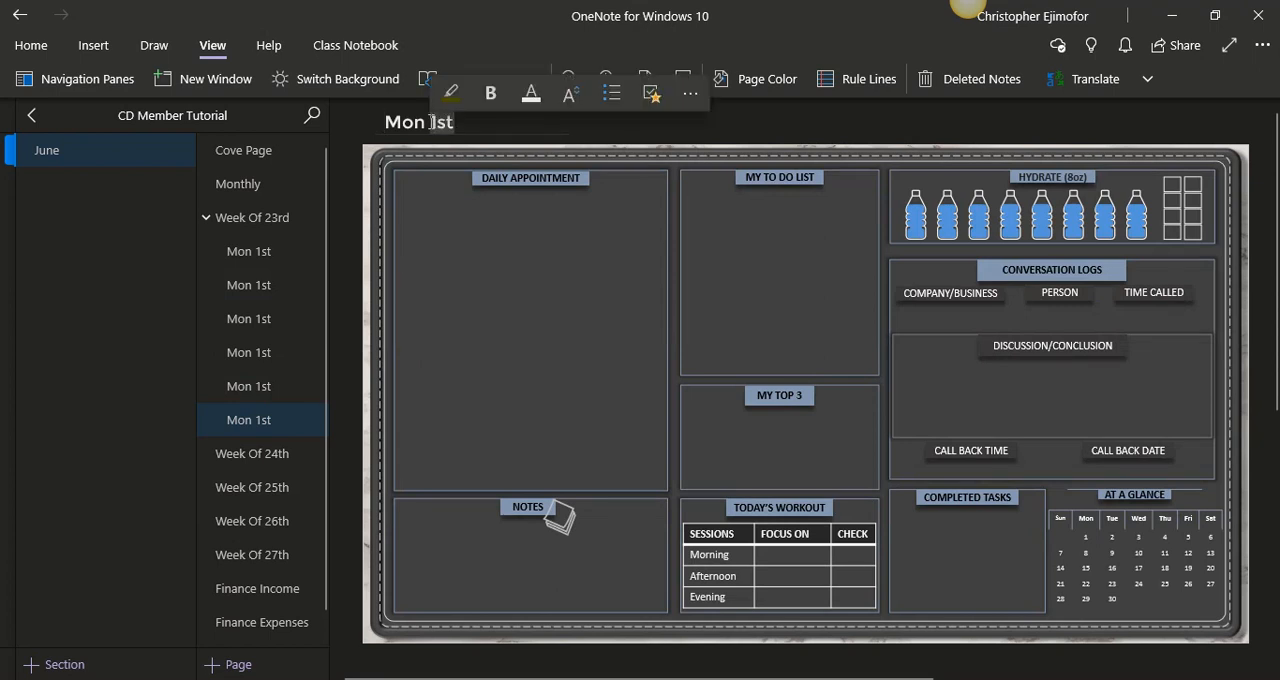
{"action": "type", "text": "6th"}
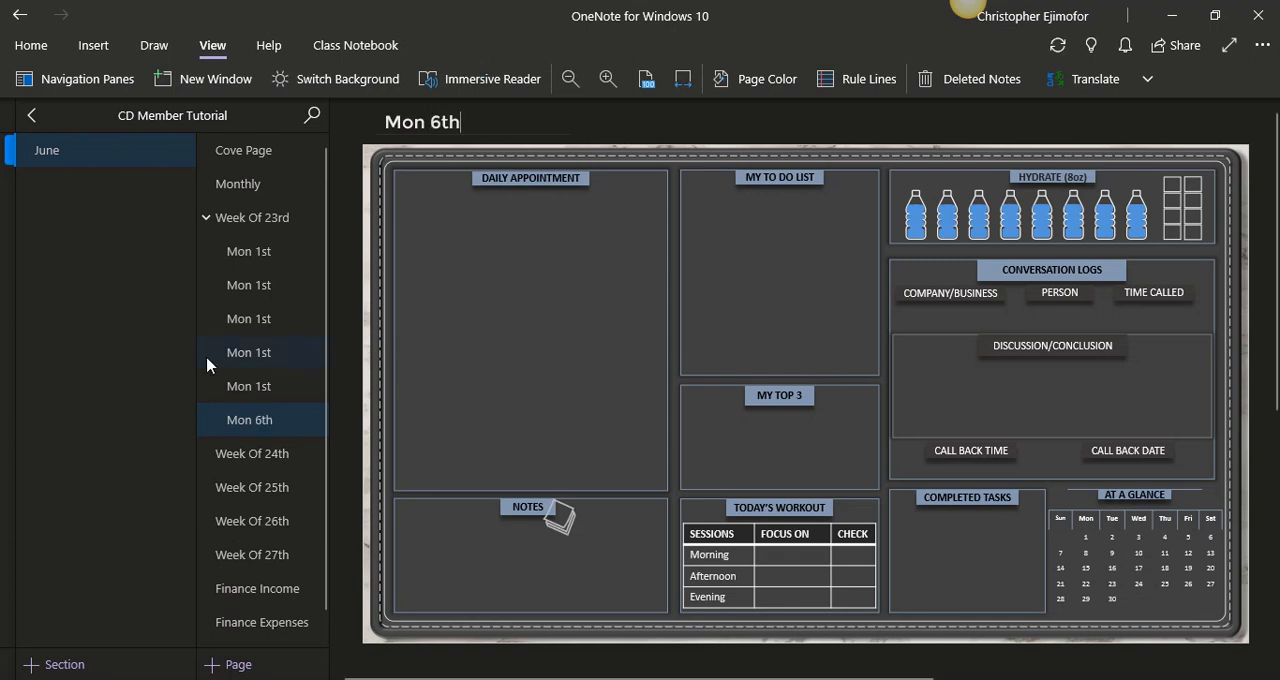
{"action": "left_click", "coordinate": [236, 386]}
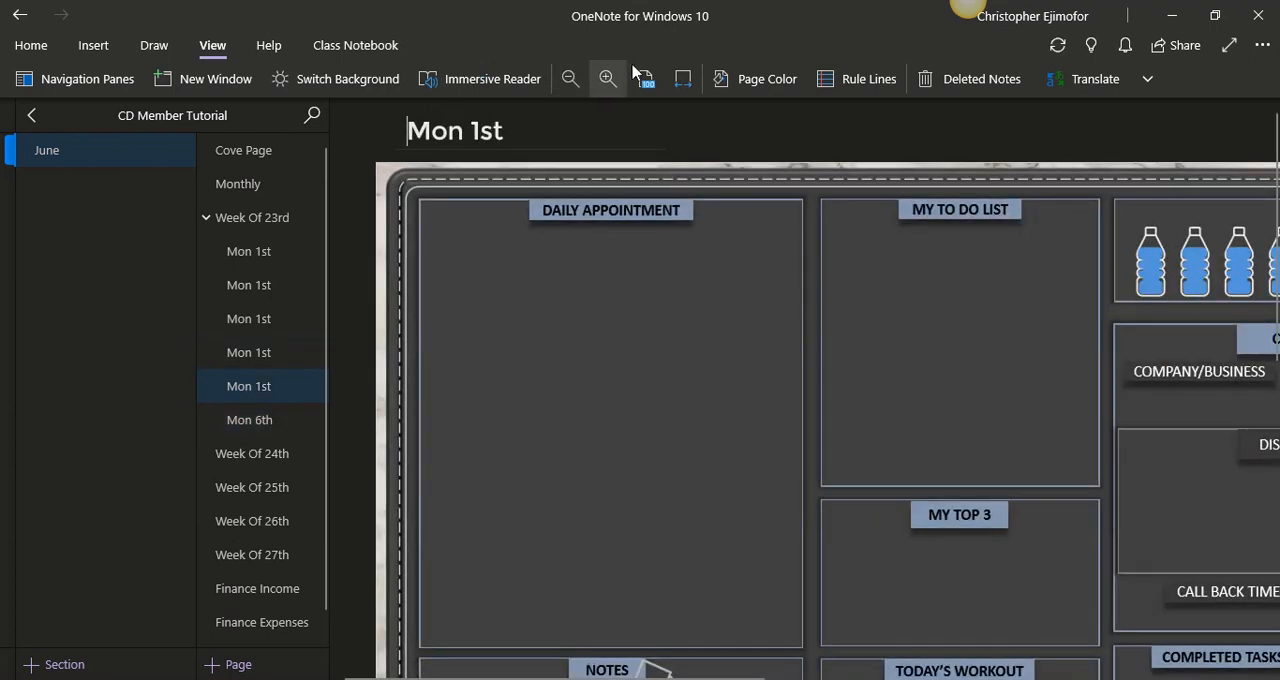
{"action": "left_click", "coordinate": [683, 79]}
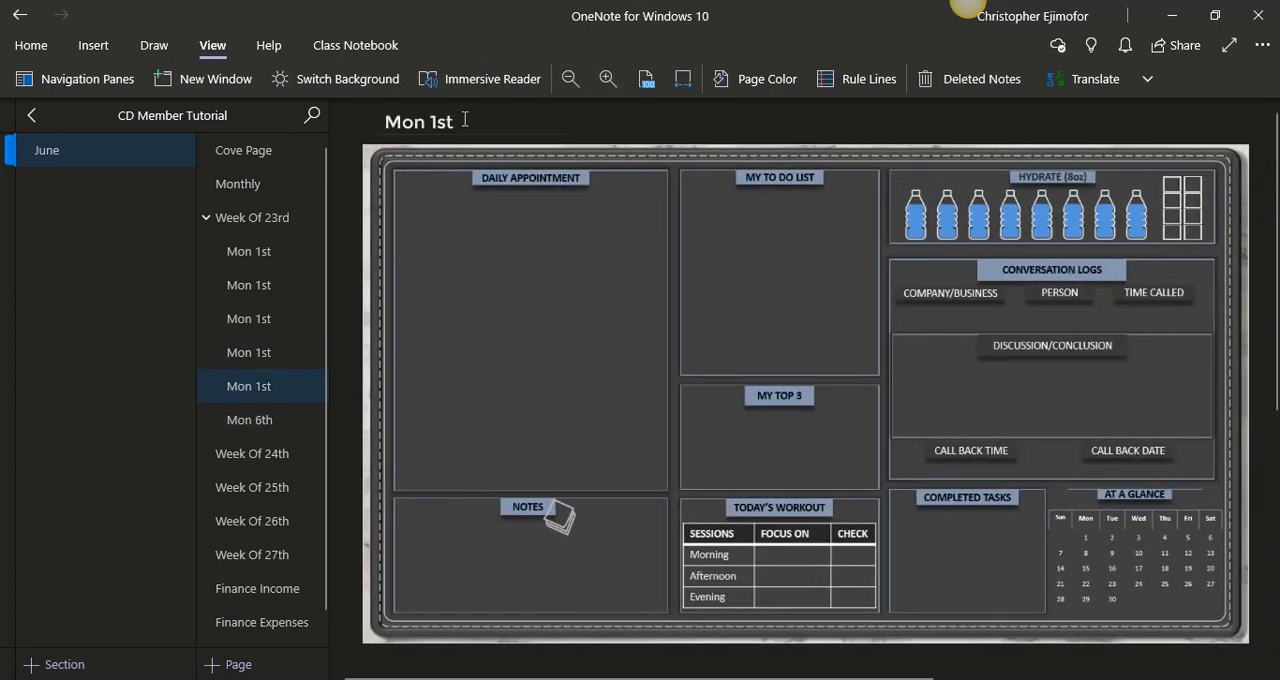
{"action": "double_click", "coordinate": [438, 122]}
{"action": "type", "text": "5th"}
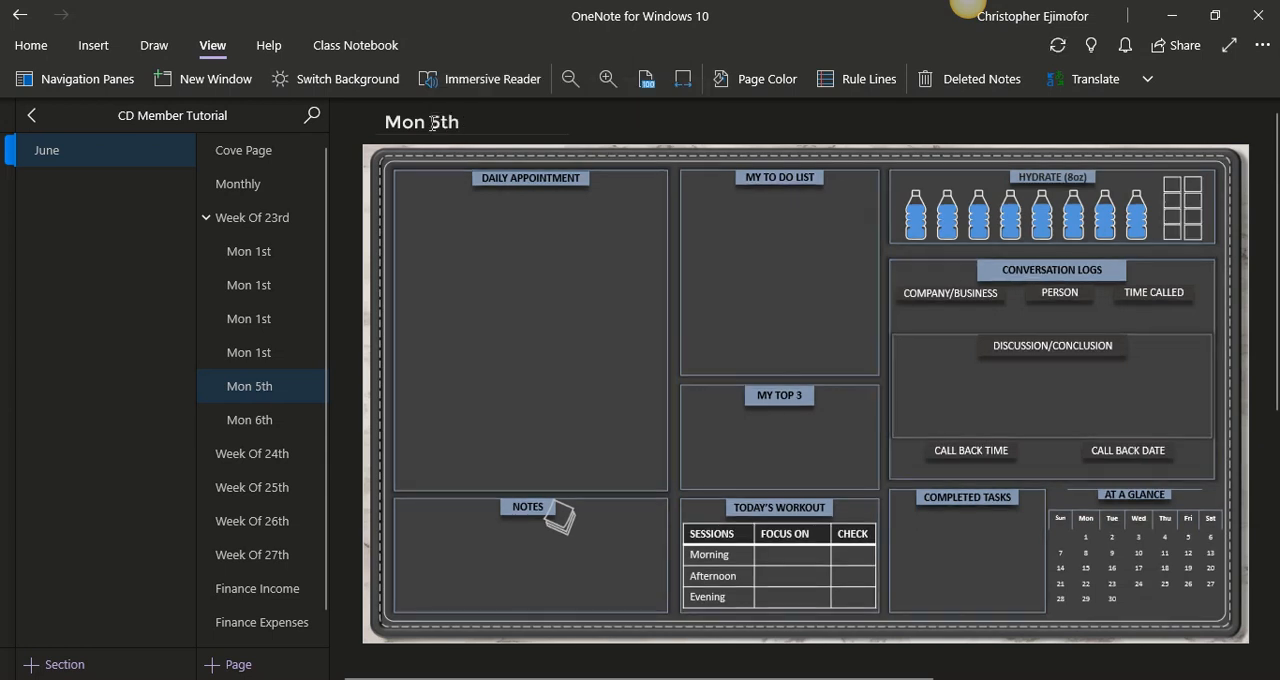
- Correct the weekday in the Mon 6th subpage's title so that it reads "Sat 6th"
{"action": "left_click", "coordinate": [276, 352]}
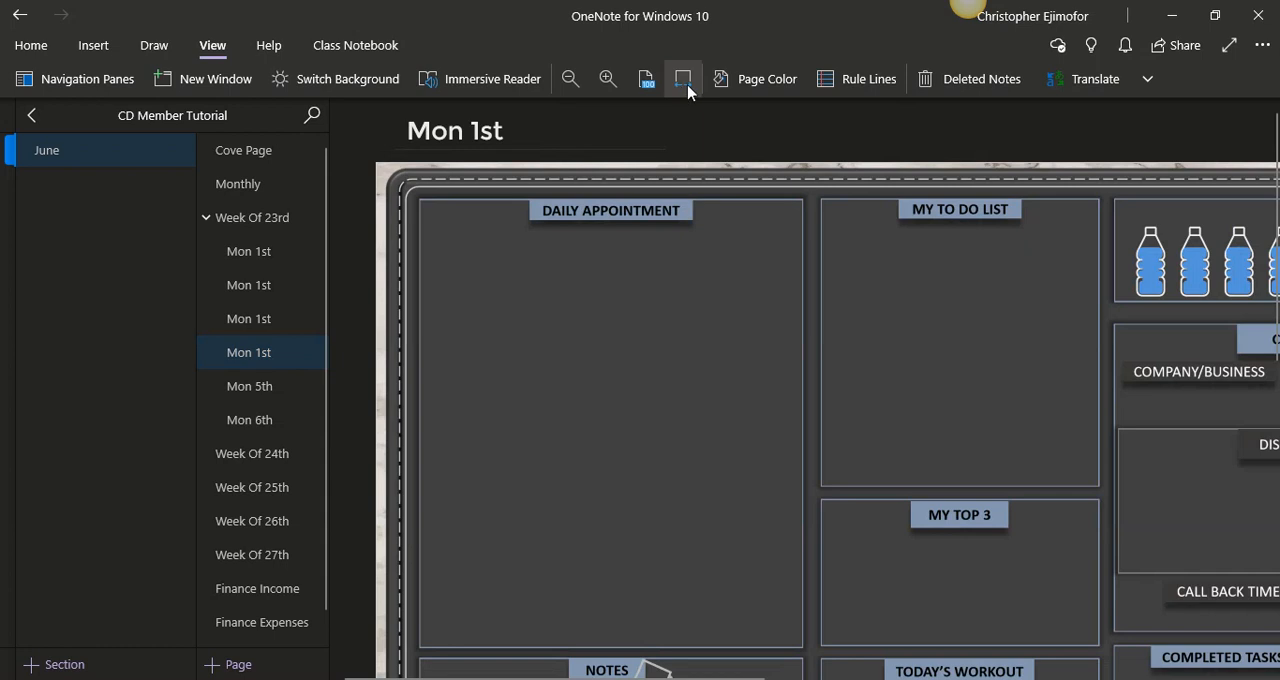
{"action": "left_click_drag", "start_coordinate": [474, 124], "coordinate": [390, 112]}
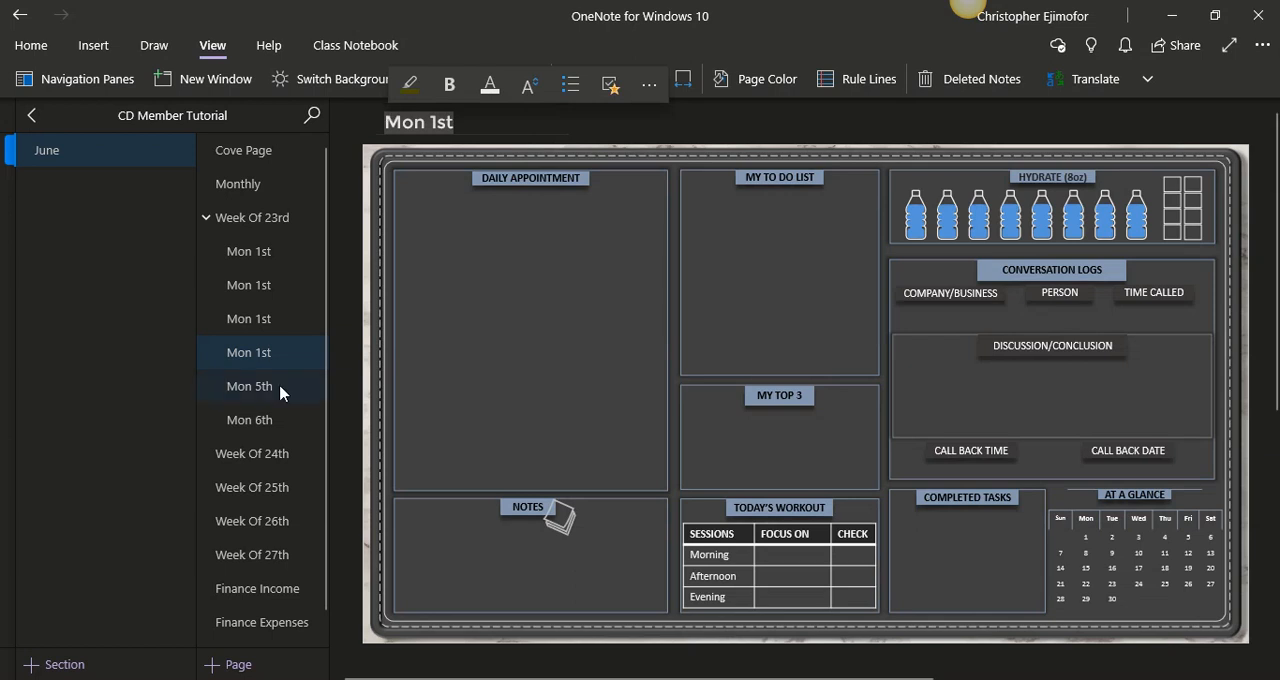
{"action": "left_click", "coordinate": [277, 420]}
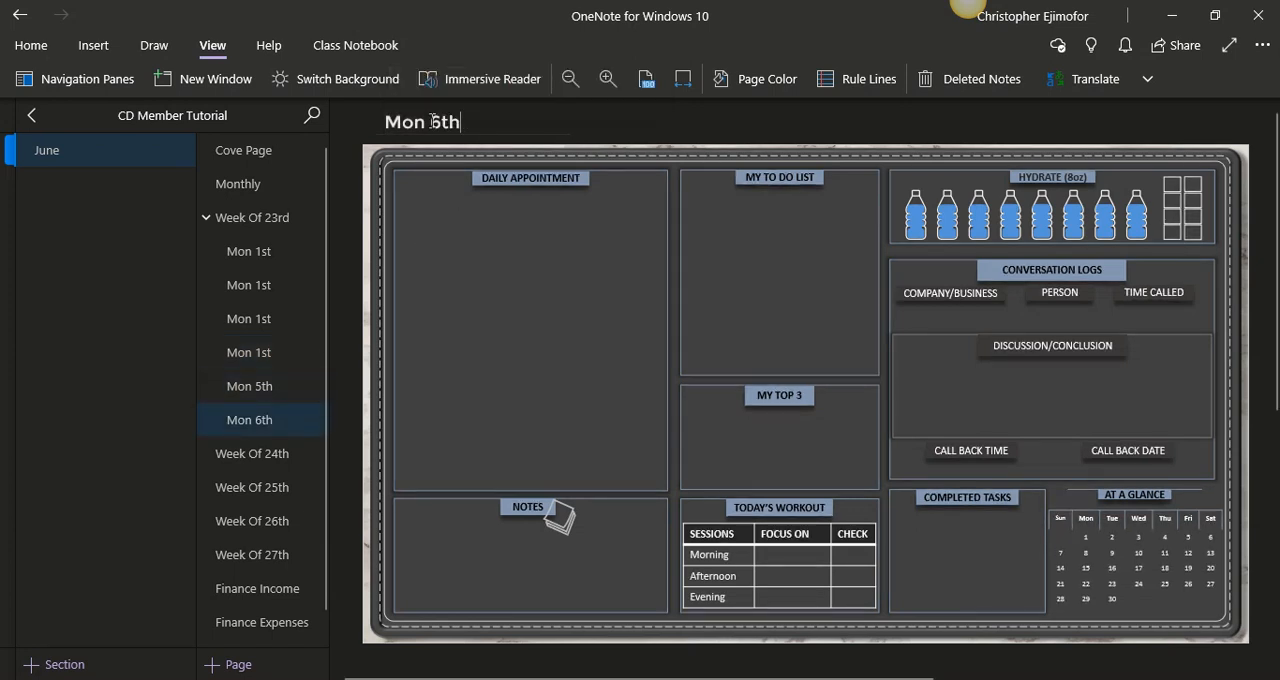
{"action": "left_click_drag", "start_coordinate": [431, 122], "coordinate": [381, 122]}
{"action": "key", "text": "BackSpace"}
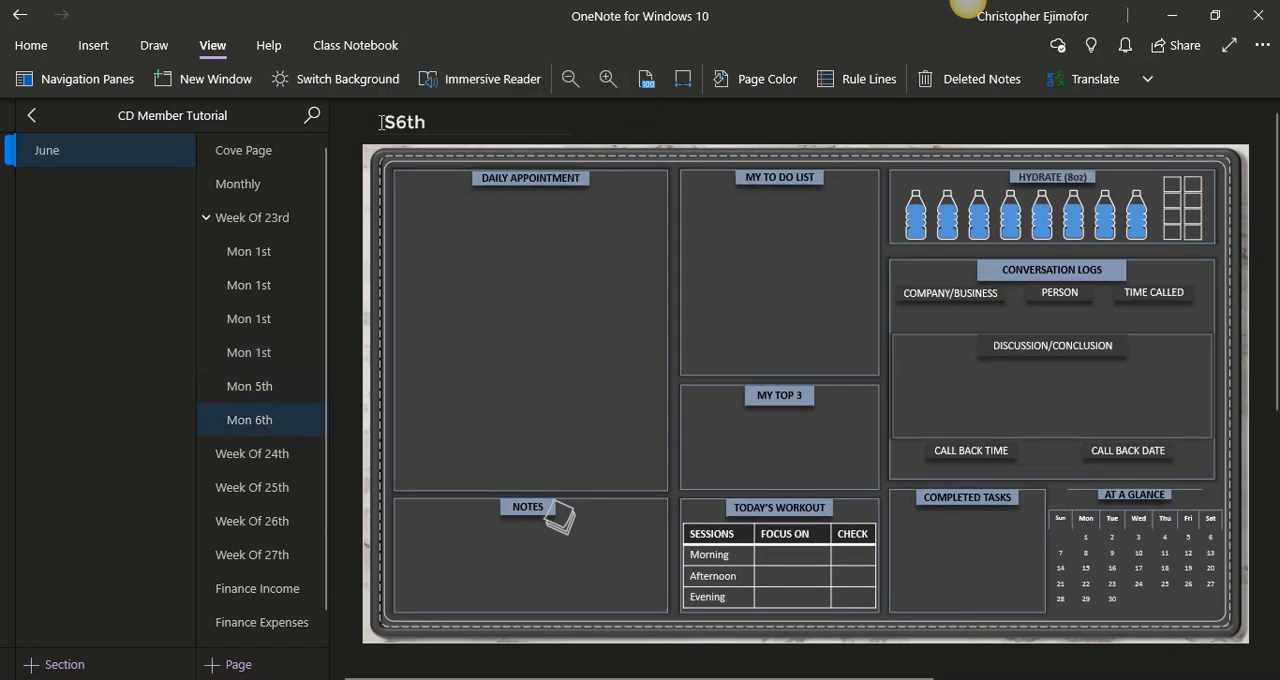
{"action": "type", "text": "Sat"}
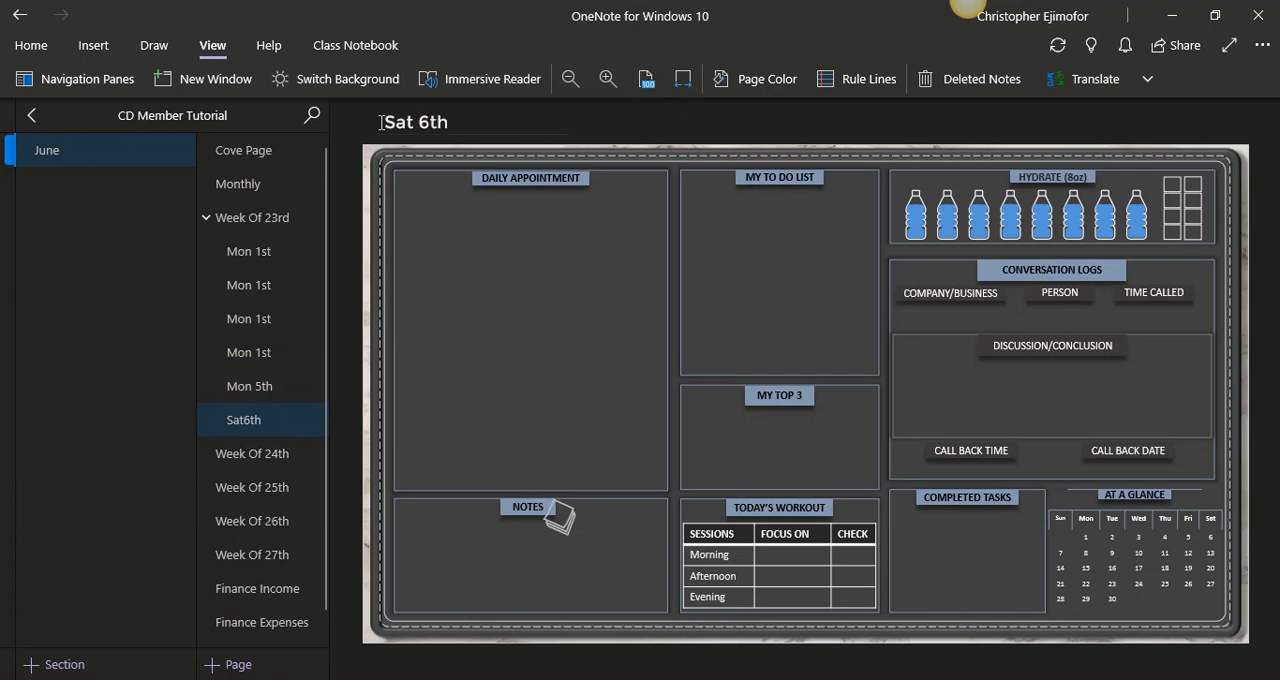
- Correct the weekday in the Mon 5th subpage's title so that it reads "Fri 5th"
{"action": "left_click", "coordinate": [268, 398]}
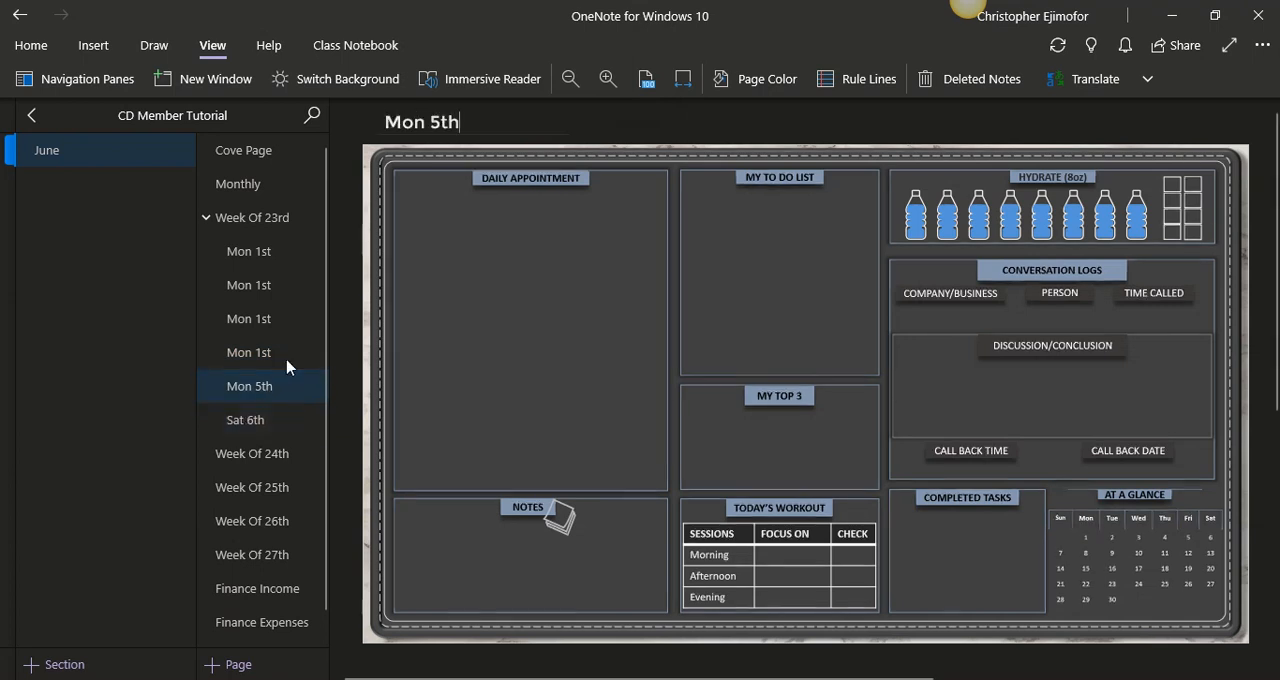
{"action": "left_click_drag", "start_coordinate": [399, 122], "coordinate": [381, 122]}
{"action": "type", "text": "Fri"}
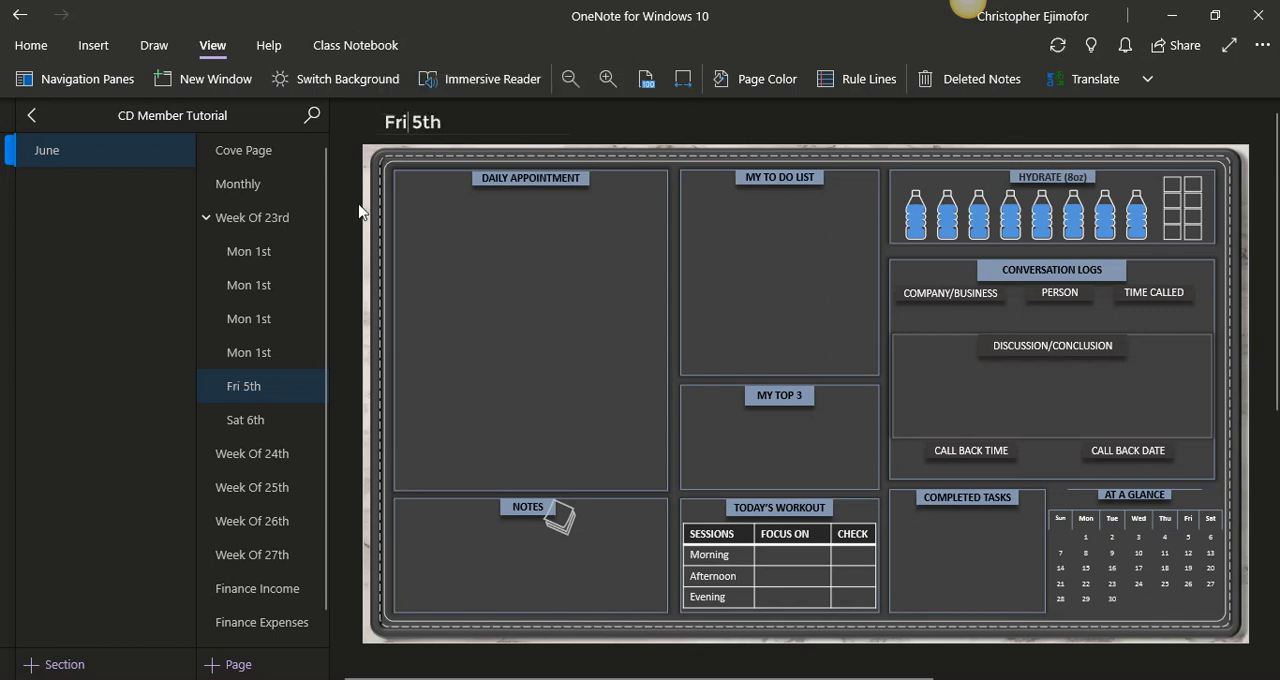
- Retitle the Mon 1st copy directly above Fri 5th as "Thu 4th"
{"action": "left_click", "coordinate": [273, 351]}
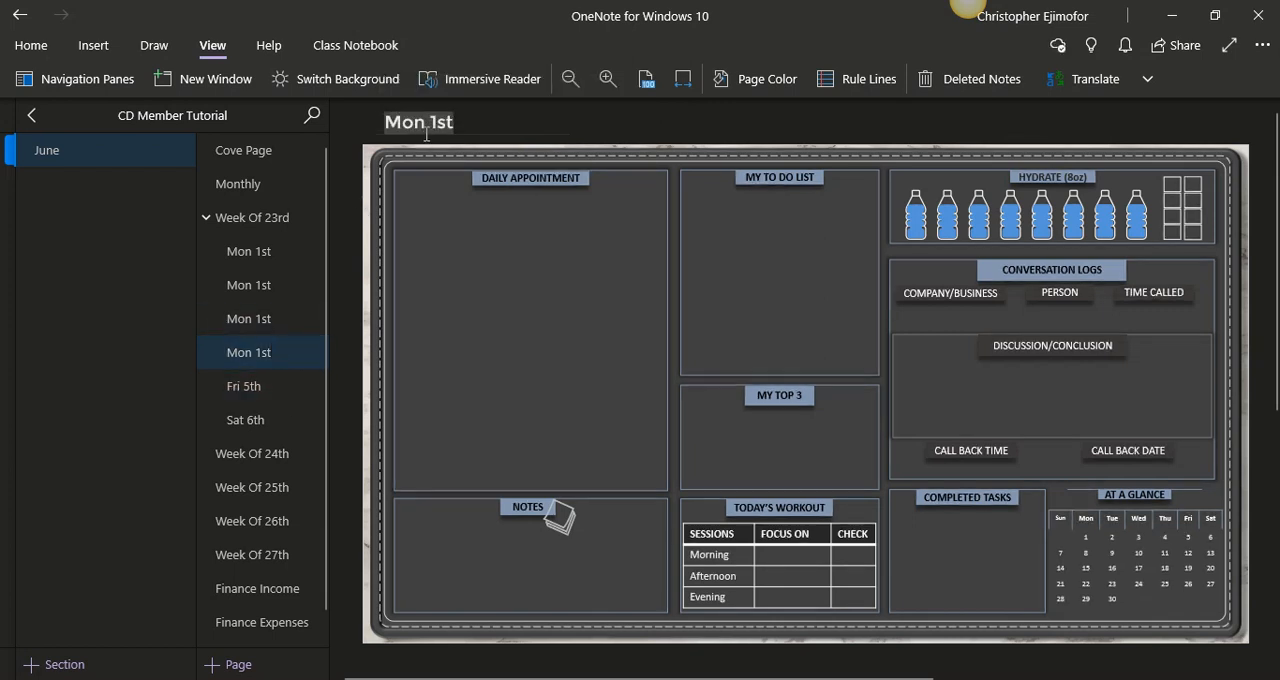
{"action": "key", "text": "Left"}
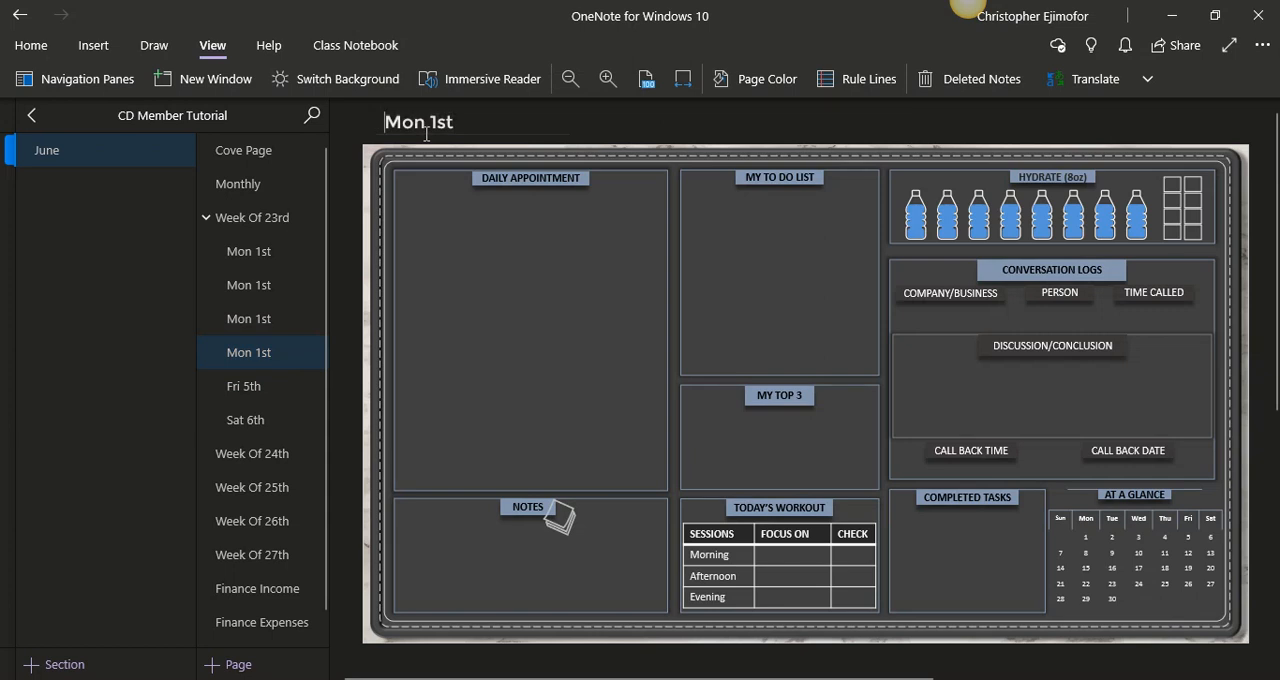
{"action": "left_click", "coordinate": [426, 133]}
{"action": "left_click_drag", "start_coordinate": [456, 123], "coordinate": [390, 121]}
{"action": "key", "text": "BackSpace"}
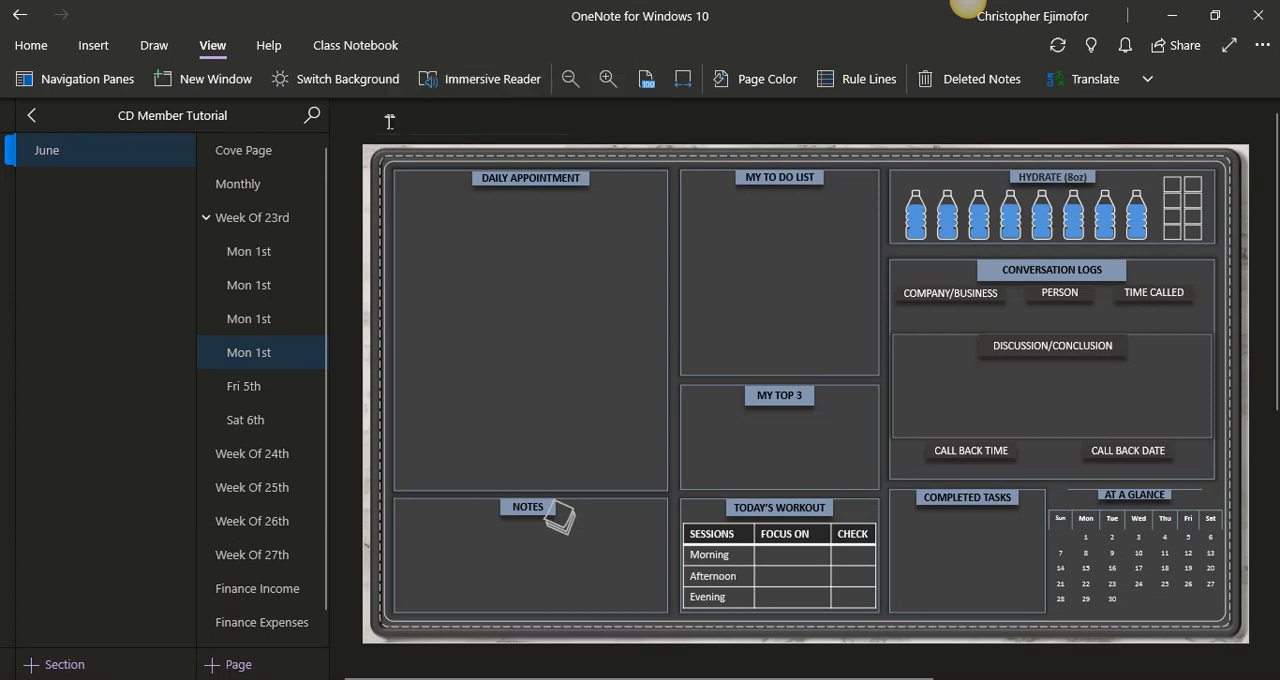
{"action": "type", "text": "Thu 4th"}
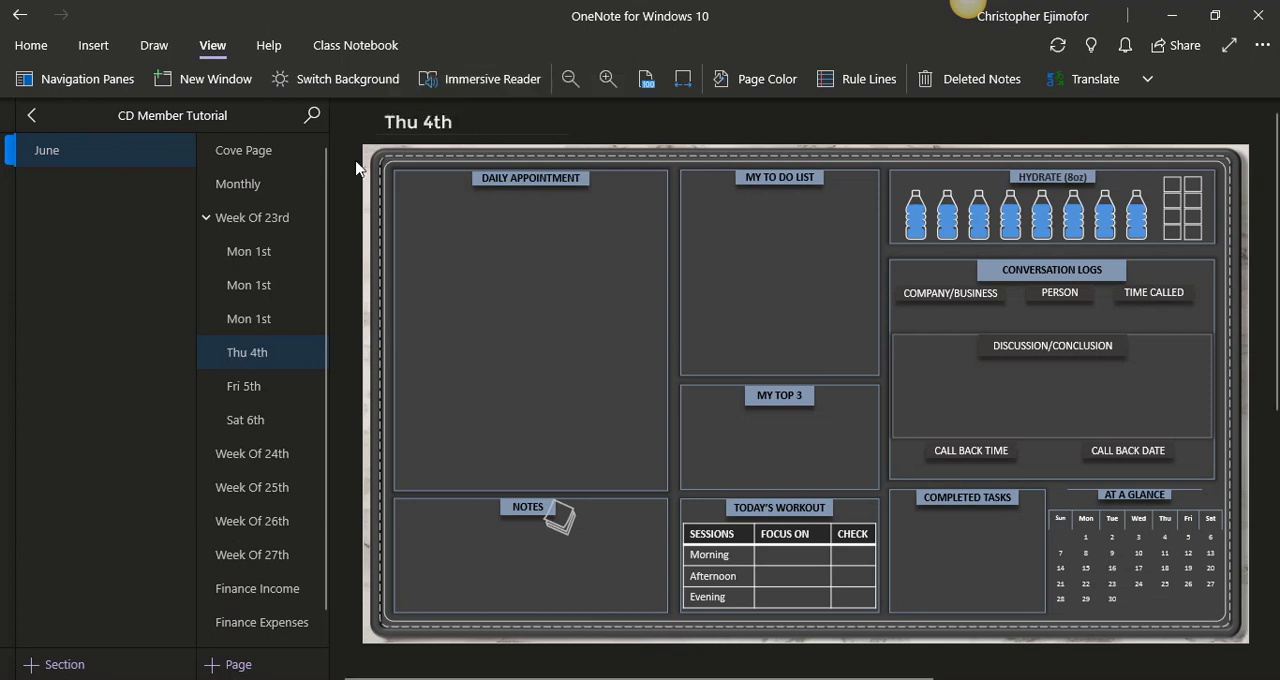
- Retitle the Mon 1st copy directly above Thu 4th as "Wed 3rd"
{"action": "left_click", "coordinate": [278, 312]}
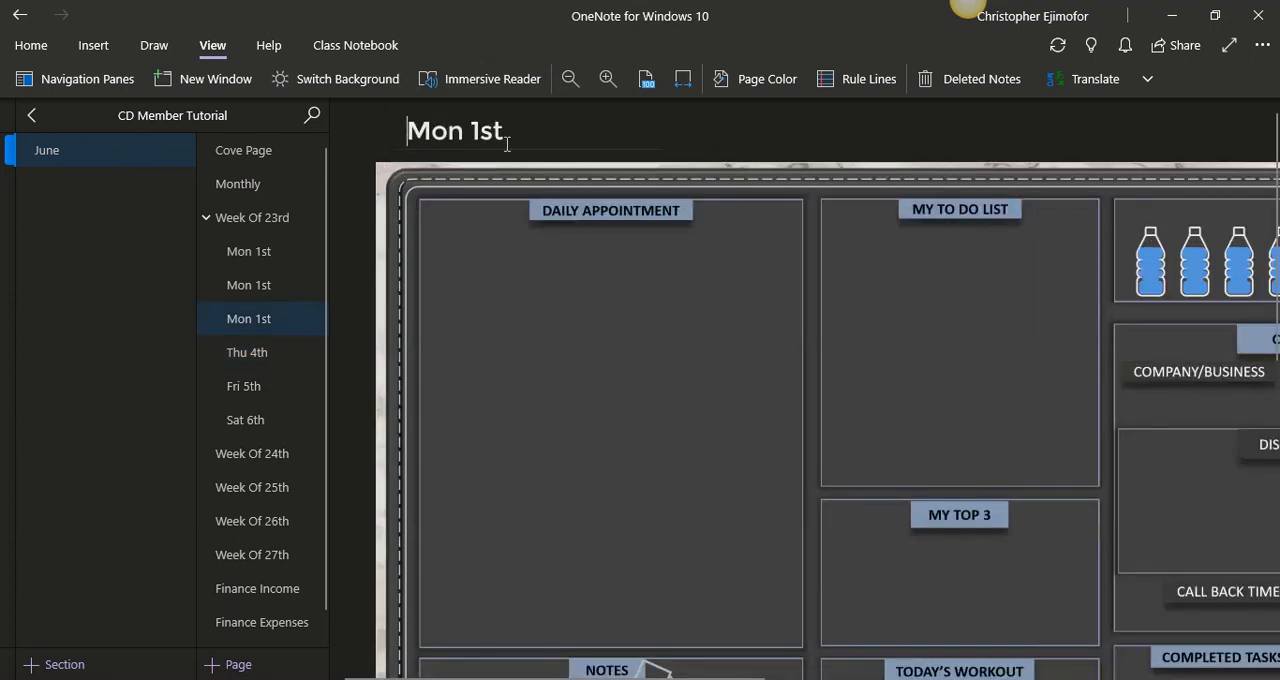
{"action": "left_click", "coordinate": [683, 84]}
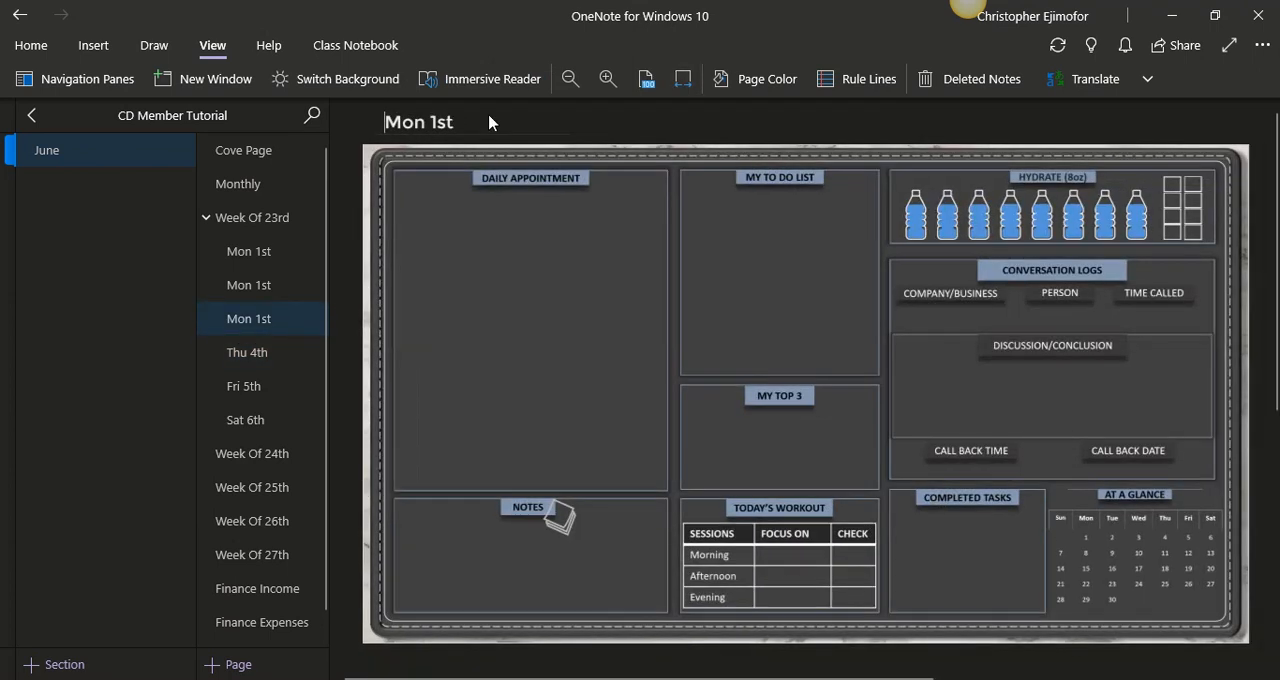
{"action": "left_click_drag", "start_coordinate": [489, 123], "coordinate": [381, 123]}
{"action": "type", "text": "E"}
{"action": "key", "text": "BackSpace"}
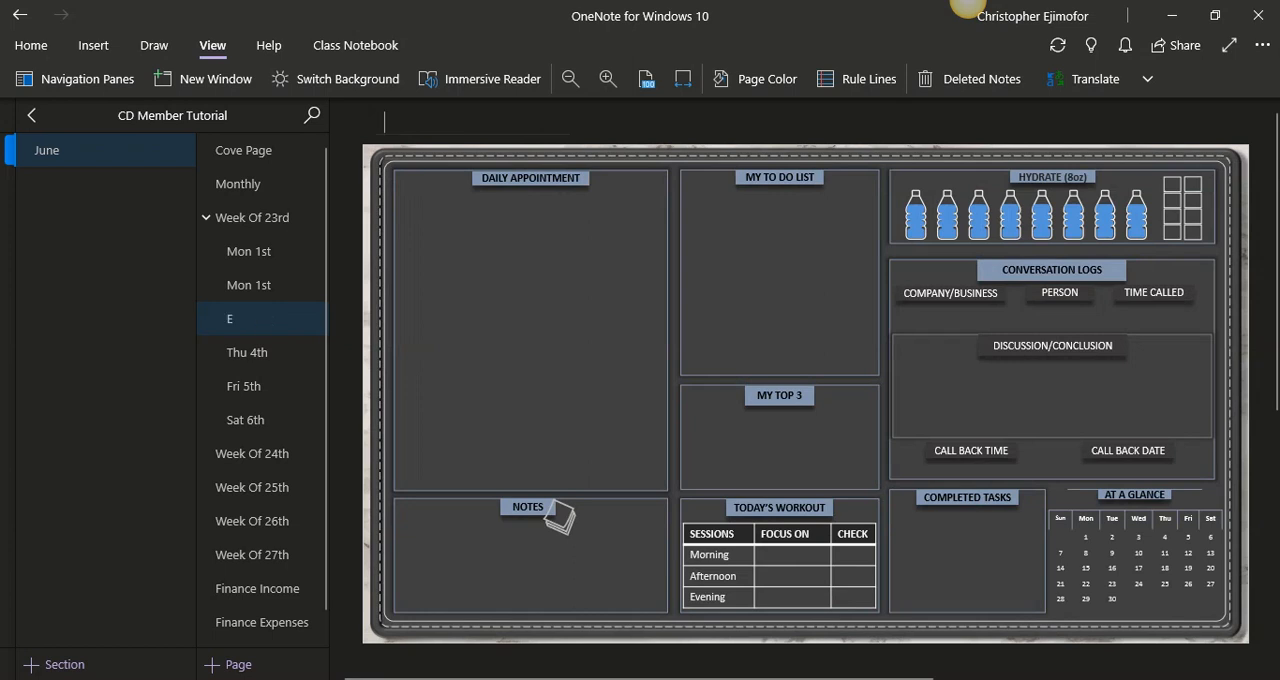
{"action": "type", "text": "Wed"}
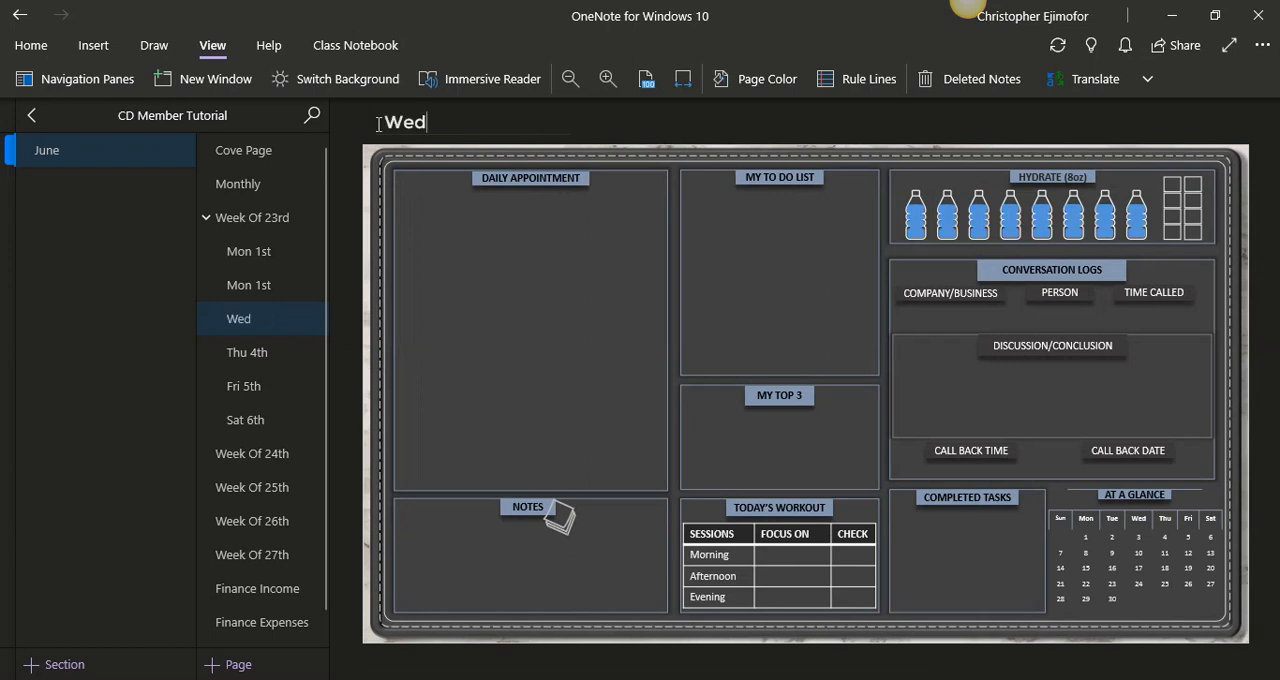
{"action": "type", "text": " 3rd"}
- Retitle the Mon 1st copy directly above Wed 3rd as "Tue 2nd"
{"action": "left_click", "coordinate": [262, 288]}
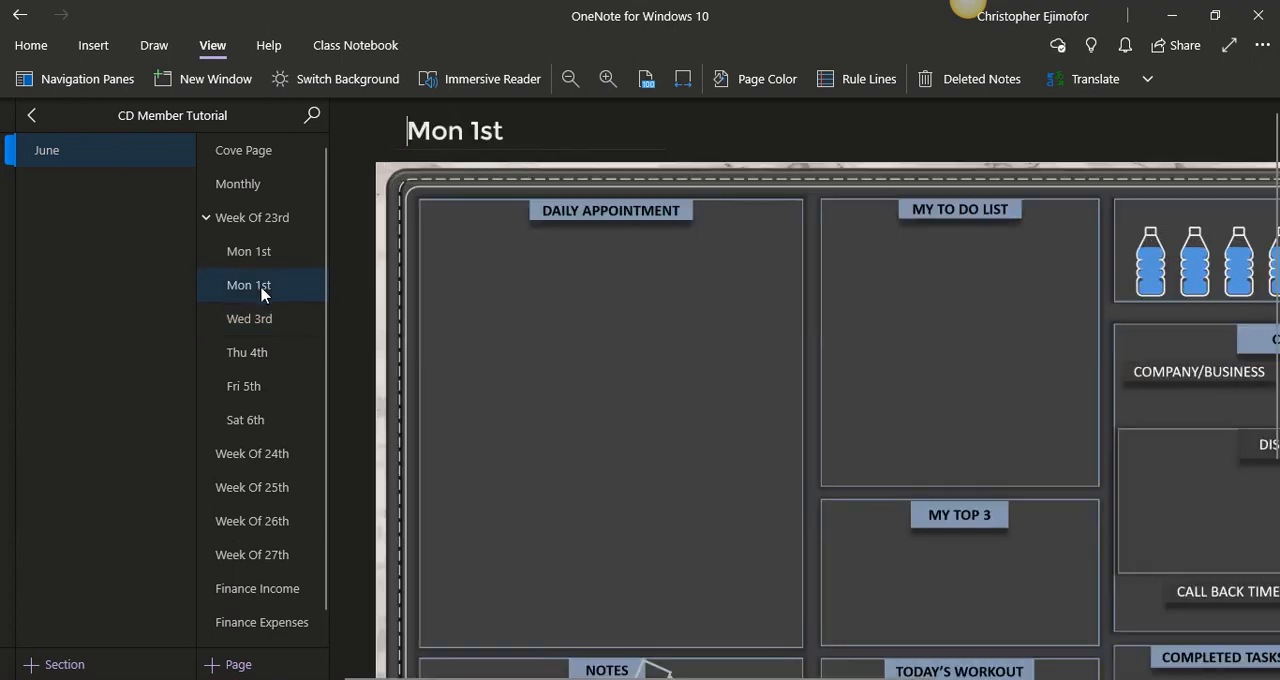
{"action": "left_click", "coordinate": [683, 80]}
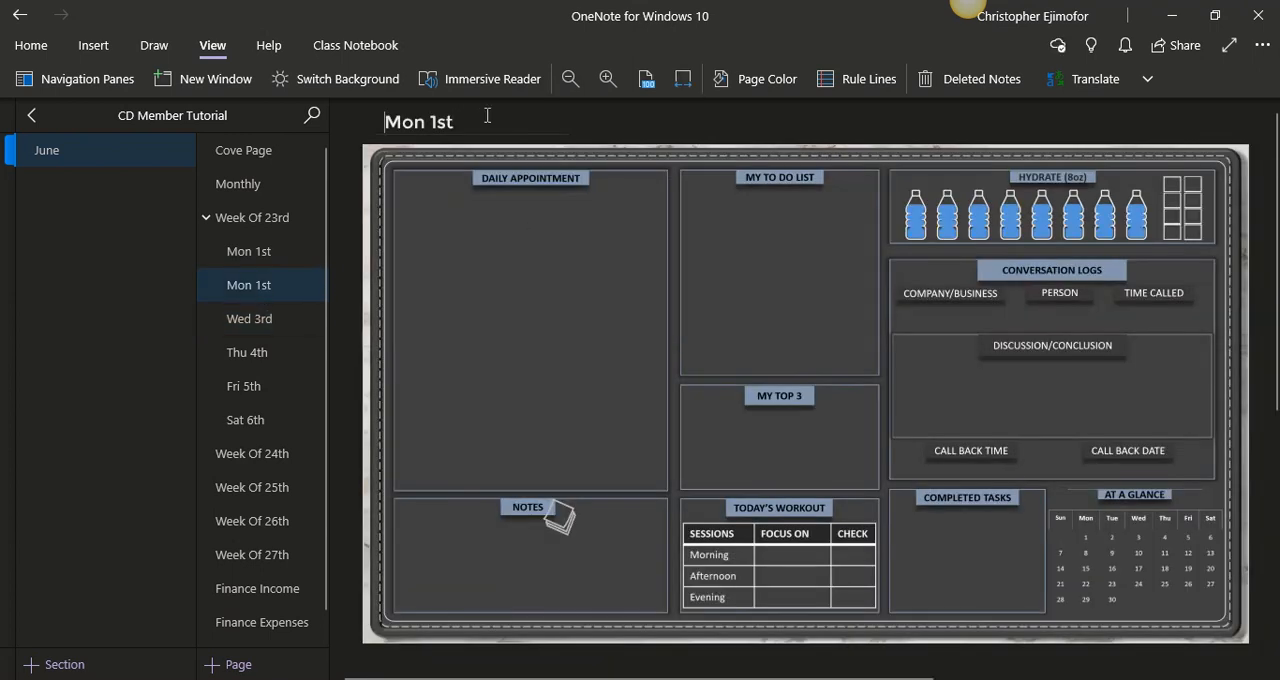
{"action": "key", "text": "BackSpace"}
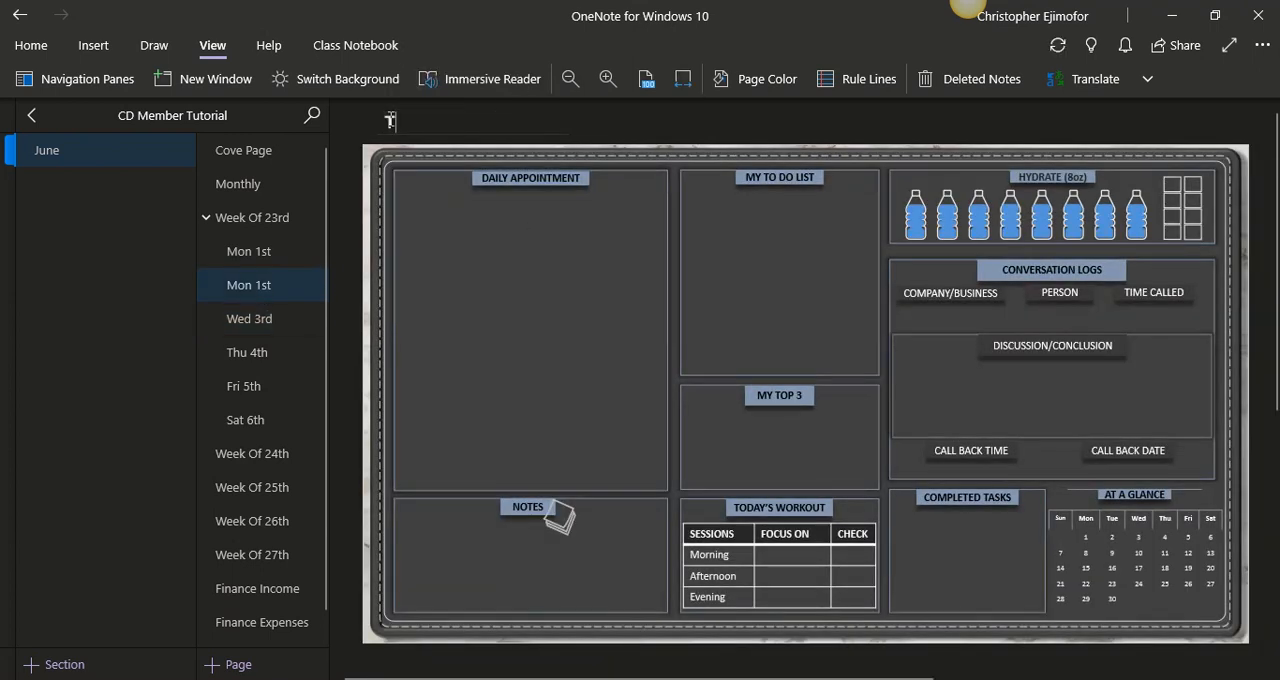
{"action": "type", "text": "Tue 2nd"}
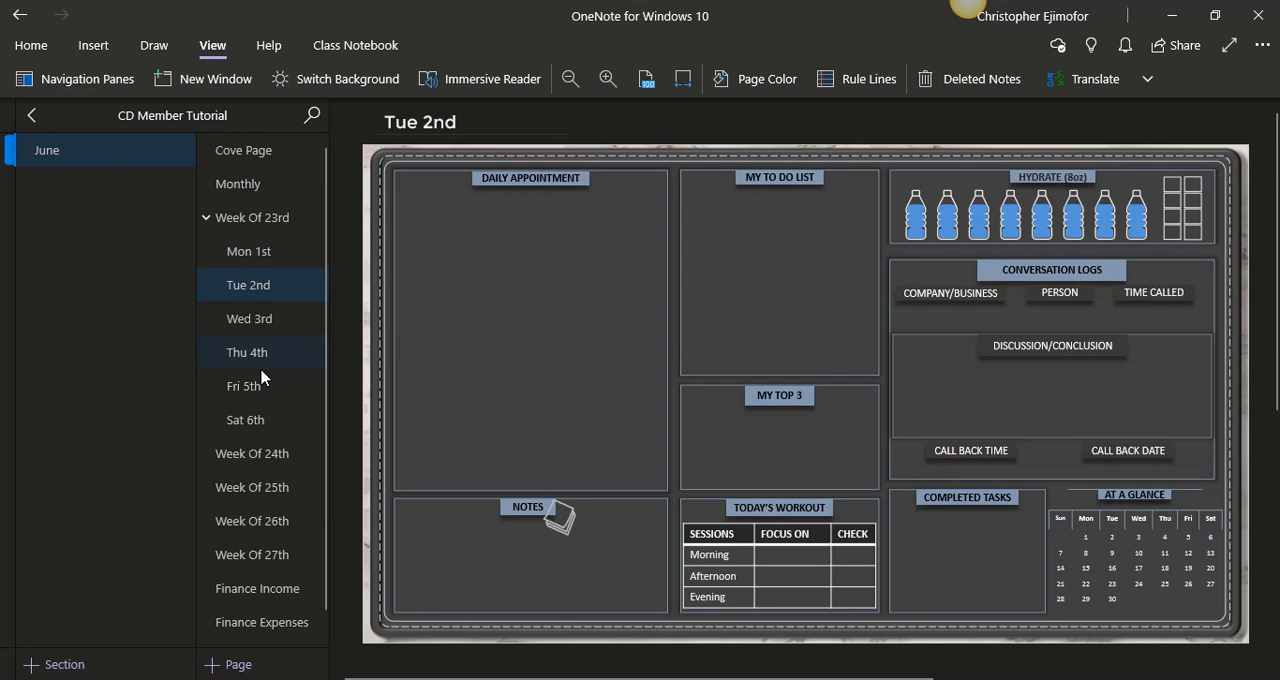
- Collapse and re-expand the Week Of 23rd subpages, and look through the weekly page and its daily subpages up to Thu 4th
{"action": "left_click", "coordinate": [207, 218]}
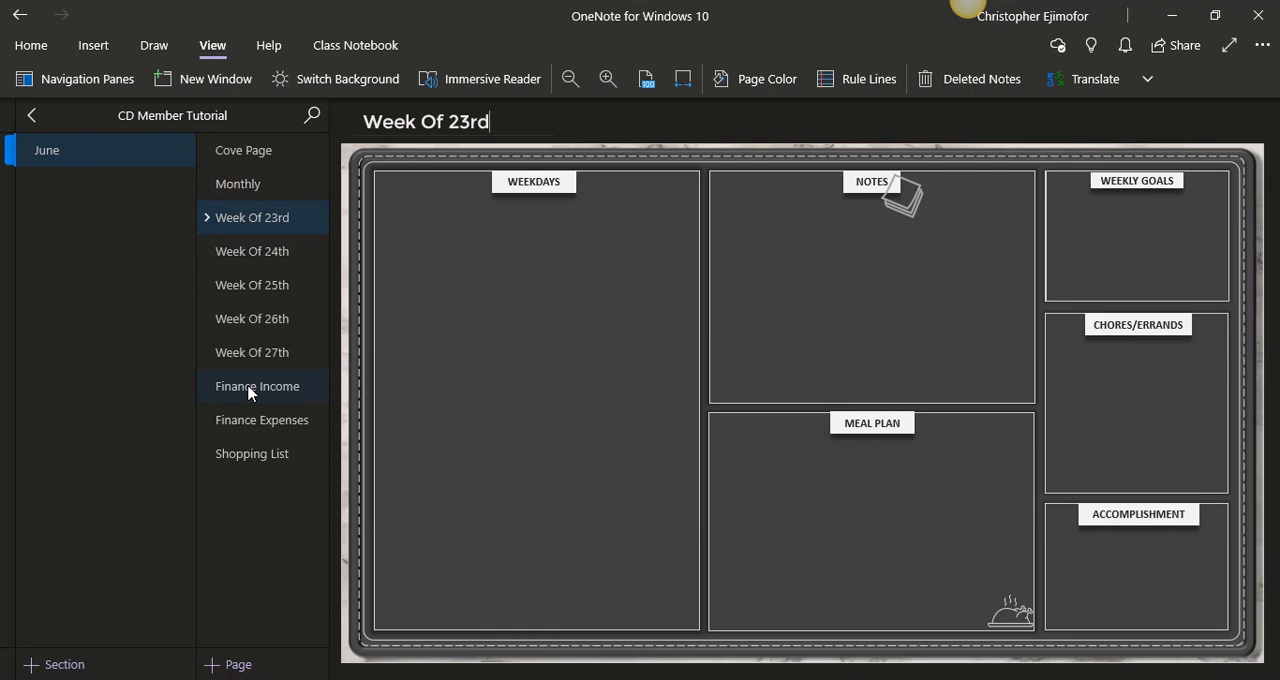
{"action": "left_click", "coordinate": [207, 218]}
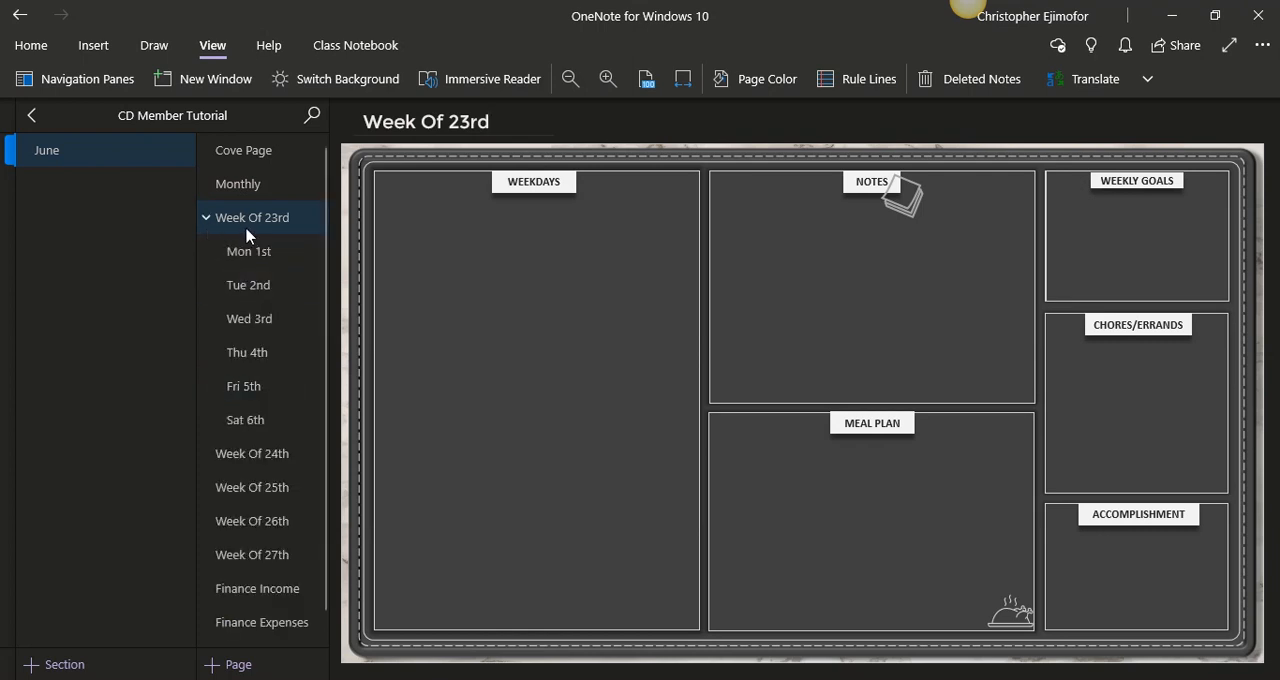
{"action": "left_click", "coordinate": [278, 258]}
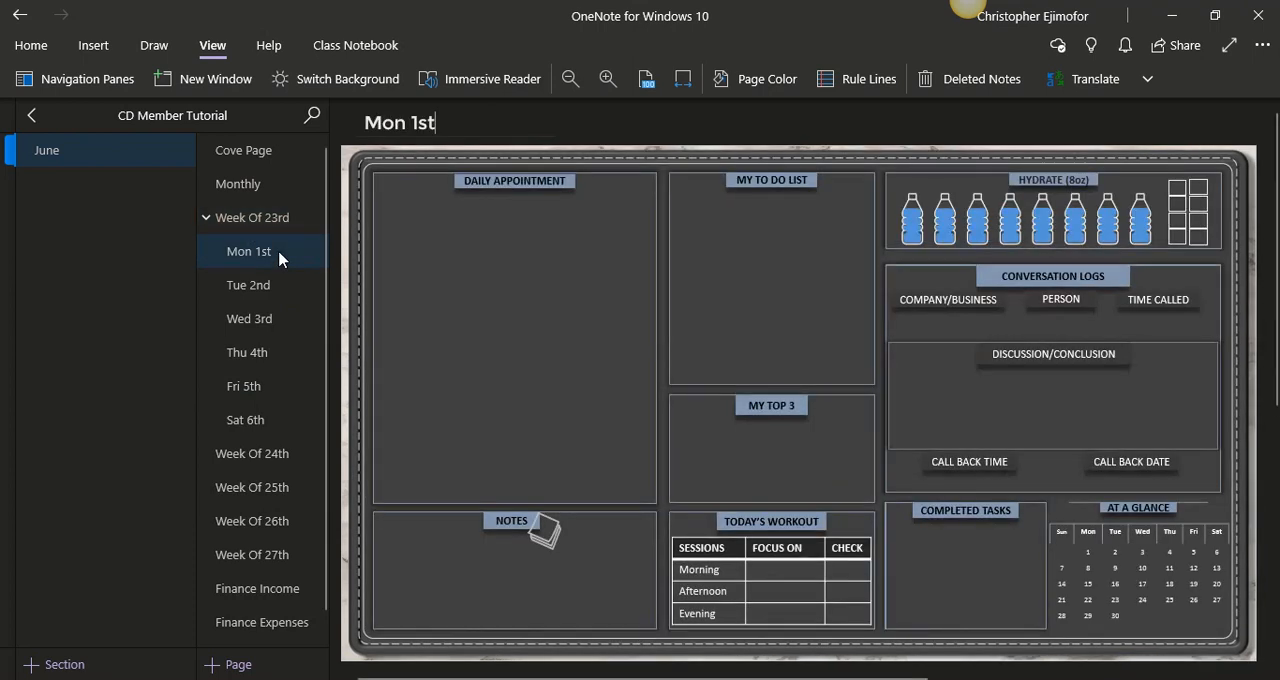
{"action": "left_click", "coordinate": [276, 285]}
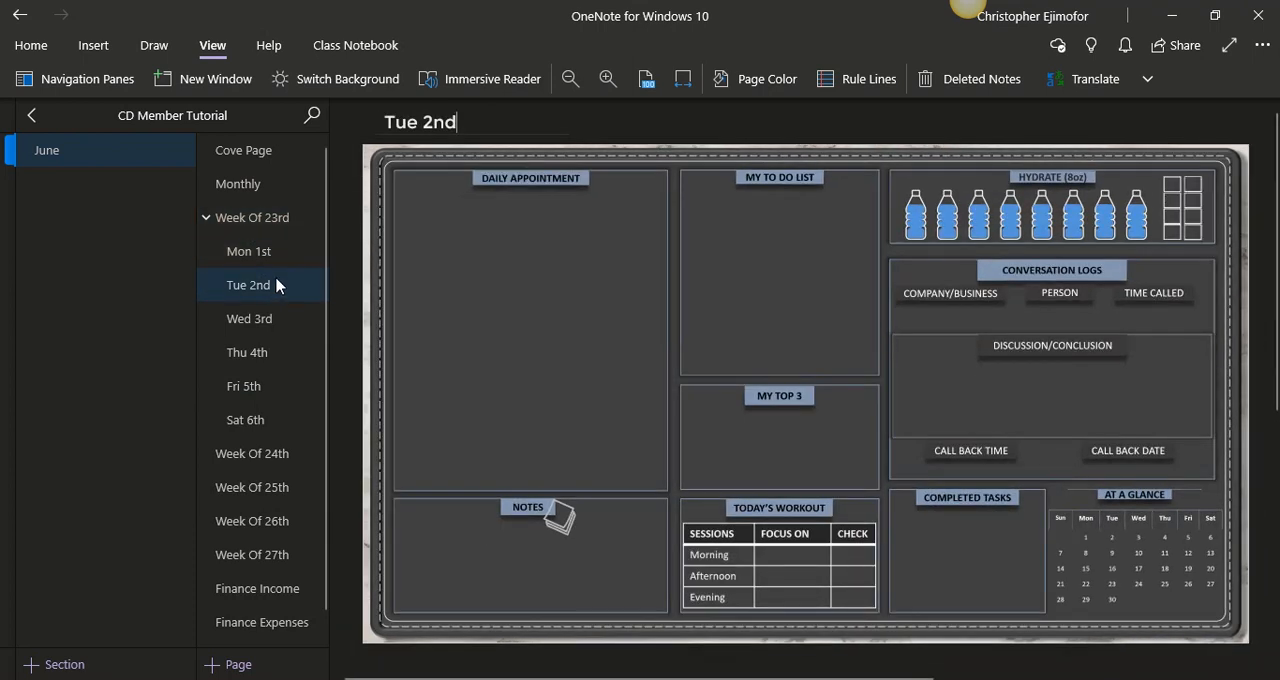
{"action": "left_click", "coordinate": [280, 218]}
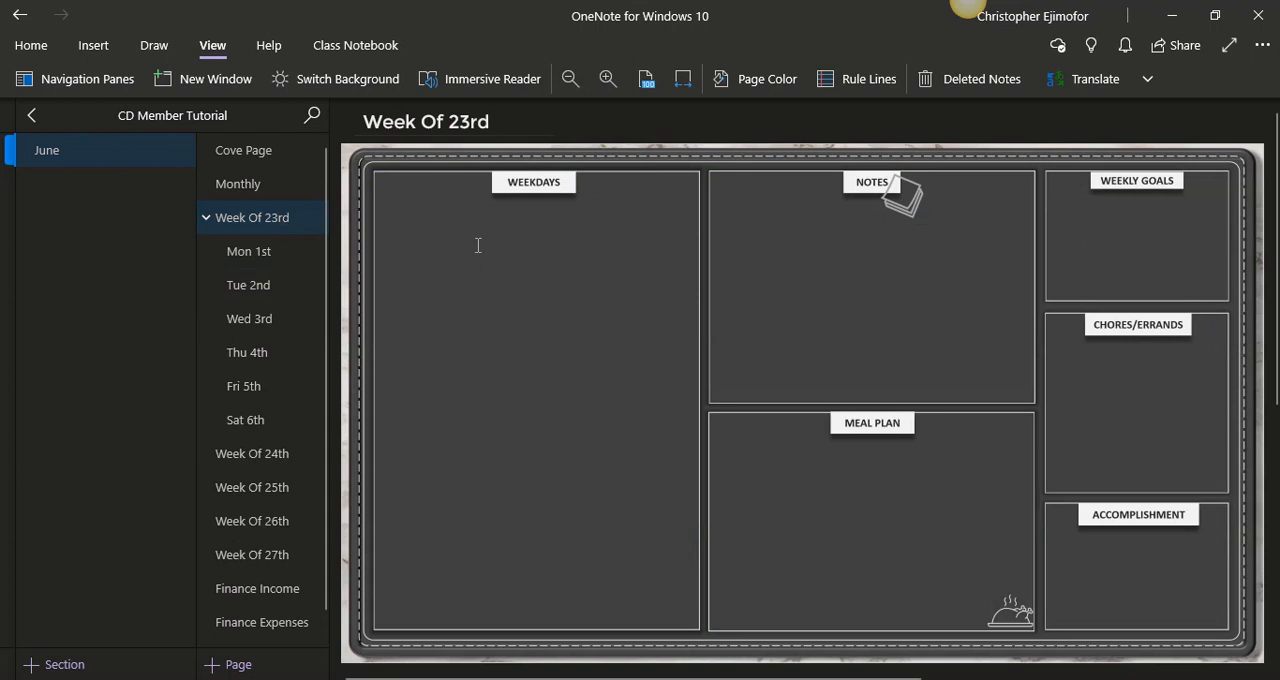
{"action": "left_click", "coordinate": [263, 251]}
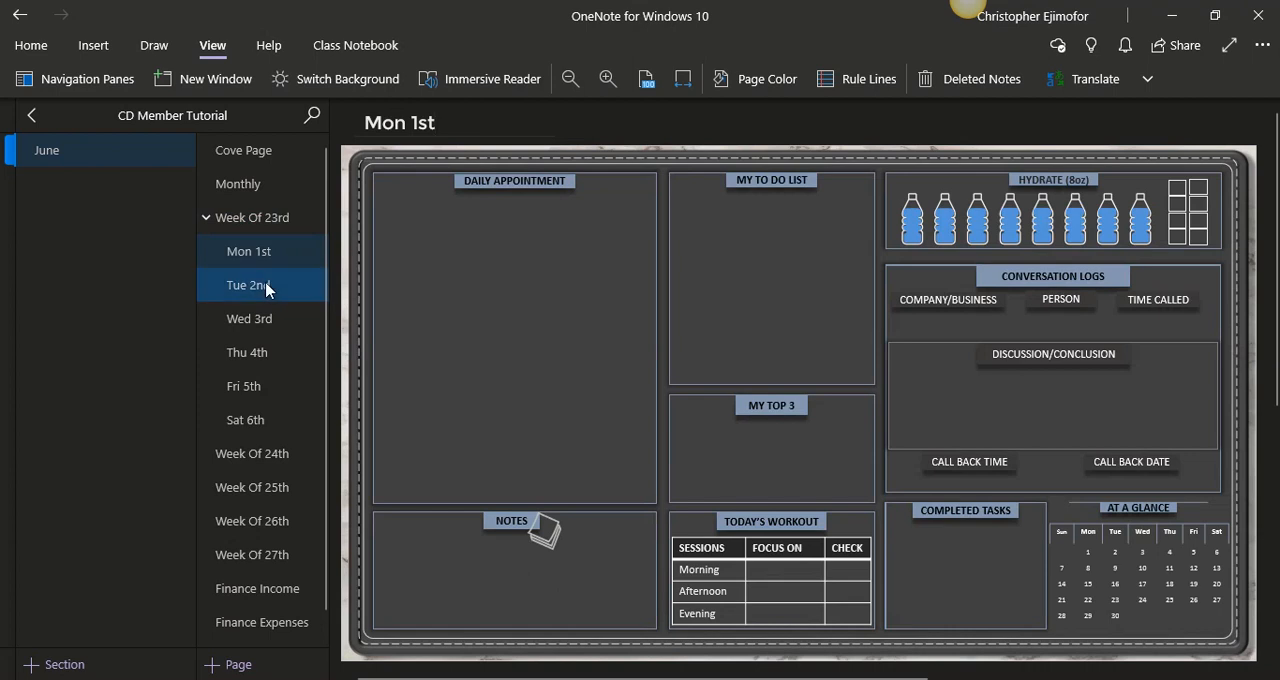
{"action": "left_click", "coordinate": [268, 318]}
{"action": "left_click", "coordinate": [276, 352]}
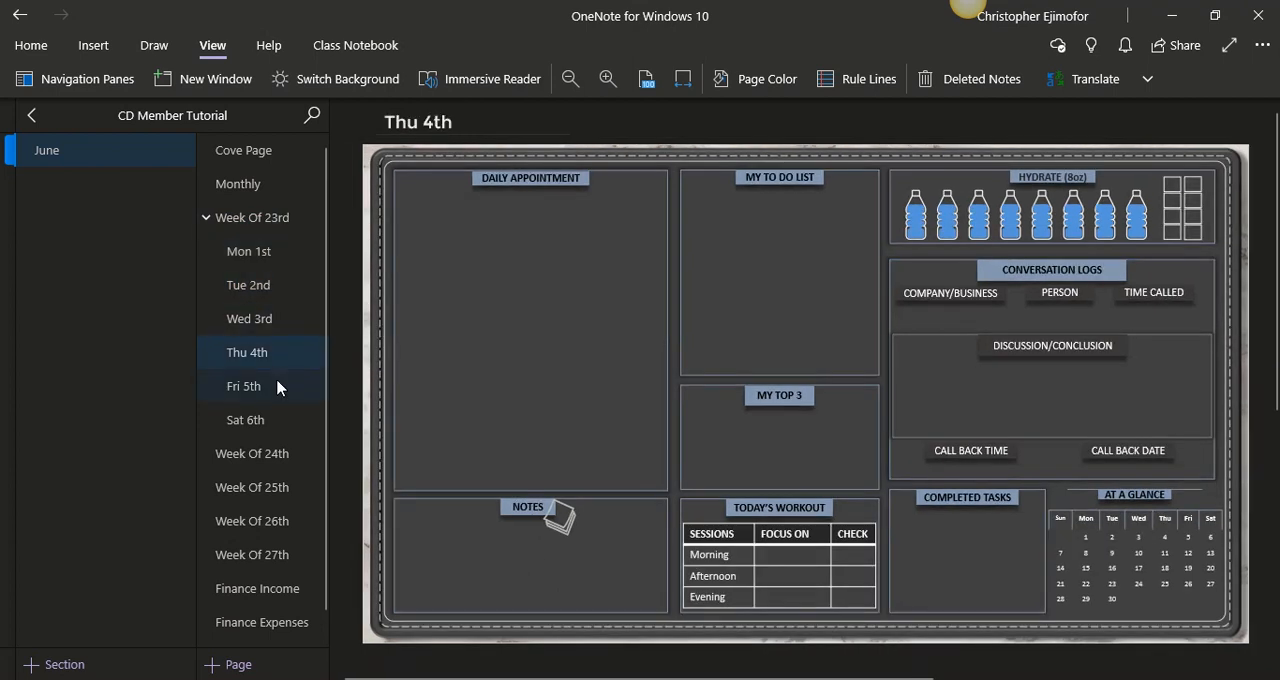
- Look through the Sat 6th daily page and the Week Of 23rd and Week Of 24th weekly pages
{"action": "left_click", "coordinate": [258, 418]}
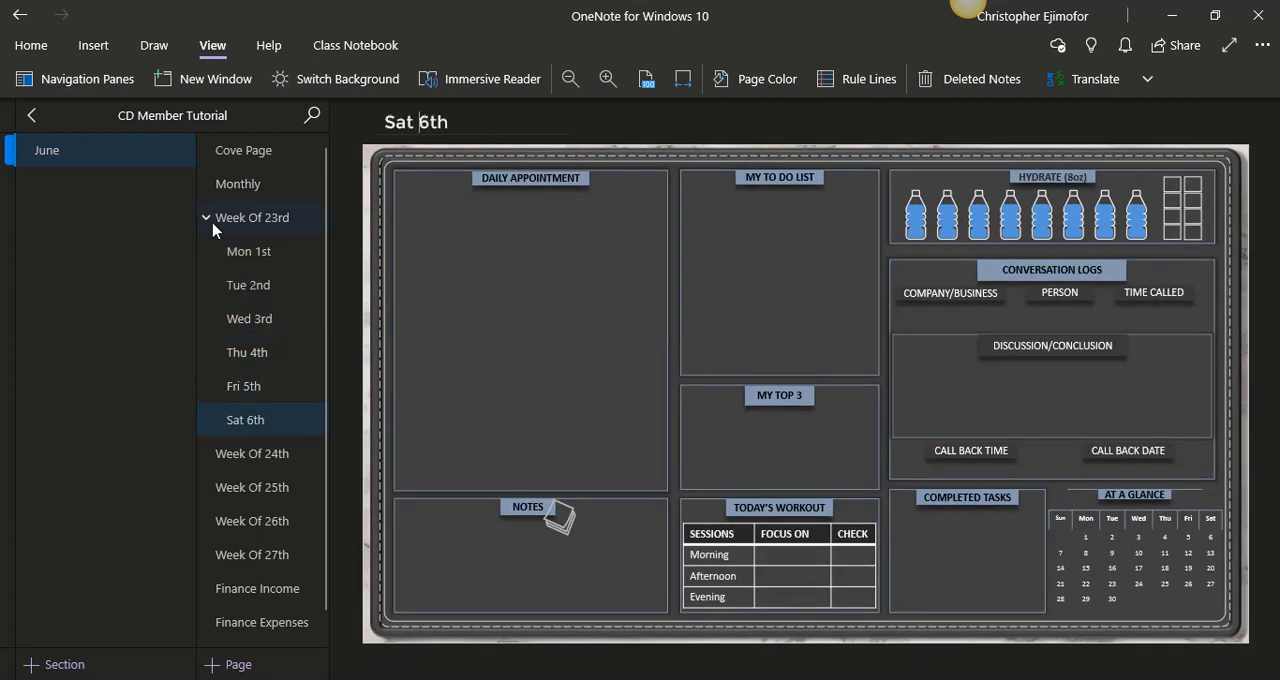
{"action": "left_click", "coordinate": [207, 222]}
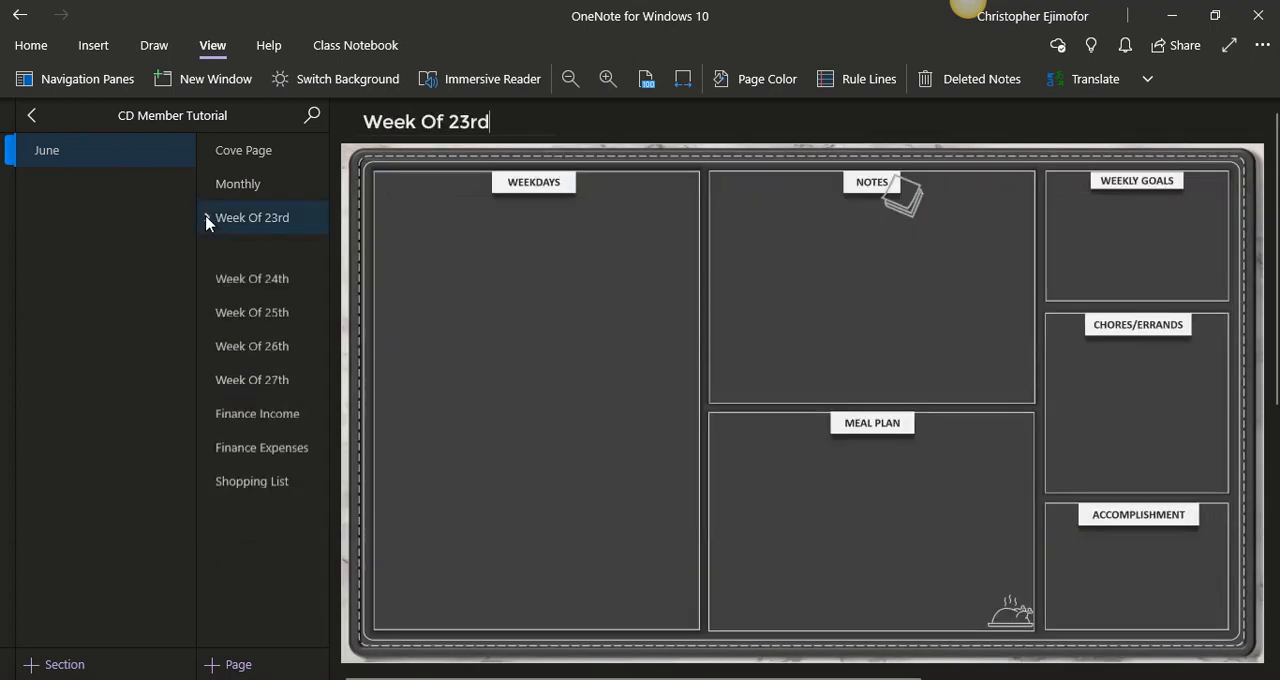
{"action": "left_click", "coordinate": [237, 256]}
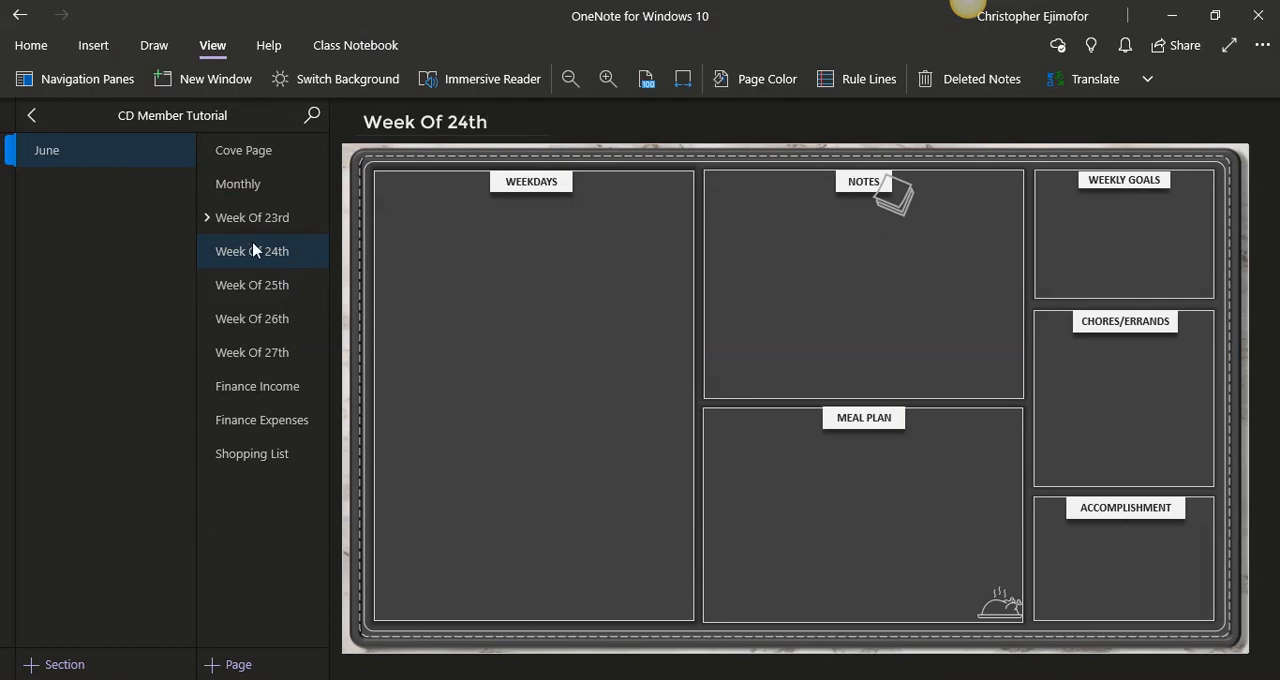
{"action": "left_click", "coordinate": [250, 229]}
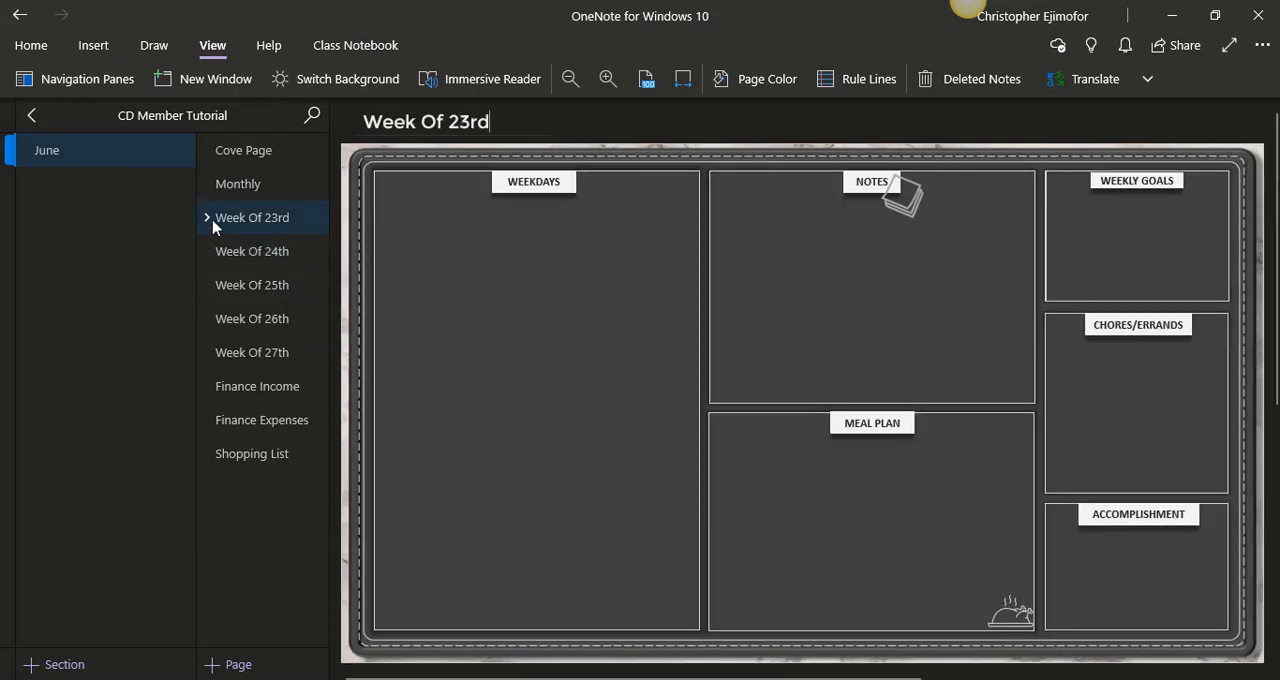
- Copy the six daily subpages Mon 1st through Sat 6th under Week Of 23rd together
{"action": "left_click", "coordinate": [210, 222]}
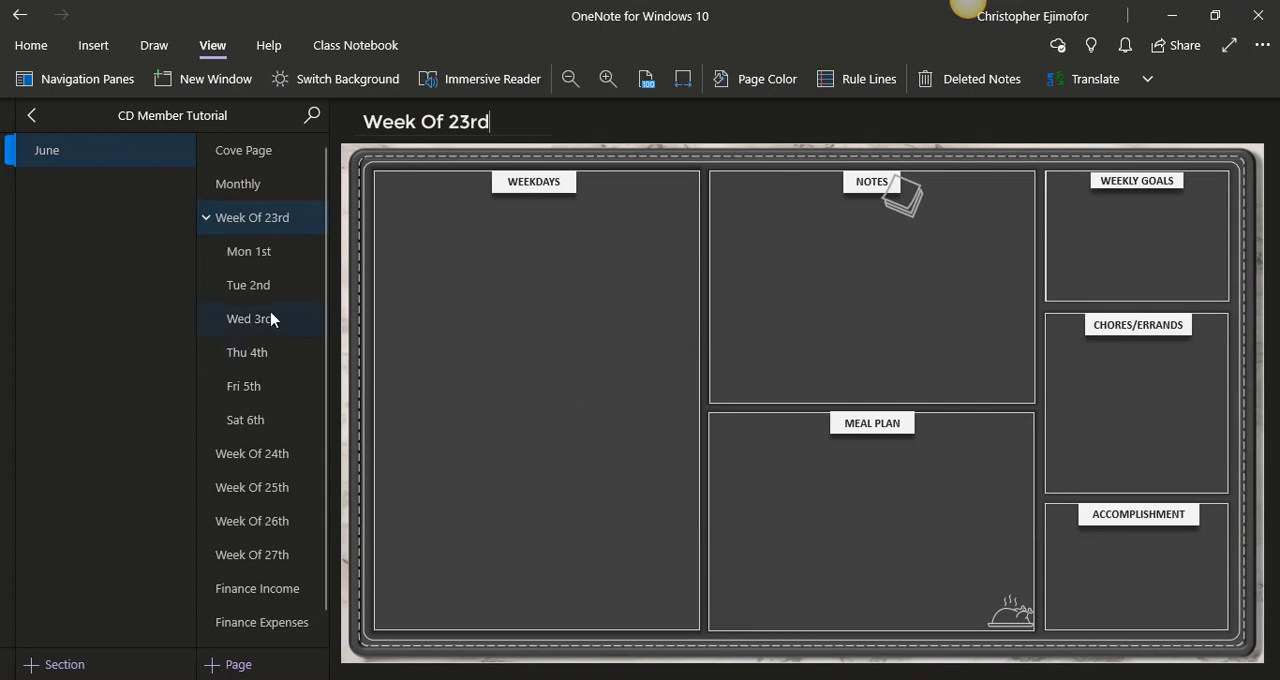
{"action": "left_click", "coordinate": [250, 252]}
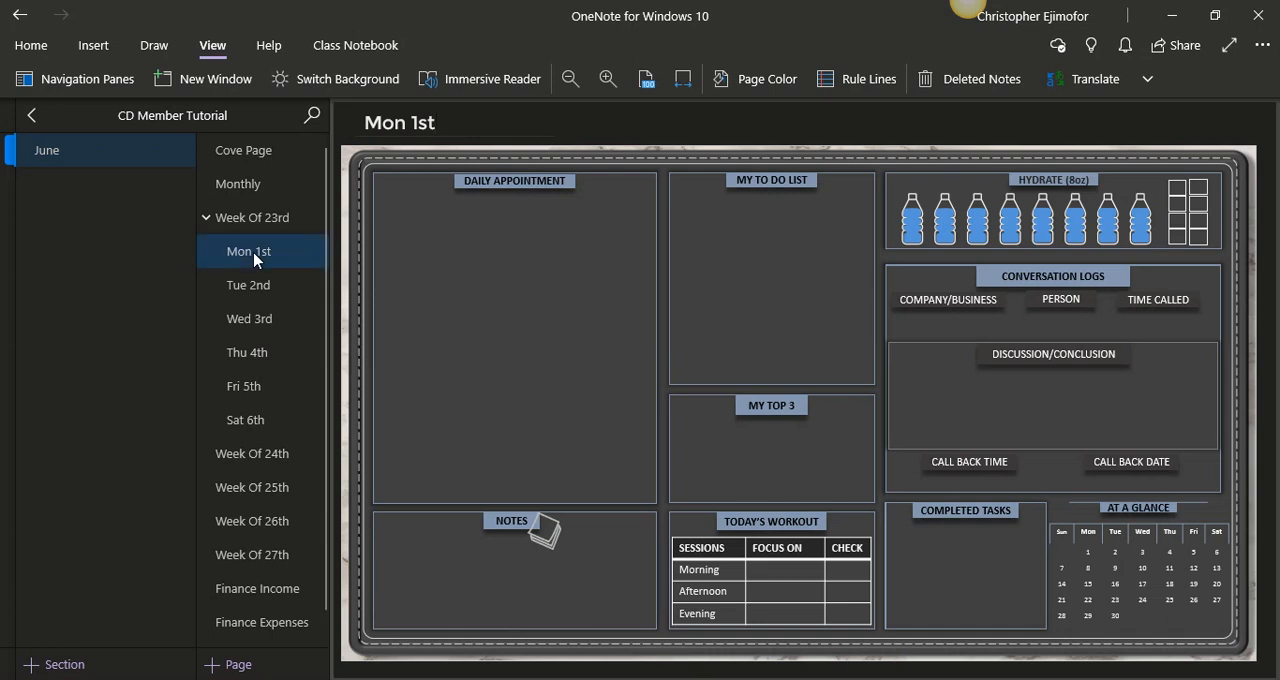
{"action": "left_click", "coordinate": [255, 290], "text": "shift"}
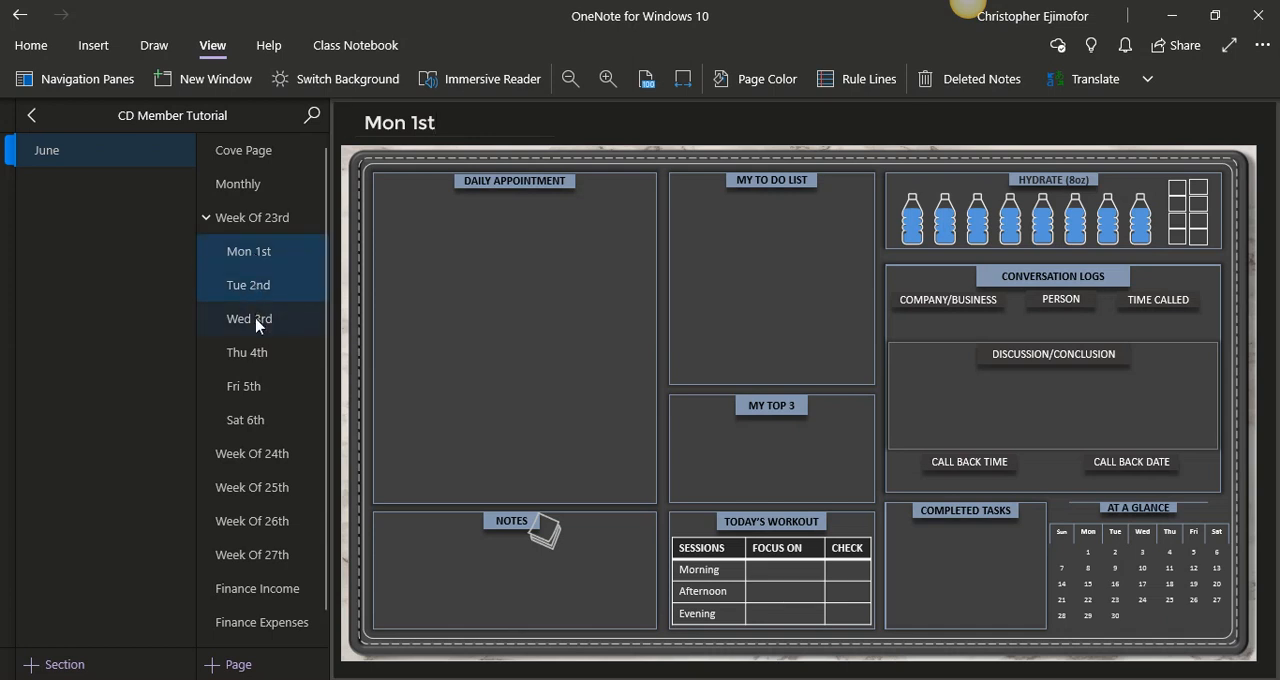
{"action": "left_click", "coordinate": [256, 322], "text": "shift"}
{"action": "left_click", "coordinate": [258, 350], "text": "shift"}
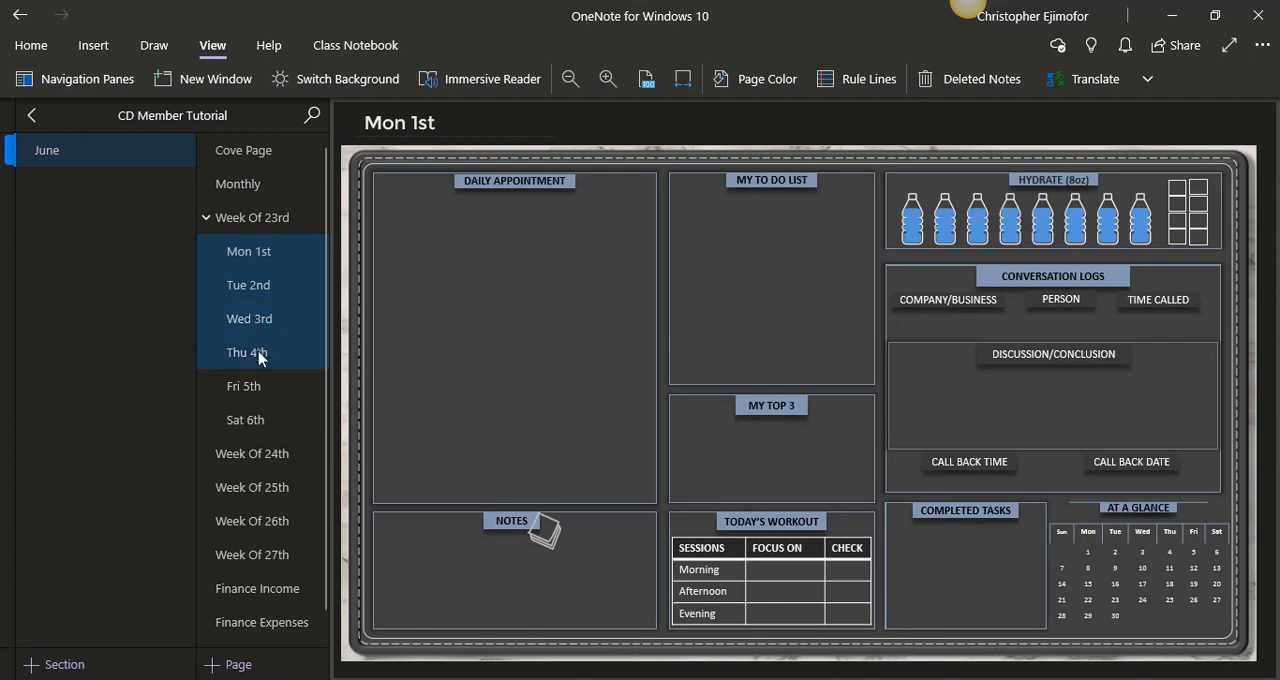
{"action": "left_click", "coordinate": [258, 386], "text": "shift"}
{"action": "left_click", "coordinate": [264, 419], "text": "shift"}
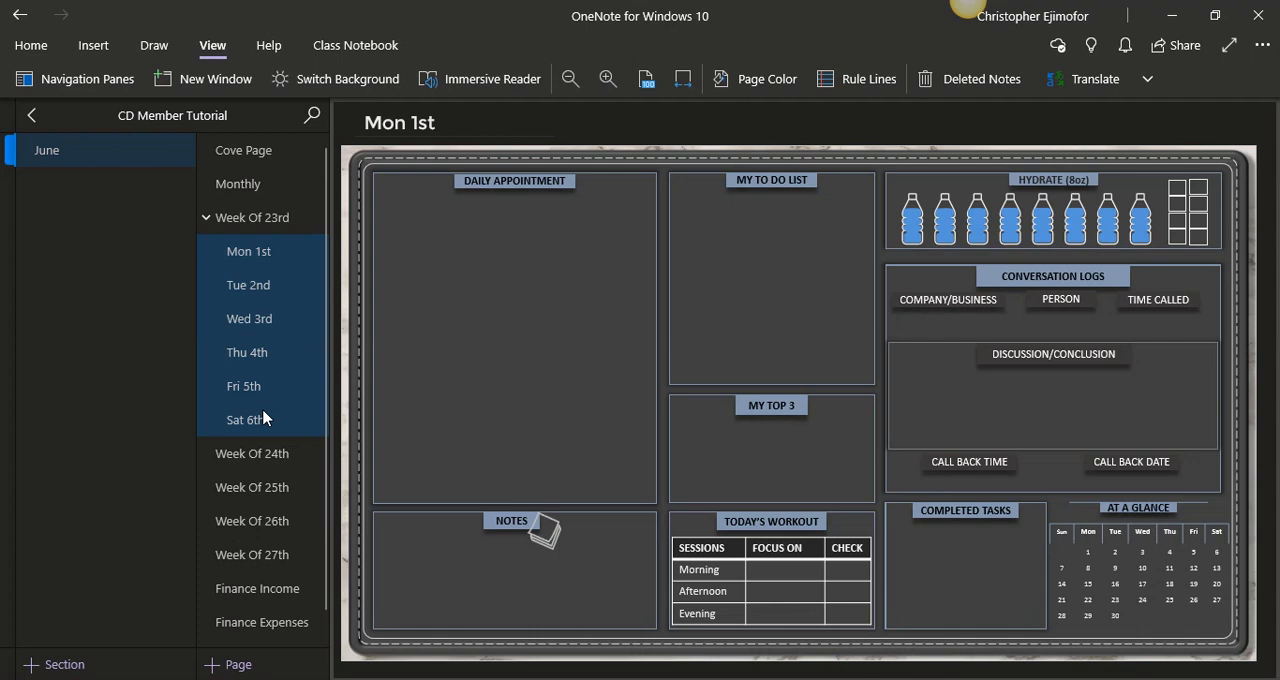
{"action": "right_click", "coordinate": [263, 419]}
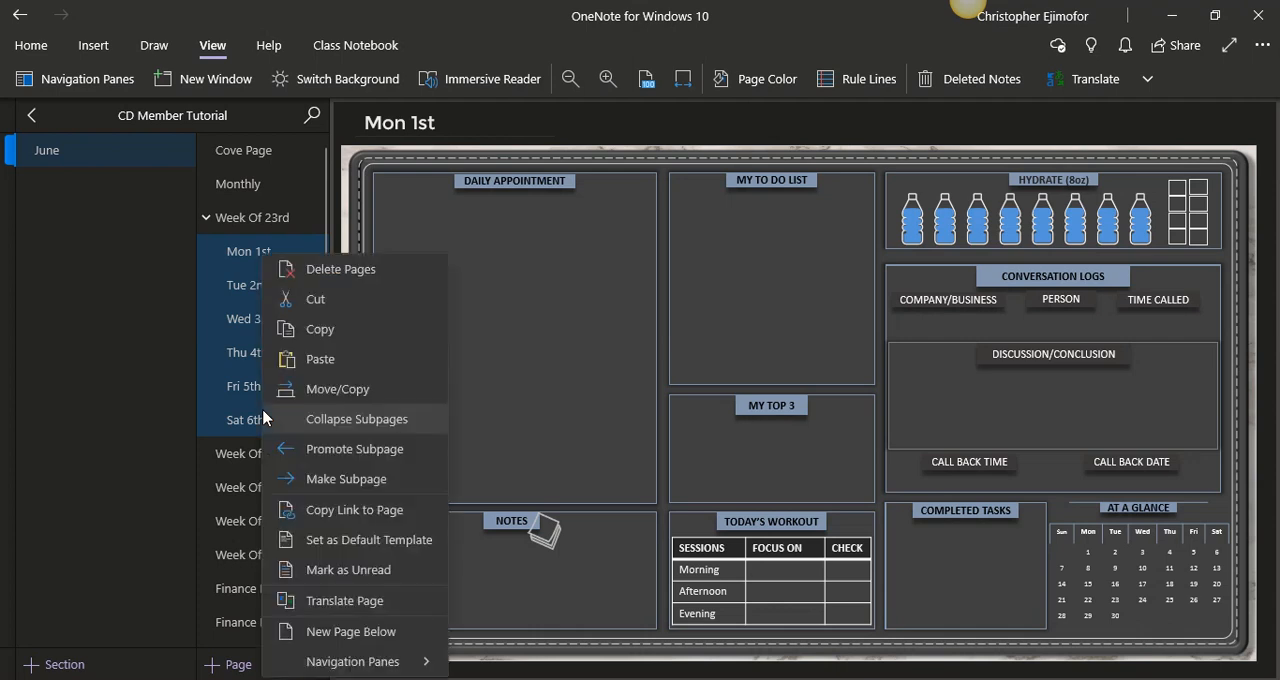
{"action": "left_click", "coordinate": [329, 334]}
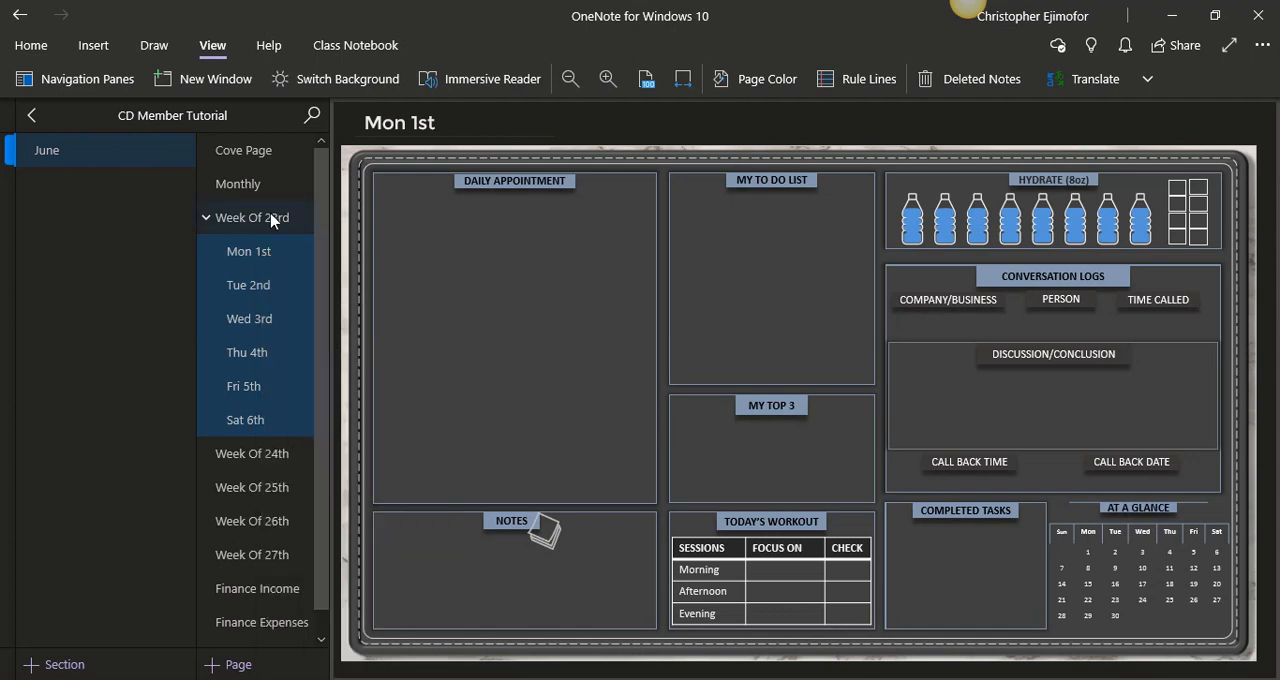
{"action": "left_click", "coordinate": [403, 286]}
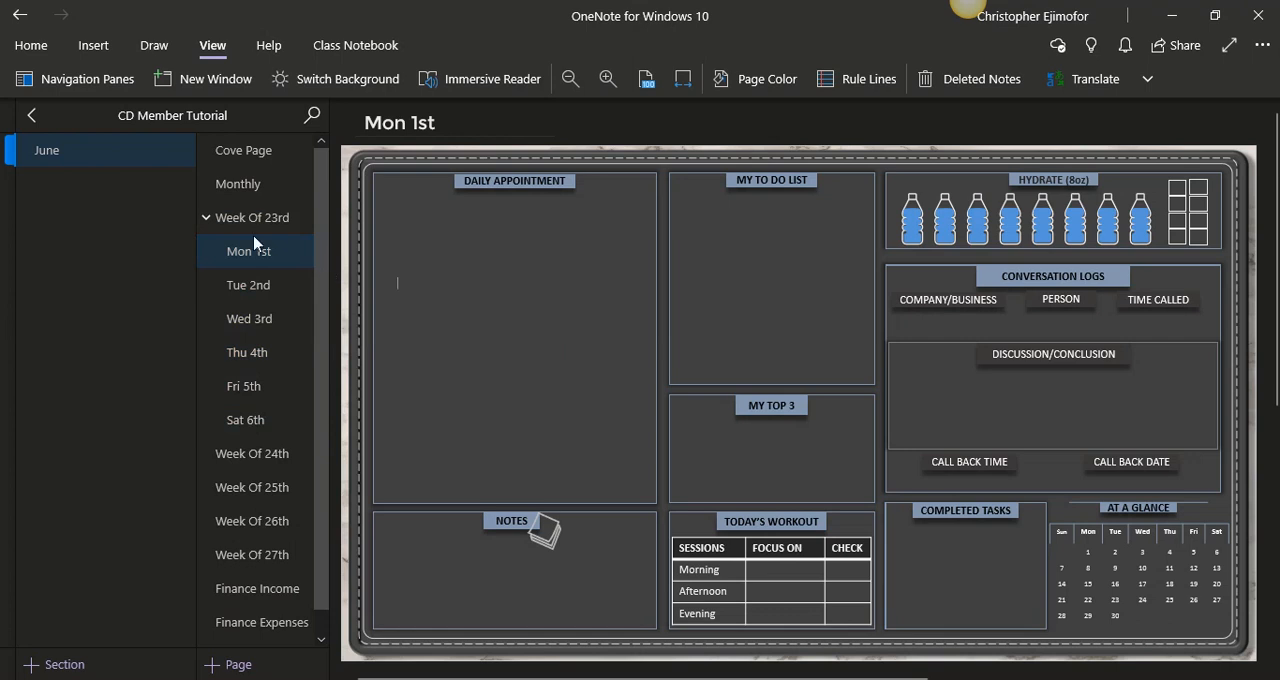
- Collapse the Week Of 23rd subpages and paste the copied daily pages beneath Week Of 24th
{"action": "left_click", "coordinate": [208, 222]}
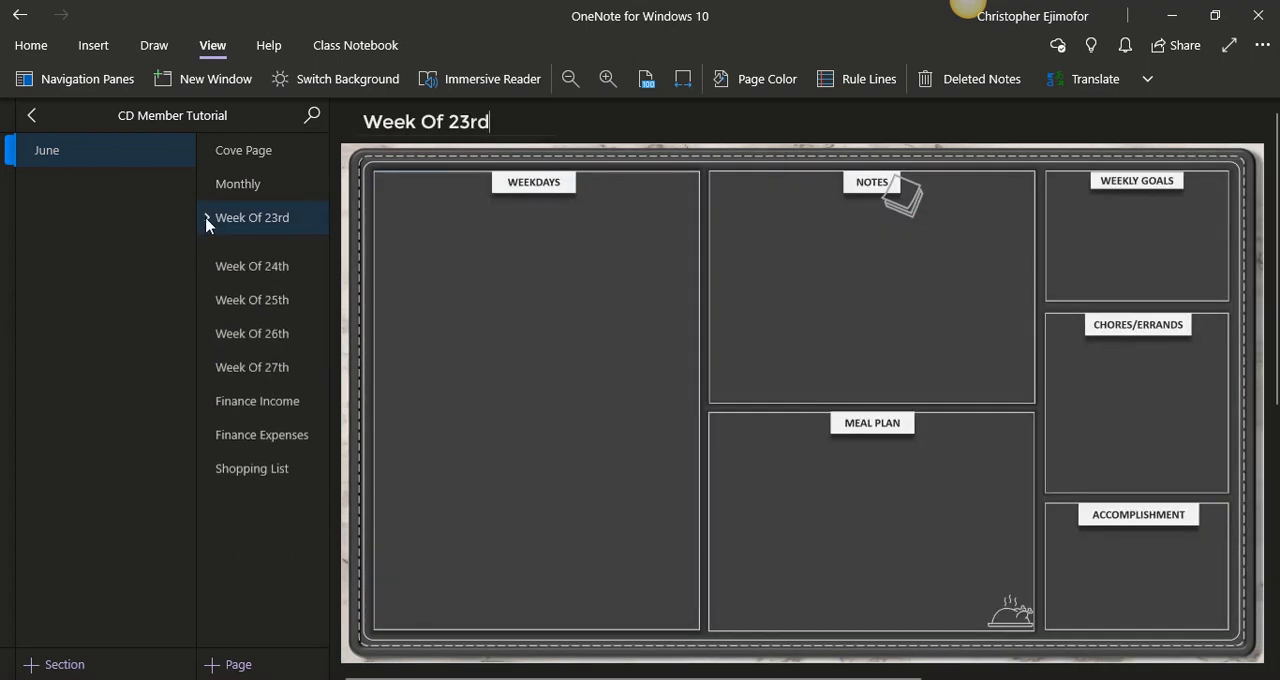
{"action": "left_click", "coordinate": [237, 258]}
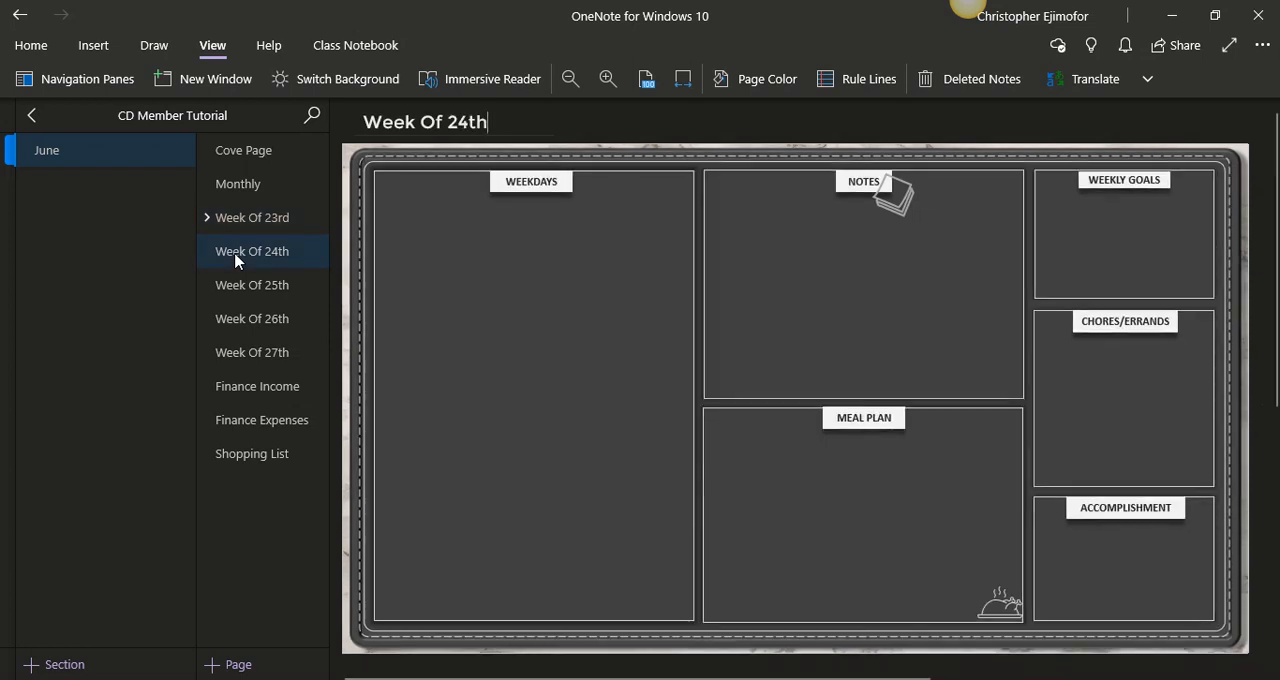
{"action": "right_click", "coordinate": [237, 261]}
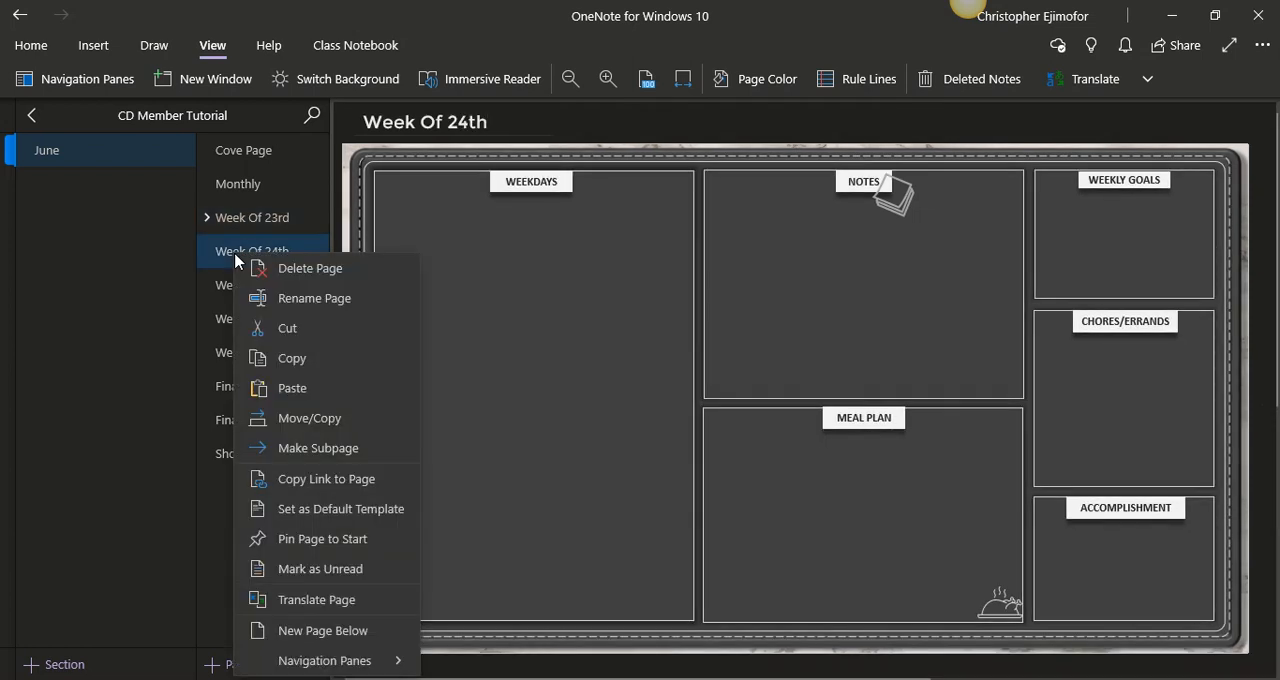
{"action": "left_click", "coordinate": [284, 390]}
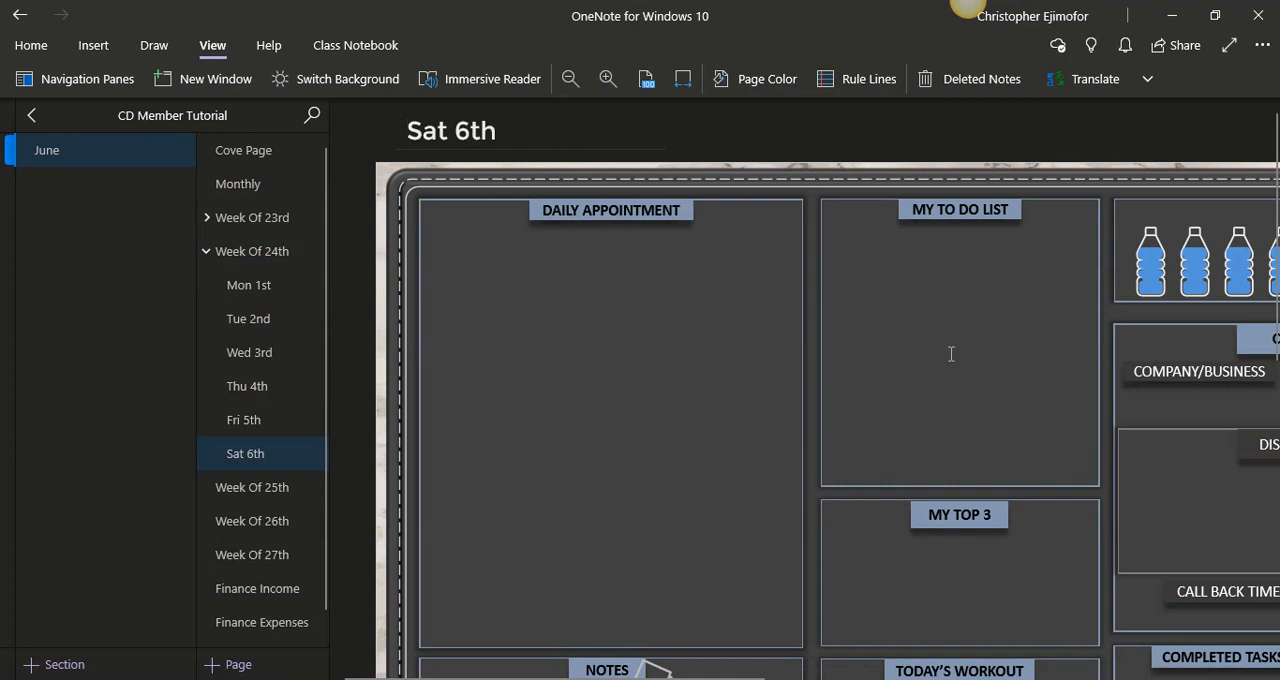
- Fit each pasted daily page under Week Of 24th to the page width, working from Sat 6th back to Mon 1st
{"action": "left_click", "coordinate": [686, 80]}
{"action": "left_click", "coordinate": [294, 420]}
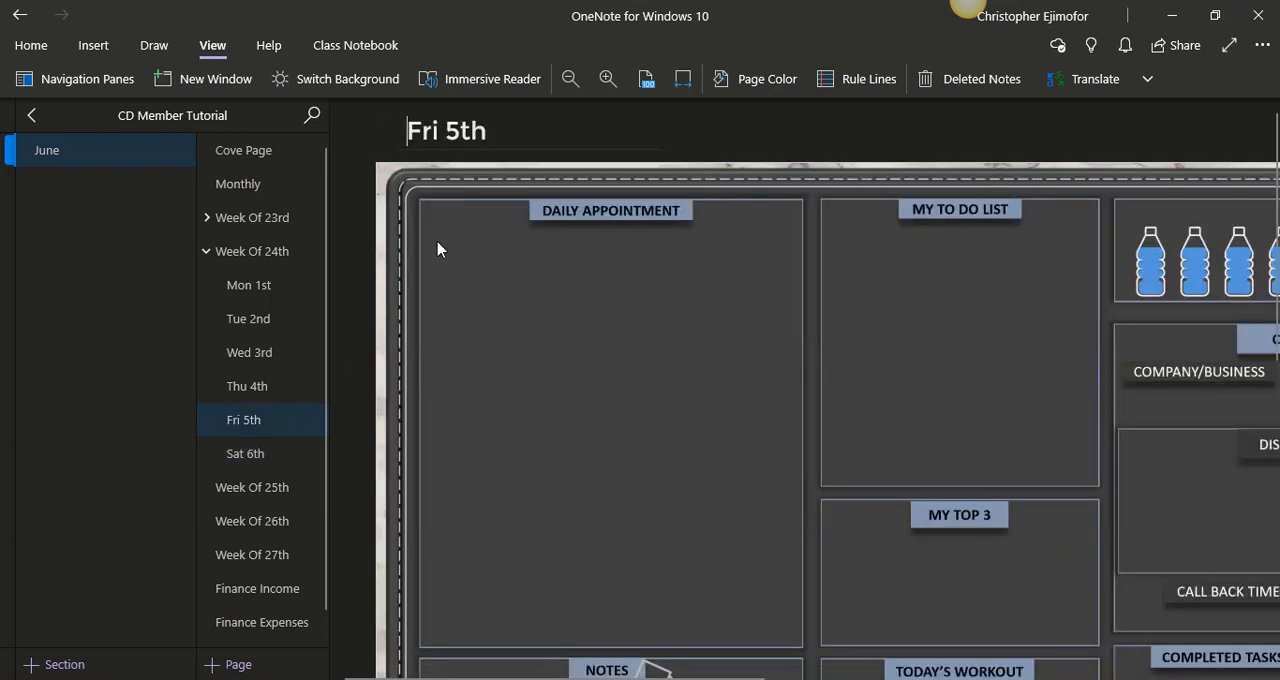
{"action": "left_click", "coordinate": [680, 84]}
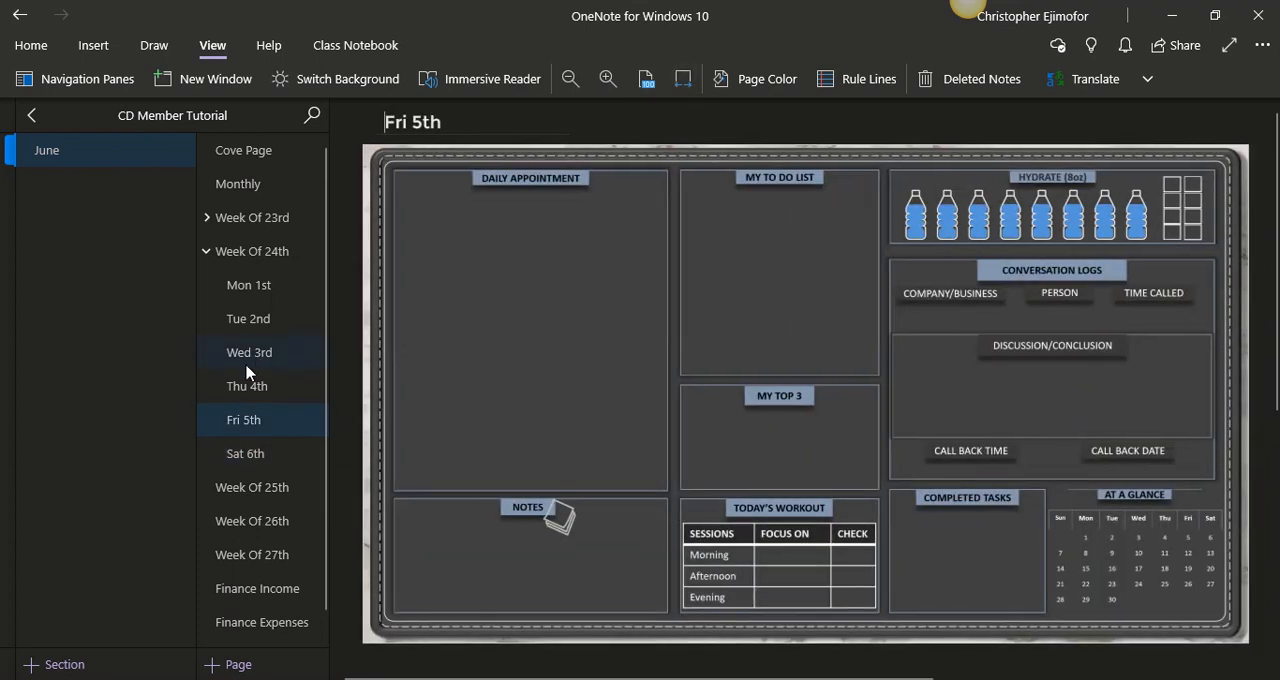
{"action": "left_click", "coordinate": [249, 388]}
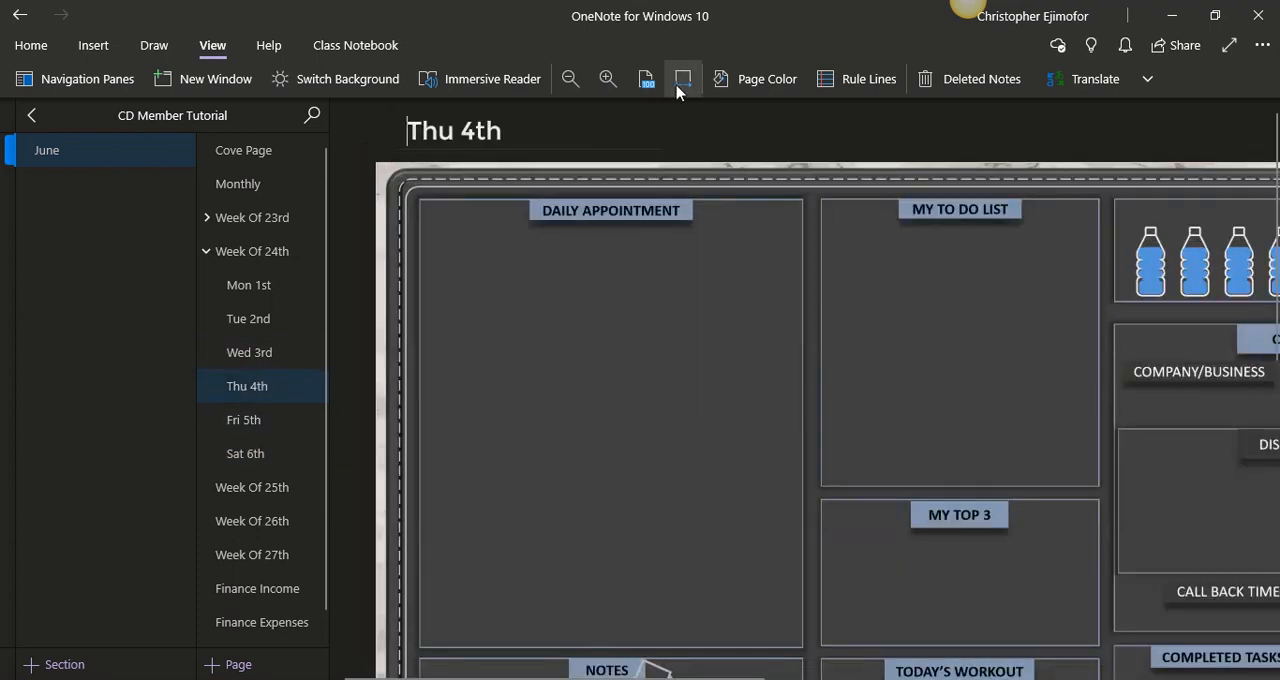
{"action": "left_click", "coordinate": [677, 88]}
{"action": "left_click", "coordinate": [264, 360]}
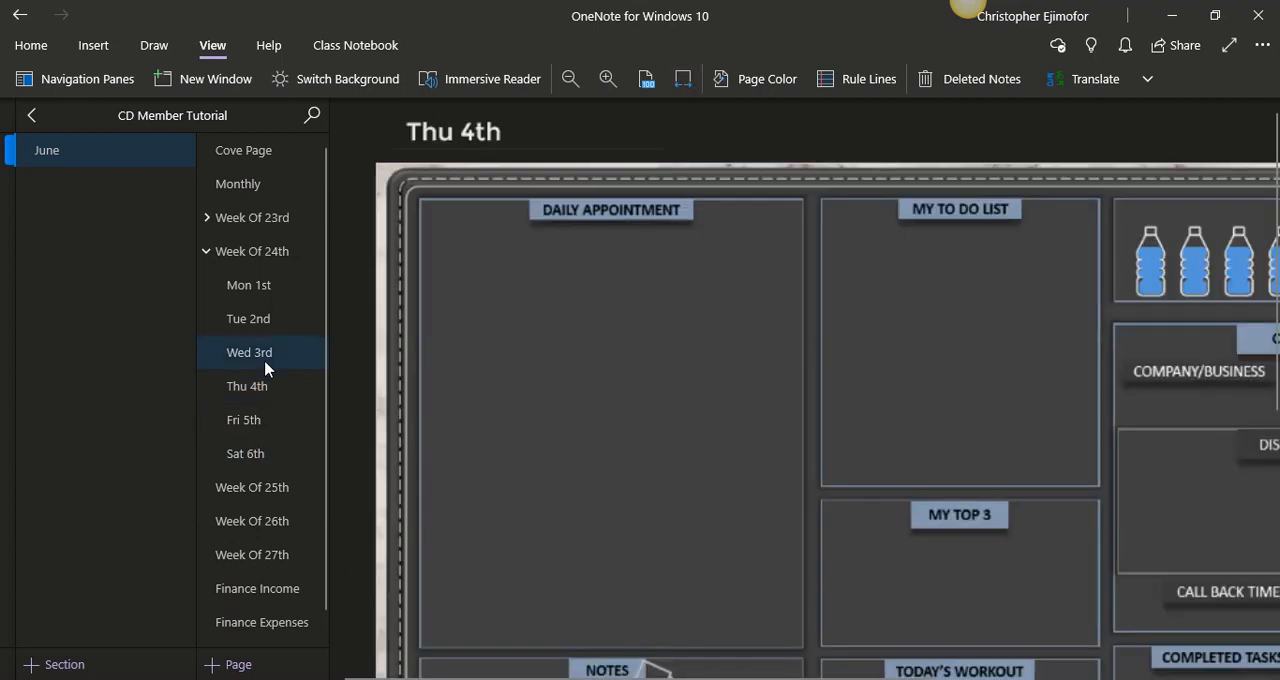
{"action": "left_click", "coordinate": [684, 77]}
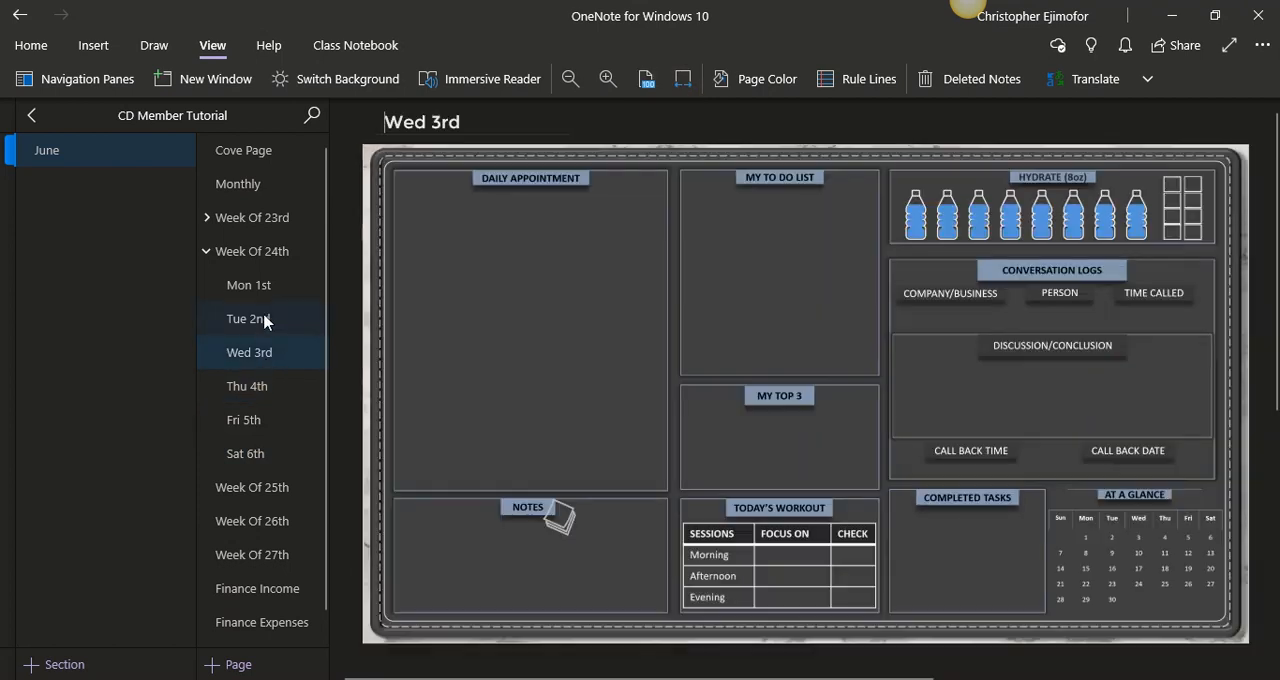
{"action": "left_click", "coordinate": [250, 318]}
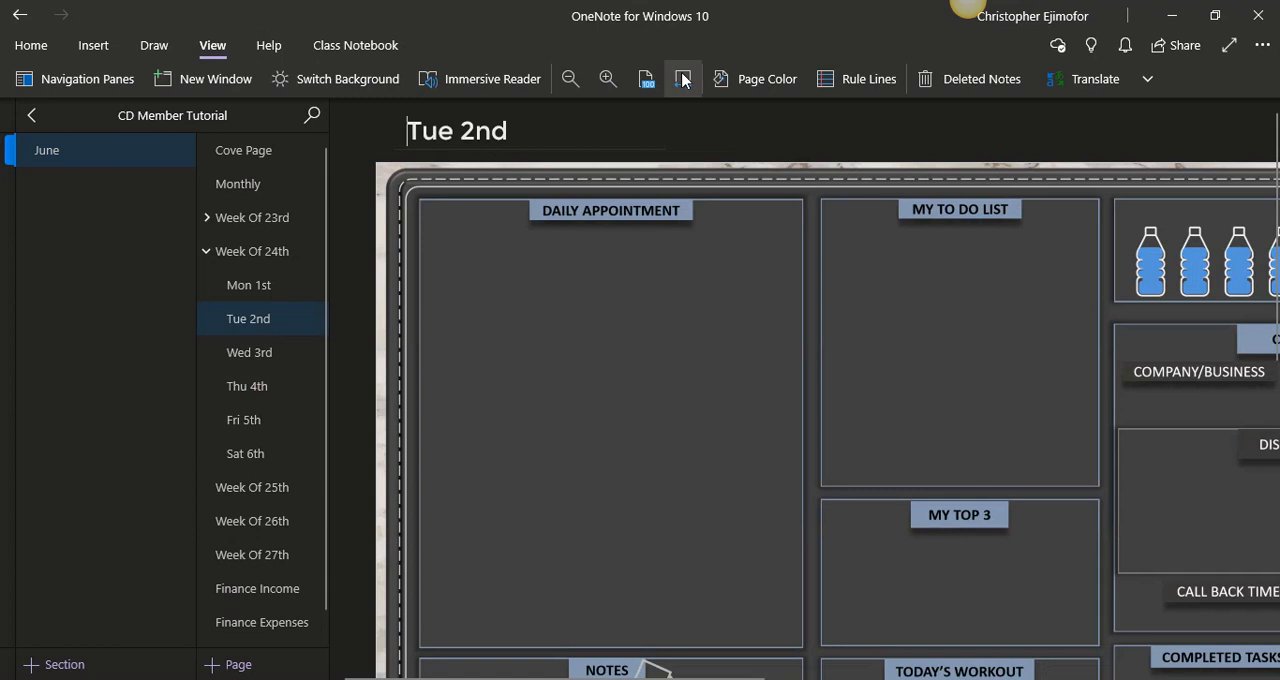
{"action": "left_click", "coordinate": [684, 77]}
{"action": "left_click", "coordinate": [248, 285]}
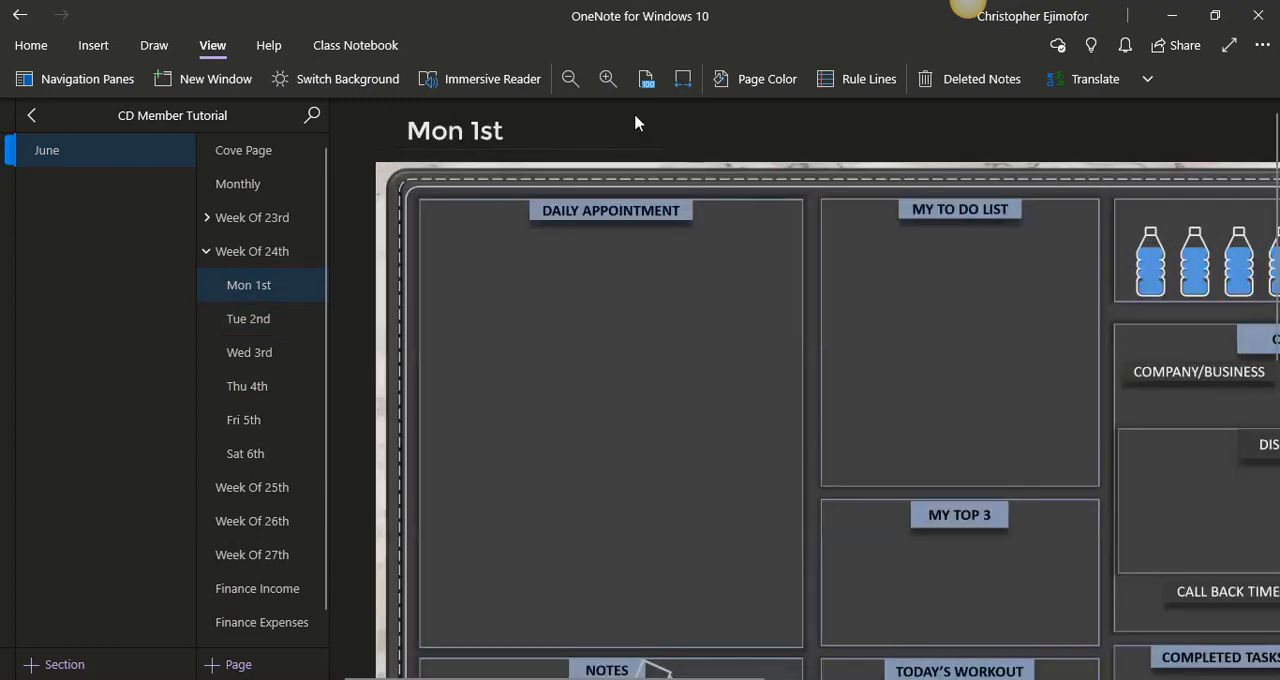
{"action": "left_click", "coordinate": [680, 82]}
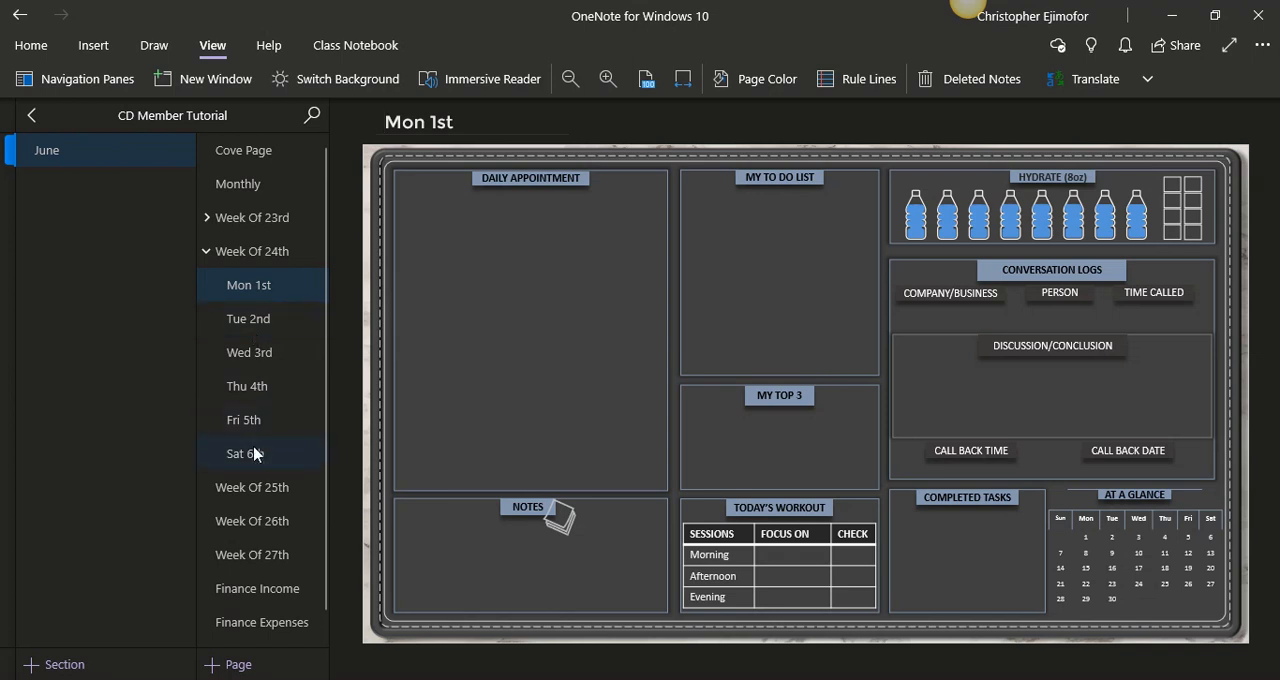
- Add a new daily page below Mon 1st under Week Of 24th, and retitle the upper Mon 1st page as "Sun 7th"
{"action": "left_click", "coordinate": [238, 664]}
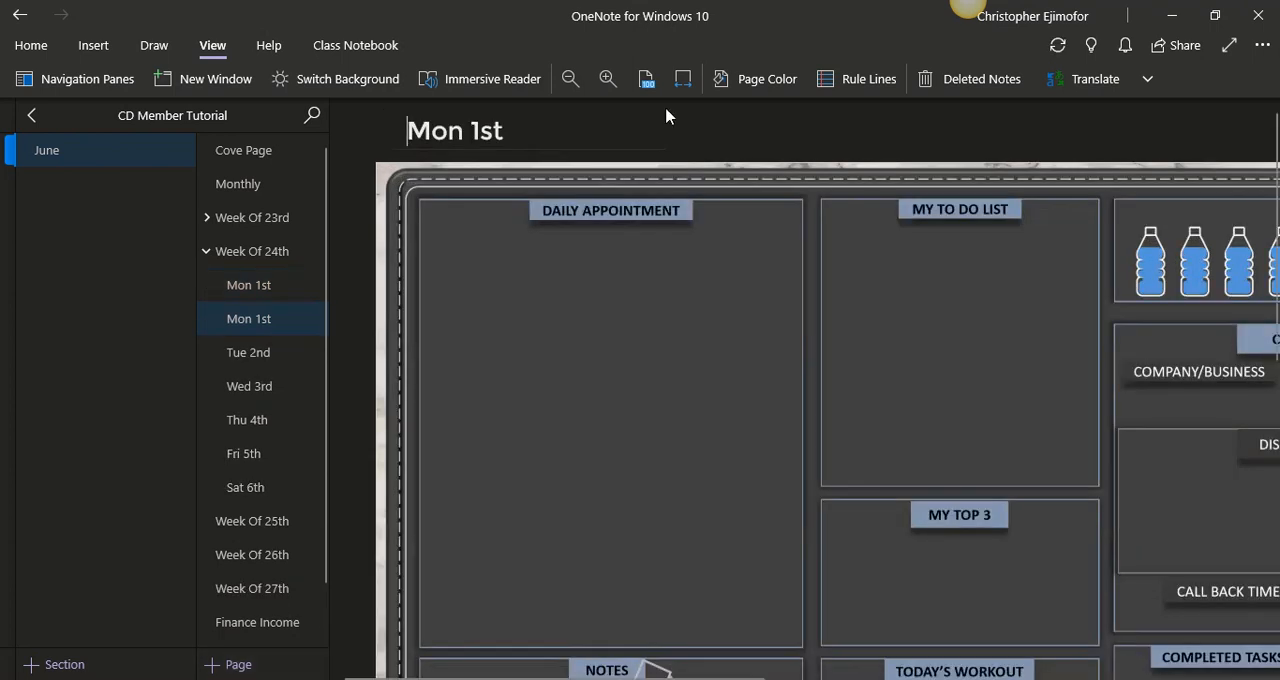
{"action": "left_click", "coordinate": [683, 79]}
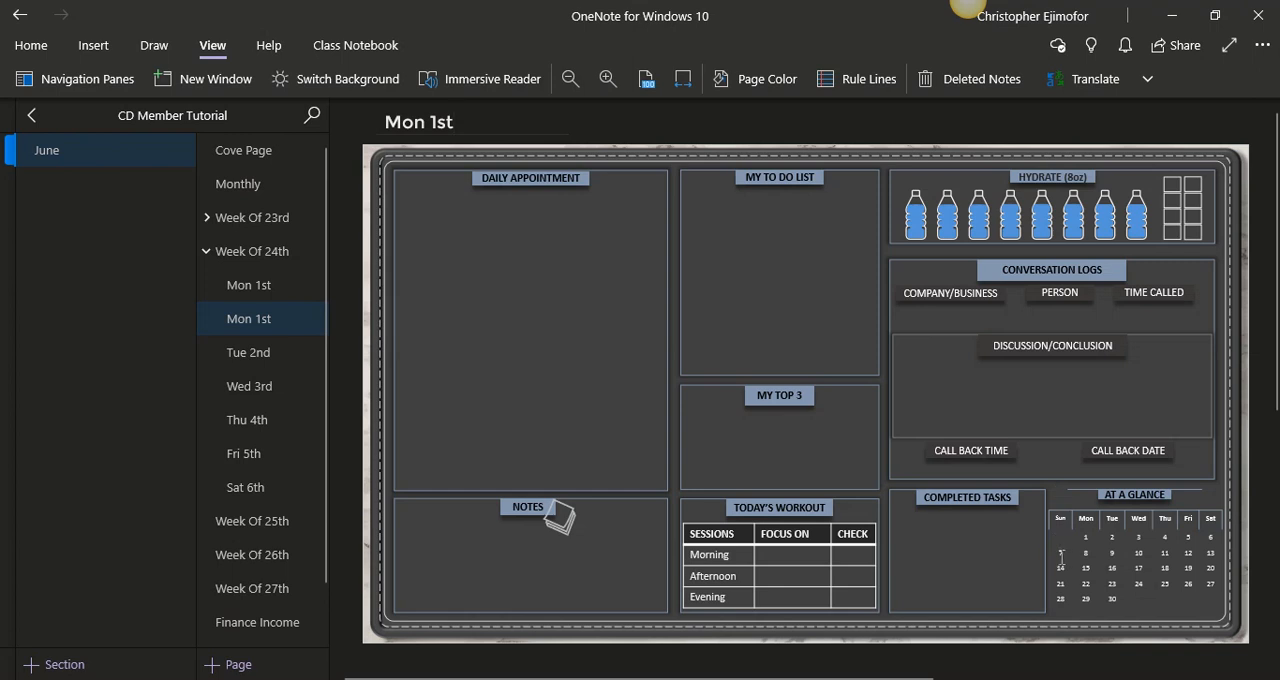
{"action": "left_click", "coordinate": [241, 286]}
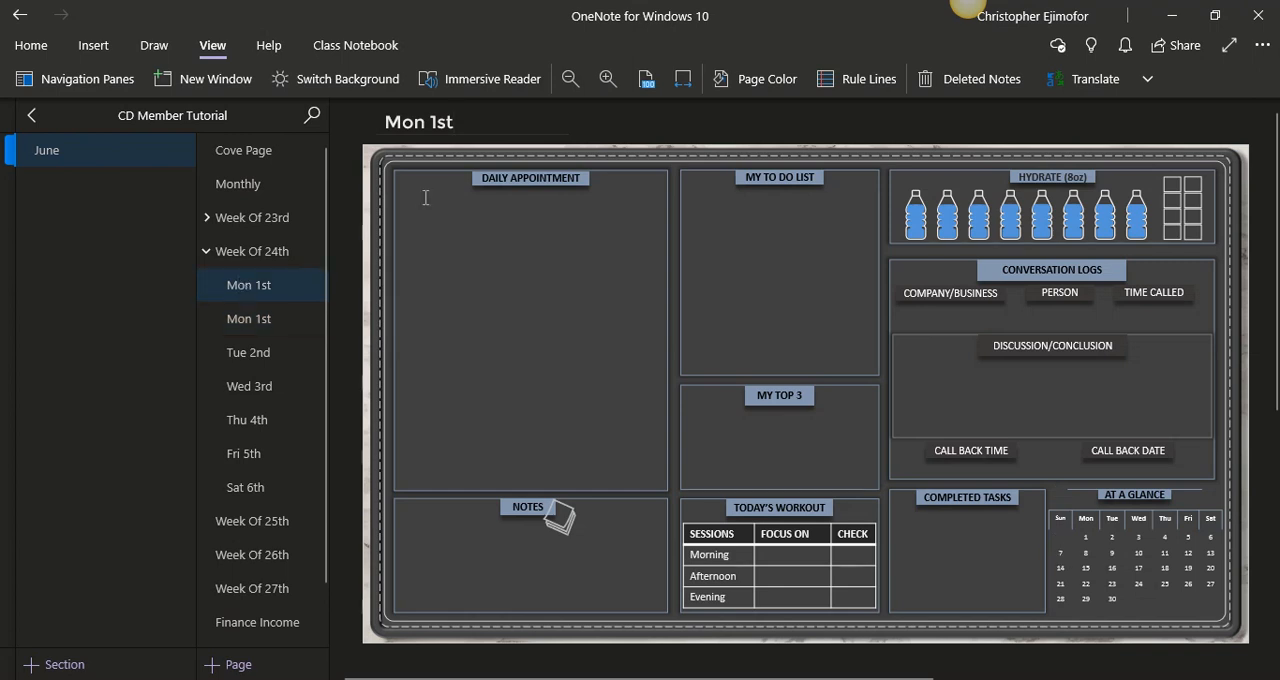
{"action": "left_click_drag", "start_coordinate": [466, 128], "coordinate": [391, 122]}
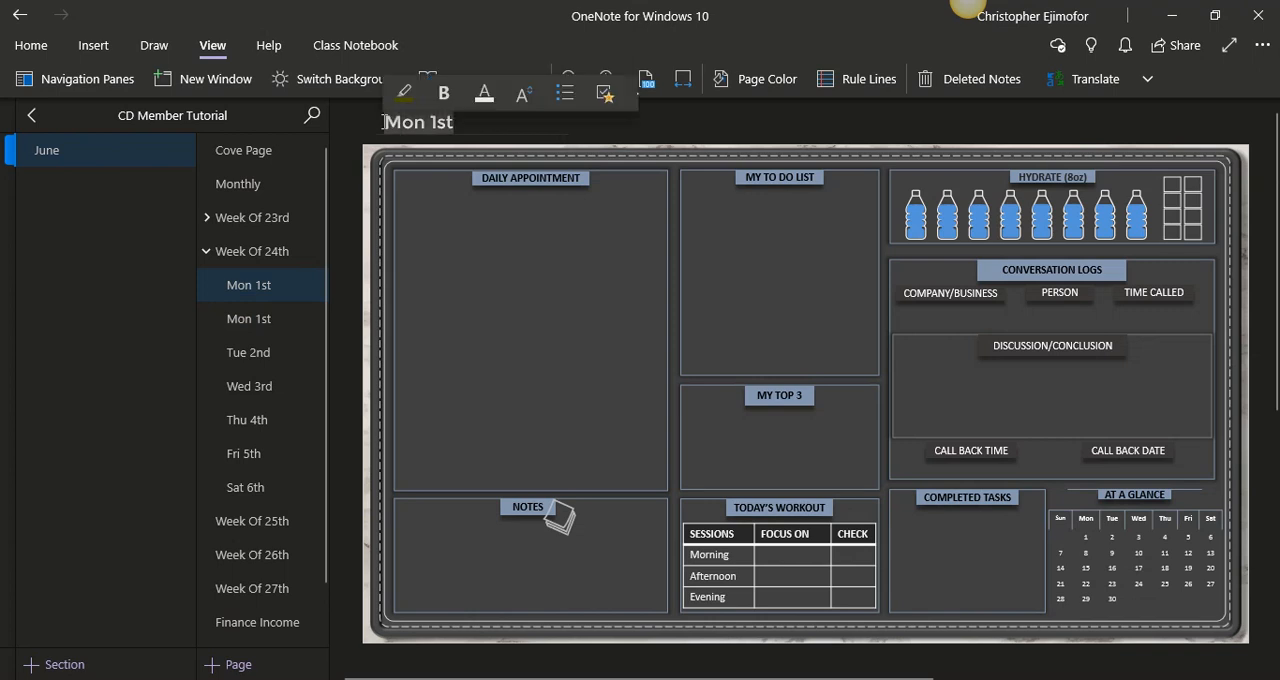
{"action": "type", "text": "Sun"}
{"action": "type", "text": "7"}
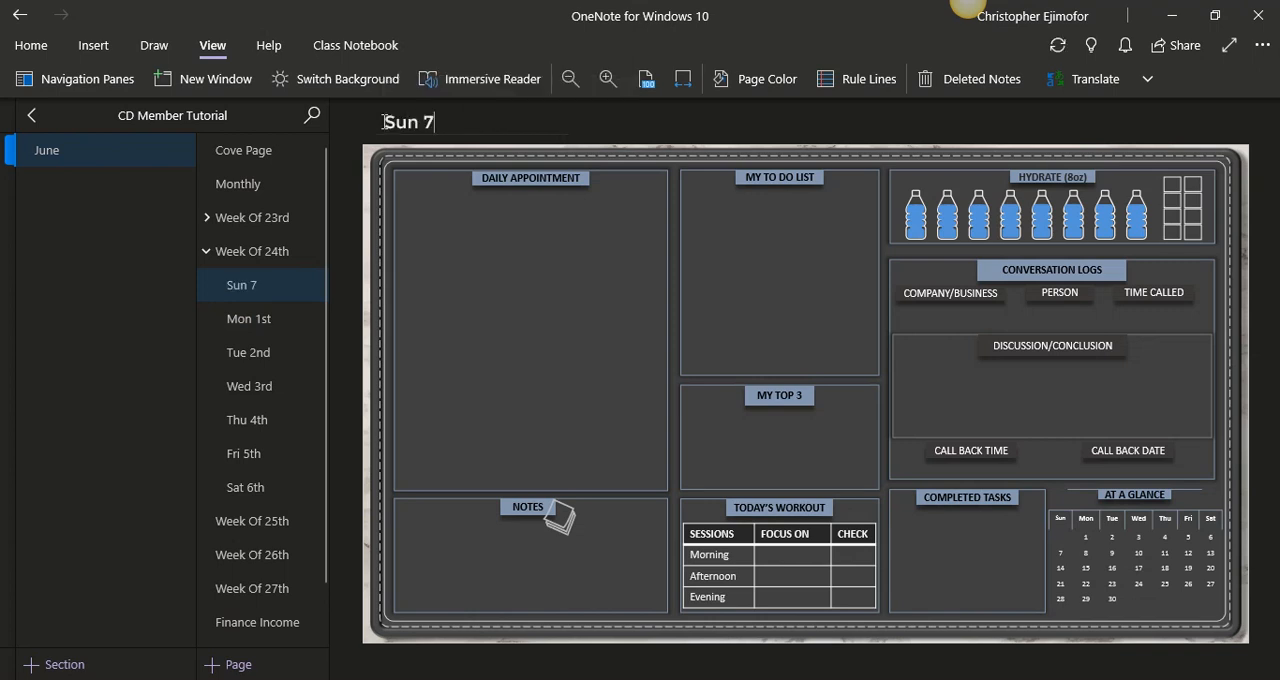
{"action": "type", "text": "th"}
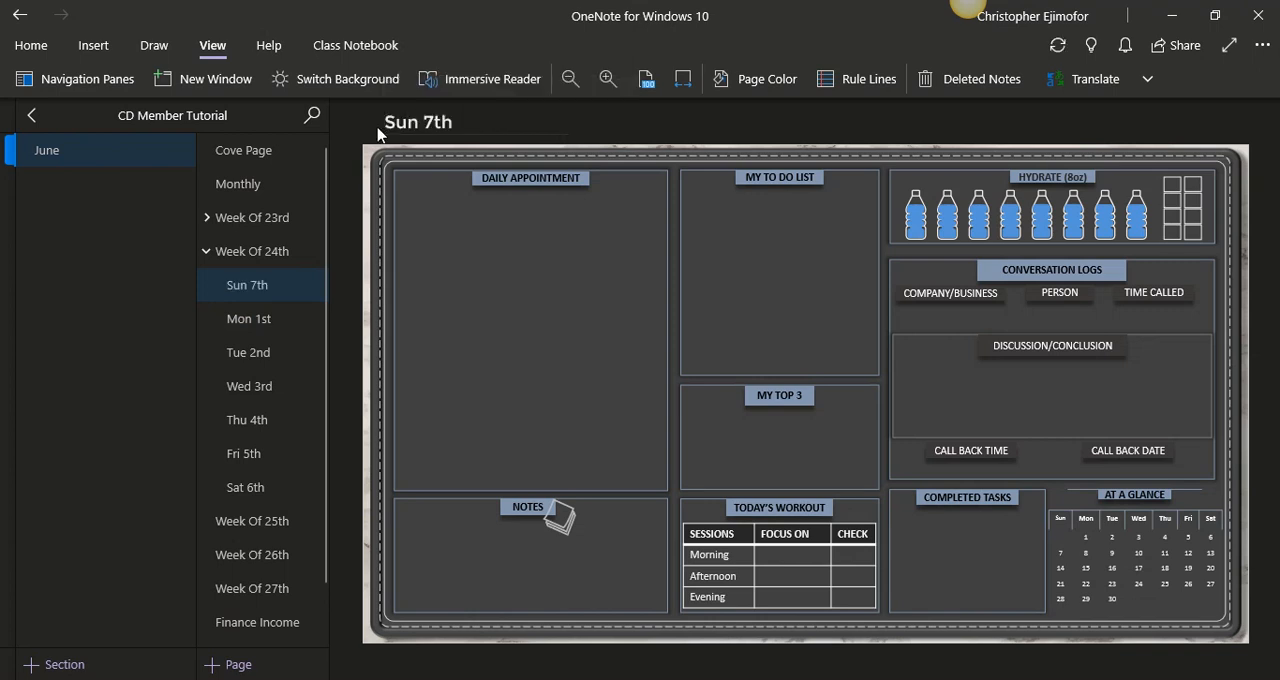
- Retitle the remaining Mon 1st page under Week Of 24th as "Mon 8th"
{"action": "left_click", "coordinate": [262, 319]}
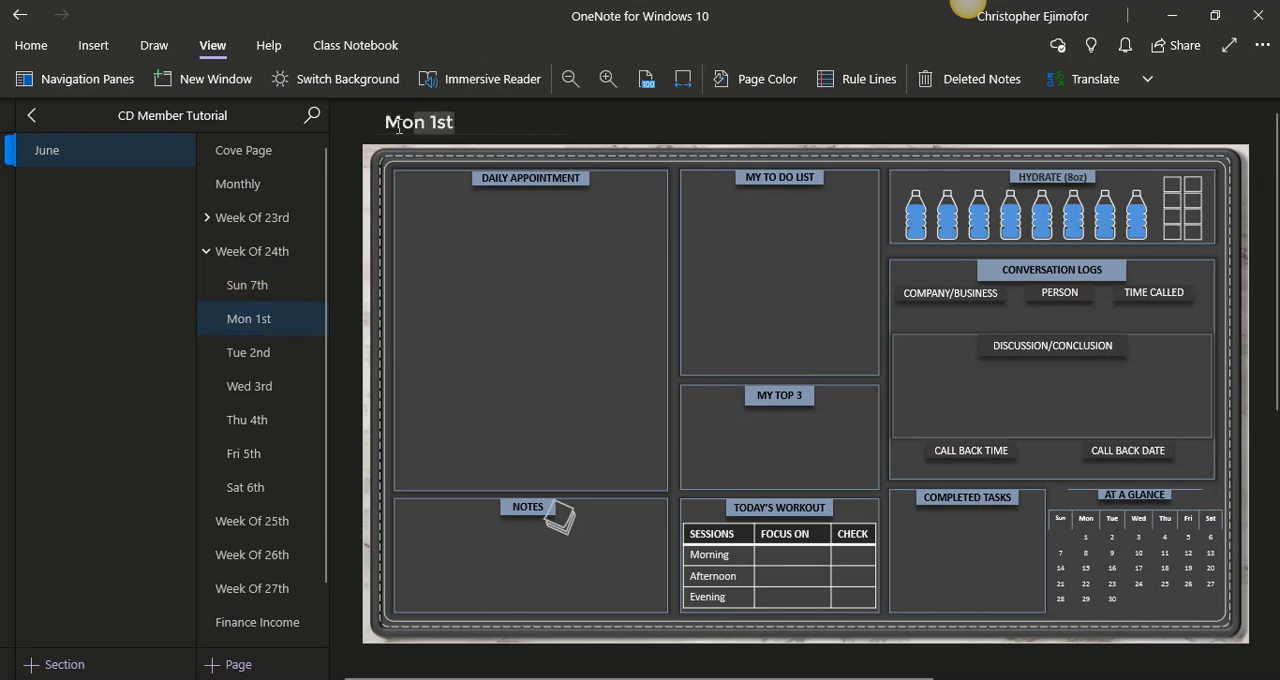
{"action": "double_click", "coordinate": [432, 121]}
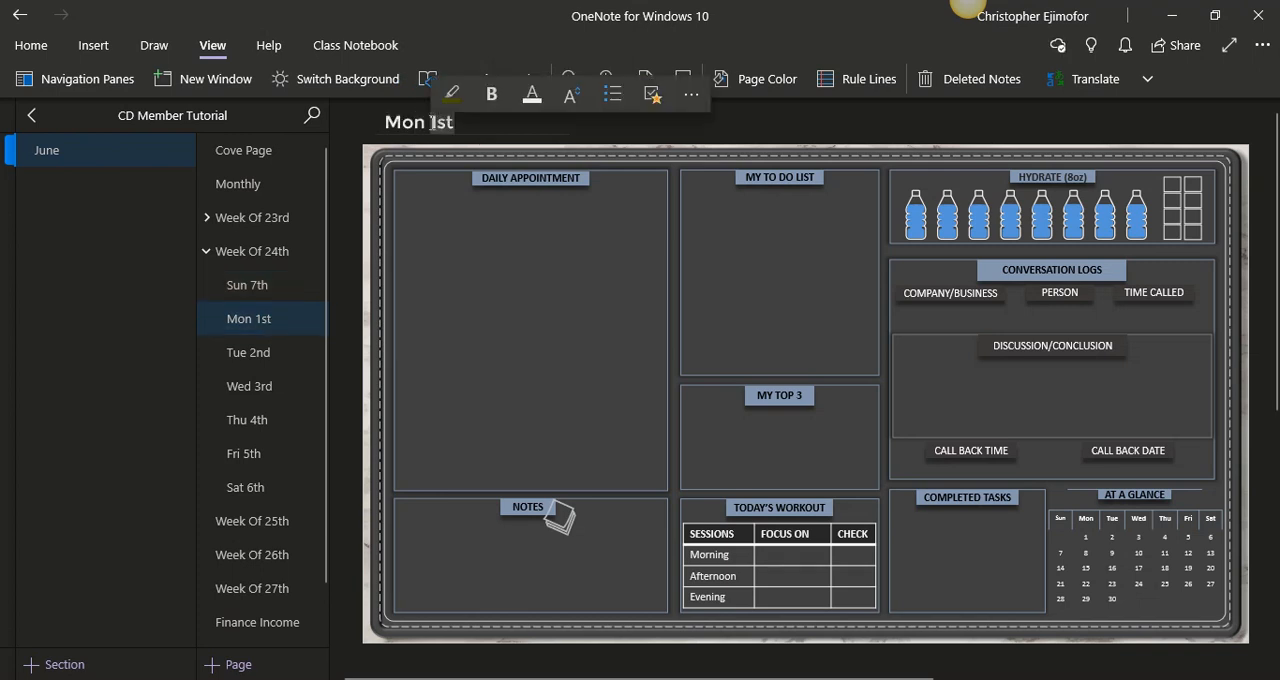
{"action": "type", "text": "8th"}
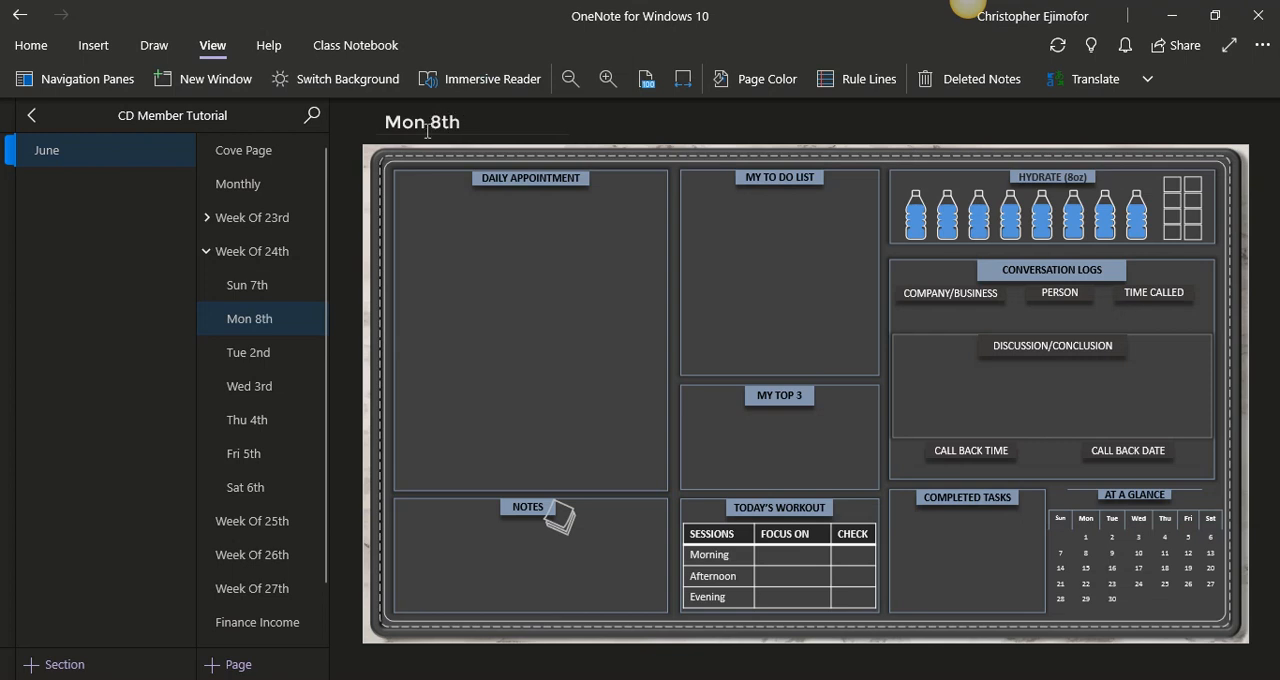
- Under Week Of 24th, retitle the Tue 2nd page as "Tue 9th" and the Wed 3rd page as "Wed 10th"
{"action": "left_click", "coordinate": [289, 354]}
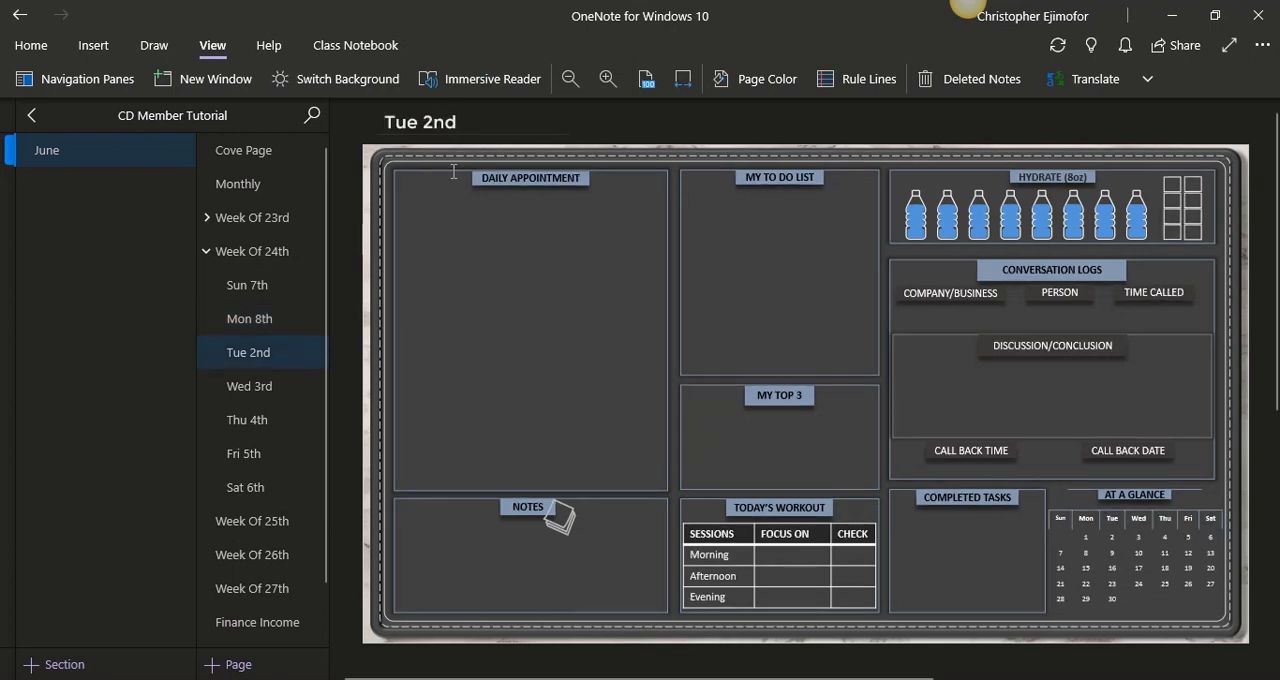
{"action": "double_click", "coordinate": [428, 122]}
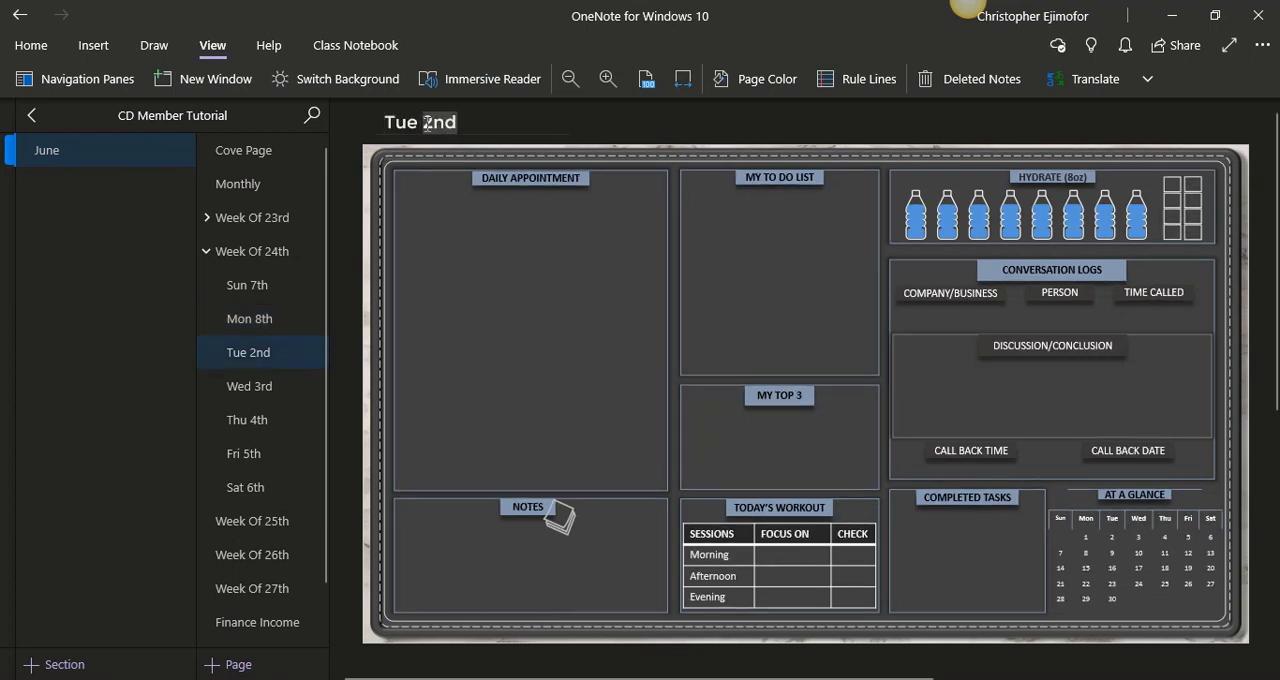
{"action": "type", "text": "9th"}
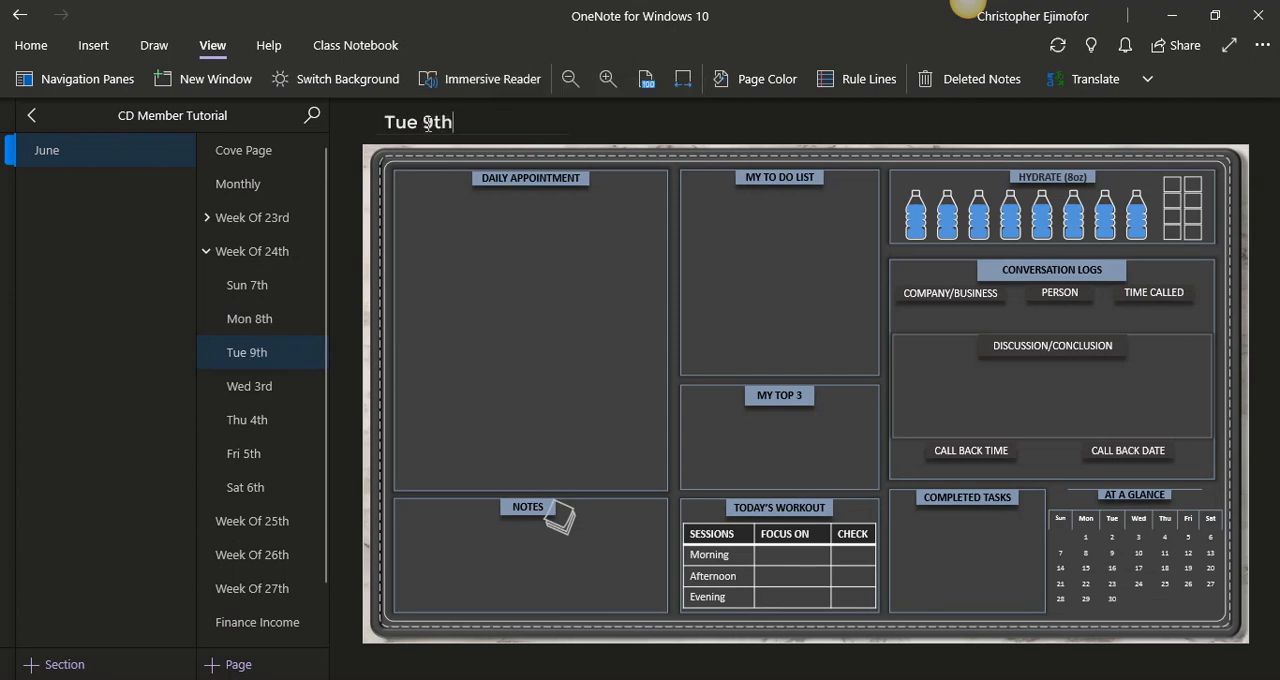
{"action": "left_click", "coordinate": [248, 387]}
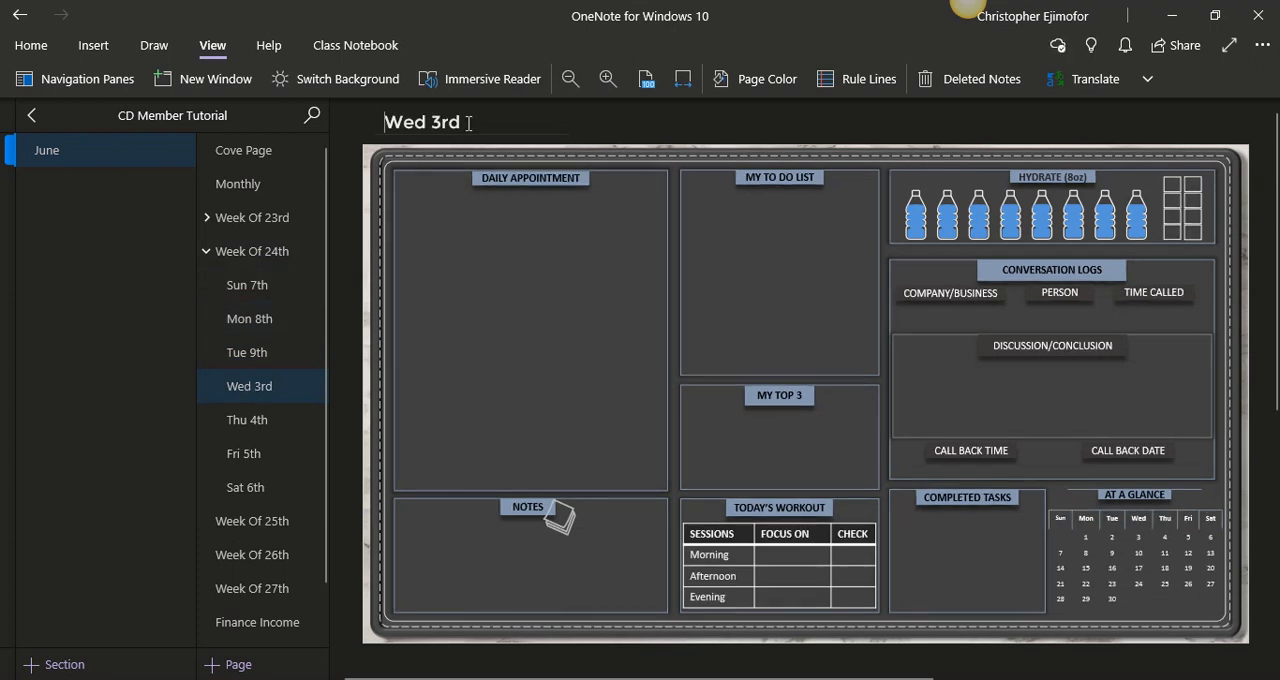
{"action": "double_click", "coordinate": [433, 121]}
{"action": "type", "text": "10th"}
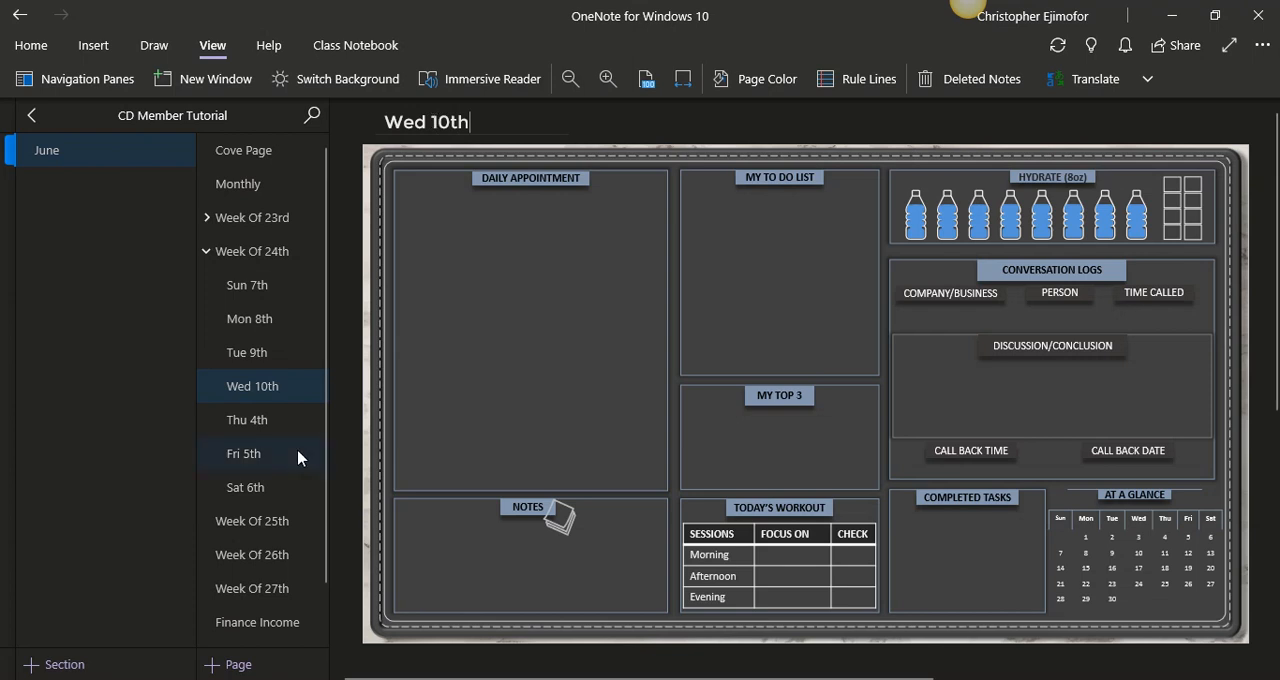
- Under Week Of 24th, retitle the Thu 4th page as "Thu 11th" and the Fri 5th page as "Fri 12th"
{"action": "left_click", "coordinate": [277, 426]}
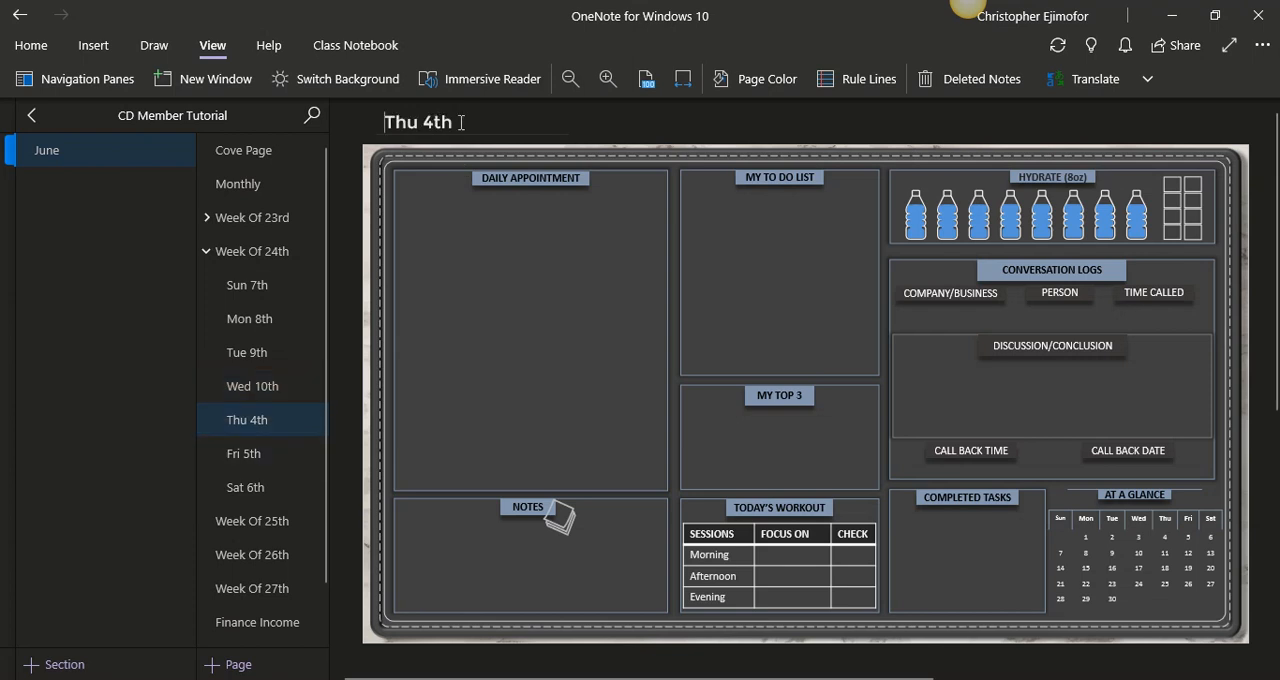
{"action": "left_click_drag", "start_coordinate": [462, 122], "coordinate": [425, 122]}
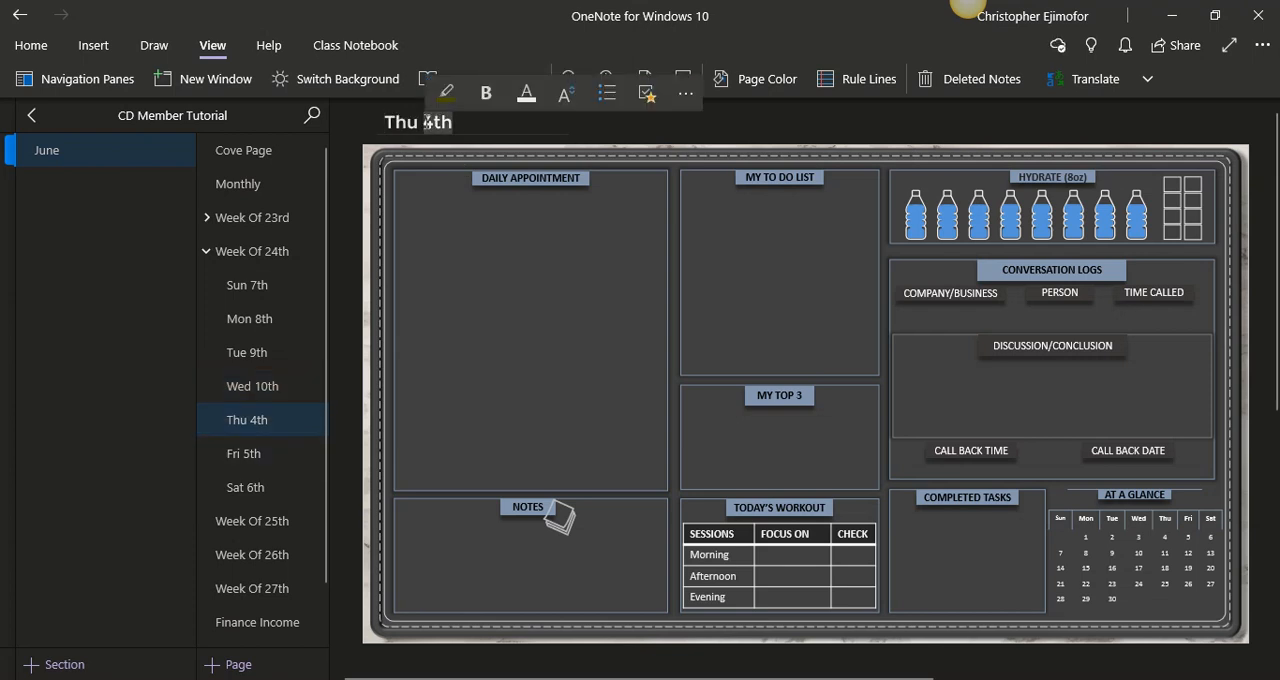
{"action": "type", "text": "11th"}
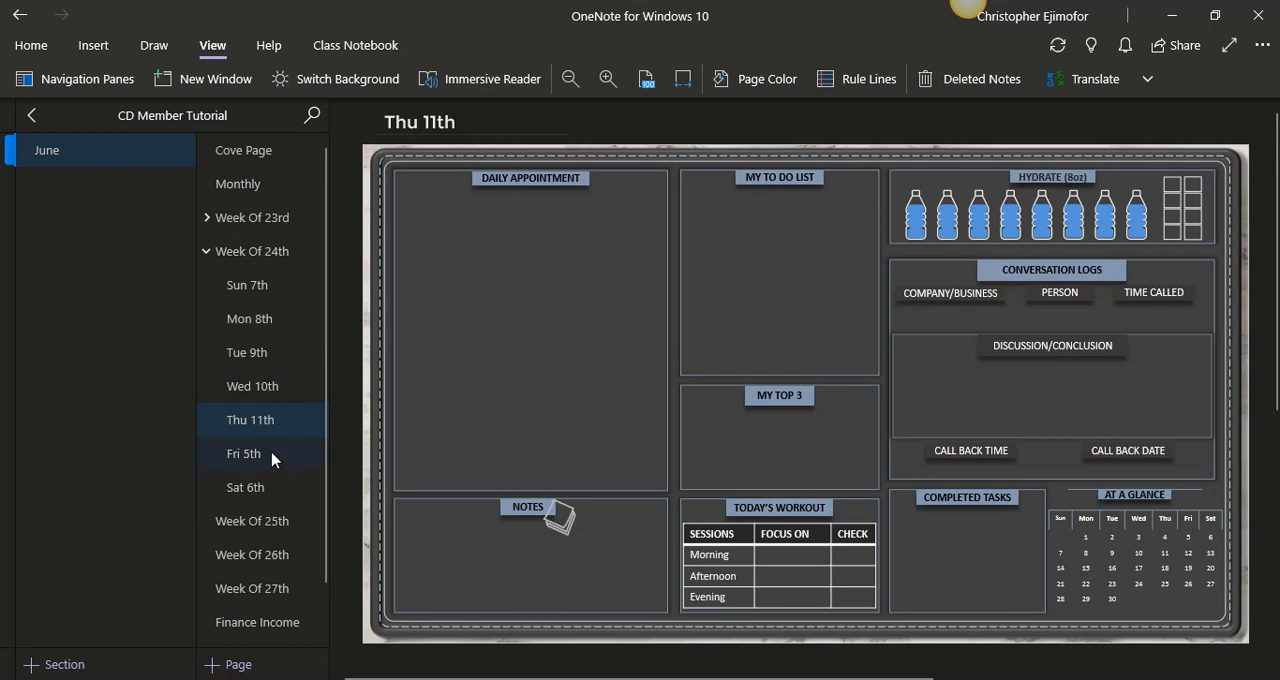
{"action": "left_click", "coordinate": [275, 455]}
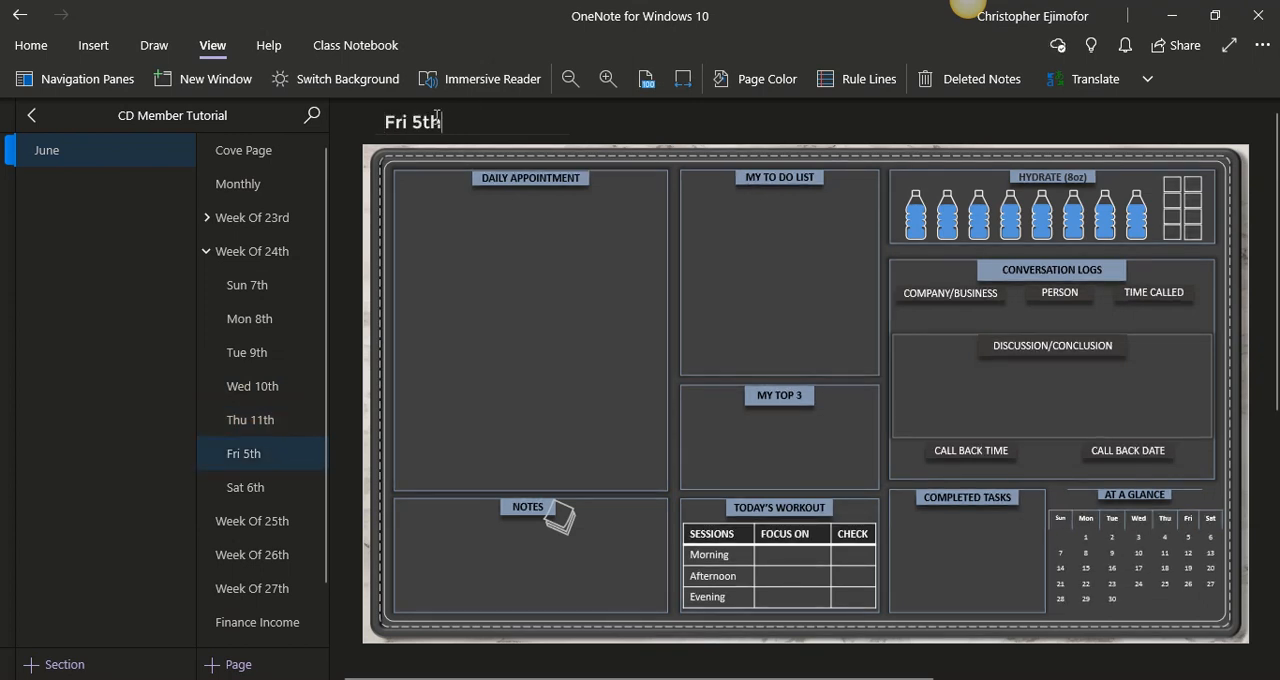
{"action": "left_click_drag", "start_coordinate": [437, 121], "coordinate": [422, 121]}
{"action": "key", "text": "BackSpace"}
{"action": "type", "text": "12th"}
- Retitle the Sat 6th page under Week Of 24th as "Sat 13th"
{"action": "left_click", "coordinate": [300, 492]}
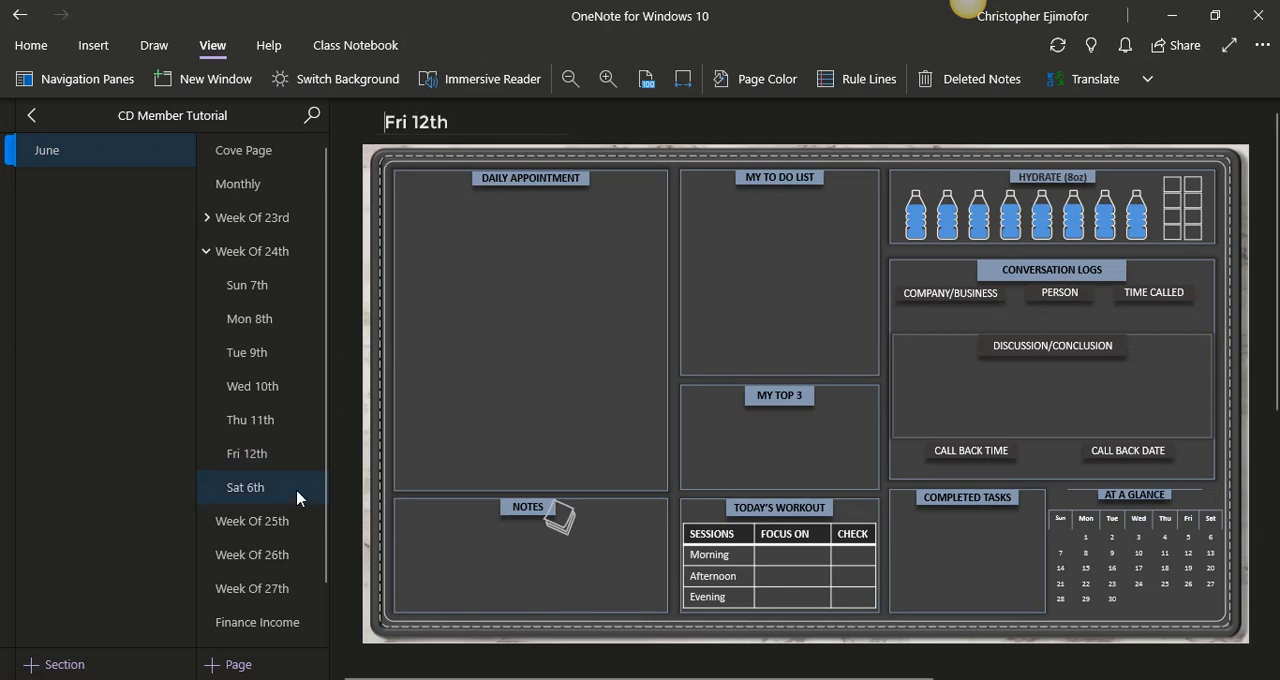
{"action": "left_click_drag", "start_coordinate": [456, 122], "coordinate": [418, 121]}
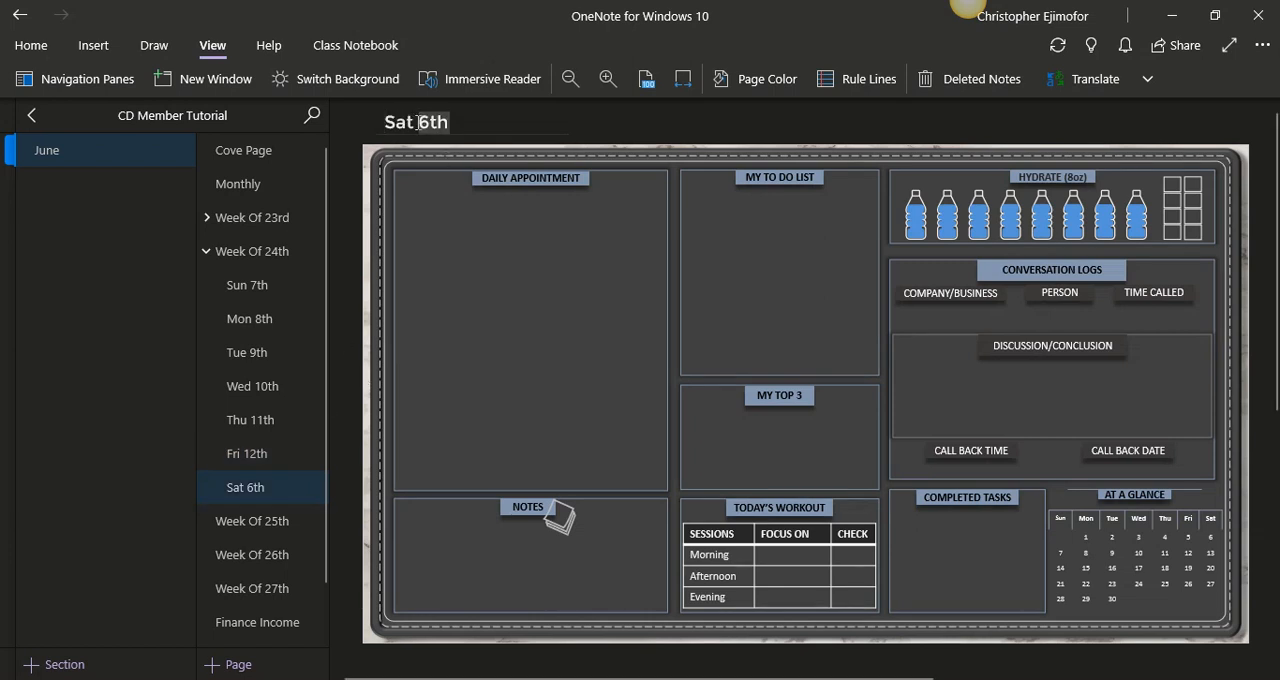
{"action": "type", "text": "13th"}
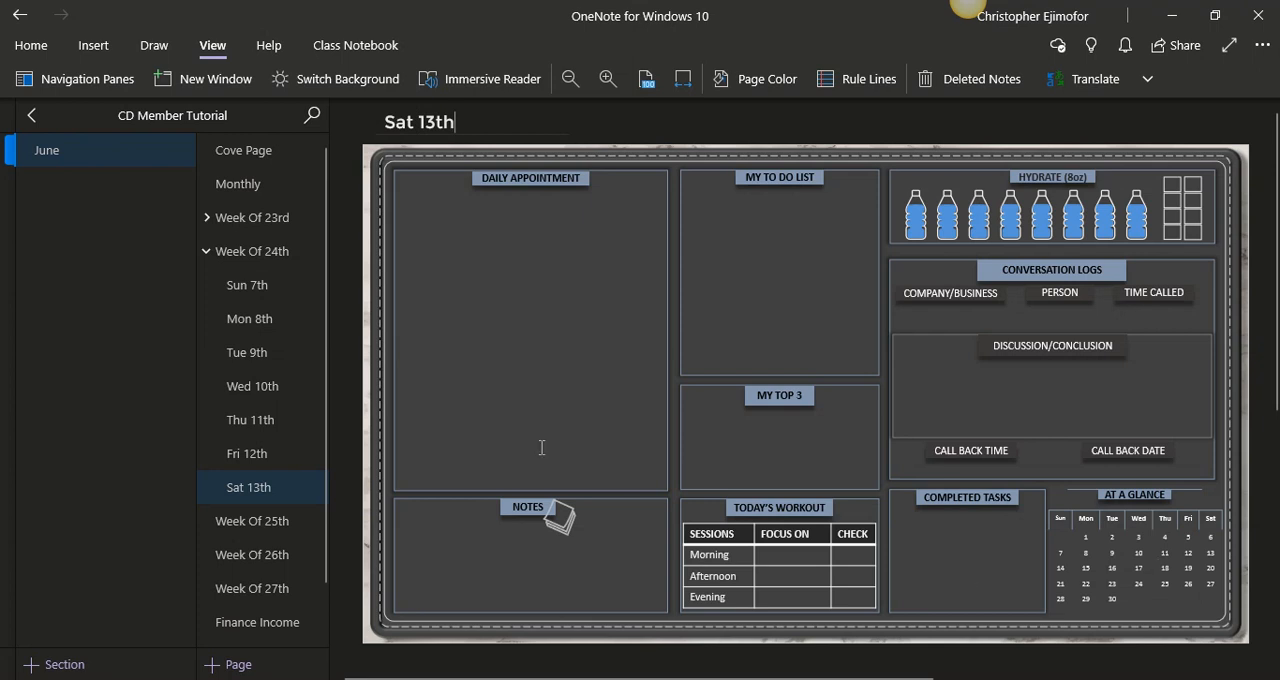
- Review the daily subpages of Week Of 23rd and Week Of 24th, collapse both groups, and check the June calendar in PowerPoint
{"action": "left_click", "coordinate": [207, 254]}
{"action": "left_click", "coordinate": [207, 224]}
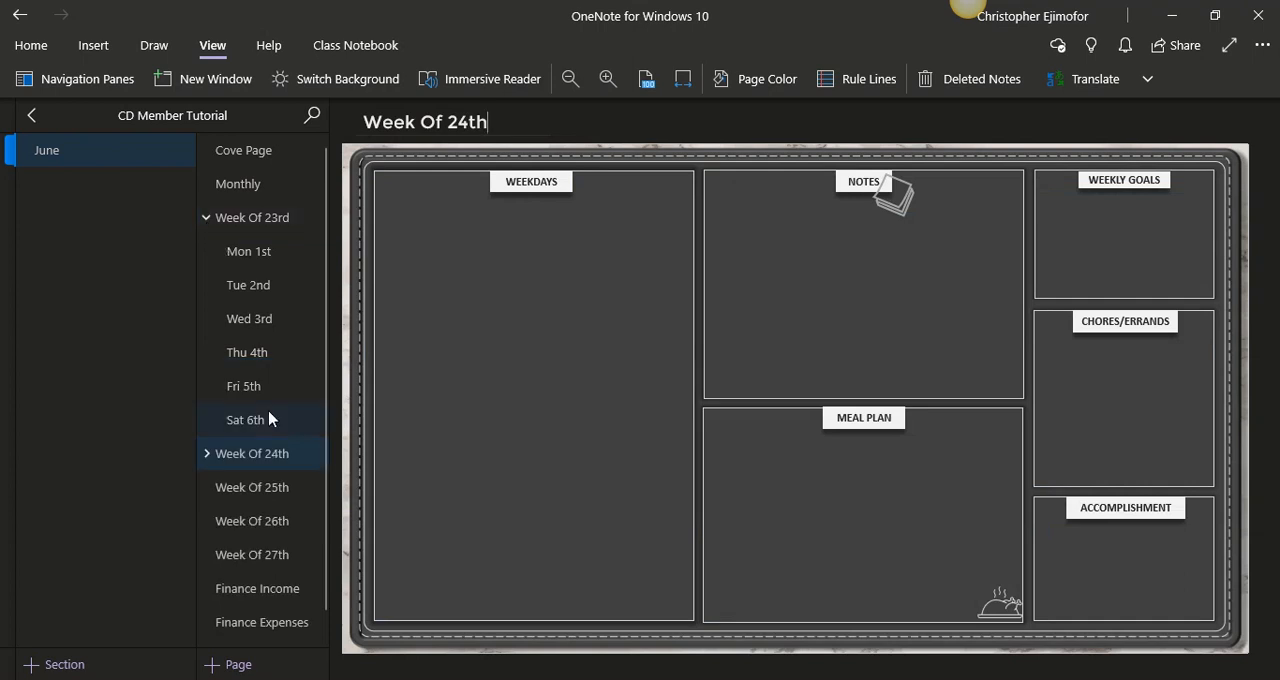
{"action": "left_click", "coordinate": [206, 221]}
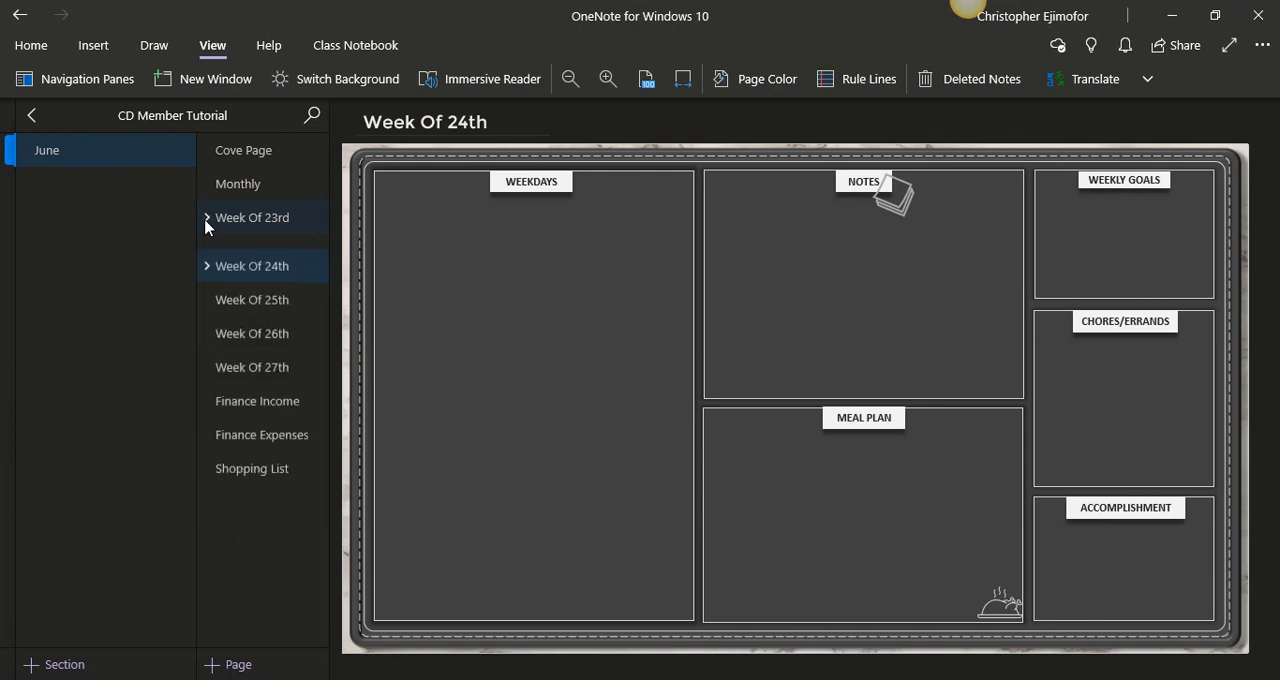
{"action": "left_click", "coordinate": [207, 254]}
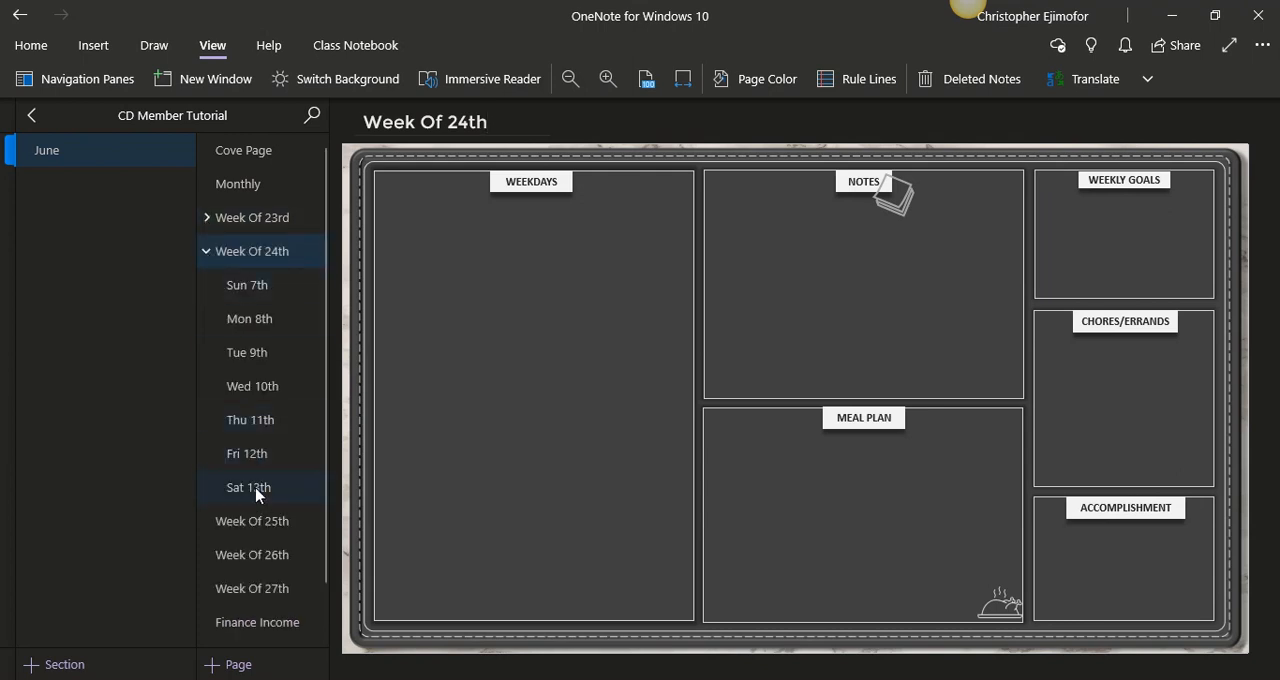
{"action": "left_click", "coordinate": [207, 254]}
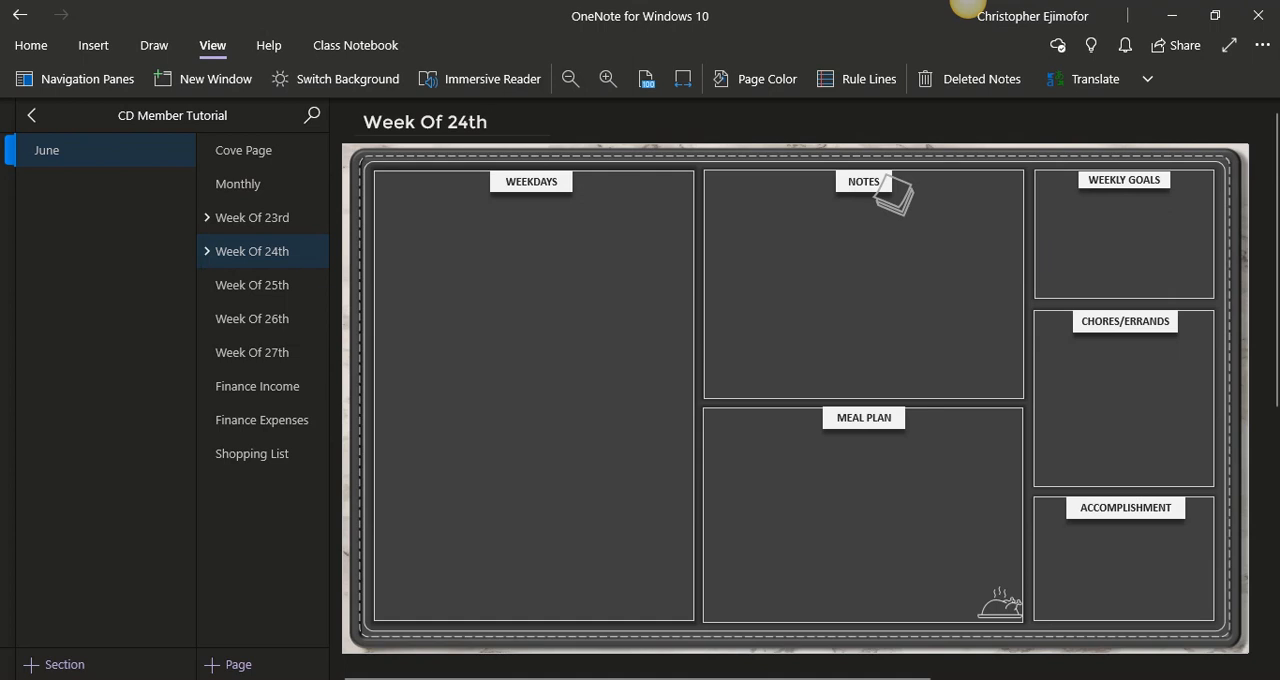
{"action": "mouse_move", "coordinate": [884, 679]}
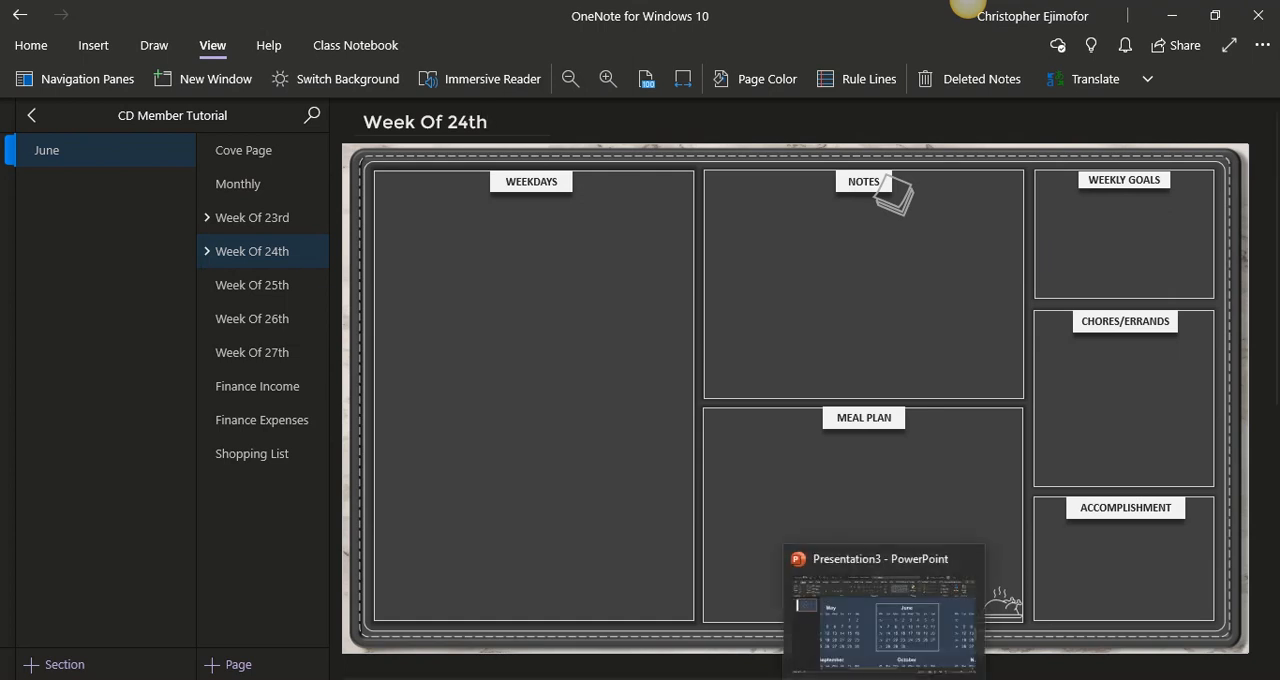
{"action": "left_click", "coordinate": [903, 663]}
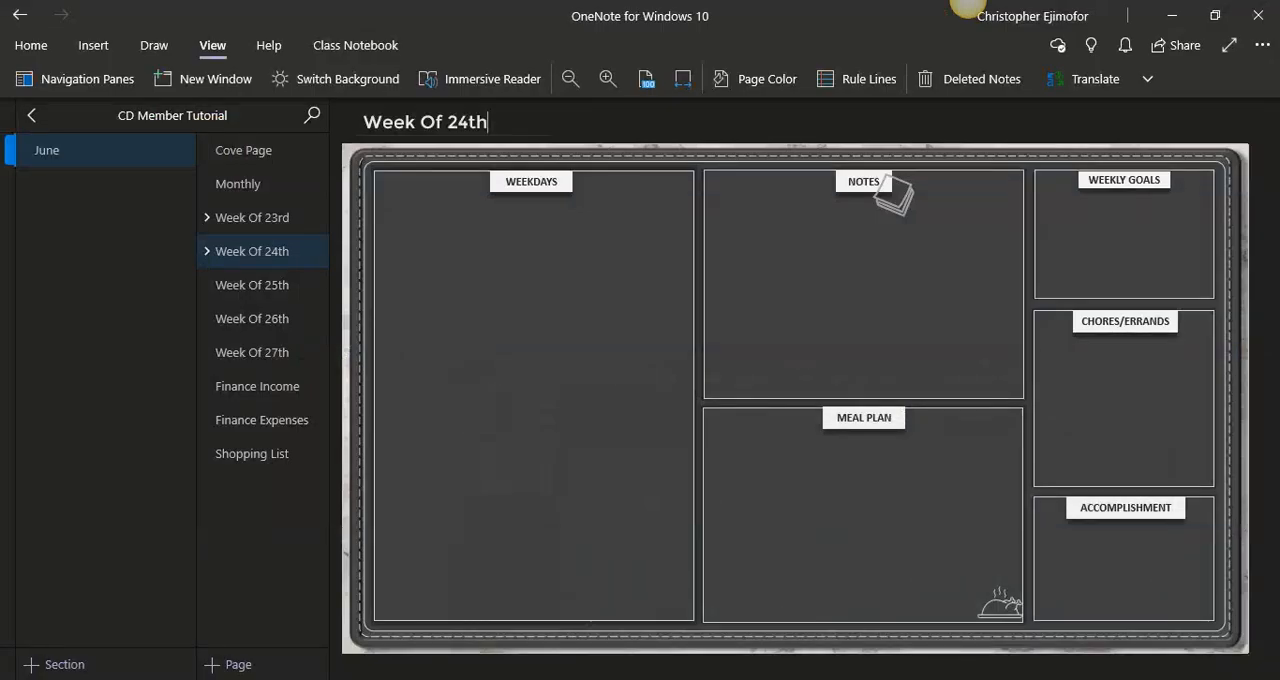
- Paste the copied daily pages beneath the Week Of 25th page
{"action": "left_click", "coordinate": [257, 290]}
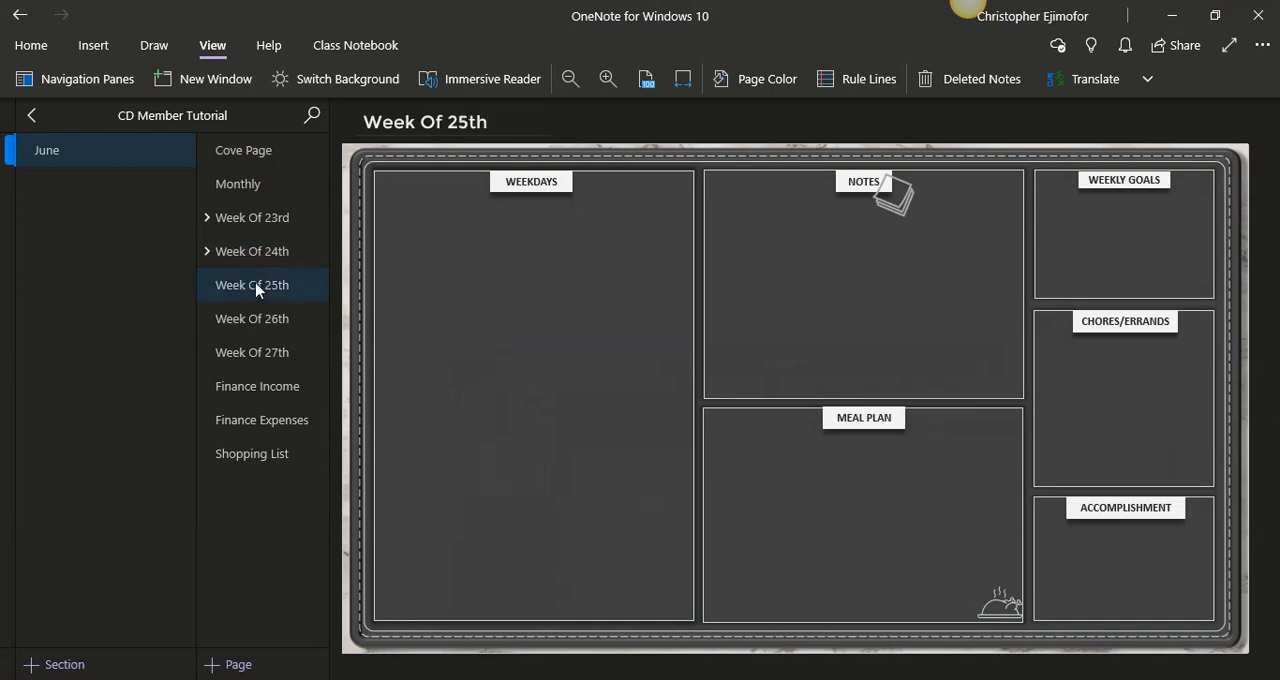
{"action": "right_click", "coordinate": [257, 289]}
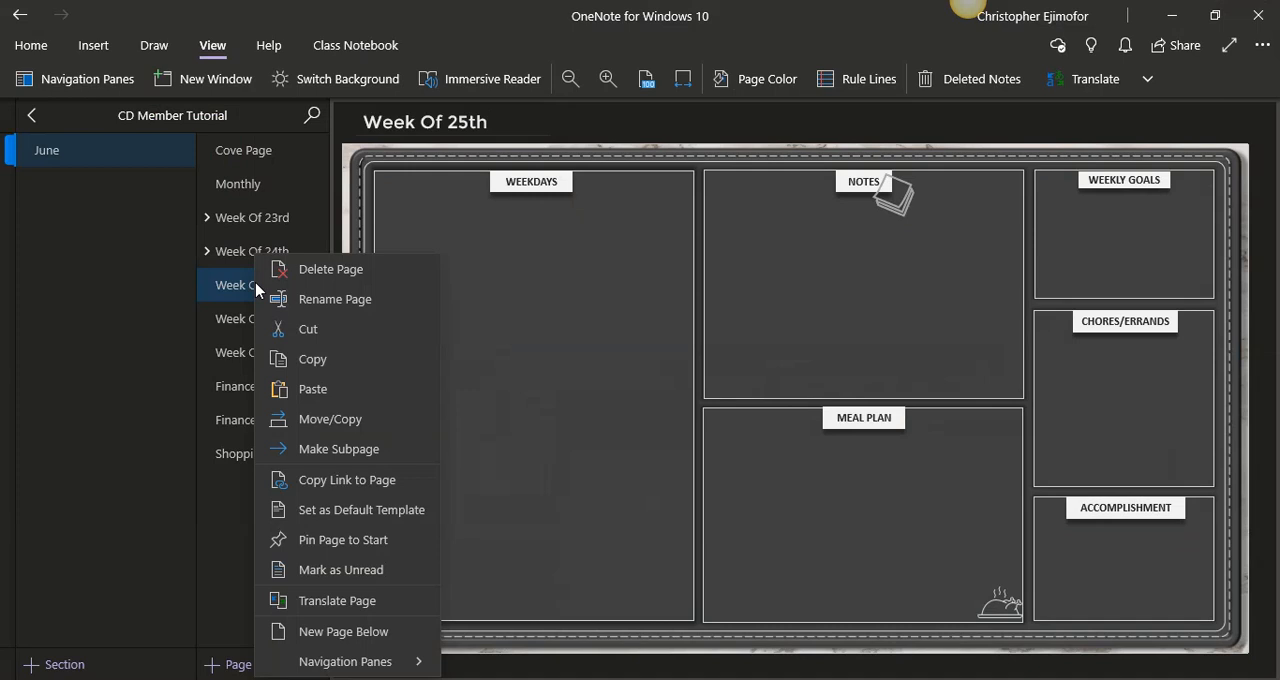
{"action": "left_click", "coordinate": [310, 389]}
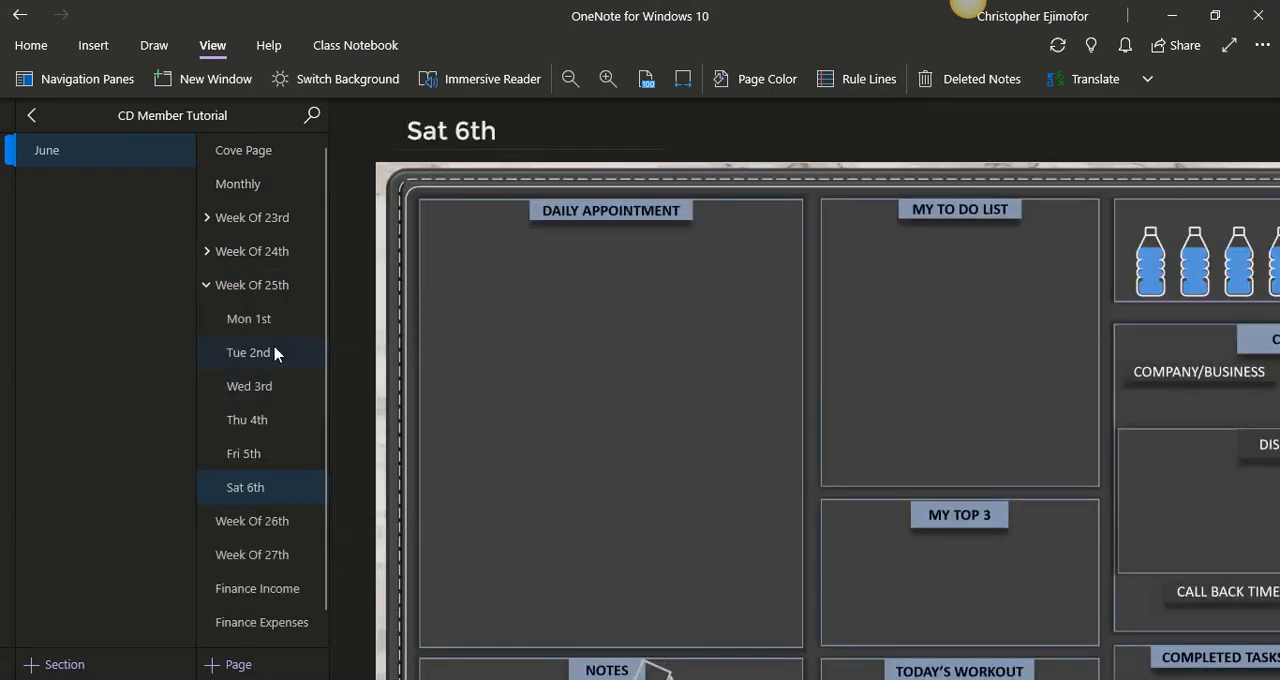
- Fit each pasted daily page under Week Of 25th to the page width, working from Sat 6th back to Mon 1st
{"action": "left_click", "coordinate": [684, 79]}
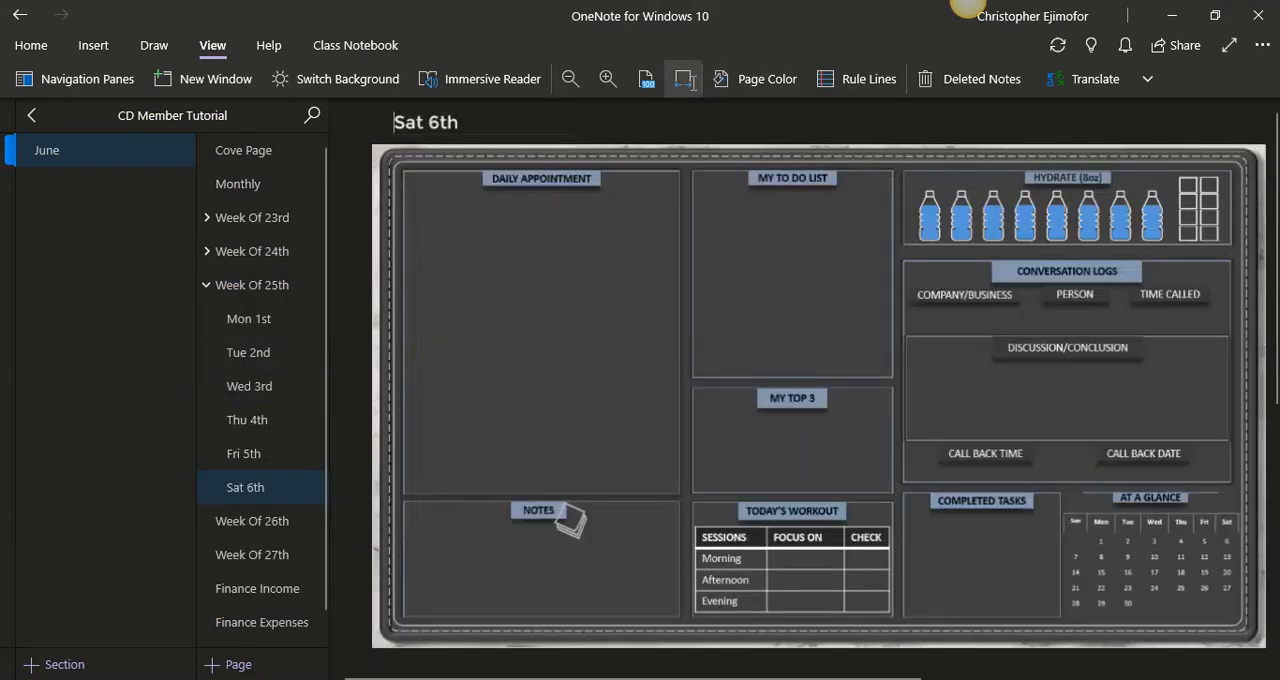
{"action": "left_click", "coordinate": [240, 452]}
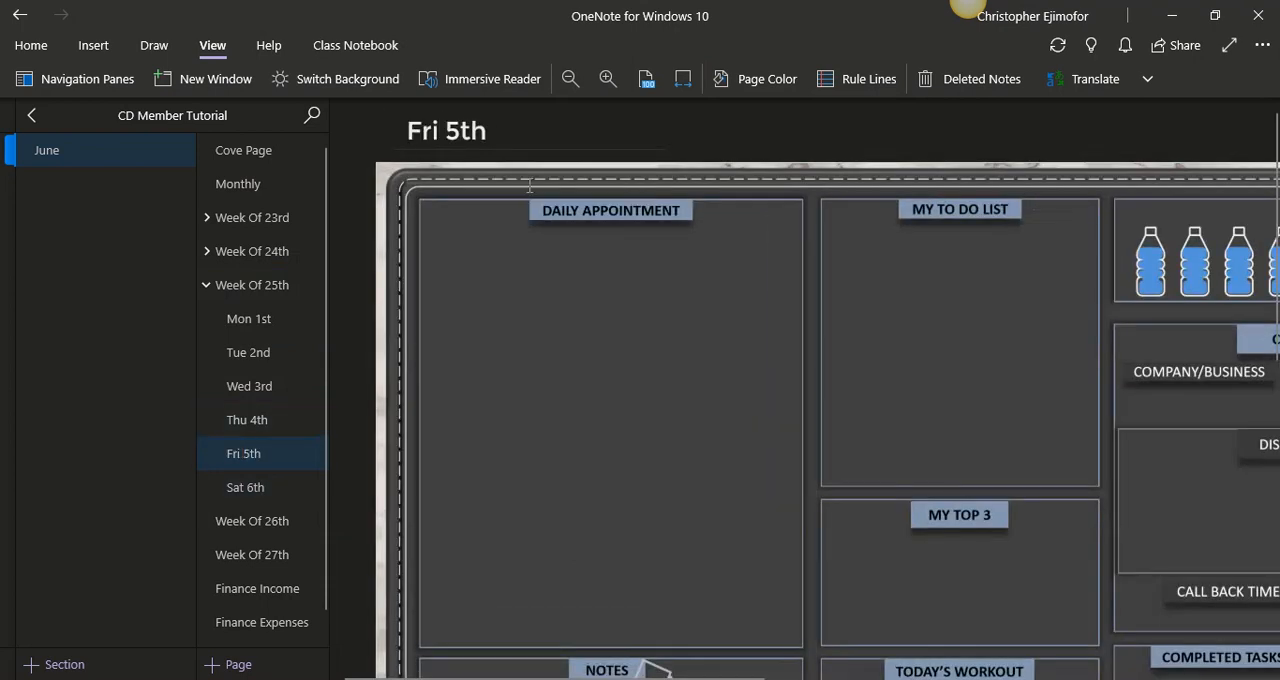
{"action": "left_click", "coordinate": [683, 79]}
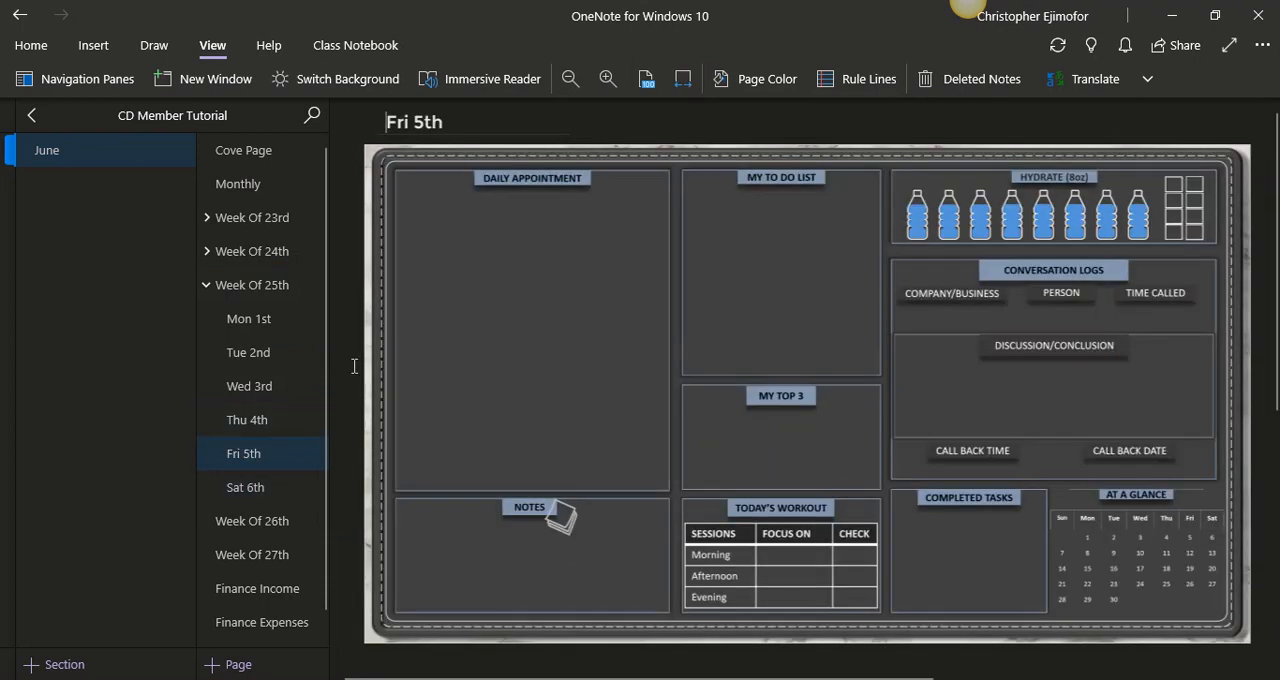
{"action": "key", "text": "ctrl+Page_Up"}
{"action": "left_click", "coordinate": [683, 79]}
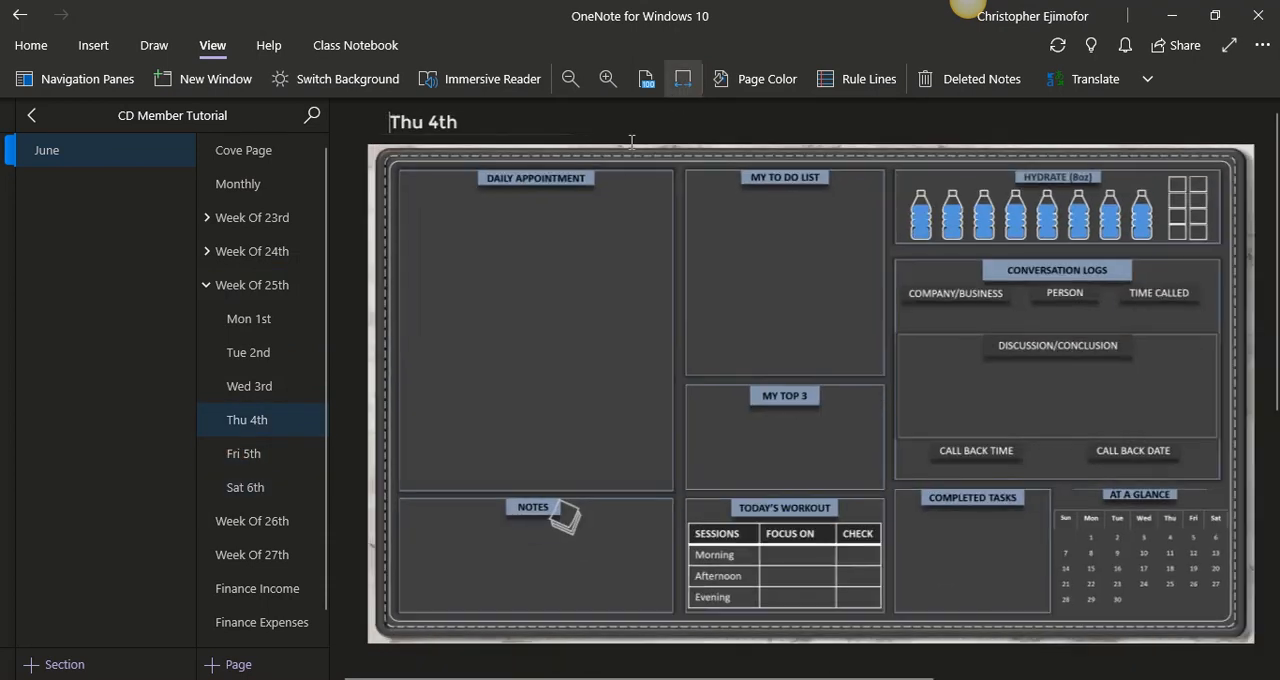
{"action": "key", "text": "ctrl+Page_Up"}
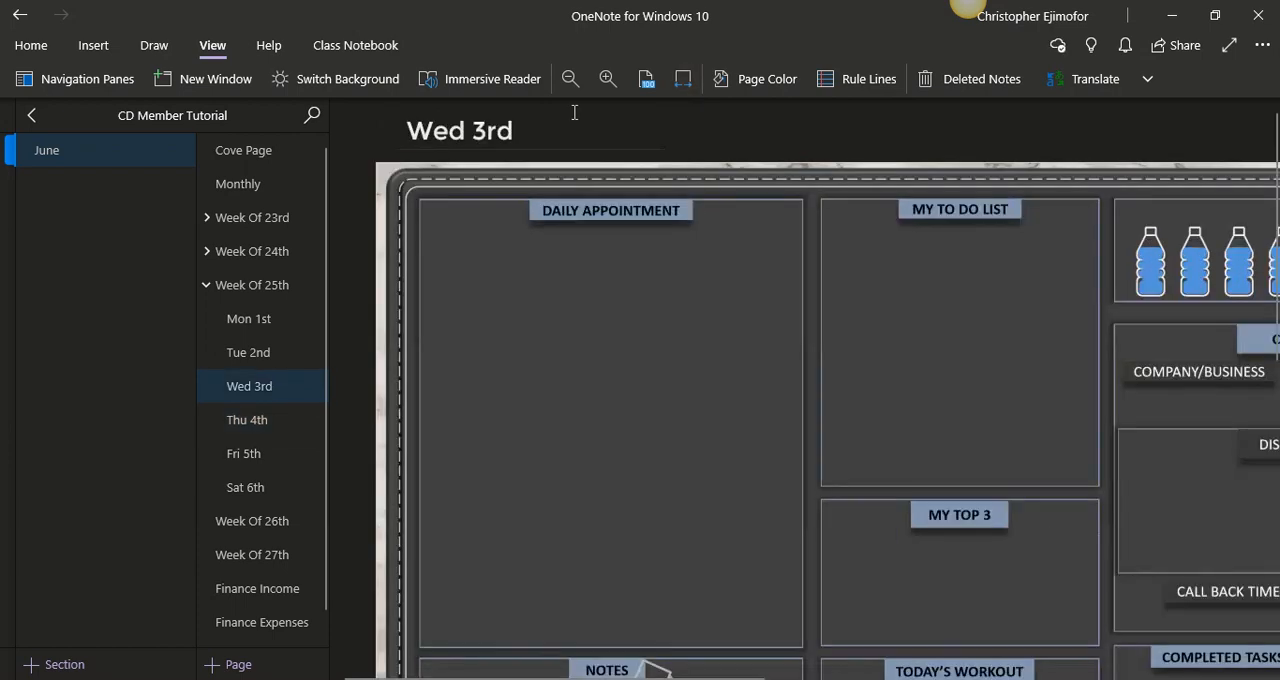
{"action": "left_click", "coordinate": [683, 79]}
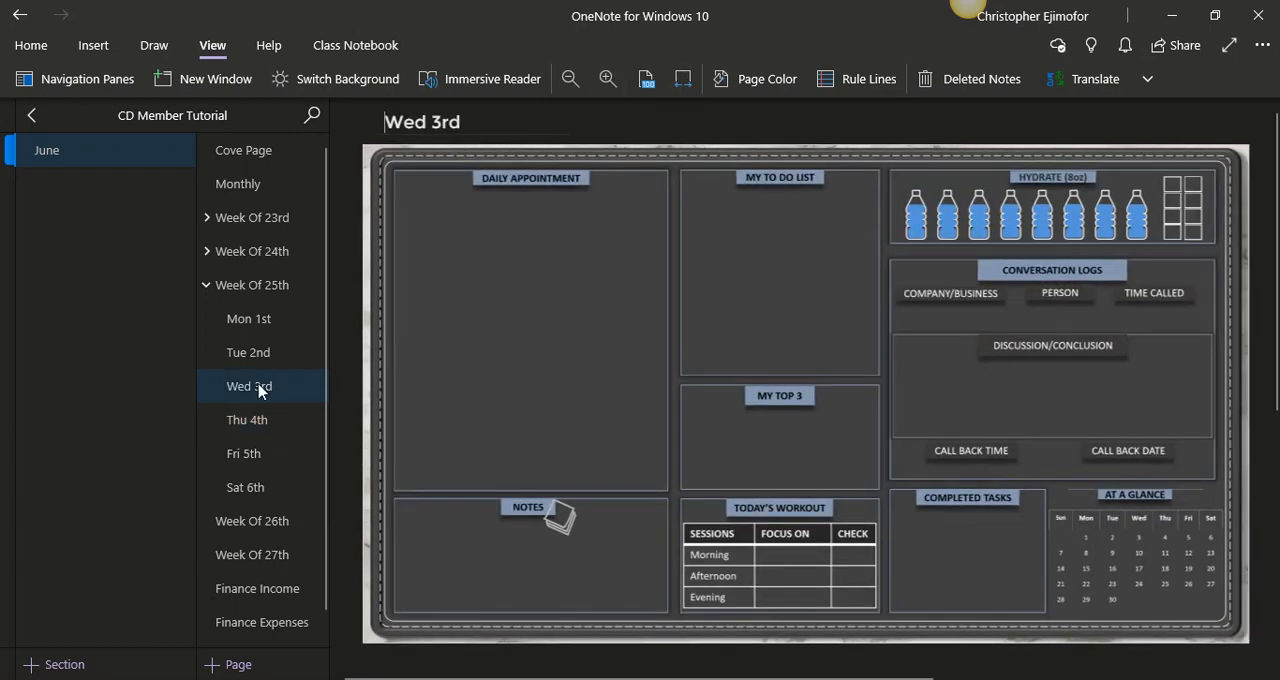
{"action": "key", "text": "ctrl+Page_Up"}
{"action": "left_click", "coordinate": [683, 79]}
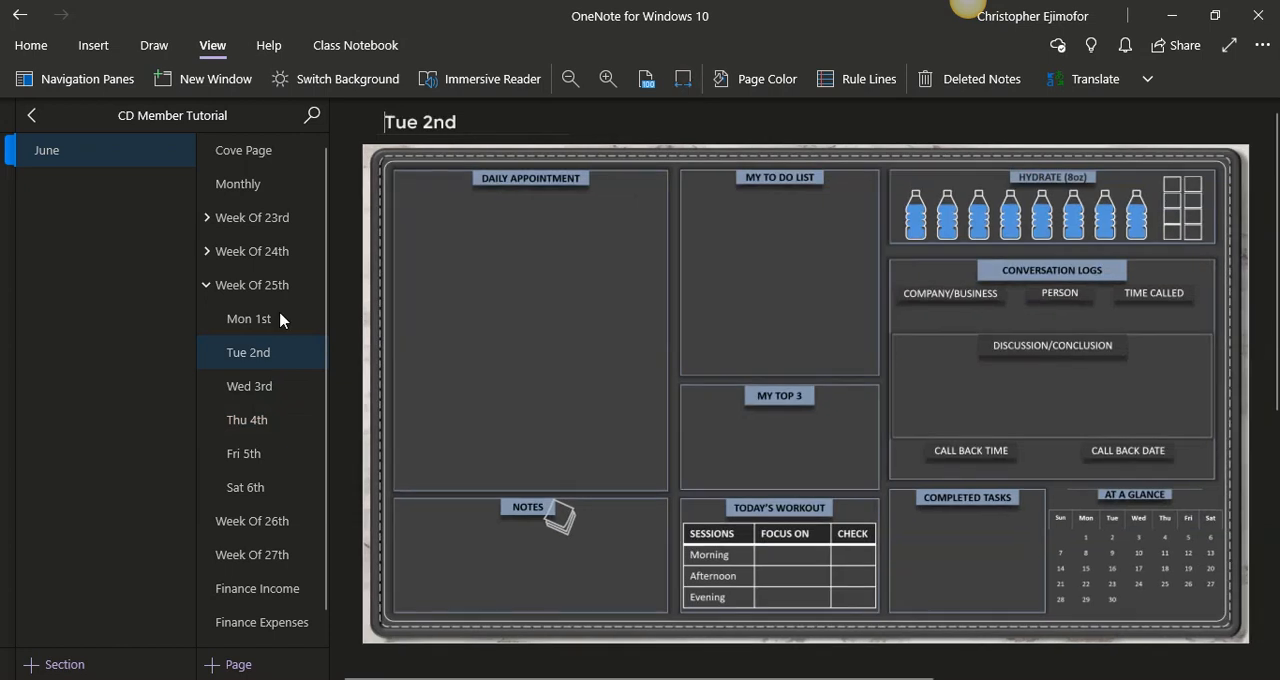
{"action": "left_click", "coordinate": [279, 318]}
{"action": "left_click", "coordinate": [683, 81]}
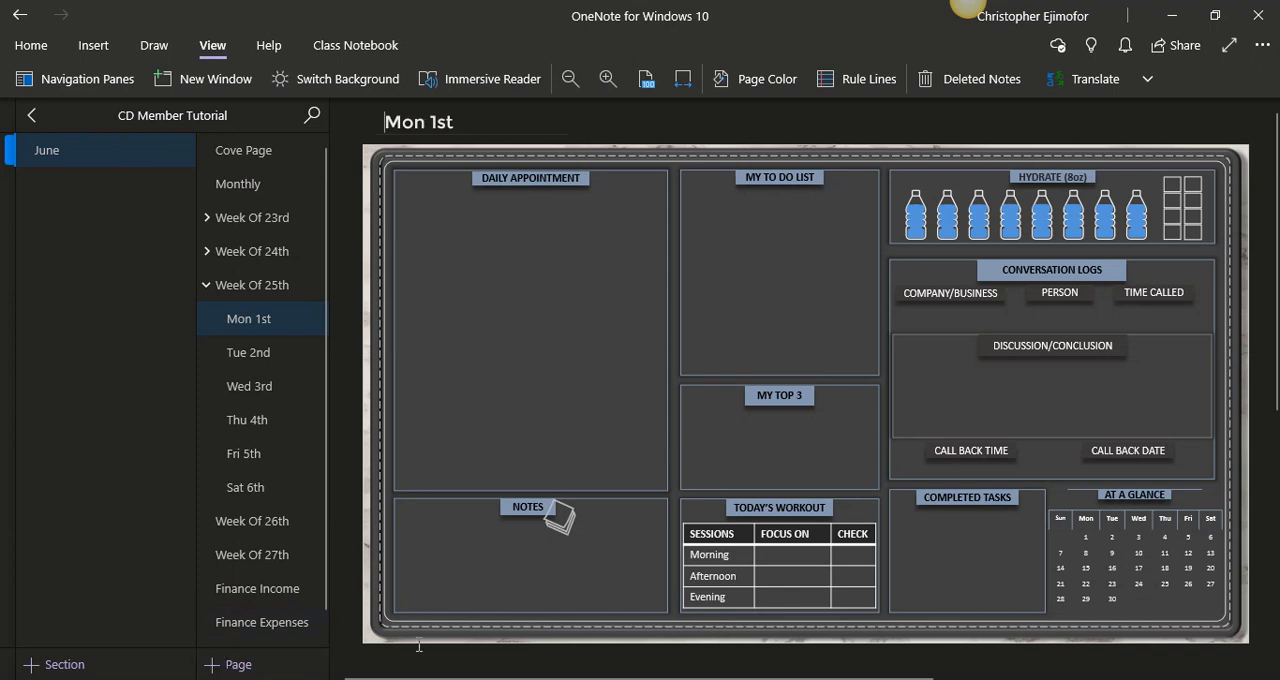
- Add a new daily page fitted to the page width below Mon 1st under Week Of 25th, and retitle it "Sun 14th"
{"action": "left_click", "coordinate": [289, 664]}
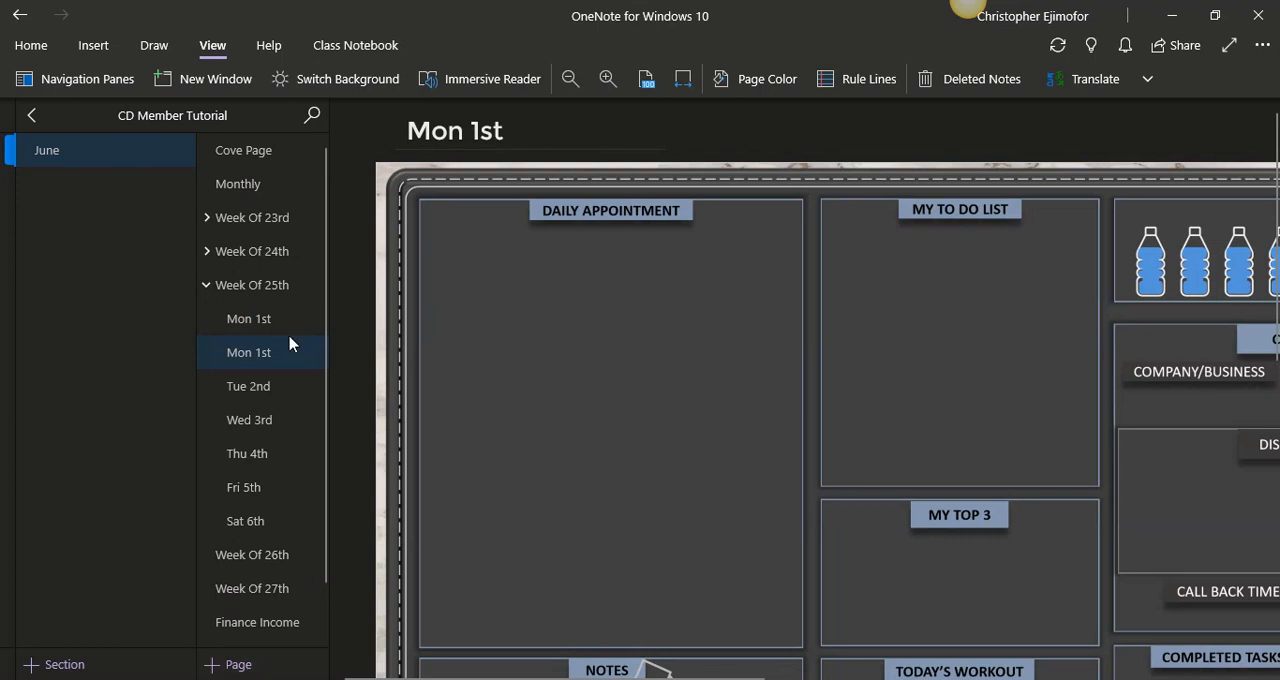
{"action": "left_click", "coordinate": [683, 80]}
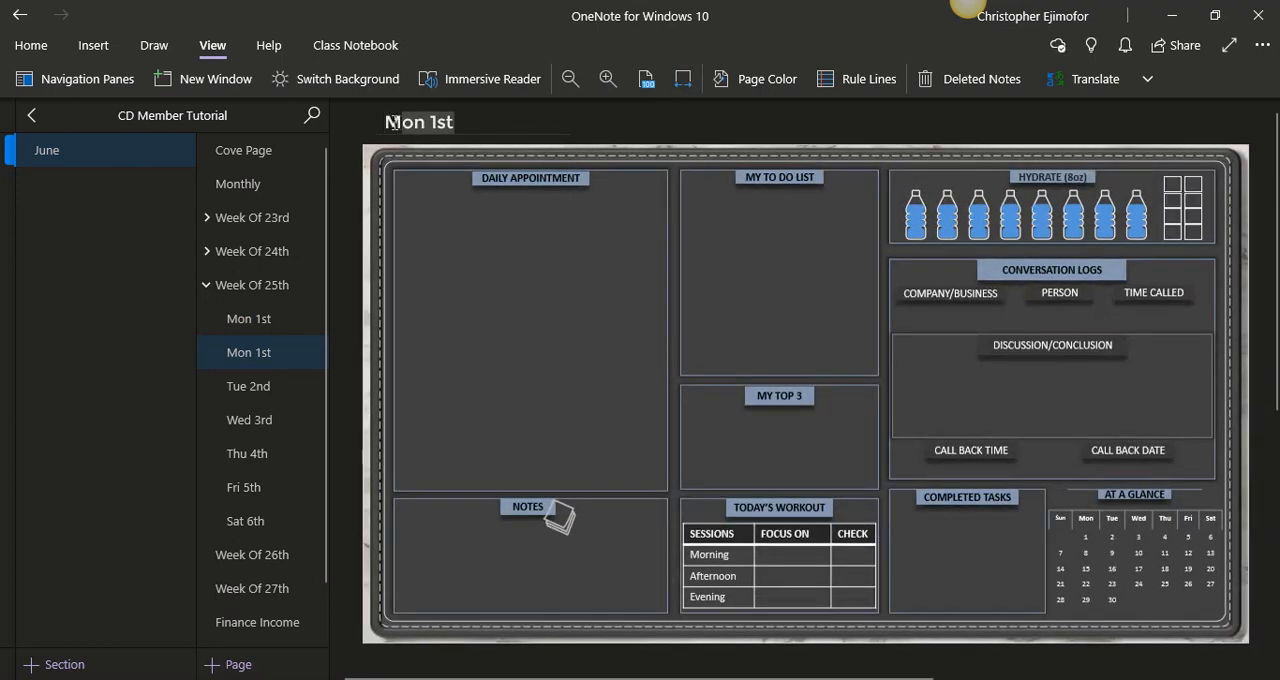
{"action": "triple_click", "coordinate": [424, 124]}
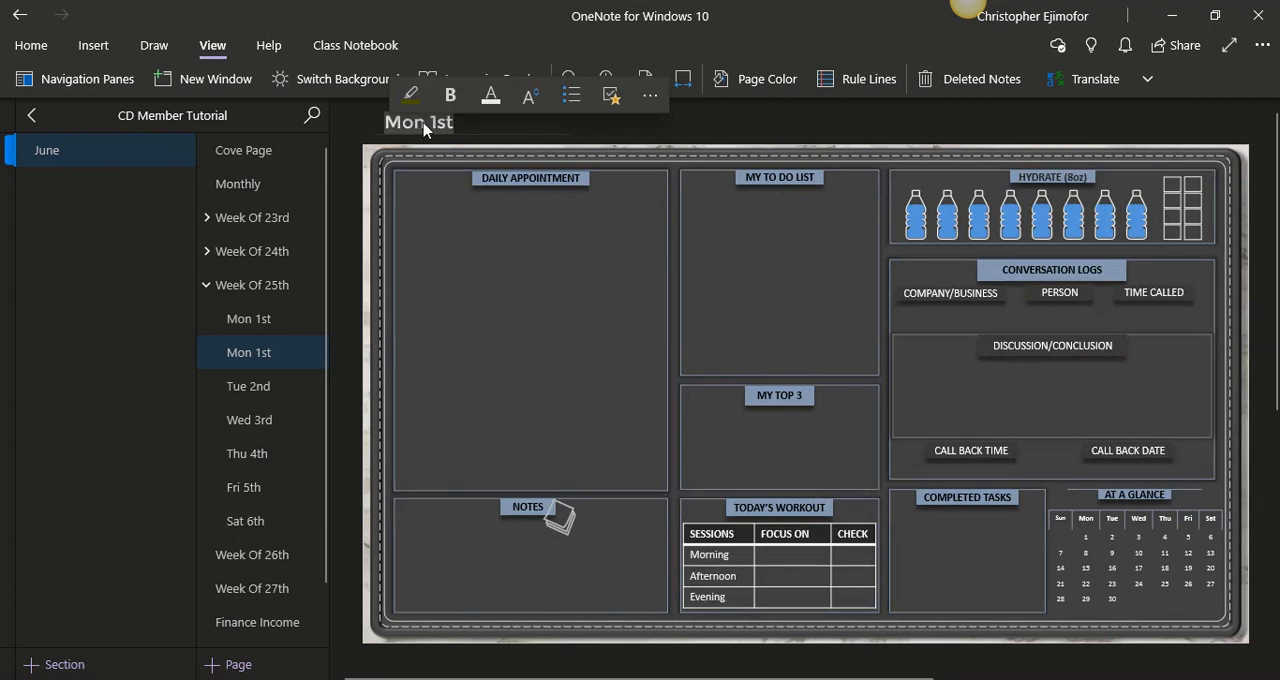
{"action": "type", "text": "Sun 1"}
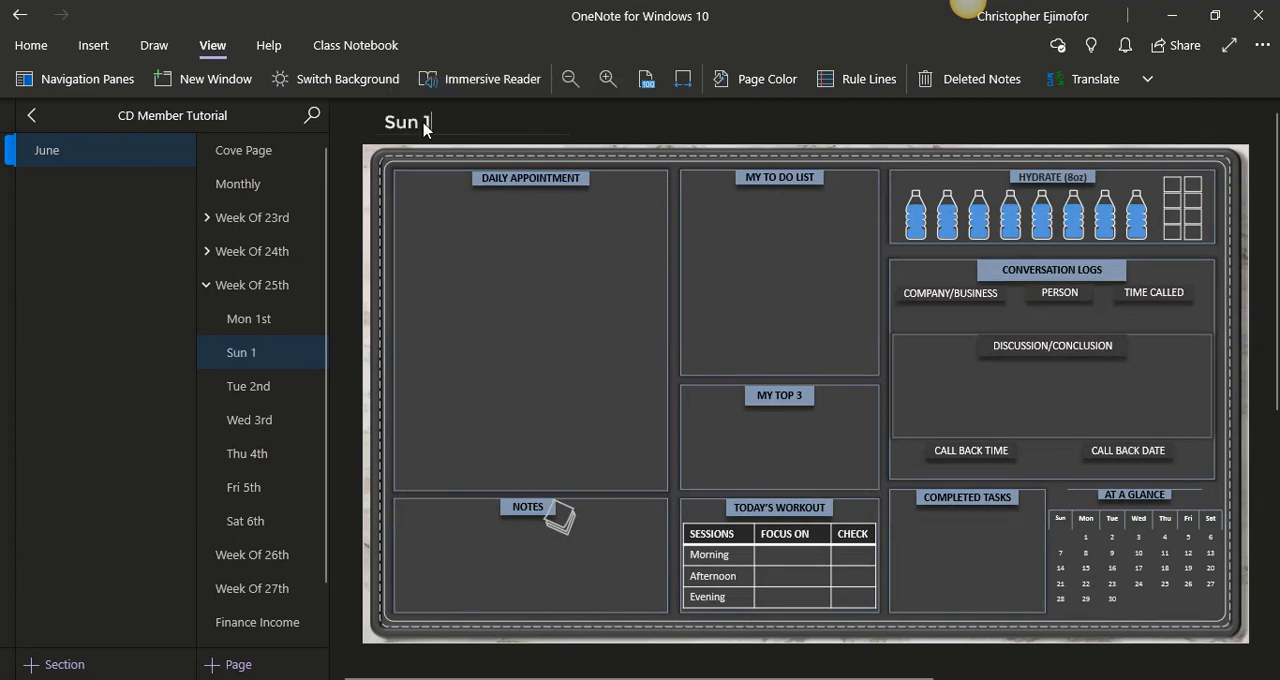
{"action": "type", "text": "4th"}
- Retitle the Tue 2nd page under Week Of 25th as "Tue 15th" and the Wed 3rd page as "Wed 16th"
{"action": "left_click", "coordinate": [248, 386]}
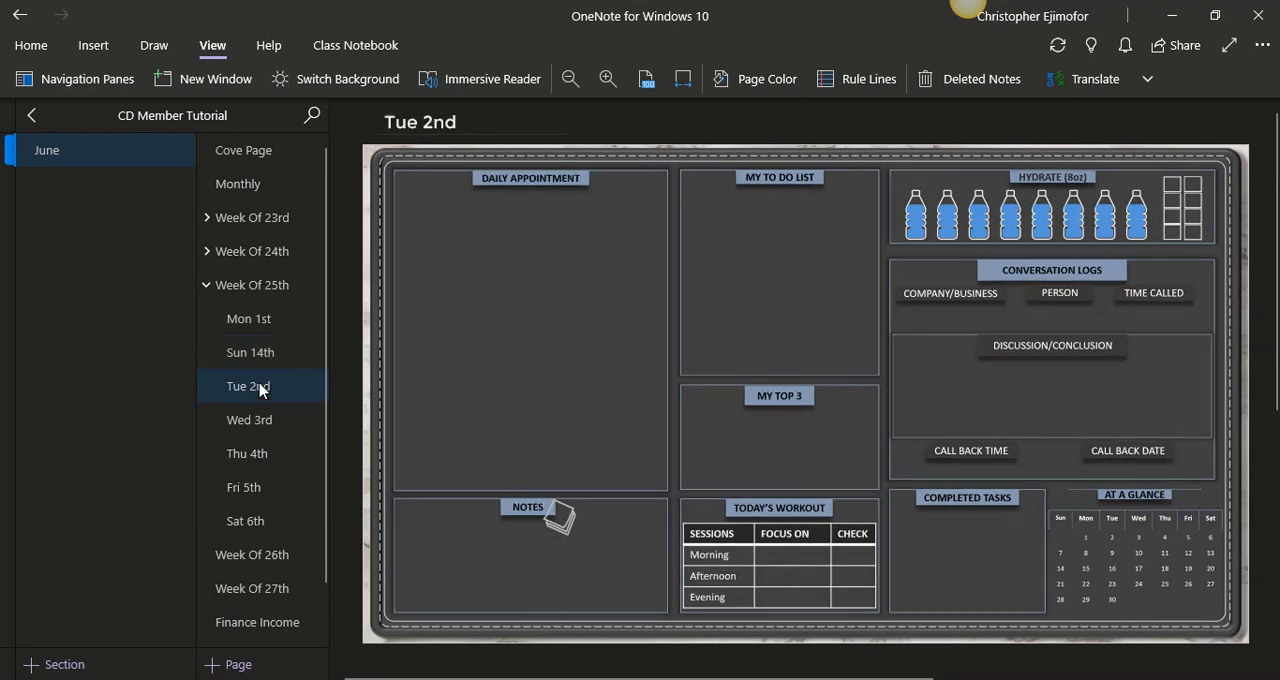
{"action": "left_click", "coordinate": [450, 122]}
{"action": "double_click", "coordinate": [449, 123]}
{"action": "type", "text": "15th"}
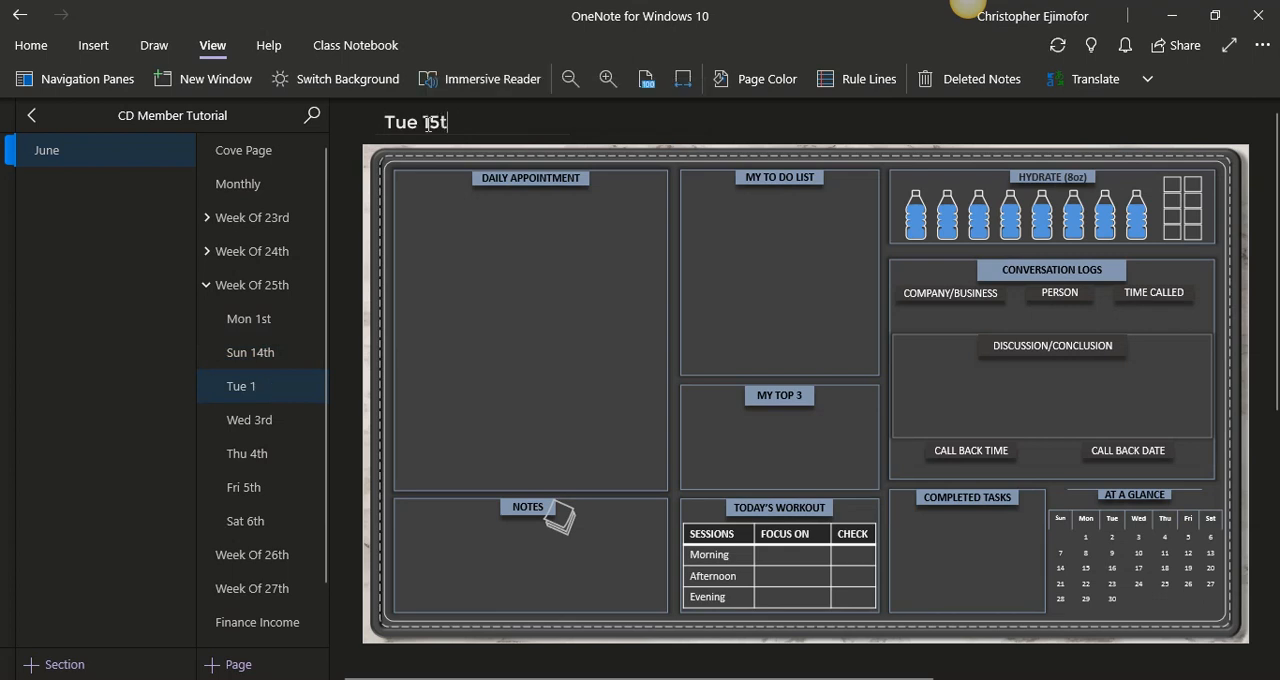
{"action": "left_click", "coordinate": [277, 421]}
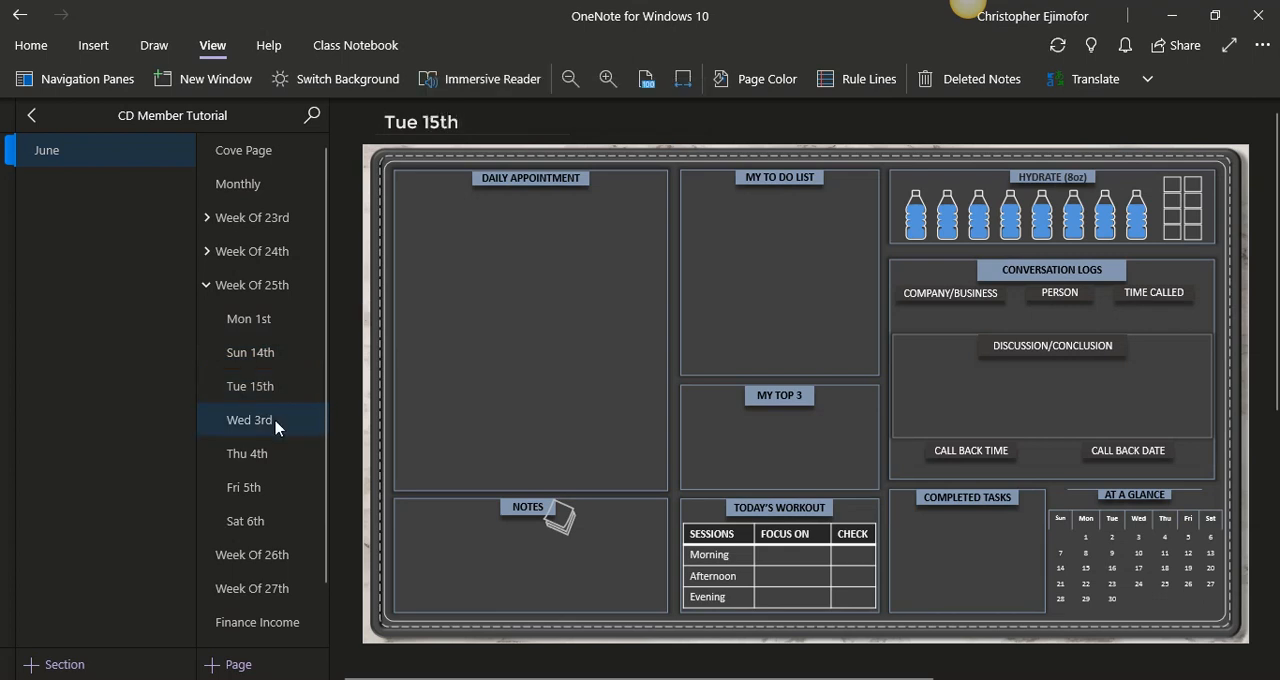
{"action": "left_click", "coordinate": [452, 124]}
{"action": "double_click", "coordinate": [434, 122]}
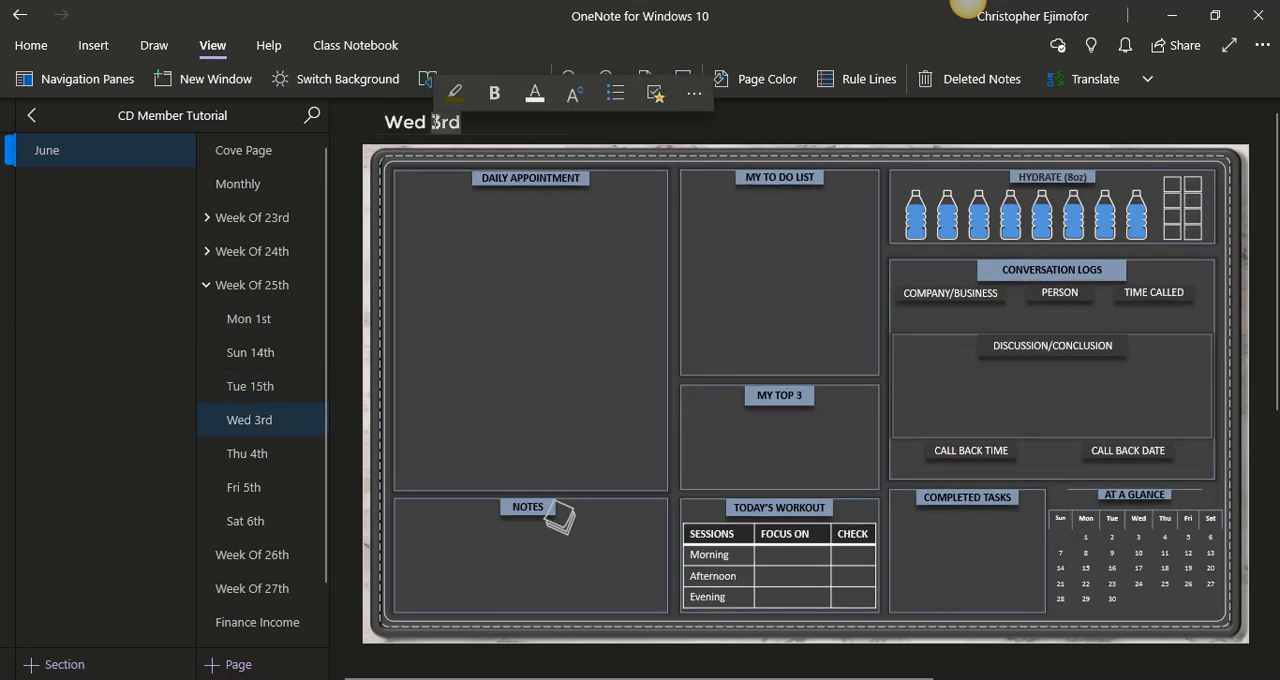
{"action": "type", "text": "16th"}
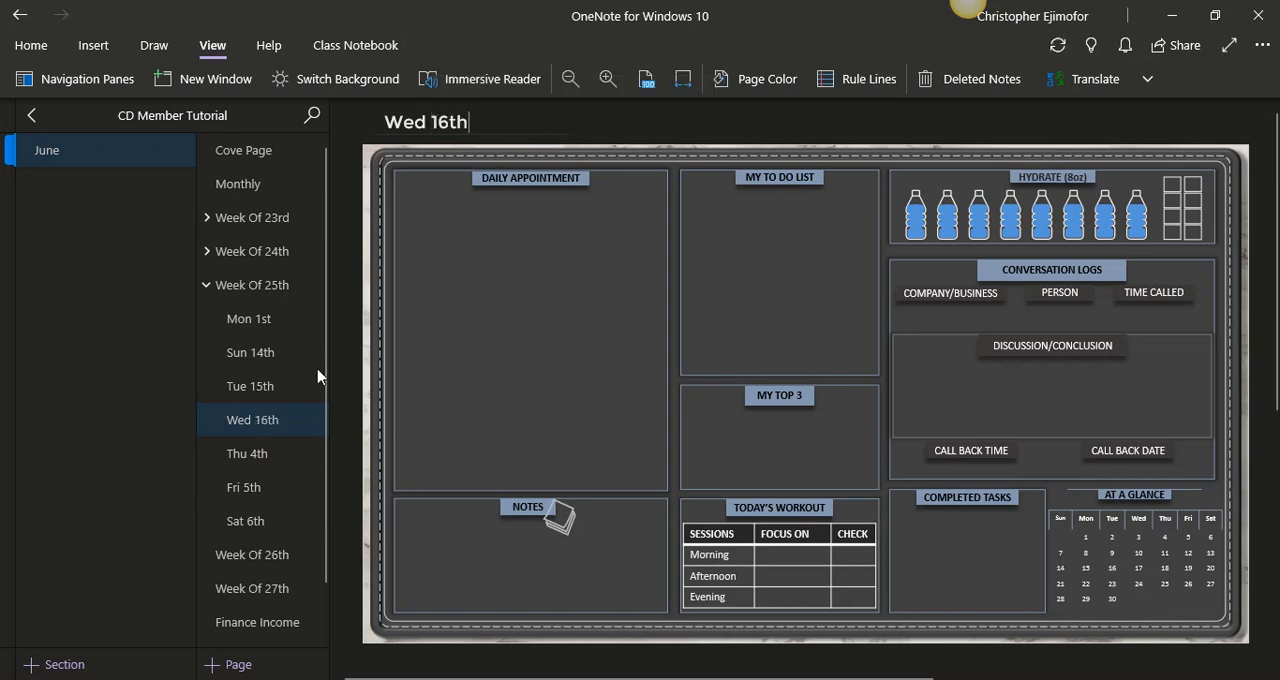
{"action": "left_click", "coordinate": [268, 453]}
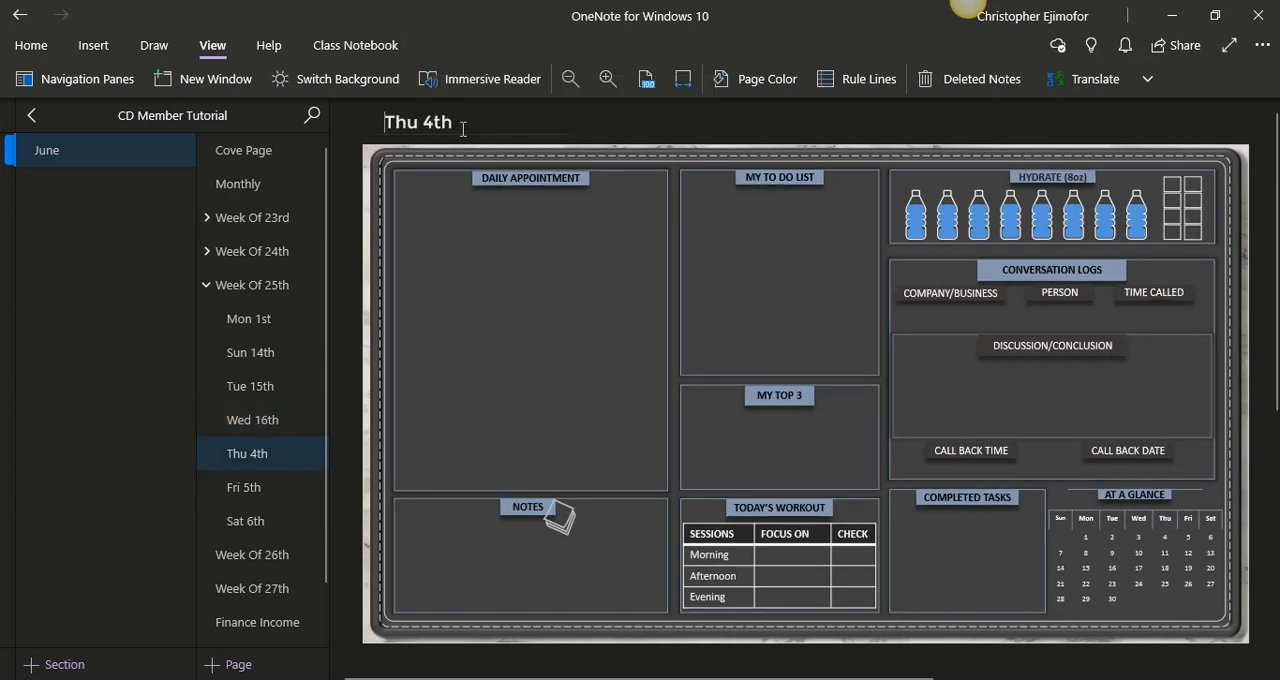
- Move the Mon 1st page under Week Of 25th directly below Sun 14th and retitle it "Mon 15th"
{"action": "left_click", "coordinate": [286, 320]}
{"action": "left_click_drag", "start_coordinate": [286, 322], "coordinate": [285, 404]}
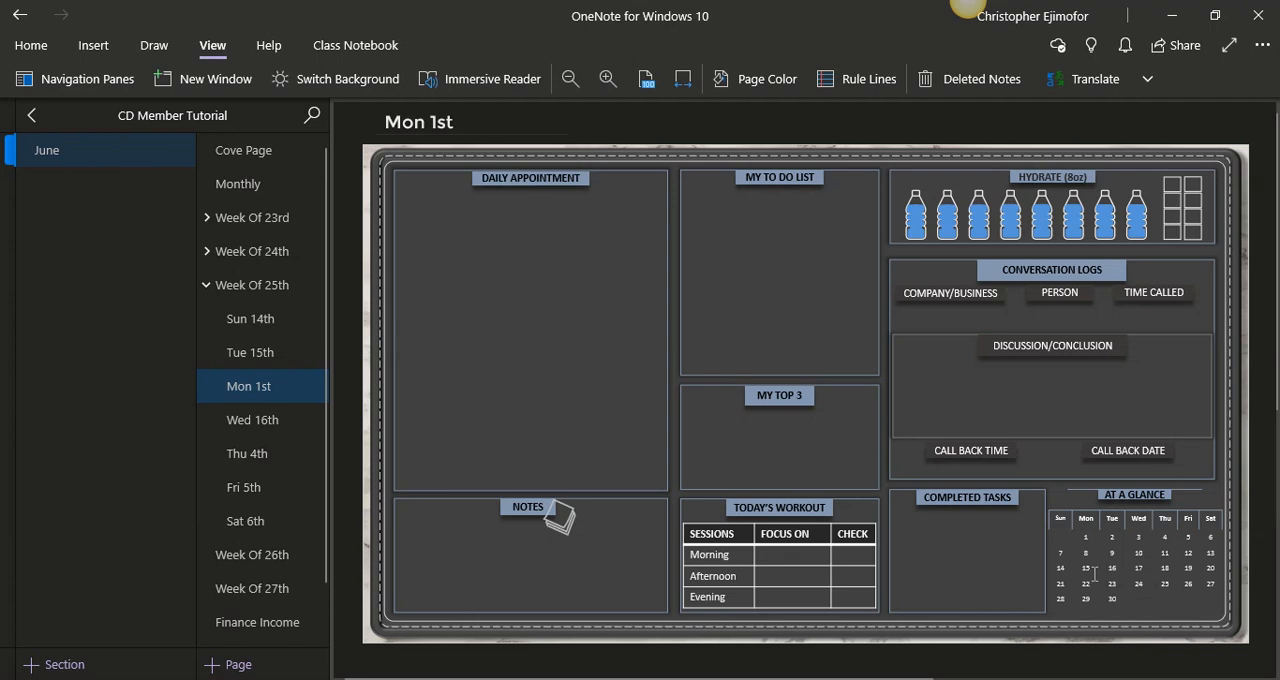
{"action": "left_click", "coordinate": [279, 352]}
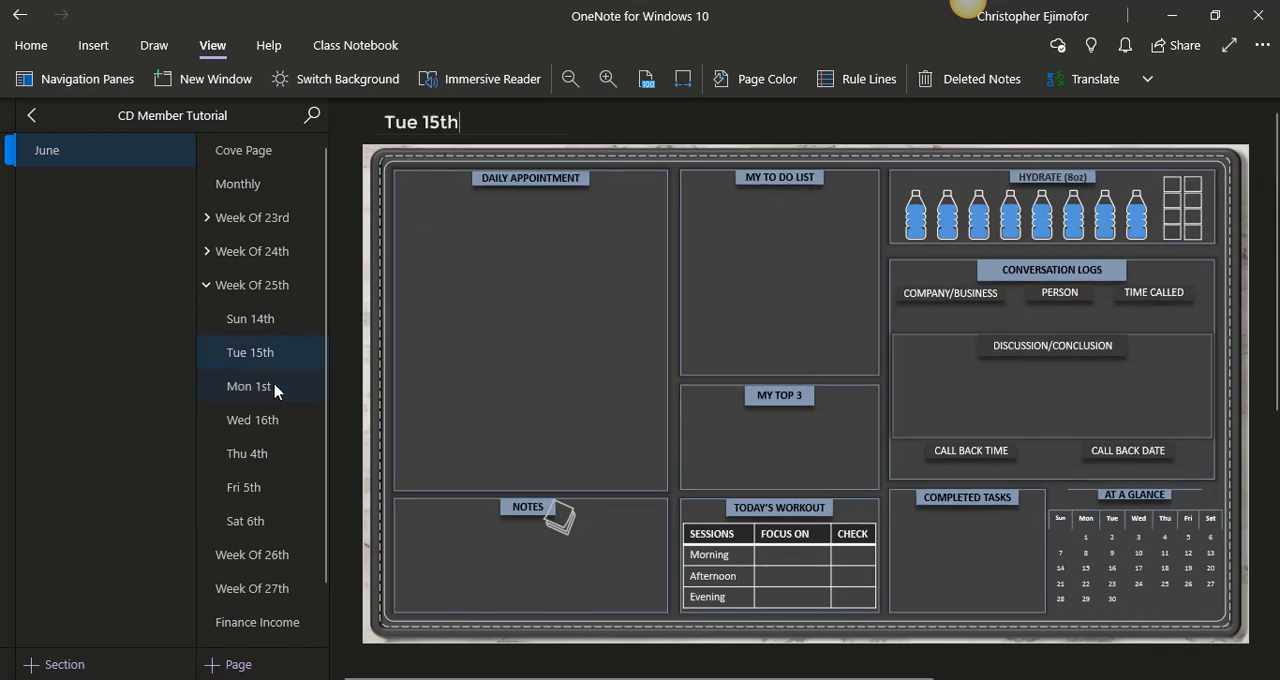
{"action": "left_click_drag", "start_coordinate": [277, 390], "coordinate": [276, 351]}
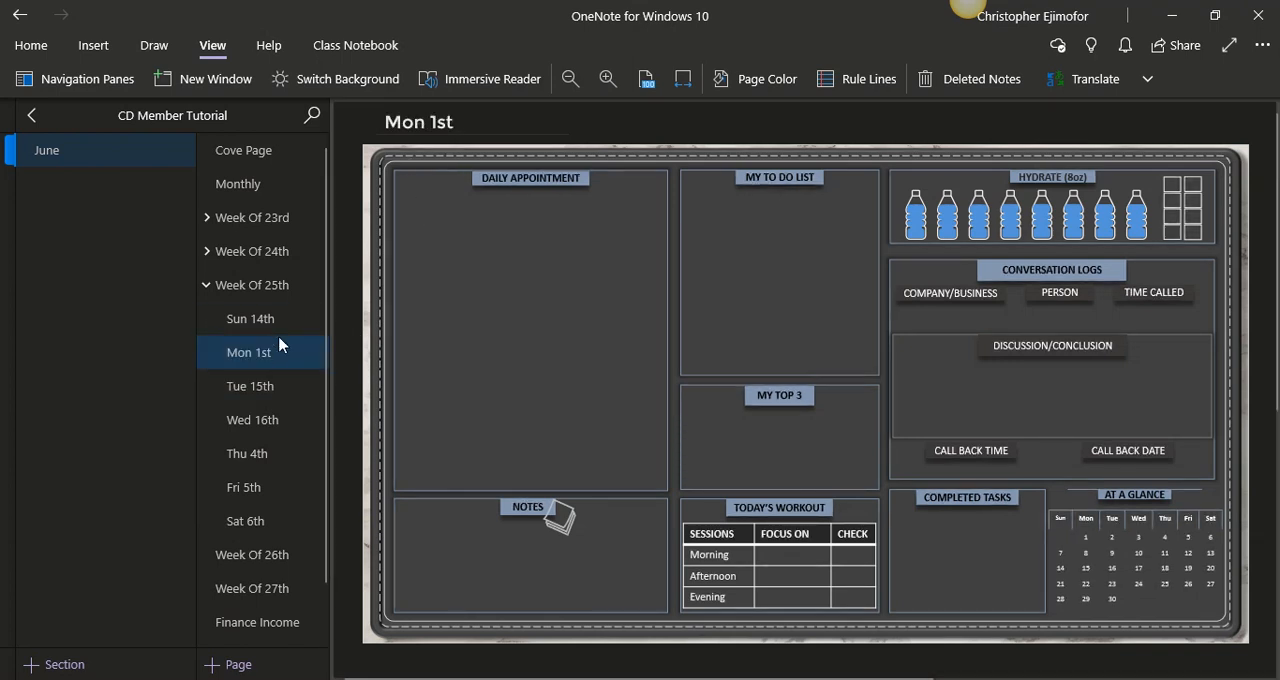
{"action": "left_click", "coordinate": [462, 128]}
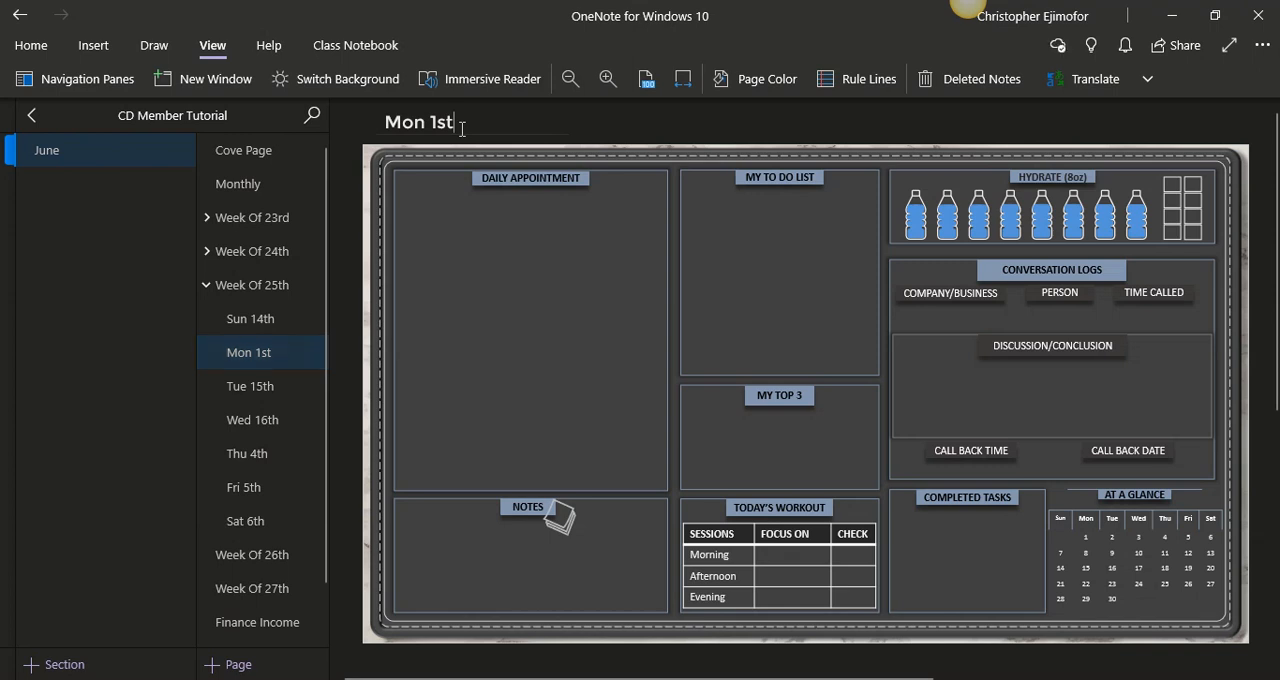
{"action": "key", "text": "BackSpace"}
{"action": "key", "text": "BackSpace"}
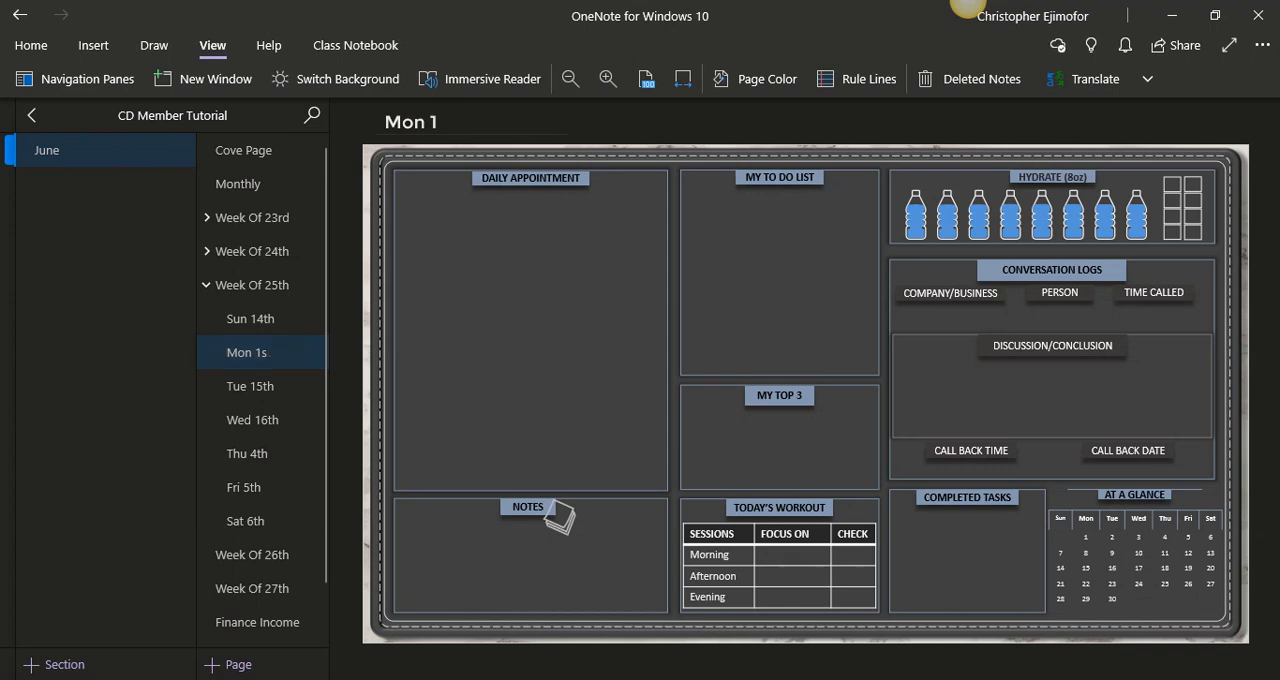
{"action": "type", "text": "5th"}
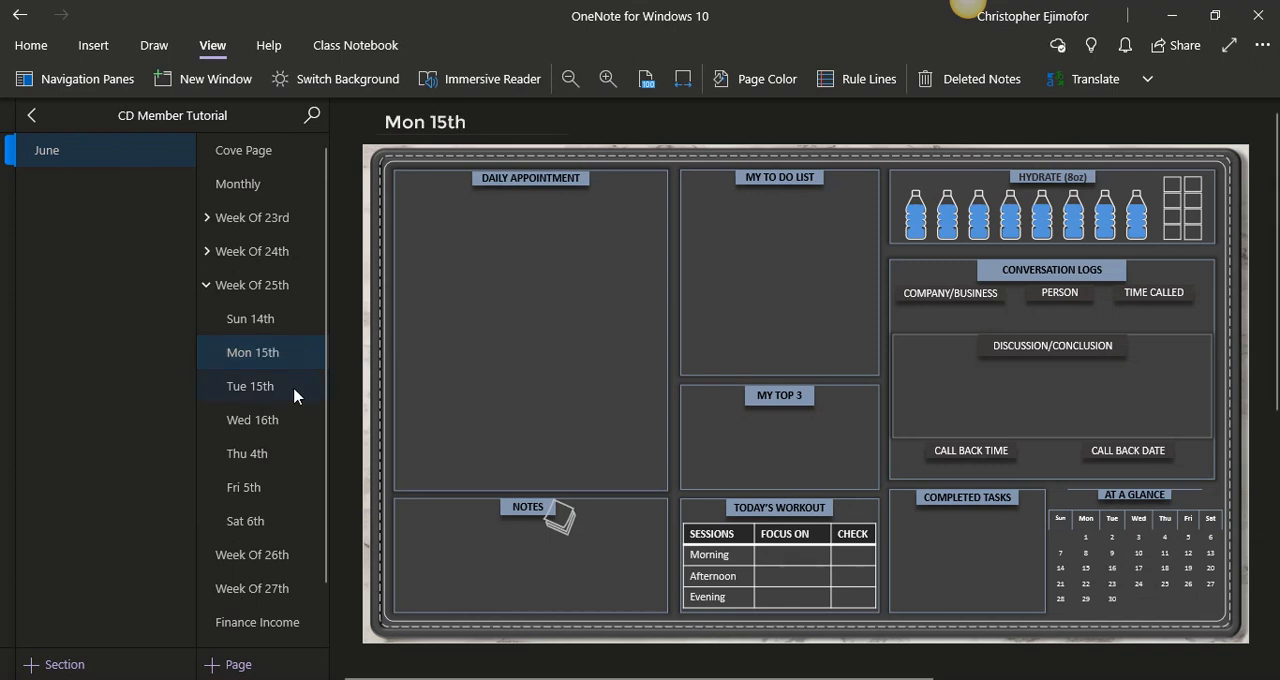
- Correct the title of the Tuesday page under Week Of 25th to "Tue 16th"
{"action": "left_click", "coordinate": [294, 389]}
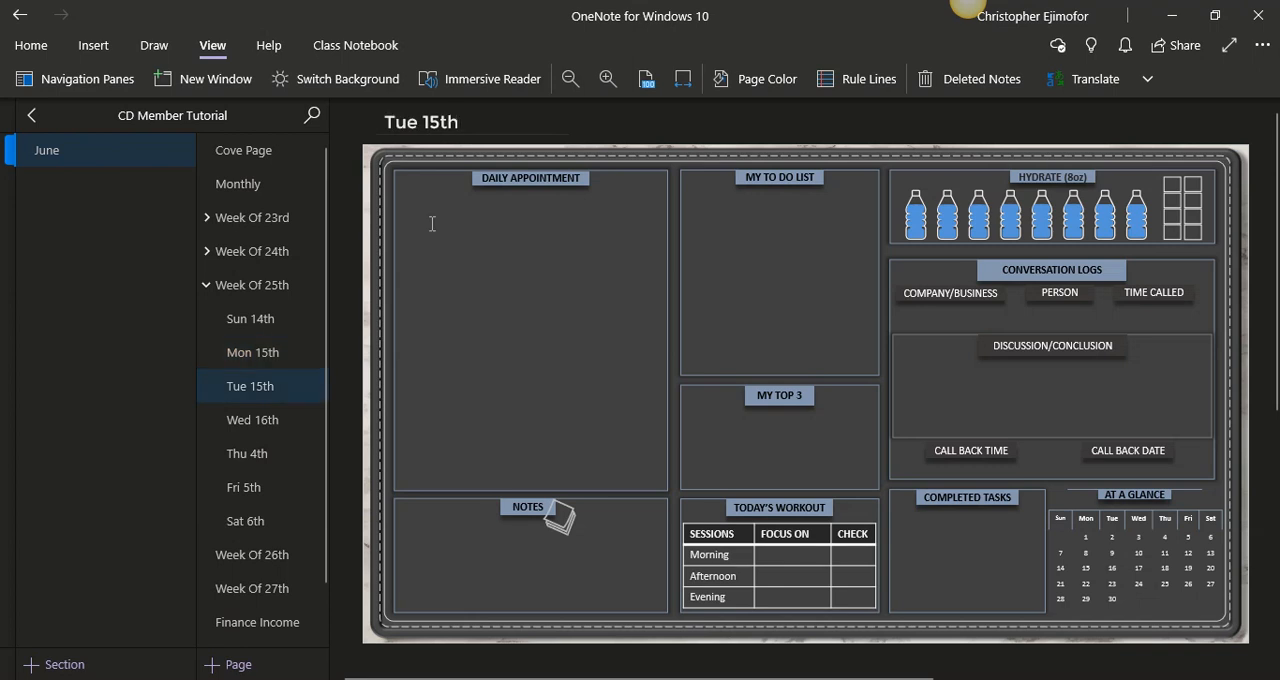
{"action": "key", "text": "BackSpace"}
{"action": "key", "text": "BackSpace"}
{"action": "key", "text": "BackSpace"}
{"action": "type", "text": "6th"}
- Correct the title of the Wednesday page under Week Of 25th to "Wed 17th"
{"action": "left_click", "coordinate": [236, 428]}
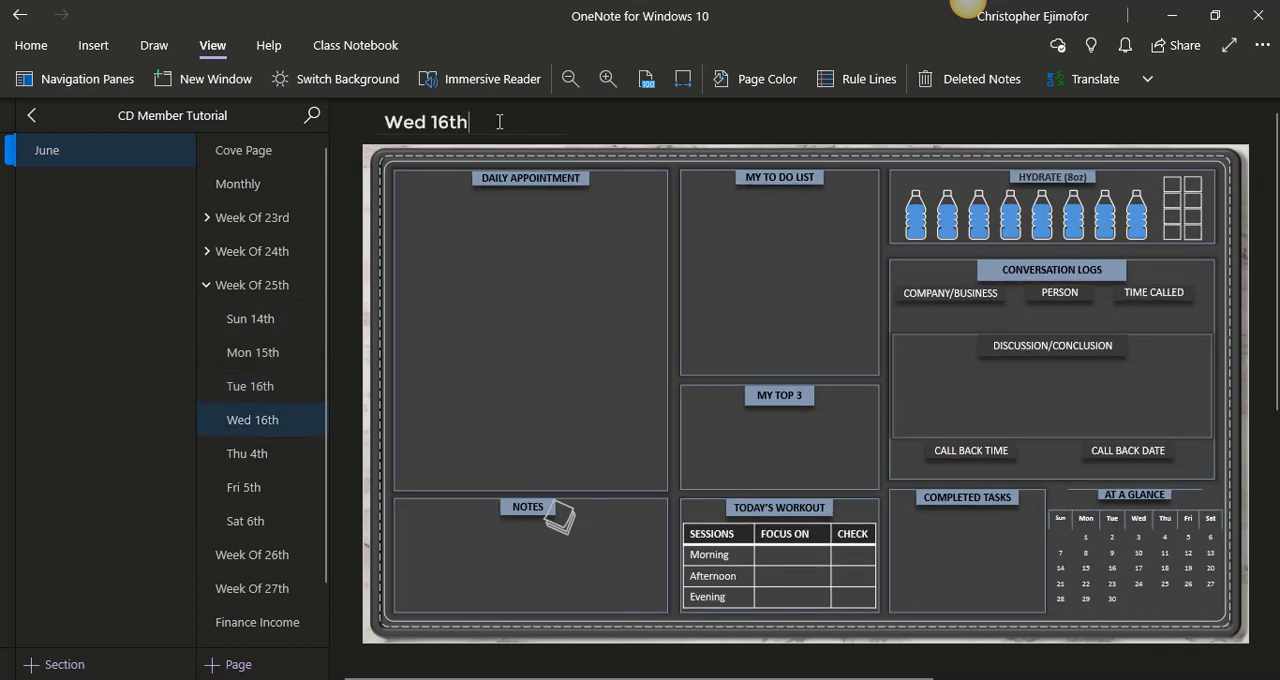
{"action": "key", "text": "BackSpace"}
{"action": "key", "text": "BackSpace"}
{"action": "key", "text": "BackSpace"}
{"action": "type", "text": "7th"}
- Retitle the Thu 4th page under Week Of 25th as "Thu 18th" and the Fri 5th page as "Fri 19th"
{"action": "left_click", "coordinate": [272, 458]}
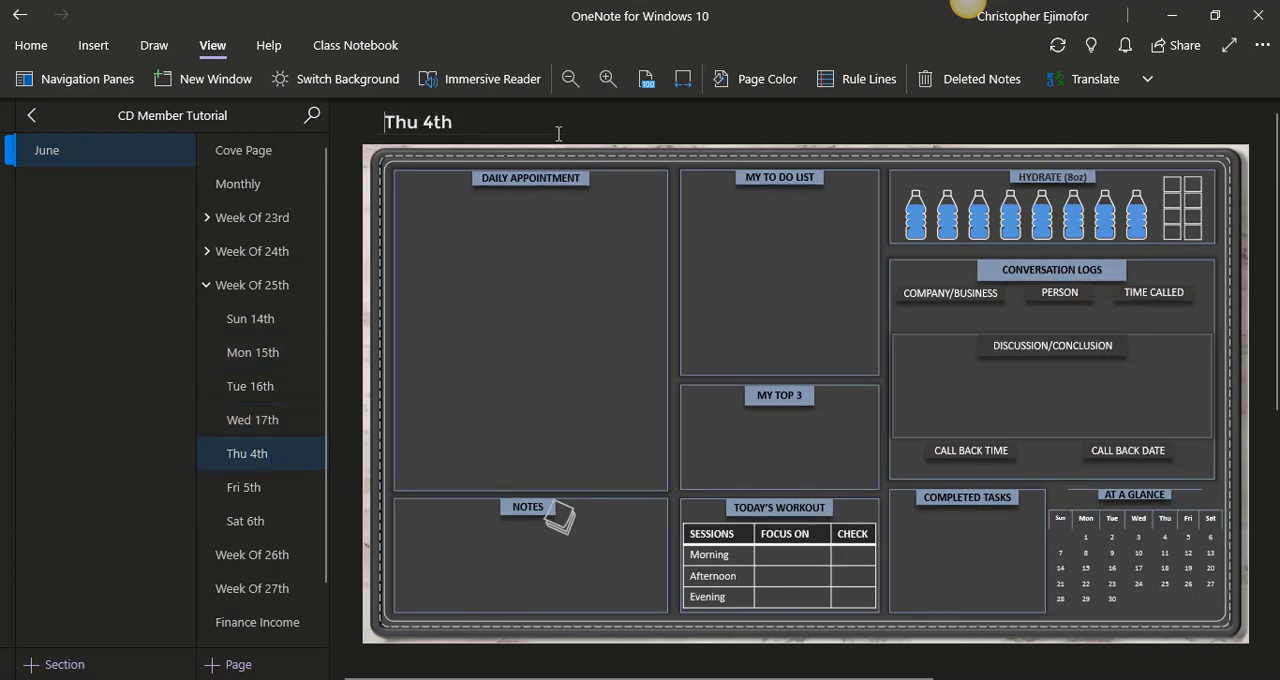
{"action": "double_click", "coordinate": [432, 122]}
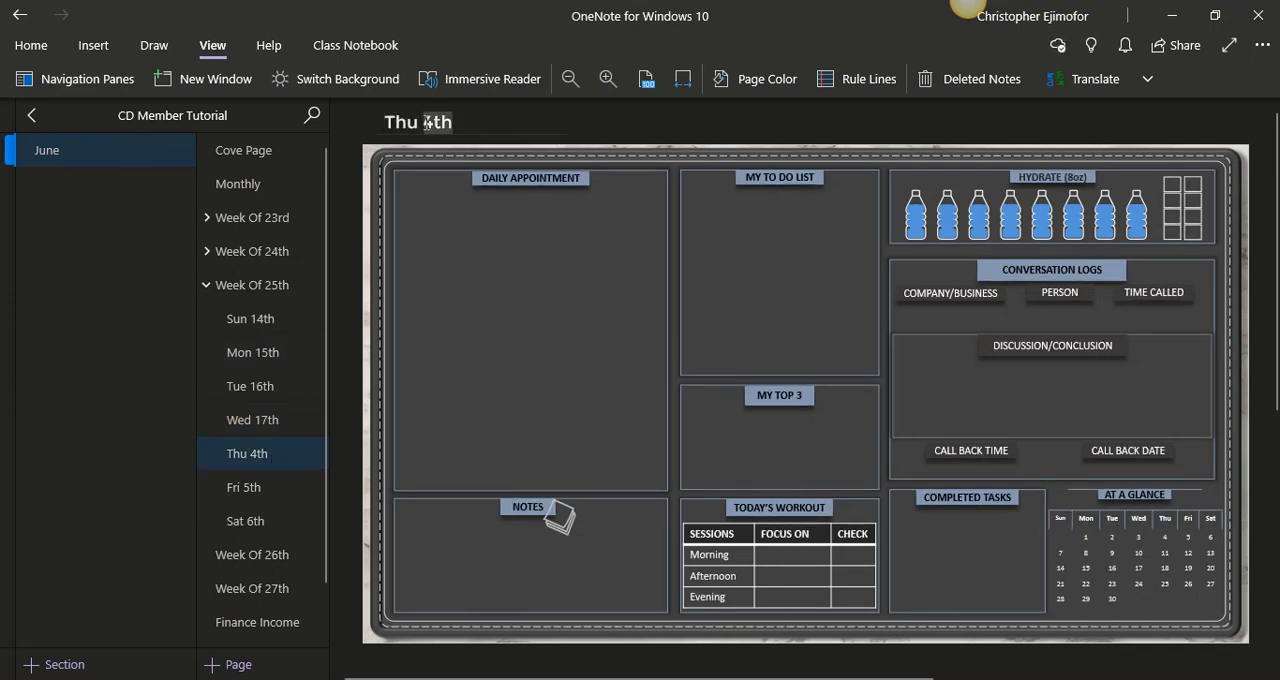
{"action": "type", "text": "18"}
{"action": "type", "text": "th"}
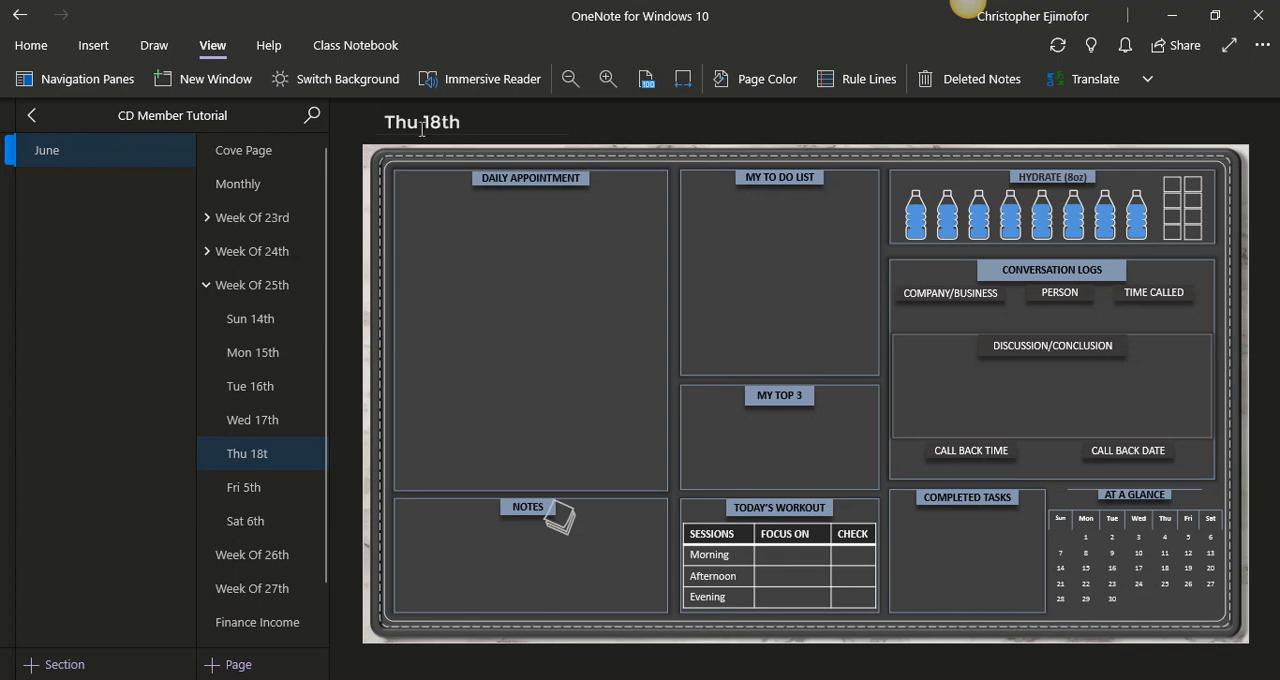
{"action": "left_click", "coordinate": [278, 488]}
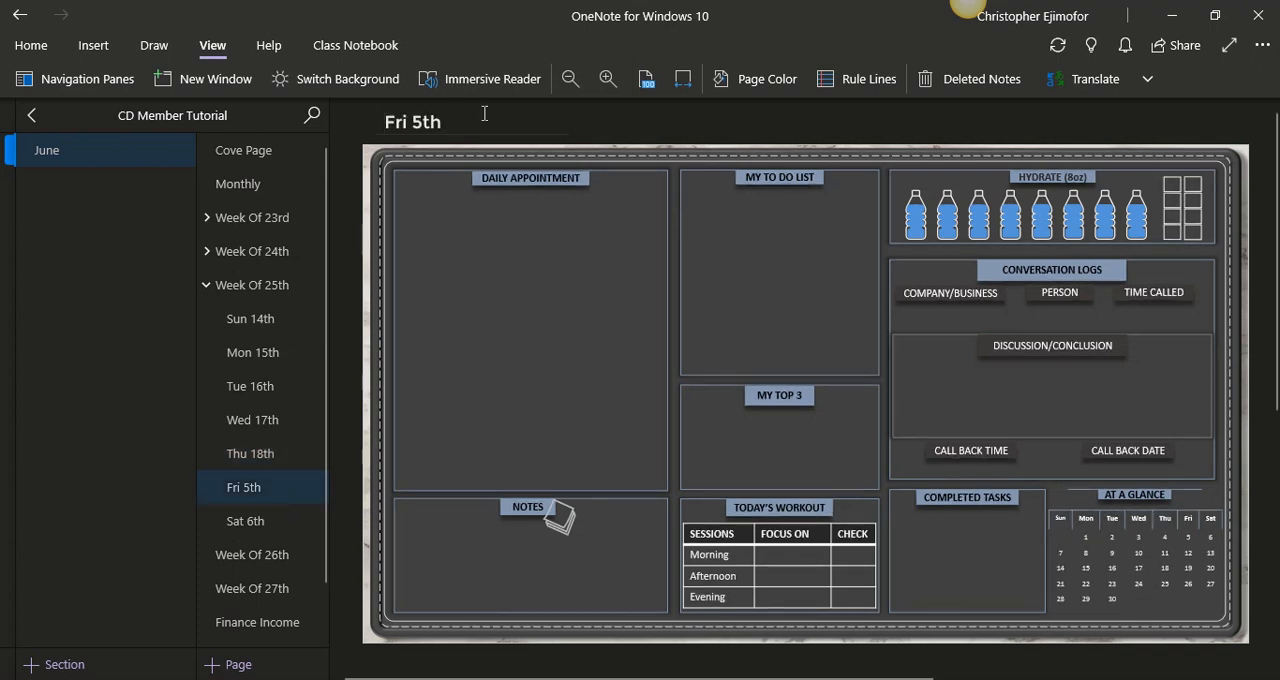
{"action": "double_click", "coordinate": [416, 121]}
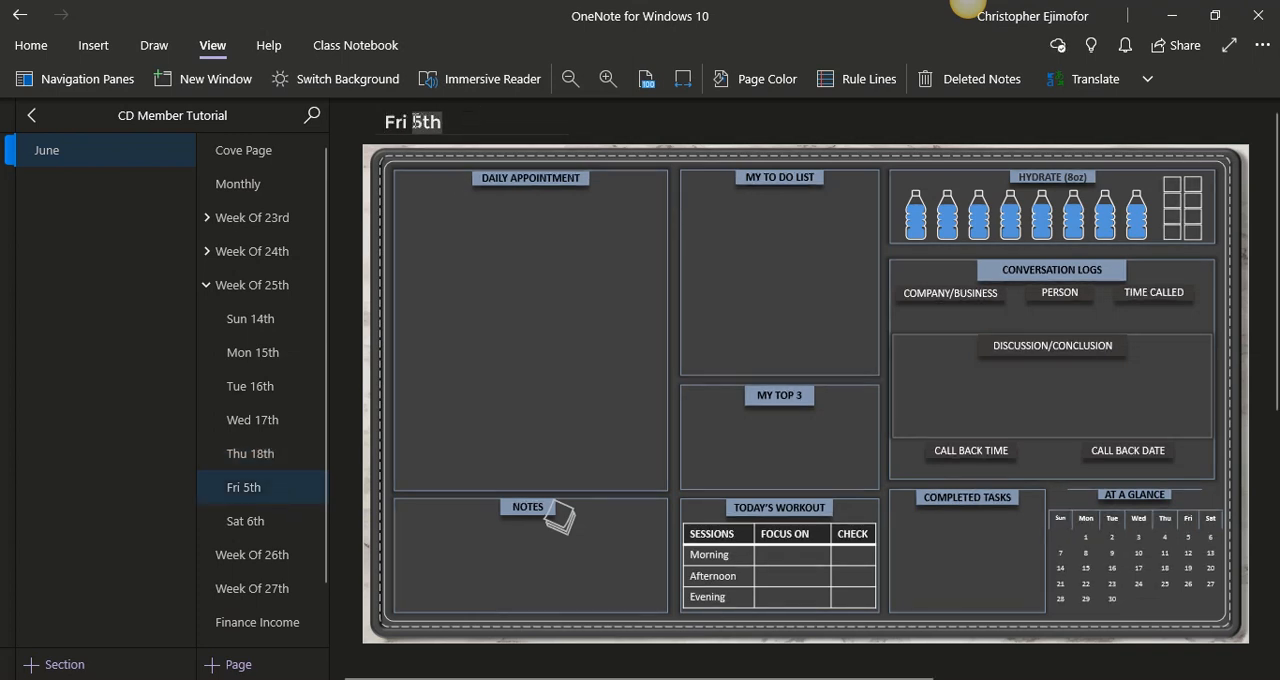
{"action": "type", "text": "19th"}
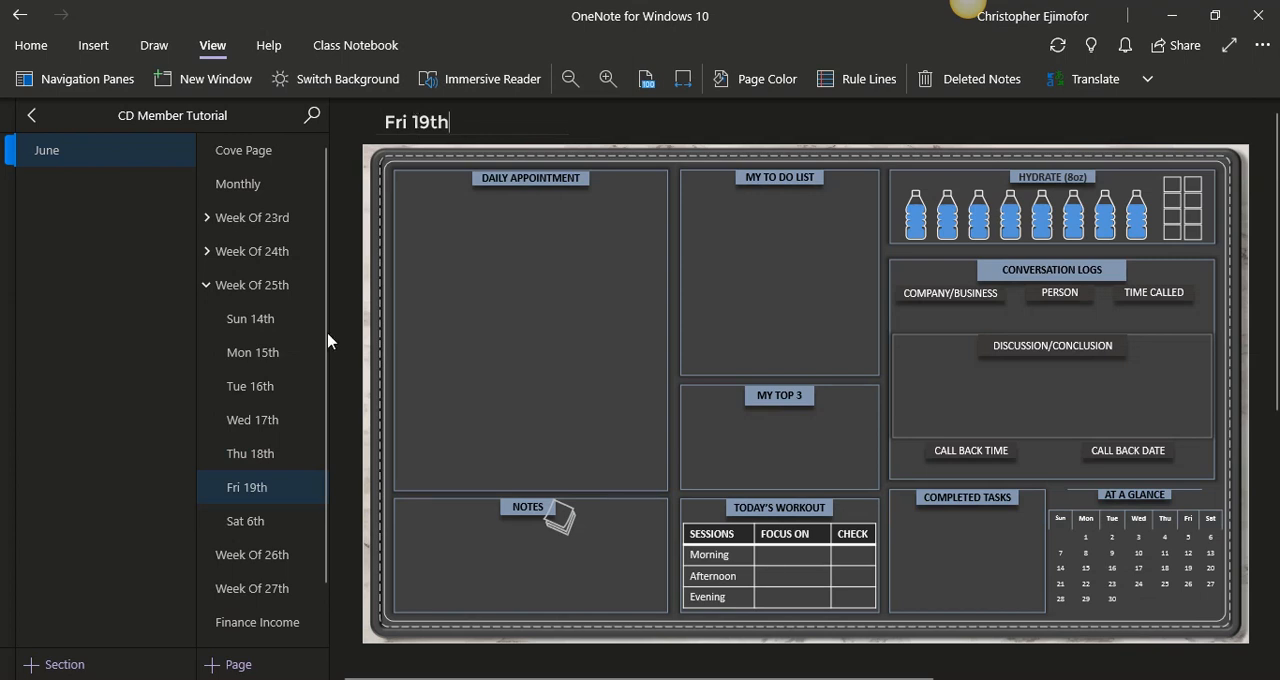
- Retitle the Sat 6th page under Week Of 25th as "Sat 20th"
{"action": "left_click", "coordinate": [278, 528]}
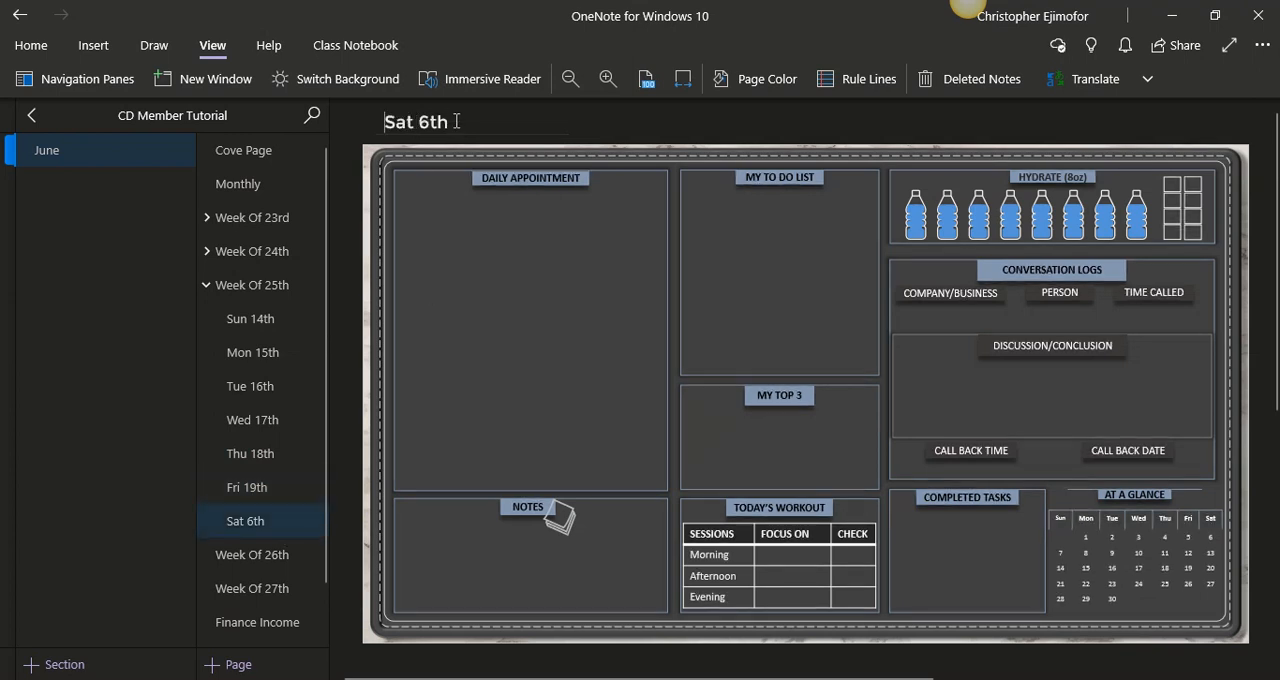
{"action": "double_click", "coordinate": [420, 121]}
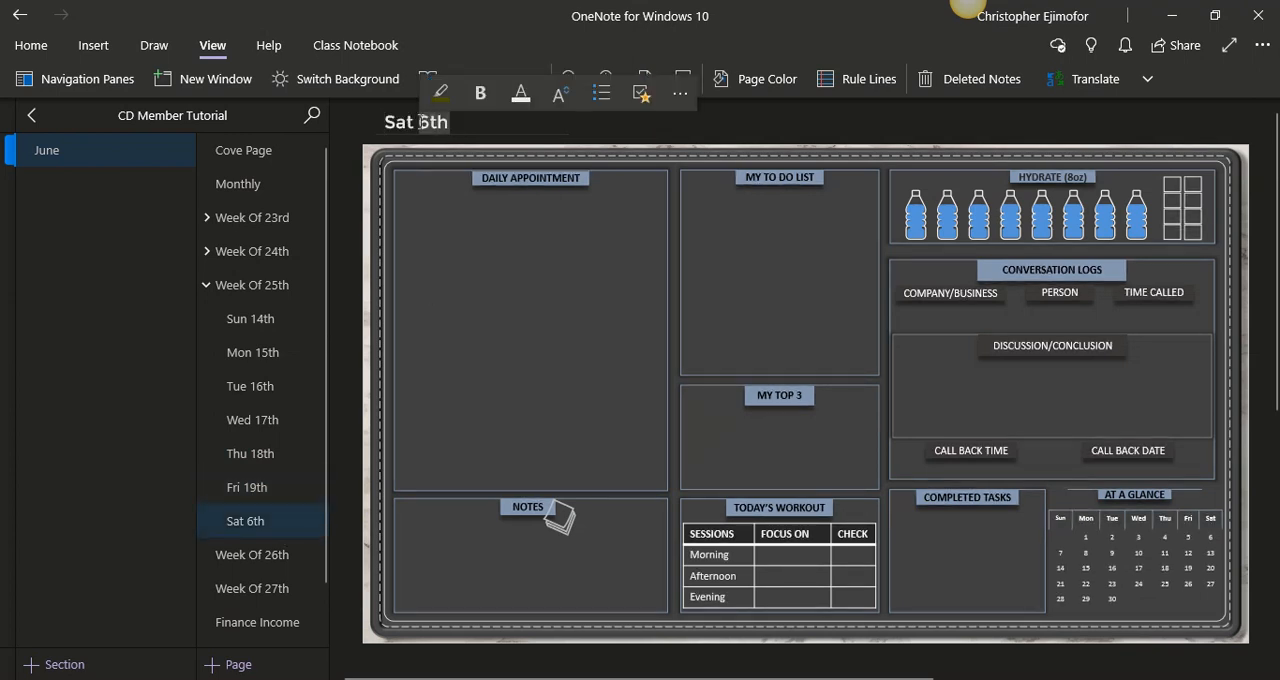
{"action": "type", "text": "2oth"}
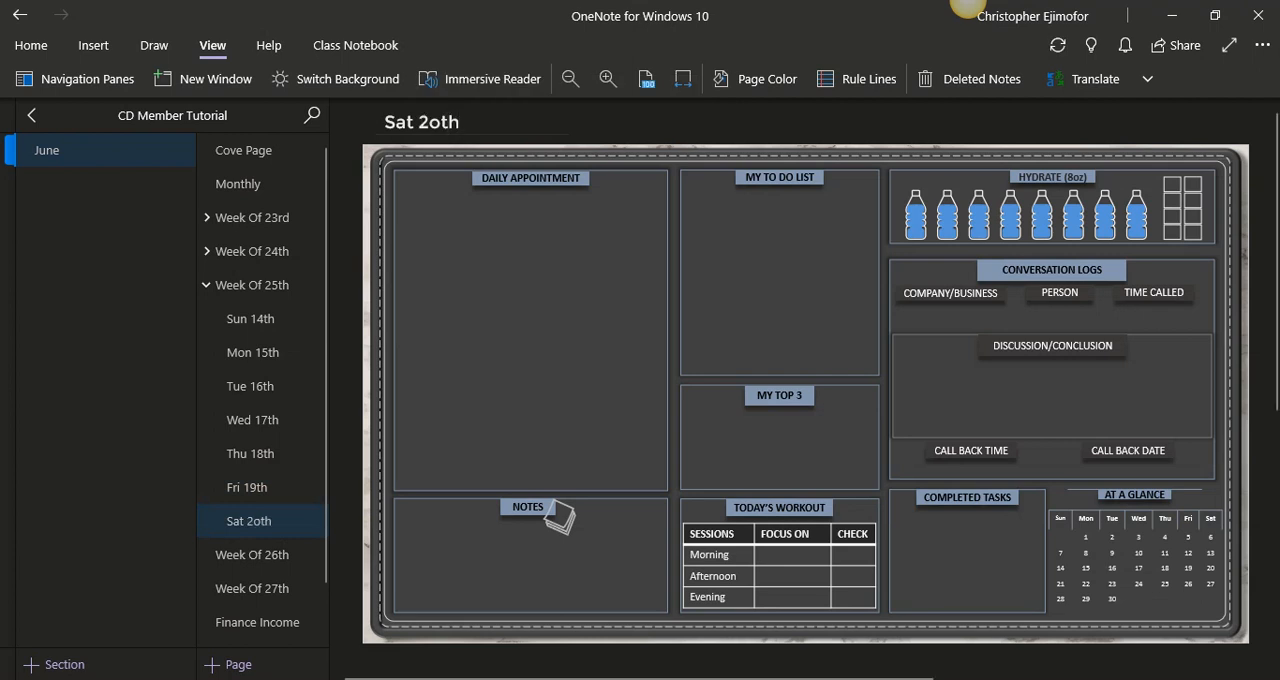
{"action": "key", "text": "BackSpace"}
{"action": "key", "text": "BackSpace"}
{"action": "key", "text": "BackSpace"}
{"action": "type", "text": "0th"}
- Copy the Sun 14th to Sat 20th pages, collapse the Week Of 25th group, and paste them beneath Week Of 26th
{"action": "left_click", "coordinate": [206, 290]}
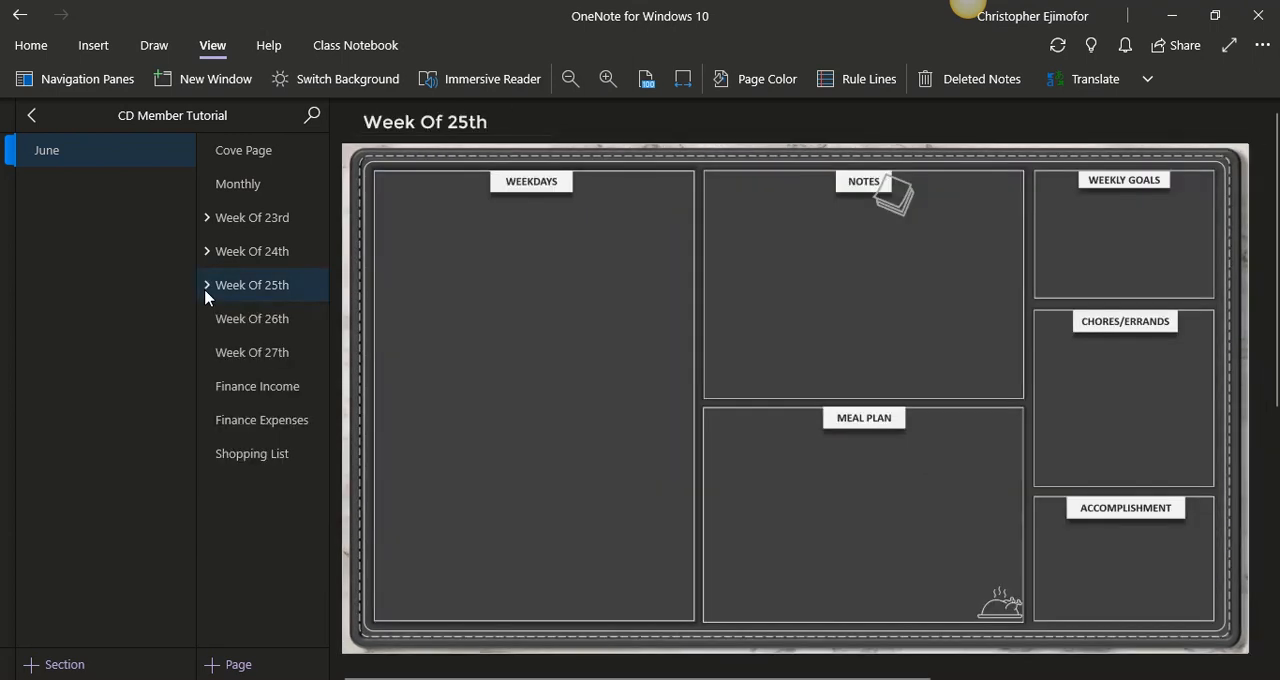
{"action": "left_click", "coordinate": [206, 288]}
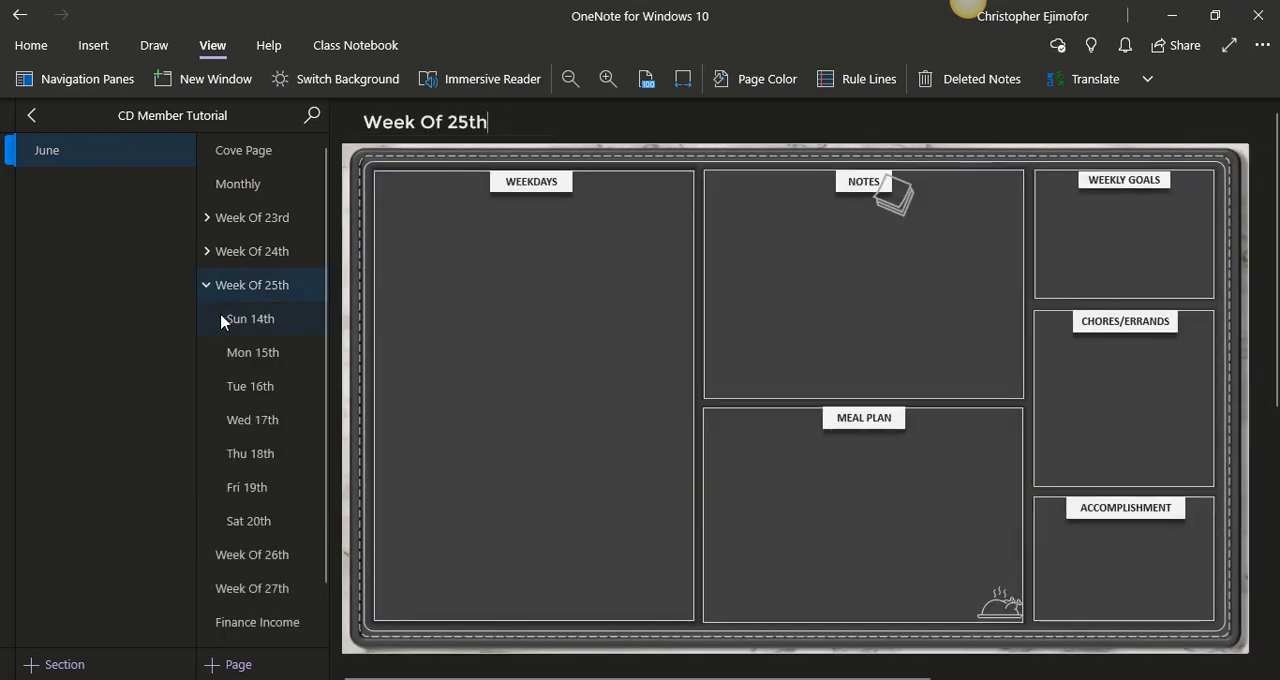
{"action": "left_click", "coordinate": [214, 322]}
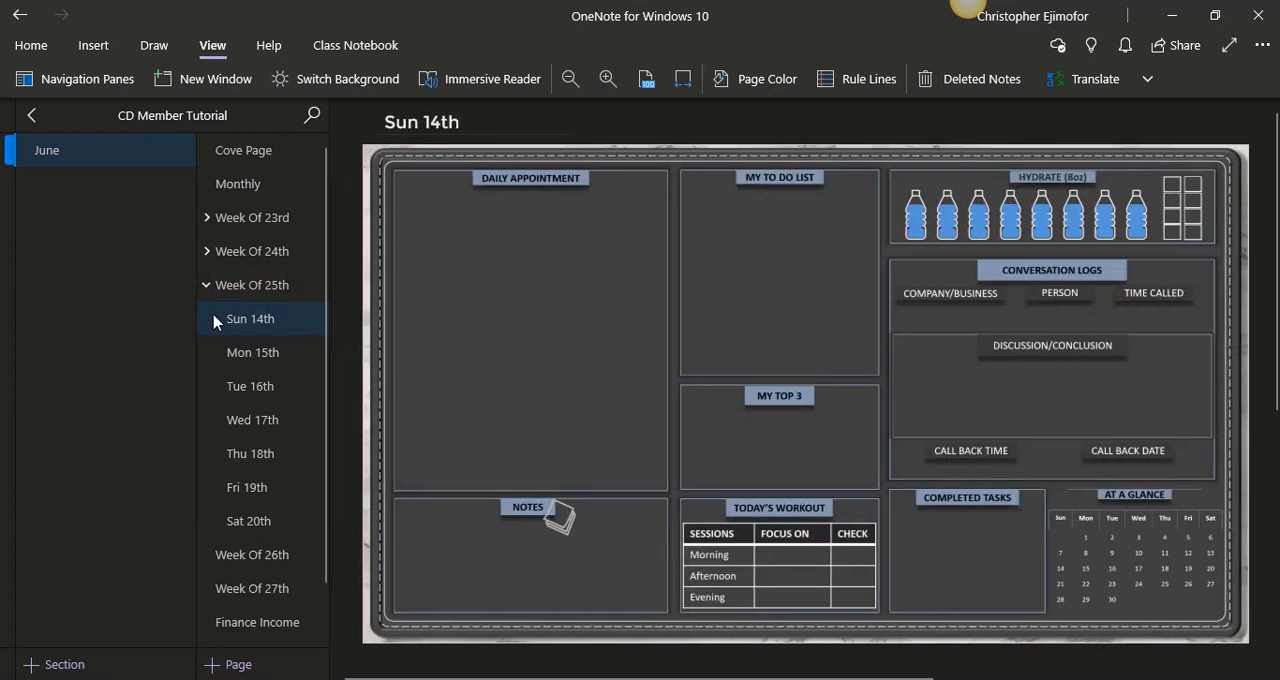
{"action": "left_click_drag", "start_coordinate": [214, 322], "coordinate": [260, 523]}
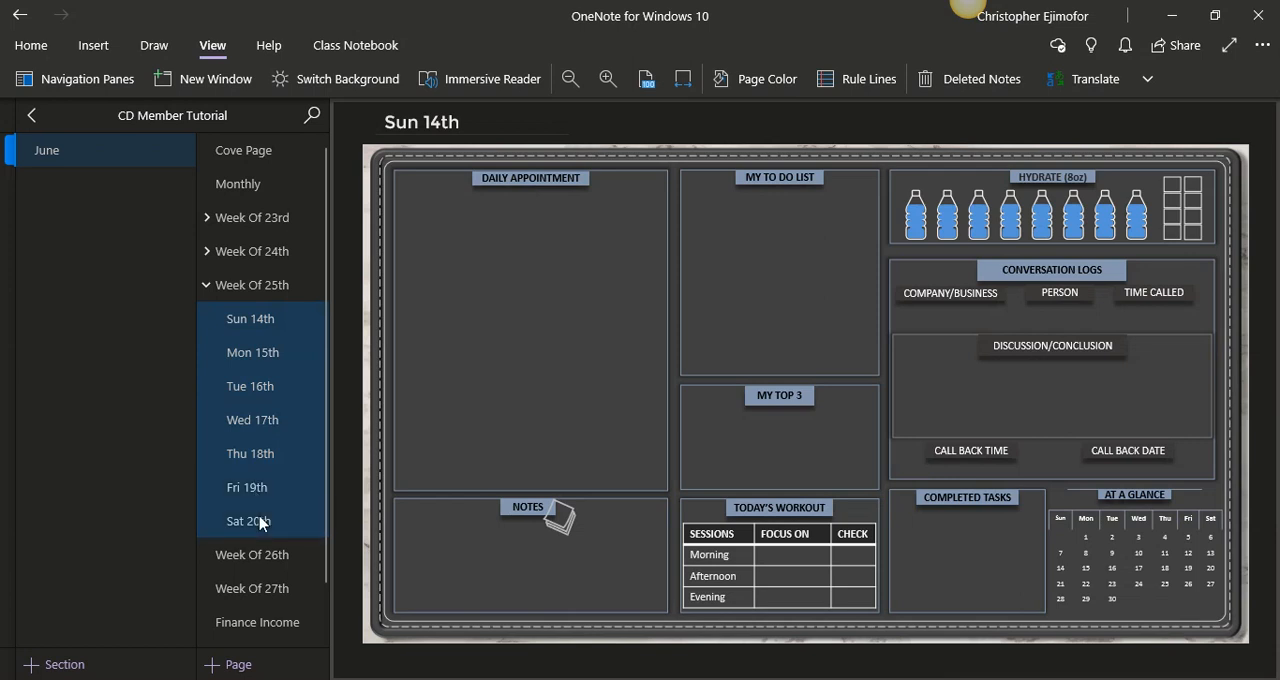
{"action": "left_click", "coordinate": [206, 285]}
{"action": "left_click", "coordinate": [212, 309]}
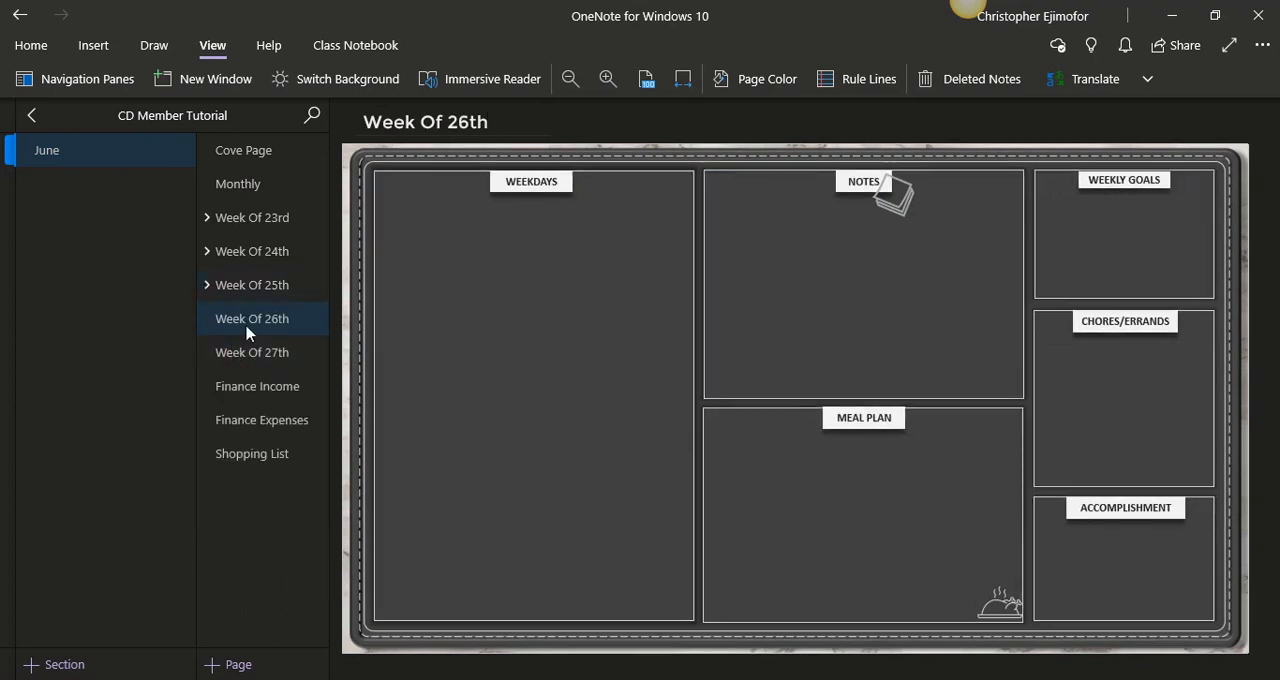
{"action": "left_click", "coordinate": [249, 333]}
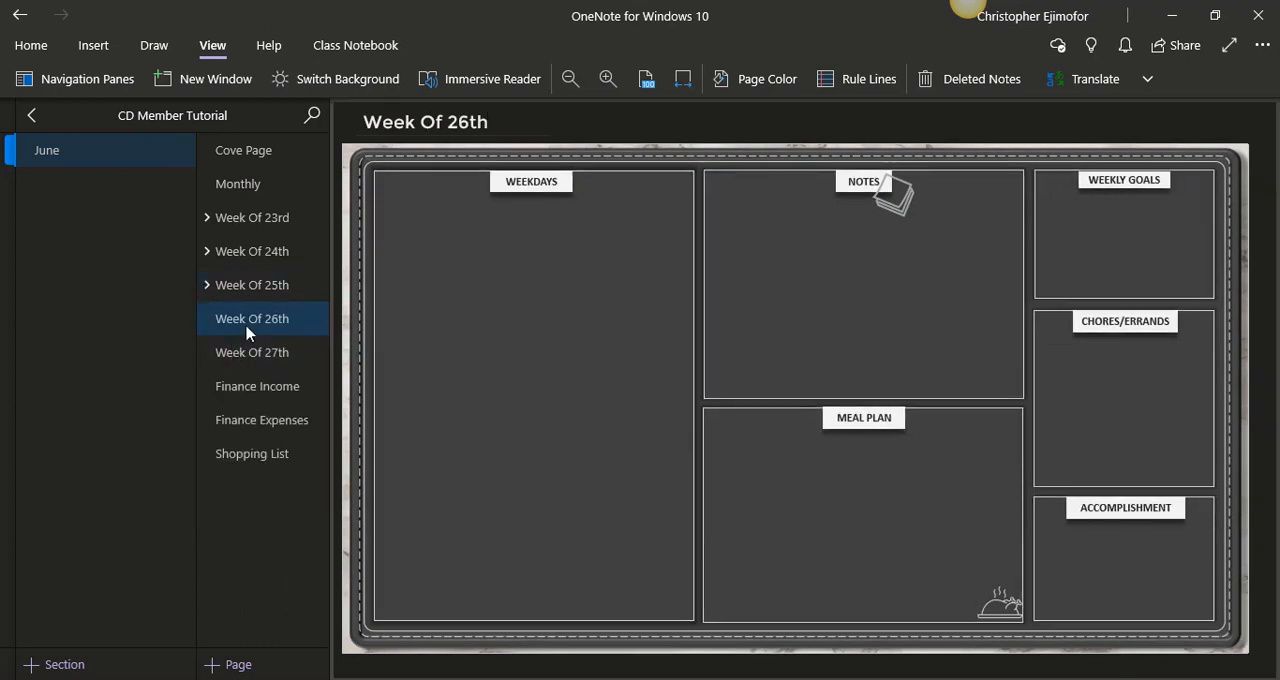
{"action": "key", "text": "ctrl+v"}
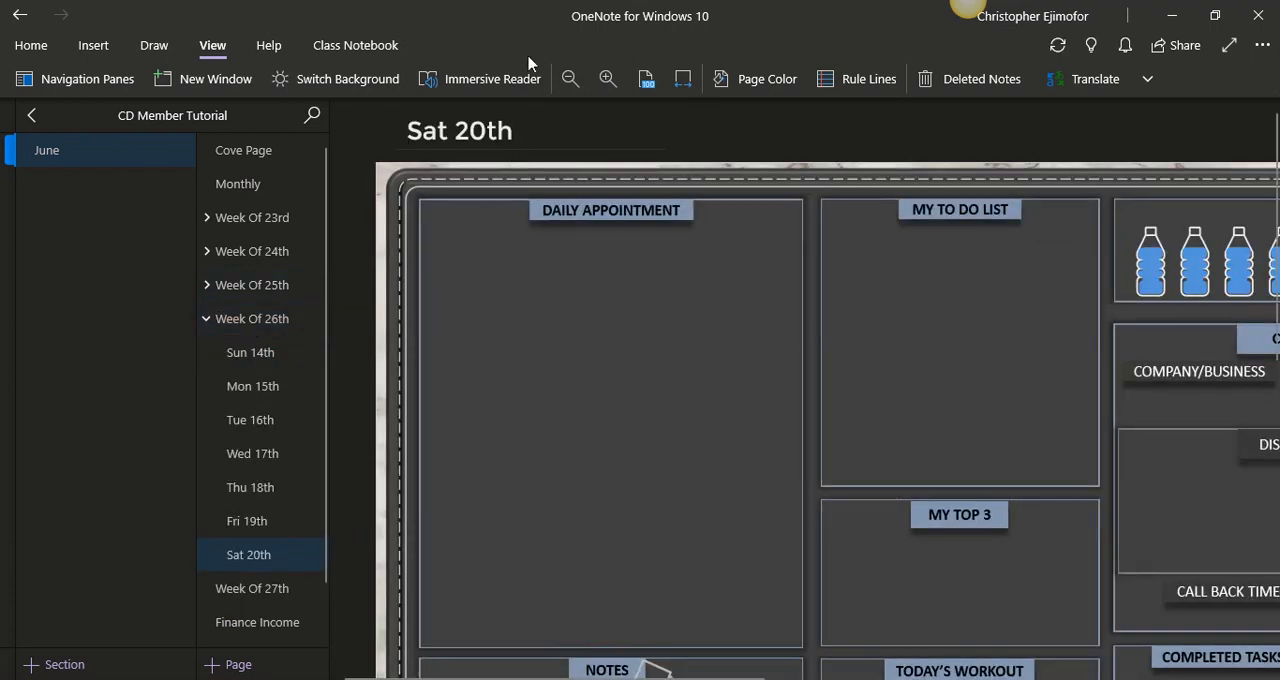
- Fit the pasted Sat 20th page under Week Of 26th to the page width and retitle it "Sat 27th"
{"action": "left_click", "coordinate": [683, 78]}
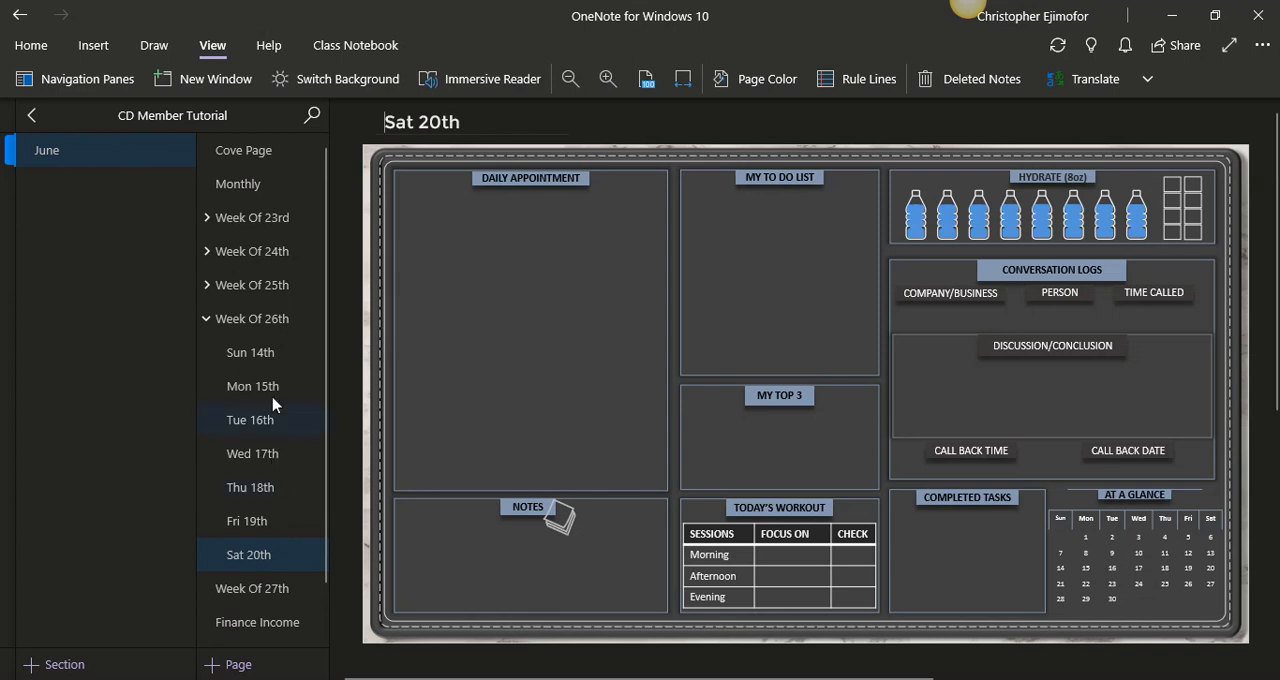
{"action": "left_click", "coordinate": [441, 122]}
{"action": "key", "text": "BackSpace"}
{"action": "type", "text": "7"}
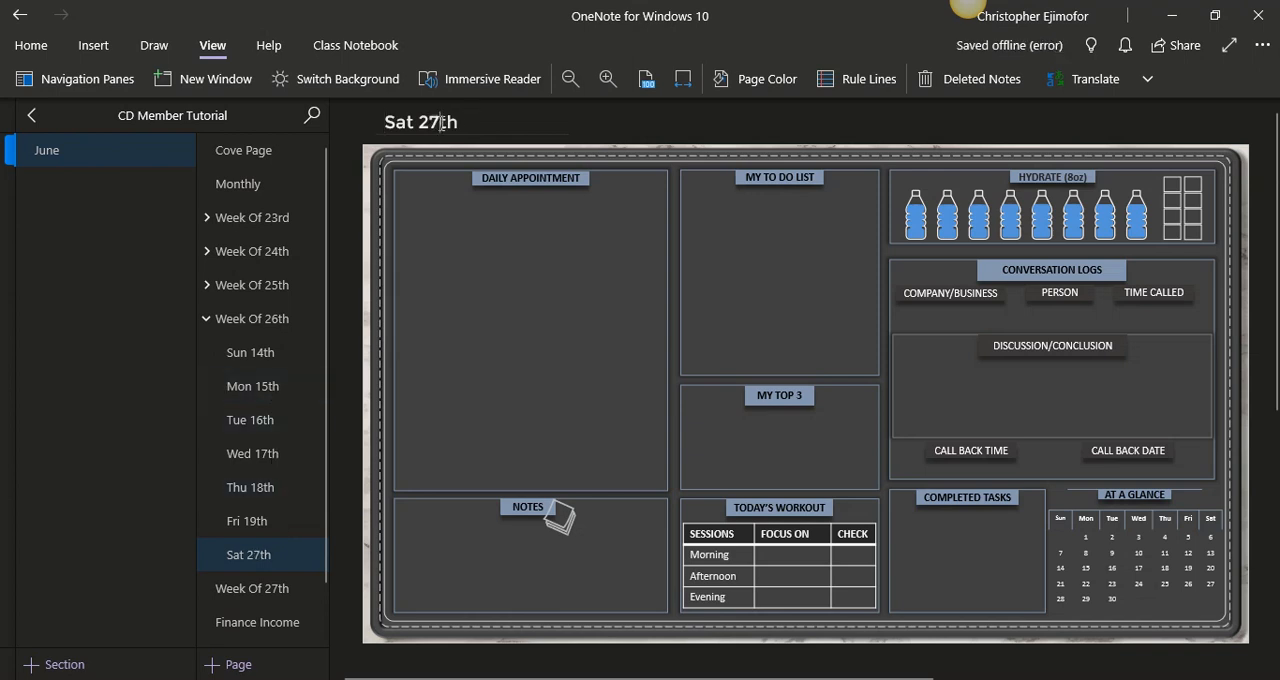
- Fit the Fri 19th page under Week Of 26th to the page width and retitle it "Fri 26th"
{"action": "left_click", "coordinate": [265, 524]}
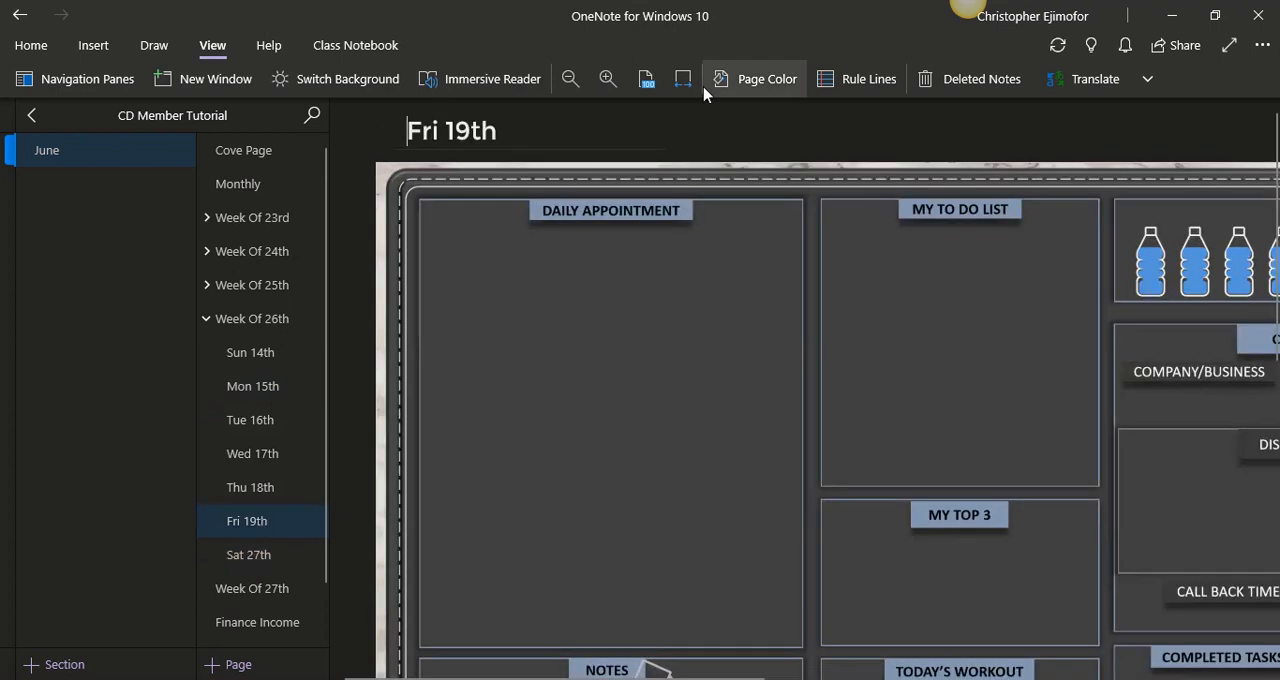
{"action": "left_click", "coordinate": [683, 79]}
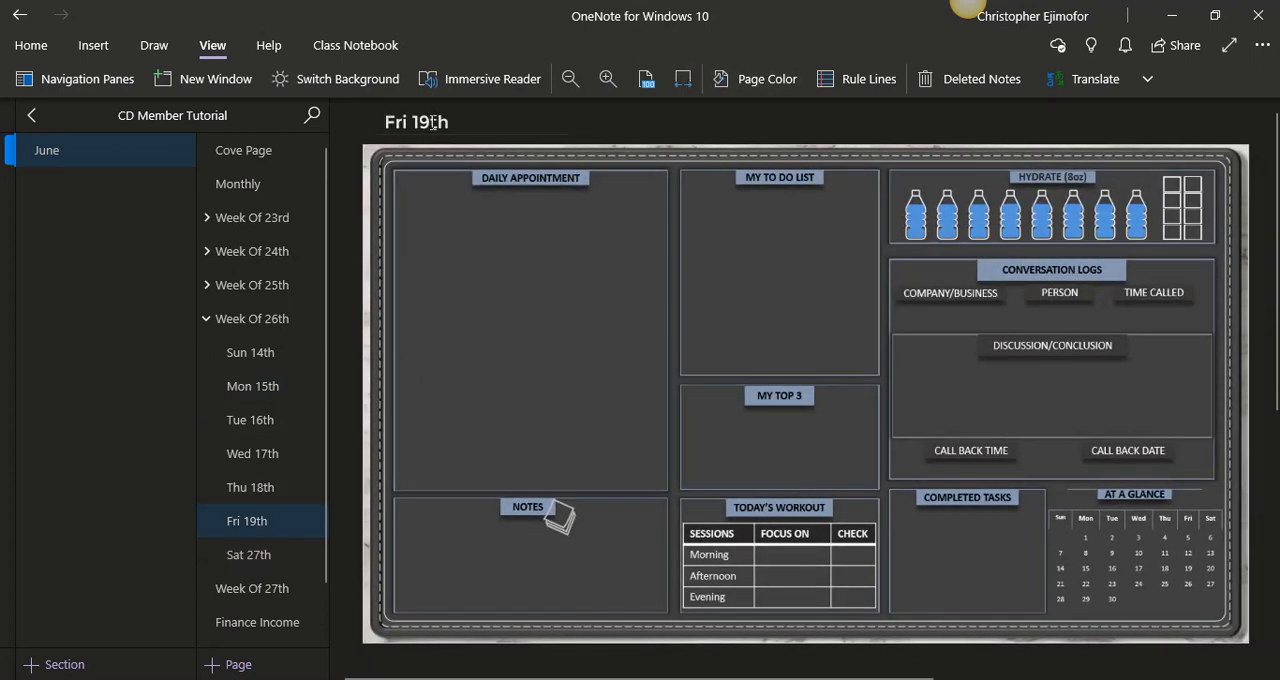
{"action": "left_click", "coordinate": [430, 122]}
{"action": "key", "text": "BackSpace"}
{"action": "key", "text": "BackSpace"}
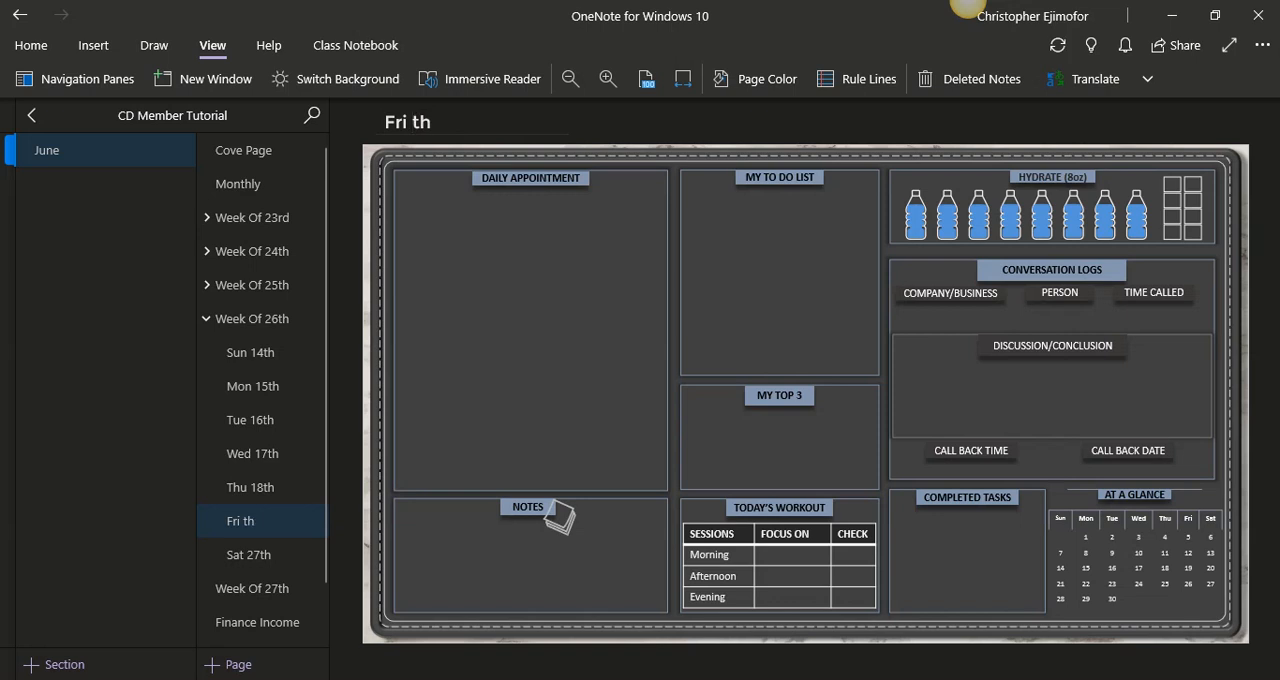
{"action": "type", "text": "26"}
- Fit the Thu 18th page under Week Of 26th to the page width and retitle it "Thu 25th"
{"action": "left_click", "coordinate": [270, 497]}
{"action": "left_click", "coordinate": [695, 85]}
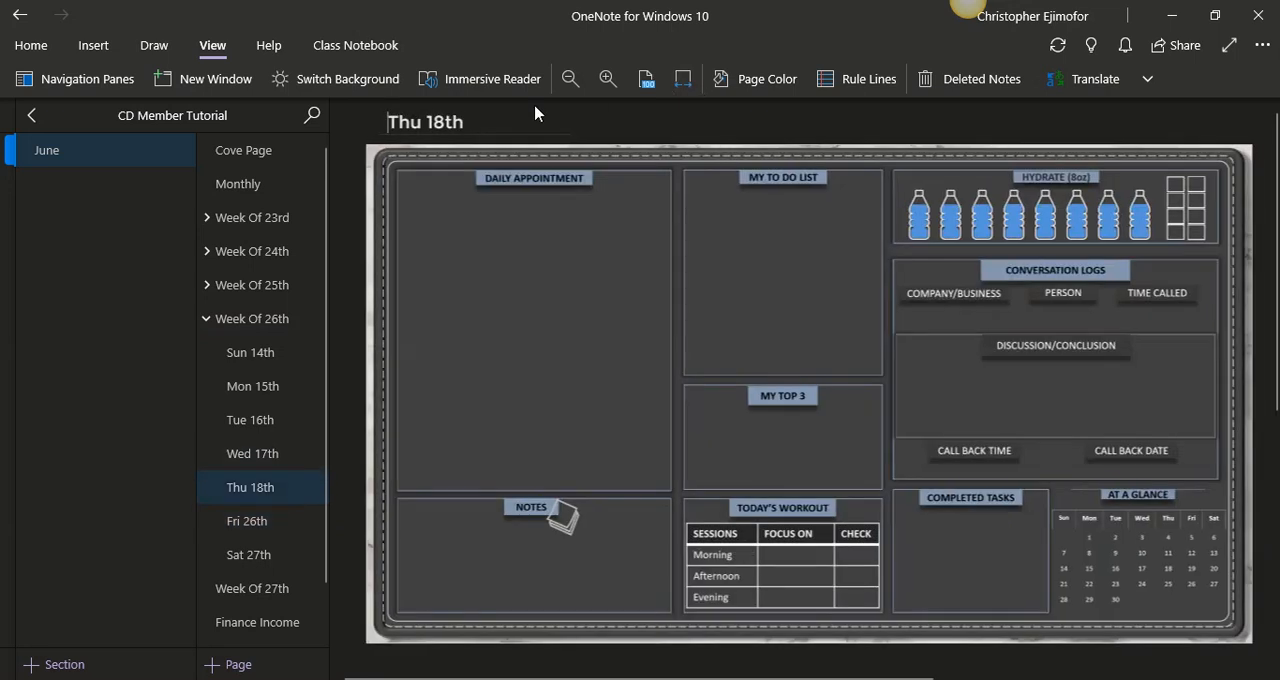
{"action": "left_click_drag", "start_coordinate": [422, 122], "coordinate": [444, 122]}
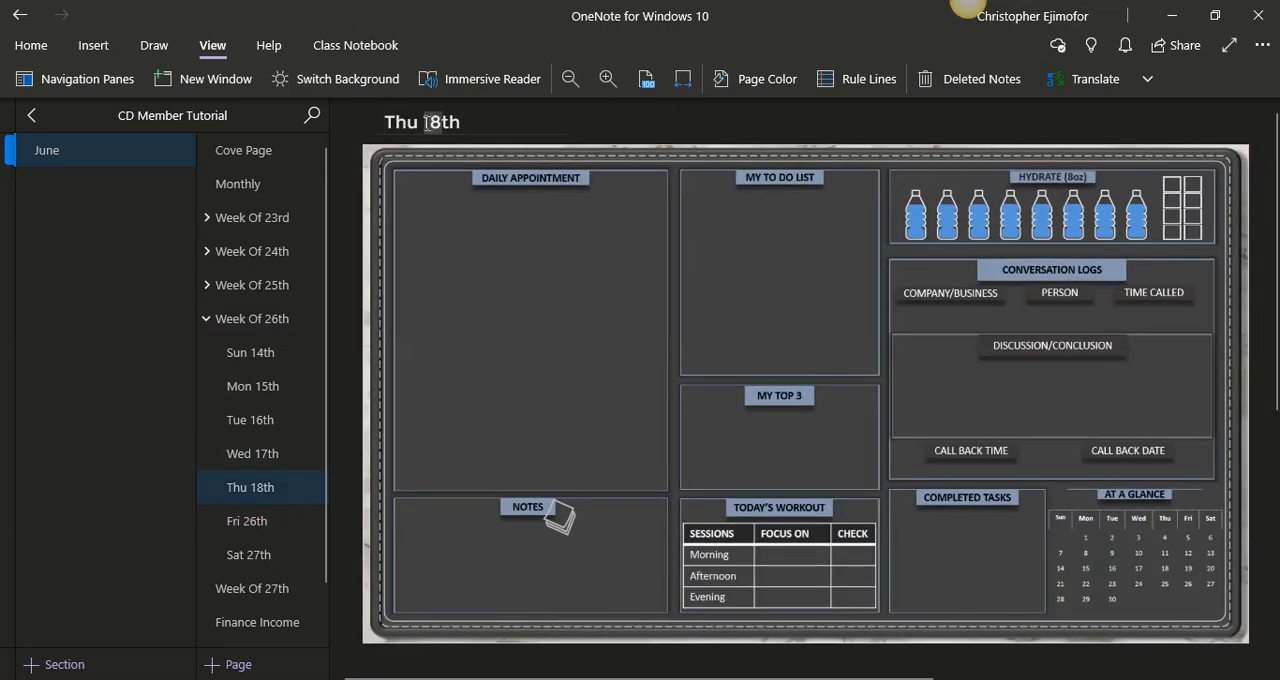
{"action": "type", "text": "25"}
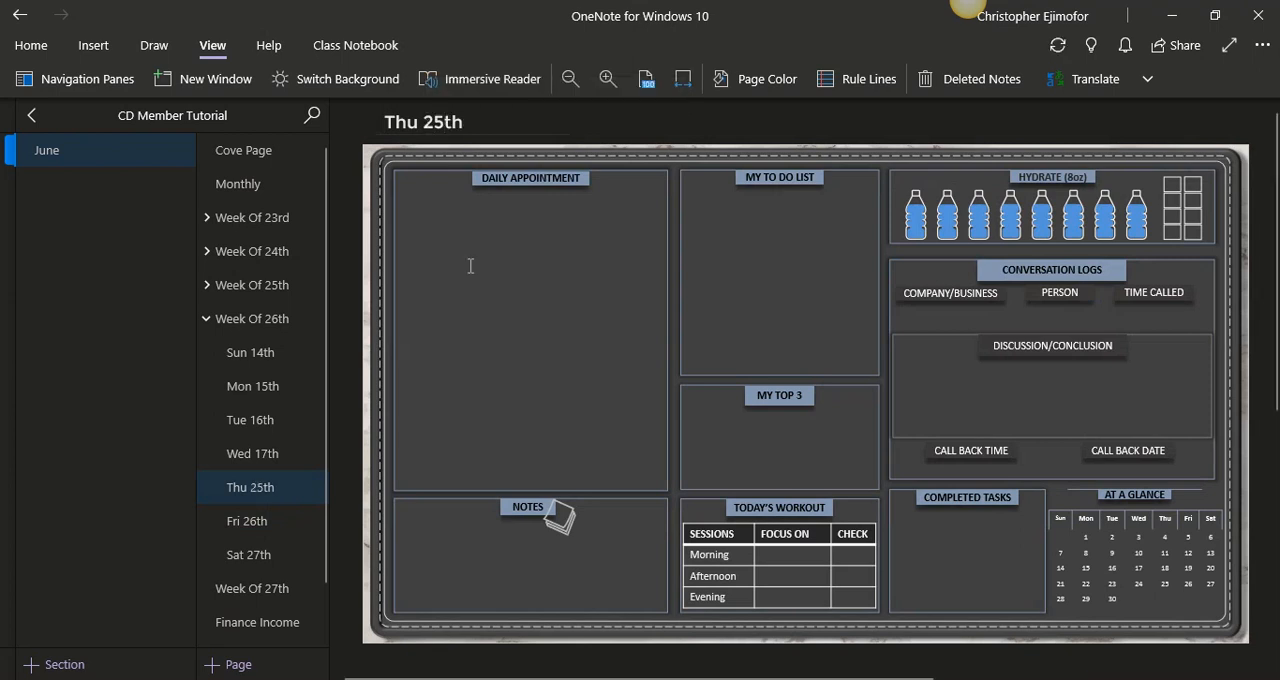
- Fit the Wed 17th page under Week Of 26th to the page width and retitle it "Wed 24th"
{"action": "left_click", "coordinate": [262, 454]}
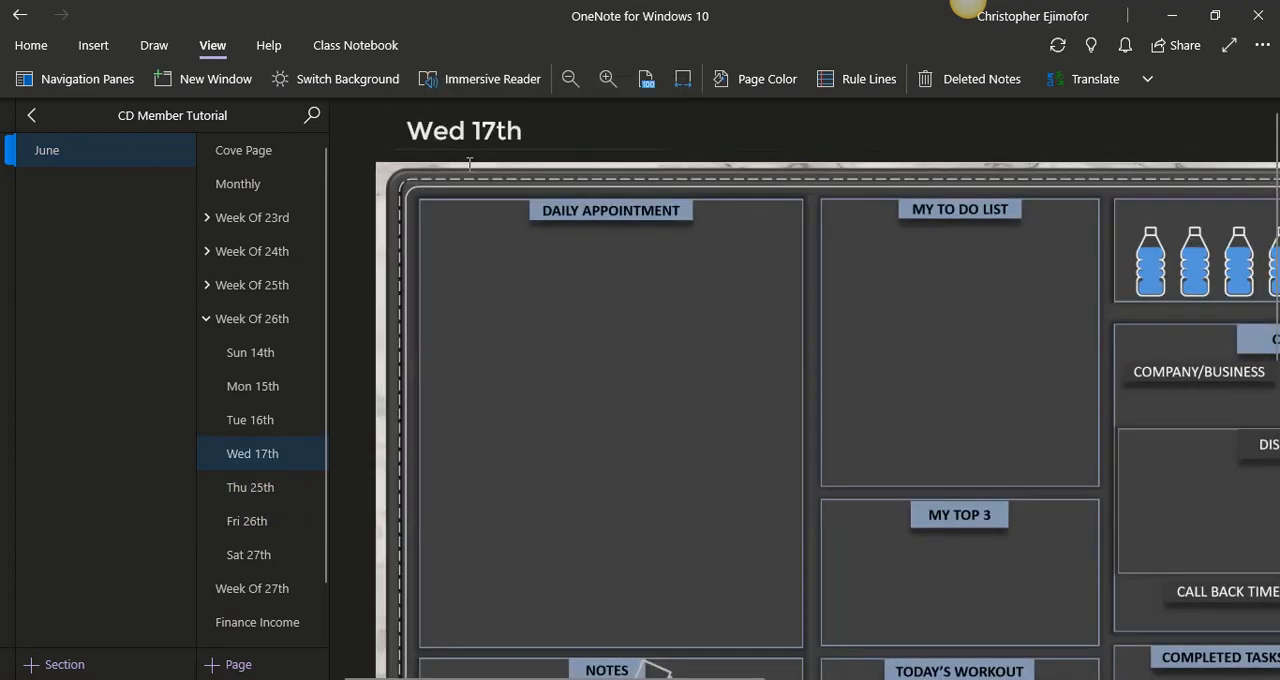
{"action": "left_click", "coordinate": [684, 78]}
{"action": "left_click", "coordinate": [687, 77]}
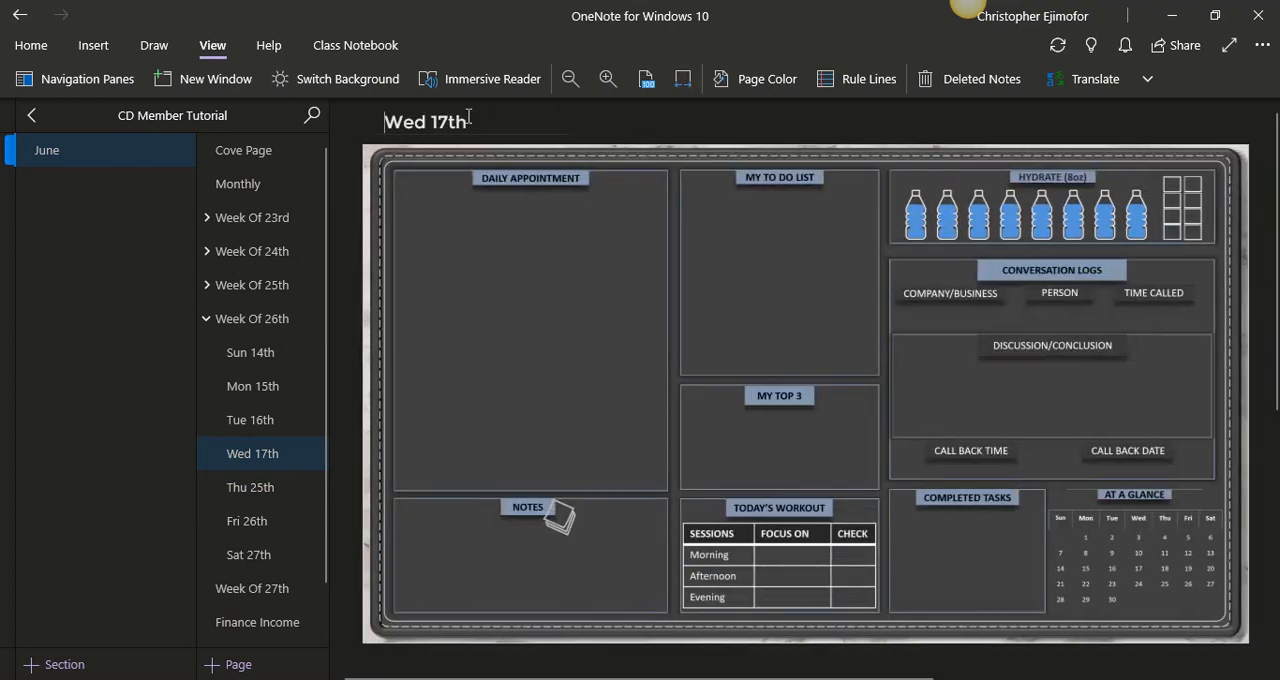
{"action": "left_click_drag", "start_coordinate": [469, 120], "coordinate": [437, 121]}
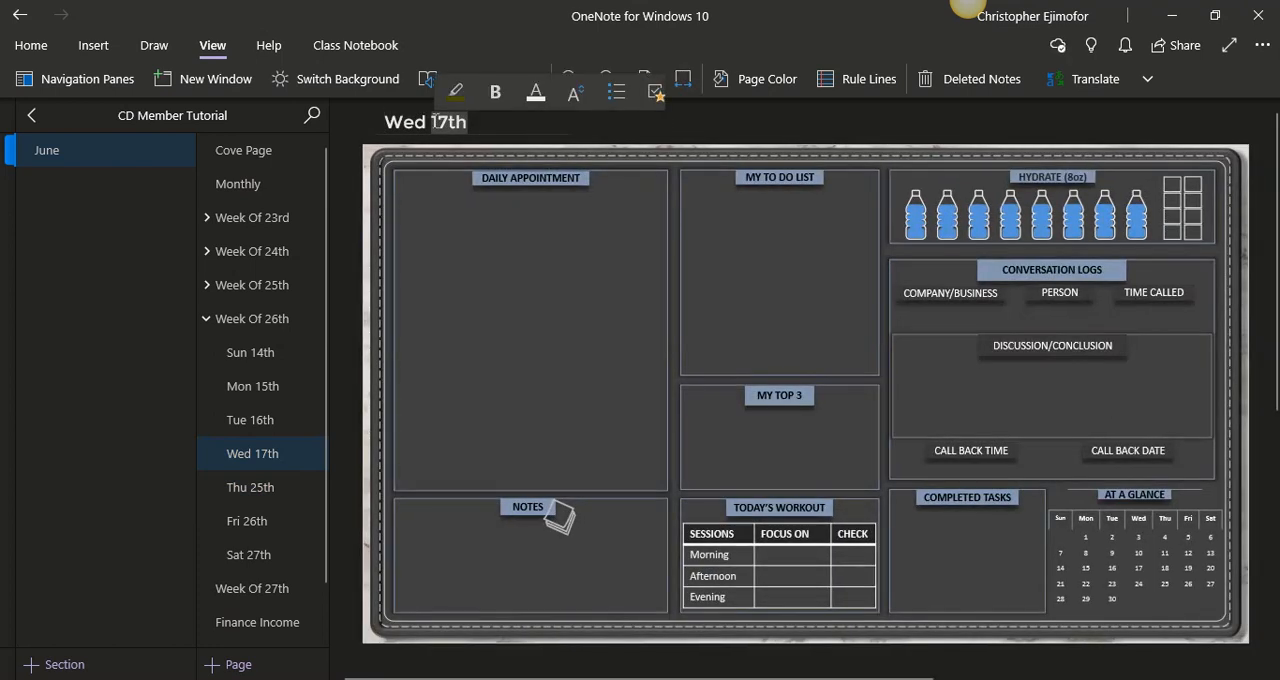
{"action": "type", "text": "24th"}
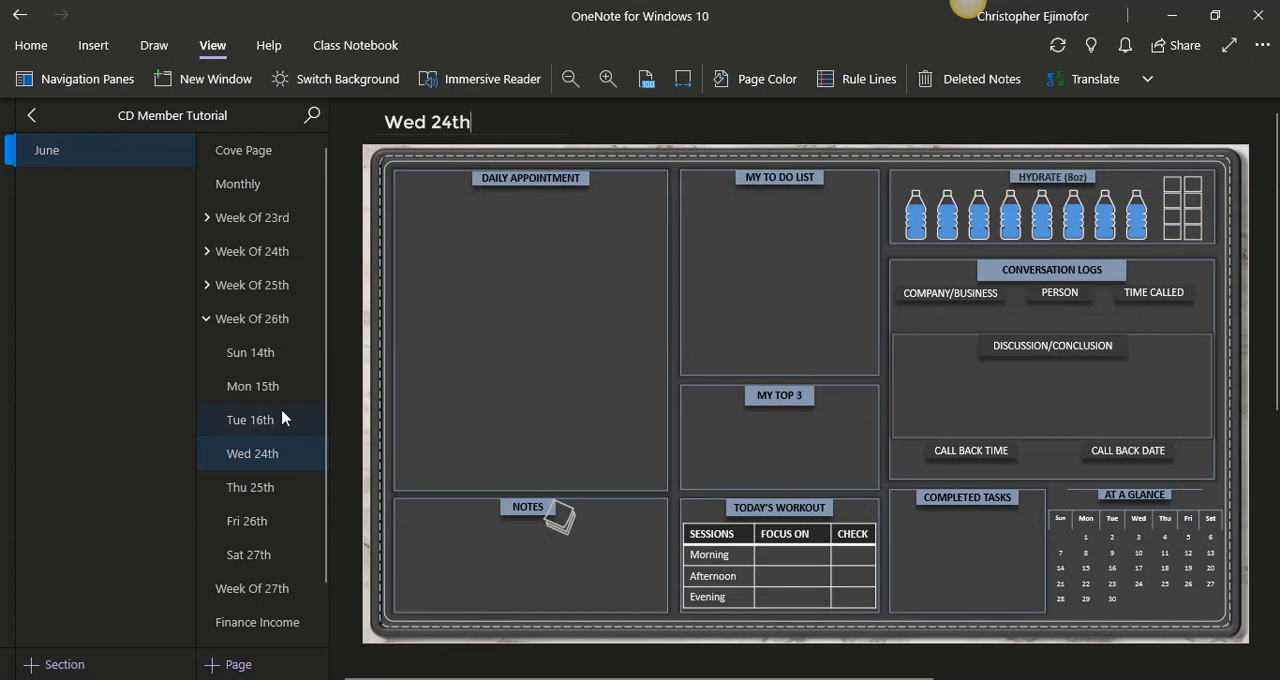
- Fit the Tue 16th page under Week Of 26th to the page width and retitle it "Tue 23rd"
{"action": "left_click", "coordinate": [283, 418]}
{"action": "left_click", "coordinate": [683, 78]}
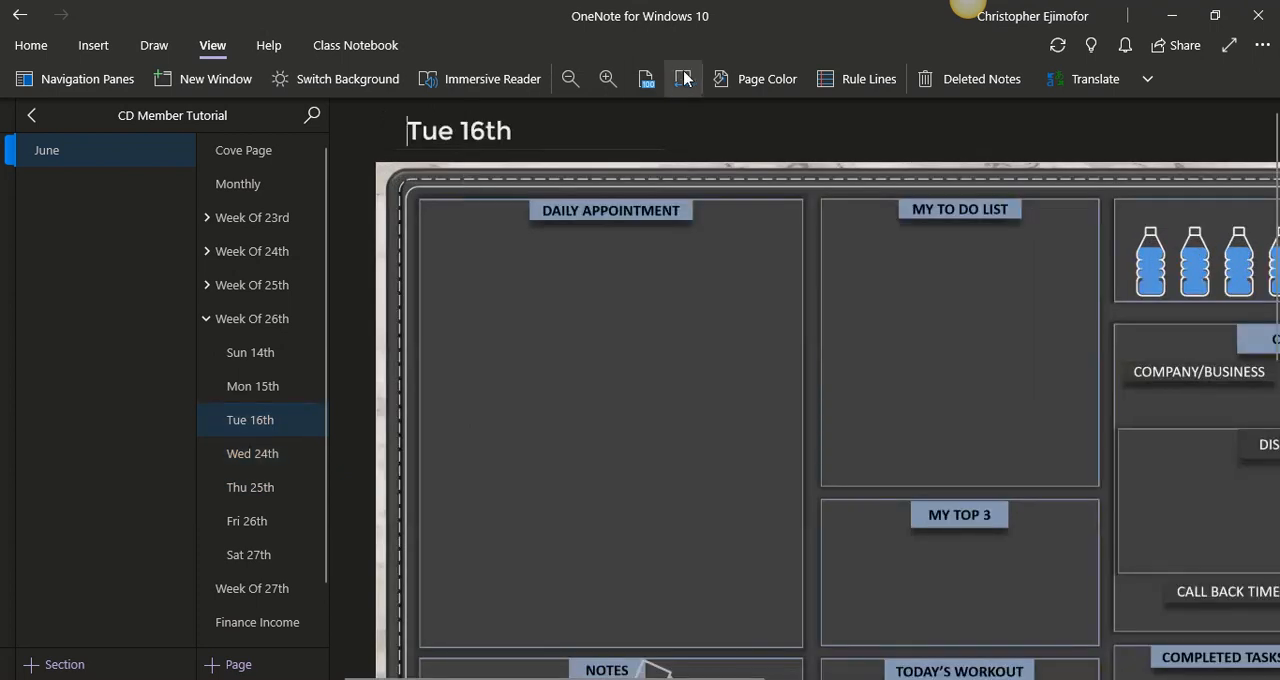
{"action": "left_click_drag", "start_coordinate": [470, 131], "coordinate": [427, 130]}
{"action": "type", "text": "23rd"}
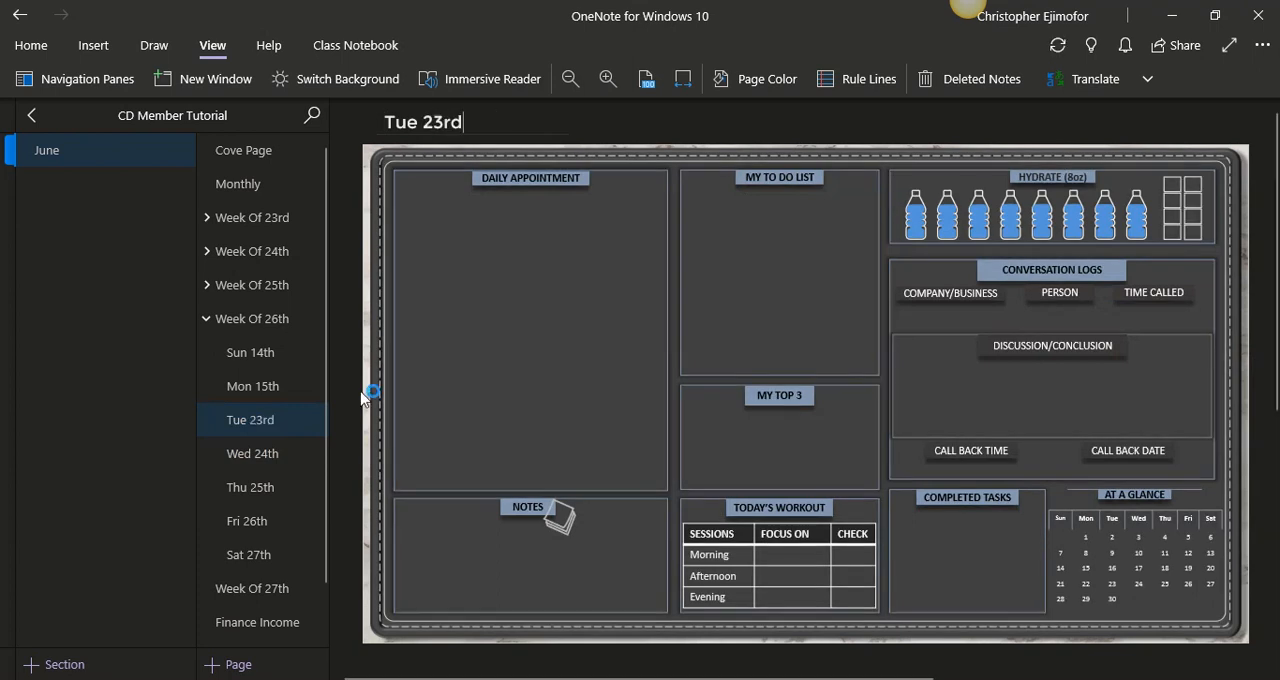
- Fit the Mon 15th page under Week Of 26th to the page width and retitle it "Mon 22nd"
{"action": "left_click", "coordinate": [257, 393]}
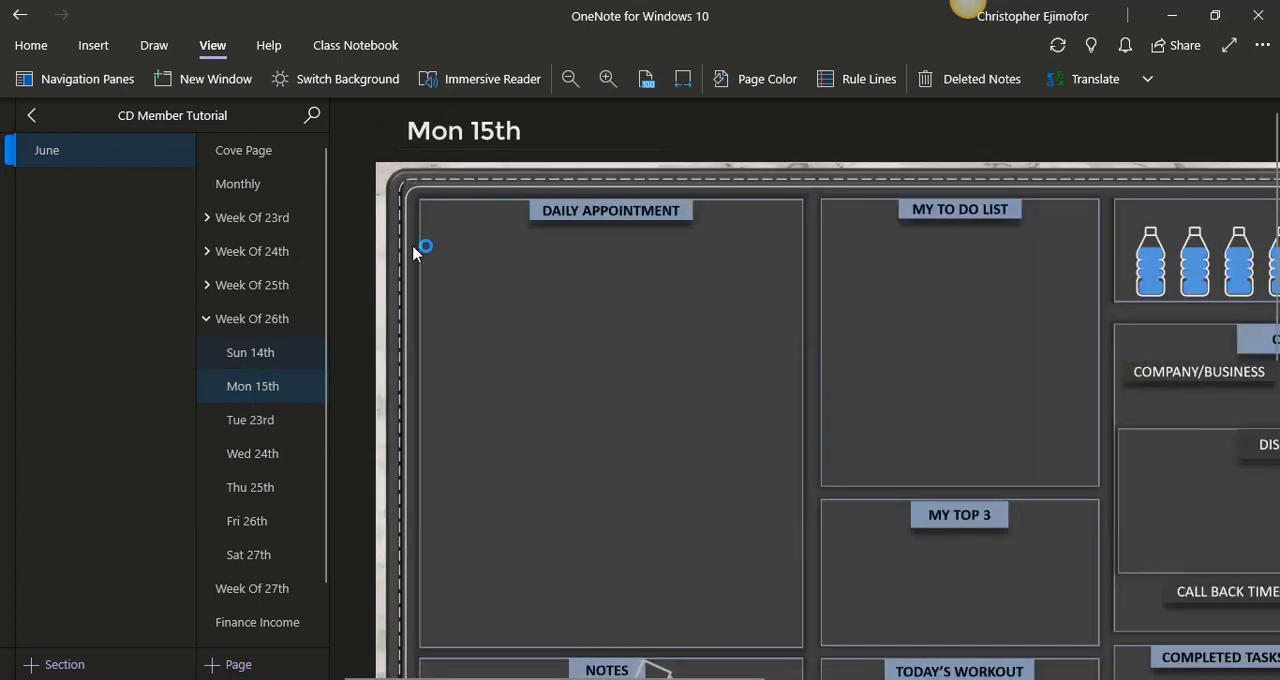
{"action": "left_click", "coordinate": [677, 87]}
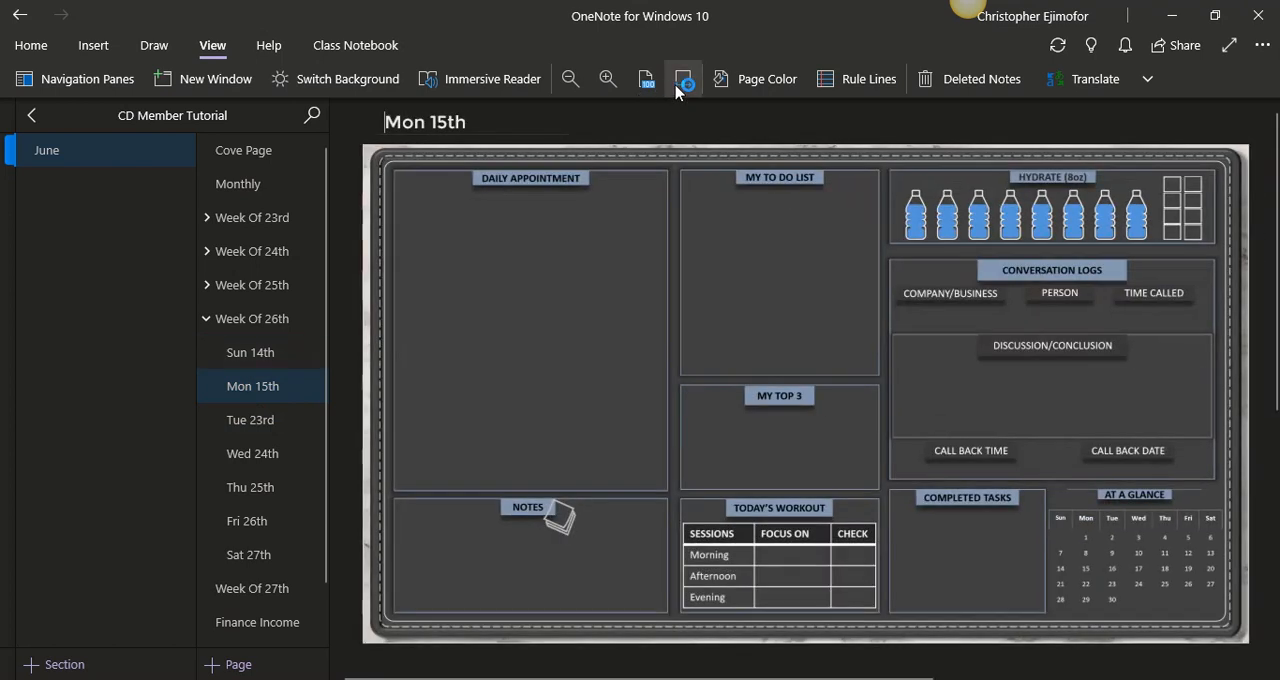
{"action": "left_click_drag", "start_coordinate": [474, 118], "coordinate": [385, 115]}
{"action": "type", "text": "22"}
{"action": "key", "text": "BackSpace"}
{"action": "key", "text": "BackSpace"}
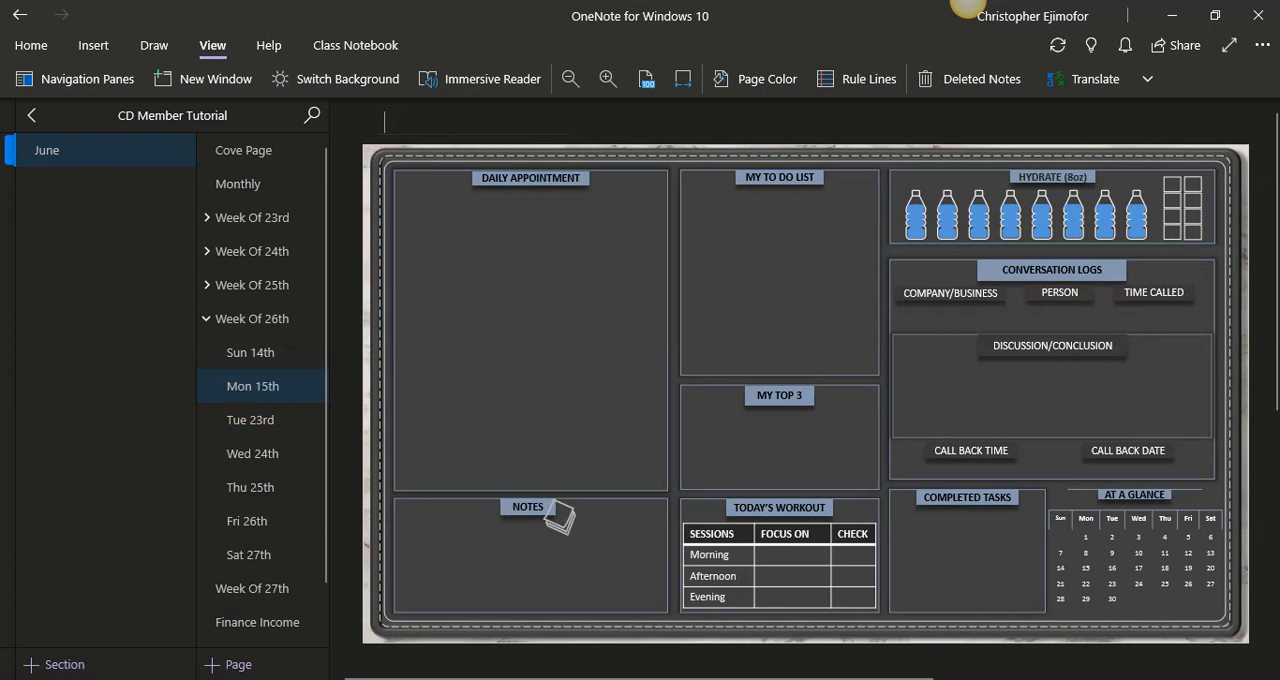
{"action": "type", "text": "Mon 22nd"}
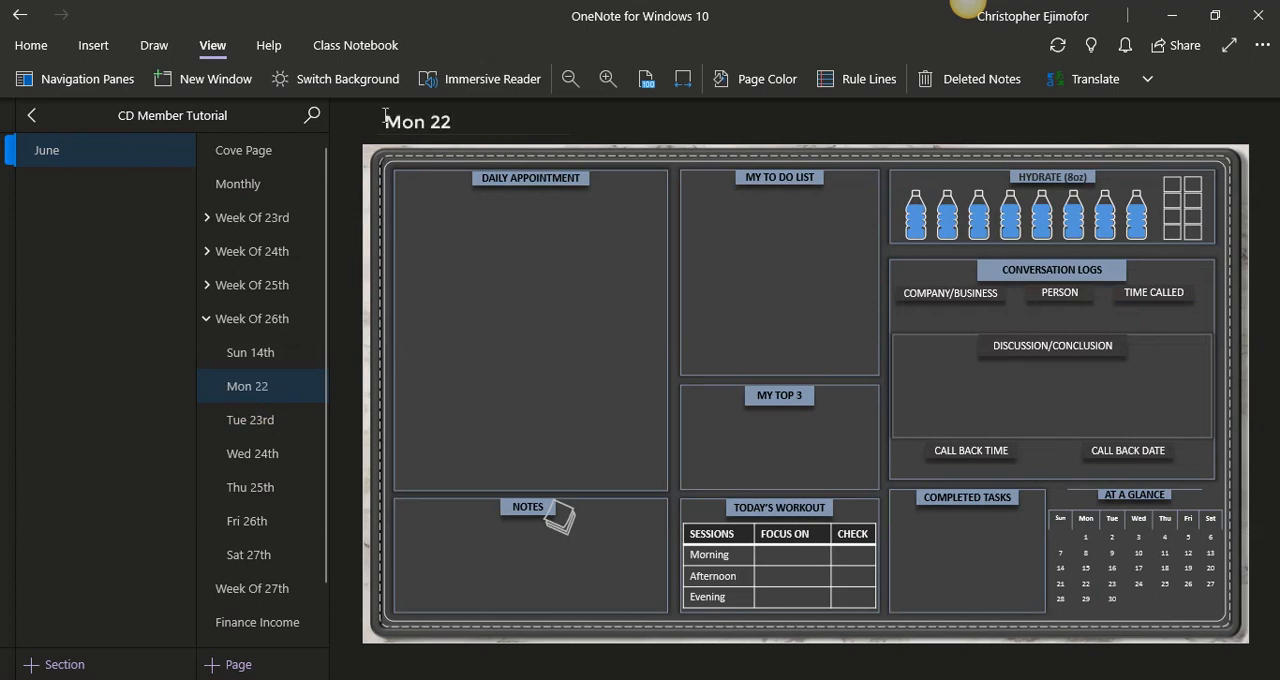
- Fit the Sun 14th page under Week Of 26th to the page width and retitle it "Sun 21st"
{"action": "left_click", "coordinate": [277, 350]}
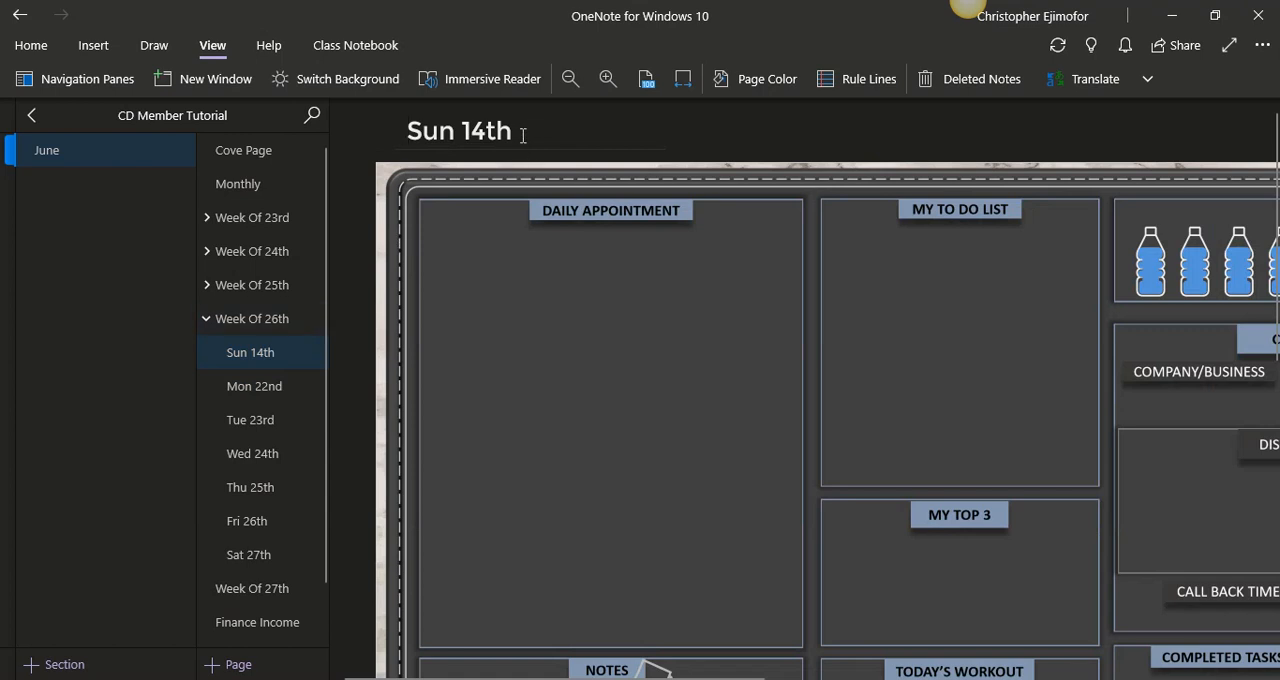
{"action": "left_click", "coordinate": [683, 80]}
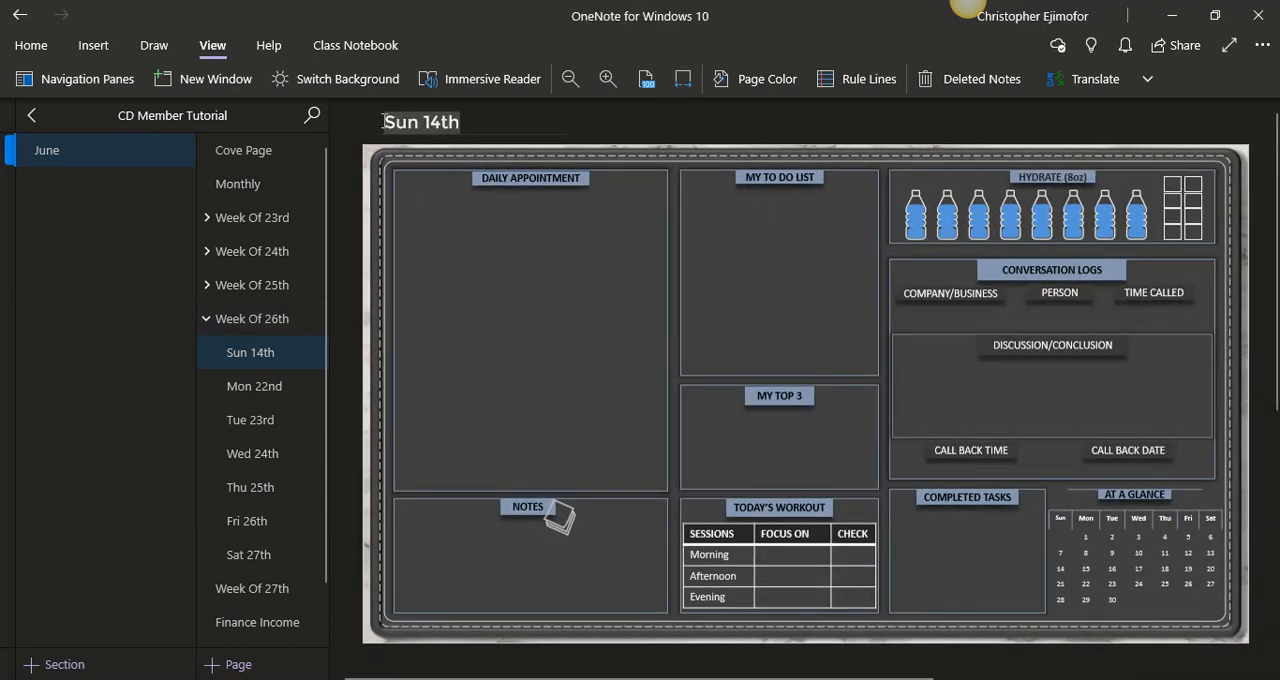
{"action": "double_click", "coordinate": [430, 121]}
{"action": "type", "text": "21"}
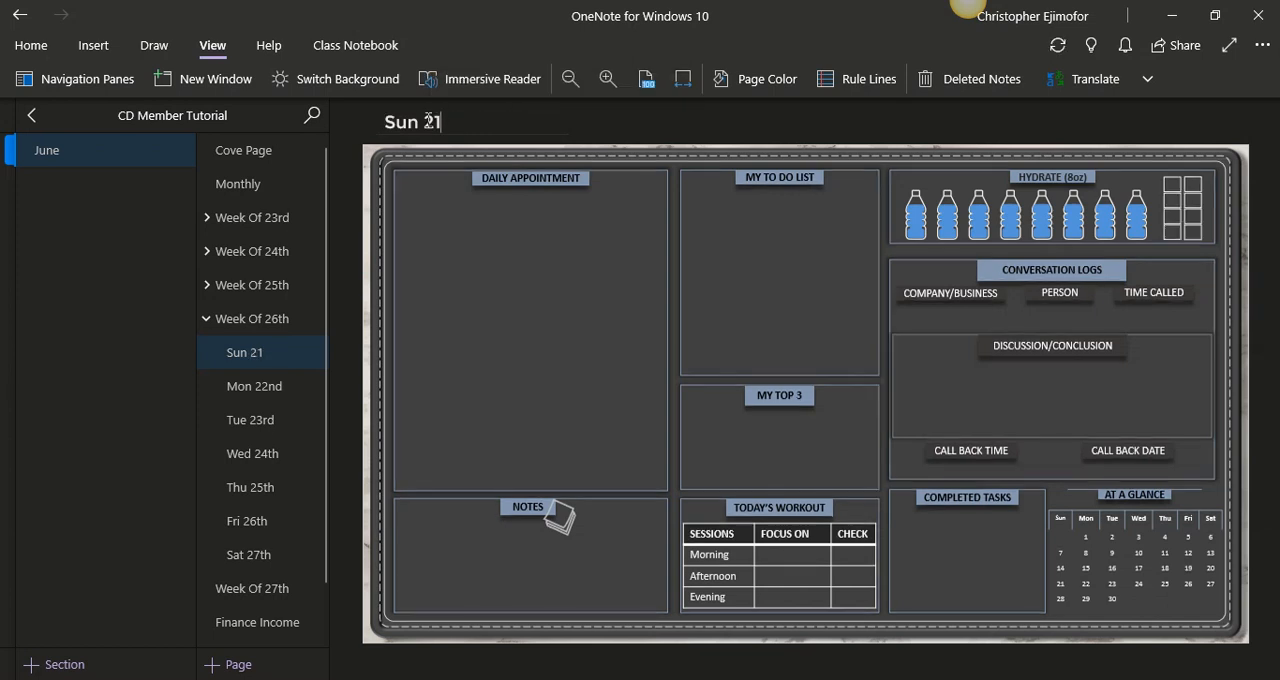
{"action": "type", "text": "st"}
- Collapse the Week Of 26th group and paste the copied Sun 14th to Sat 20th pages beneath Week Of 27th
{"action": "left_click", "coordinate": [240, 386]}
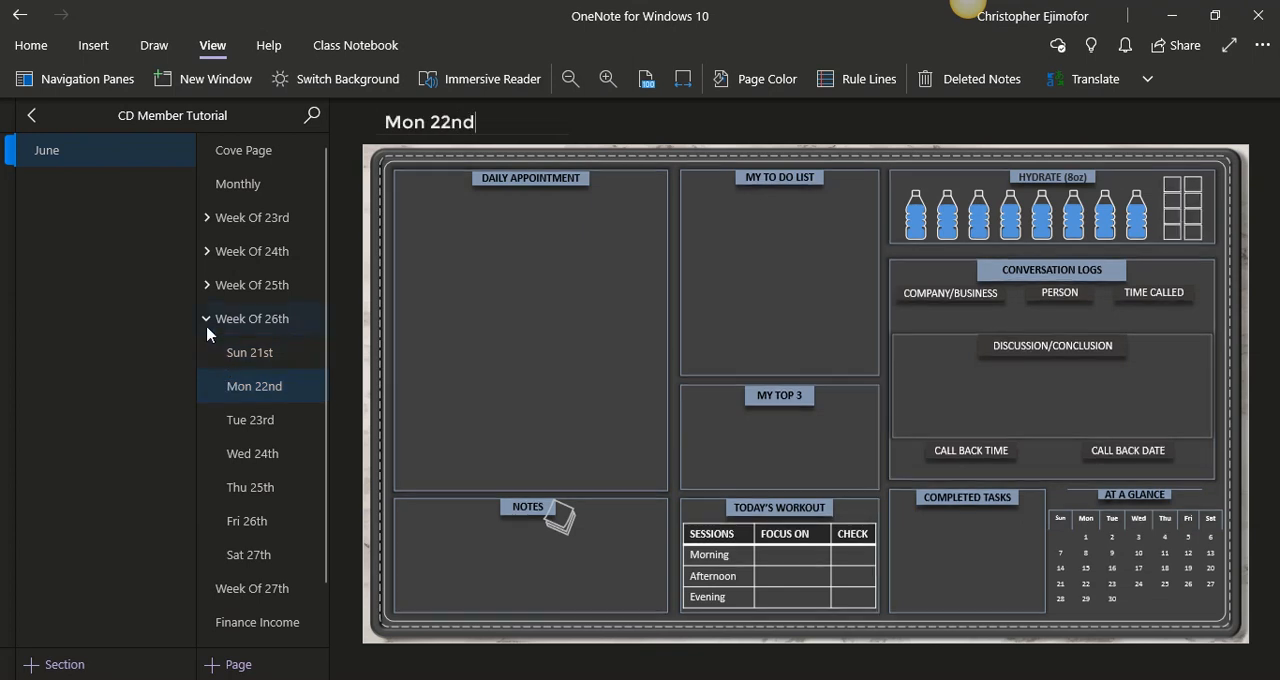
{"action": "left_click", "coordinate": [208, 328]}
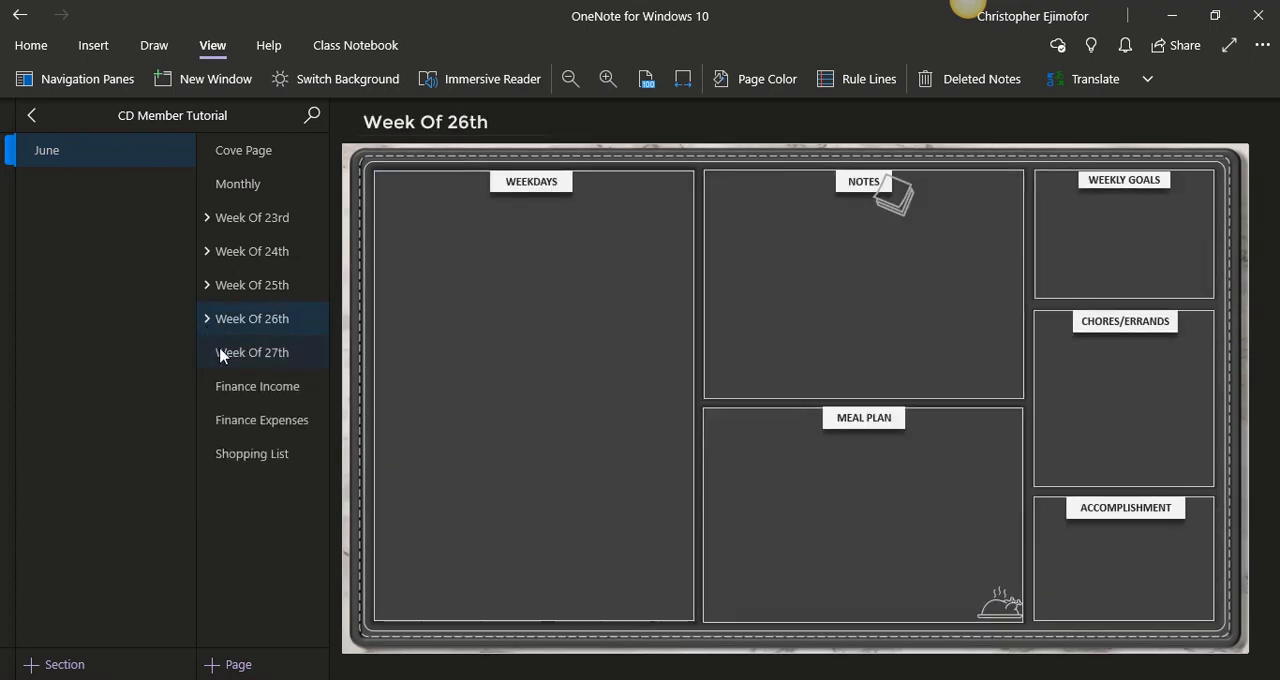
{"action": "left_click", "coordinate": [221, 353]}
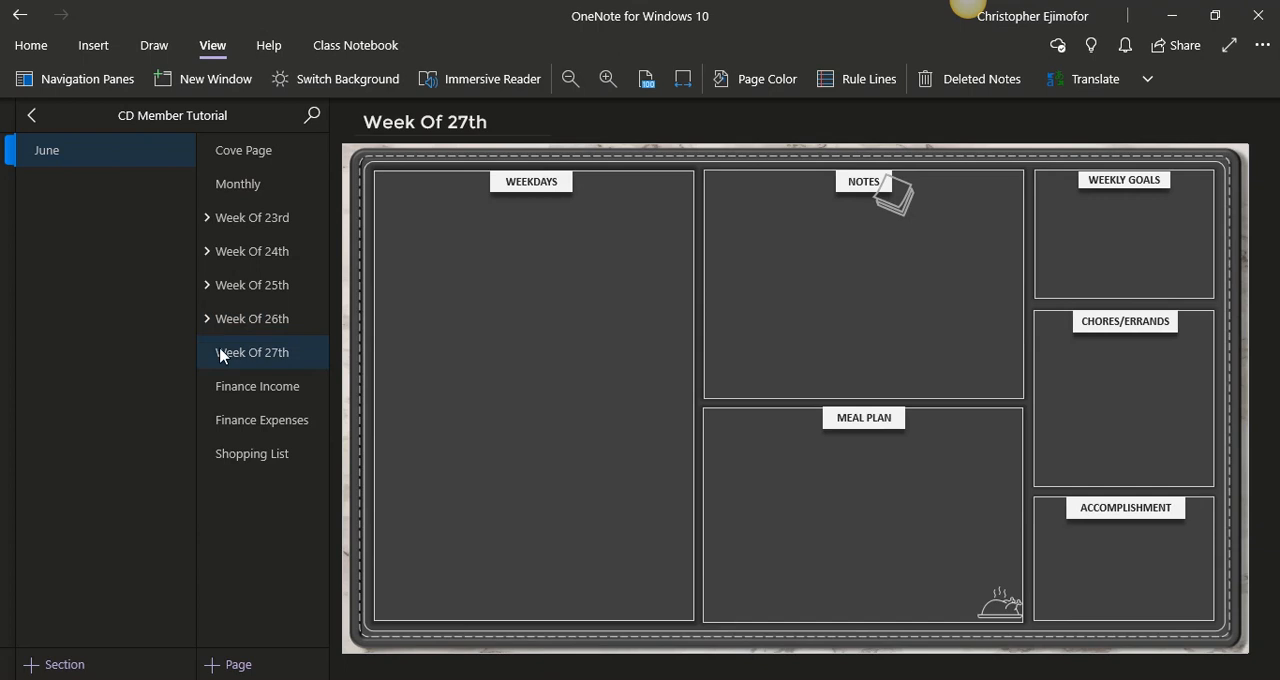
{"action": "key", "text": "ctrl+v"}
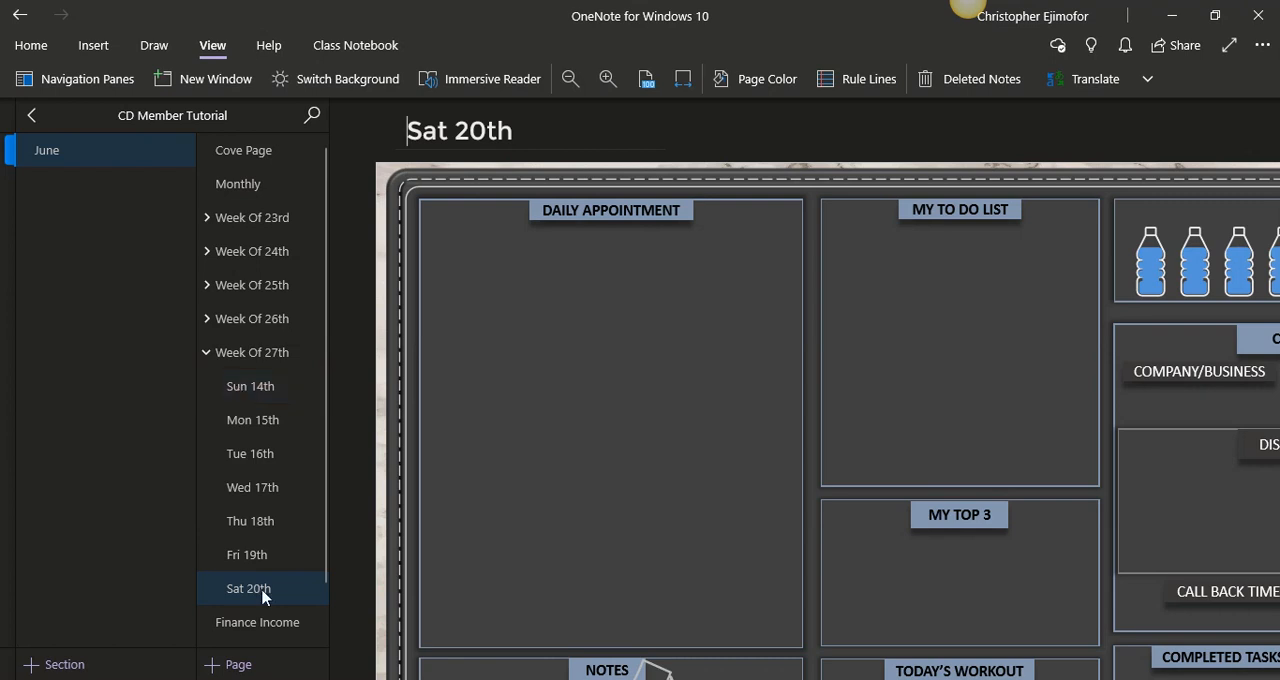
- Delete the surplus Wed 17th, Thu 18th, Fri 19th and Sat 20th pages under Week Of 27th
{"action": "left_click", "coordinate": [683, 82]}
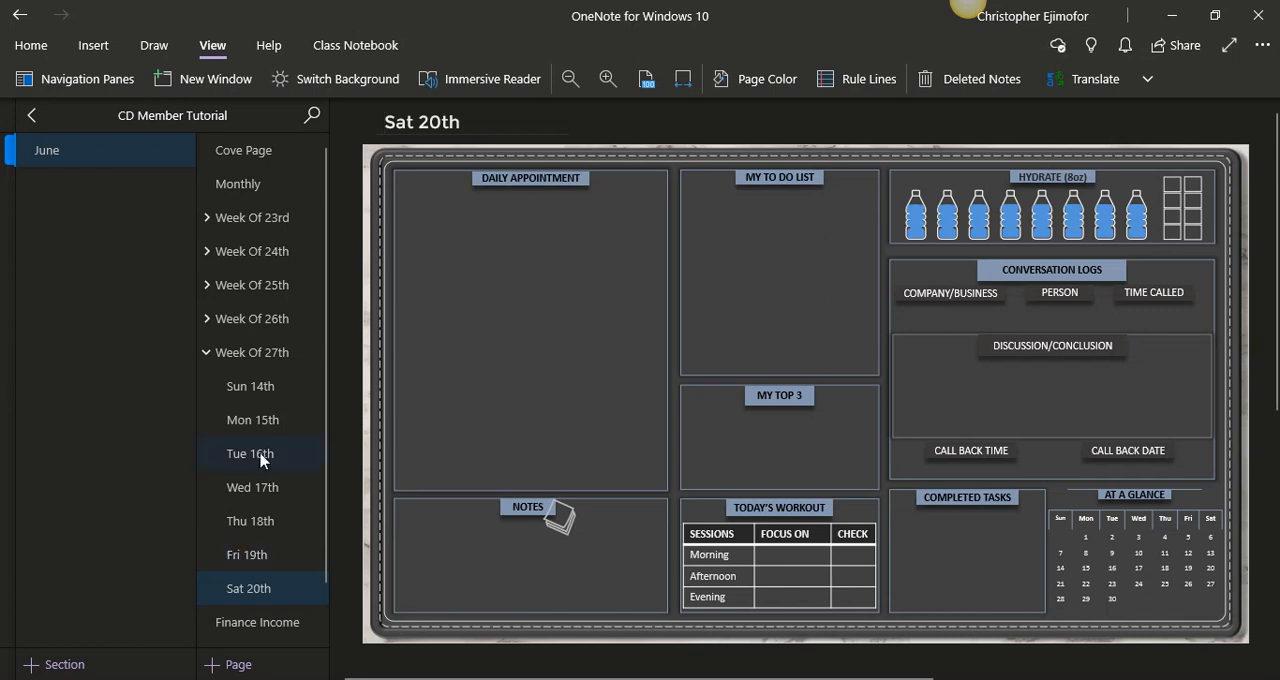
{"action": "left_click", "coordinate": [272, 557], "text": "shift"}
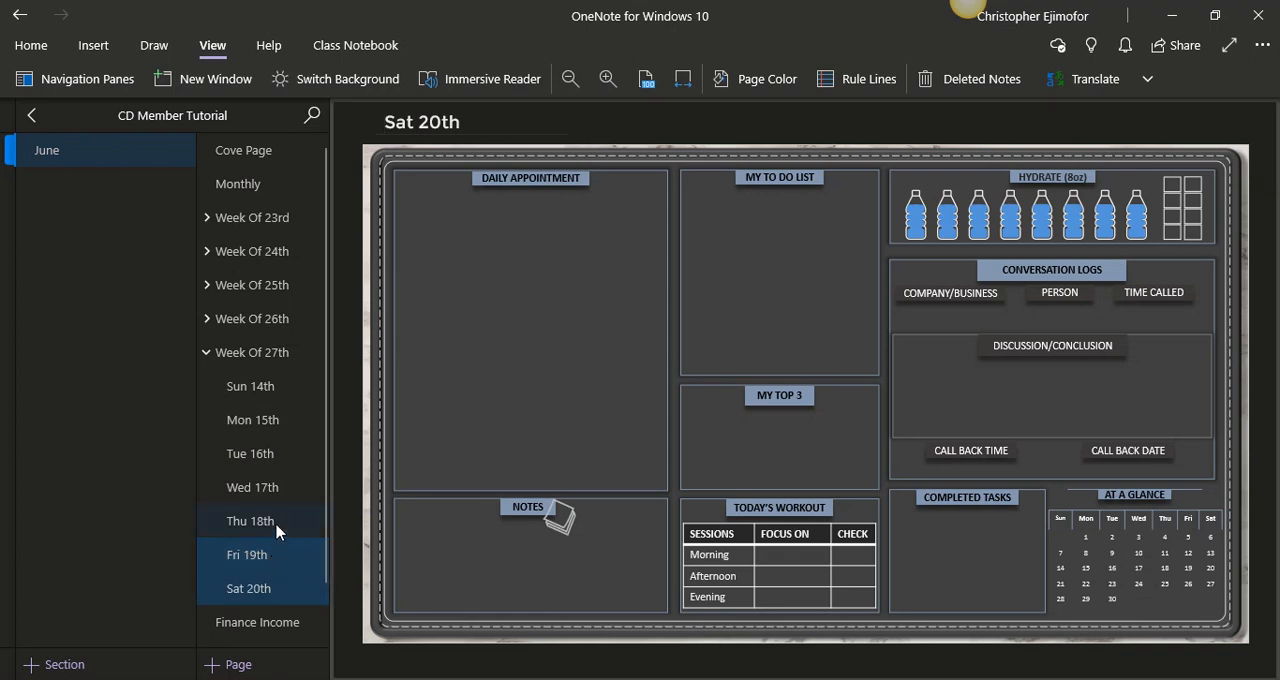
{"action": "left_click", "coordinate": [277, 531], "text": "shift"}
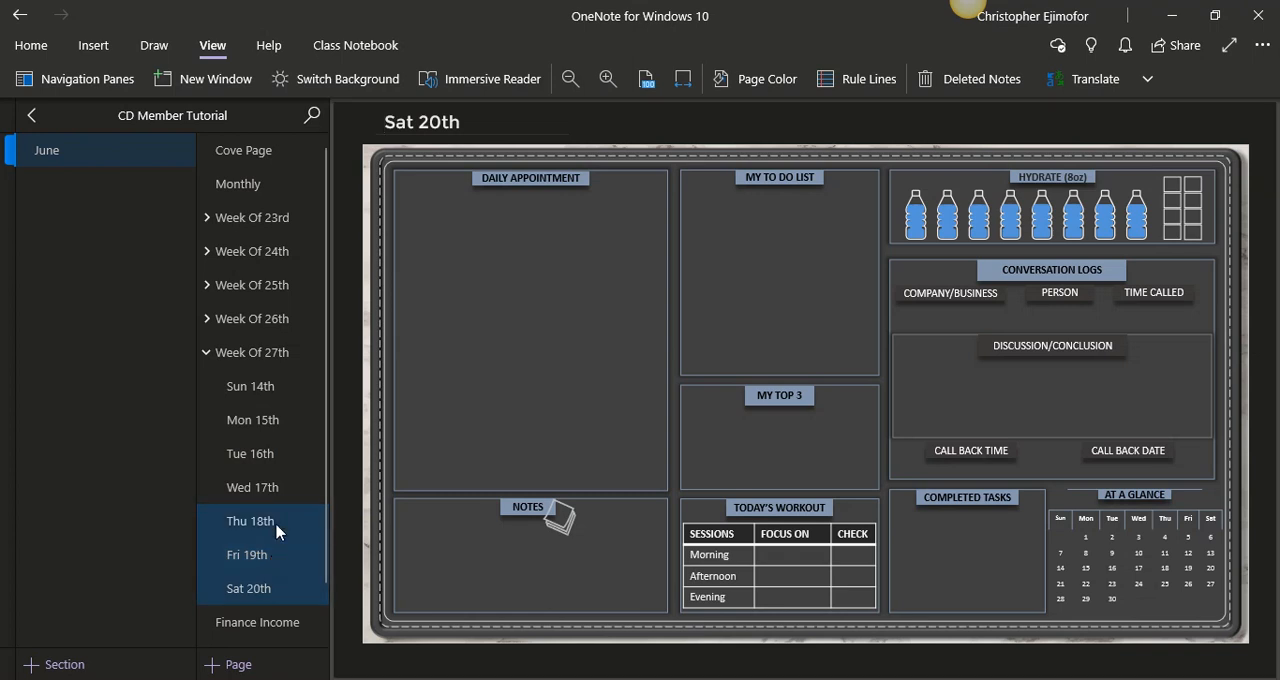
{"action": "left_click", "coordinate": [286, 502], "text": "shift"}
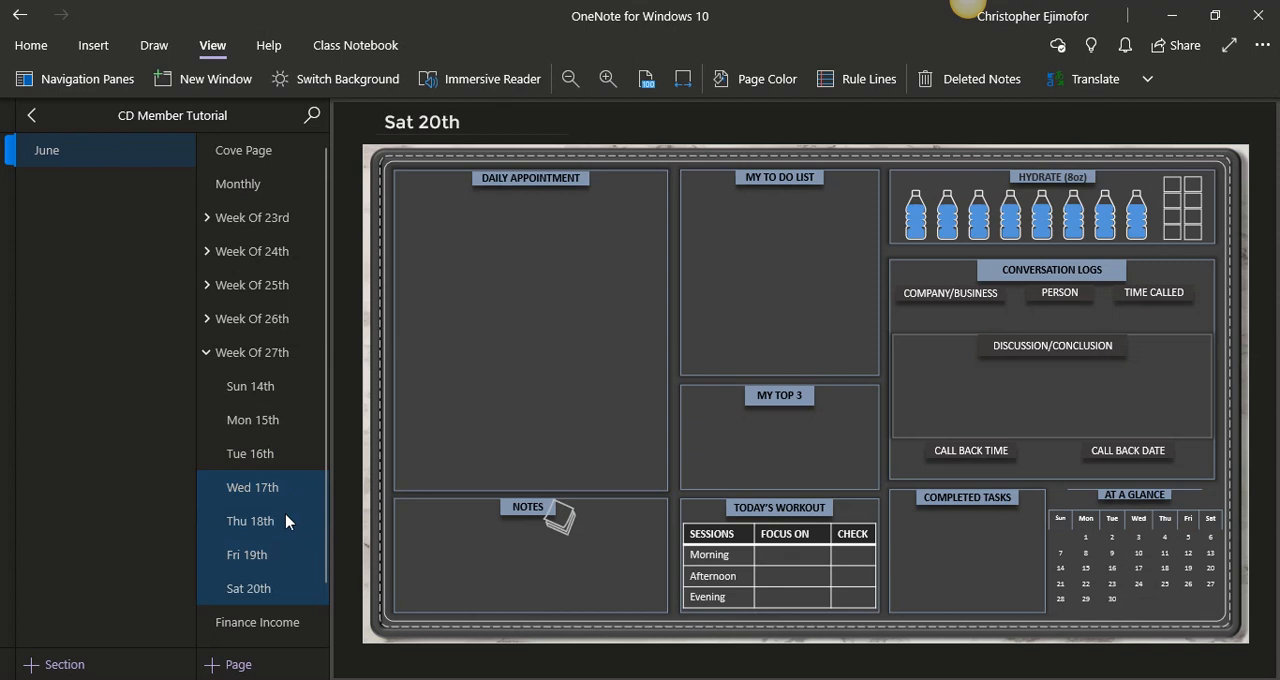
{"action": "right_click", "coordinate": [286, 521]}
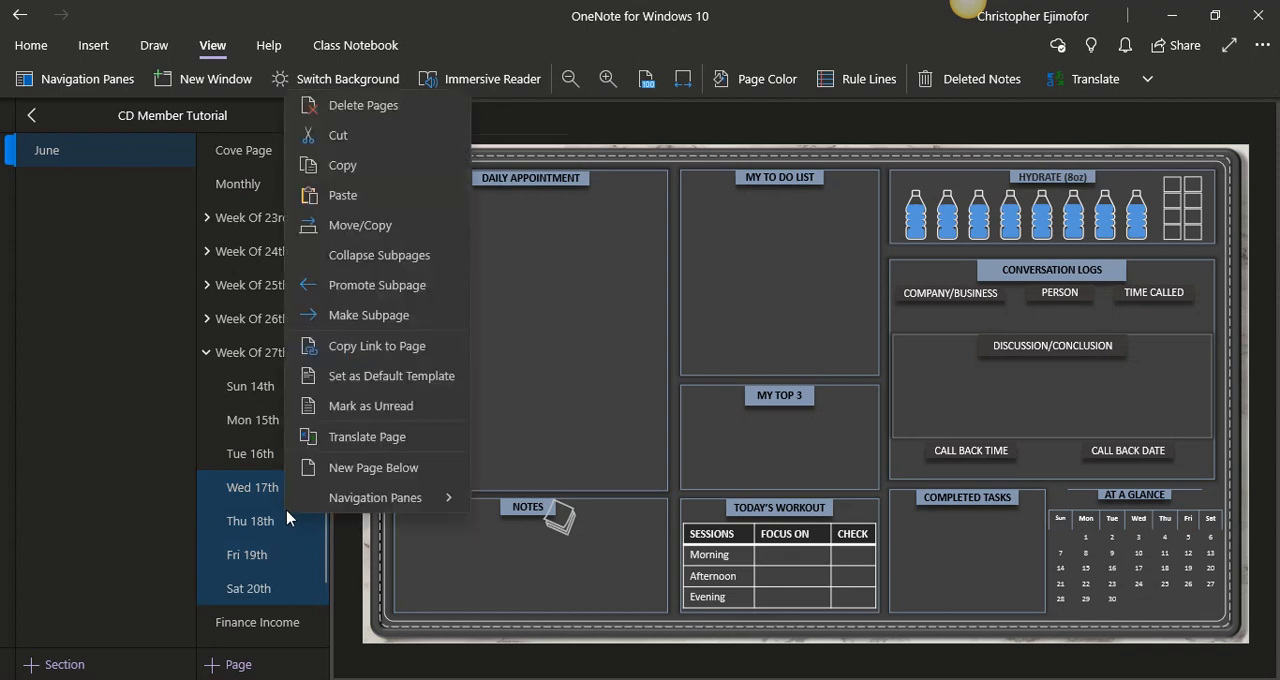
{"action": "left_click", "coordinate": [352, 102]}
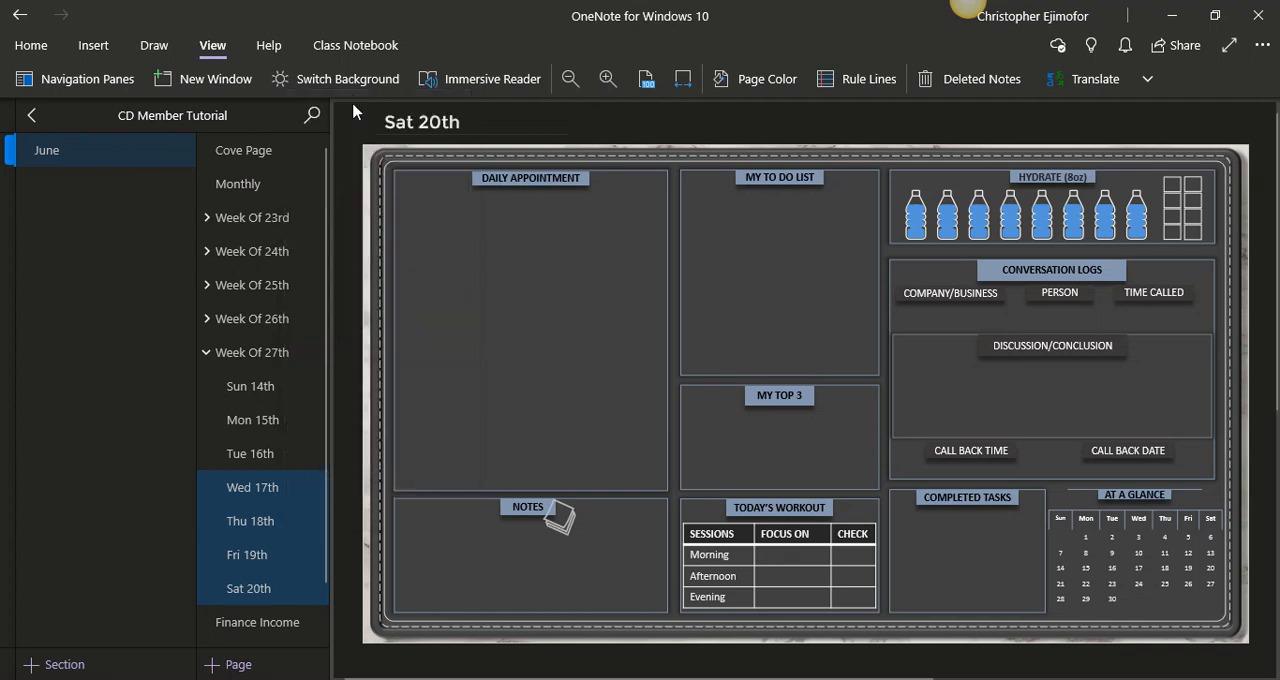
- Fit the Sun 14th page under Week Of 27th to the page width and retitle it "Sun 28th"
{"action": "left_click", "coordinate": [275, 367]}
{"action": "left_click", "coordinate": [276, 389]}
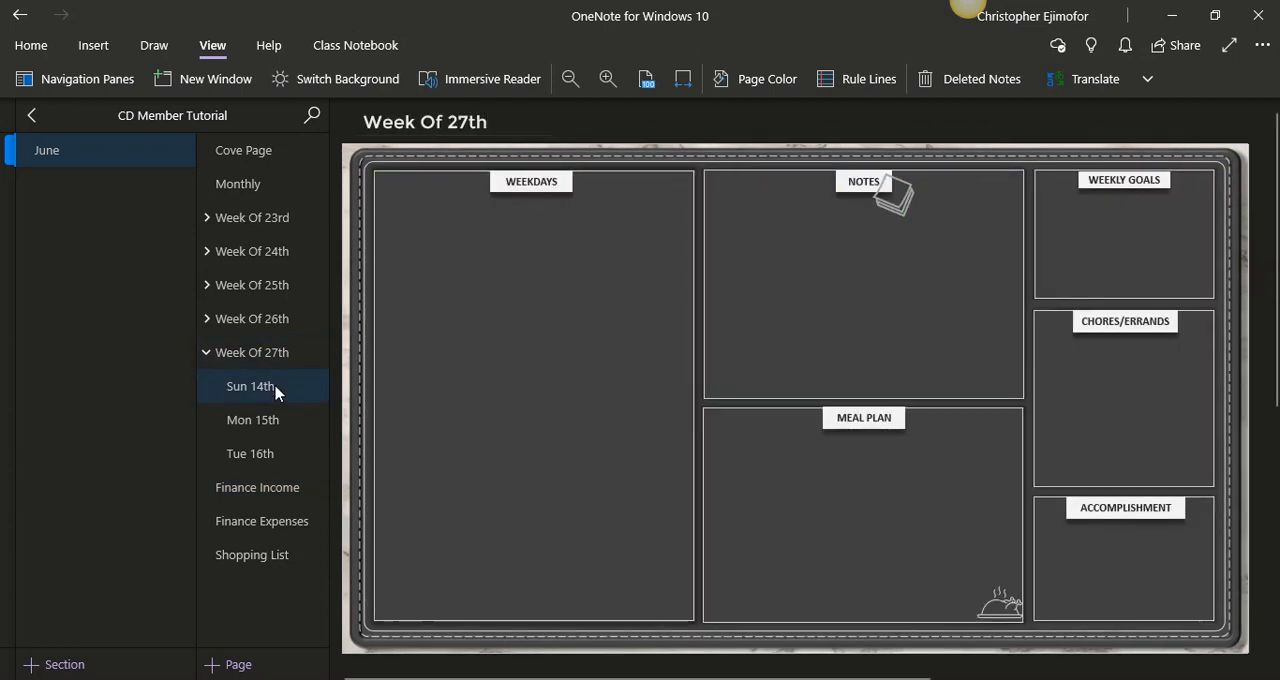
{"action": "left_click", "coordinate": [683, 80]}
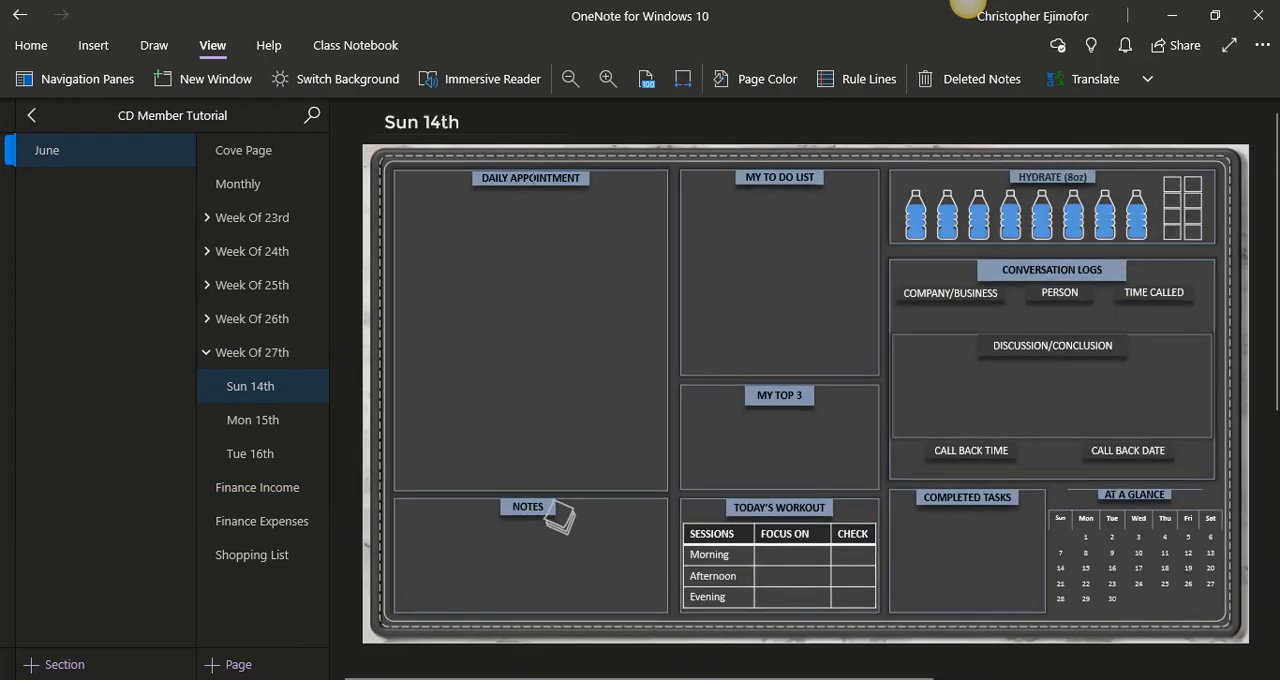
{"action": "left_click", "coordinate": [425, 122]}
{"action": "type", "text": "28"}
- Fit the Mon 15th page under Week Of 27th to the page width and retitle it "Mon 29th"
{"action": "left_click", "coordinate": [260, 429]}
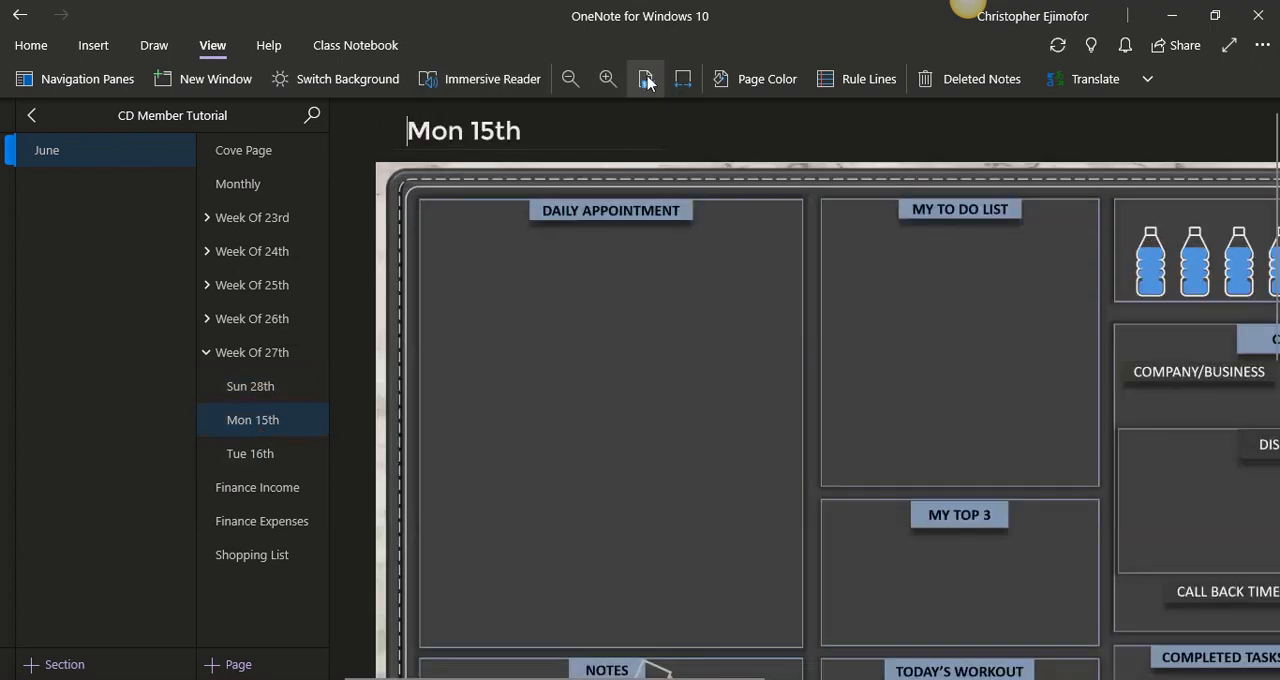
{"action": "left_click", "coordinate": [684, 79]}
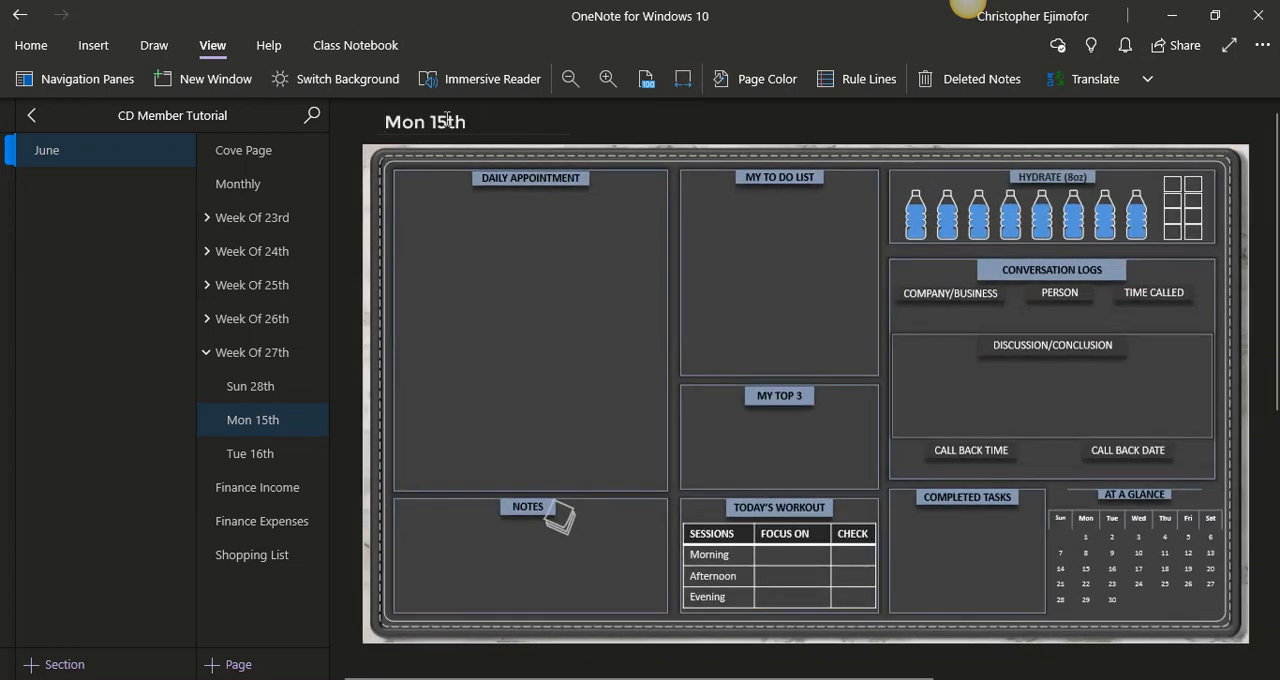
{"action": "type", "text": "29"}
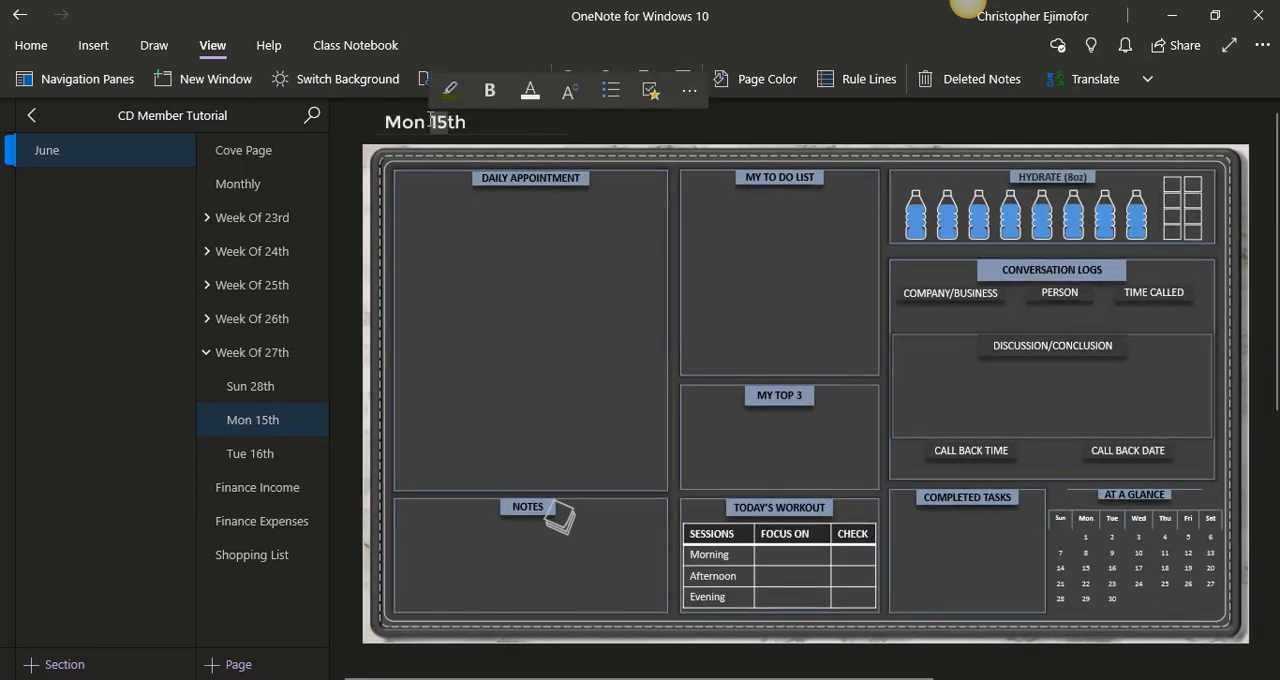
- Fit the Tue 16th page under Week Of 27th to the page width, retitle it "Tue 30th", and collapse the week group
{"action": "left_click", "coordinate": [277, 451]}
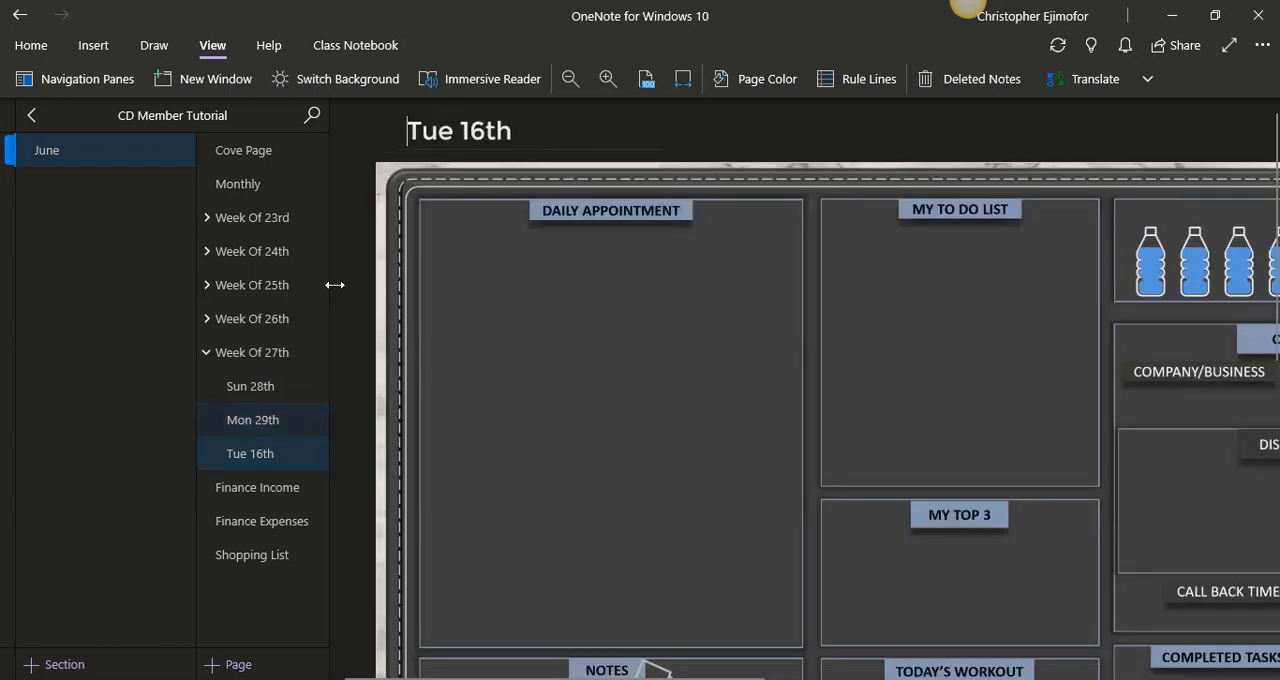
{"action": "left_click", "coordinate": [684, 84]}
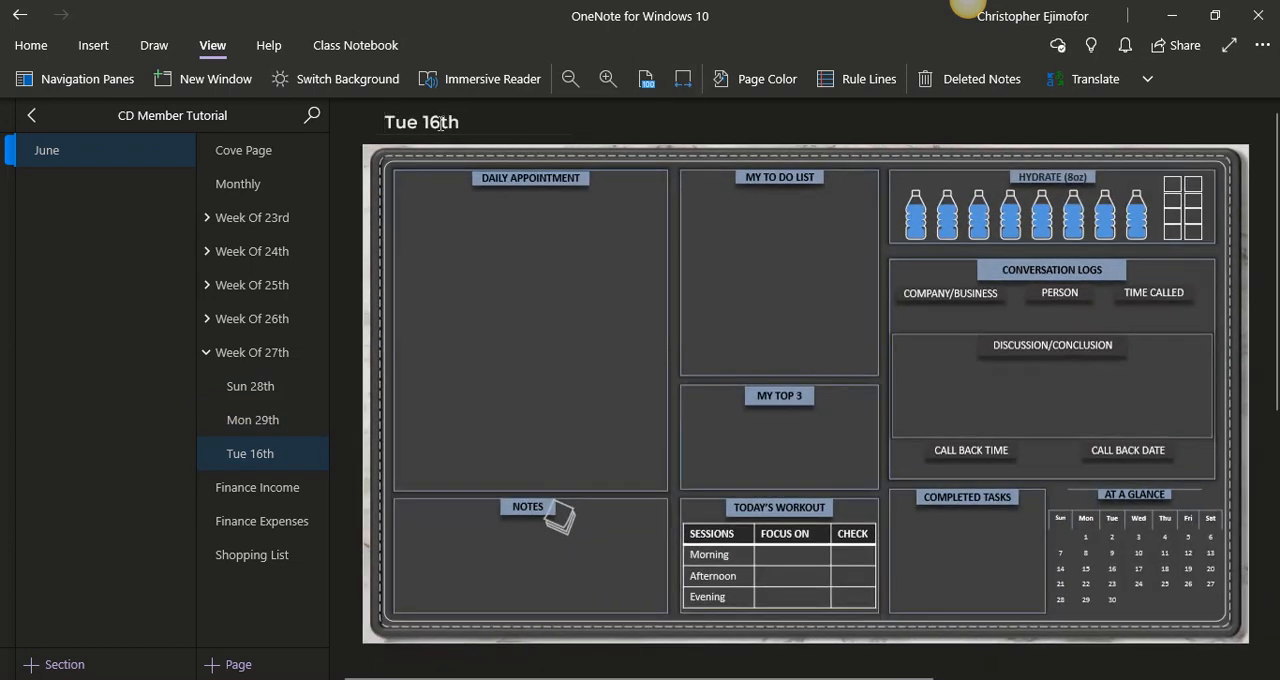
{"action": "left_click", "coordinate": [440, 122]}
{"action": "key", "text": "BackSpace"}
{"action": "key", "text": "BackSpace"}
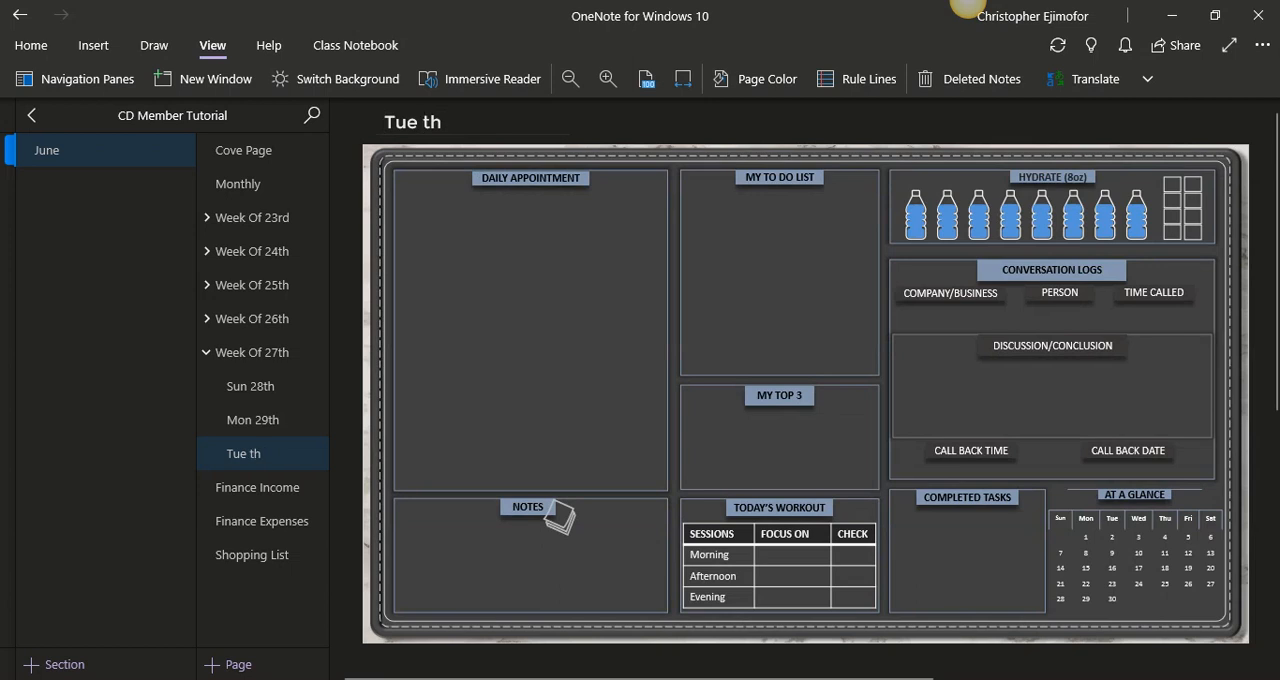
{"action": "type", "text": "30"}
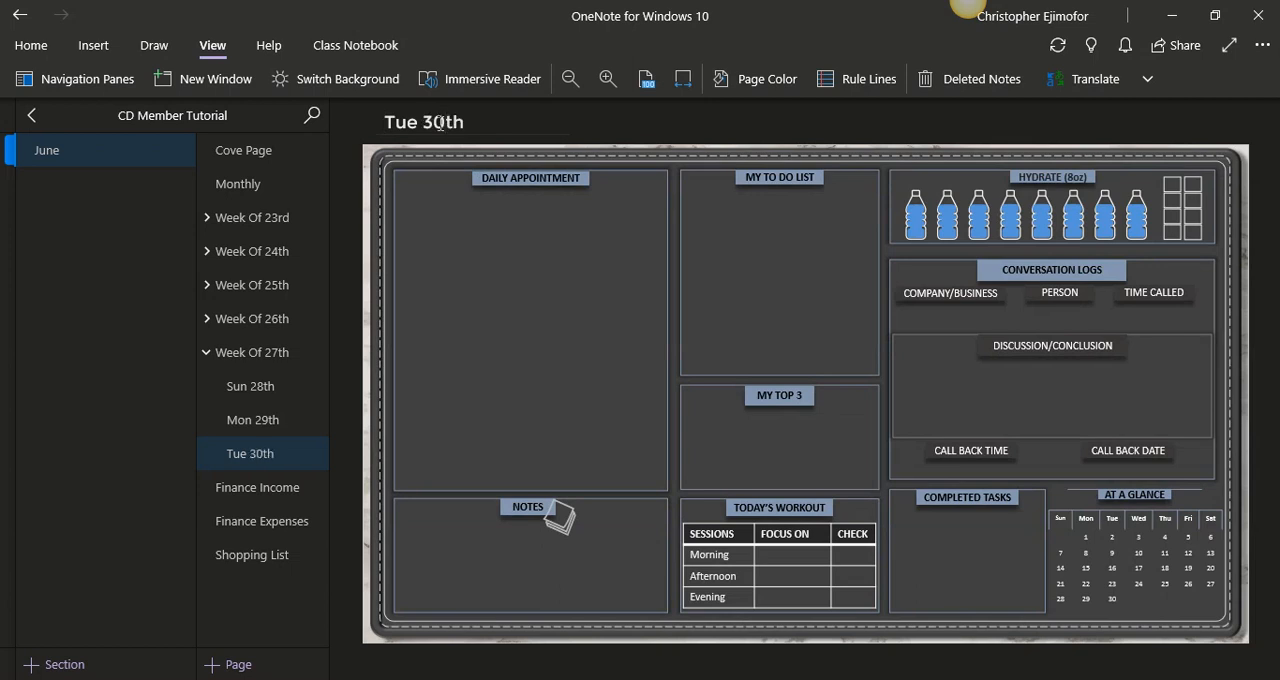
{"action": "left_click", "coordinate": [206, 358]}
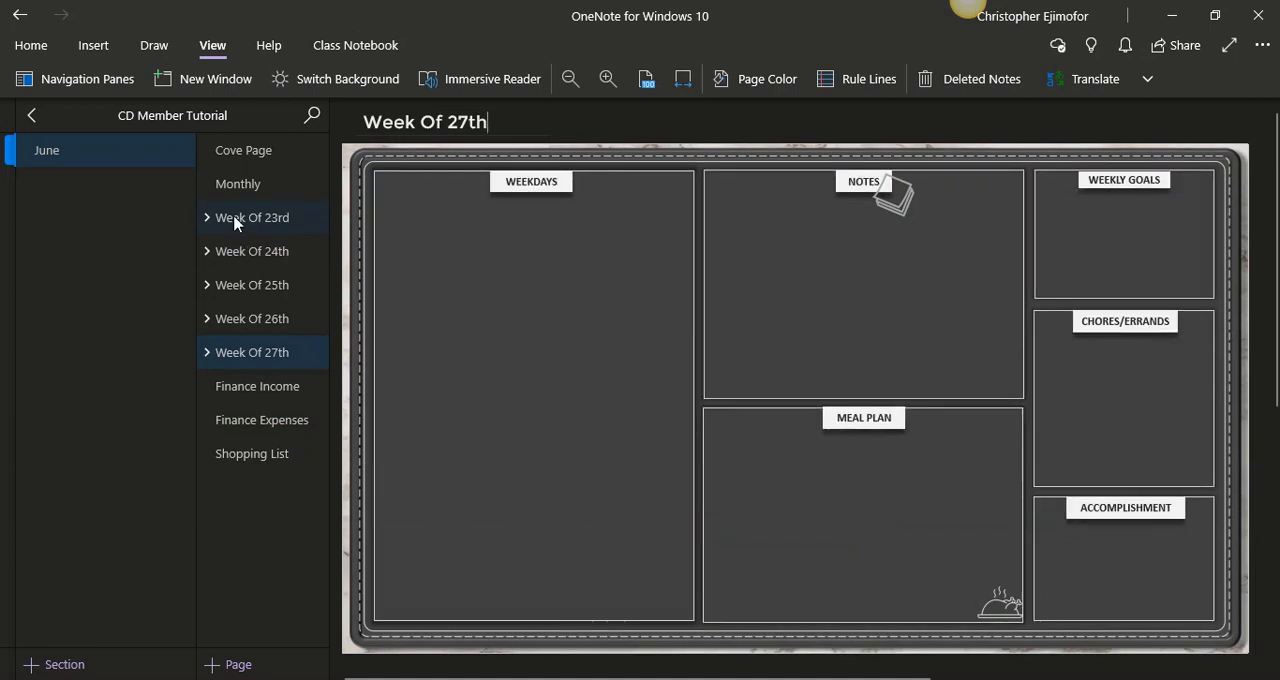
- Review the June cover, Monthly and Week Of 23rd pages, including the daily pages from Mon 1st to Sat 6th
{"action": "left_click", "coordinate": [220, 151]}
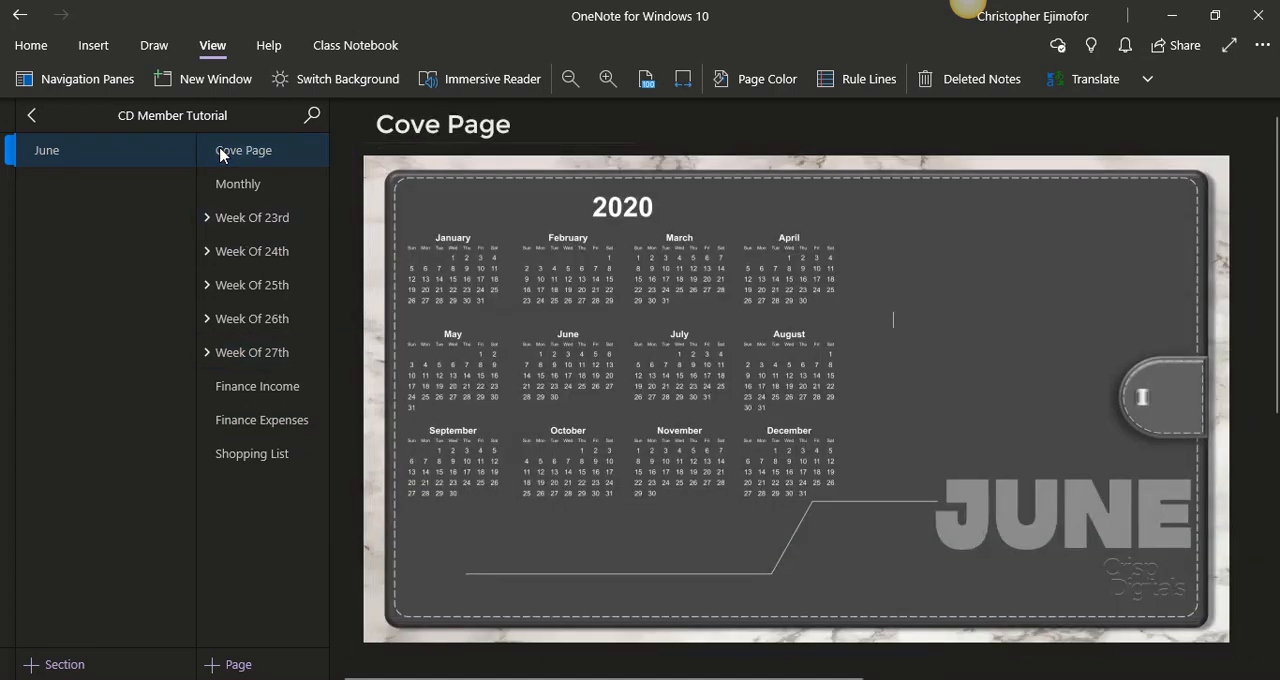
{"action": "left_click", "coordinate": [224, 182]}
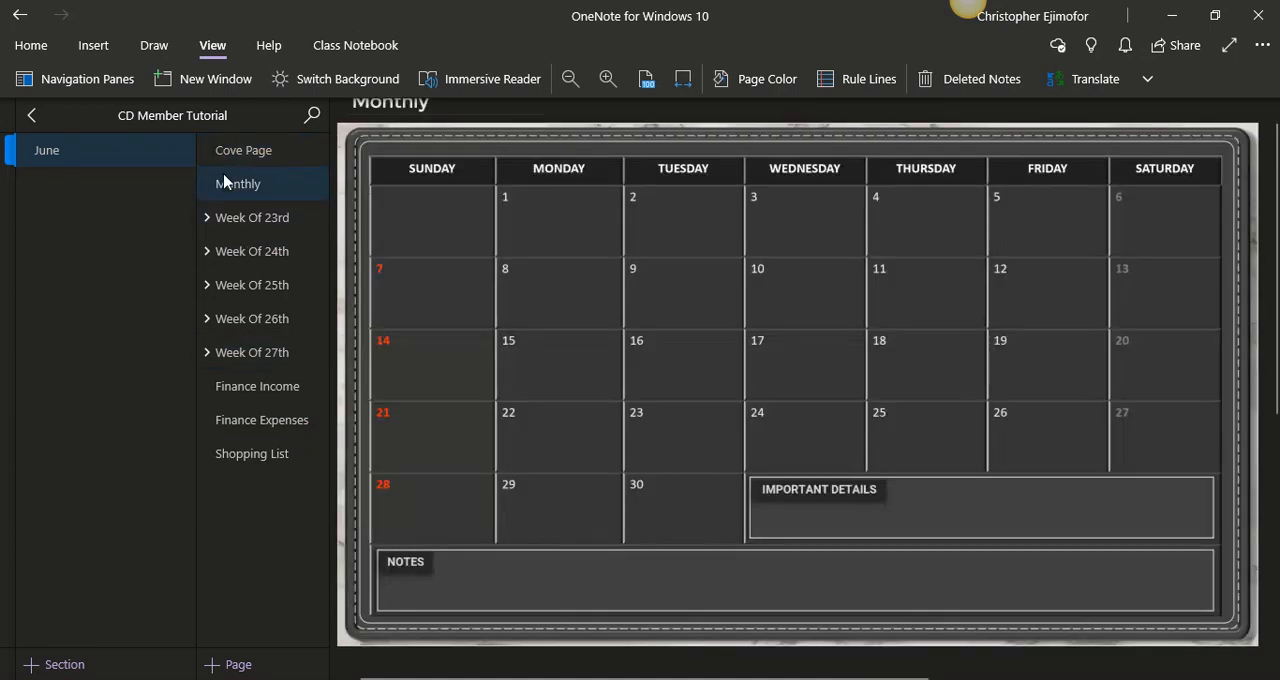
{"action": "left_click", "coordinate": [224, 220]}
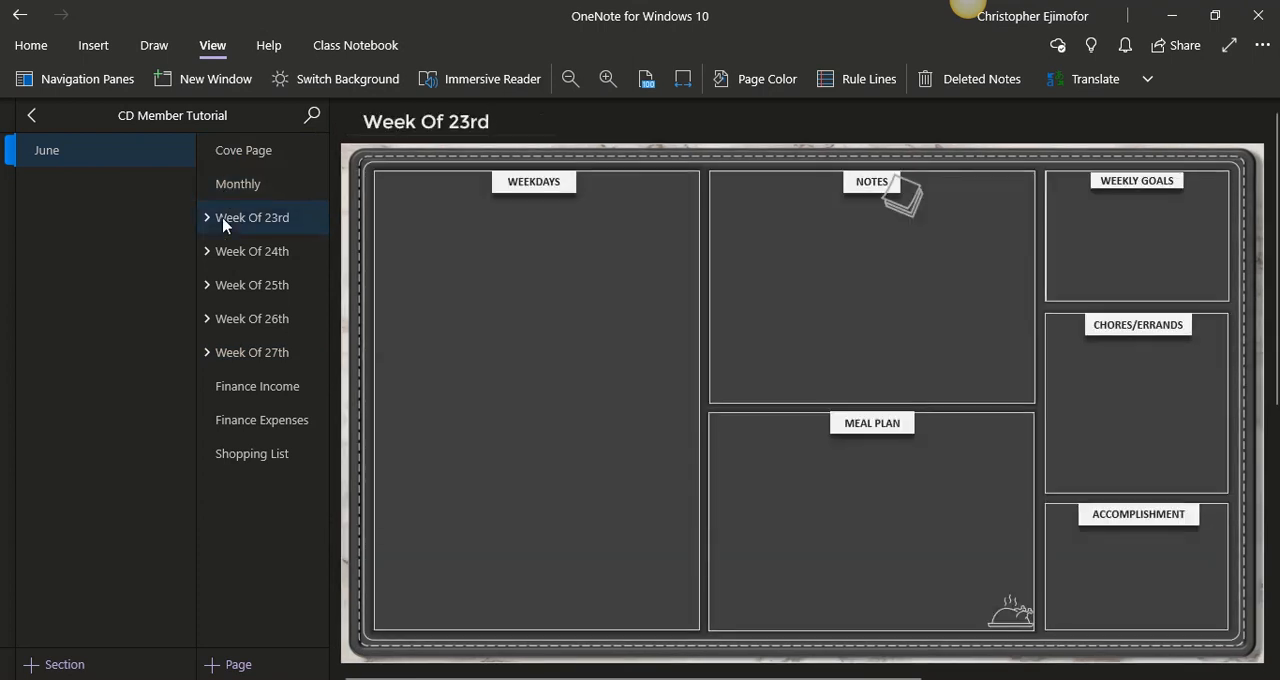
{"action": "left_click", "coordinate": [207, 218]}
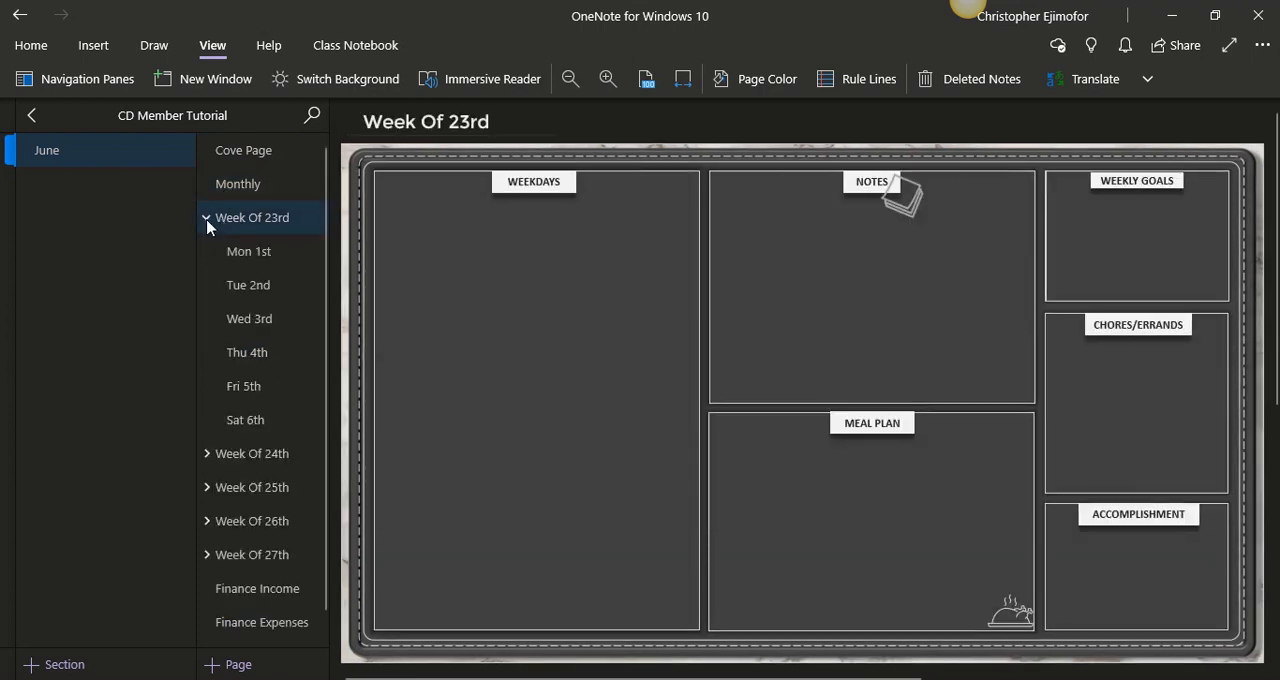
{"action": "left_click", "coordinate": [221, 251]}
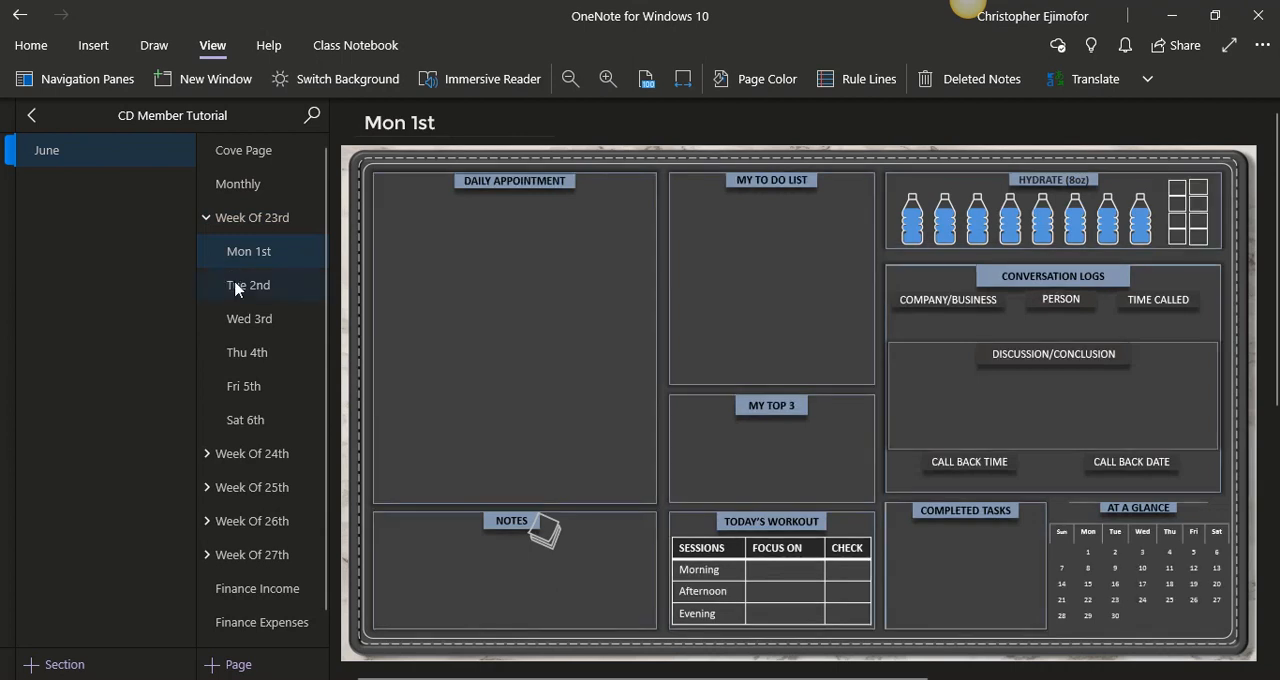
{"action": "left_click", "coordinate": [236, 287]}
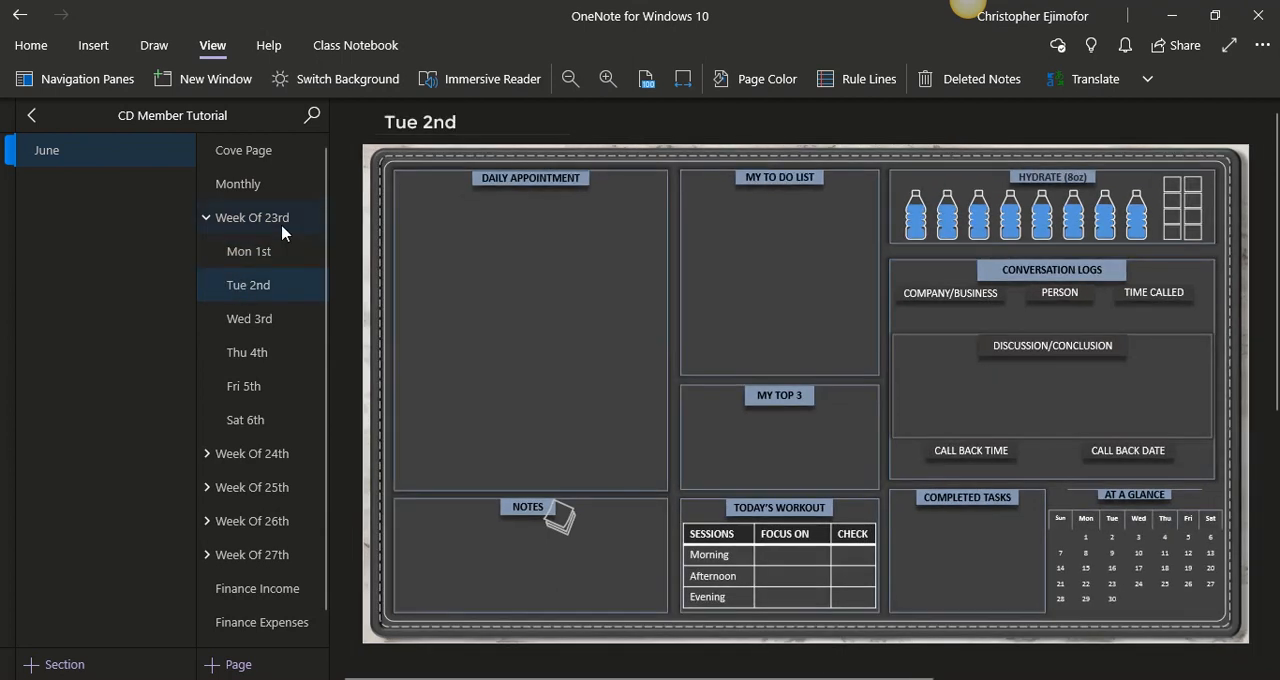
{"action": "left_click", "coordinate": [279, 322]}
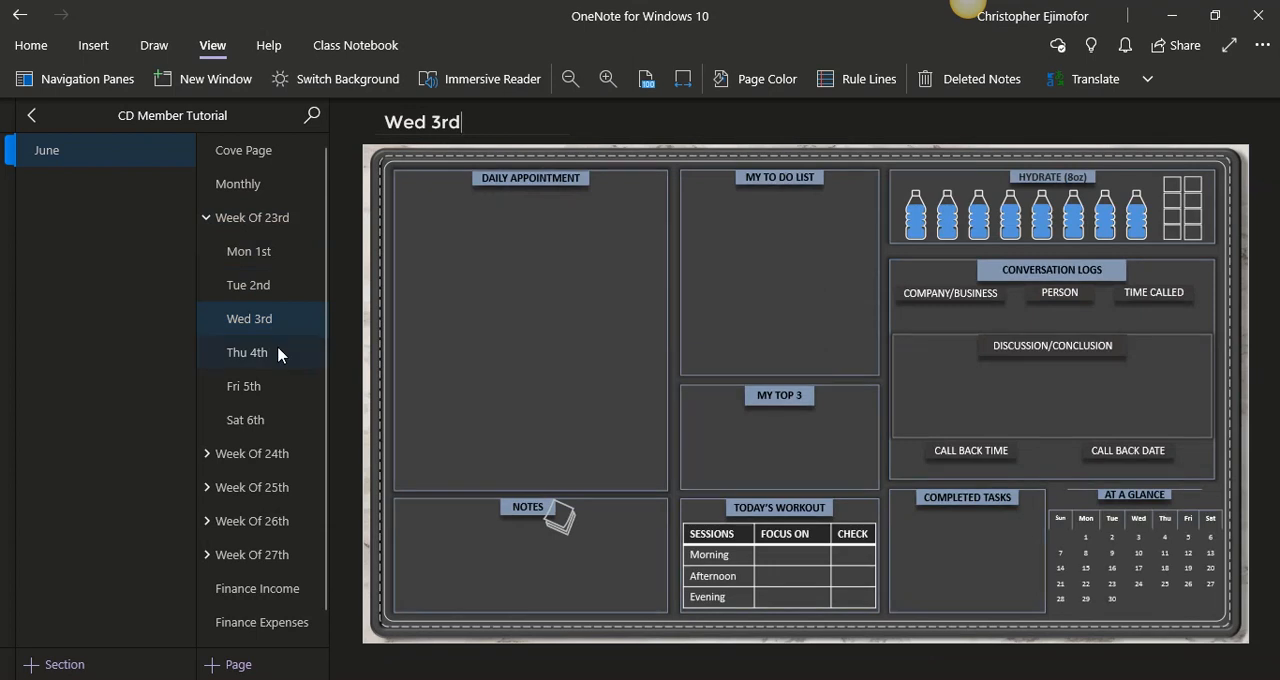
{"action": "left_click", "coordinate": [279, 354]}
{"action": "left_click", "coordinate": [276, 380]}
{"action": "left_click", "coordinate": [278, 421]}
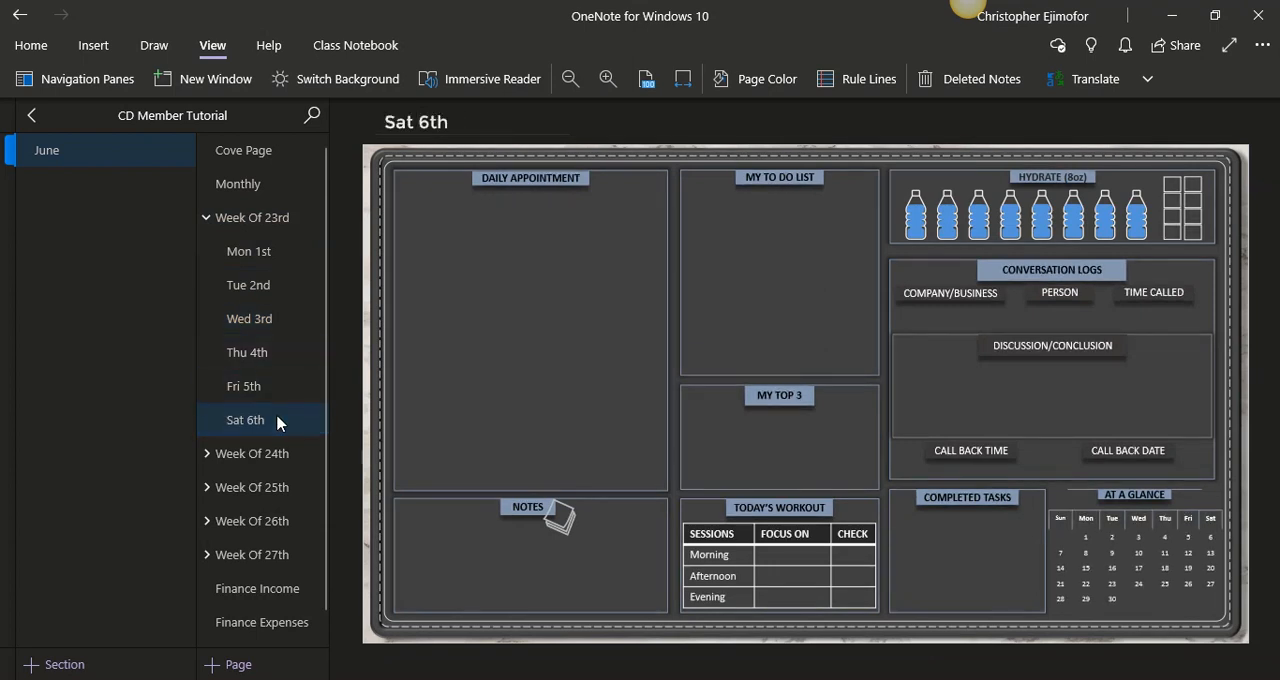
{"action": "left_click", "coordinate": [210, 229]}
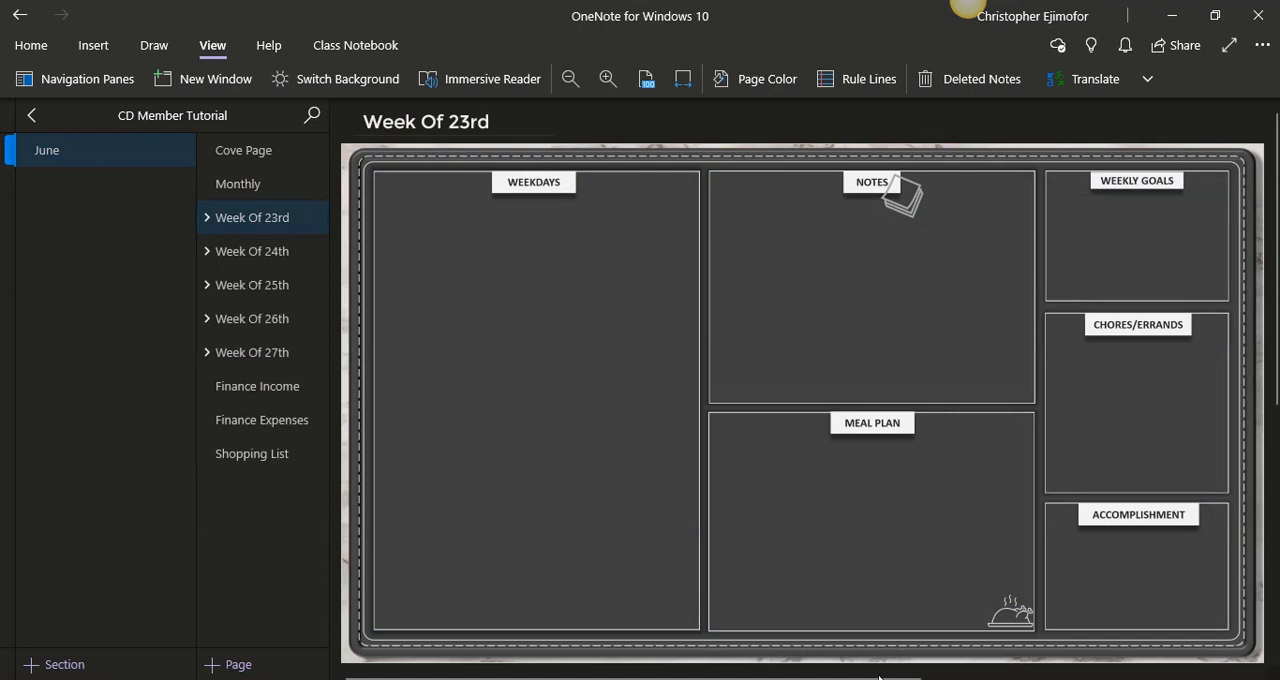
- Switch to the Presentation3 PowerPoint file and examine the 2020 calendar, especially the week numbers of the June block
{"action": "mouse_move", "coordinate": [884, 678]}
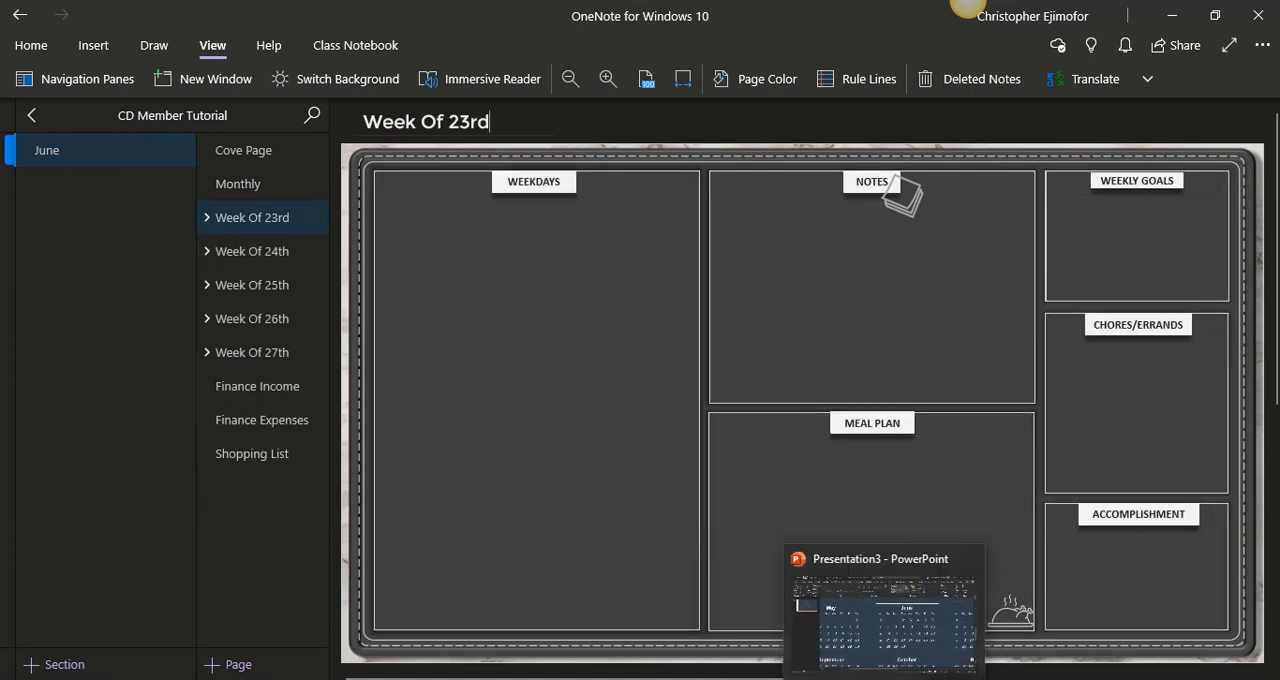
{"action": "left_click", "coordinate": [884, 678]}
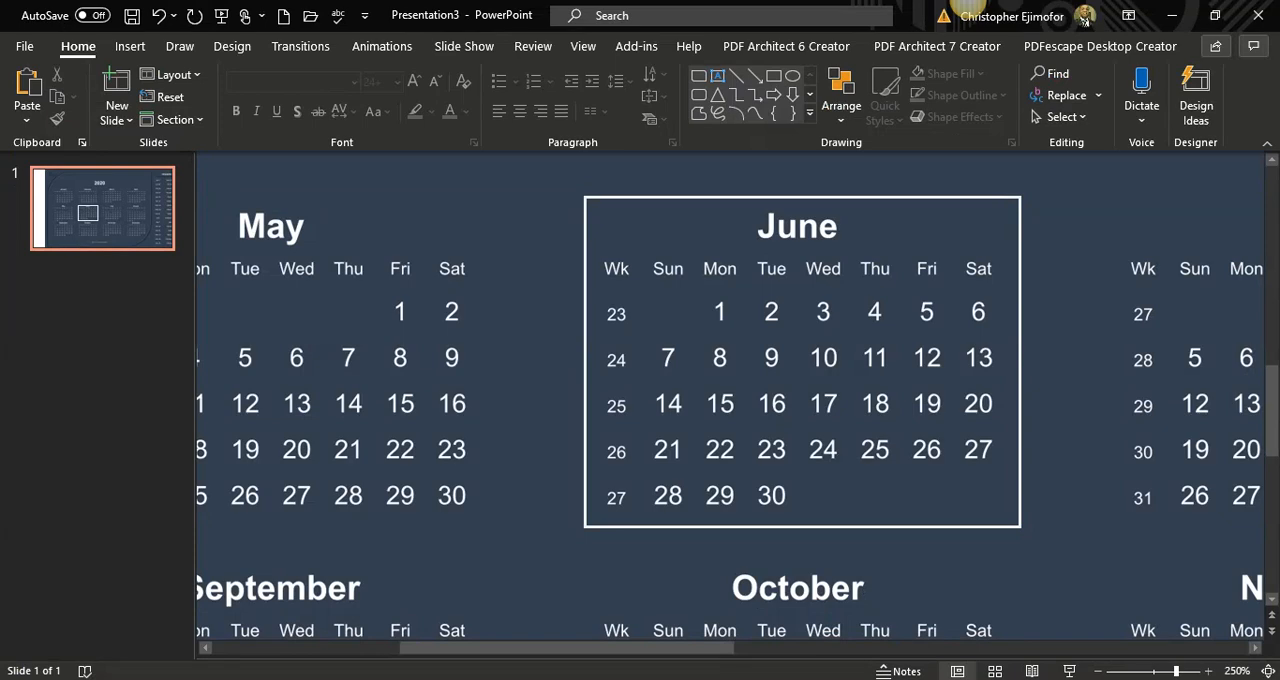
{"action": "left_click", "coordinate": [1157, 671]}
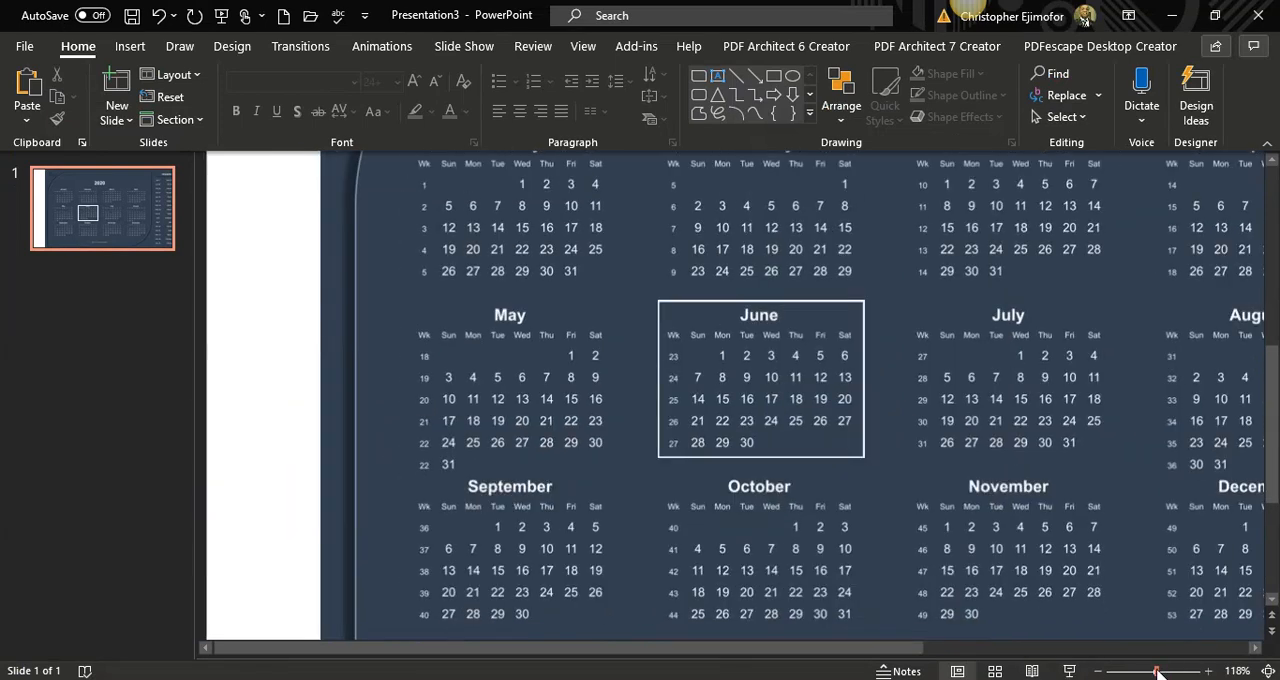
{"action": "left_click_drag", "start_coordinate": [1157, 671], "coordinate": [1149, 672]}
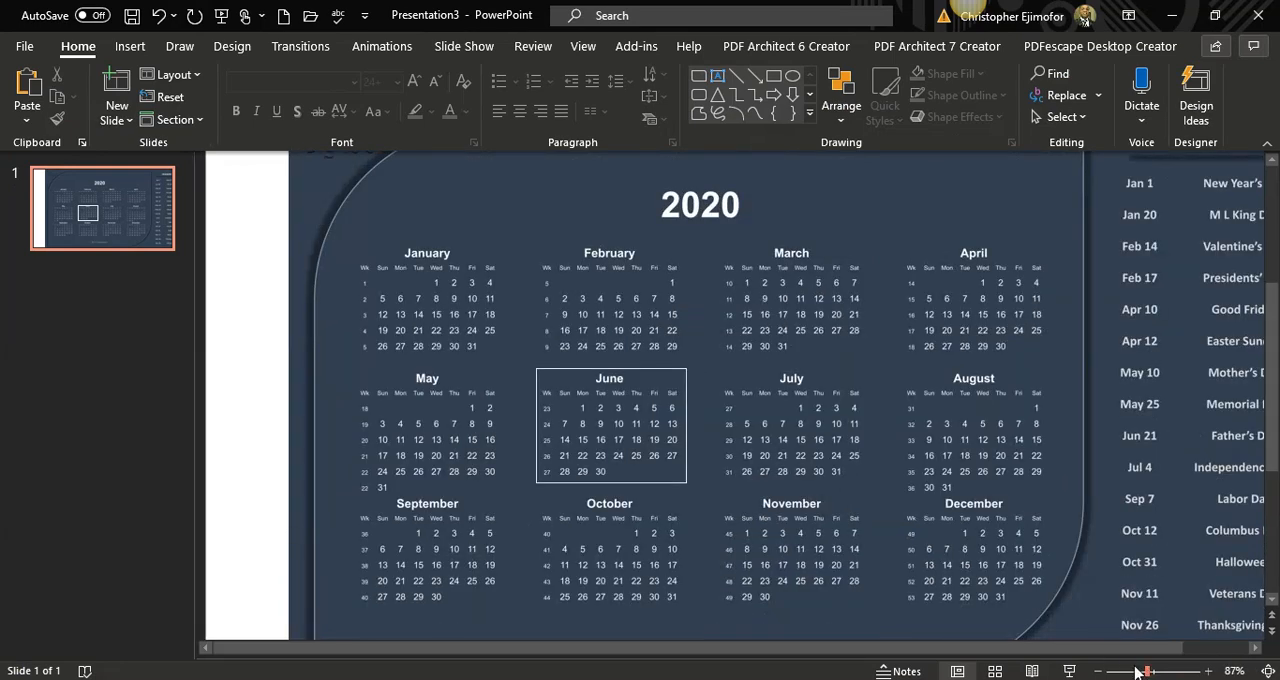
{"action": "left_click", "coordinate": [1137, 672]}
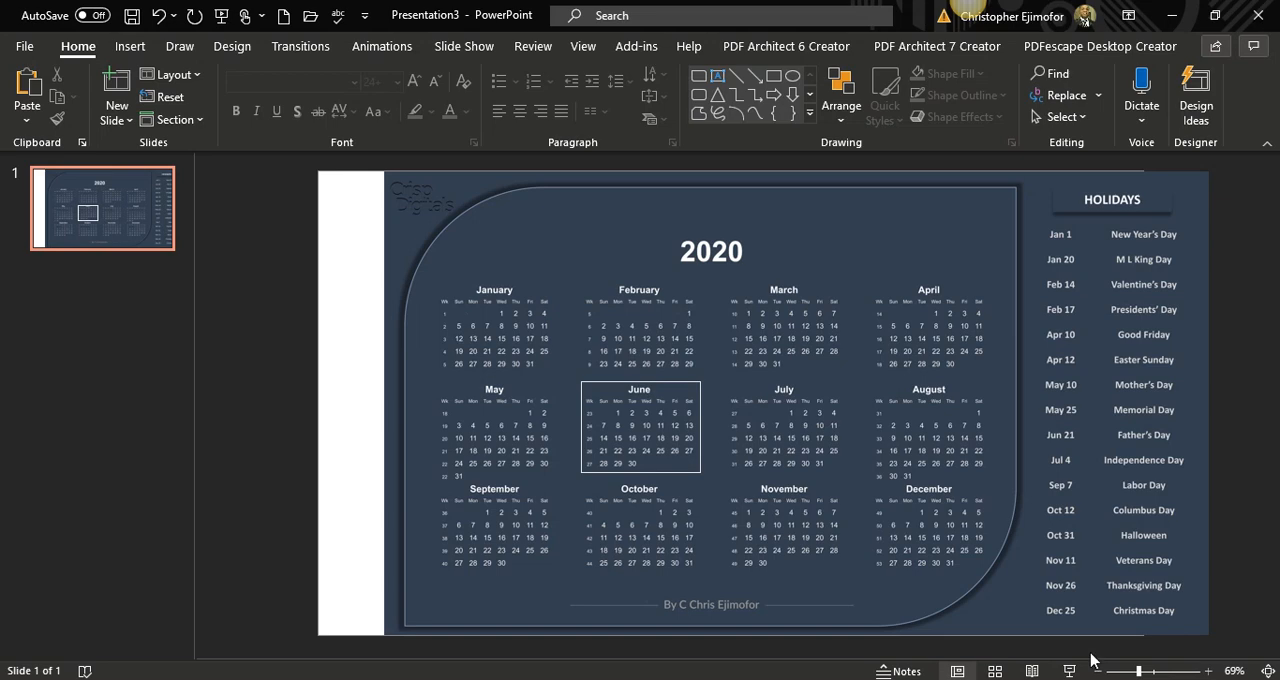
{"action": "left_click", "coordinate": [1151, 672]}
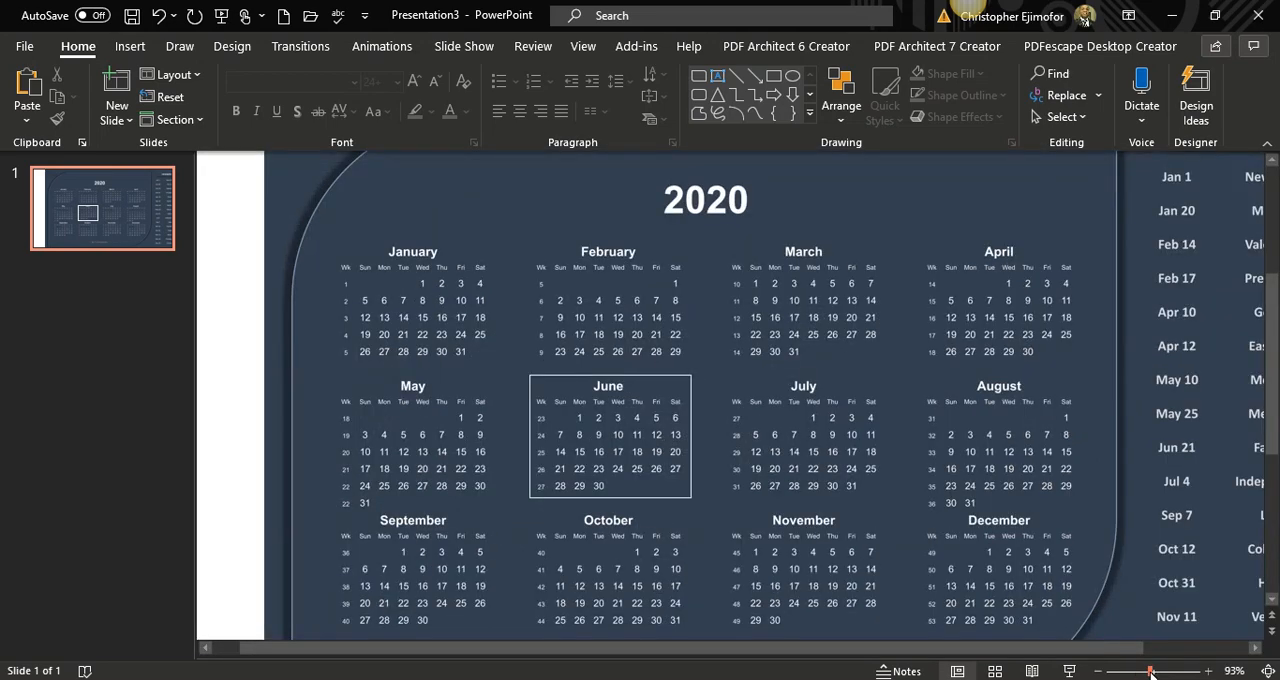
{"action": "left_click", "coordinate": [1170, 673]}
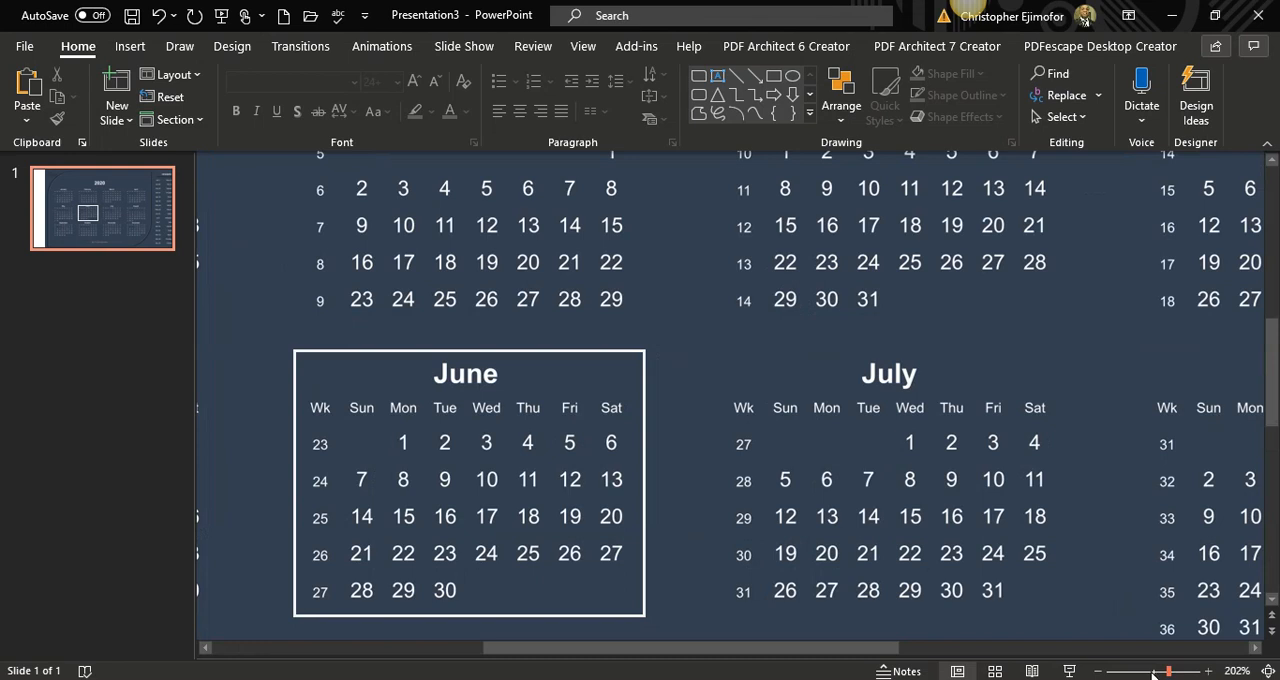
{"action": "left_click", "coordinate": [1153, 673]}
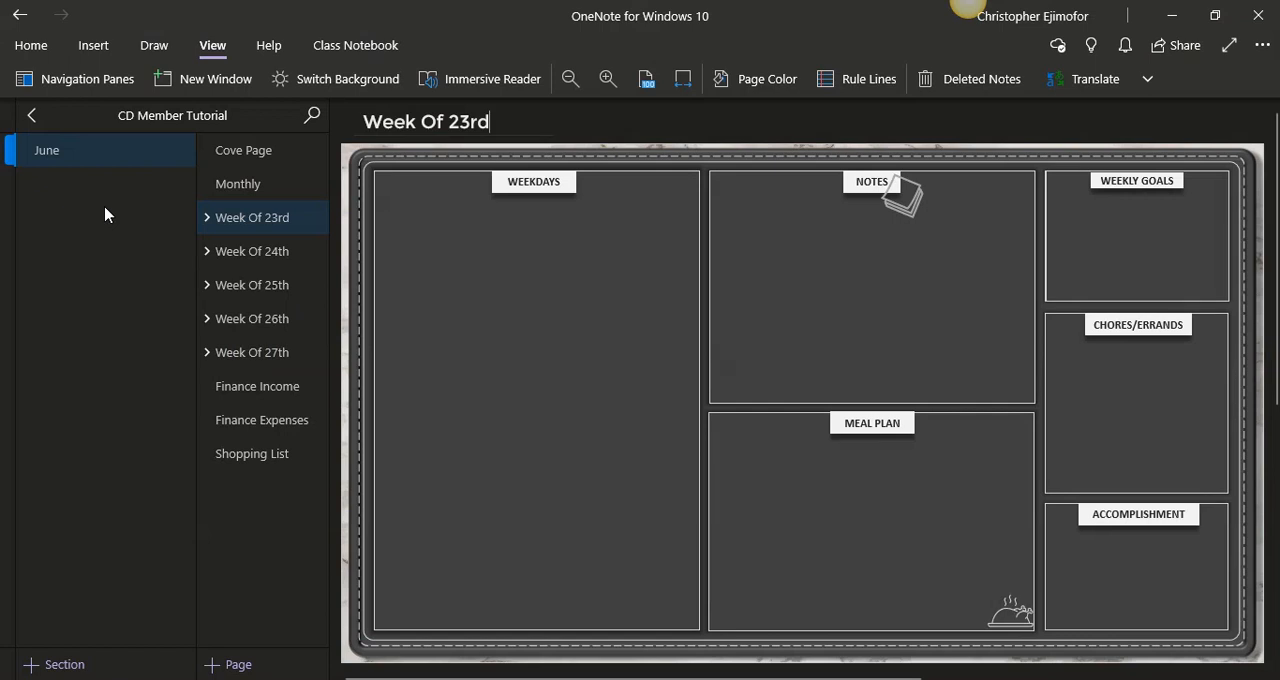
- Examine the filled-in May example in the Crisp Digitals Planner V. 1 notebook: Week 18 and its Fri 1st and Sat 2nd pages
{"action": "left_click", "coordinate": [31, 115]}
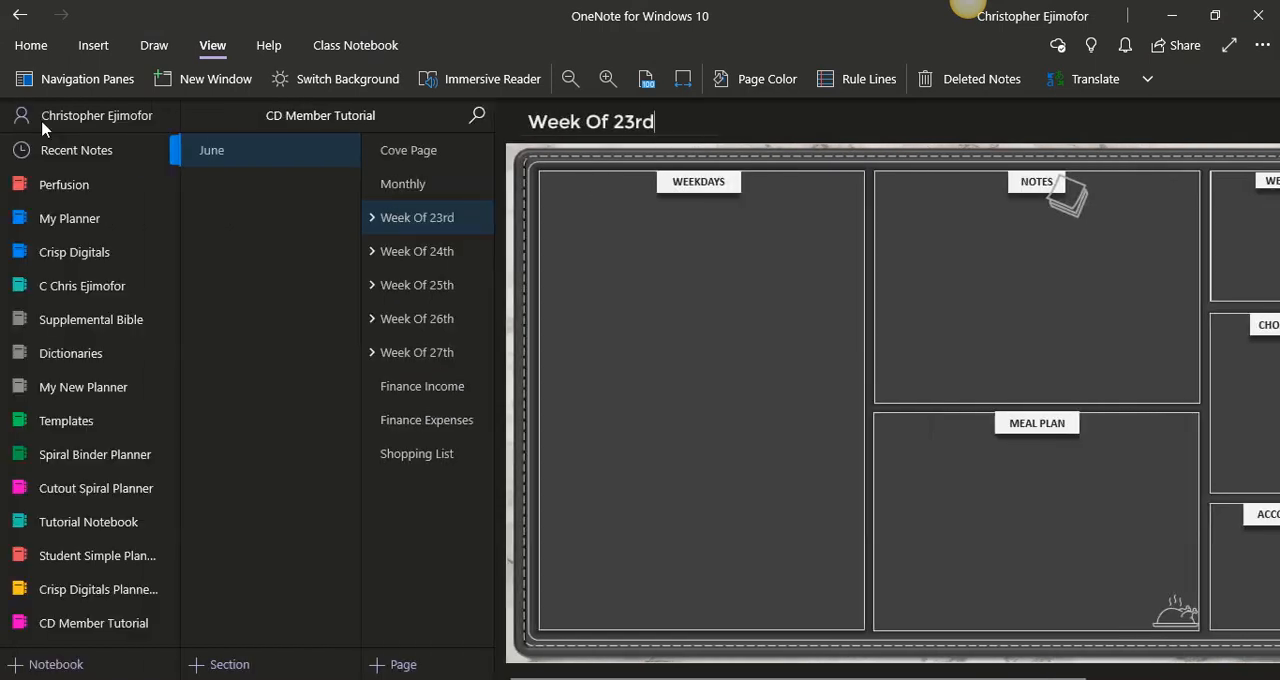
{"action": "left_click", "coordinate": [98, 589]}
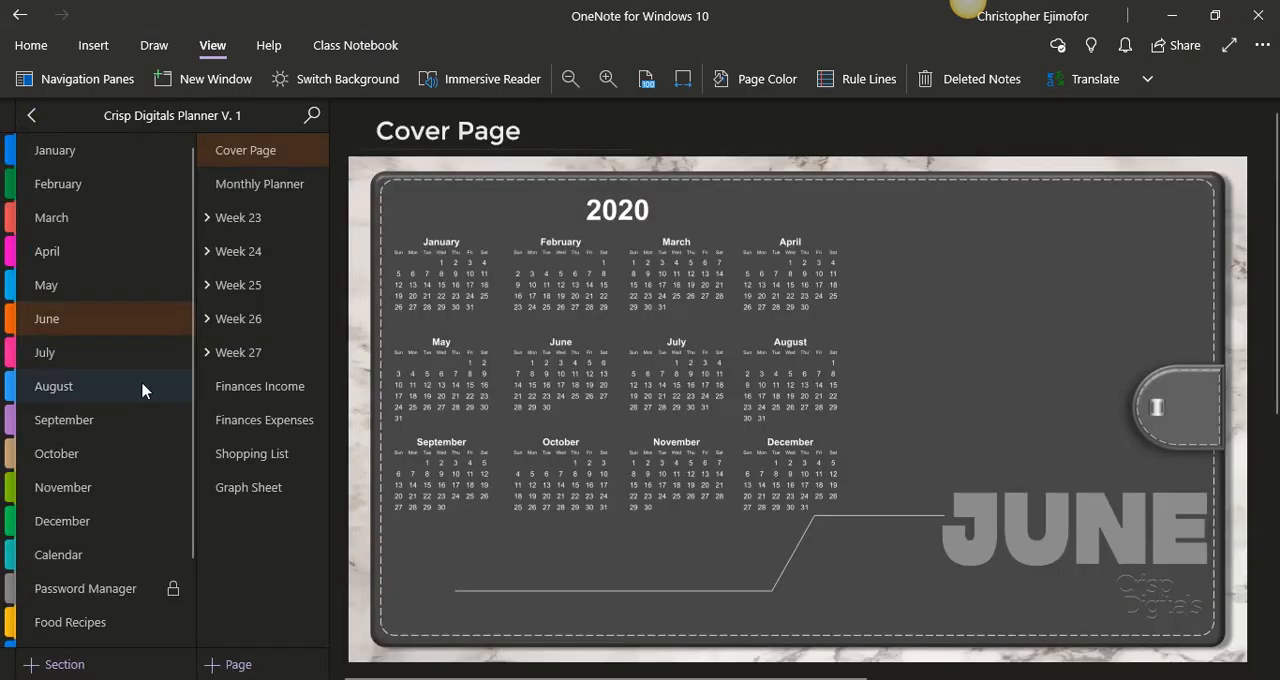
{"action": "left_click", "coordinate": [95, 293]}
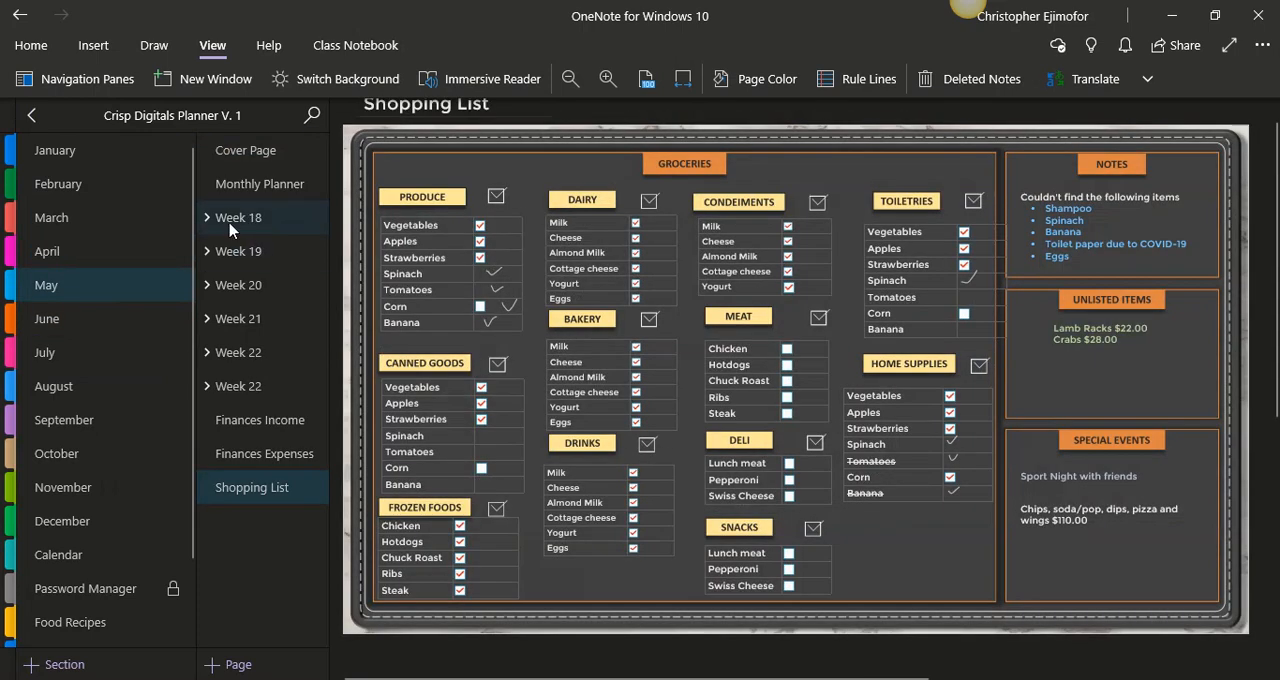
{"action": "left_click", "coordinate": [238, 222]}
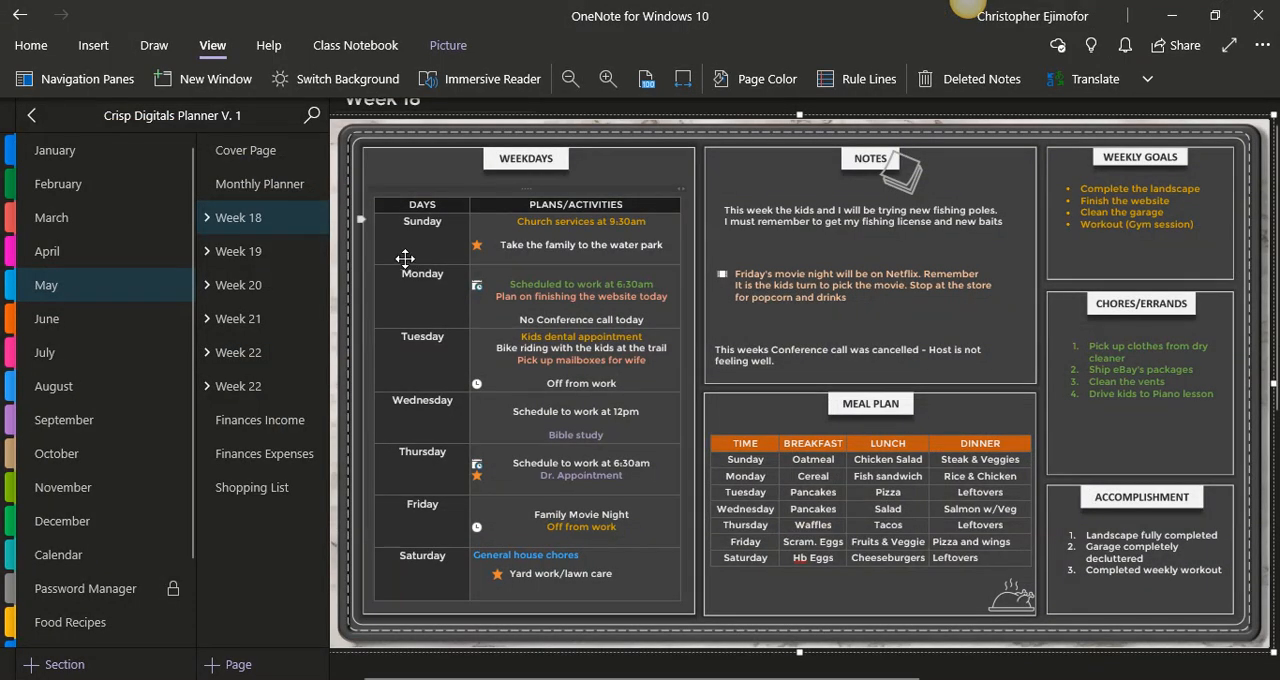
{"action": "left_click", "coordinate": [207, 217]}
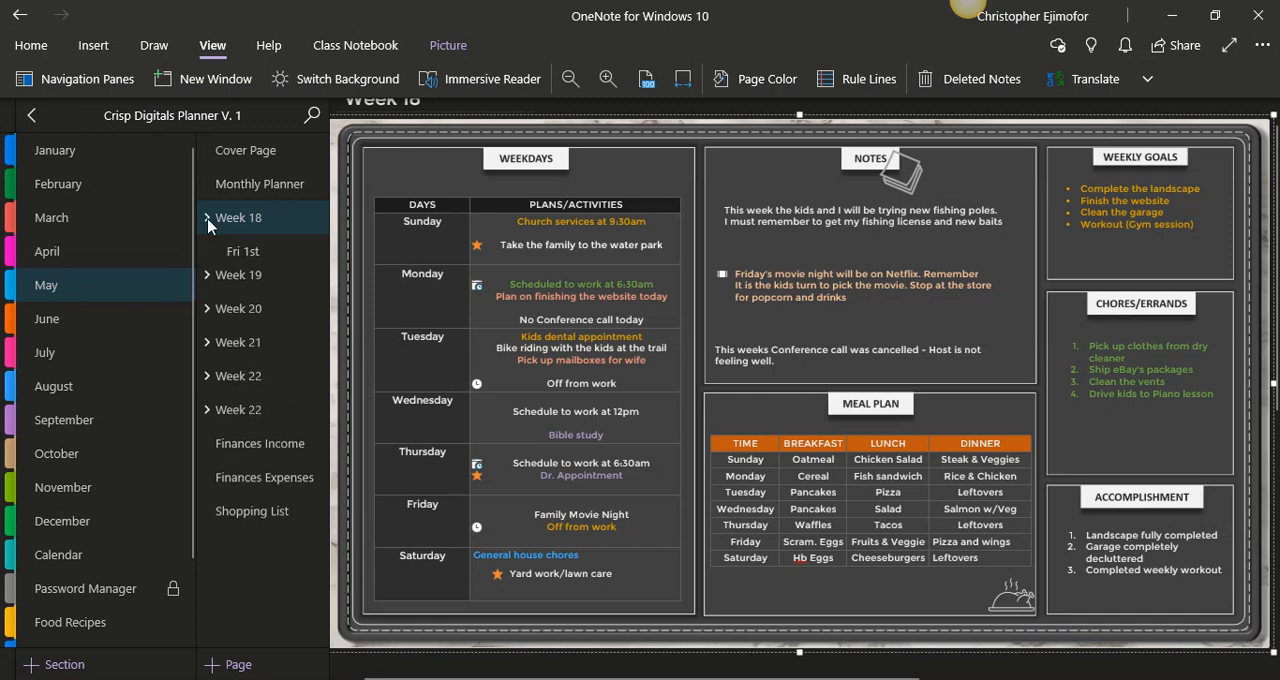
{"action": "left_click", "coordinate": [221, 261]}
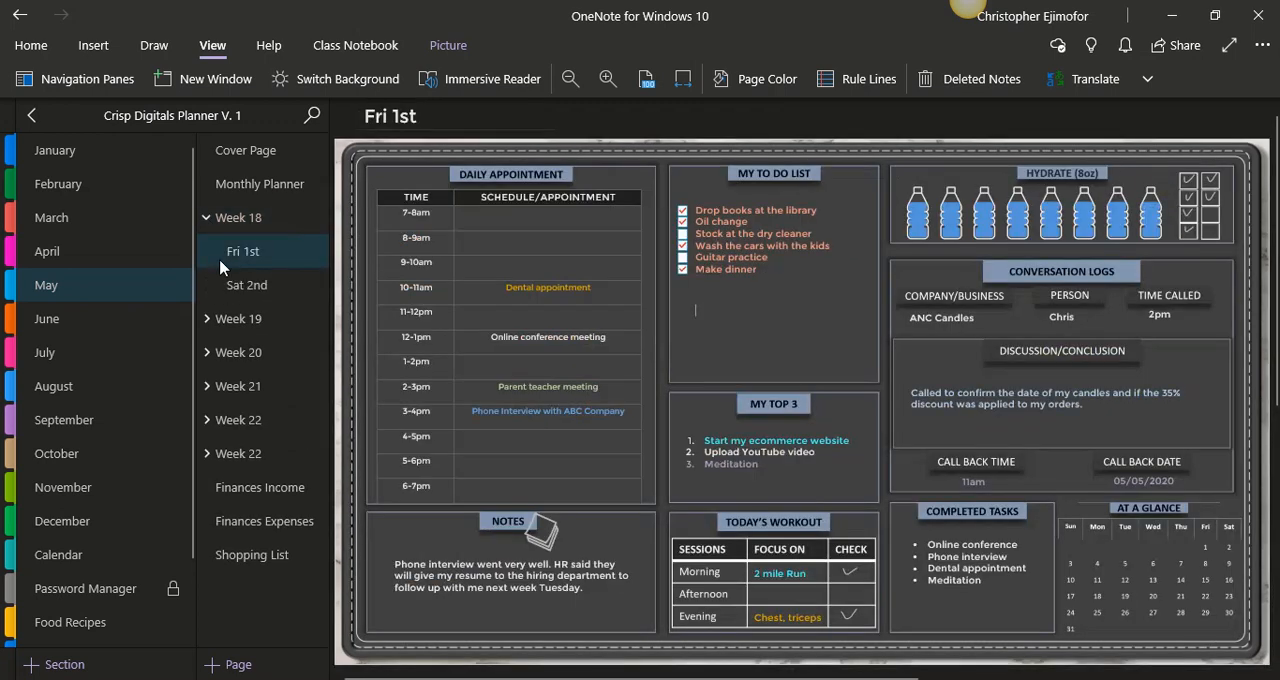
{"action": "left_click", "coordinate": [233, 289]}
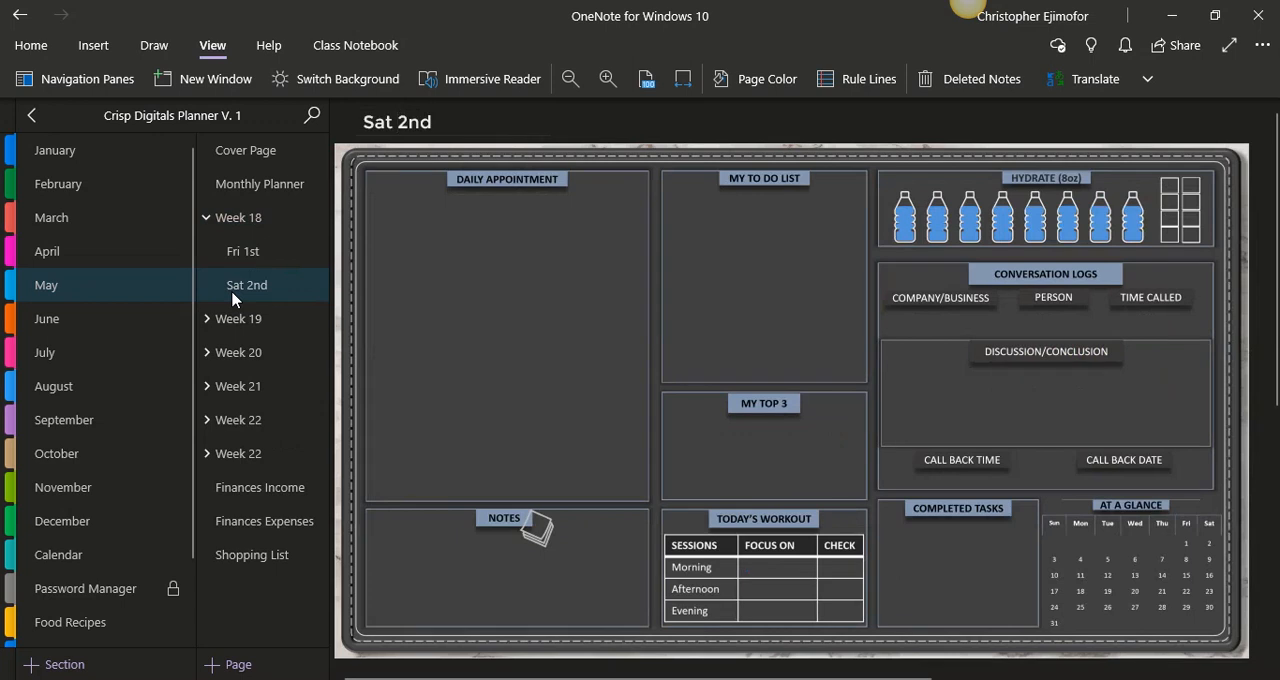
{"action": "left_click", "coordinate": [227, 262]}
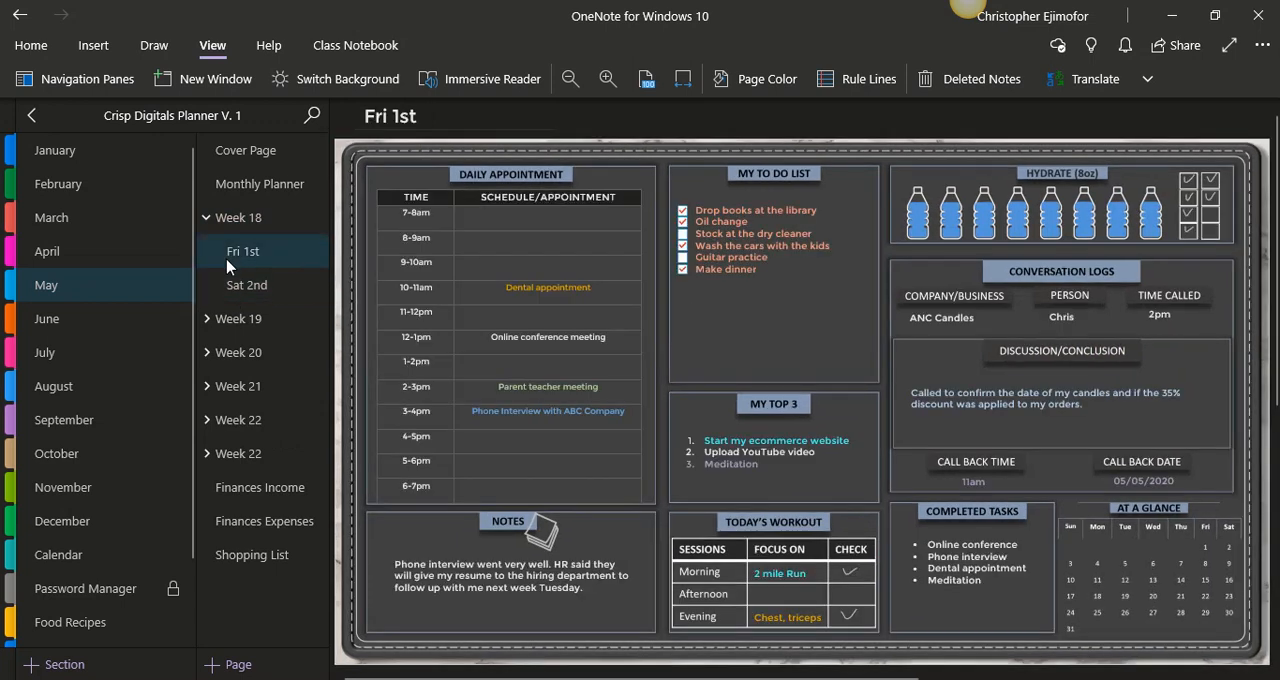
- Return to the CD Member Tutorial notebook and add a new section named "Password Manager"
{"action": "left_click", "coordinate": [33, 116]}
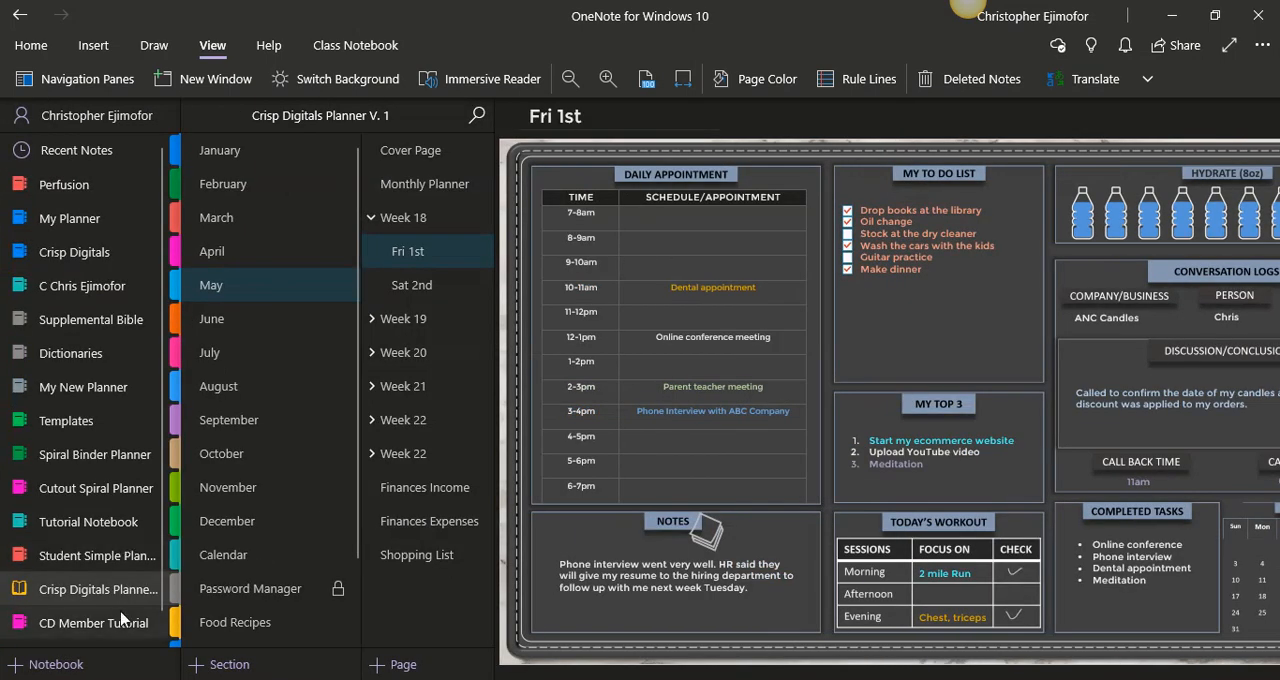
{"action": "left_click", "coordinate": [121, 621]}
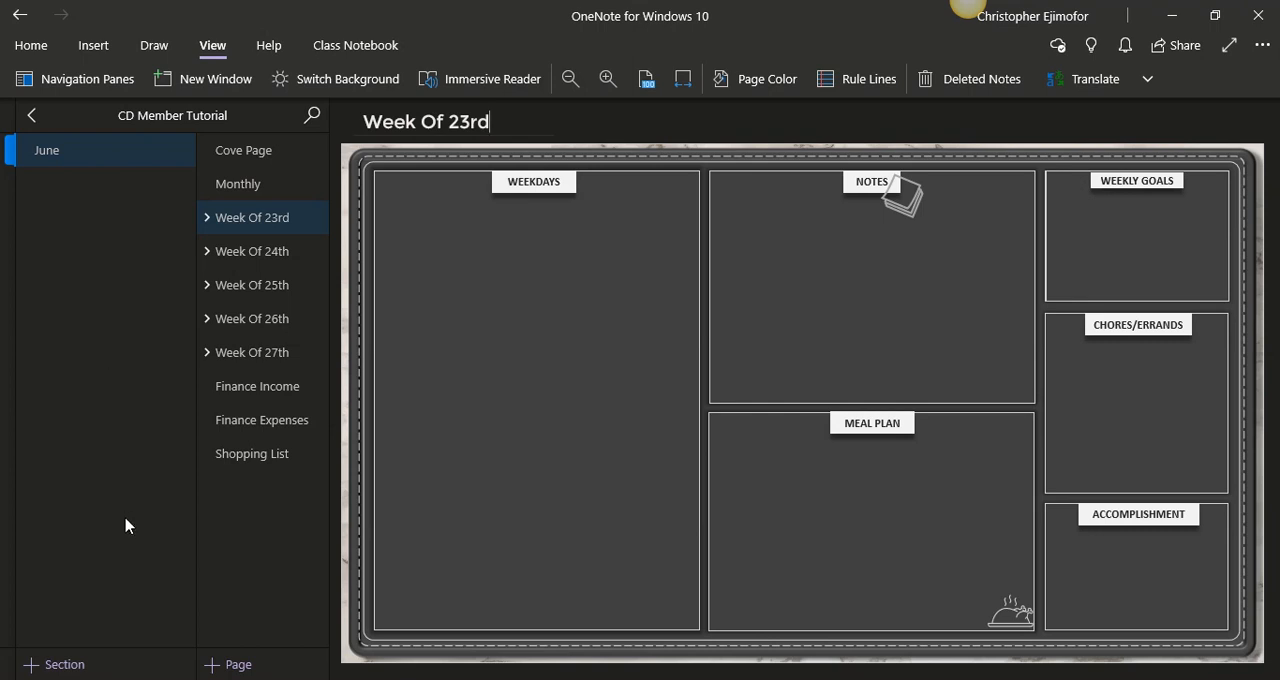
{"action": "left_click", "coordinate": [71, 664]}
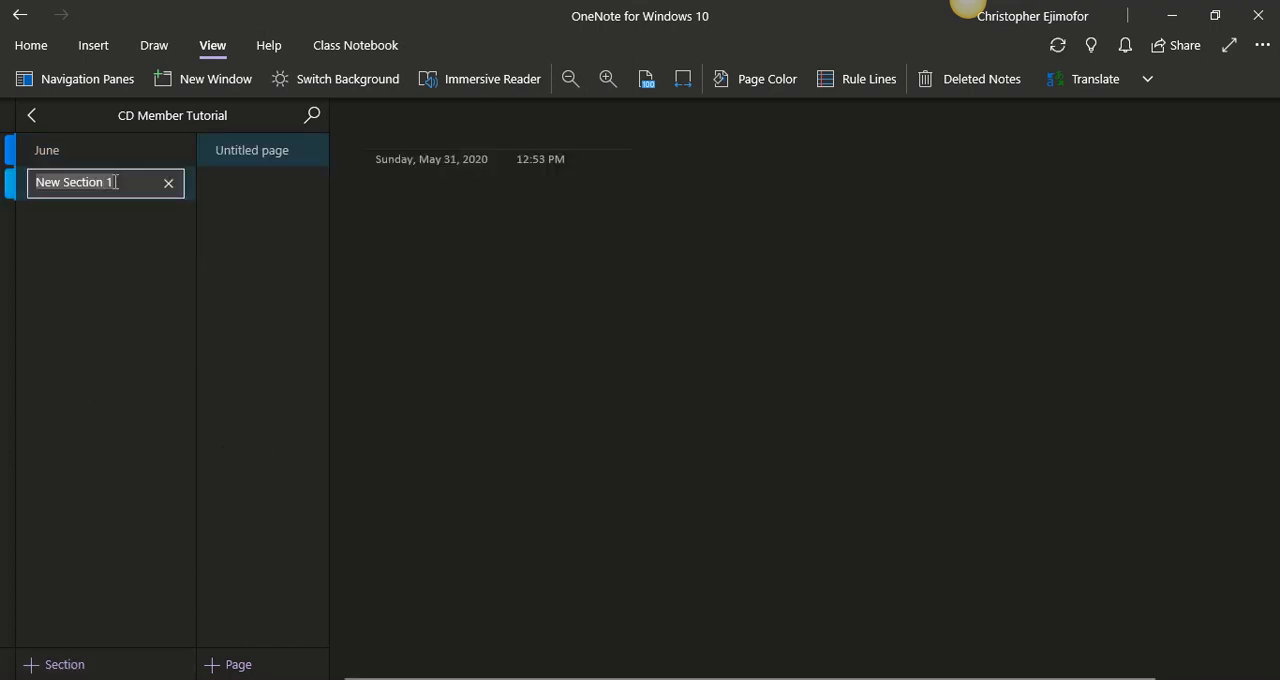
{"action": "type", "text": "Password N"}
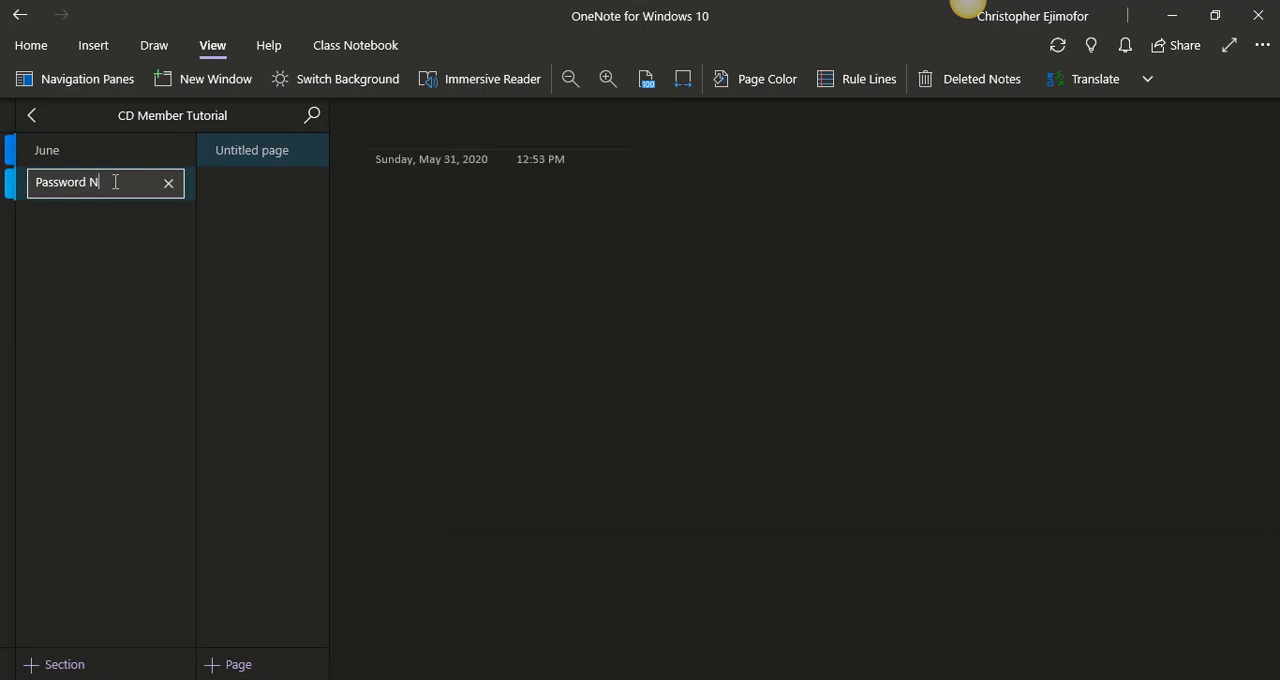
{"action": "key", "text": "BackSpace"}
{"action": "type", "text": "Manager"}
{"action": "left_click", "coordinate": [394, 137]}
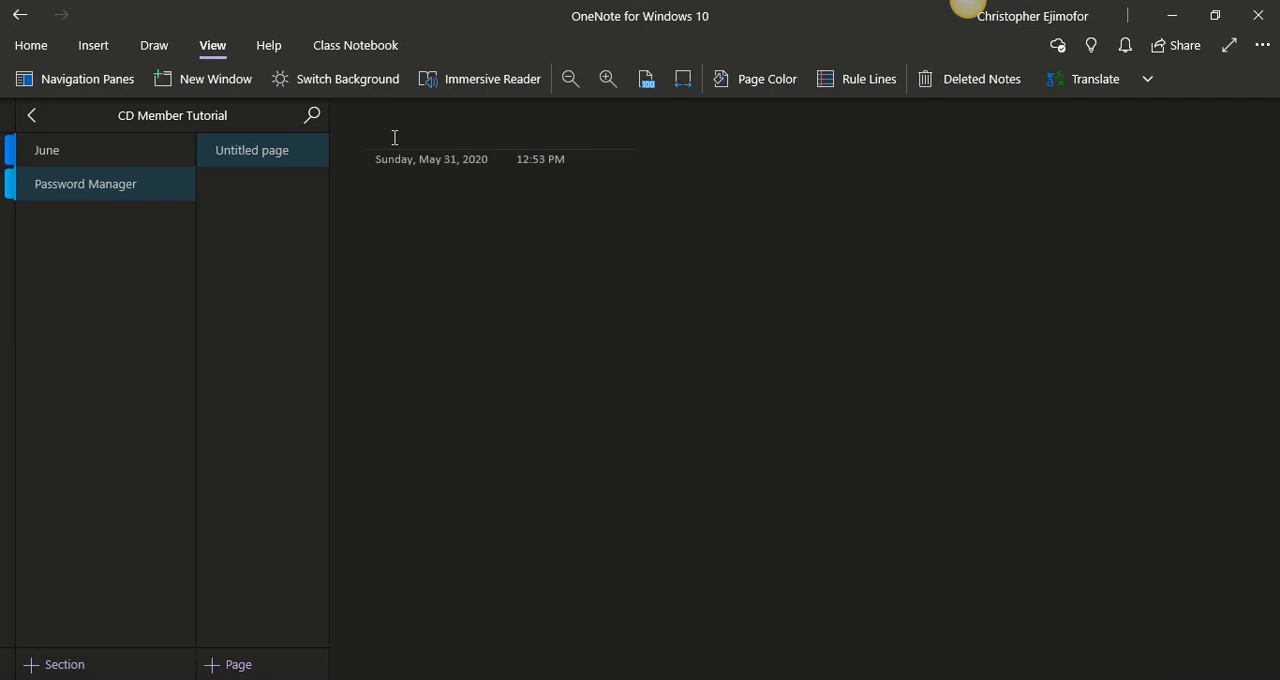
- Title the Password Manager section's page "Security/Password" and delete the date and time beneath the title
{"action": "type", "text": "Secur"}
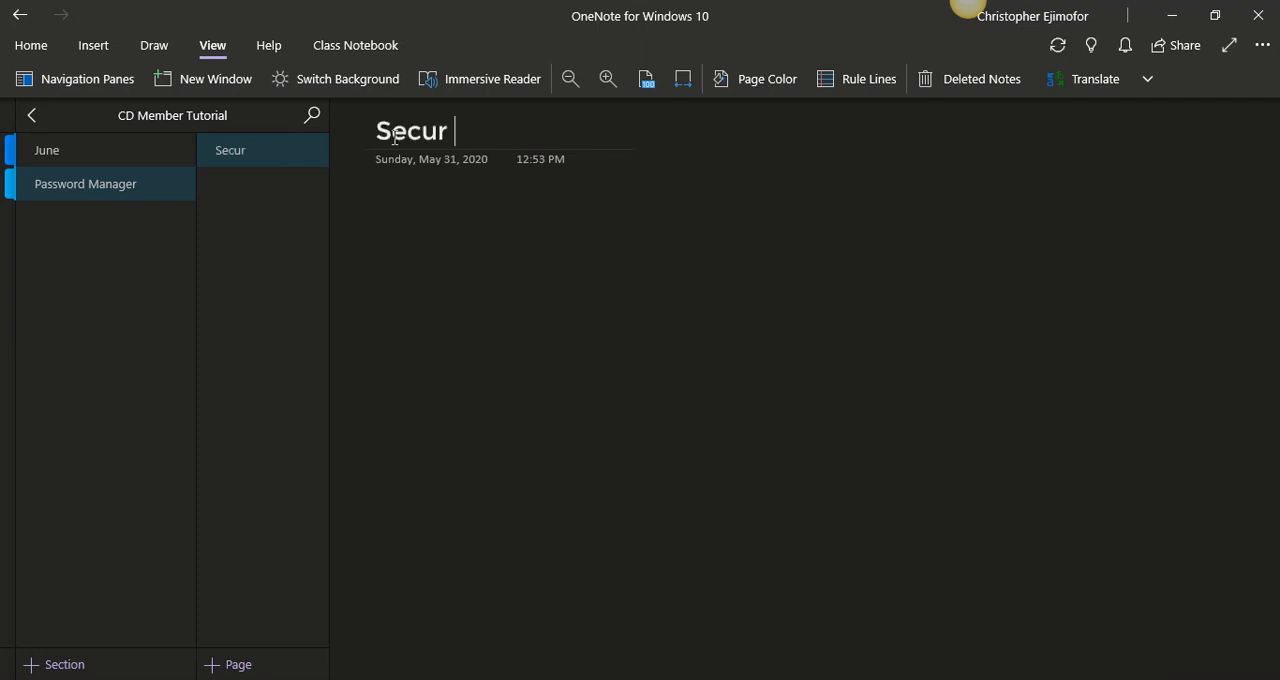
{"action": "type", "text": "ity/M"}
{"action": "key", "text": "BackSpace"}
{"action": "type", "text": "P"}
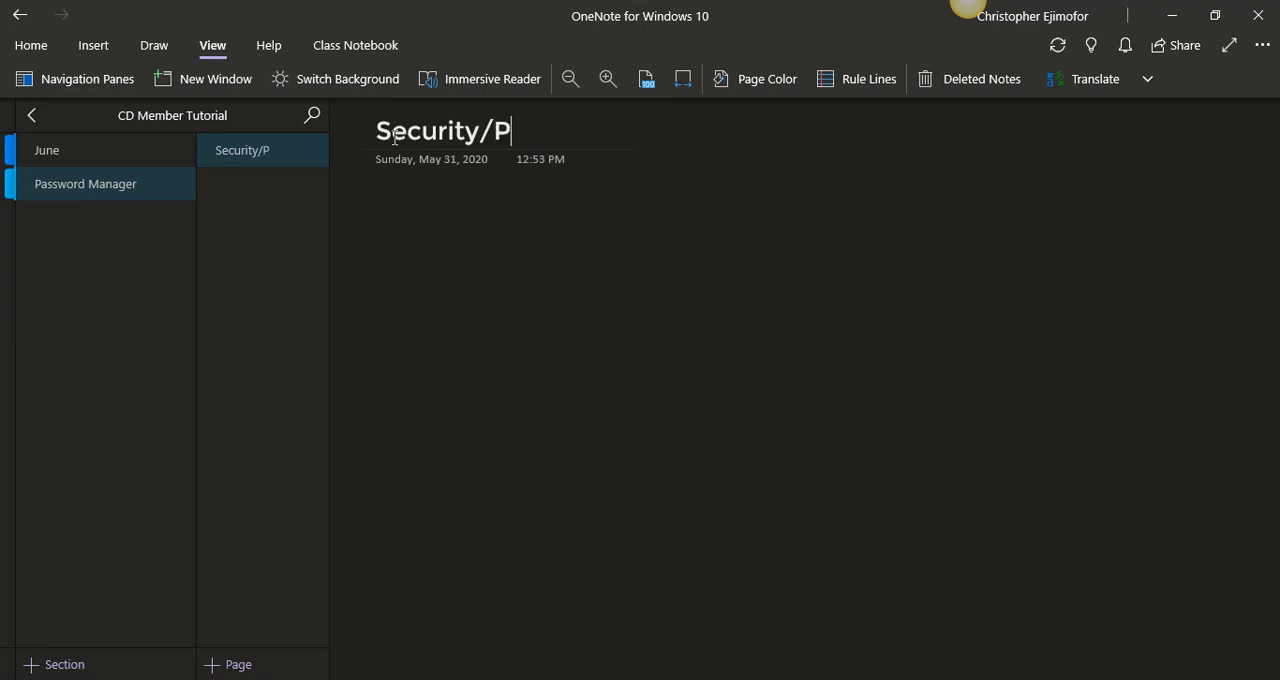
{"action": "type", "text": "assword"}
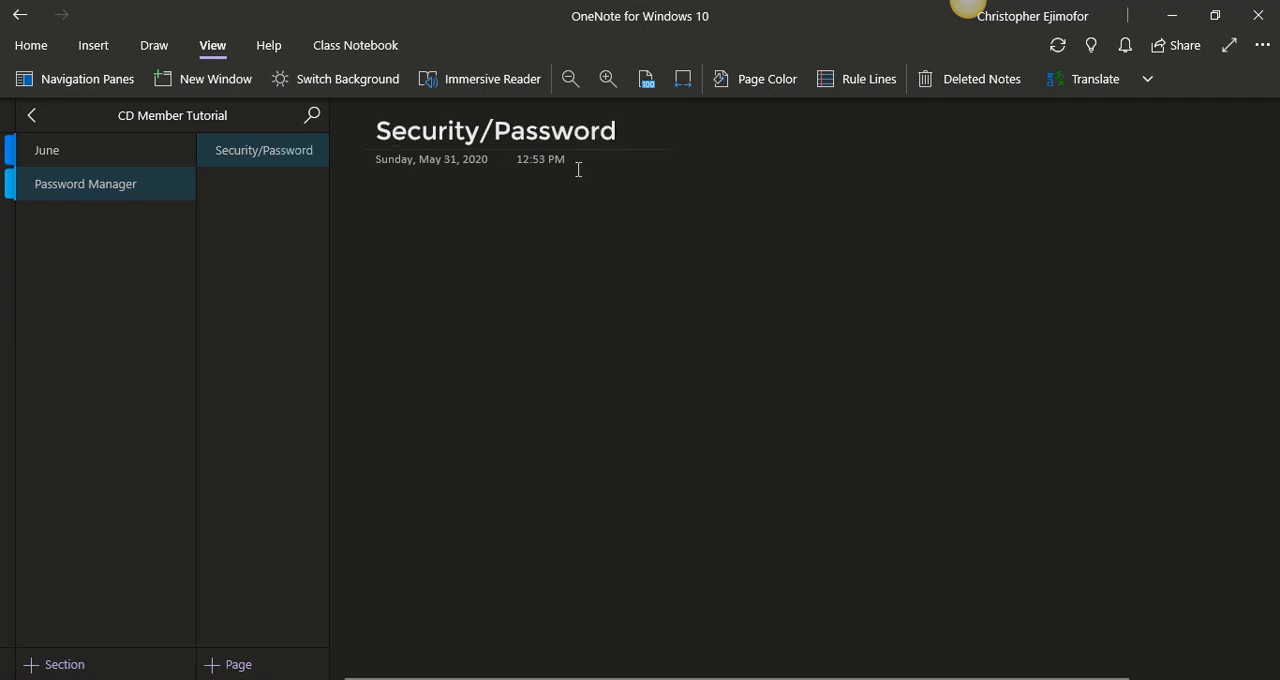
{"action": "left_click_drag", "start_coordinate": [634, 189], "coordinate": [364, 165]}
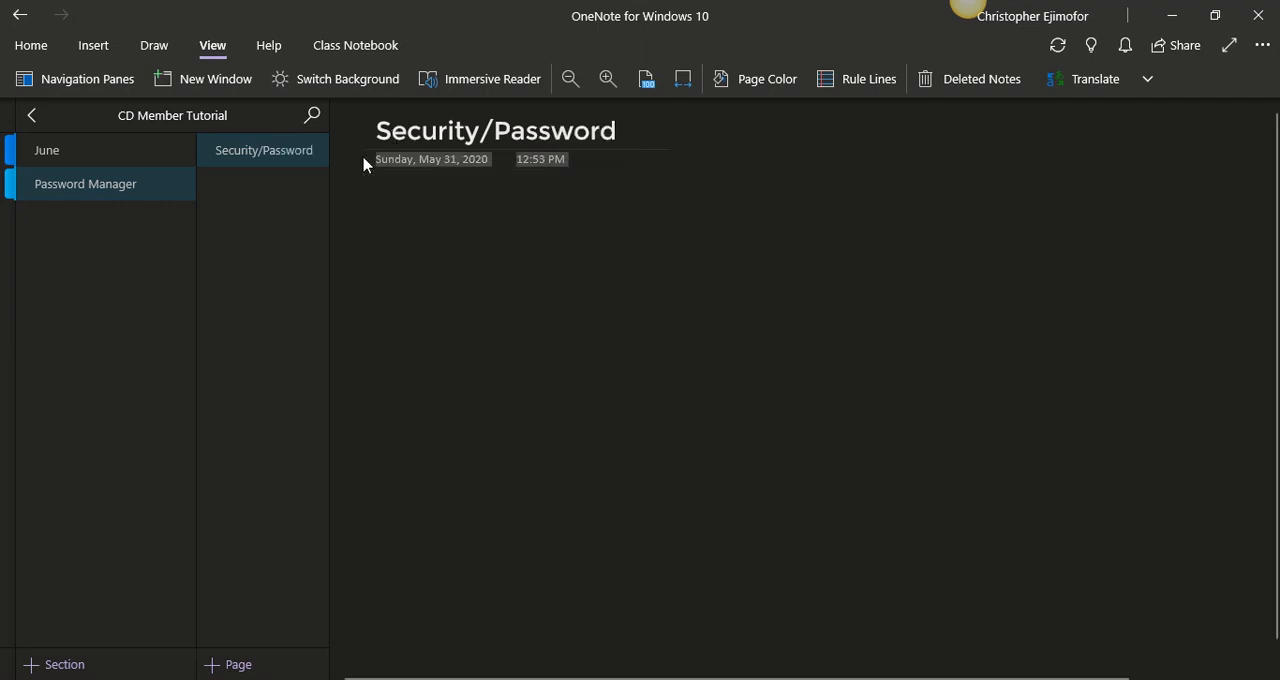
{"action": "key", "text": "Delete"}
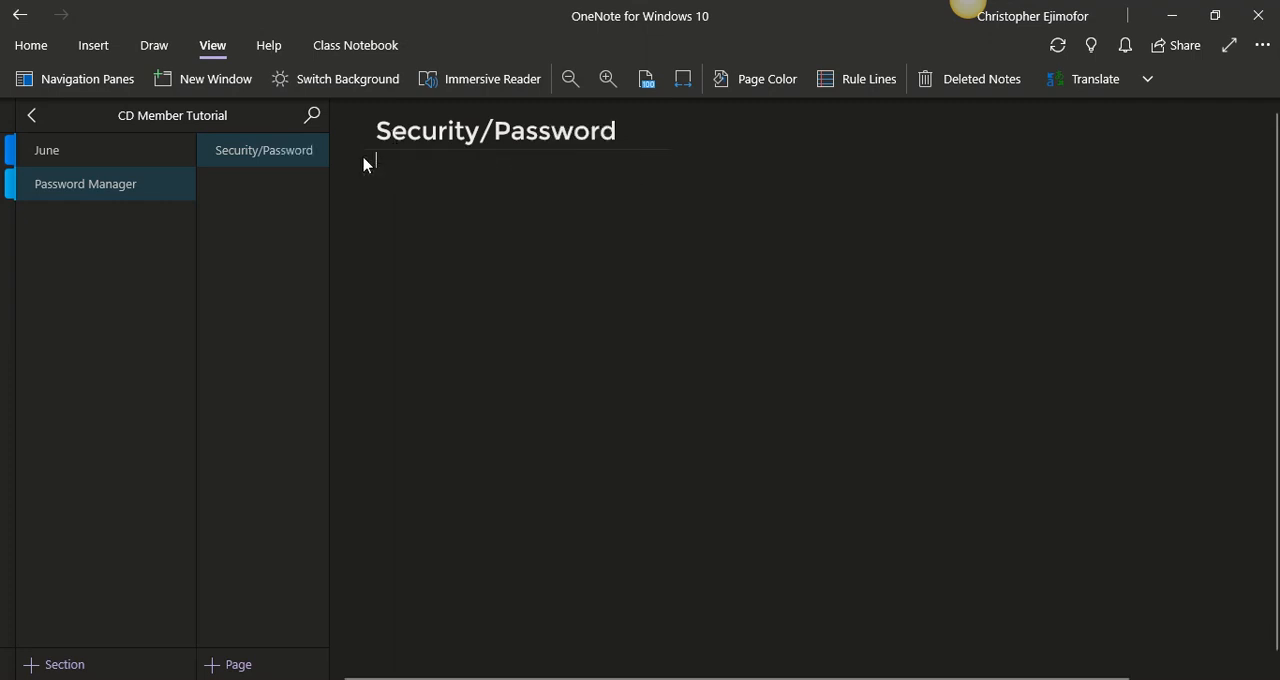
- Add two new sections to the notebook named "Food Recipes" and "Baking Recipes"
{"action": "left_click", "coordinate": [64, 665]}
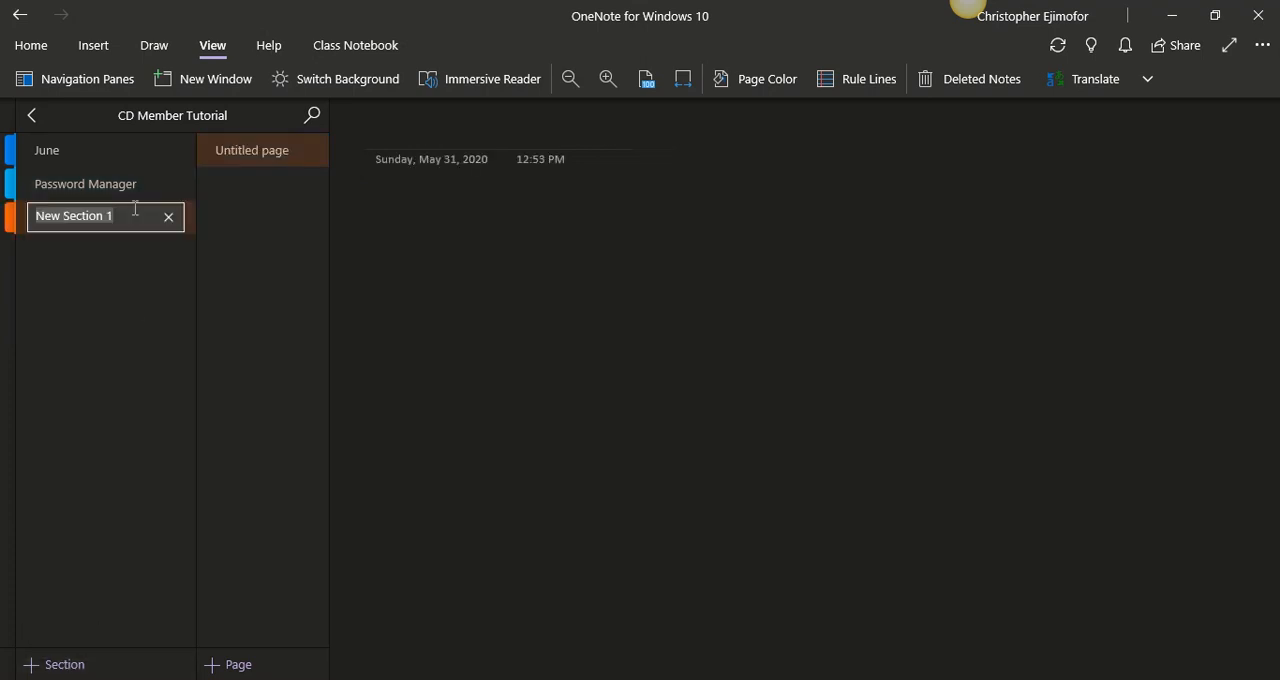
{"action": "type", "text": "Food"}
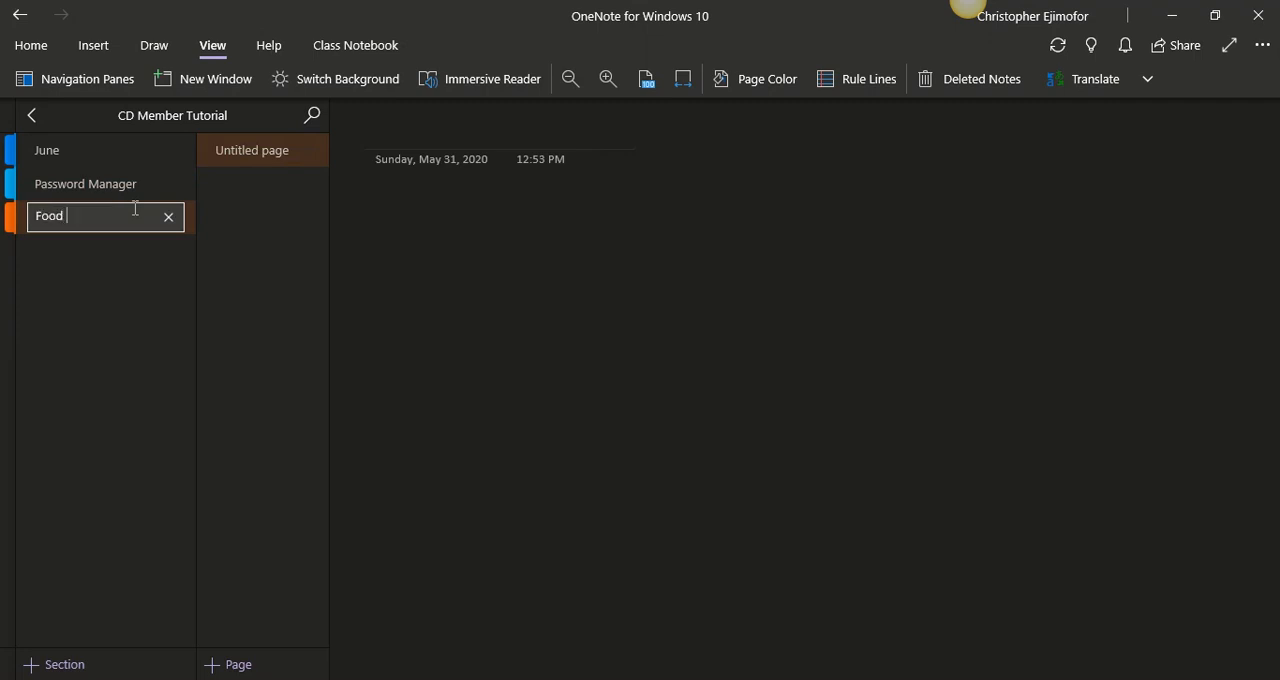
{"action": "type", "text": " Recipes"}
{"action": "left_click", "coordinate": [100, 665]}
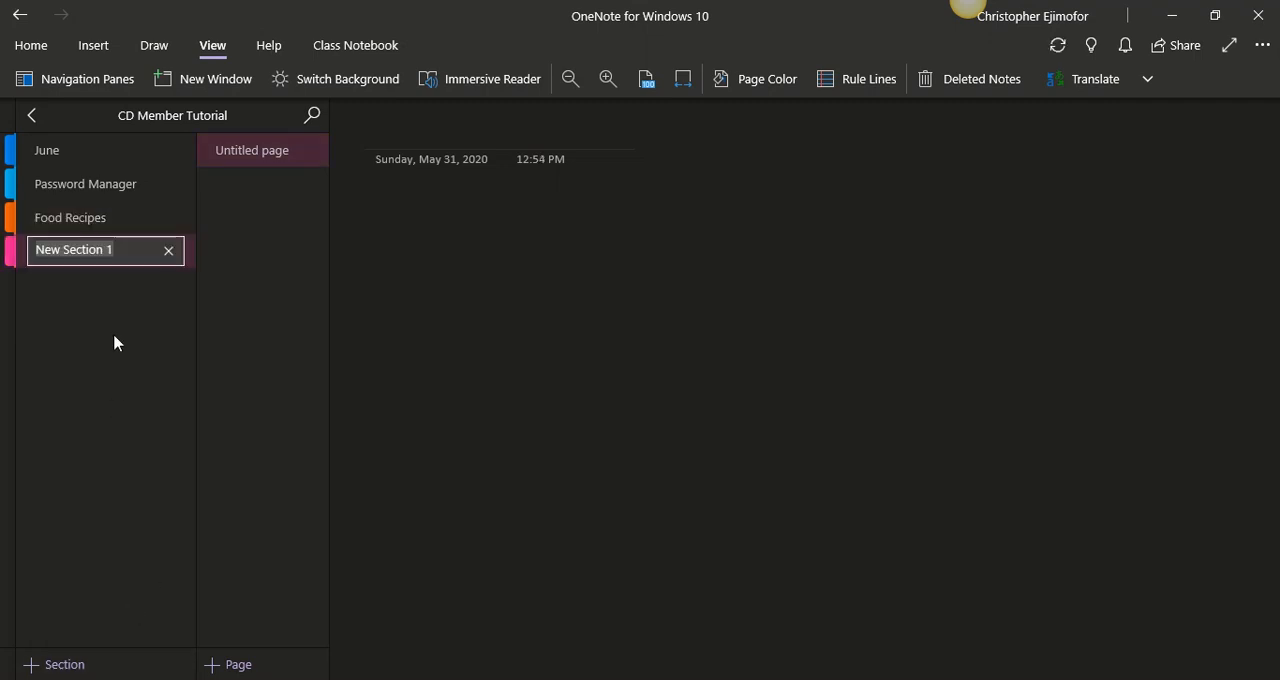
{"action": "type", "text": "Baking R"}
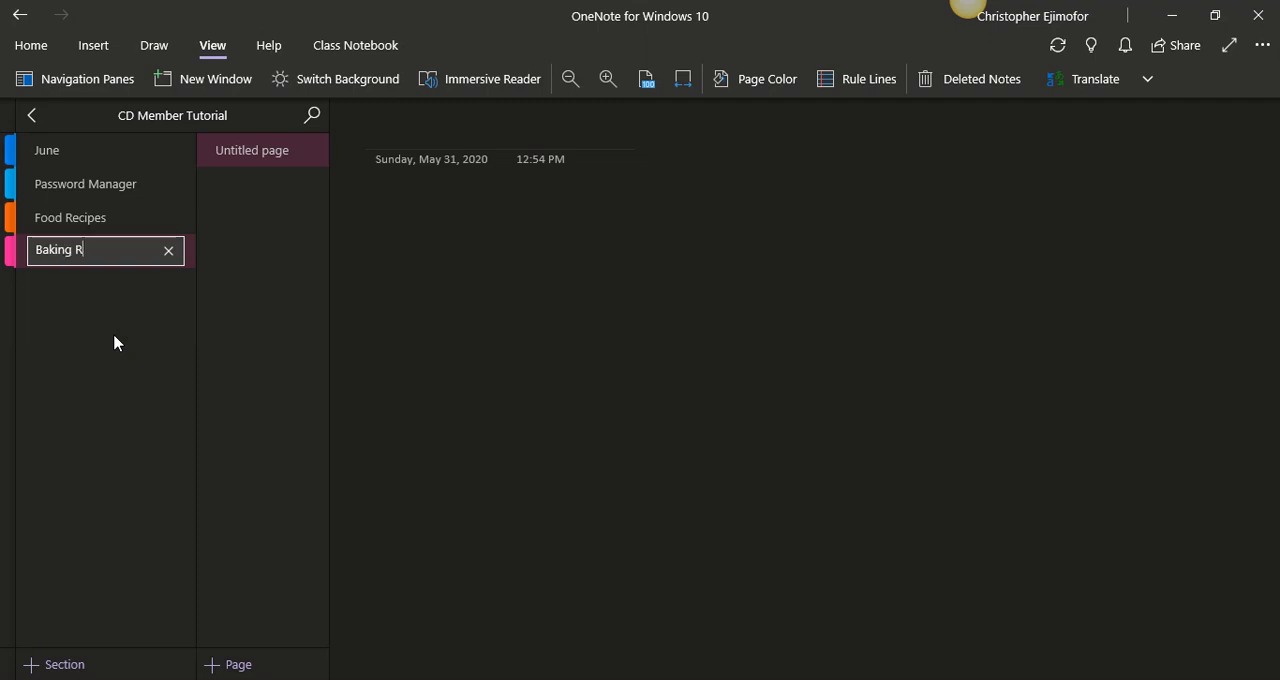
{"action": "type", "text": "ecipes"}
- Add a new section named "Projects" below Baking Recipes
{"action": "left_click", "coordinate": [109, 668]}
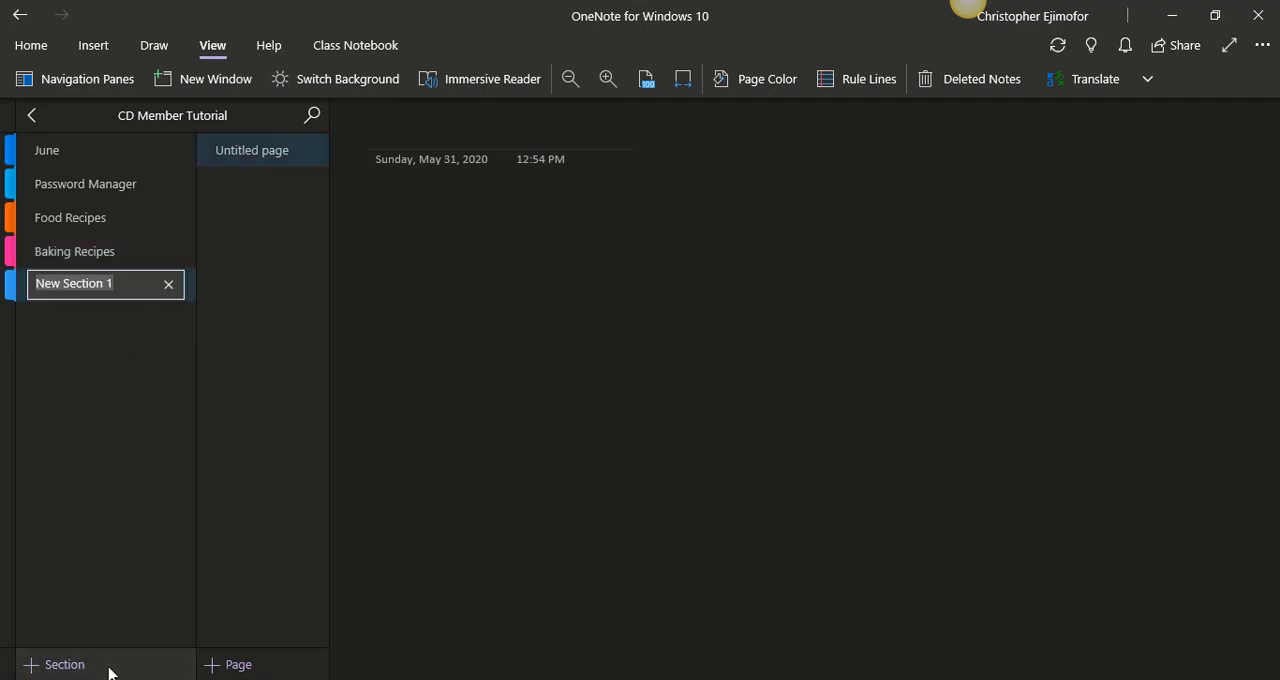
{"action": "type", "text": "Pr"}
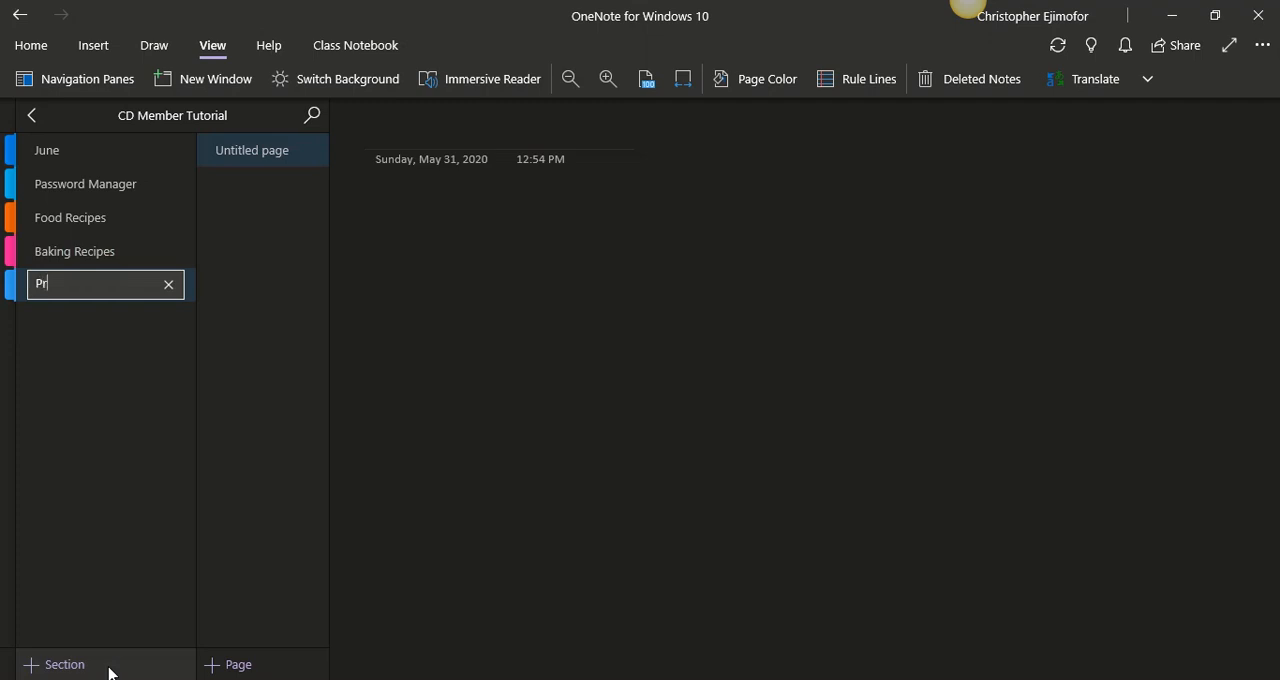
{"action": "type", "text": "ojects"}
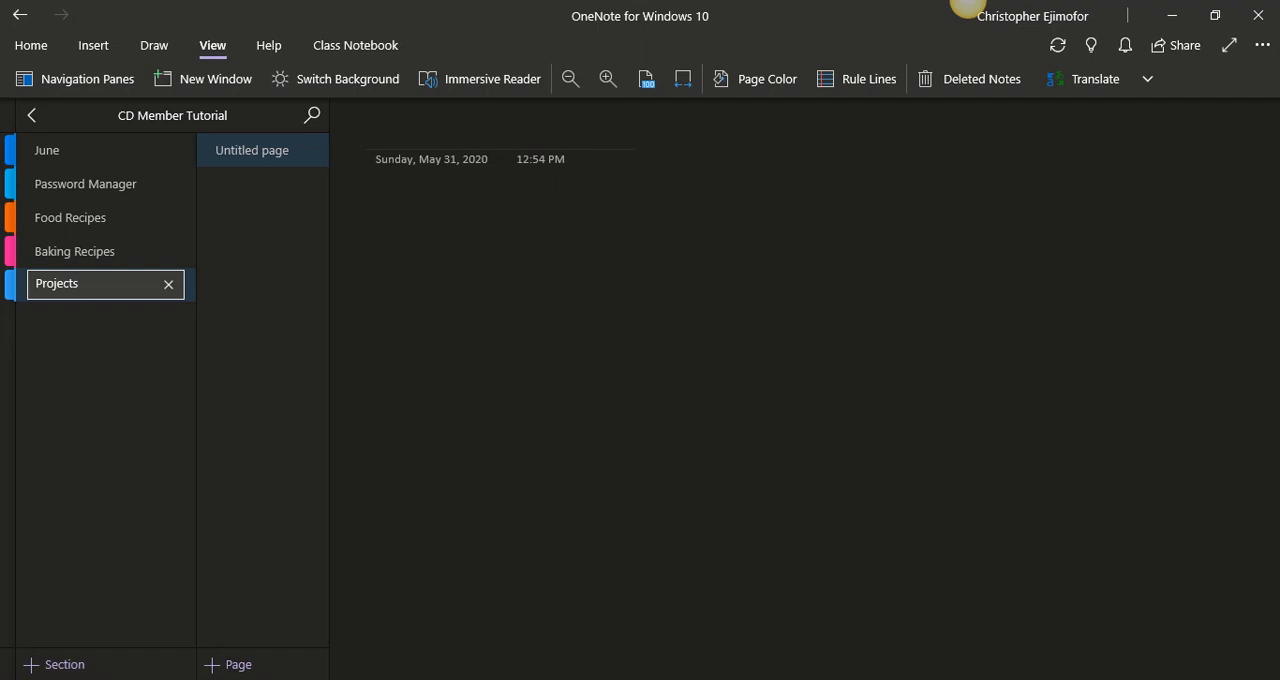
{"action": "type", "text": "Extra"}
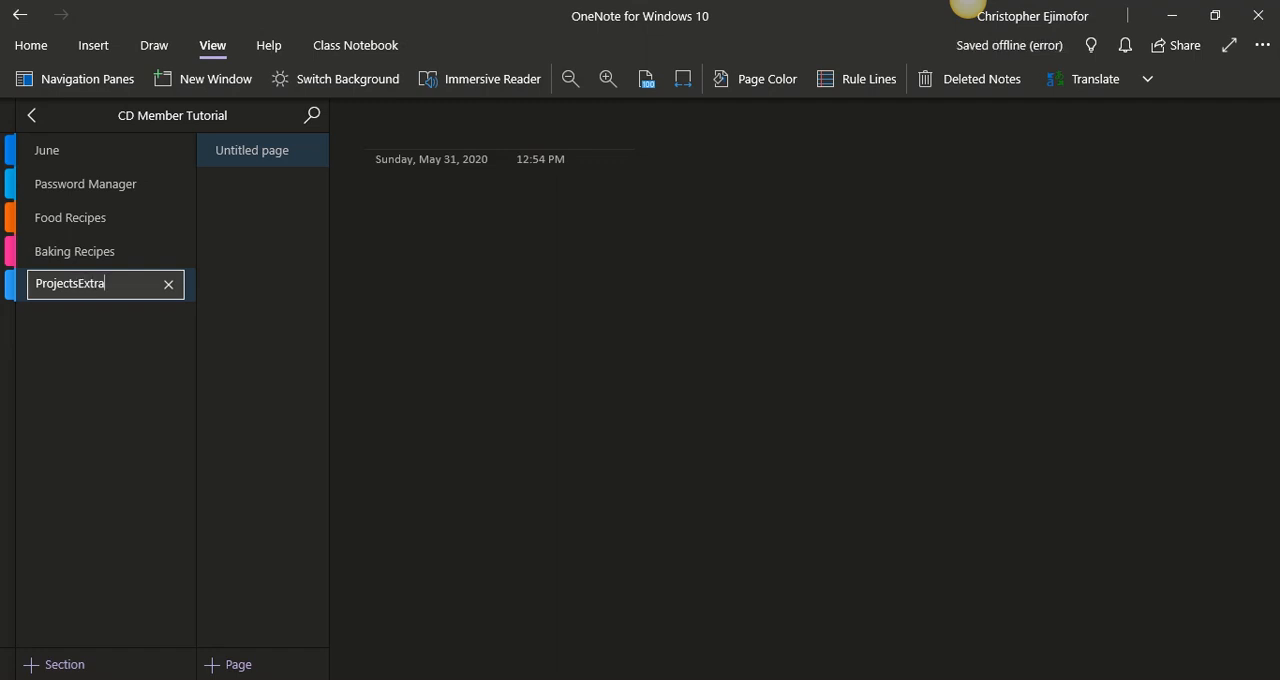
{"action": "type", "text": " Pages"}
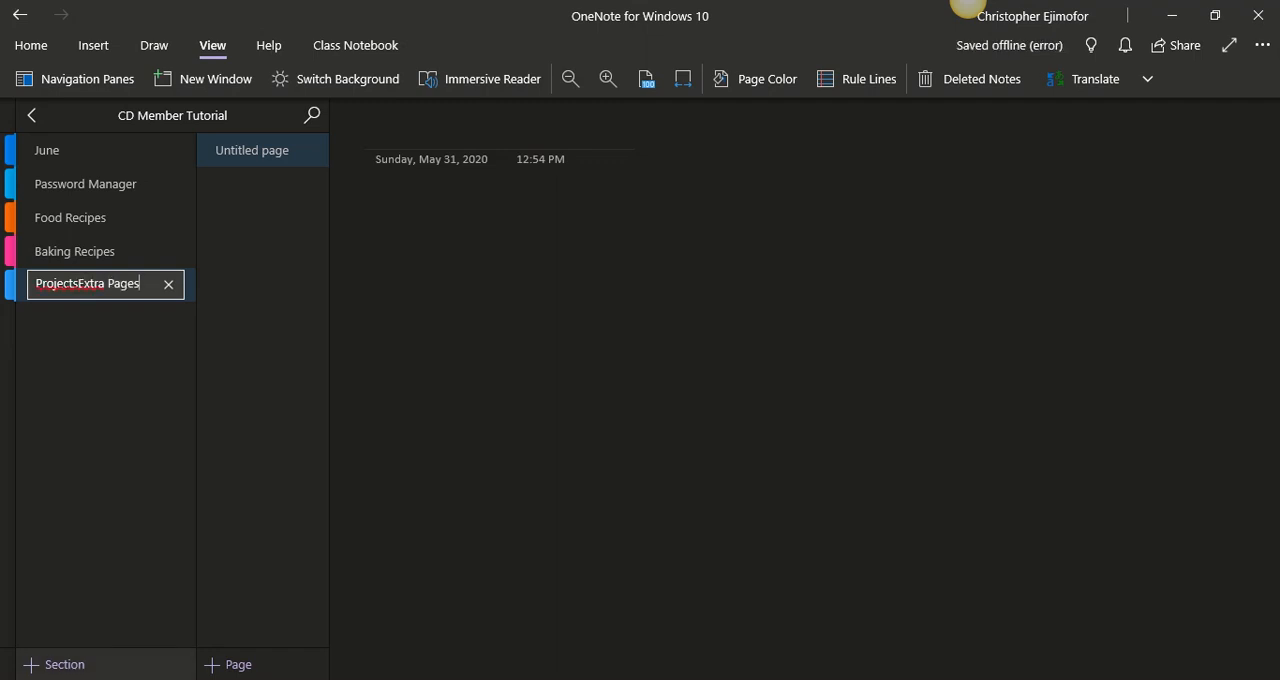
{"action": "key", "text": "BackSpace"}
{"action": "key", "text": "BackSpace"}
{"action": "key", "text": "BackSpace"}
{"action": "key", "text": "BackSpace"}
{"action": "key", "text": "BackSpace"}
{"action": "key", "text": "BackSpace"}
{"action": "key", "text": "BackSpace"}
{"action": "key", "text": "BackSpace"}
{"action": "key", "text": "BackSpace"}
{"action": "key", "text": "BackSpace"}
{"action": "key", "text": "BackSpace"}
{"action": "key", "text": "Return"}
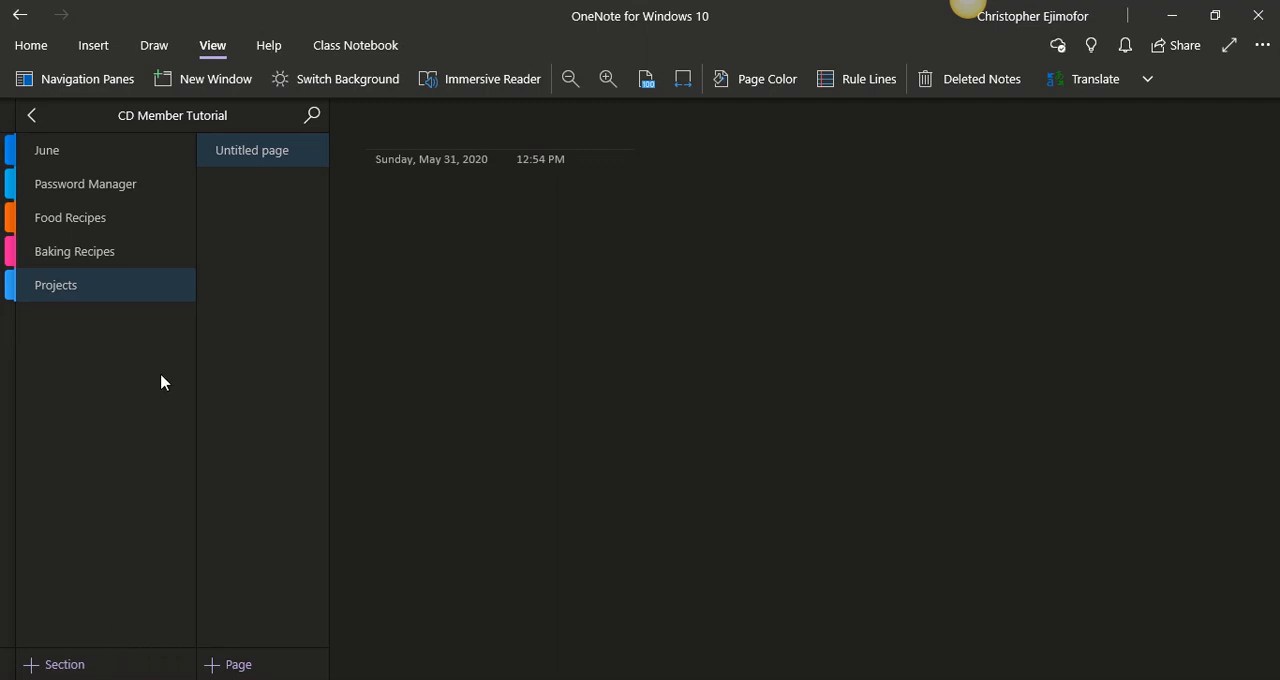
- Add a new section named "Extra Pages" below Projects
{"action": "left_click", "coordinate": [110, 665]}
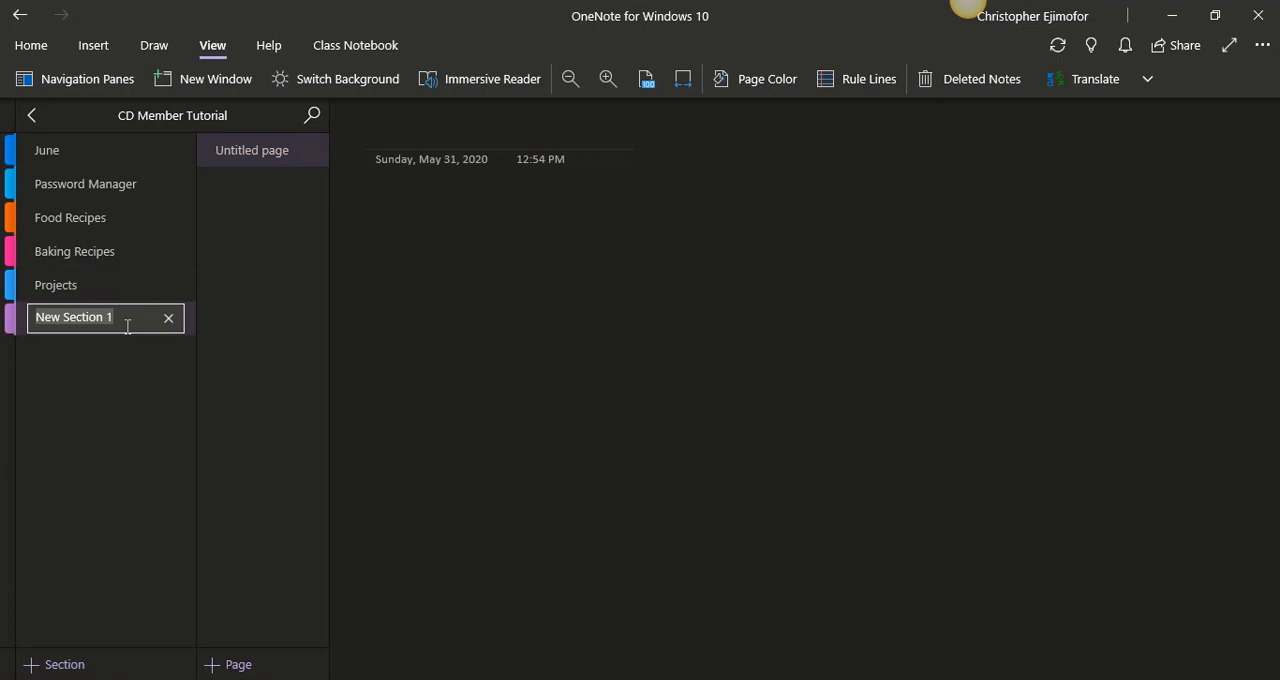
{"action": "type", "text": "Exta"}
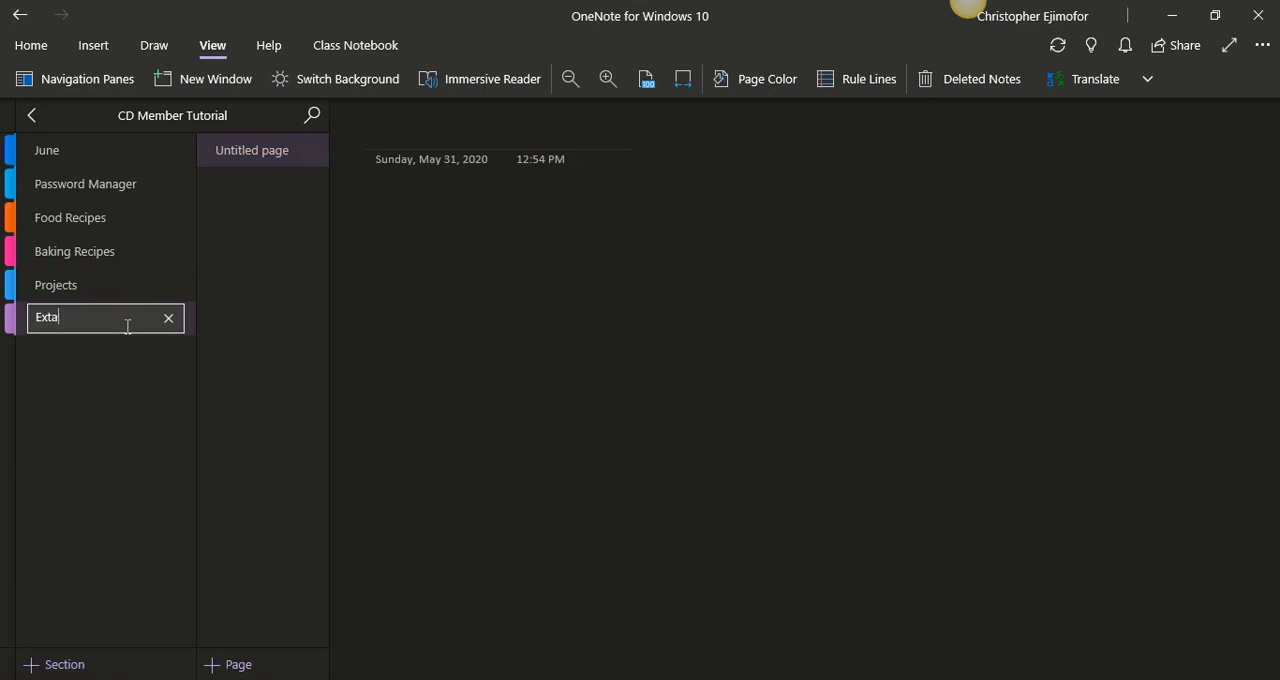
{"action": "key", "text": "BackSpace"}
{"action": "type", "text": "ra Pages"}
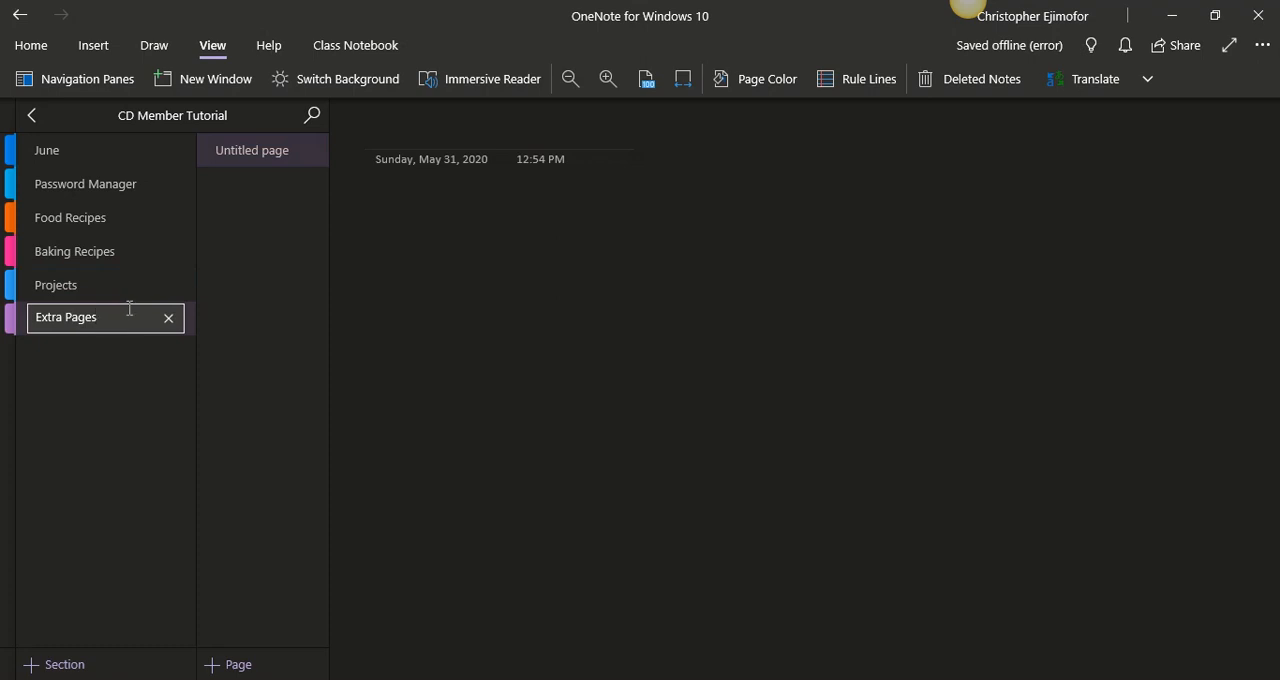
- Insert the Password Manager PDF from the June folder as a printout on the Security/Password page
{"action": "left_click", "coordinate": [145, 194]}
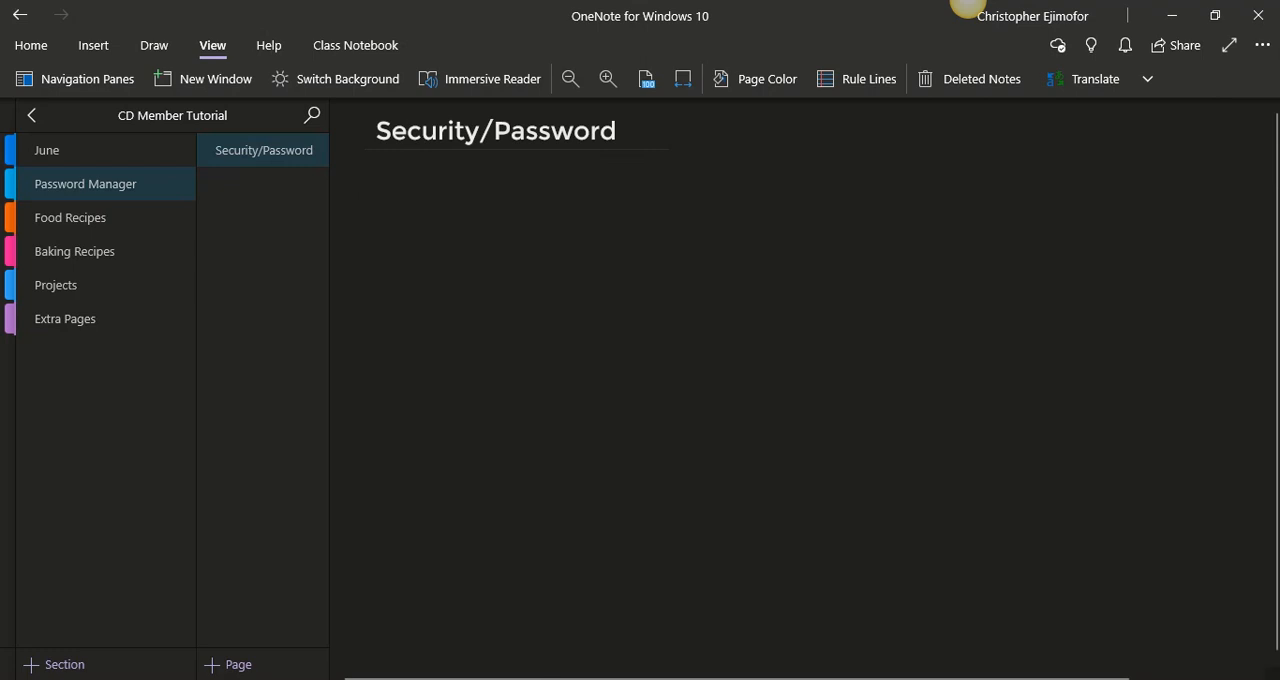
{"action": "key", "text": "alt+Tab"}
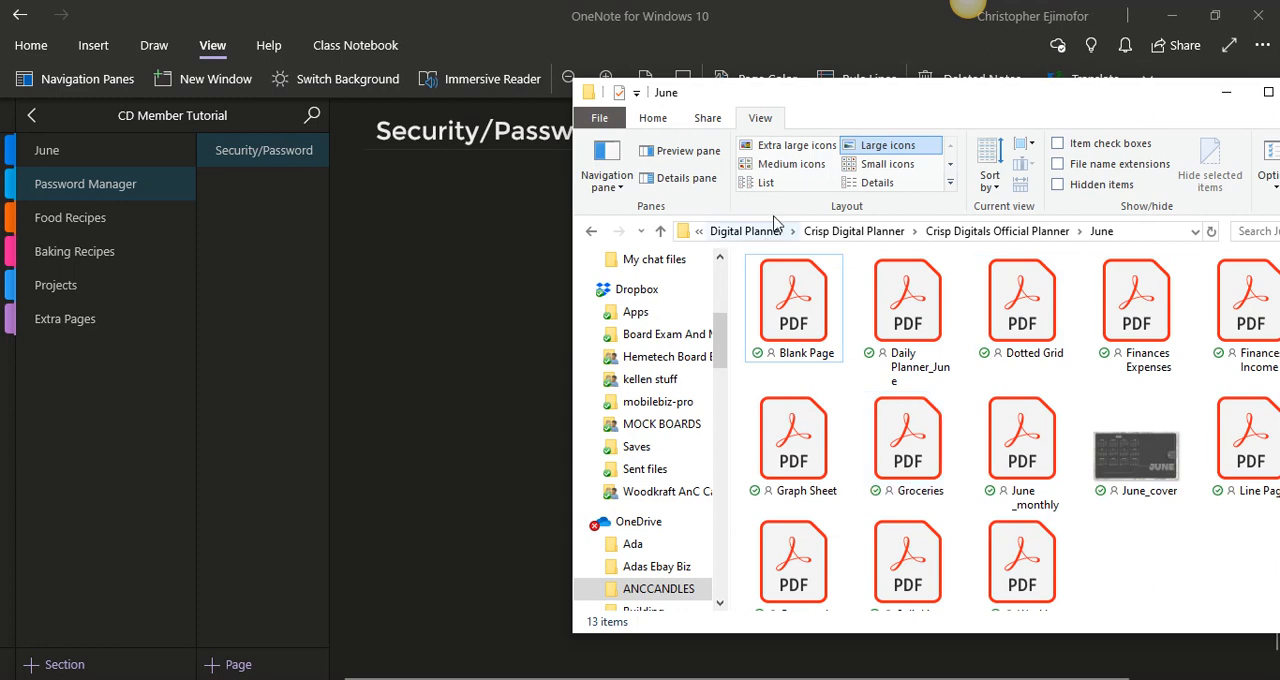
{"action": "left_click_drag", "start_coordinate": [868, 100], "coordinate": [709, 69]}
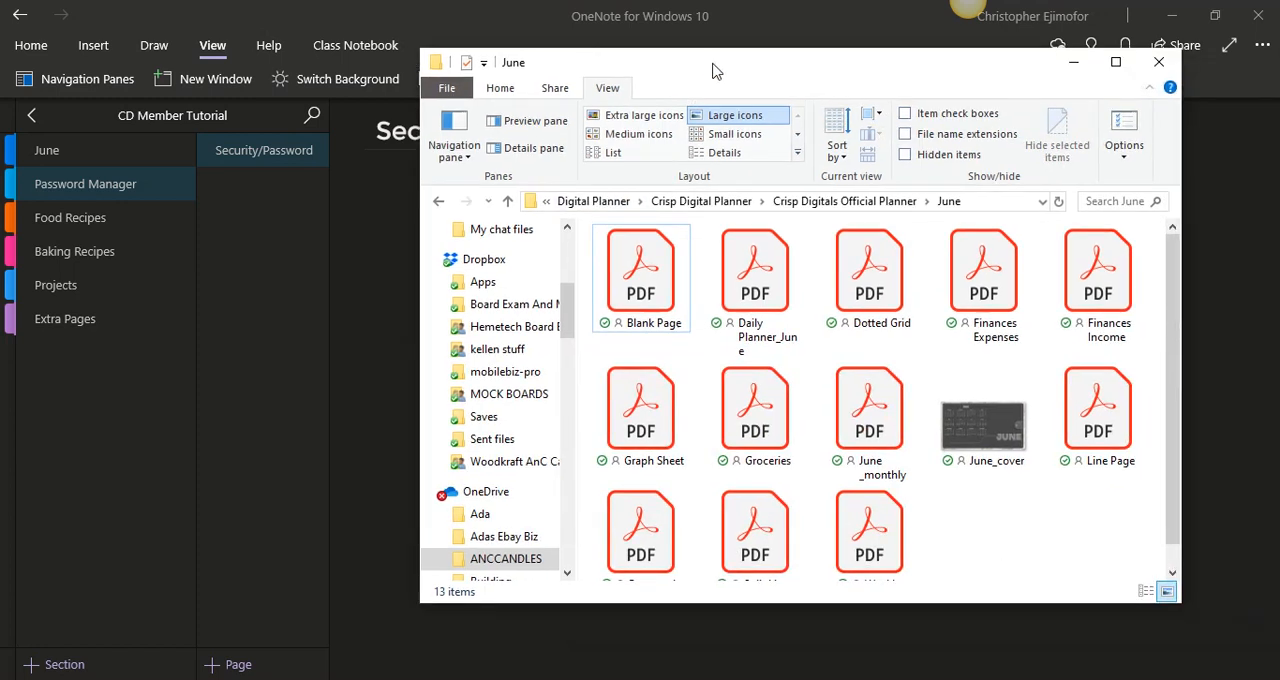
{"action": "left_click_drag", "start_coordinate": [1172, 318], "coordinate": [1175, 358]}
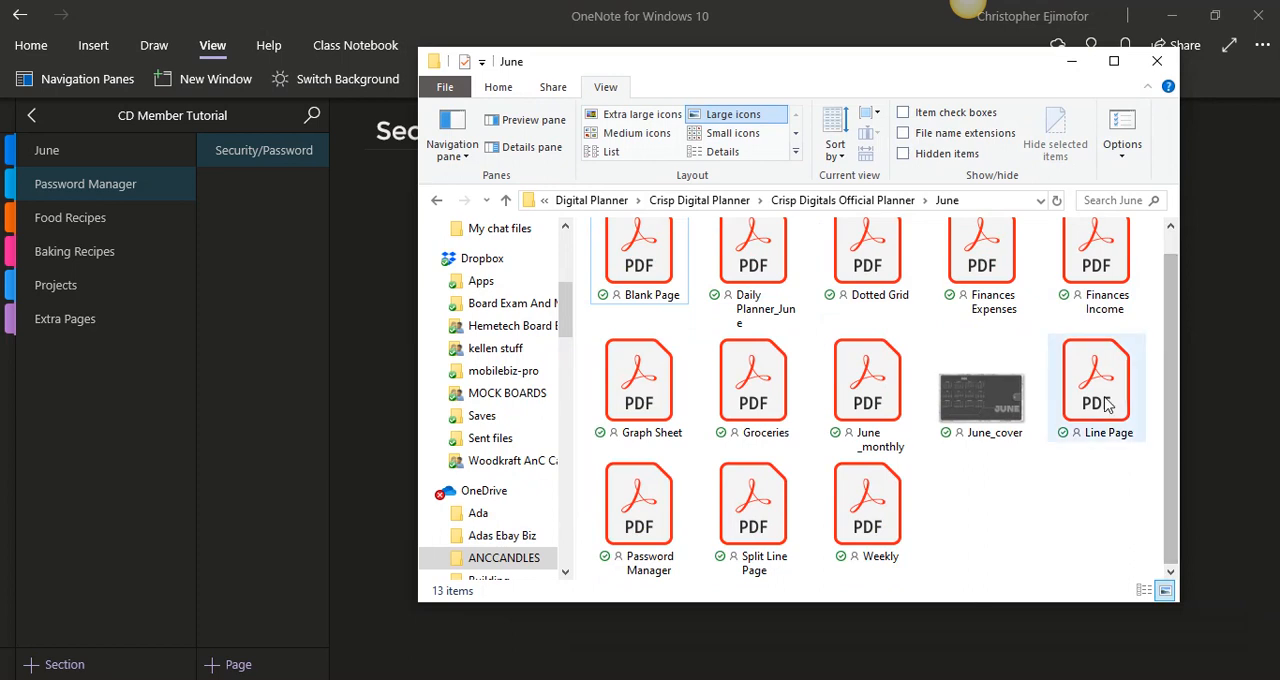
{"action": "mouse_move", "coordinate": [1172, 347]}
{"action": "left_mouse_down"}
{"action": "mouse_move", "coordinate": [1175, 321]}
{"action": "mouse_move", "coordinate": [1174, 355]}
{"action": "left_mouse_up"}
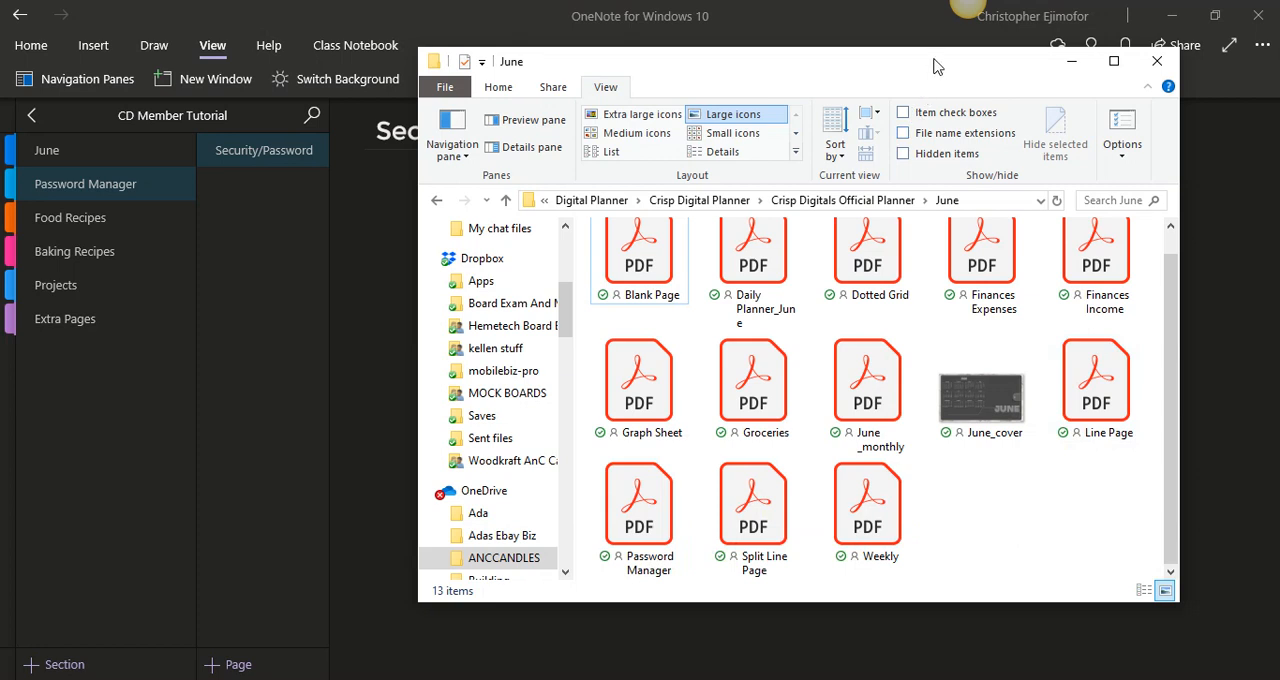
{"action": "left_click_drag", "start_coordinate": [935, 63], "coordinate": [1083, 29]}
{"action": "left_click", "coordinate": [788, 470]}
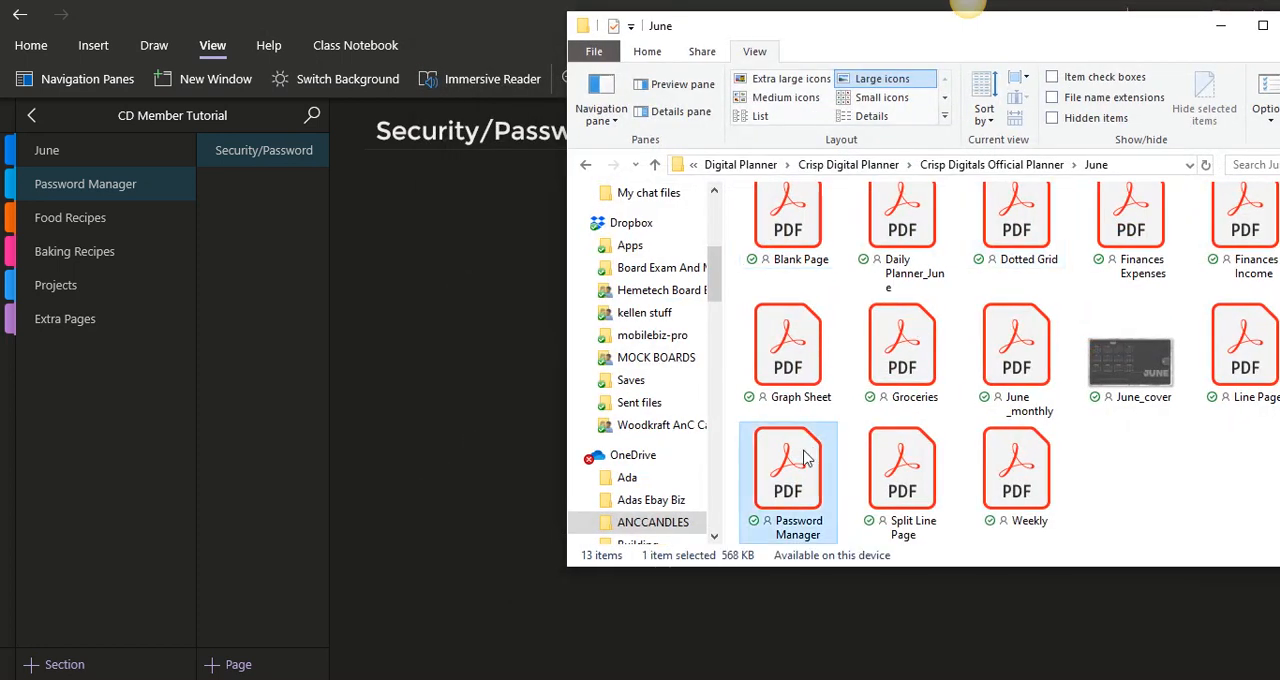
{"action": "left_click_drag", "start_coordinate": [536, 330], "coordinate": [443, 323]}
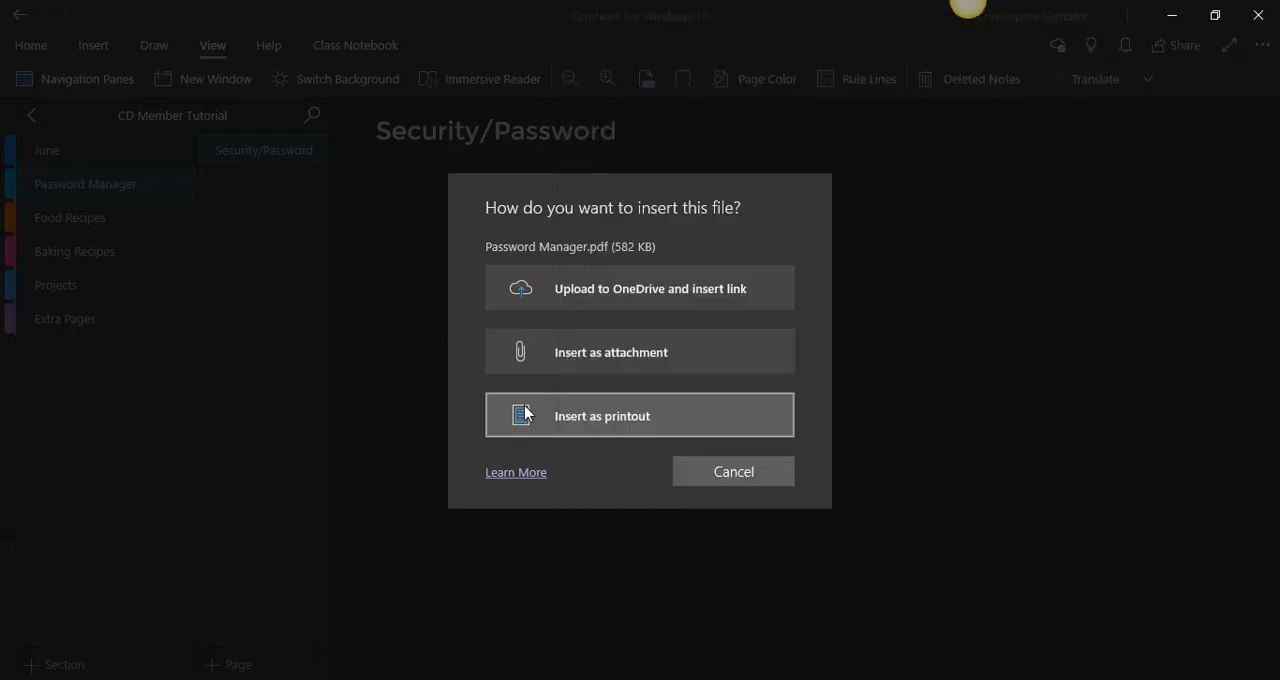
{"action": "left_click", "coordinate": [526, 406]}
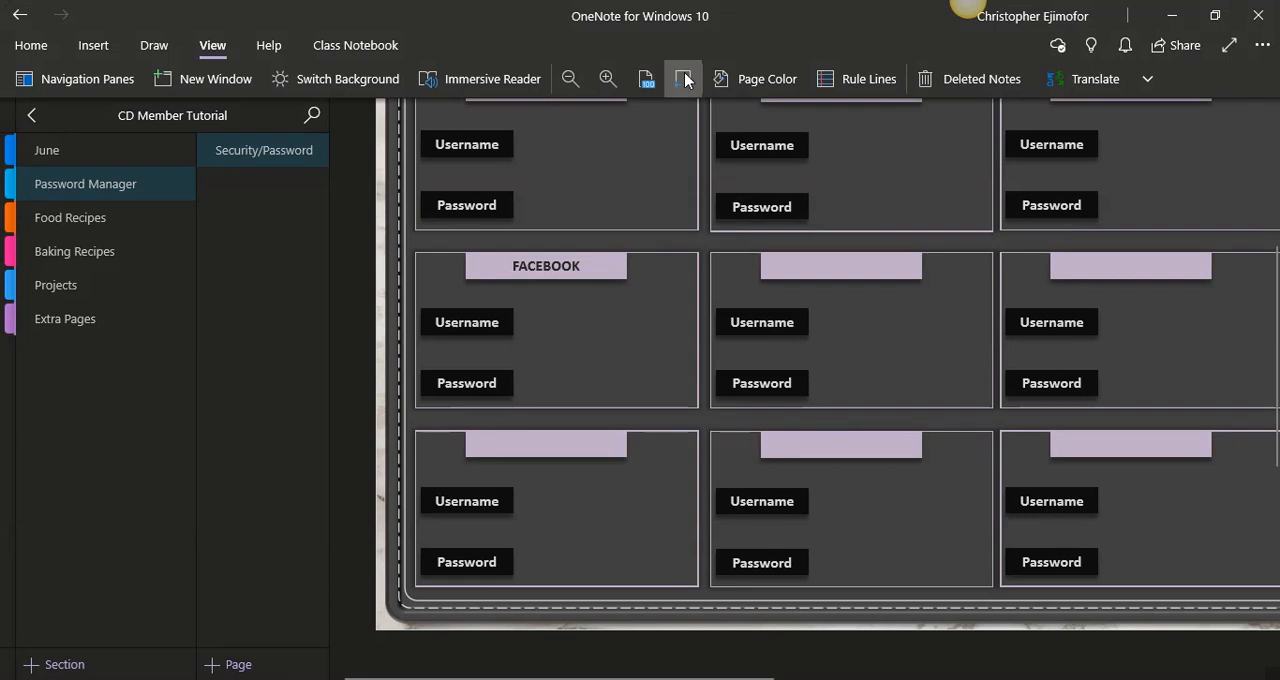
- Fit the page to the window width and delete the Password Manager file attachment above the printout
{"action": "left_click", "coordinate": [685, 80]}
{"action": "scroll", "coordinate": [530, 182], "scroll_direction": "up", "scroll_amount": 4}
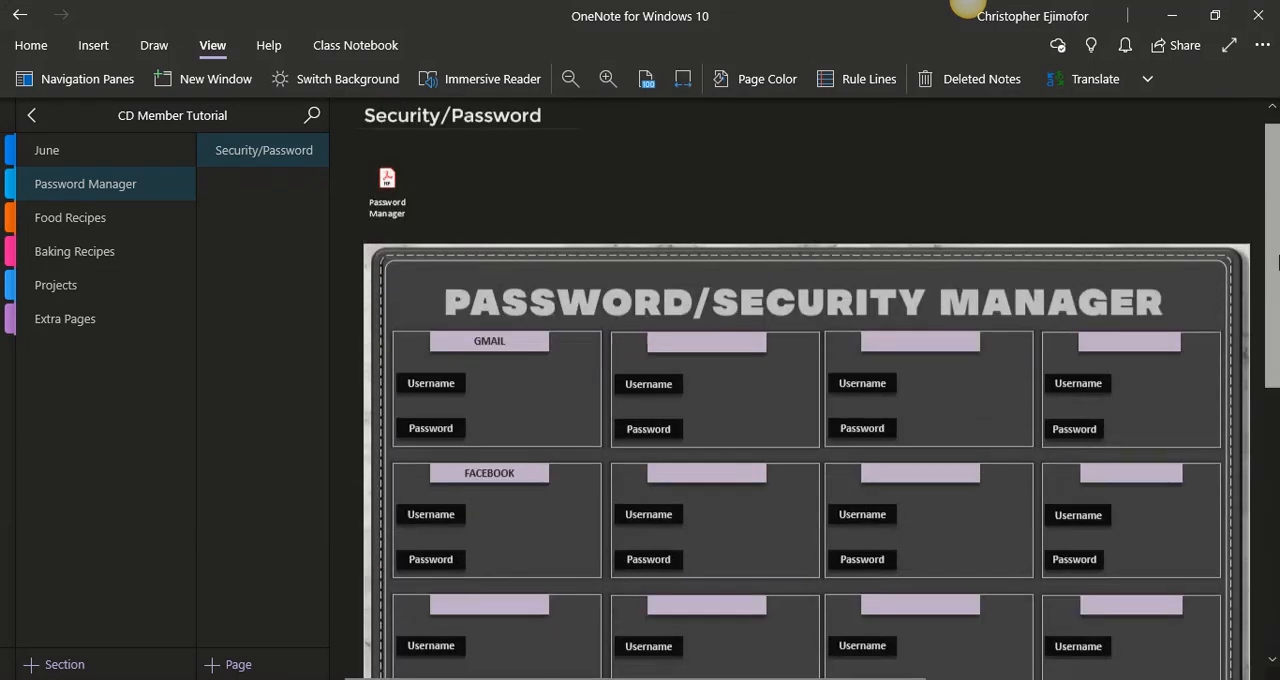
{"action": "left_click", "coordinate": [389, 165]}
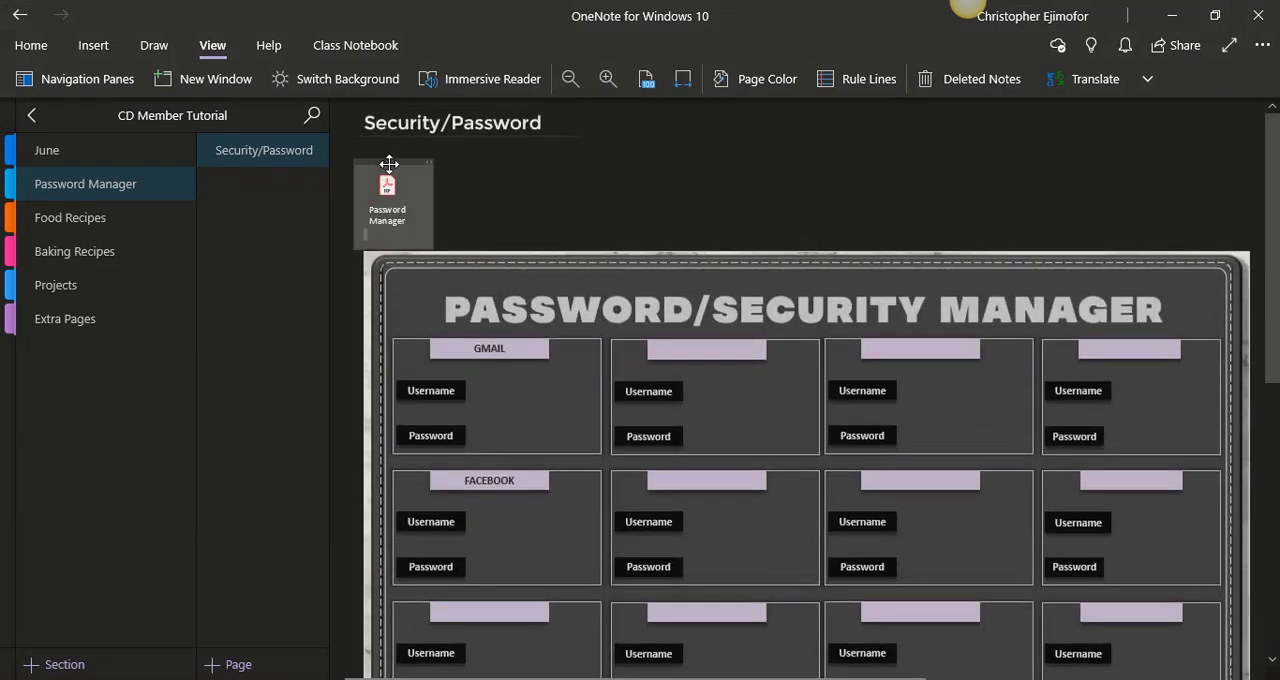
{"action": "key", "text": "Delete"}
- Fit the password printout beneath the page title, slightly enlarged, and set it as the page background
{"action": "left_click", "coordinate": [492, 257]}
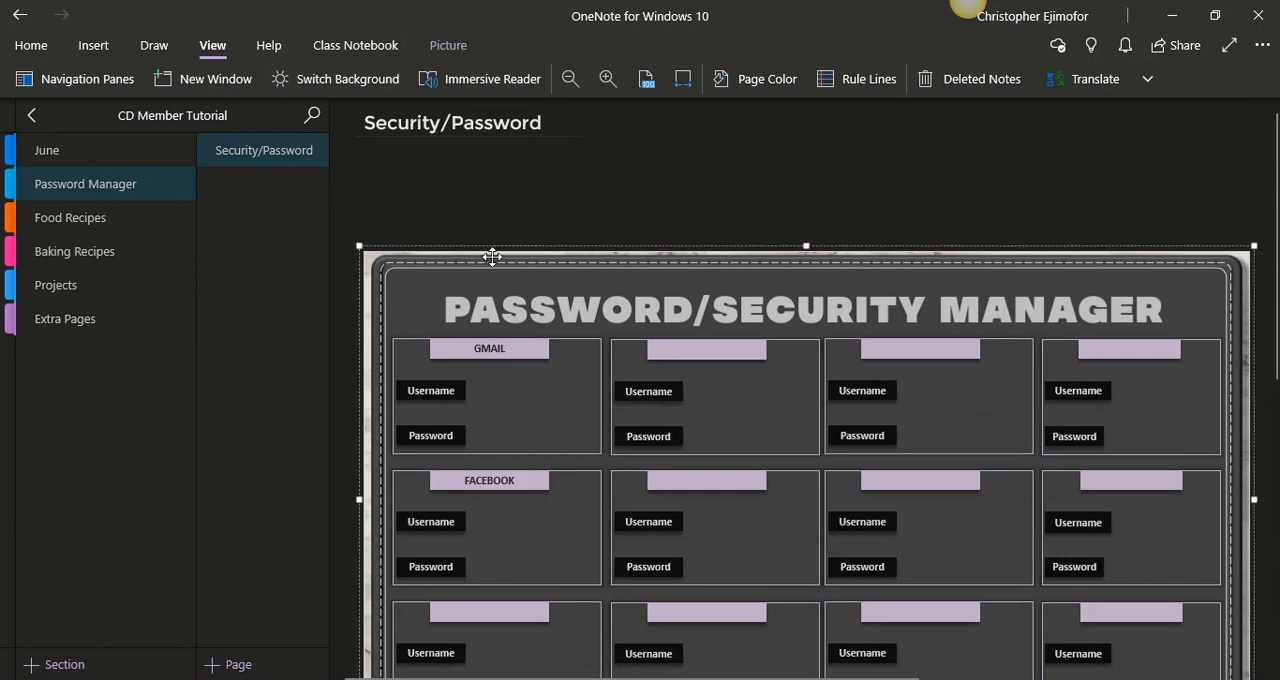
{"action": "left_click_drag", "start_coordinate": [492, 257], "coordinate": [471, 118]}
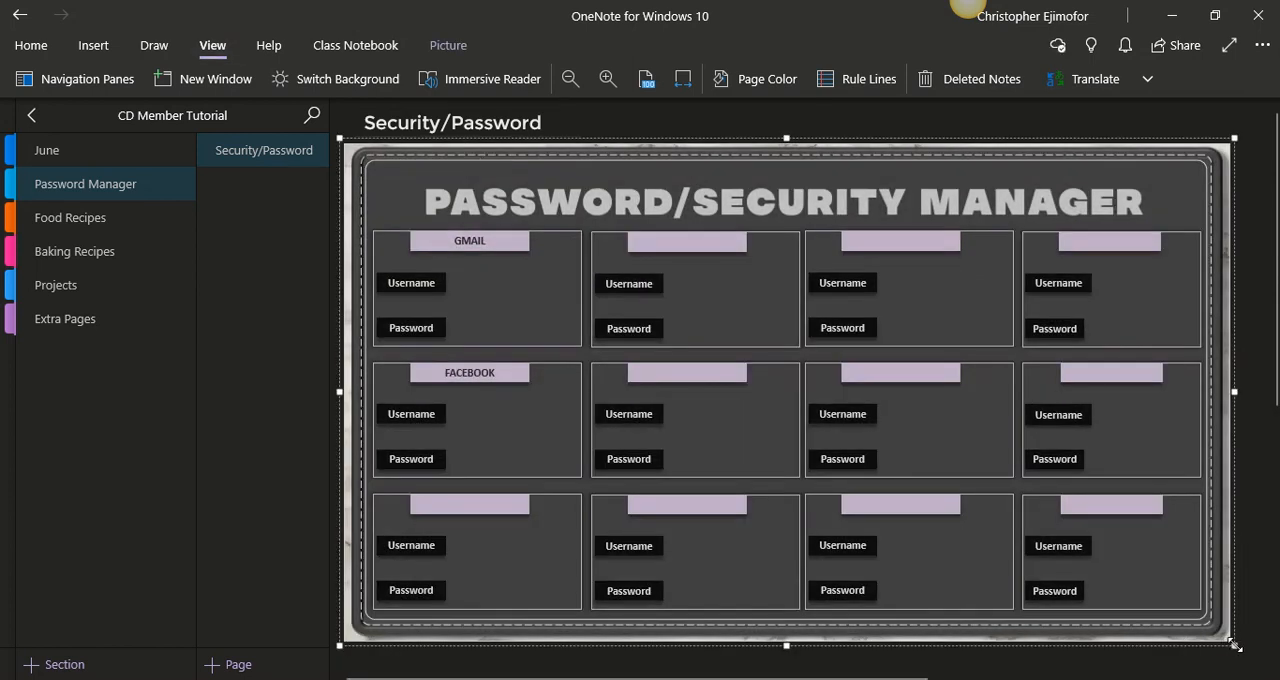
{"action": "left_click_drag", "start_coordinate": [1234, 645], "coordinate": [1250, 654]}
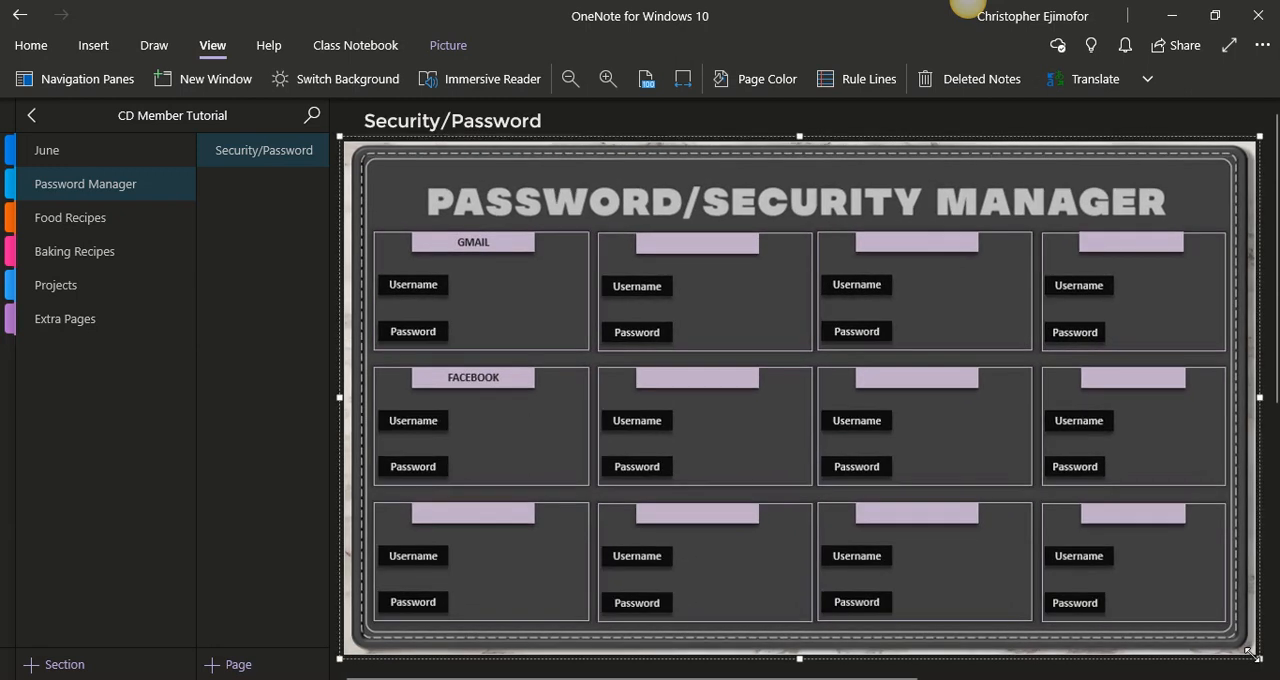
{"action": "right_click", "coordinate": [727, 181]}
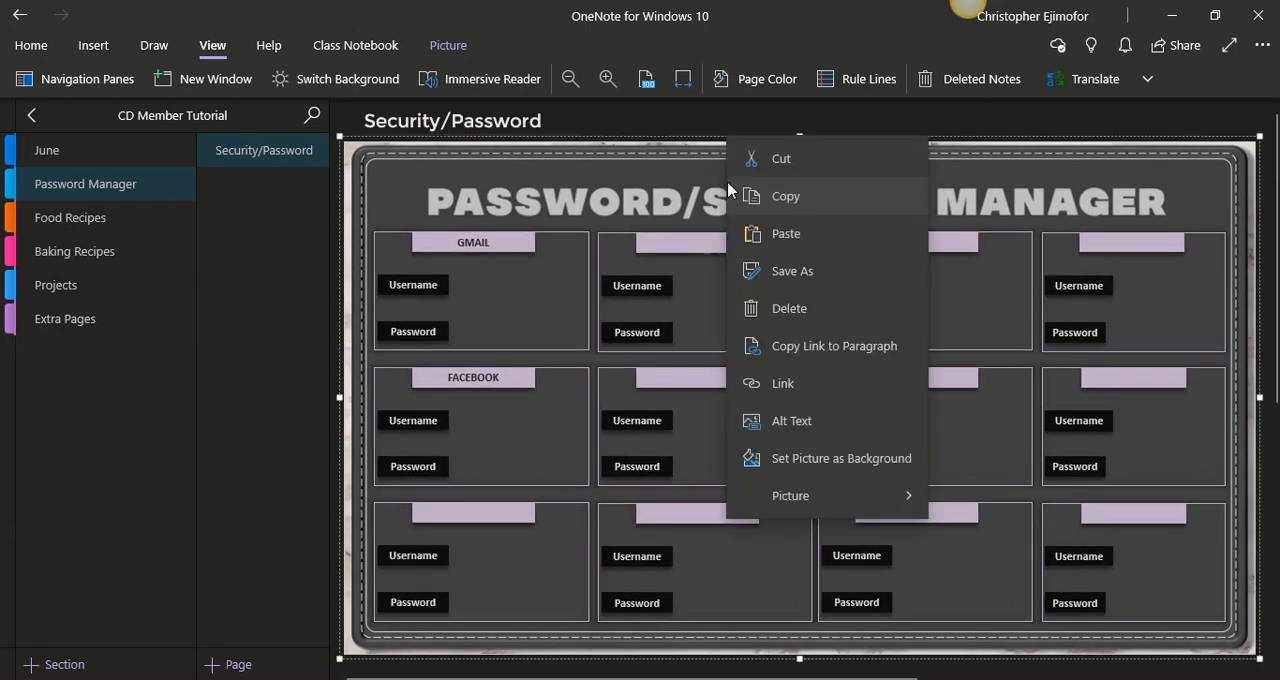
{"action": "left_click", "coordinate": [813, 470]}
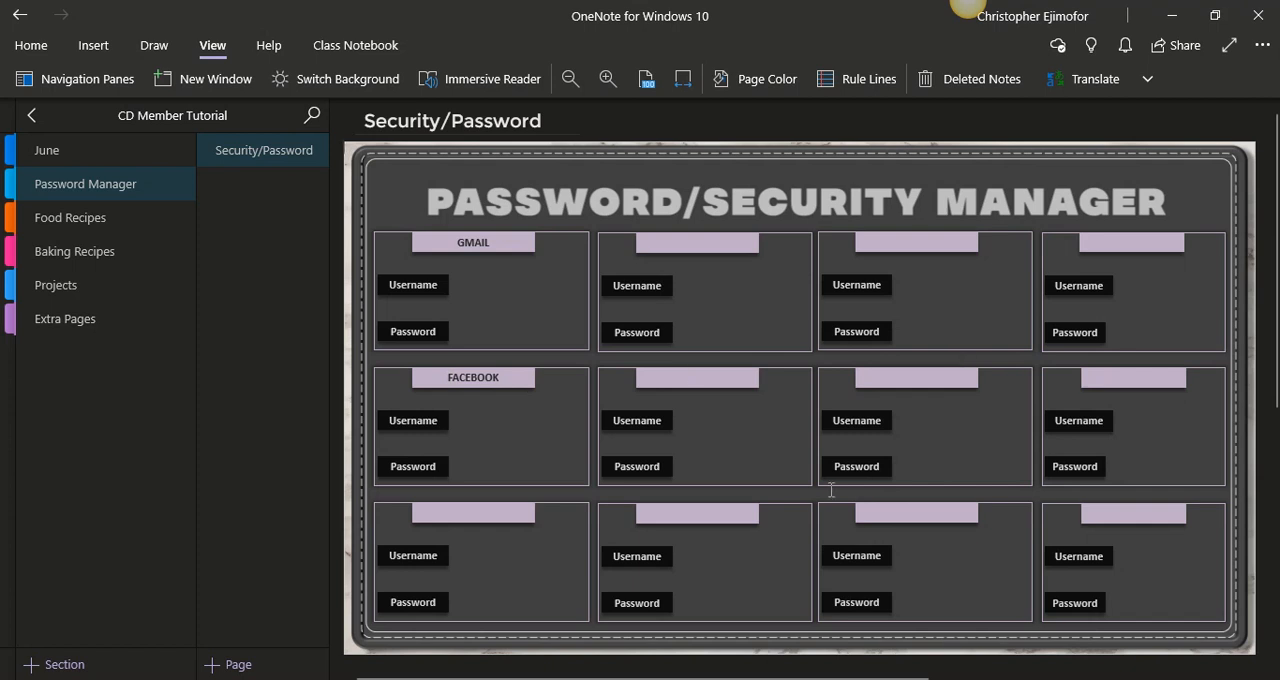
- Open the blank page of the Food Recipes section and delete its date and time stamp
{"action": "left_click", "coordinate": [101, 220]}
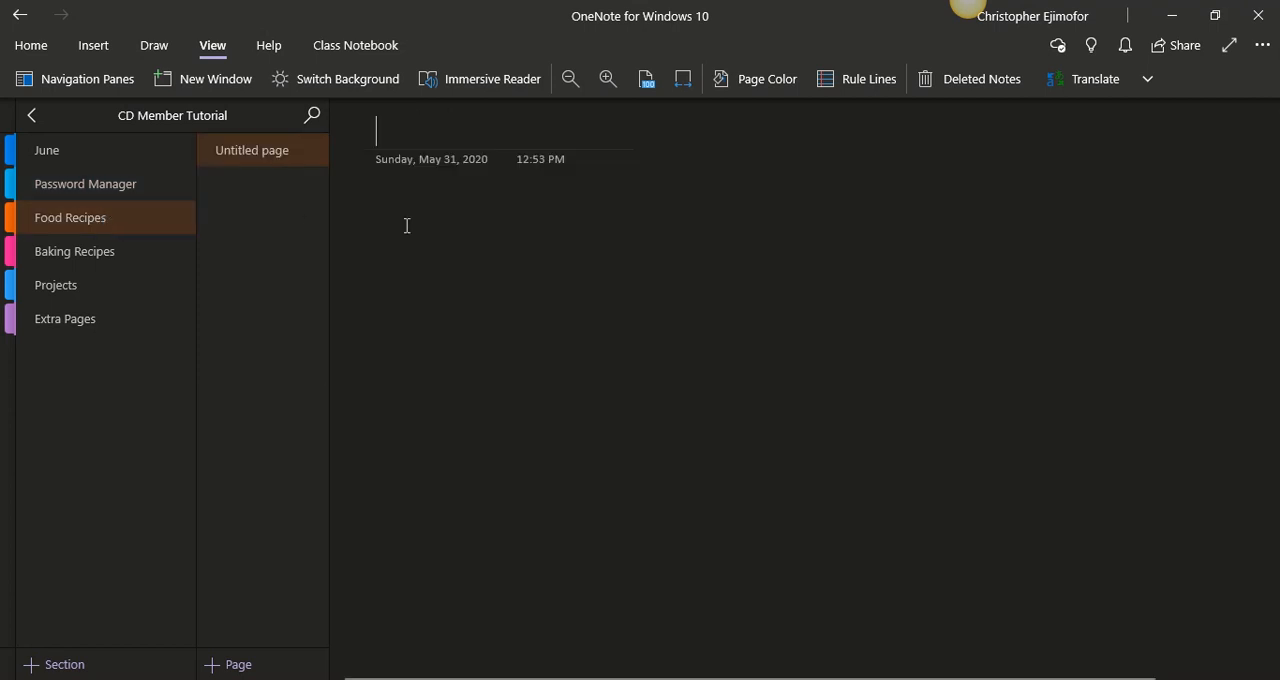
{"action": "mouse_move", "coordinate": [572, 192]}
{"action": "left_mouse_down"}
{"action": "mouse_move", "coordinate": [434, 183]}
{"action": "mouse_move", "coordinate": [367, 163]}
{"action": "left_mouse_up"}
{"action": "key", "text": "Delete"}
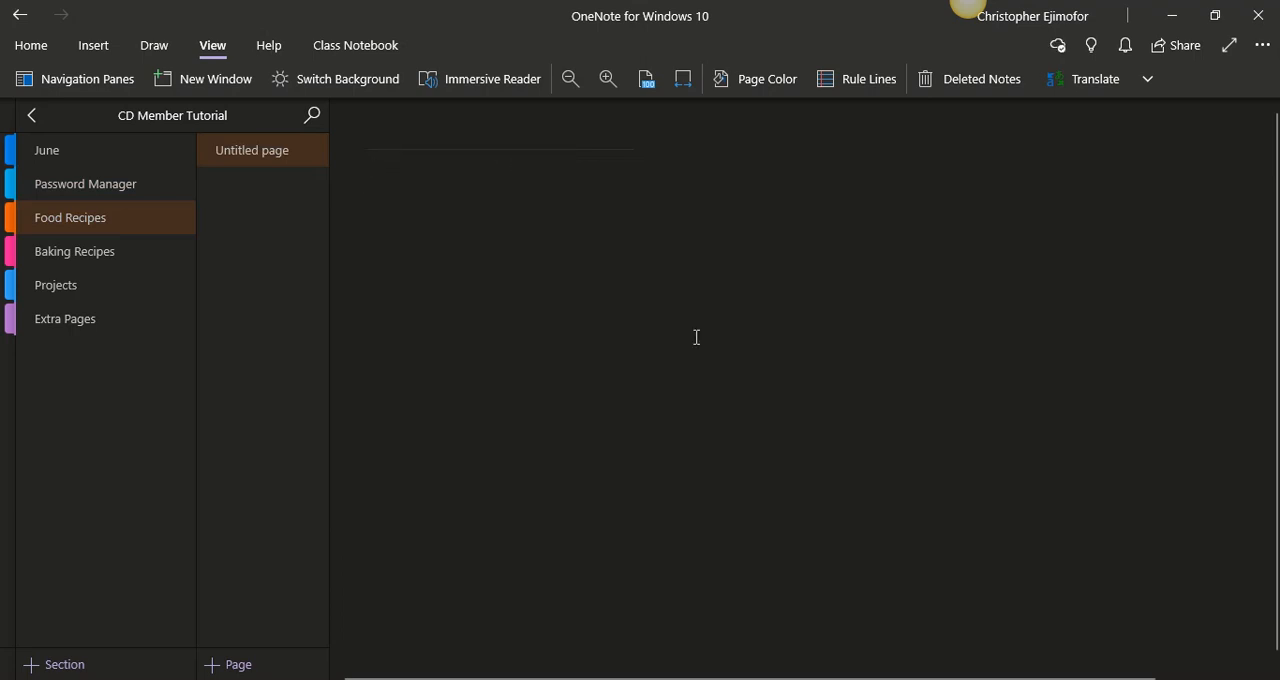
- Insert the Food Recipe PDF from the Crisp Digitals Official Planner folder as a printout on the Food Recipes page
{"action": "left_click", "coordinate": [590, 679]}
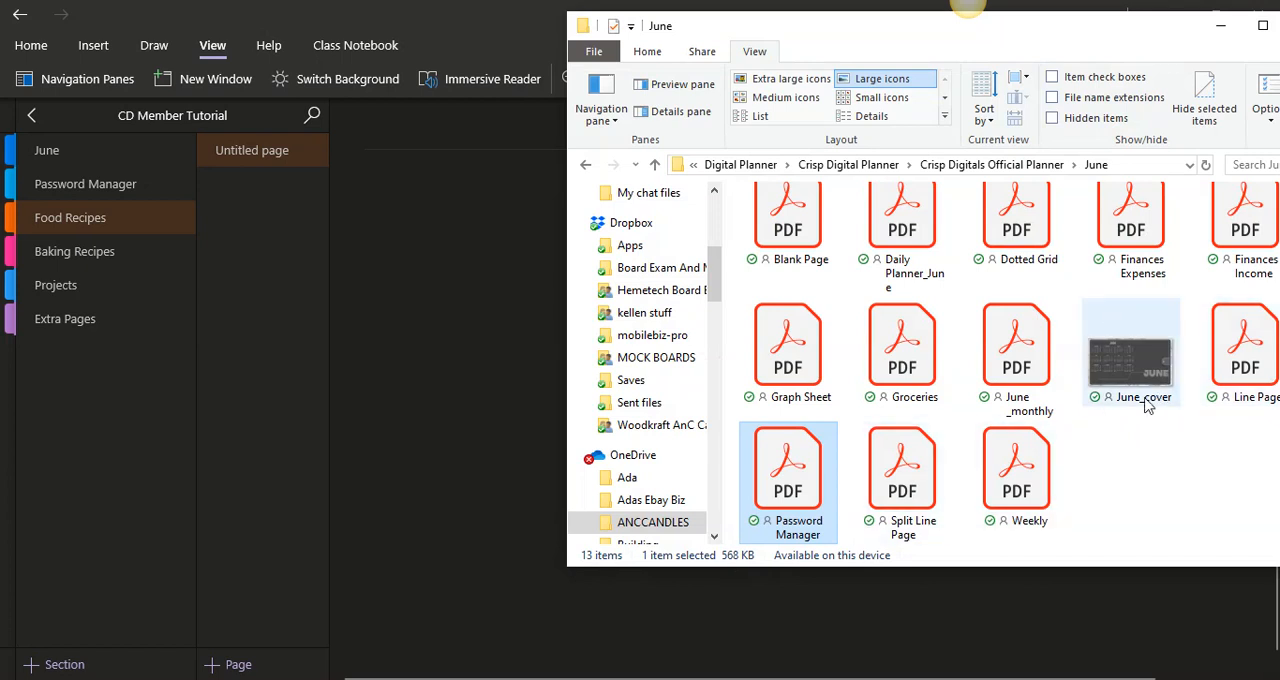
{"action": "left_click", "coordinate": [656, 165]}
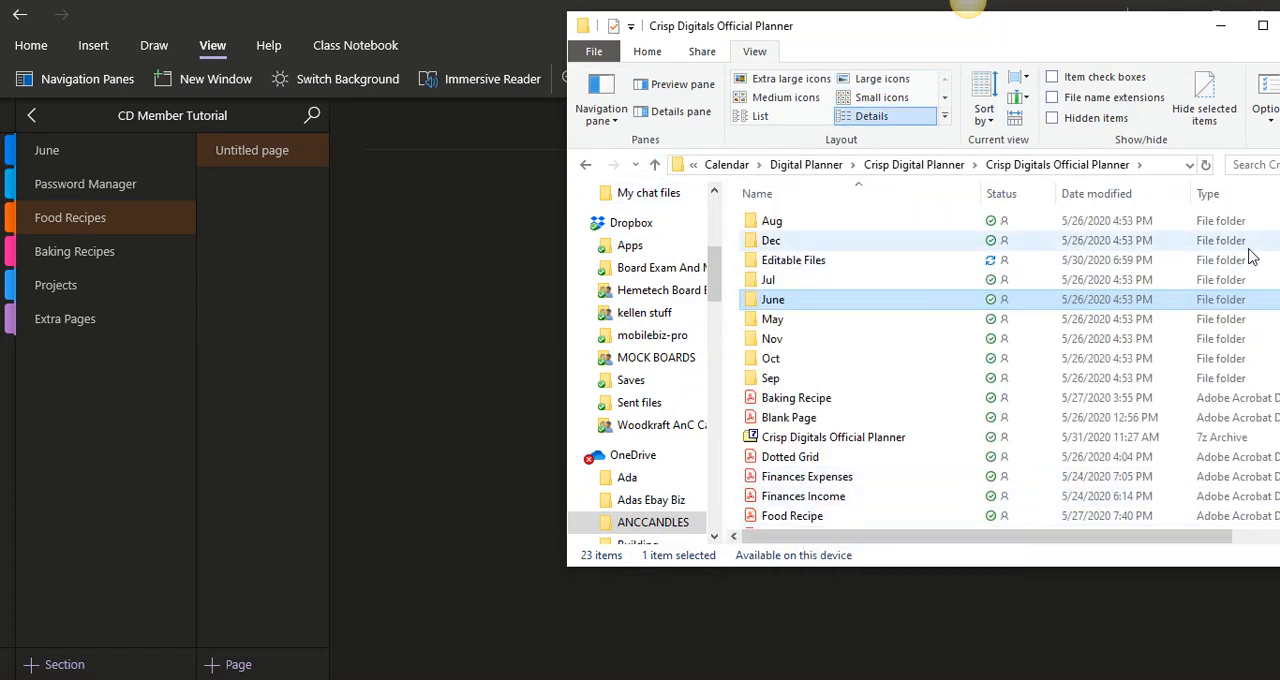
{"action": "left_click_drag", "start_coordinate": [1073, 30], "coordinate": [959, 33]}
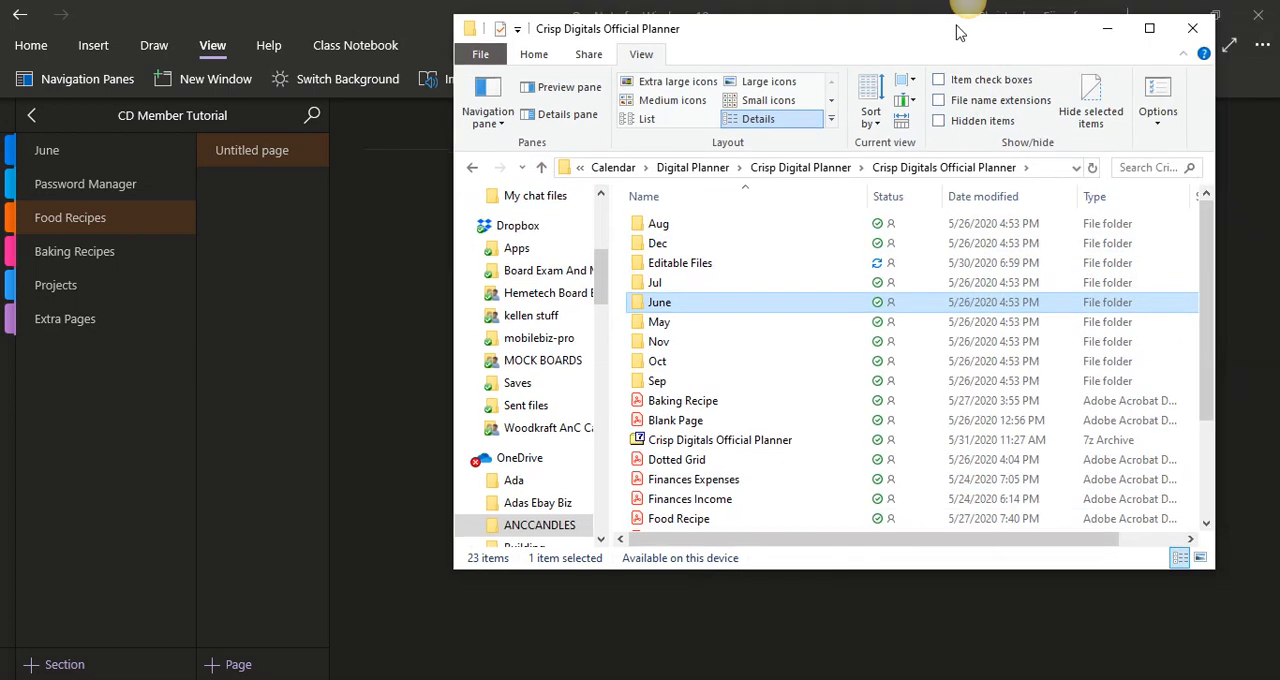
{"action": "scroll", "coordinate": [1207, 260], "scroll_direction": "down", "scroll_amount": 1}
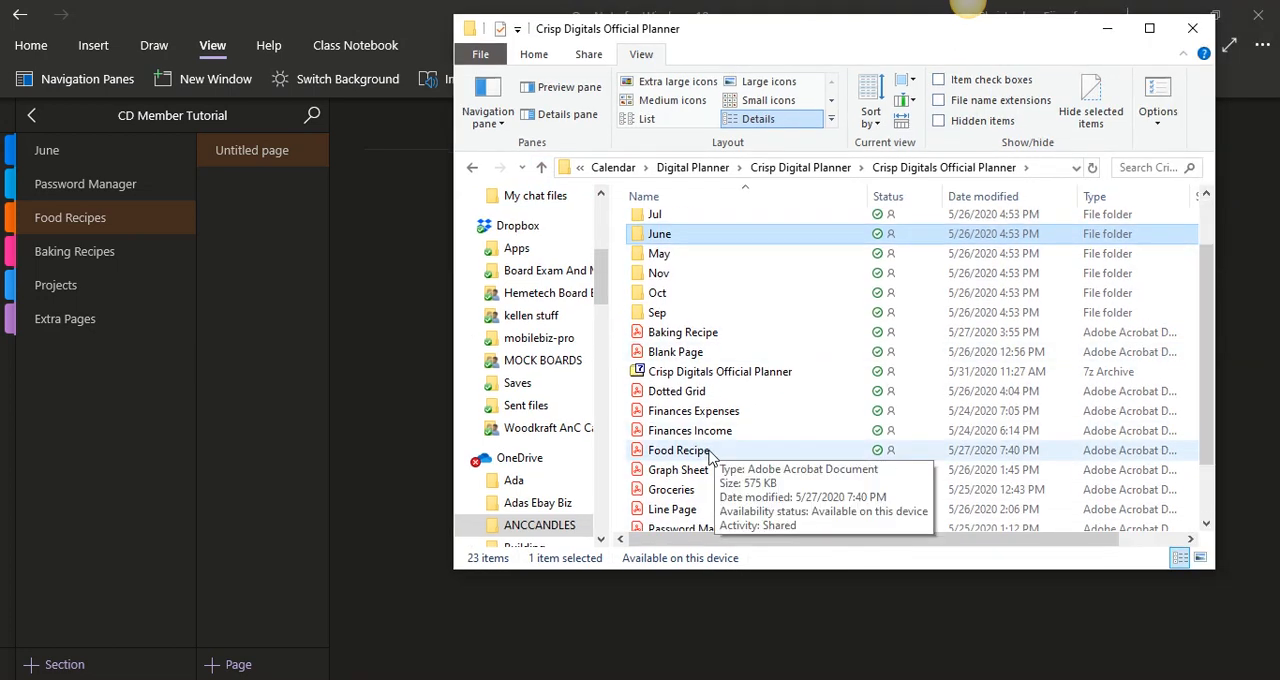
{"action": "left_click_drag", "start_coordinate": [706, 455], "coordinate": [411, 437]}
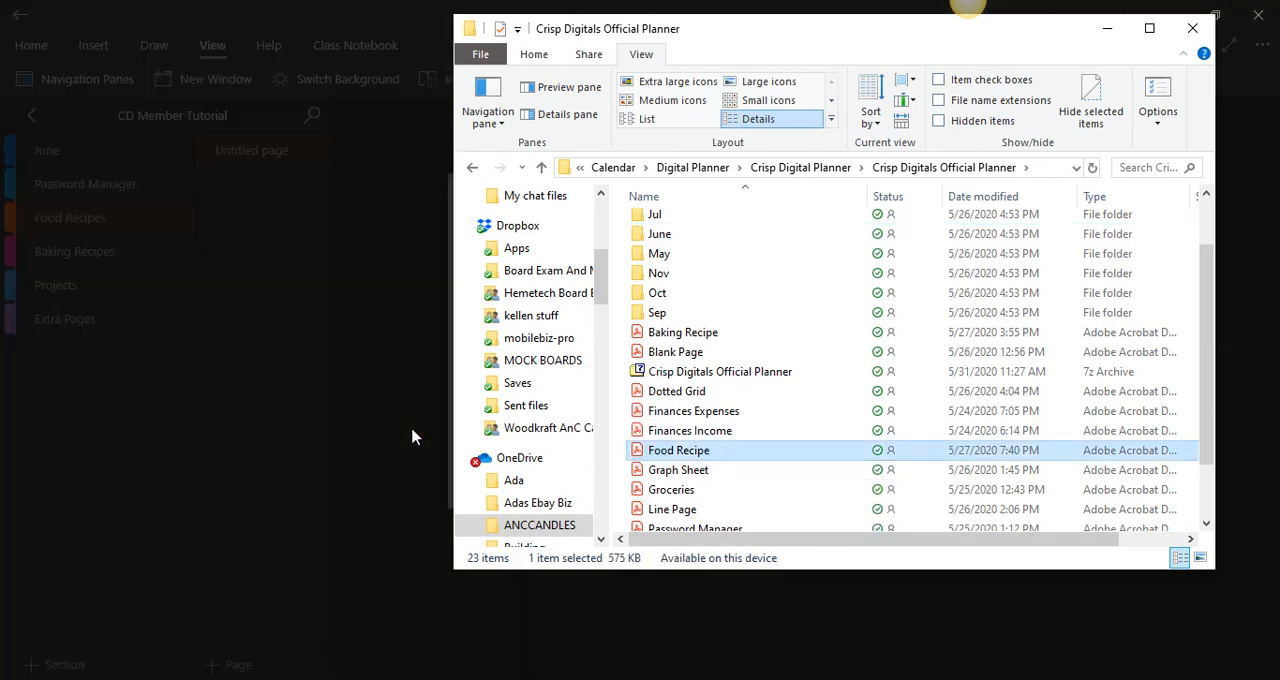
{"action": "left_click", "coordinate": [1107, 28]}
{"action": "left_click", "coordinate": [666, 415]}
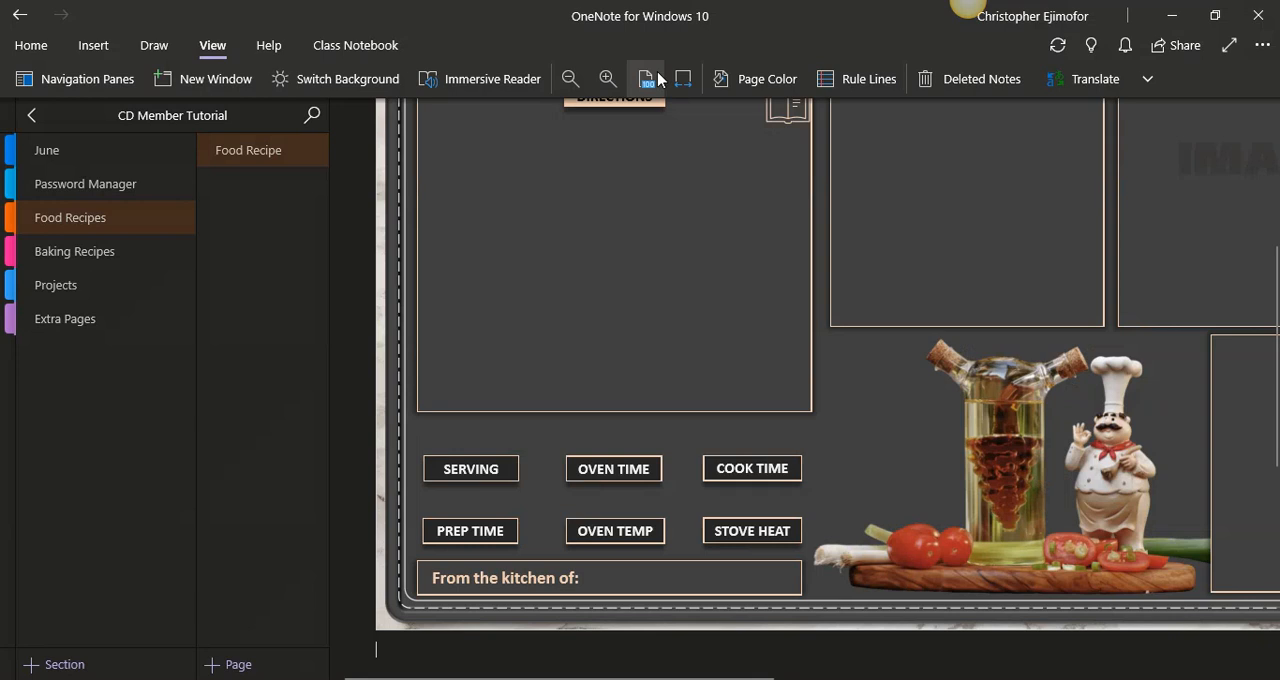
- Fit the page to the window width and delete the Food Recipe file attachment above the printout
{"action": "left_click", "coordinate": [682, 80]}
{"action": "left_click_drag", "start_coordinate": [1274, 272], "coordinate": [1278, 176]}
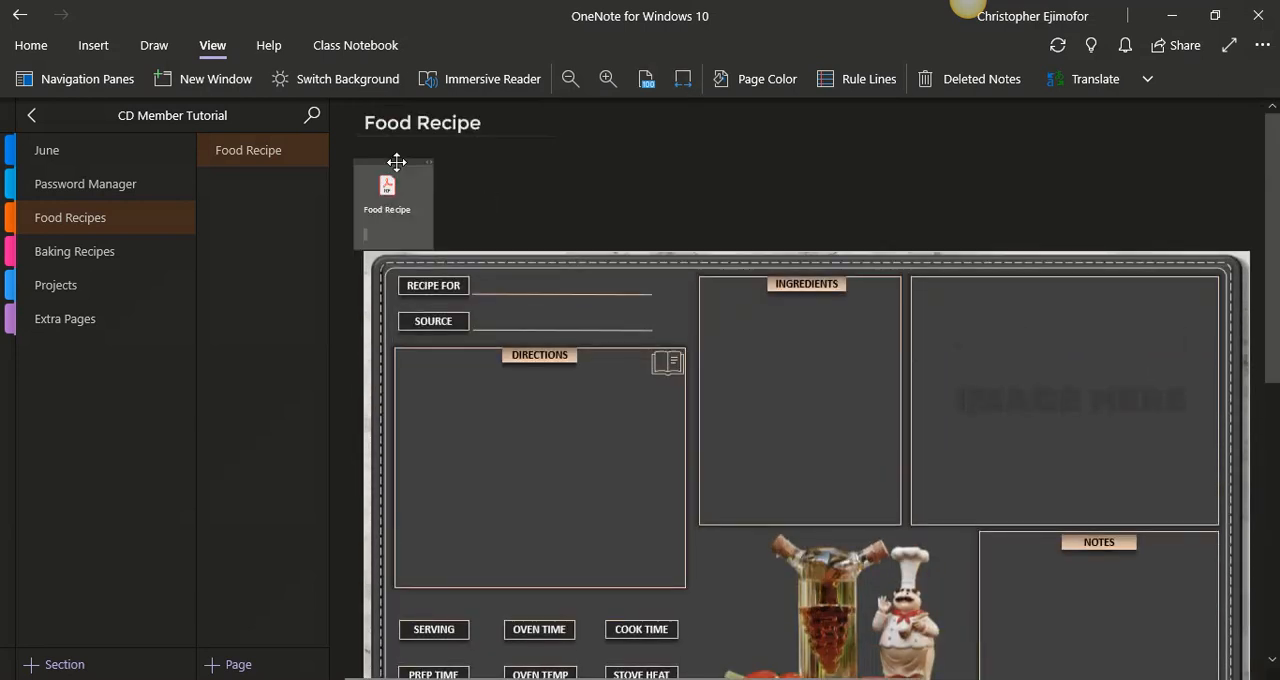
{"action": "key", "text": "Delete"}
- Fit the recipe printout beneath the page title, slightly enlarged, and set it as the page background
{"action": "left_click", "coordinate": [516, 262]}
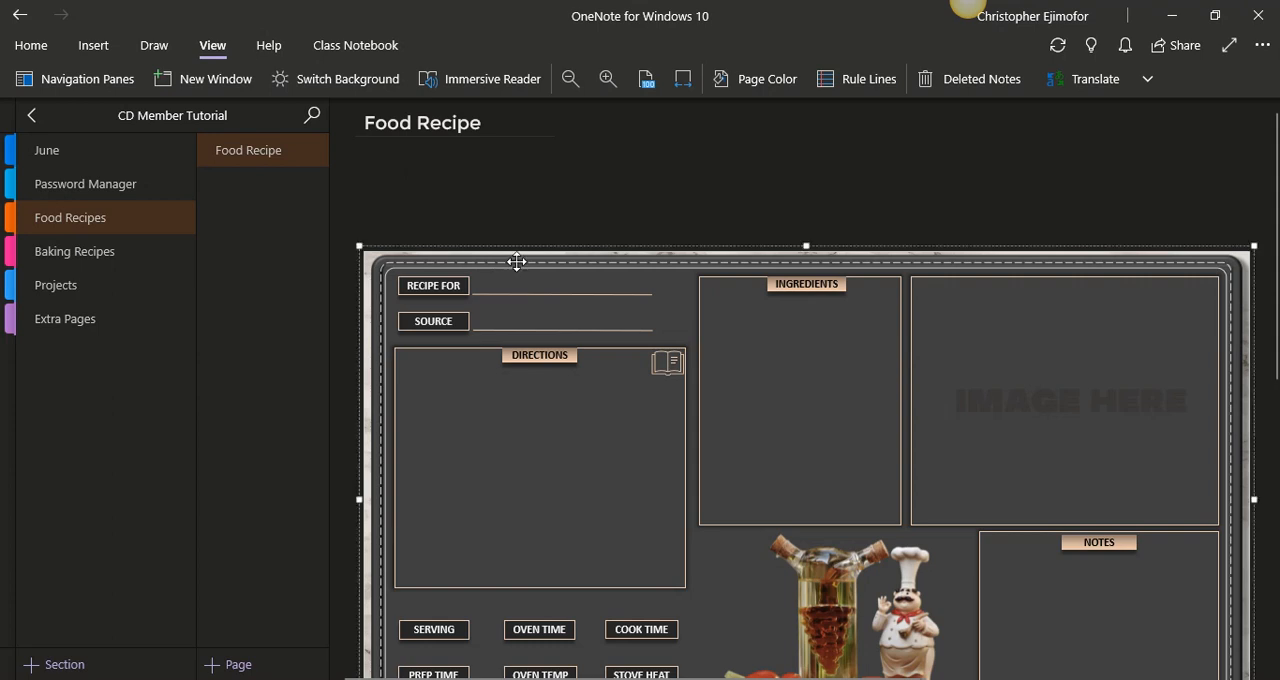
{"action": "left_click_drag", "start_coordinate": [516, 262], "coordinate": [497, 148]}
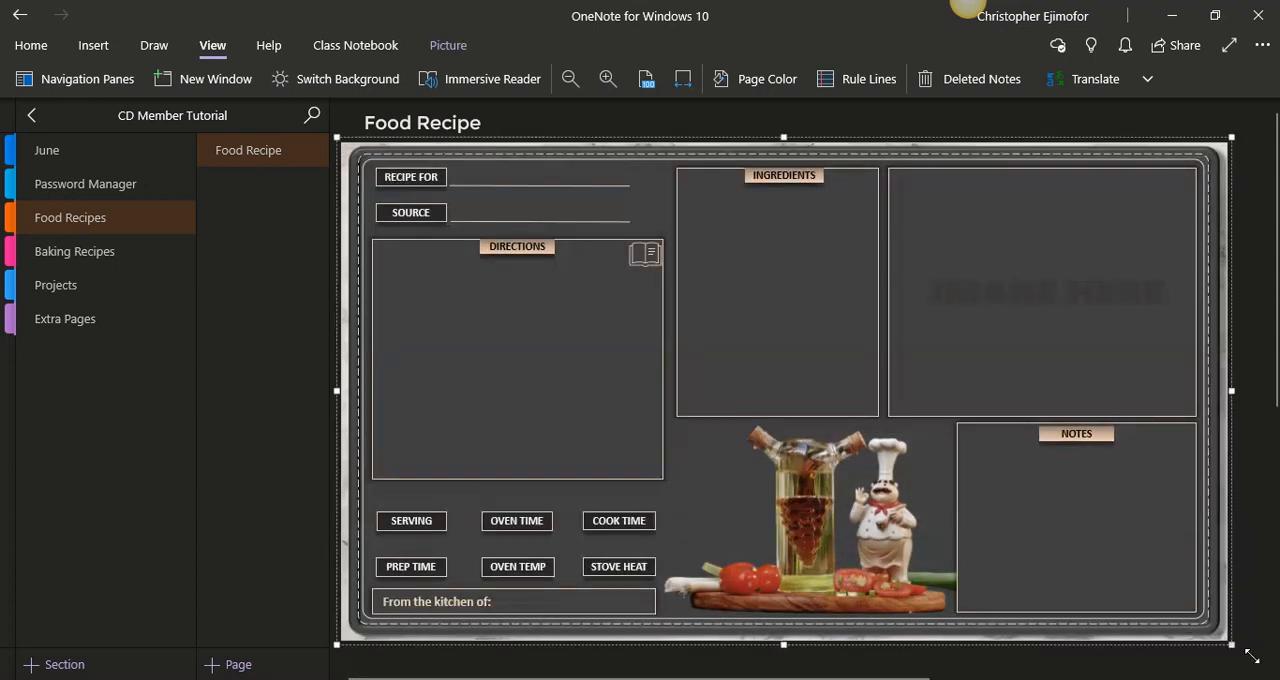
{"action": "left_click_drag", "start_coordinate": [1231, 645], "coordinate": [1252, 656]}
{"action": "right_click", "coordinate": [849, 300]}
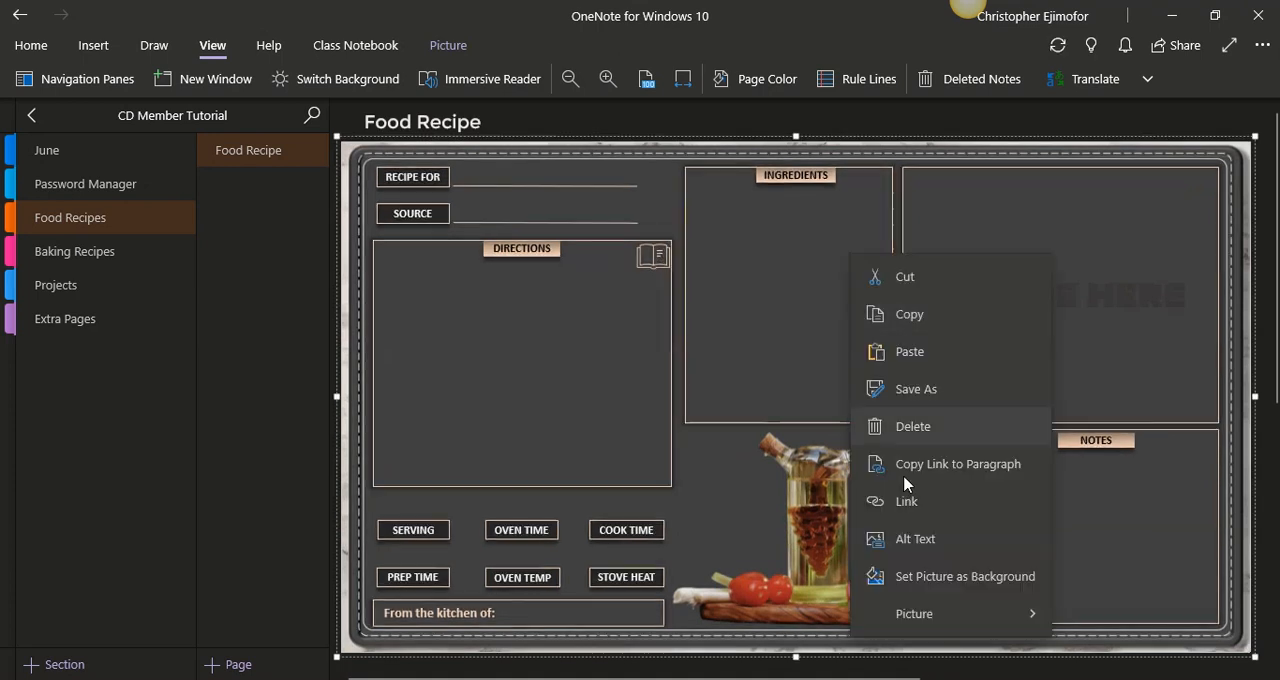
{"action": "left_click", "coordinate": [914, 576]}
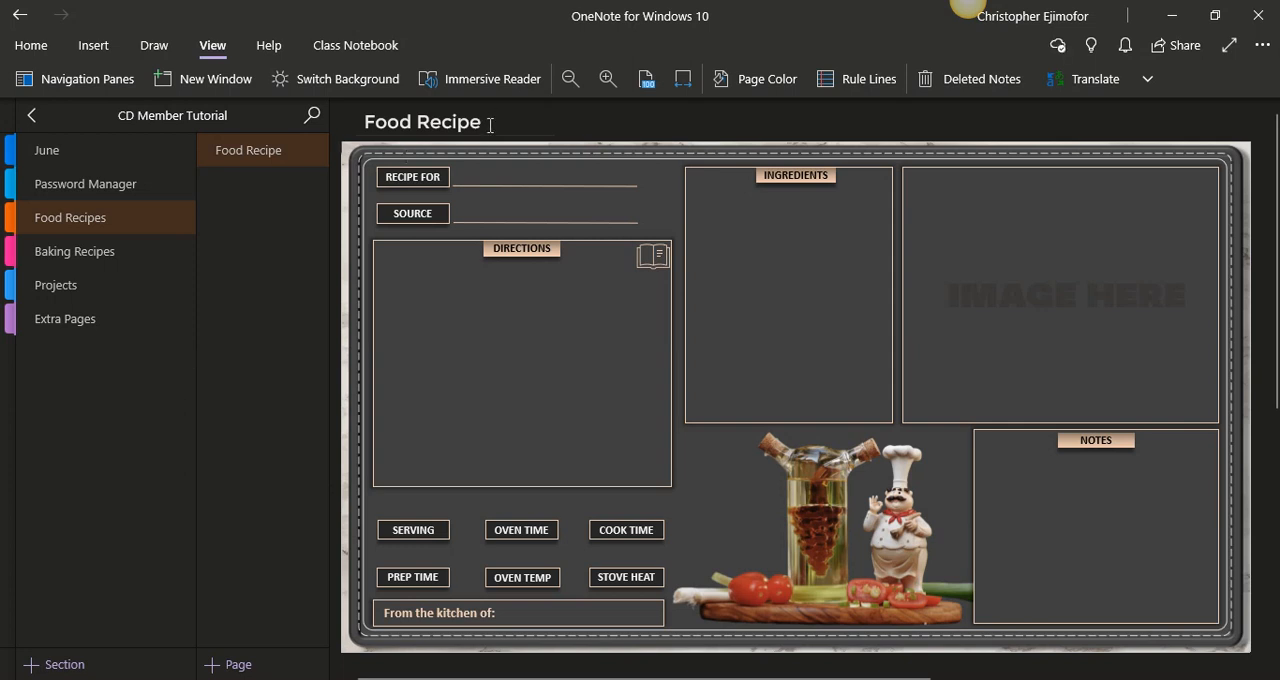
- Replace the Food Recipe page title with "Italian Wedding Soup"
{"action": "left_click_drag", "start_coordinate": [490, 124], "coordinate": [366, 124]}
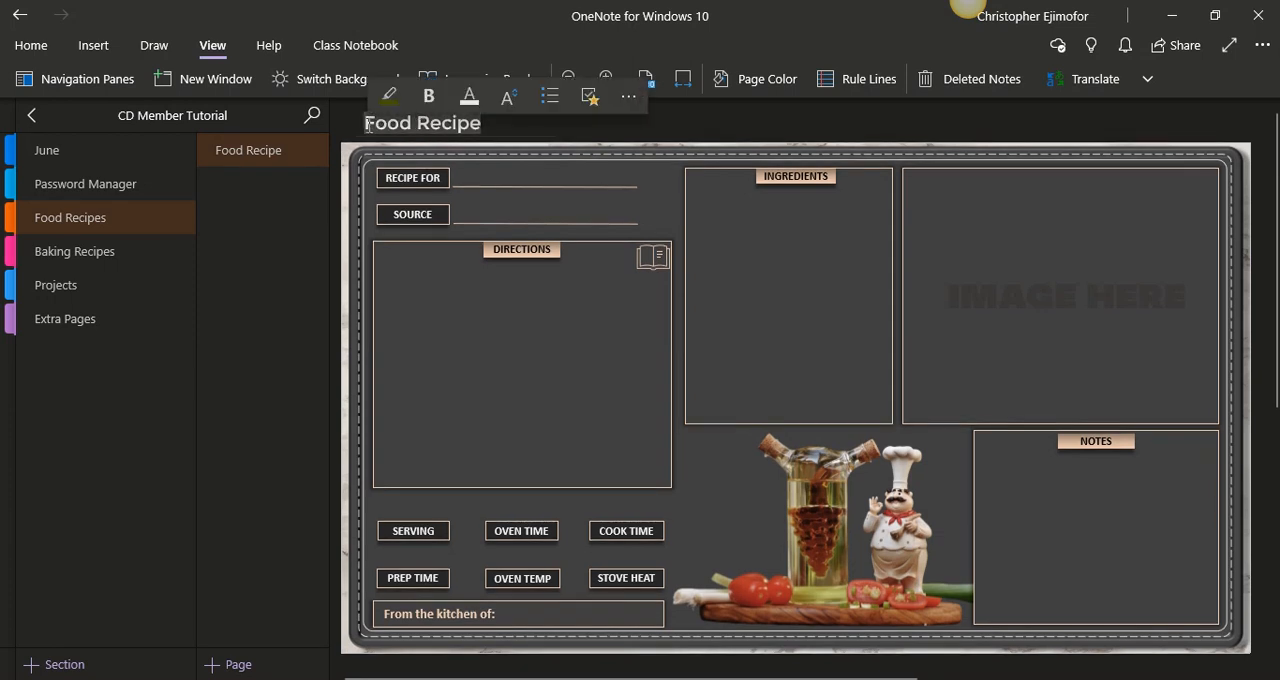
{"action": "key", "text": "BackSpace"}
{"action": "type", "text": "Itia"}
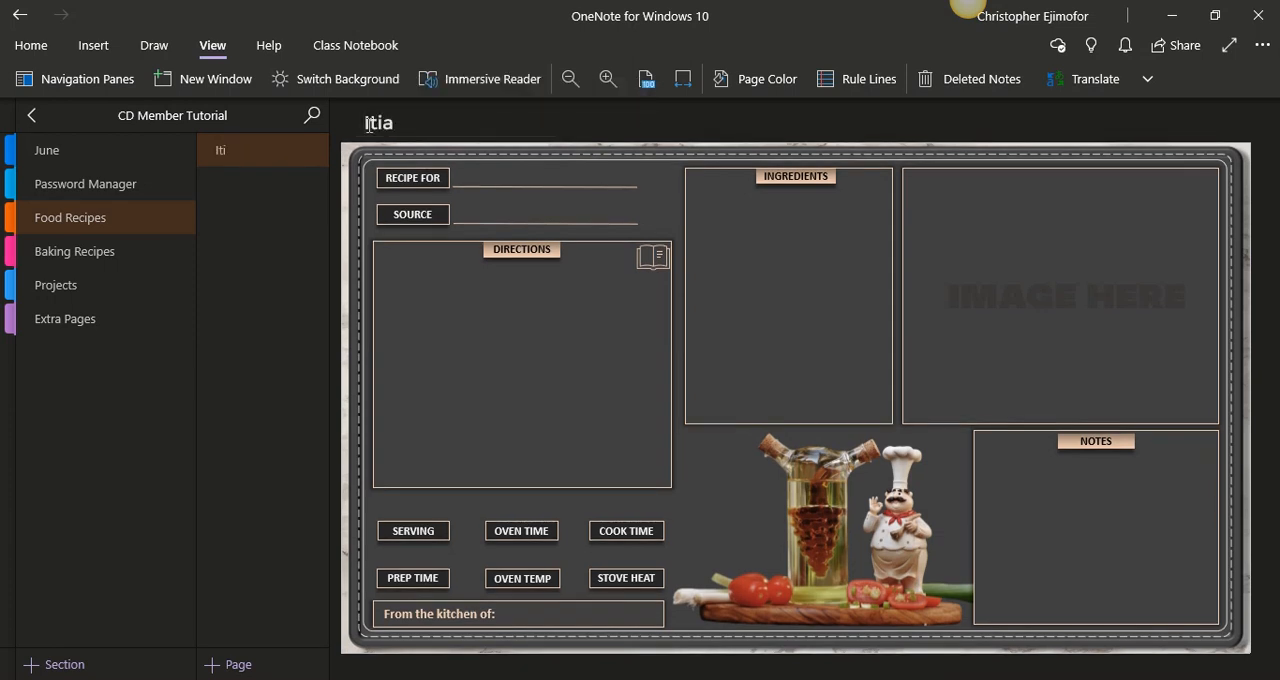
{"action": "key", "text": "BackSpace"}
{"action": "key", "text": "BackSpace"}
{"action": "type", "text": "alina"}
{"action": "key", "text": "BackSpace"}
{"action": "key", "text": "BackSpace"}
{"action": "type", "text": "an Weeding"}
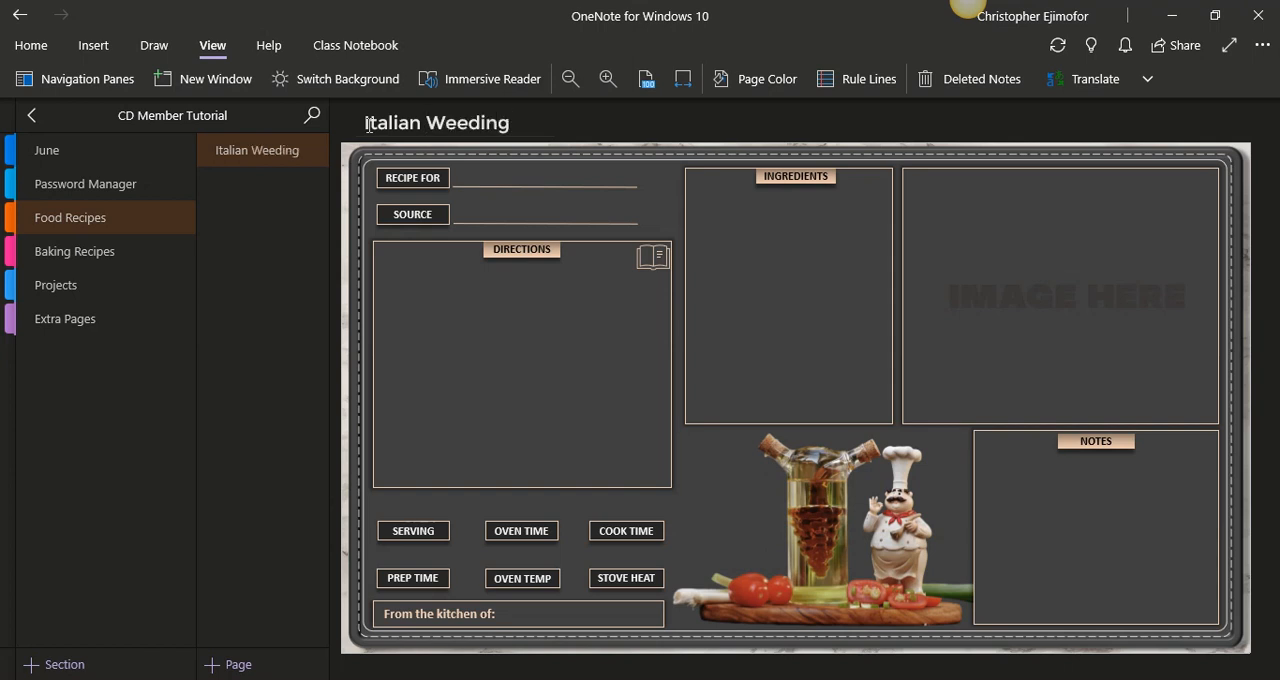
{"action": "type", "text": " Soup"}
{"action": "left_click", "coordinate": [464, 124]}
{"action": "key", "text": "BackSpace"}
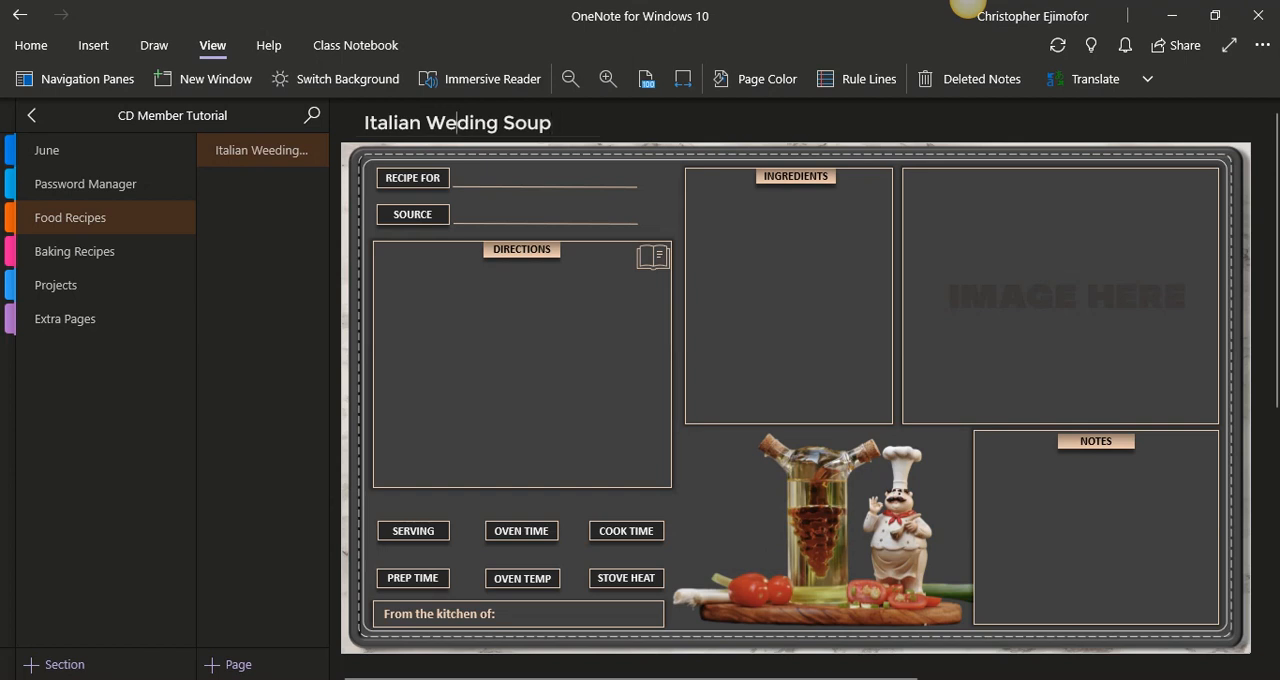
{"action": "type", "text": "d"}
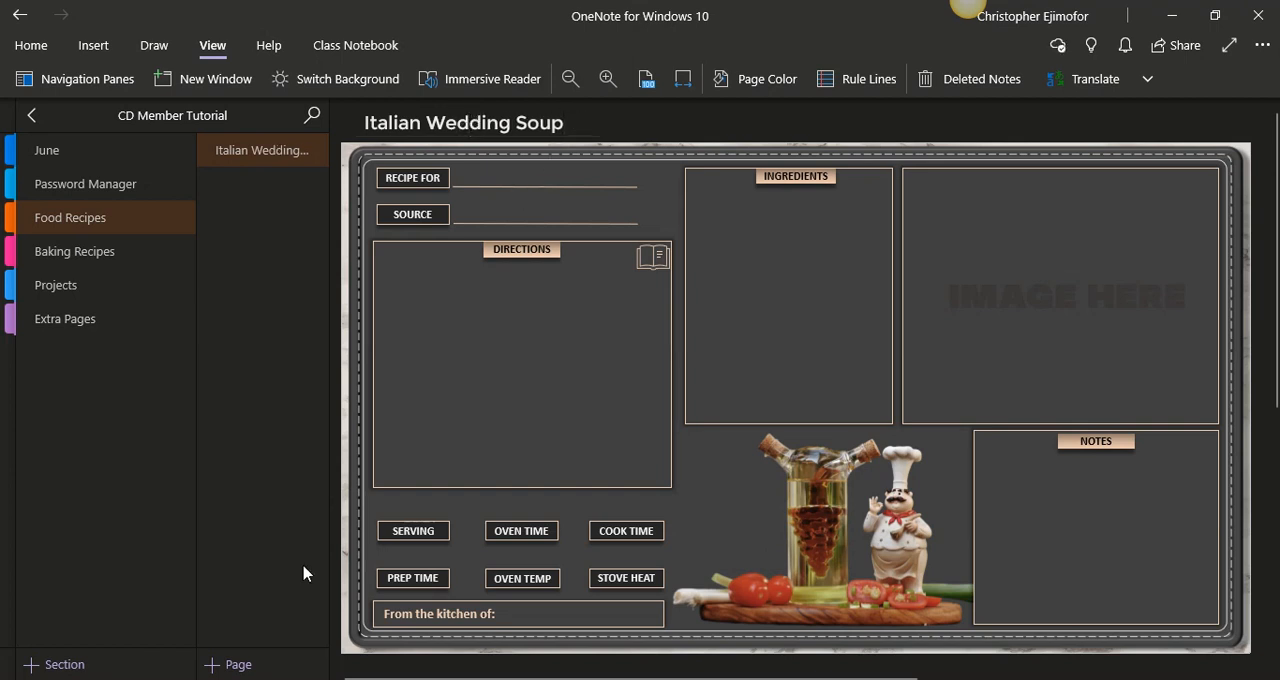
- Add a new page to Food Recipes and title it "Chicken and Mashed Potatoe"
{"action": "left_click", "coordinate": [268, 664]}
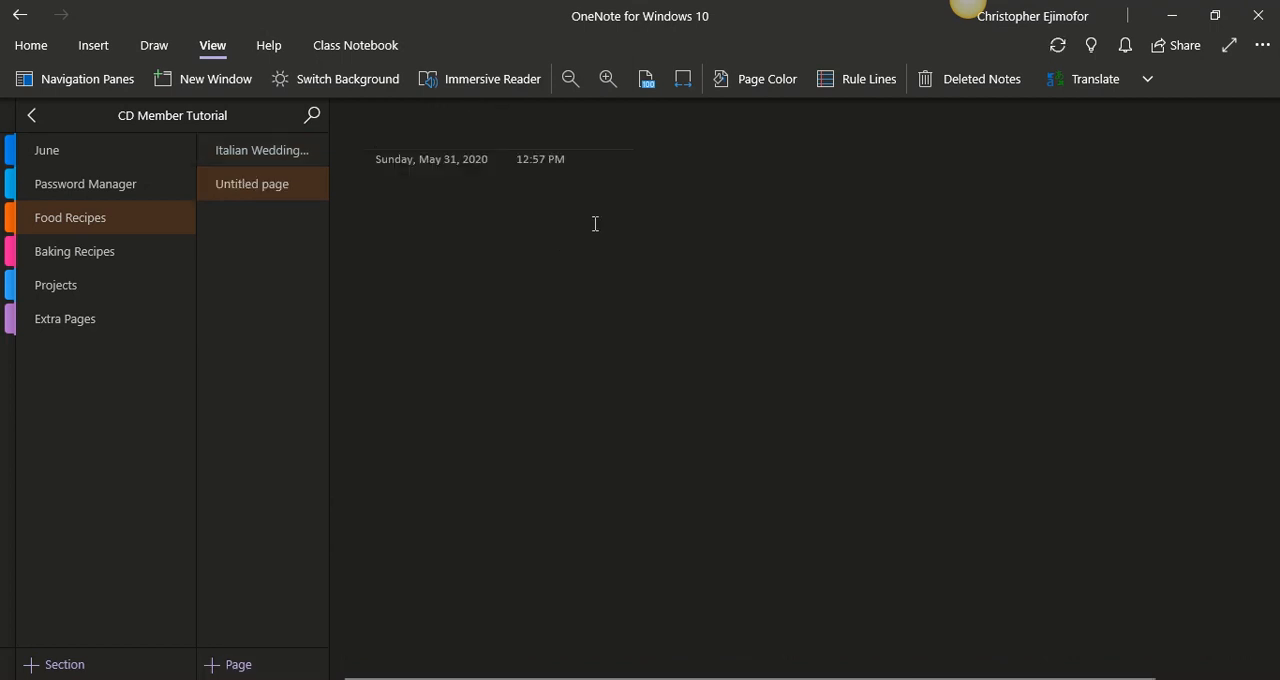
{"action": "left_click", "coordinate": [387, 137]}
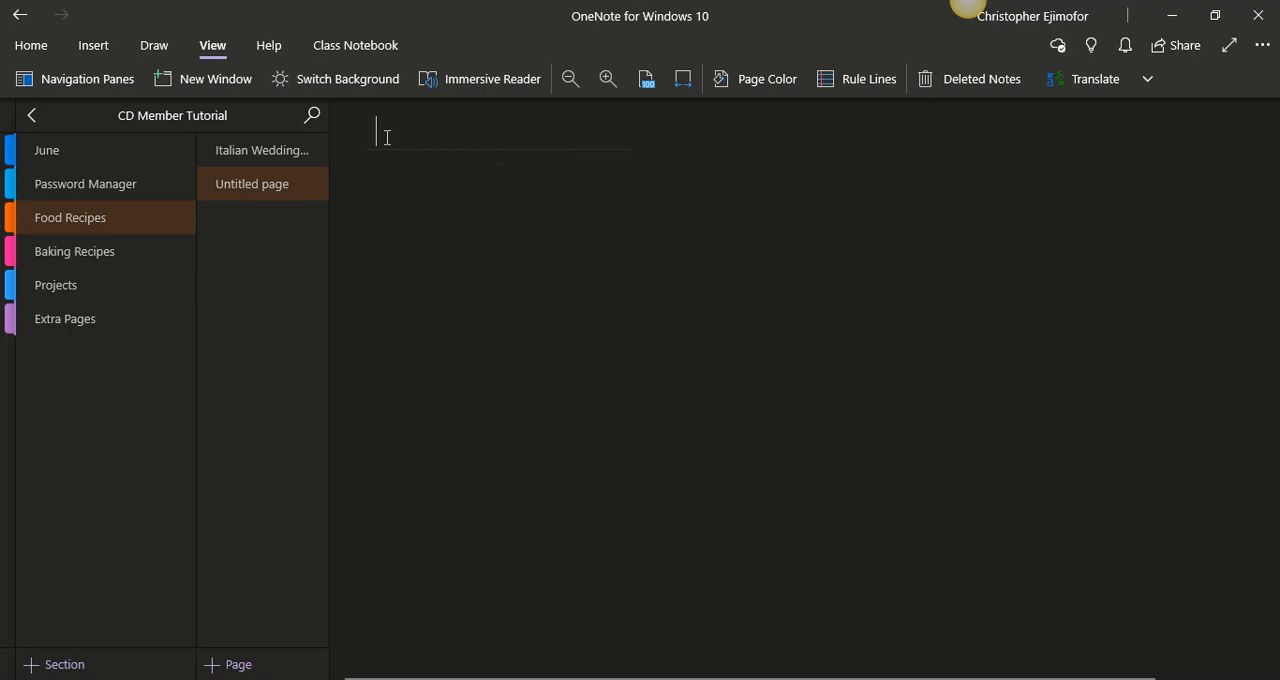
{"action": "type", "text": "Ch"}
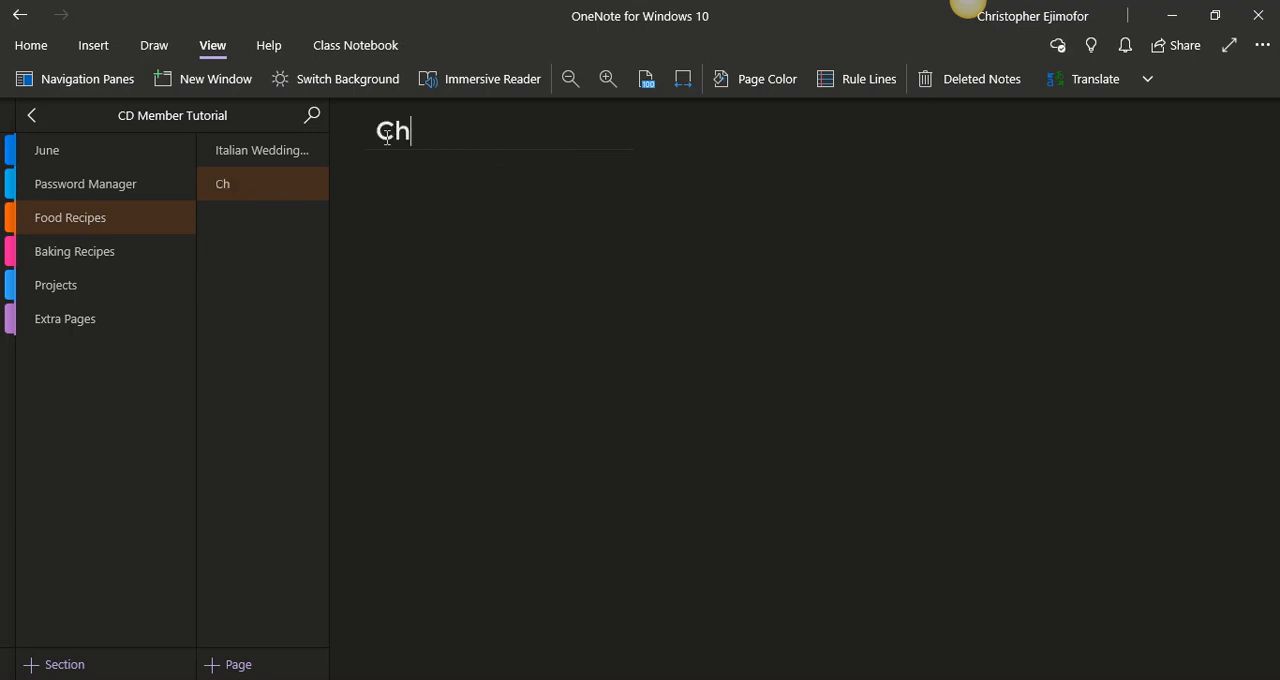
{"action": "type", "text": "icke"}
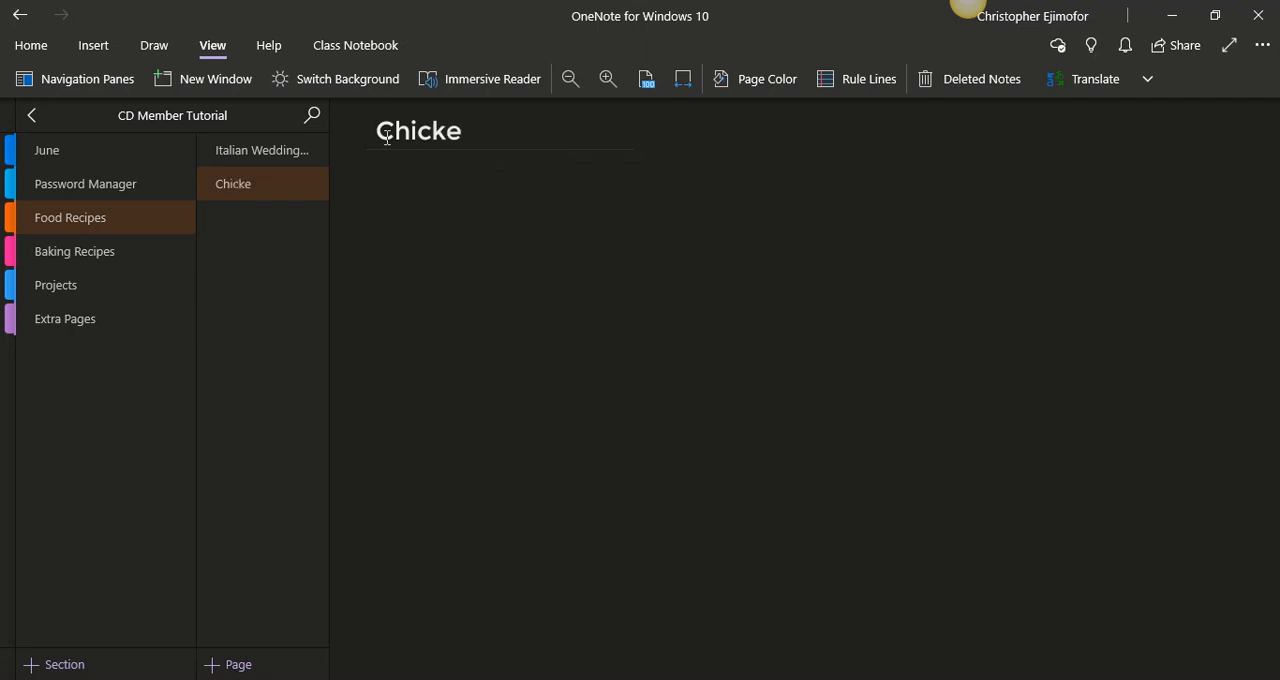
{"action": "type", "text": "n and"}
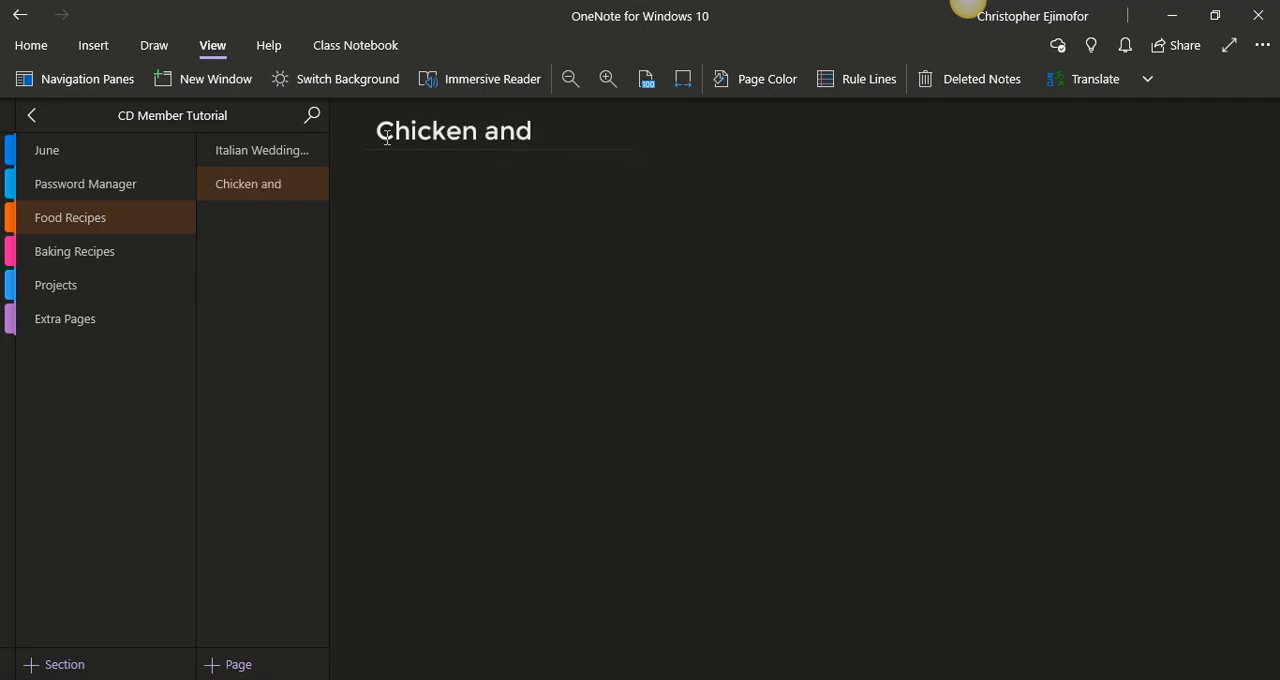
{"action": "type", "text": " Mashed"}
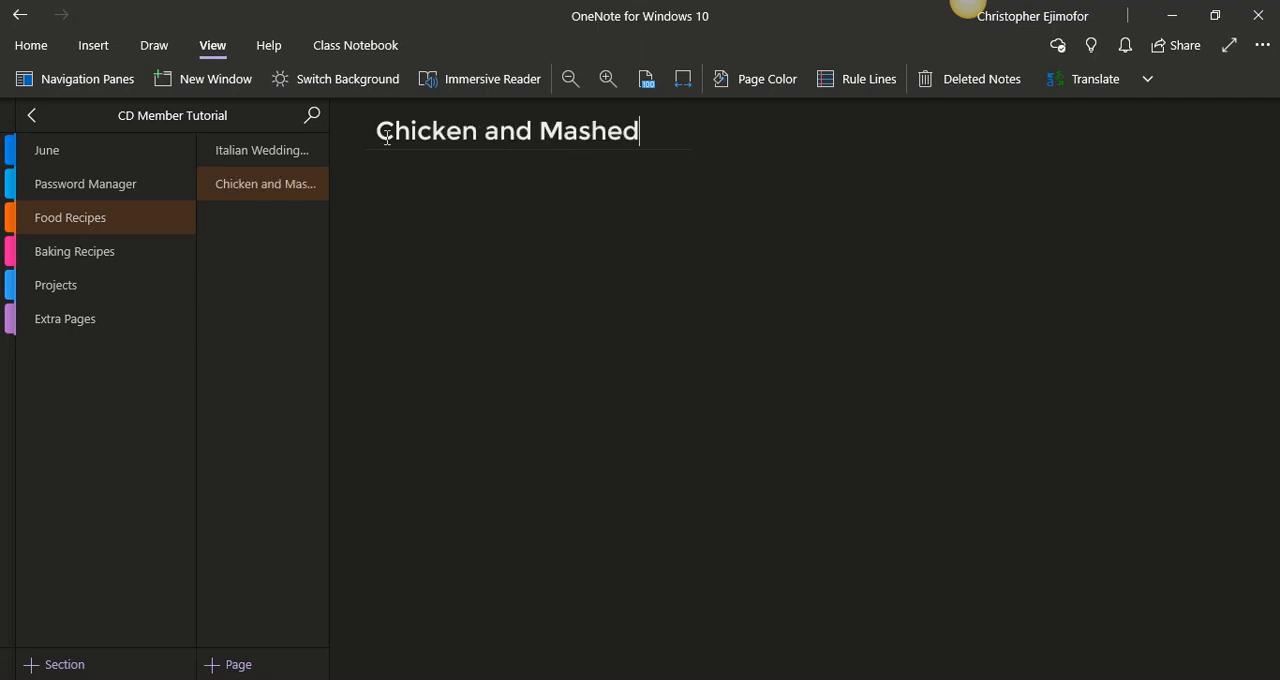
{"action": "type", "text": " Potatoe"}
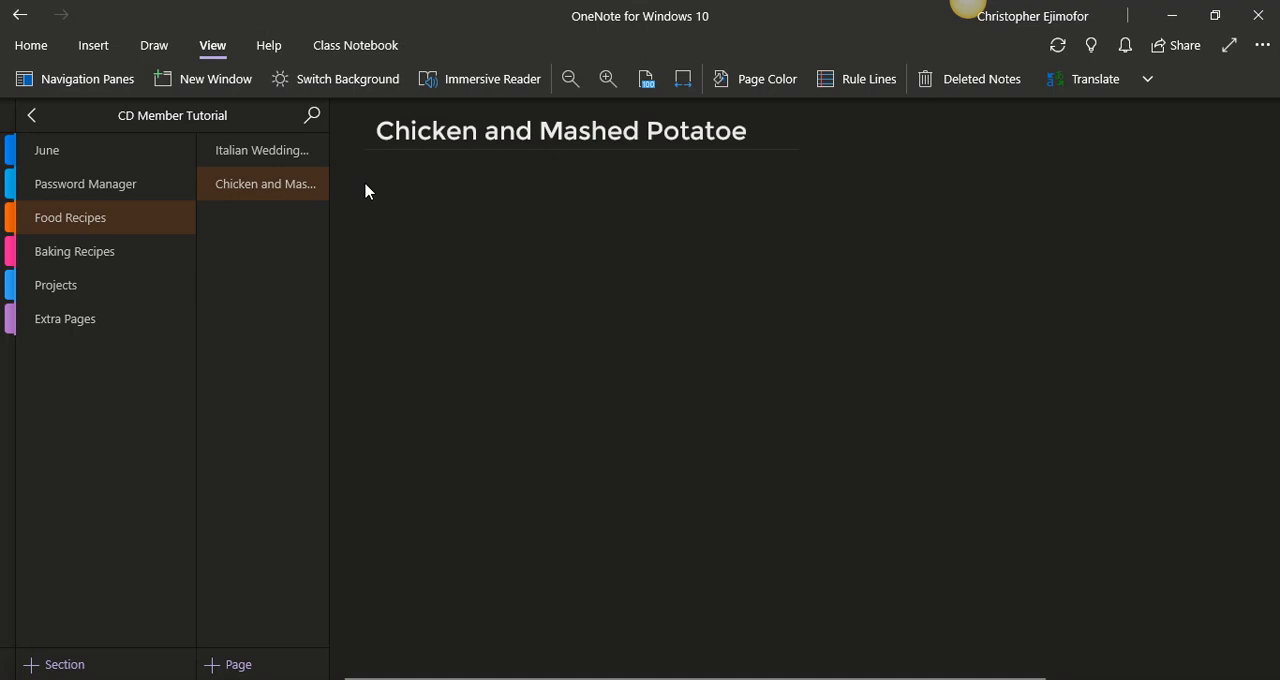
- Set the Italian Wedding Soup page as the section's default template and add a new page based on it
{"action": "left_click", "coordinate": [299, 162]}
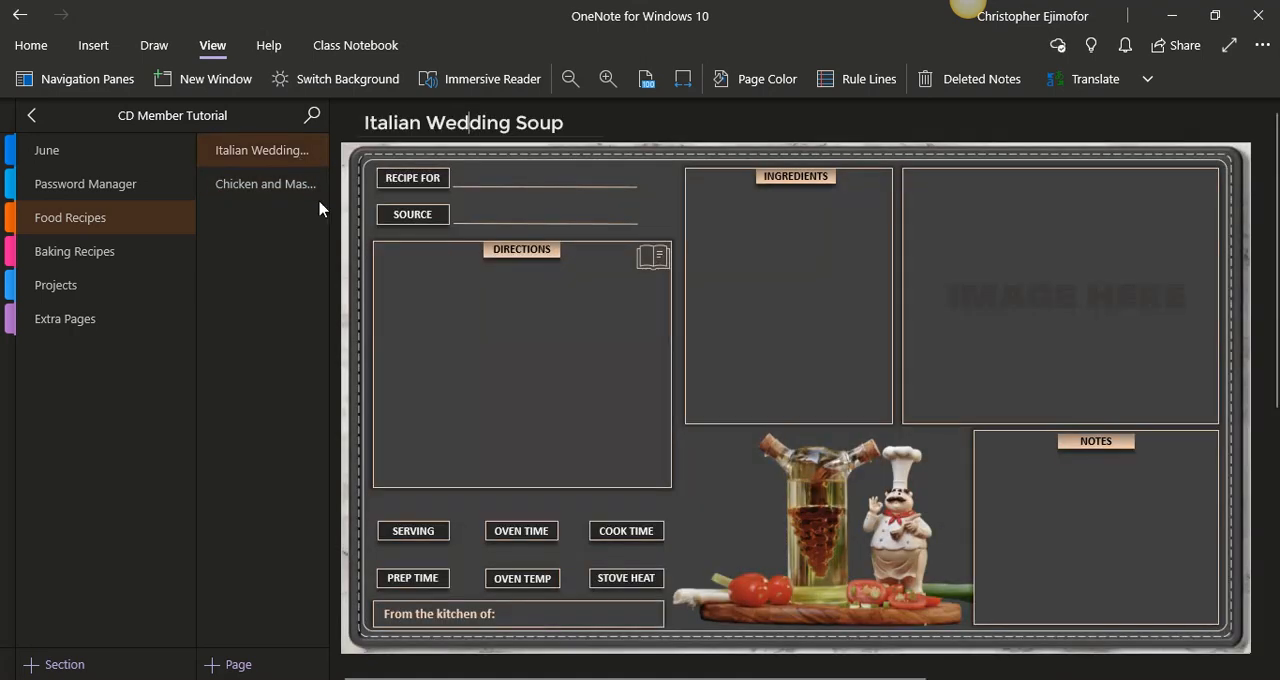
{"action": "right_click", "coordinate": [278, 161]}
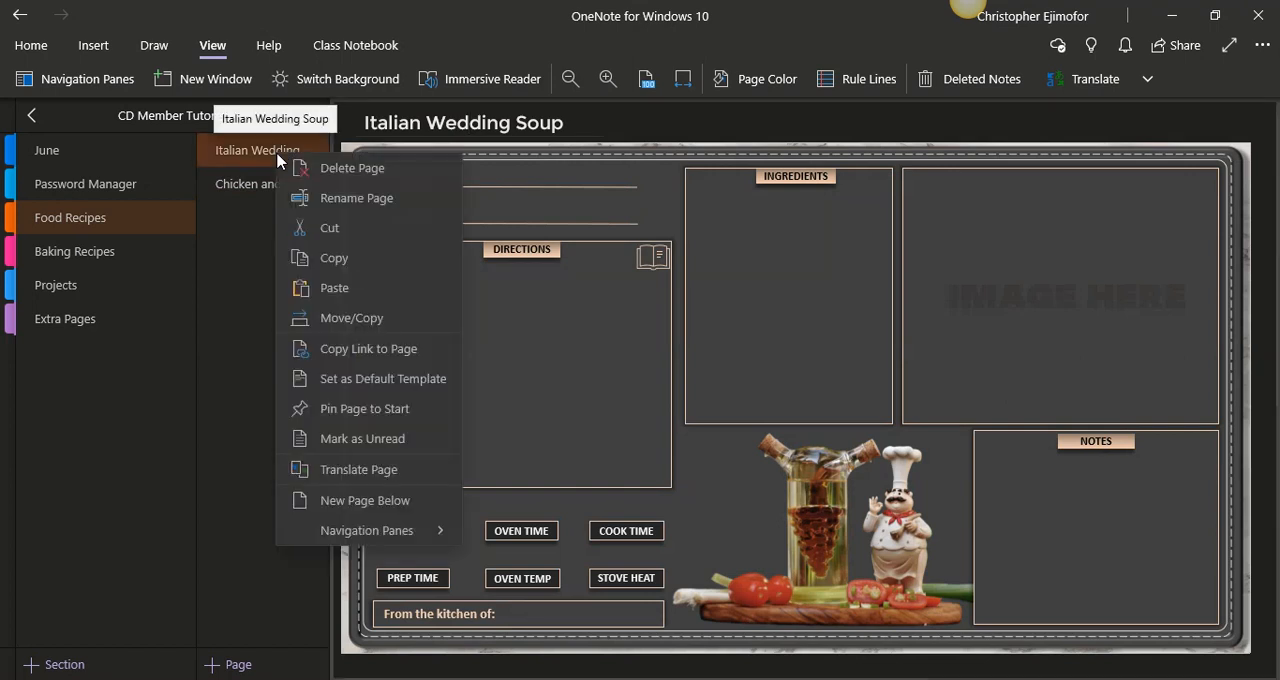
{"action": "left_click", "coordinate": [366, 382]}
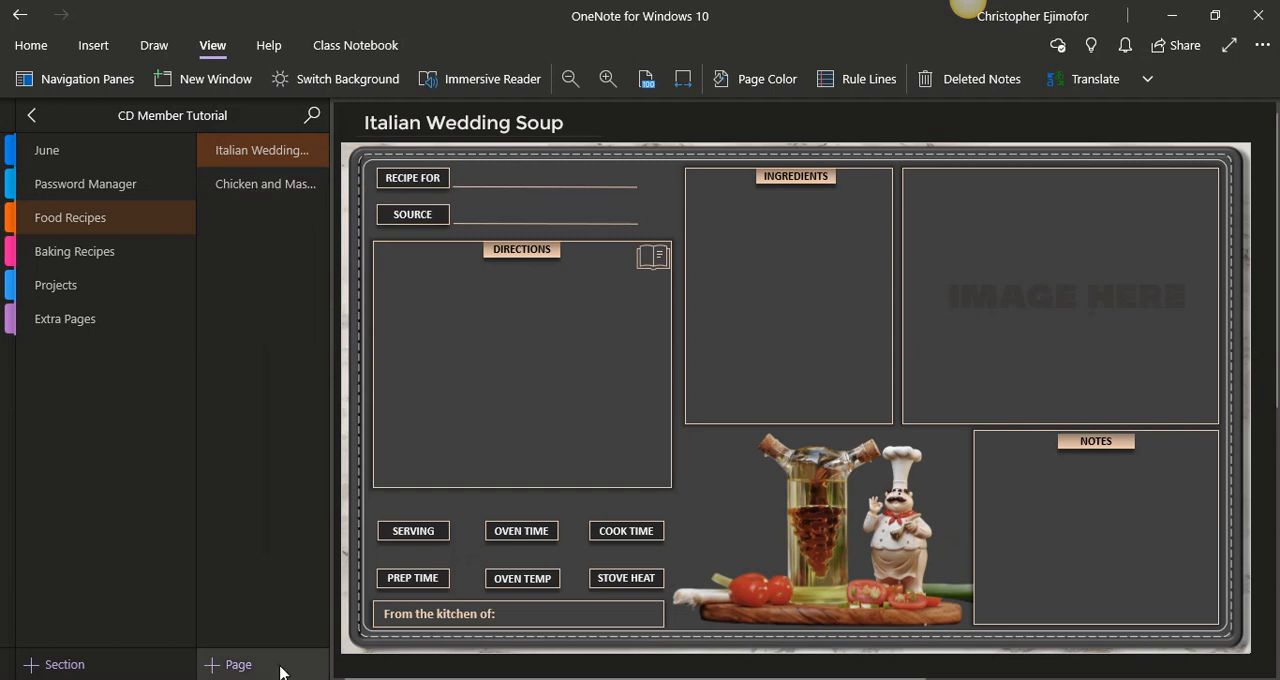
{"action": "left_click", "coordinate": [232, 664]}
{"action": "left_click", "coordinate": [683, 80]}
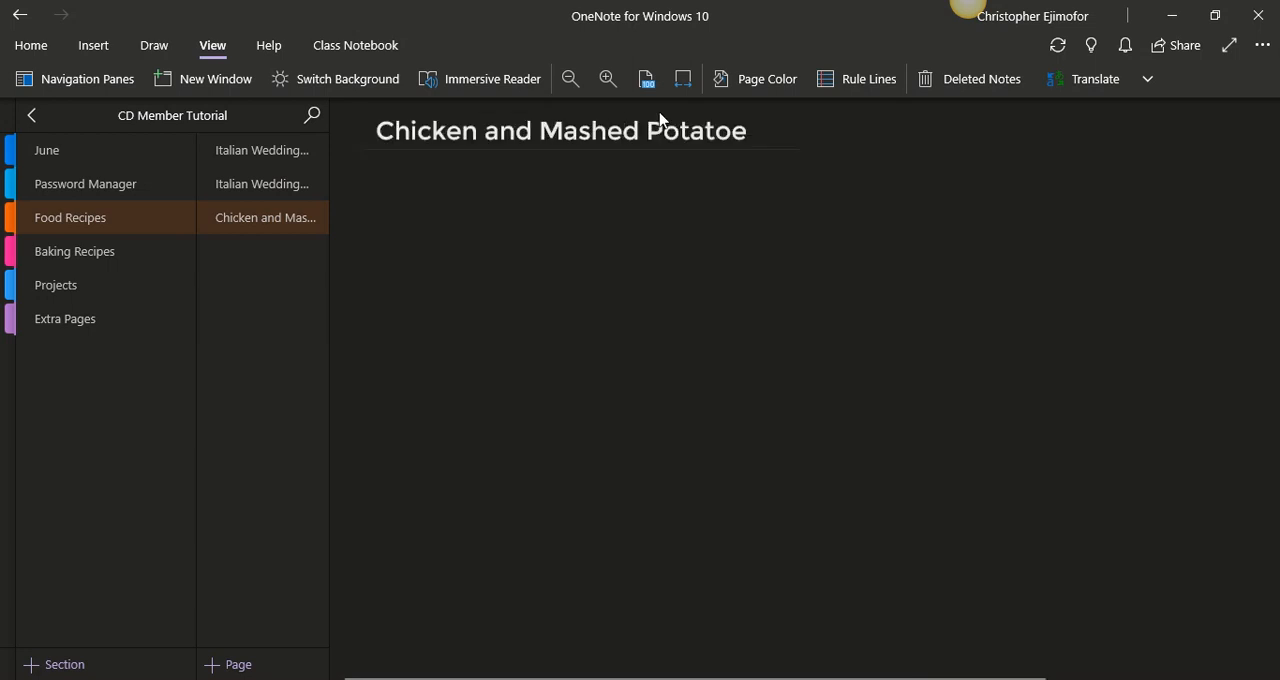
- Move the title "Chicken and Mashed Potatoe" from the blank page to the new template-based page, replacing the copied Italian Wedding Soup title
{"action": "left_click_drag", "start_coordinate": [757, 140], "coordinate": [376, 150]}
{"action": "key", "text": "ctrl+c"}
{"action": "key", "text": "BackSpace"}
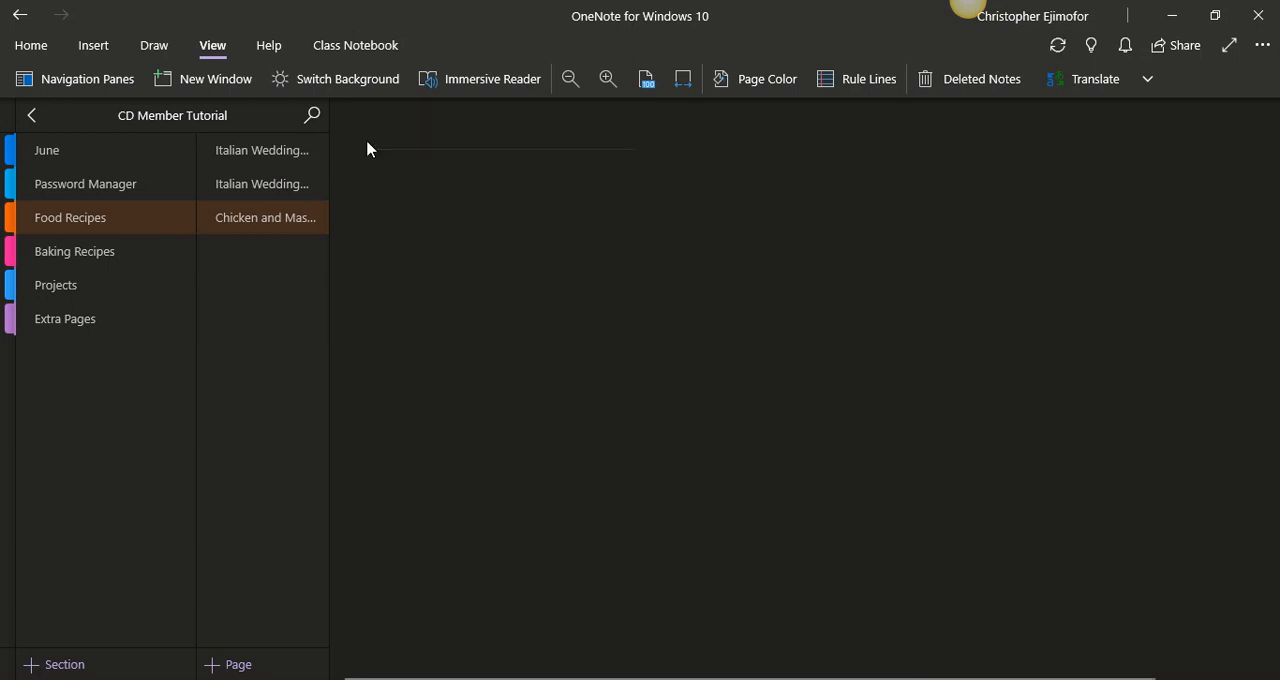
{"action": "left_click", "coordinate": [274, 183]}
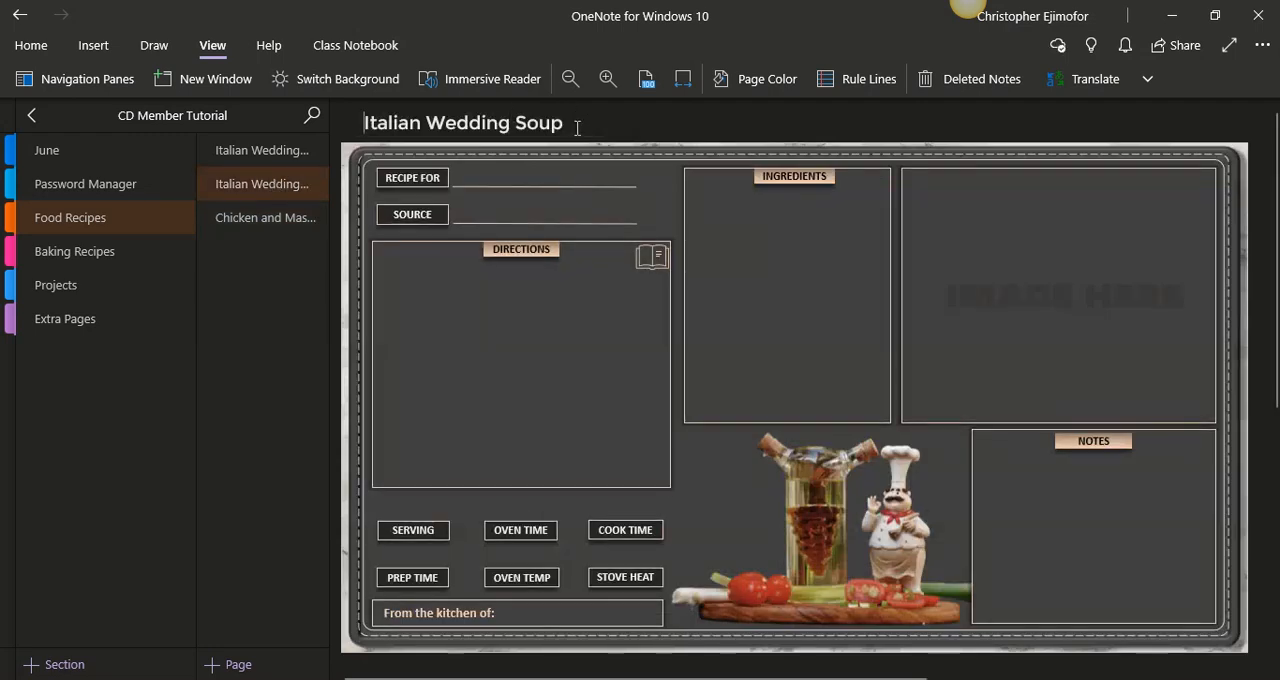
{"action": "left_click_drag", "start_coordinate": [578, 126], "coordinate": [363, 125]}
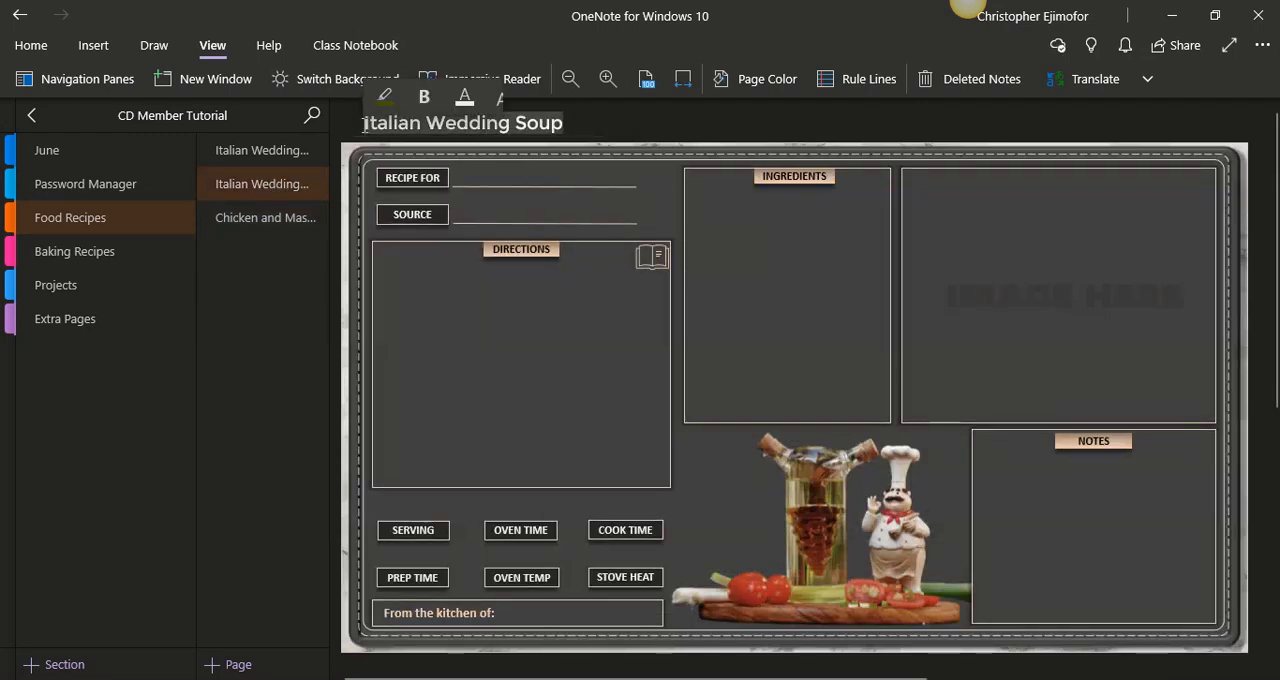
{"action": "key", "text": "ctrl+v"}
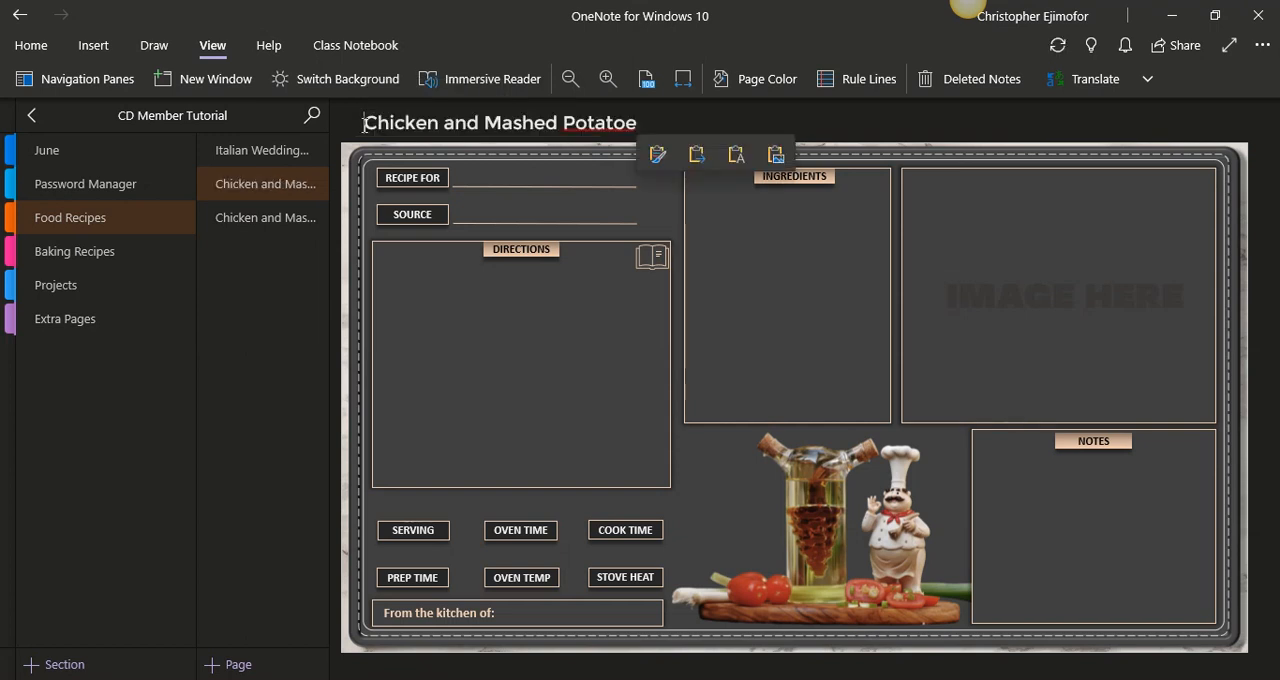
{"action": "left_click", "coordinate": [346, 171]}
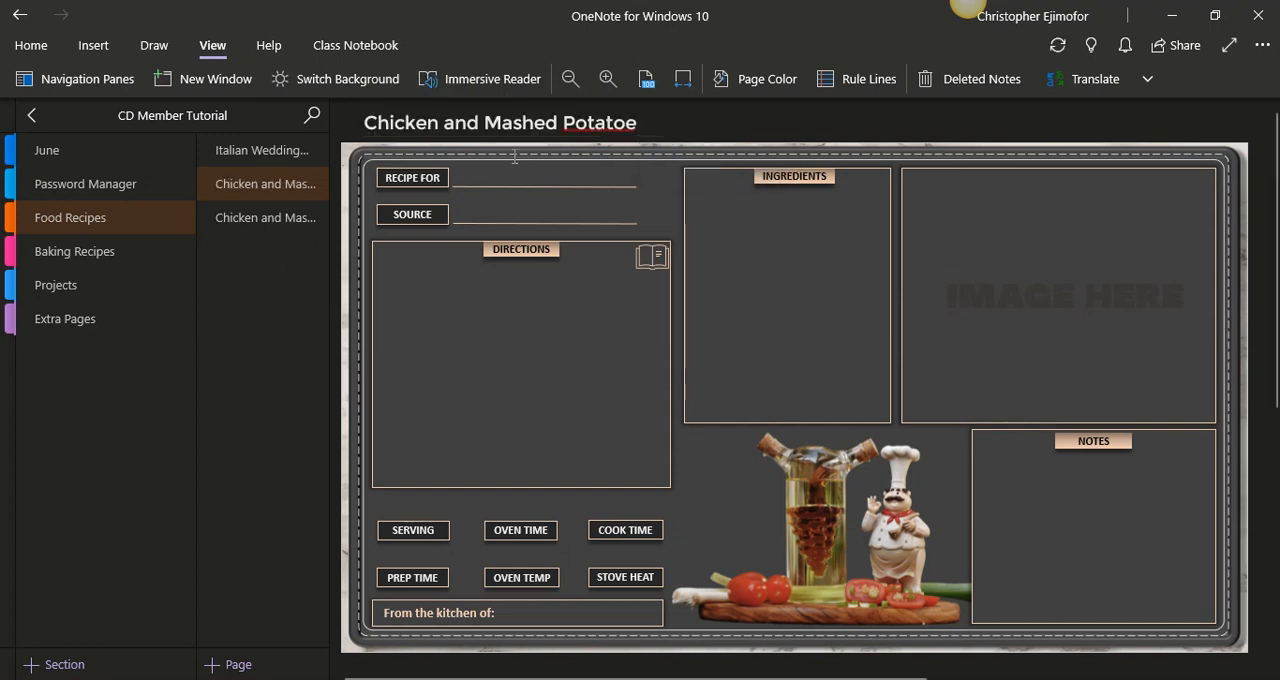
- Correct the misspelled word in the page title so it reads "Chicken and Mashed Potatoes"
{"action": "right_click", "coordinate": [614, 124]}
{"action": "mouse_move", "coordinate": [777, 143]}
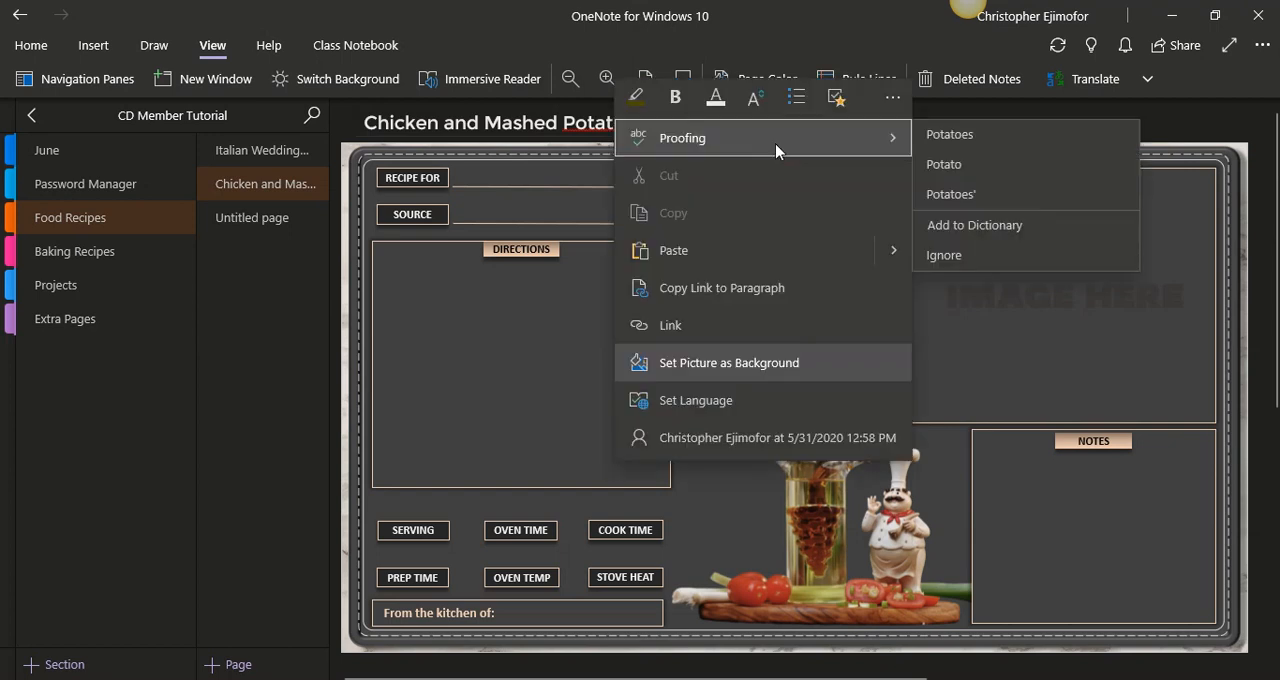
{"action": "left_click", "coordinate": [950, 140]}
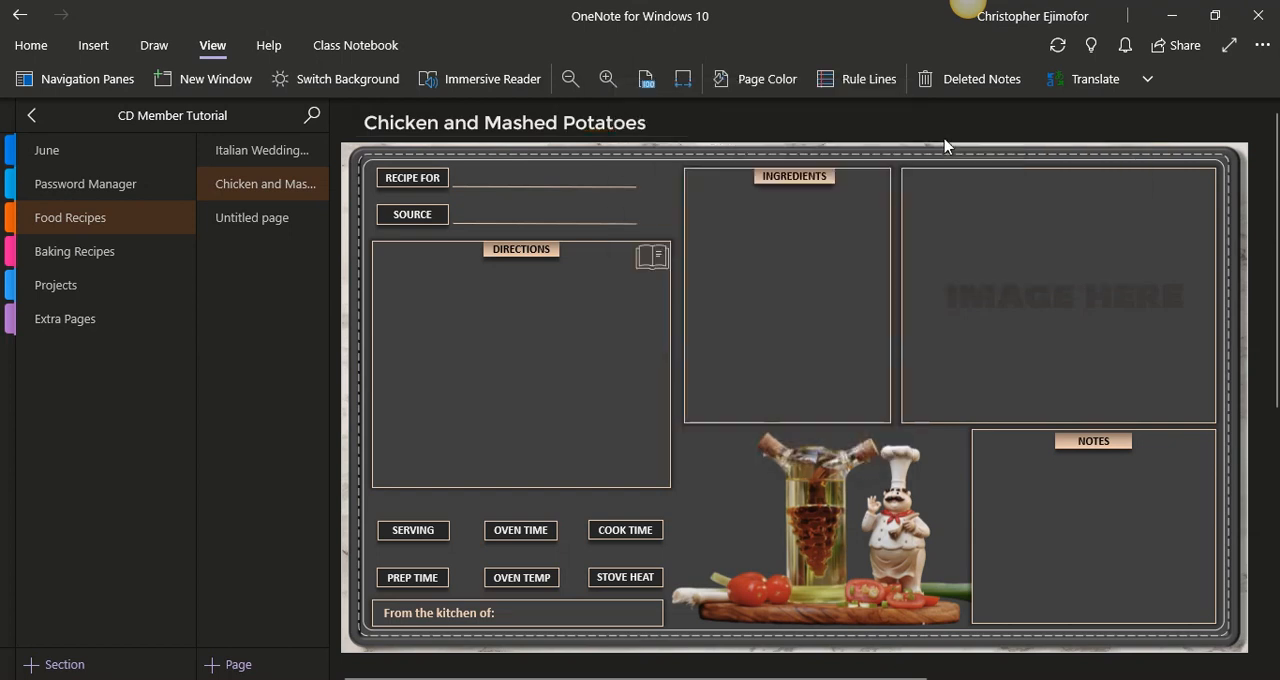
- Delete the leftover untitled page from Food Recipes and view the two remaining recipe pages
{"action": "left_click", "coordinate": [278, 222]}
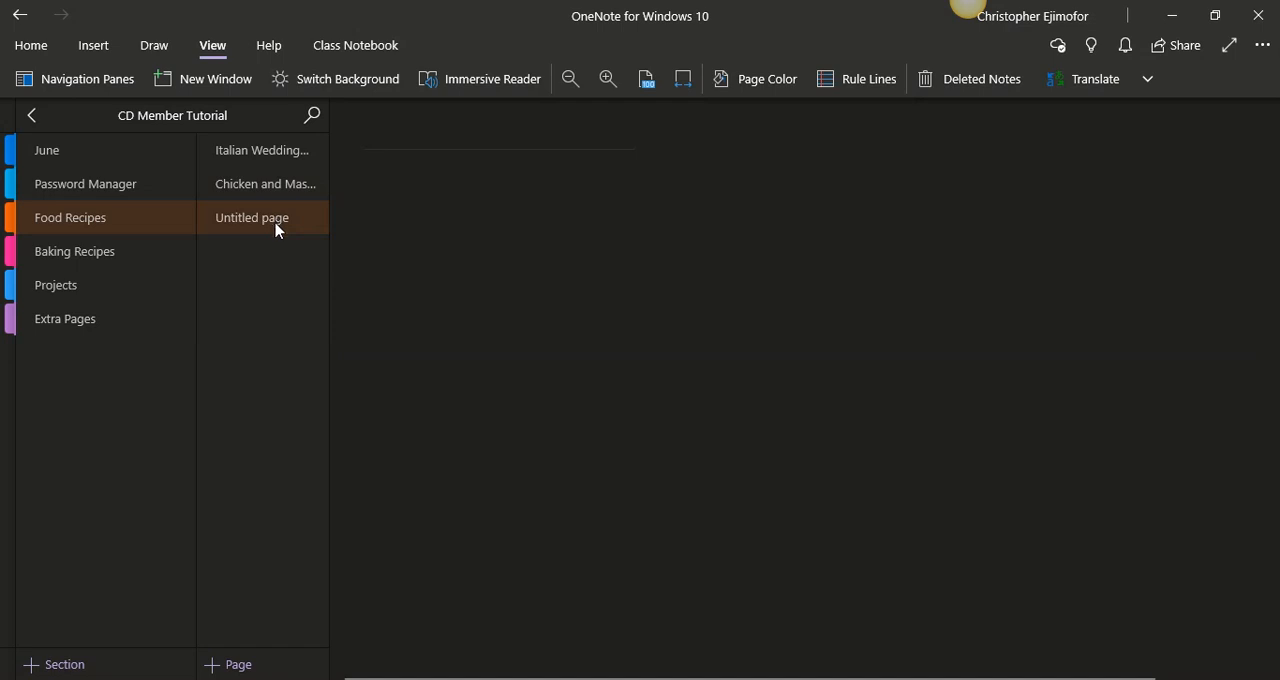
{"action": "right_click", "coordinate": [281, 228]}
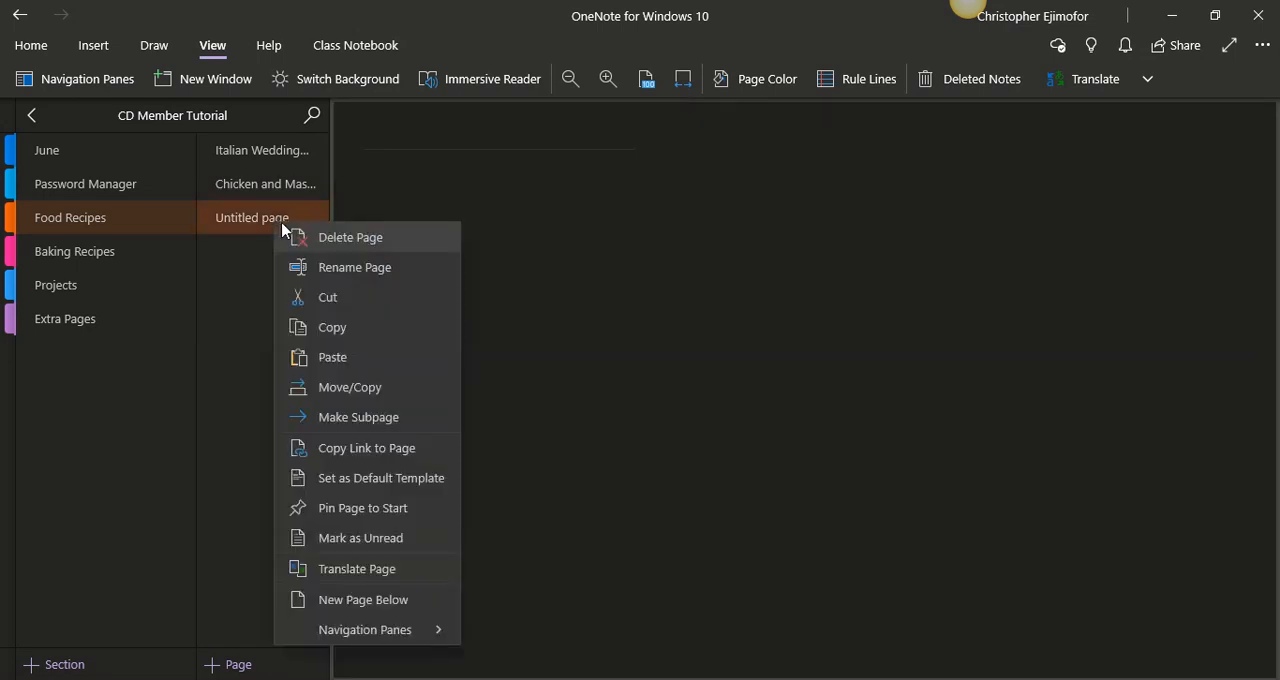
{"action": "left_click", "coordinate": [335, 237]}
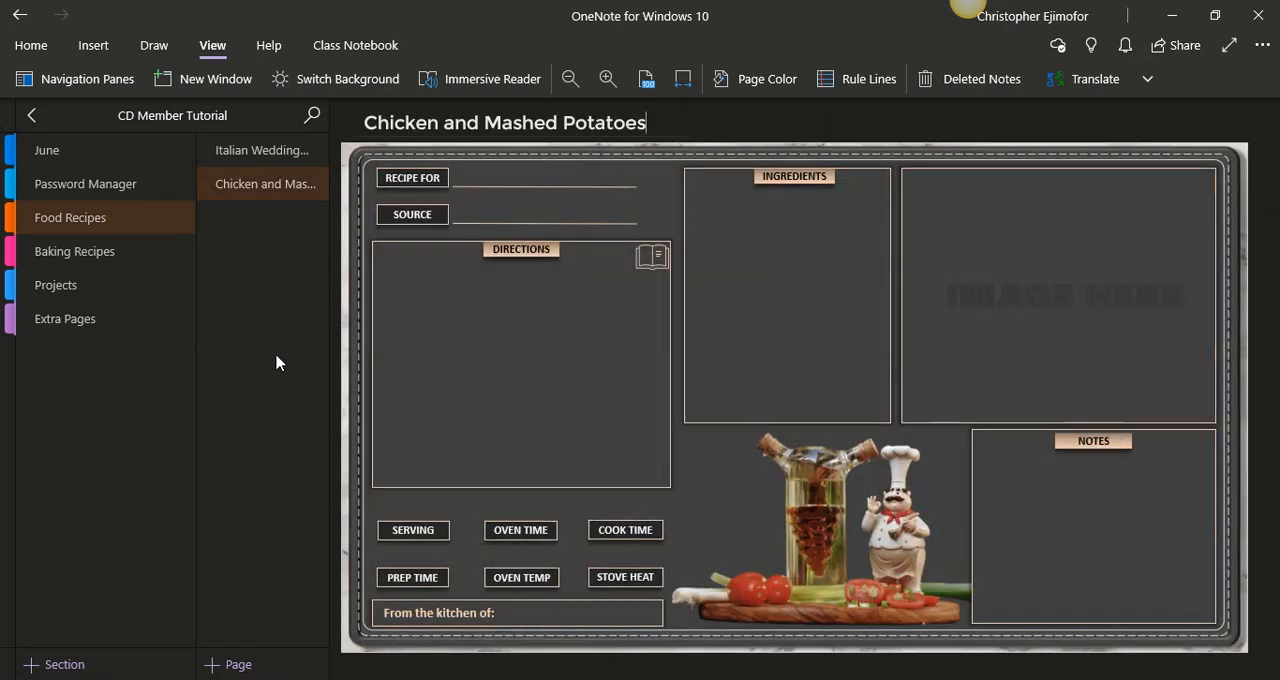
{"action": "left_click", "coordinate": [231, 157]}
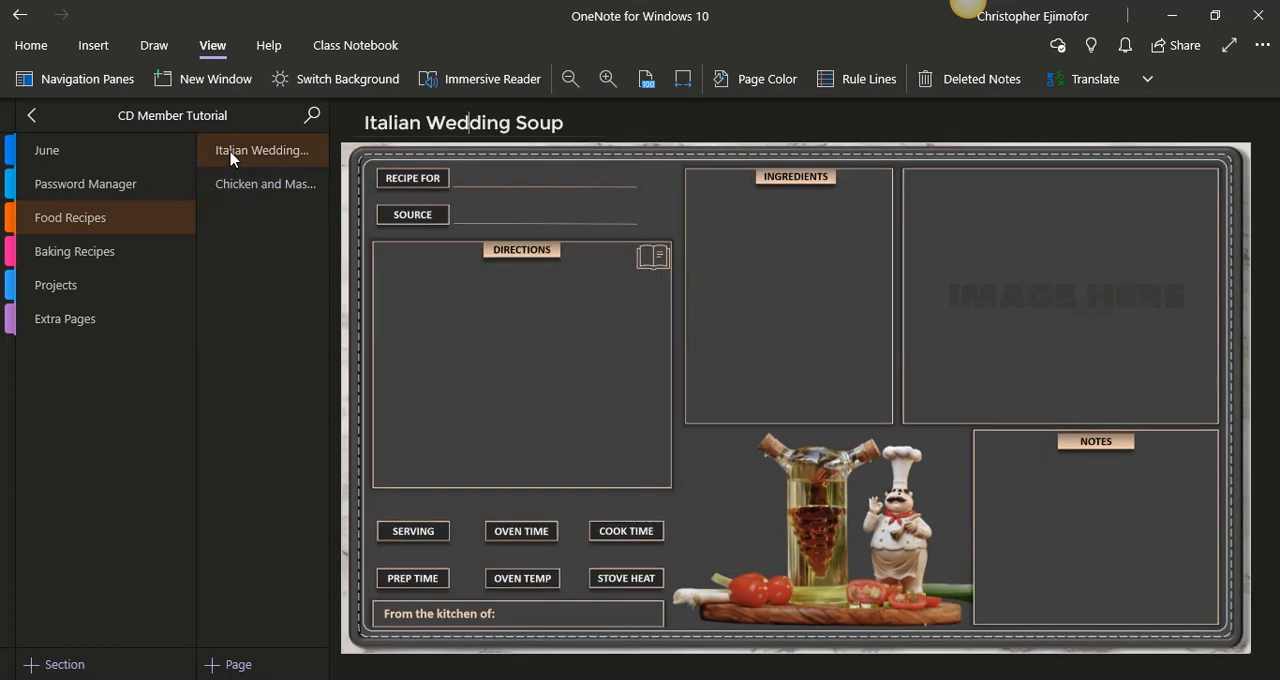
{"action": "left_click", "coordinate": [243, 186]}
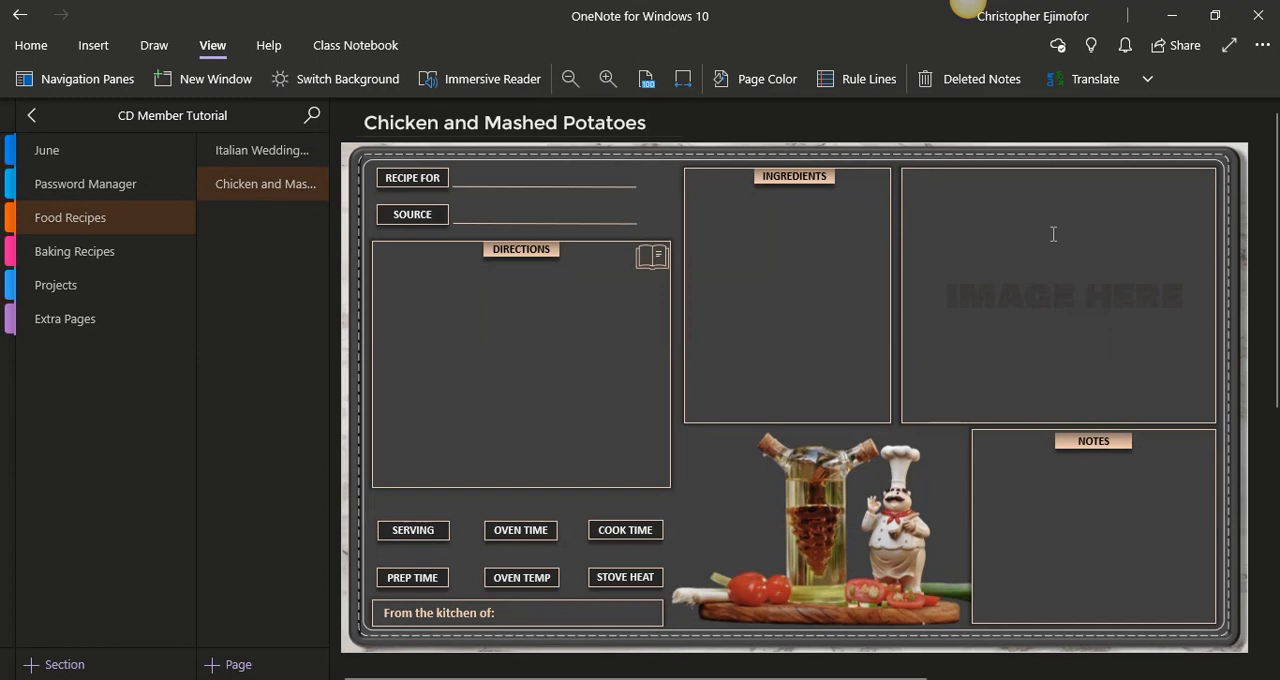
- Examine the Food Recipes and Baking Recipes example pages in the Crisp Digitals Planner V. 1 notebook
{"action": "left_click", "coordinate": [31, 116]}
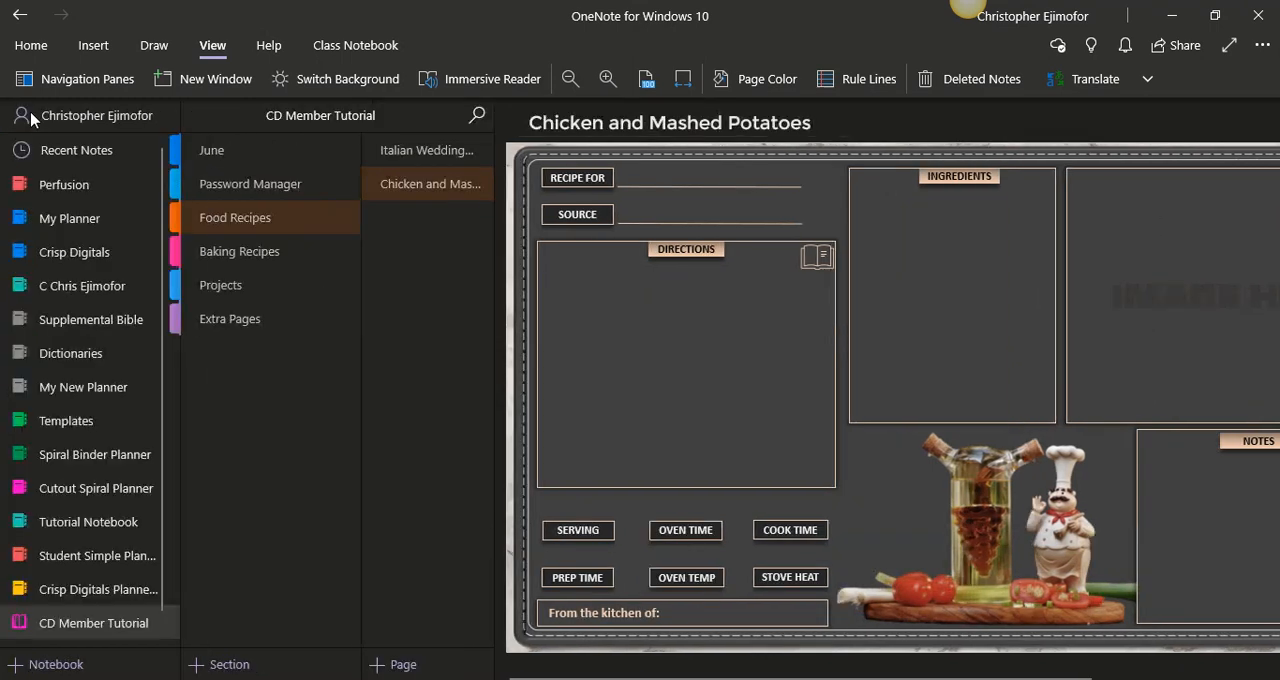
{"action": "left_click", "coordinate": [108, 591]}
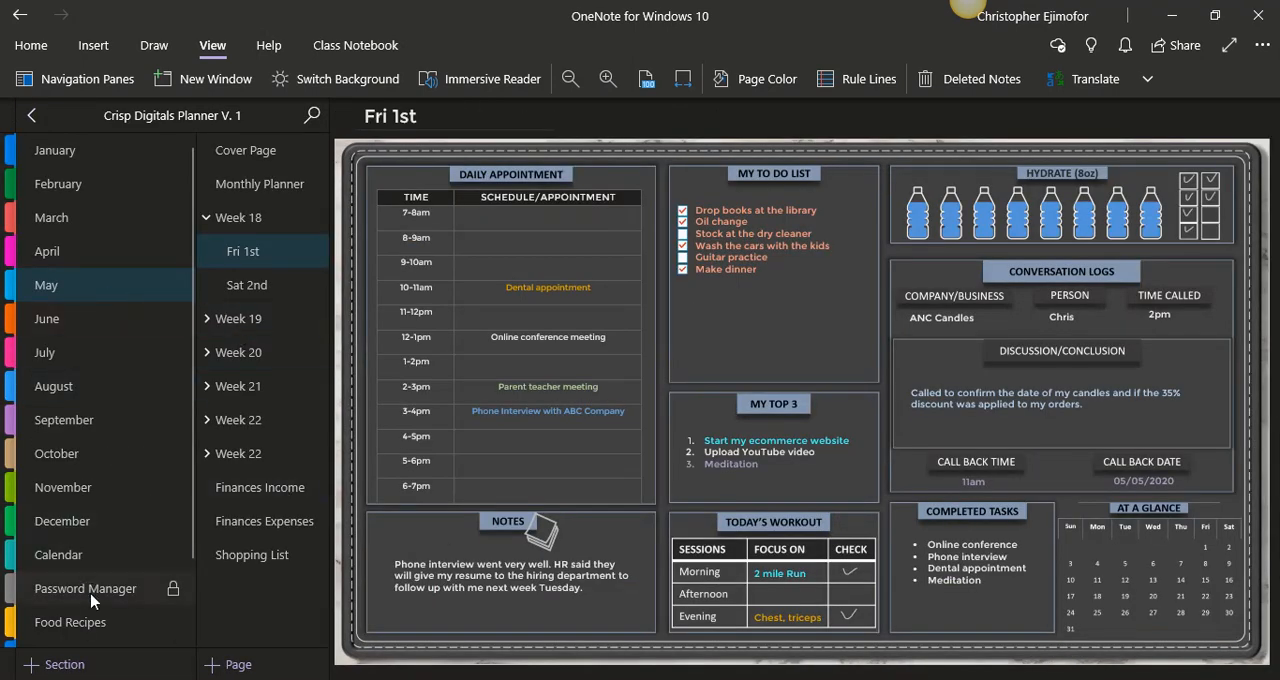
{"action": "left_click", "coordinate": [103, 622]}
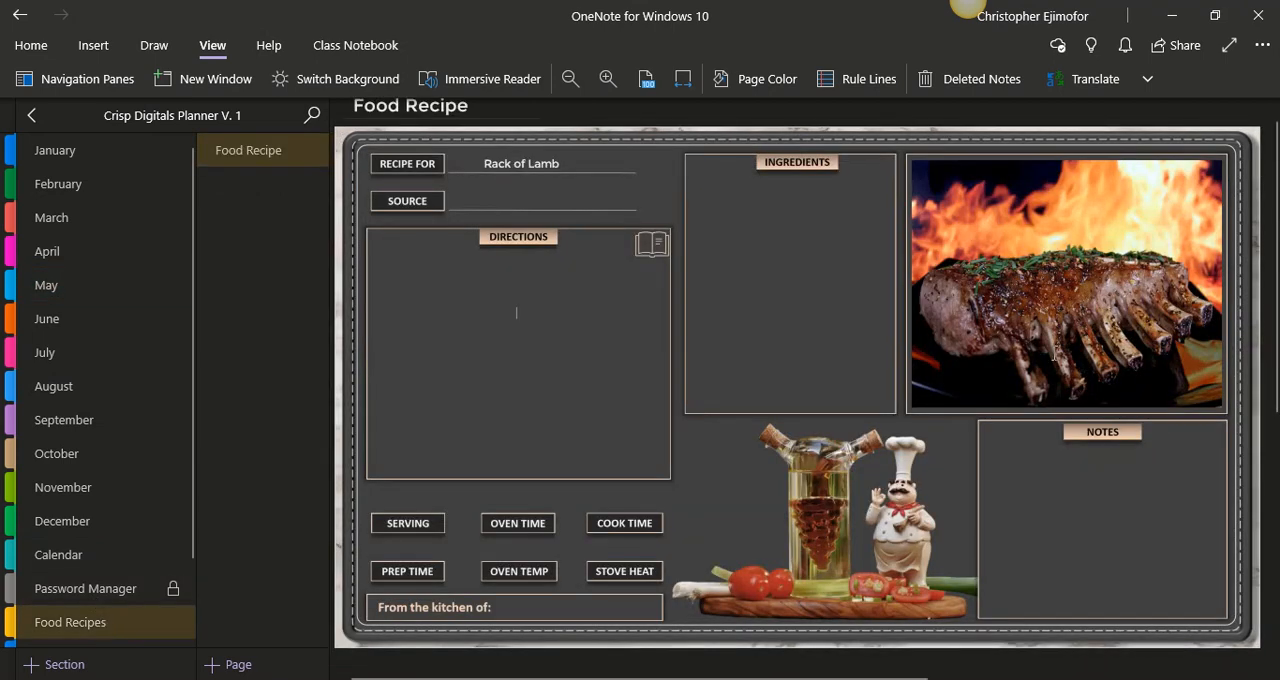
{"action": "scroll", "coordinate": [186, 543], "scroll_direction": "down", "scroll_amount": 2}
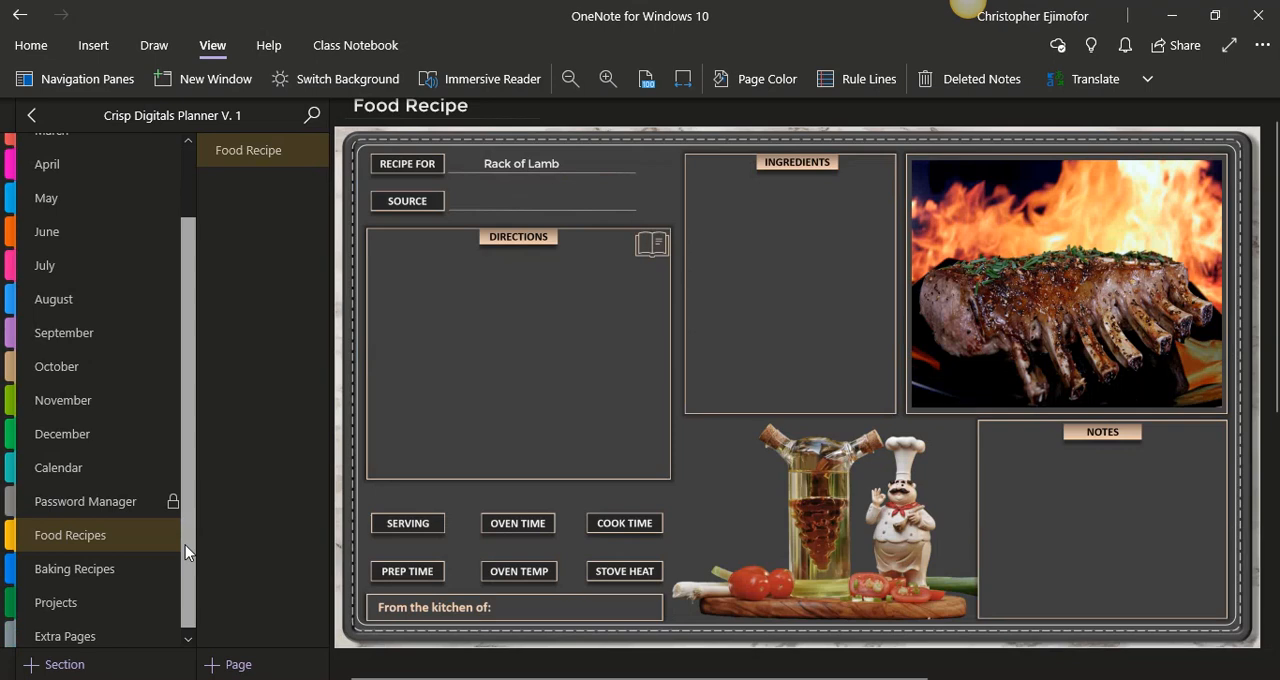
{"action": "left_click", "coordinate": [127, 566]}
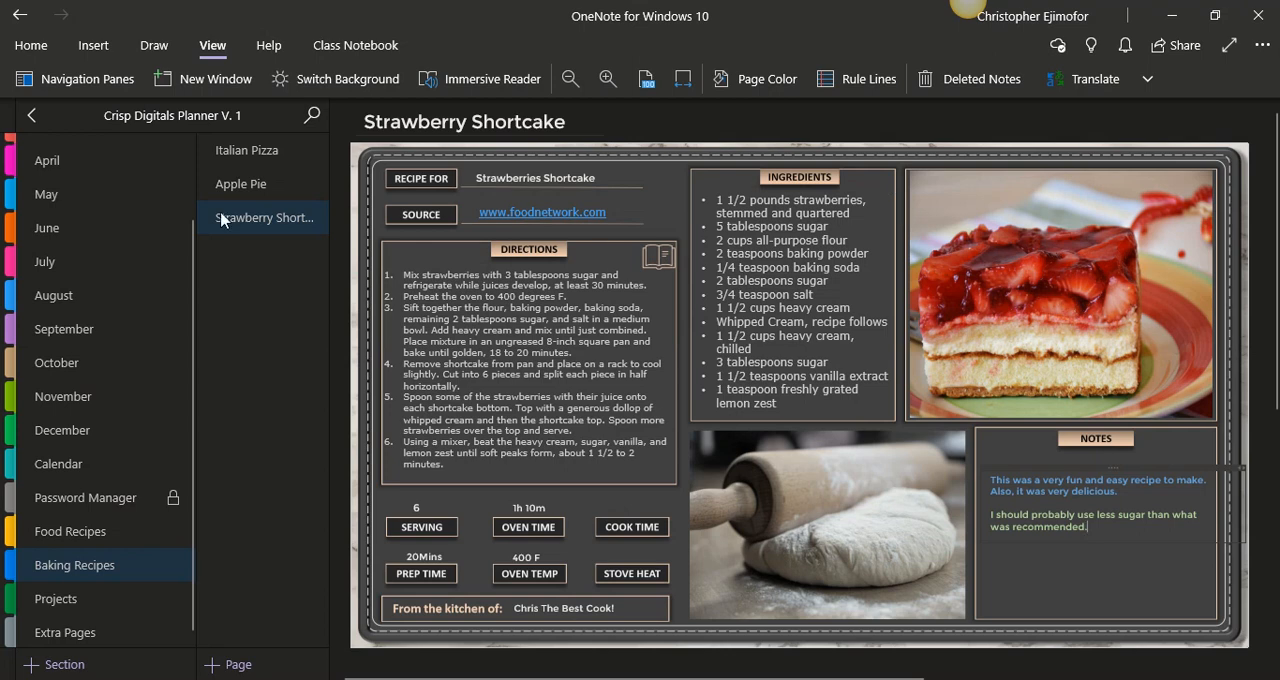
- Return to the CD Member Tutorial notebook and delete the date and time from the untitled Baking Recipes page
{"action": "left_click", "coordinate": [40, 119]}
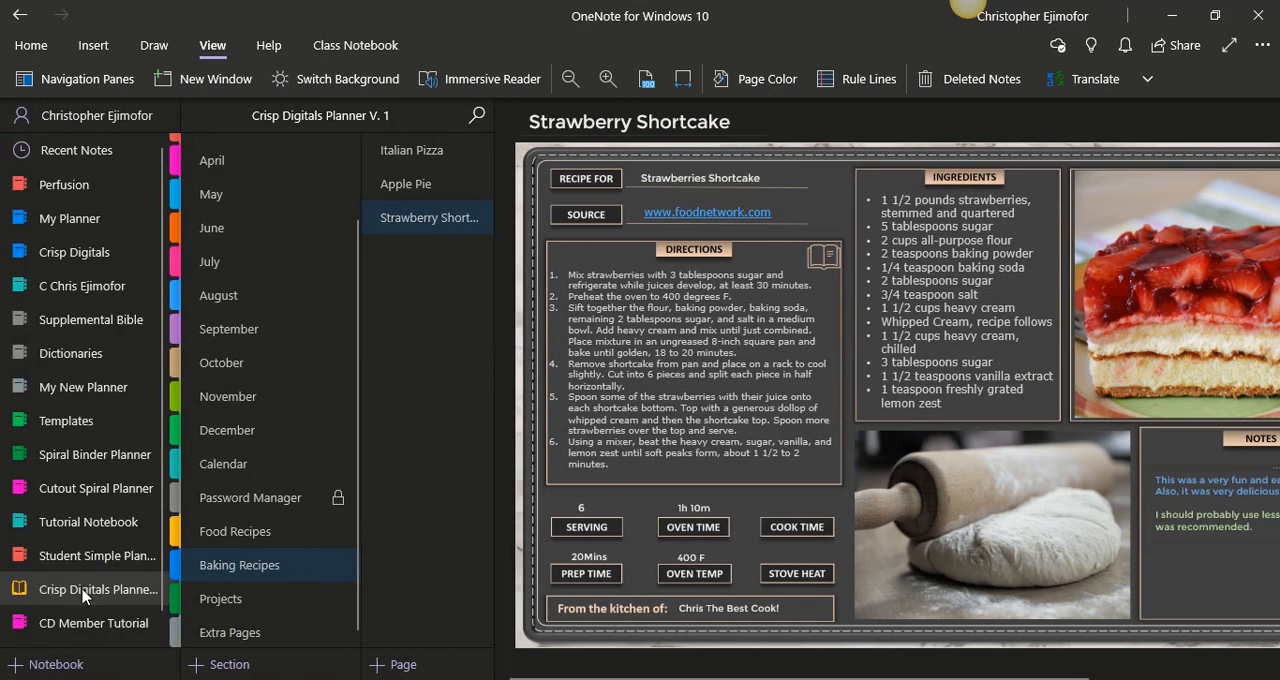
{"action": "left_click", "coordinate": [85, 622]}
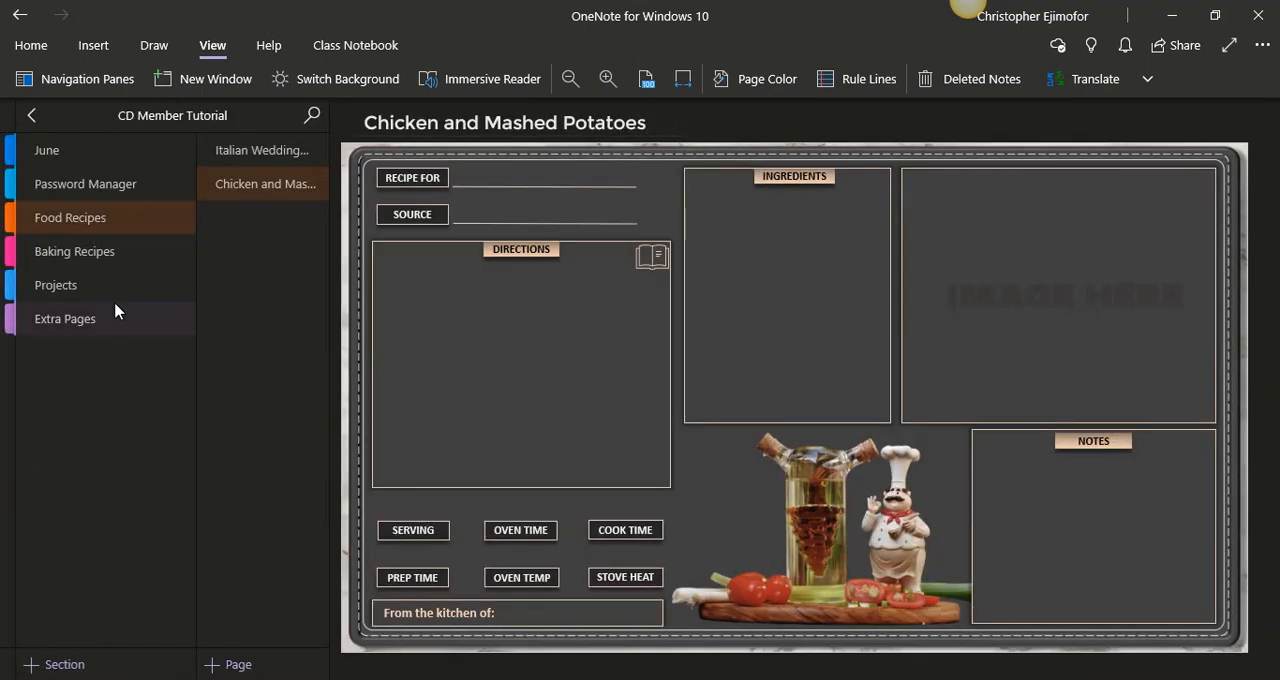
{"action": "left_click", "coordinate": [94, 261]}
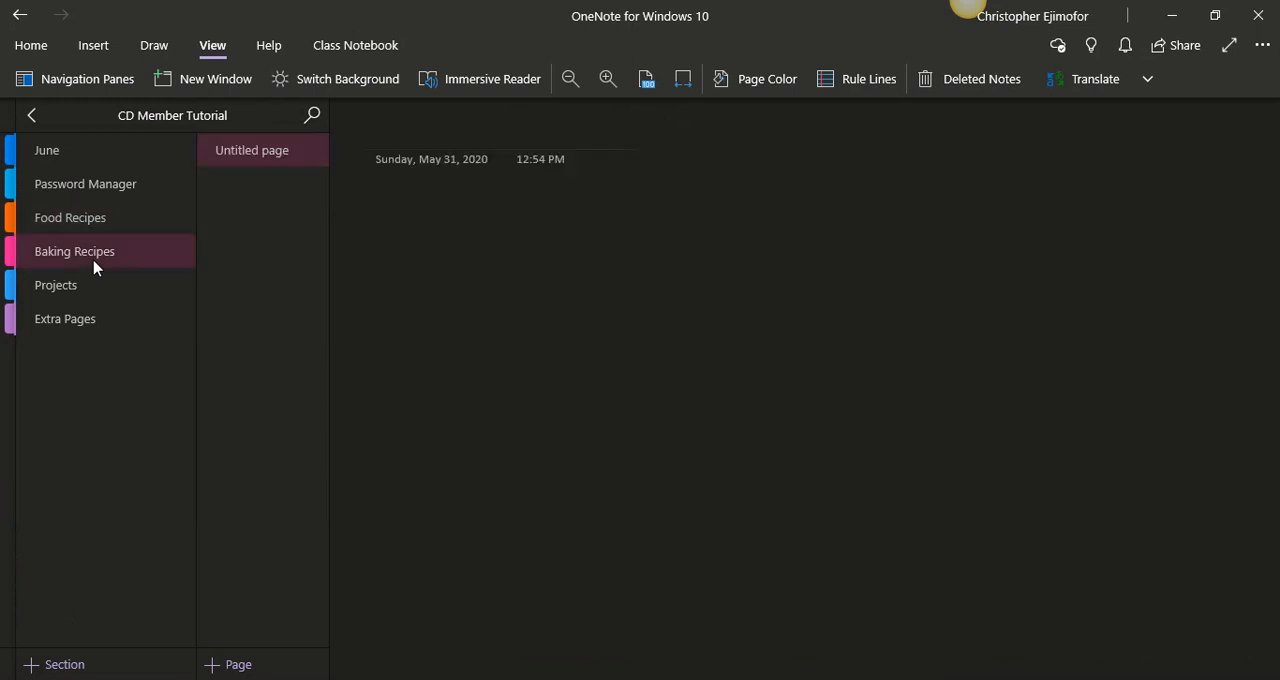
{"action": "left_click_drag", "start_coordinate": [645, 161], "coordinate": [346, 166]}
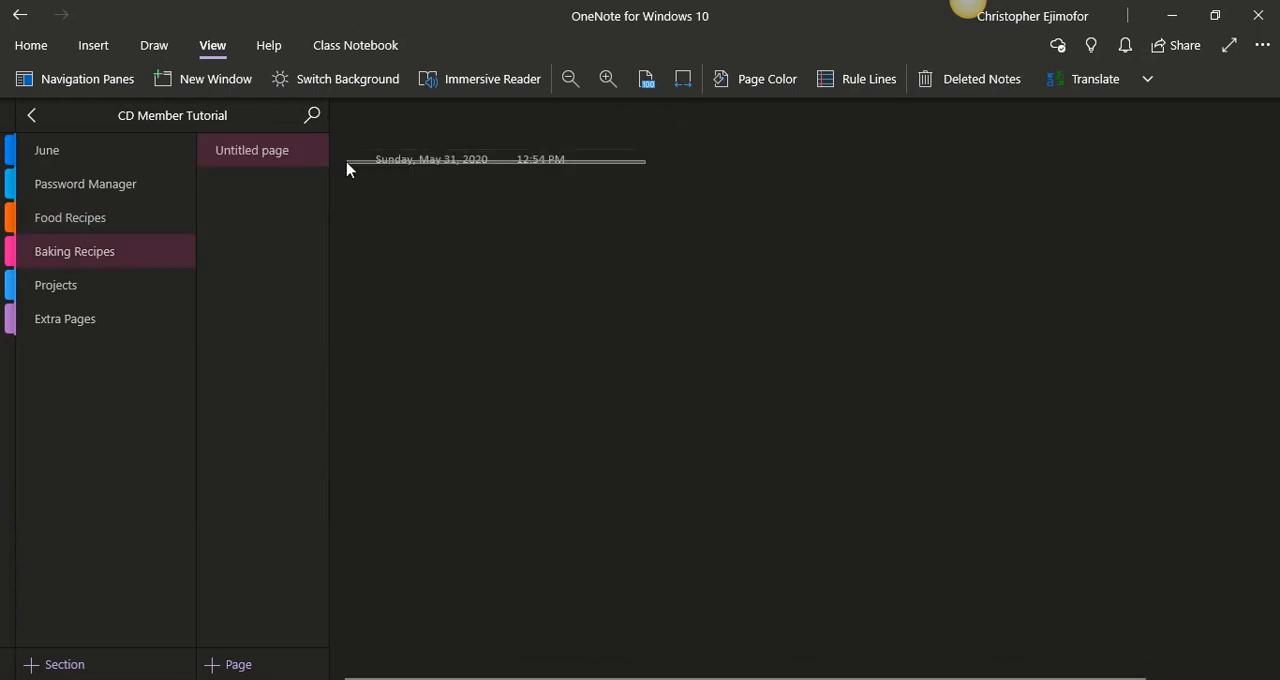
{"action": "key", "text": "Delete"}
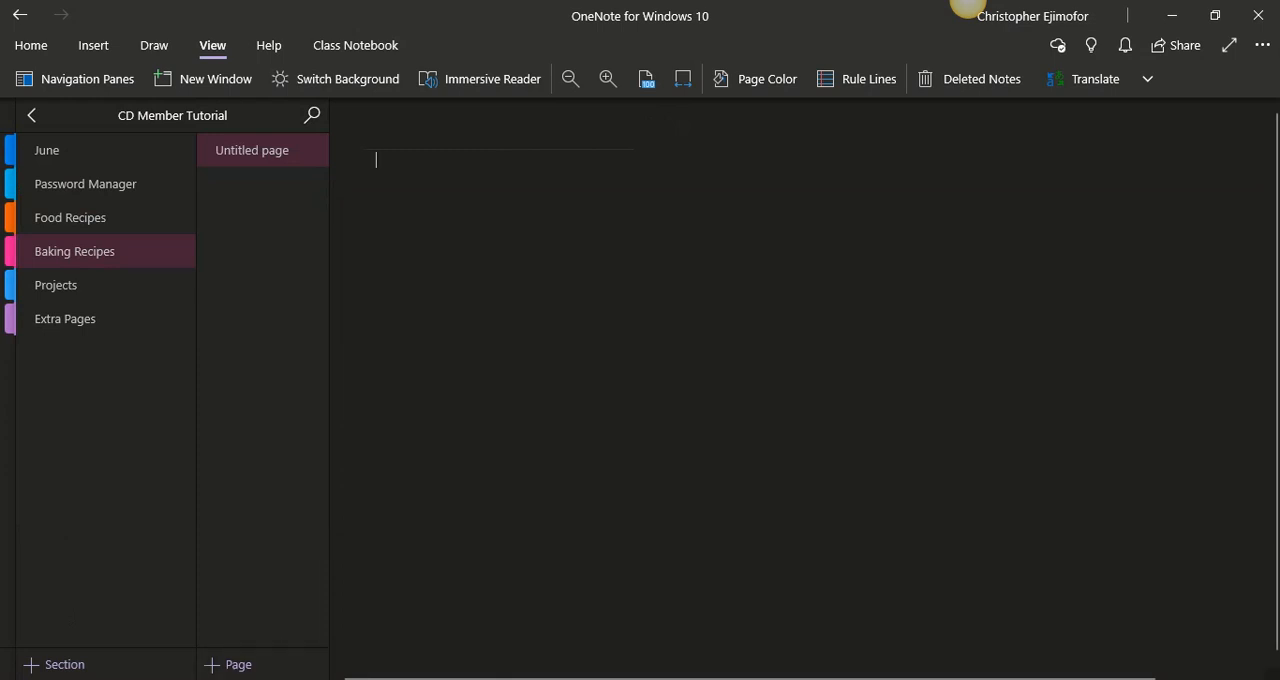
- Insert the Baking Recipe PDF from the Crisp Digitals Official Planner folder as a printout on the untitled Baking Recipes page
{"action": "left_click", "coordinate": [540, 679]}
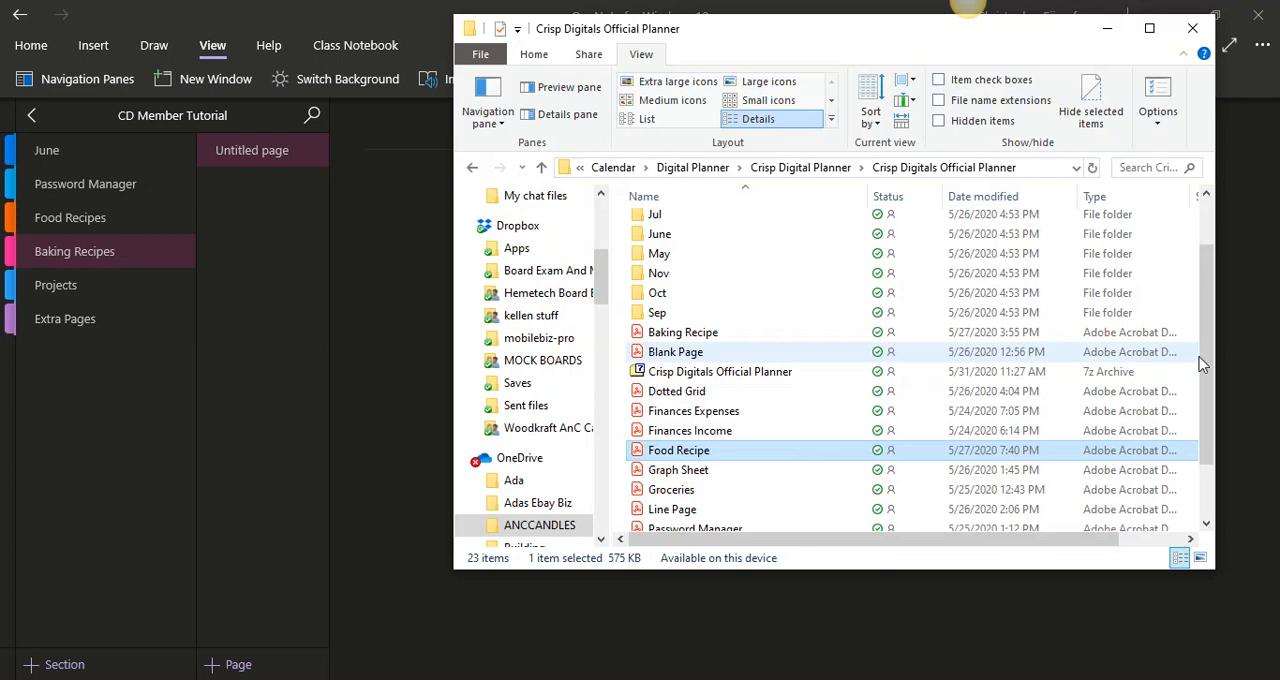
{"action": "left_click_drag", "start_coordinate": [1205, 366], "coordinate": [1206, 400]}
{"action": "left_click_drag", "start_coordinate": [704, 273], "coordinate": [398, 288]}
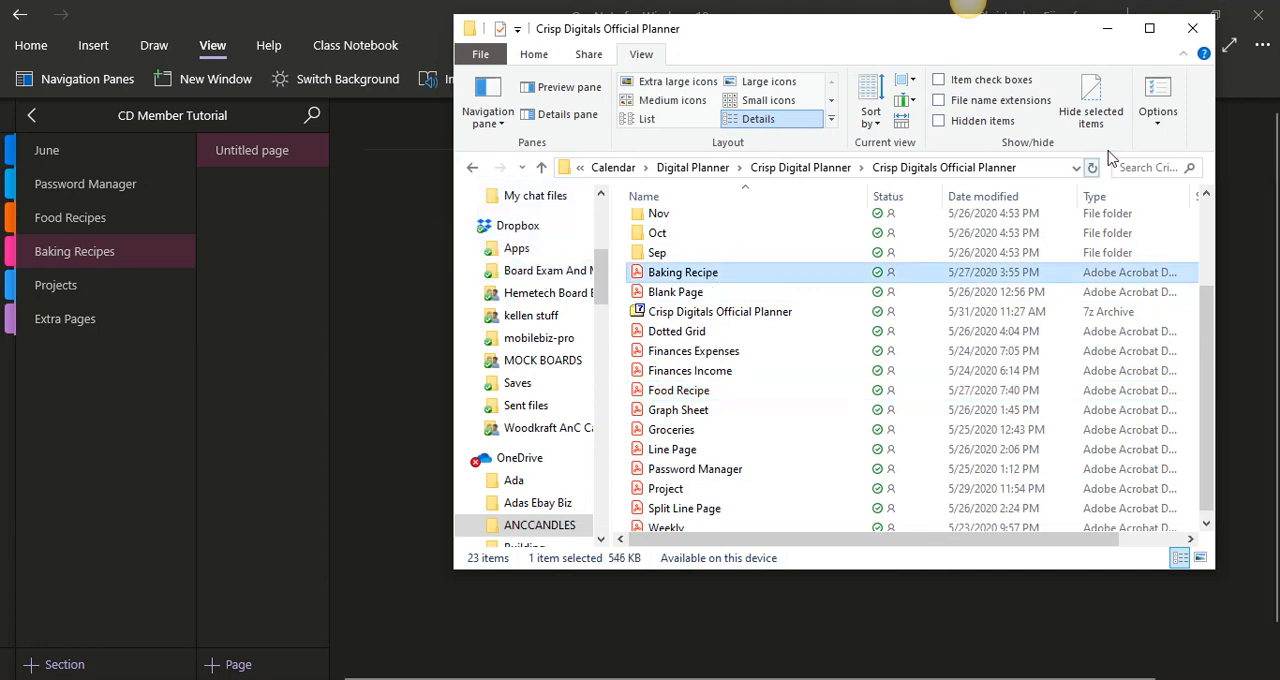
{"action": "left_click", "coordinate": [1111, 33]}
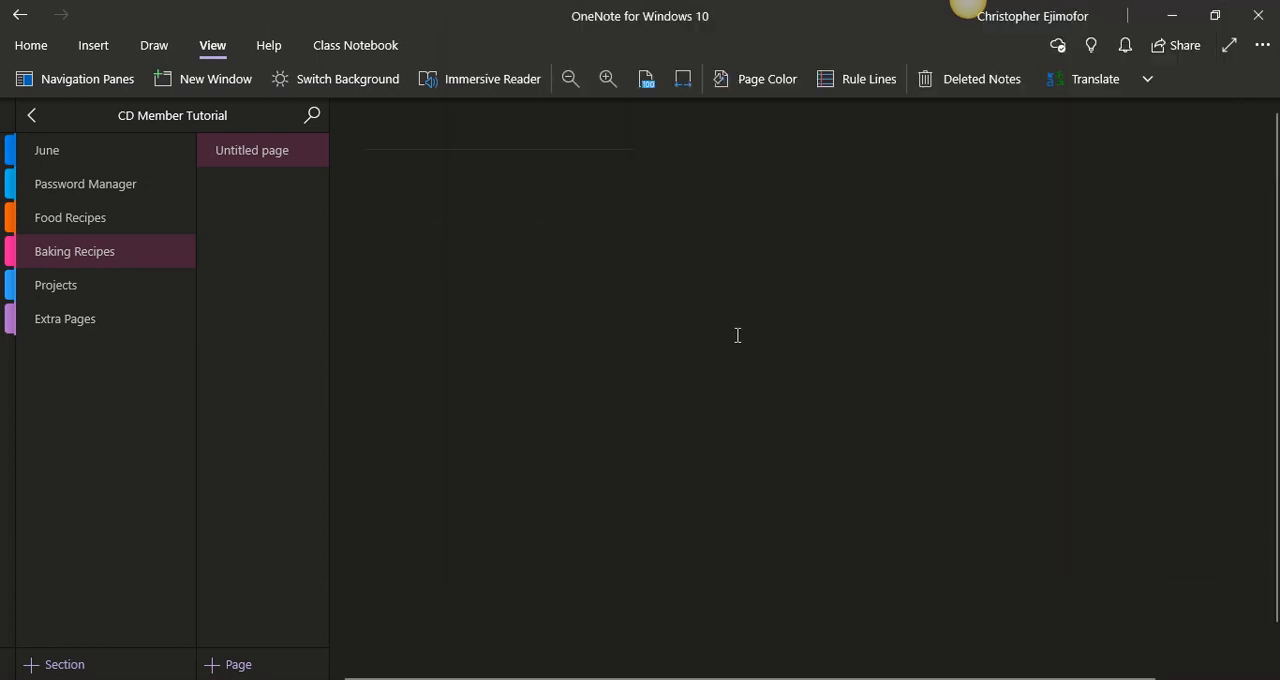
{"action": "left_click", "coordinate": [491, 197]}
{"action": "key", "text": "ctrl+v"}
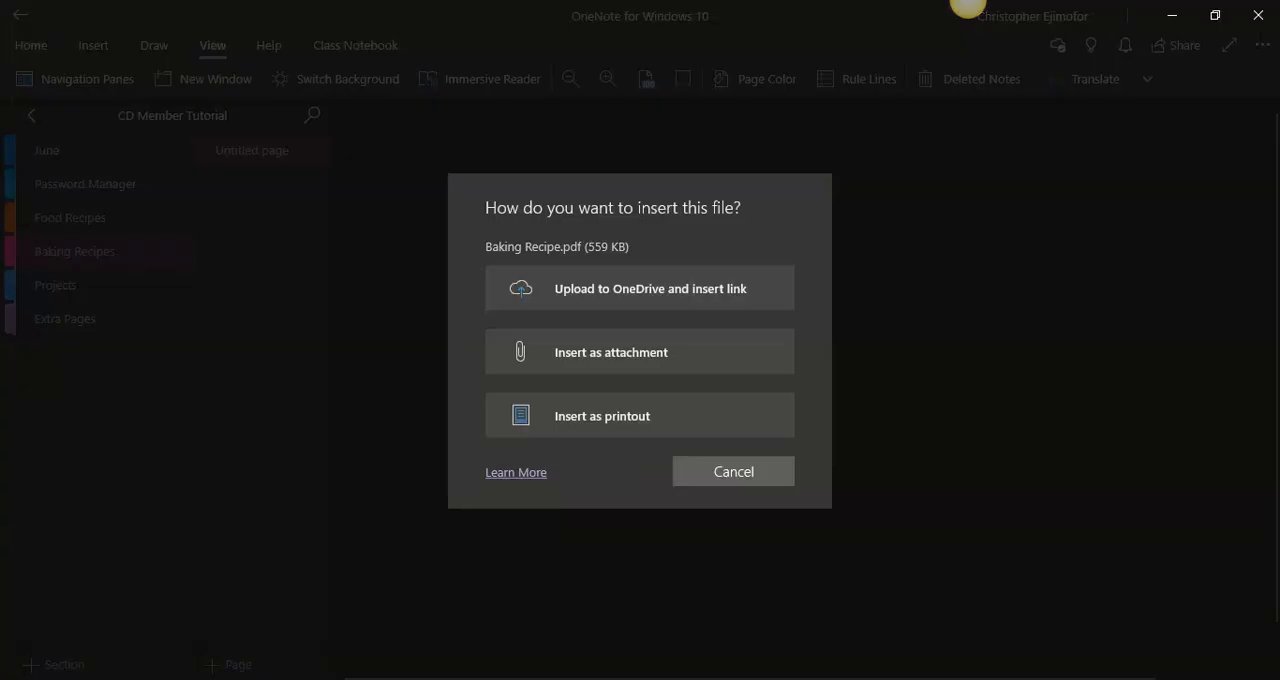
{"action": "left_click", "coordinate": [635, 428]}
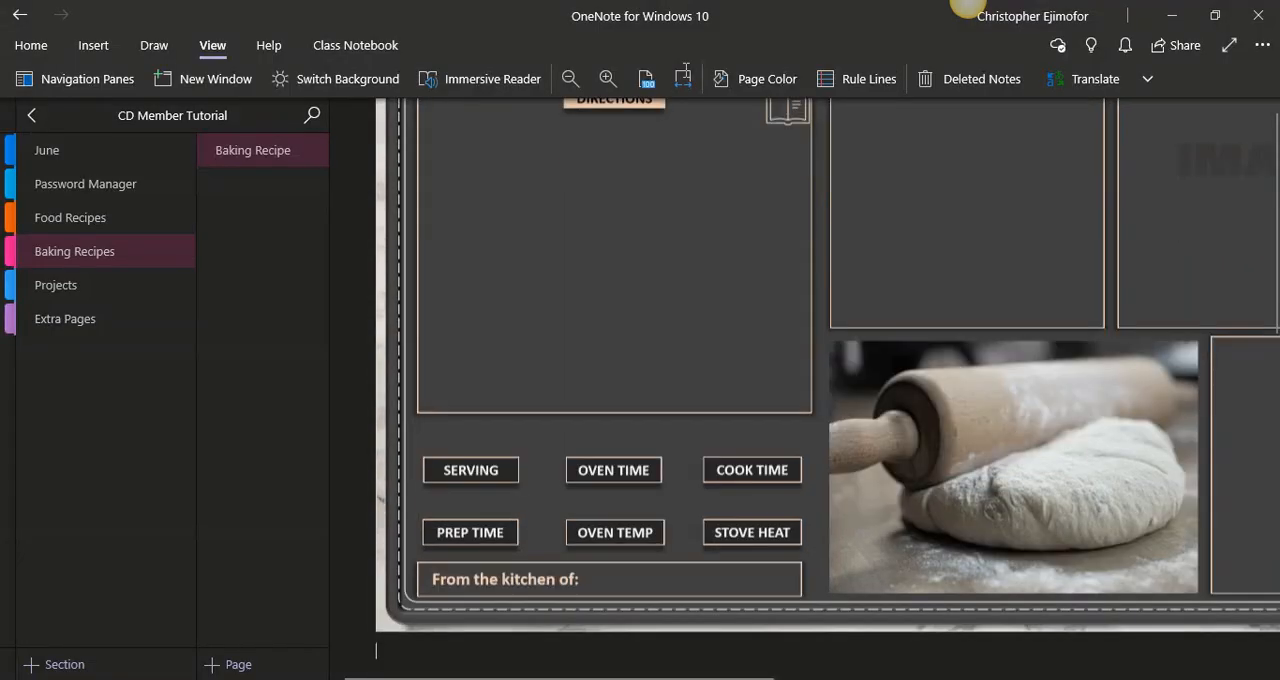
- Fit the page to the window width and delete the PDF attachment icon above the Baking Recipe printout
{"action": "left_click", "coordinate": [684, 76]}
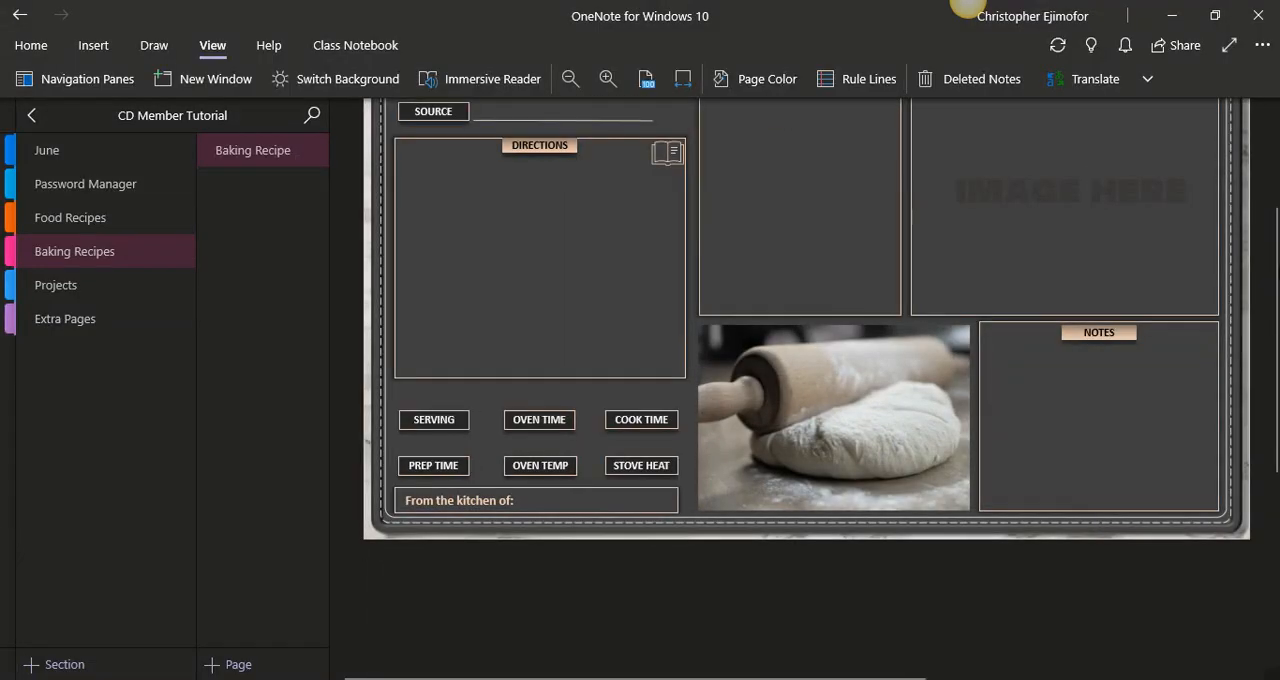
{"action": "scroll", "coordinate": [806, 389], "scroll_direction": "up", "scroll_amount": 3}
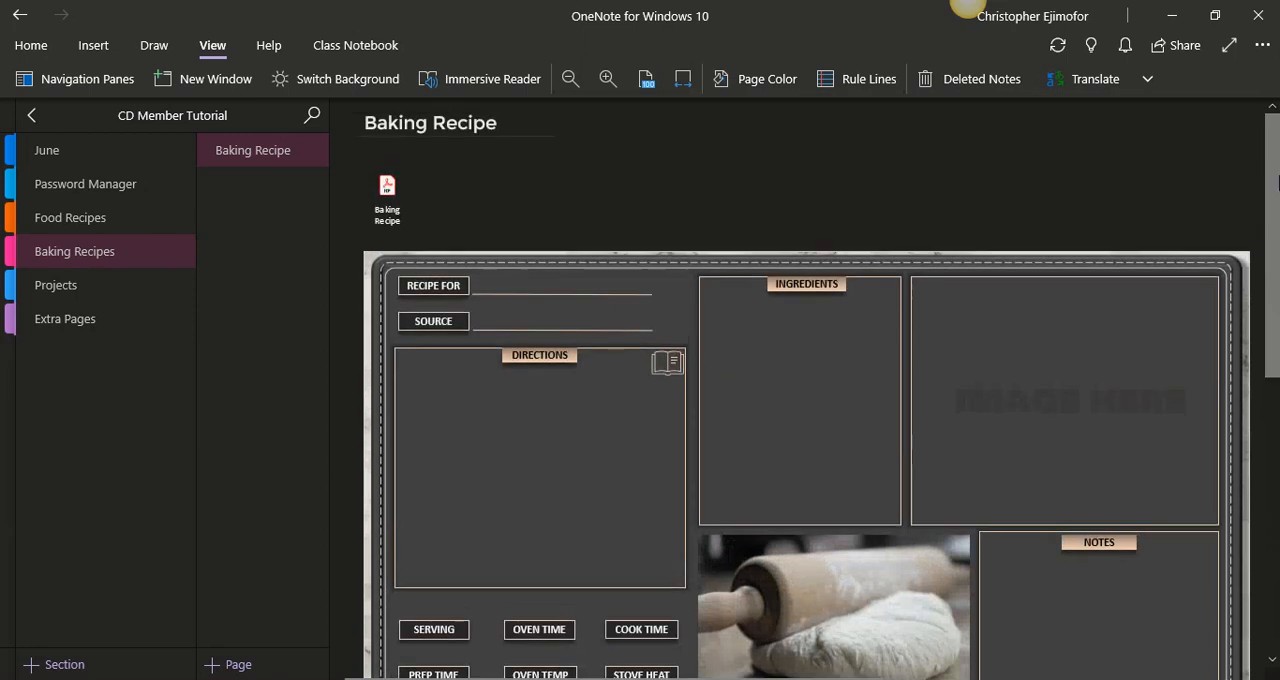
{"action": "left_click", "coordinate": [388, 163]}
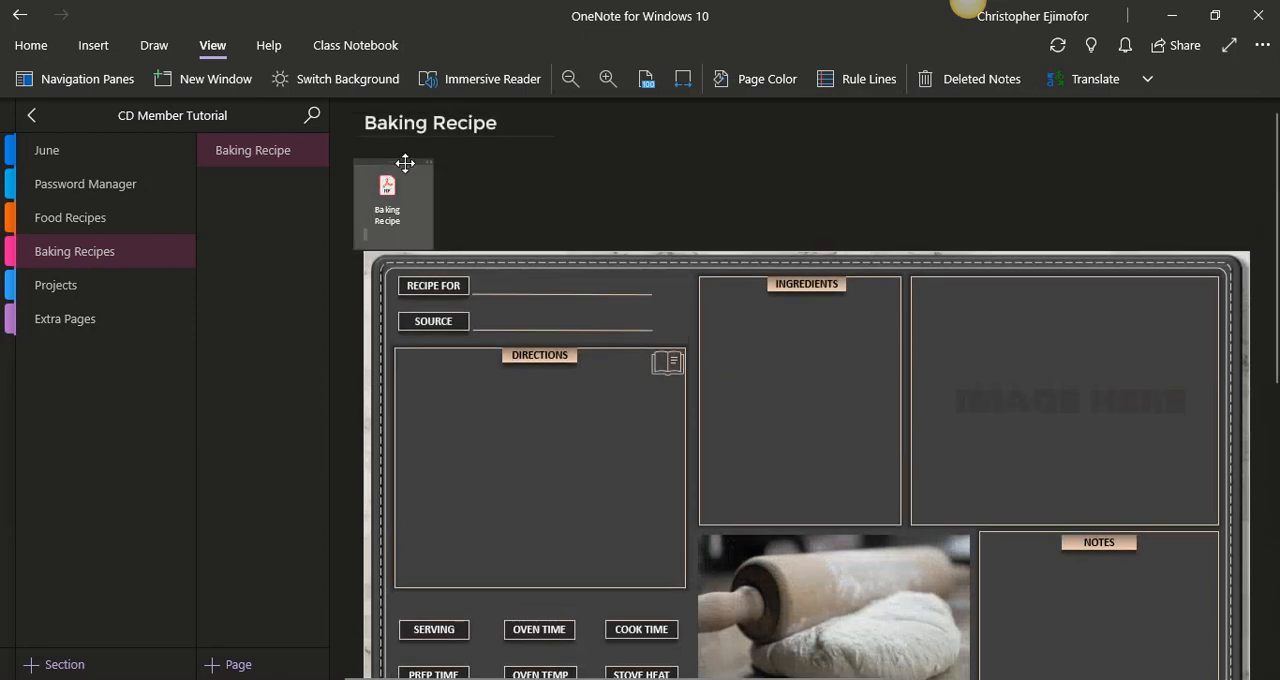
{"action": "key", "text": "Delete"}
- Move the Baking Recipe printout up directly beneath the page title and set it as the page background
{"action": "left_click", "coordinate": [614, 285]}
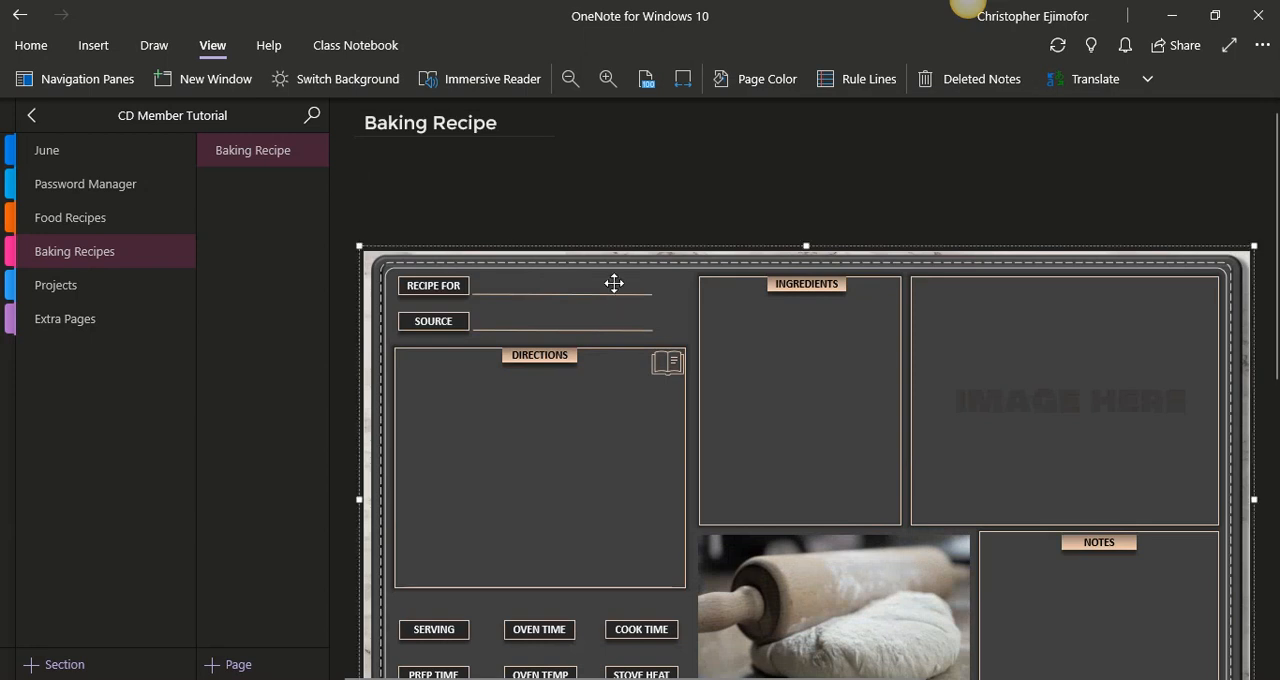
{"action": "left_click_drag", "start_coordinate": [616, 274], "coordinate": [597, 169]}
{"action": "right_click", "coordinate": [903, 297]}
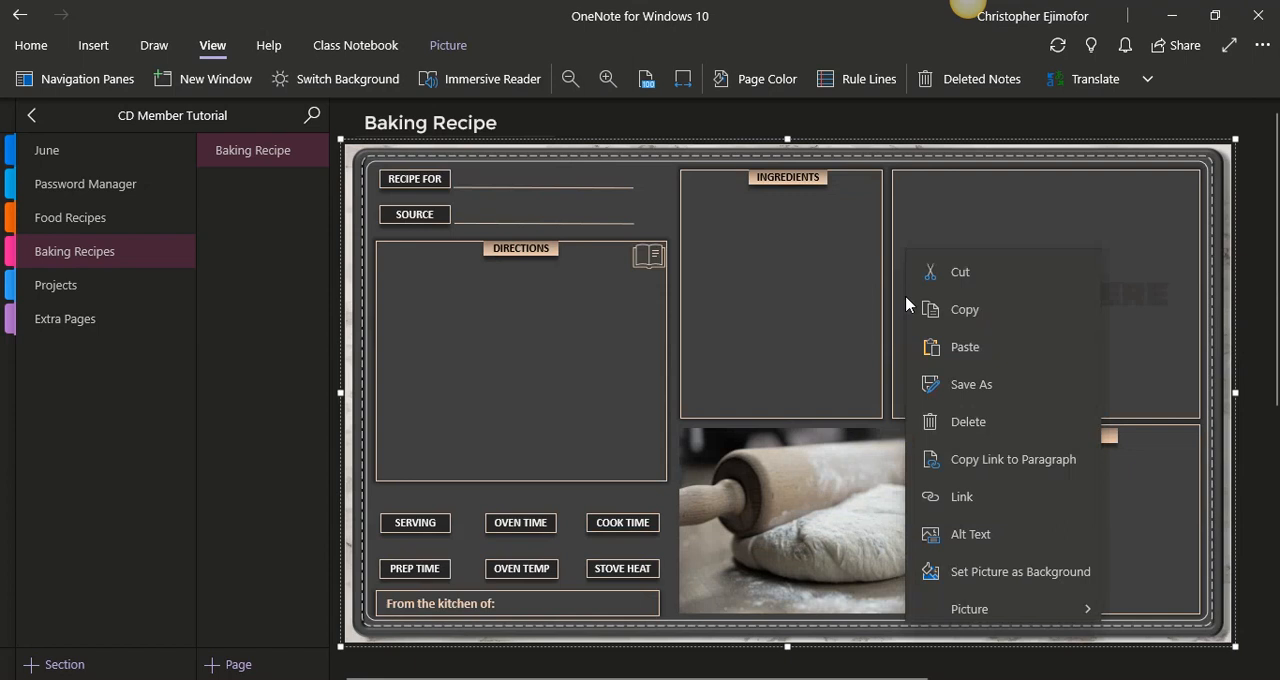
{"action": "left_click", "coordinate": [1010, 585]}
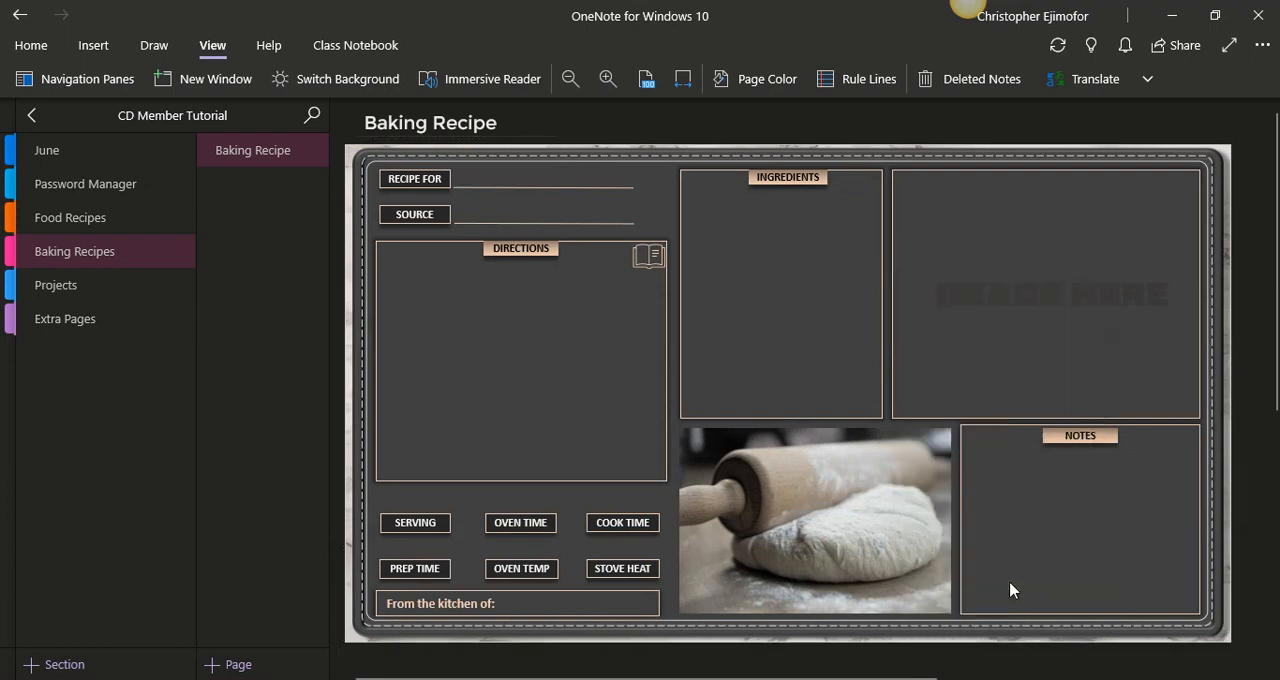
- Delete the date and time from the untitled page in the Projects section
{"action": "left_click", "coordinate": [88, 284]}
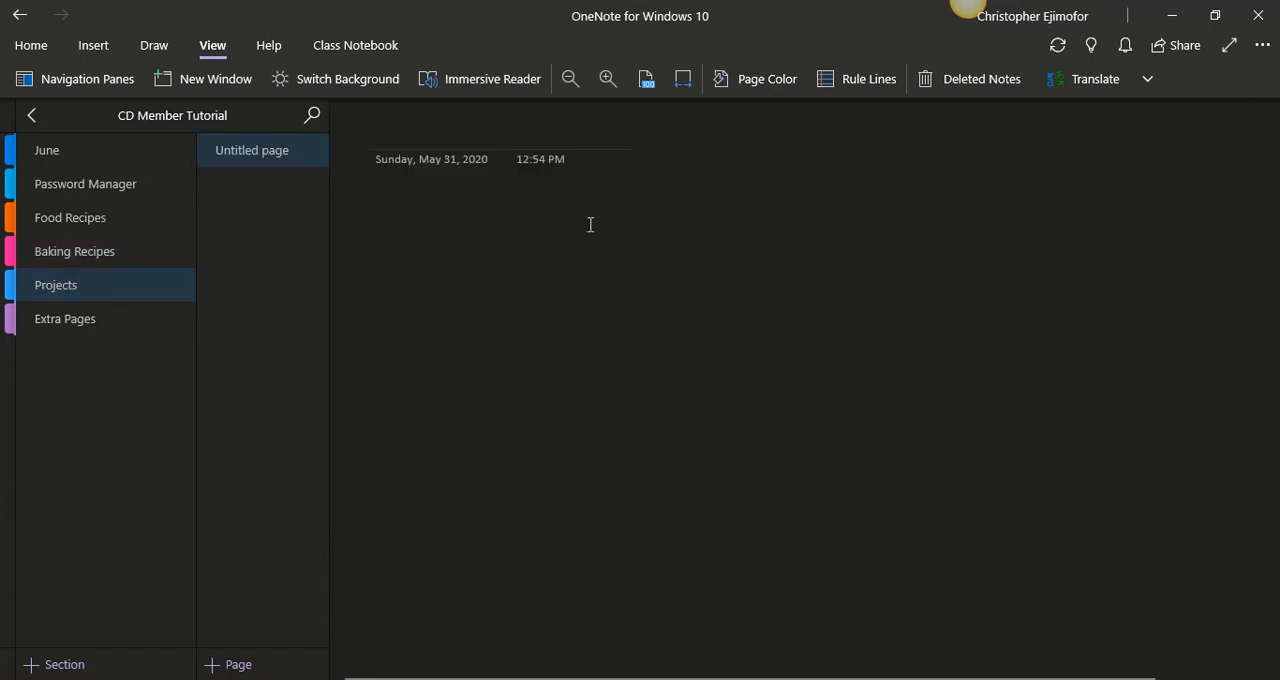
{"action": "left_click", "coordinate": [354, 157]}
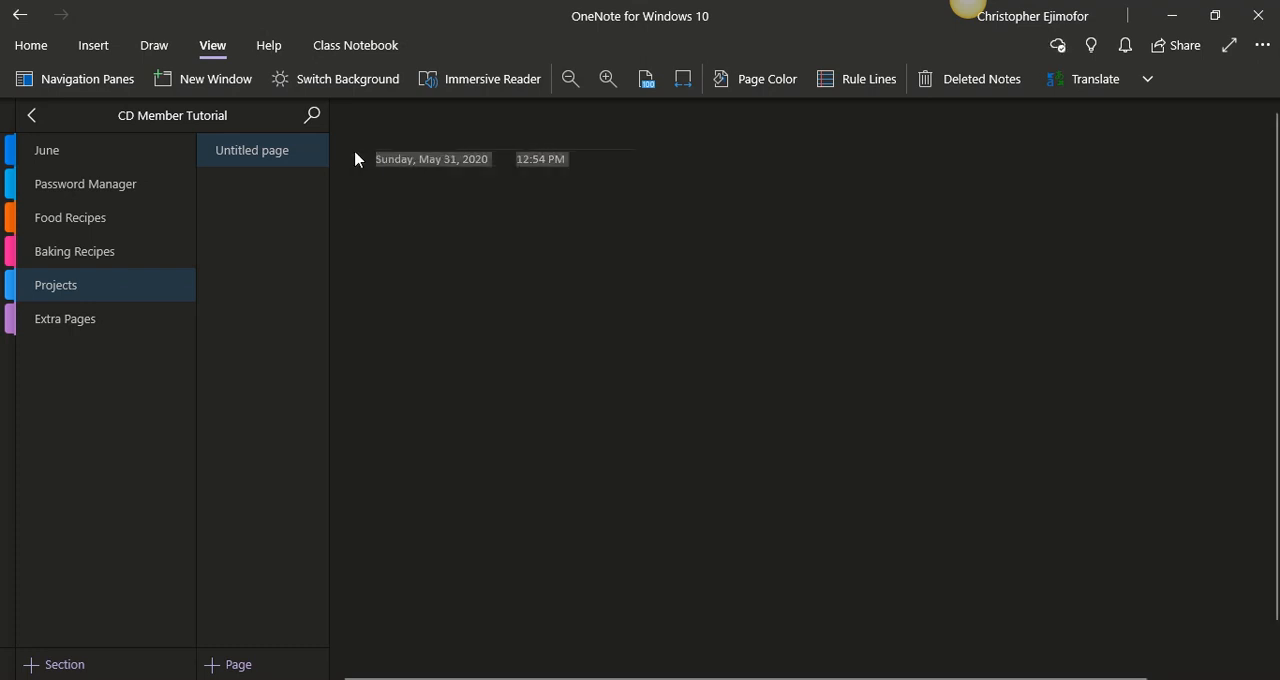
{"action": "key", "text": "Delete"}
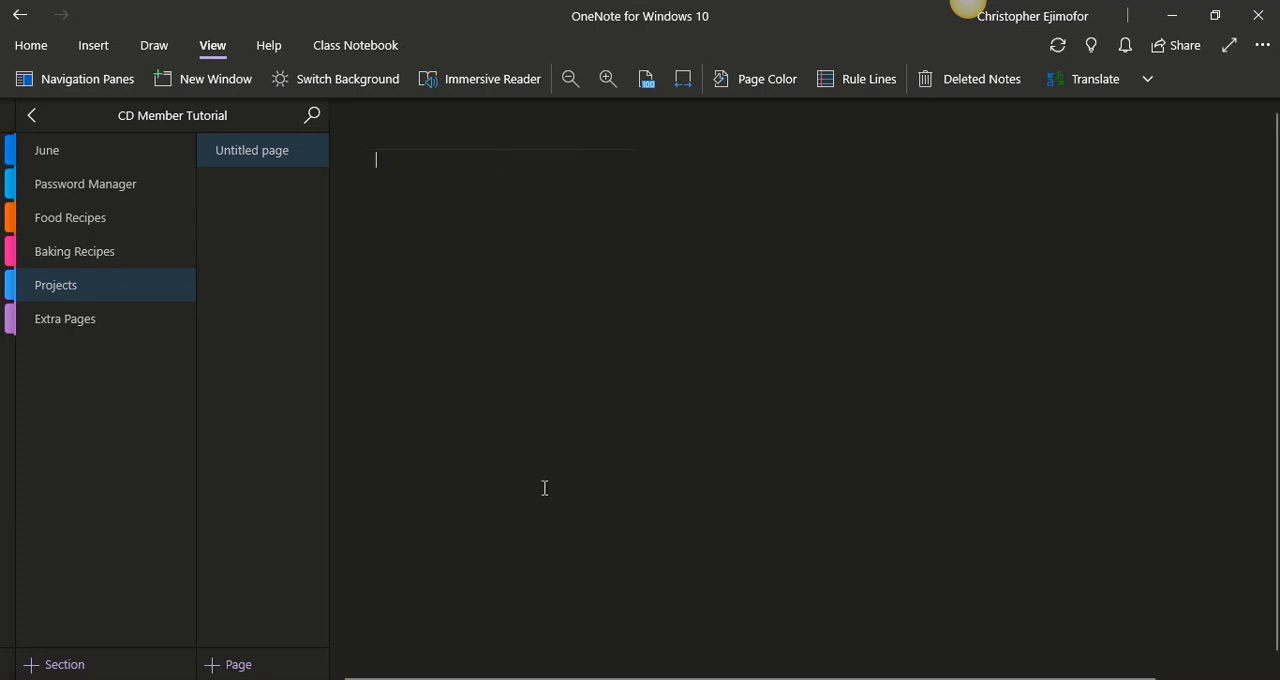
- Insert the Project PDF from the Crisp Digitals Official Planner folder as a printout on the untitled Projects page
{"action": "key", "text": "alt+Tab"}
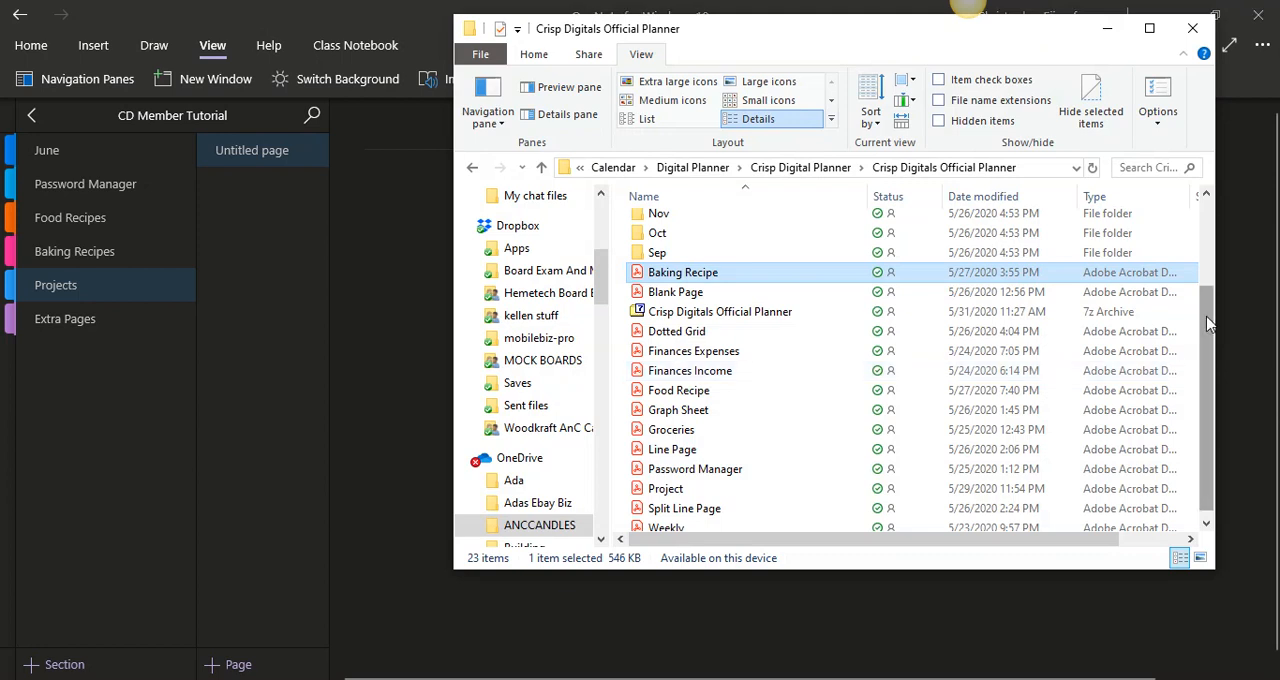
{"action": "left_click_drag", "start_coordinate": [1207, 323], "coordinate": [1207, 338]}
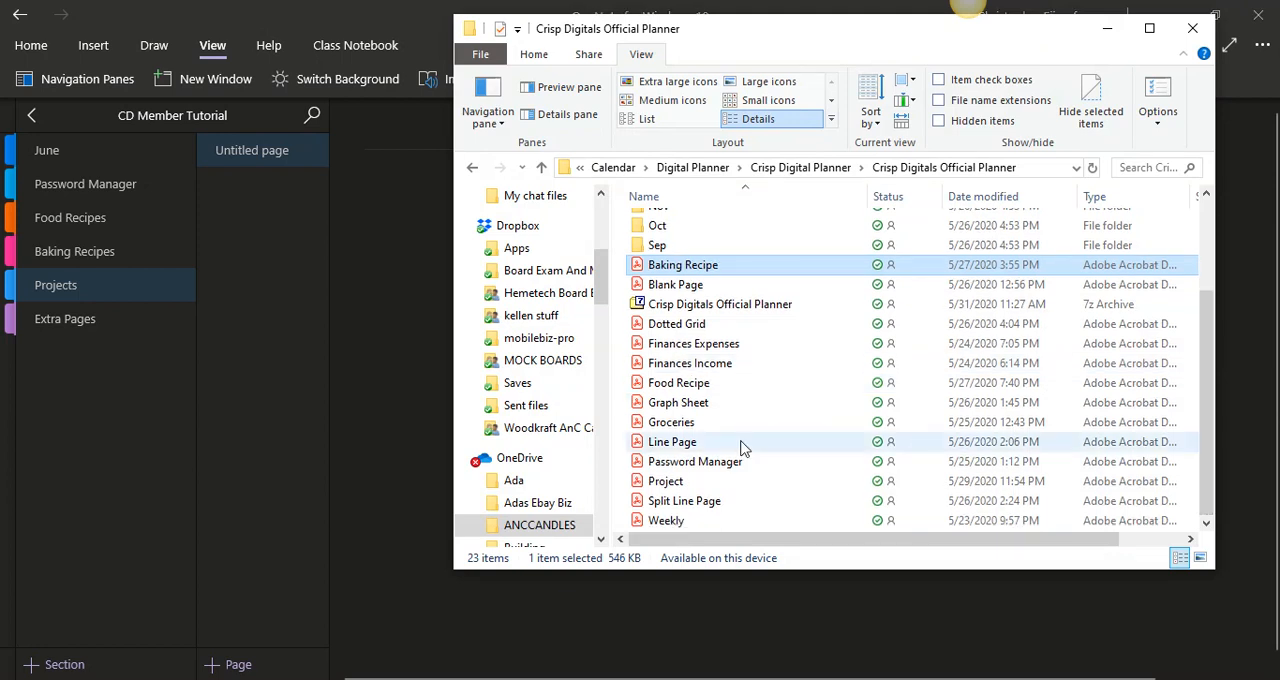
{"action": "left_click", "coordinate": [676, 486]}
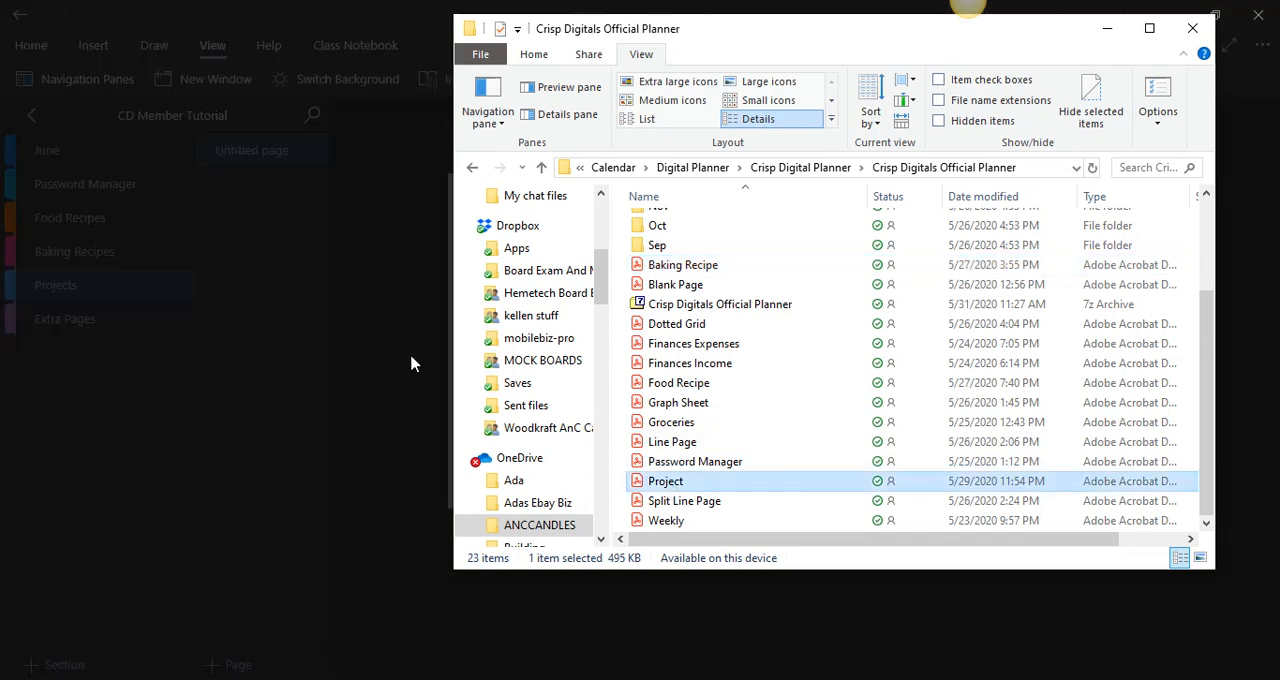
{"action": "left_click", "coordinate": [1108, 30]}
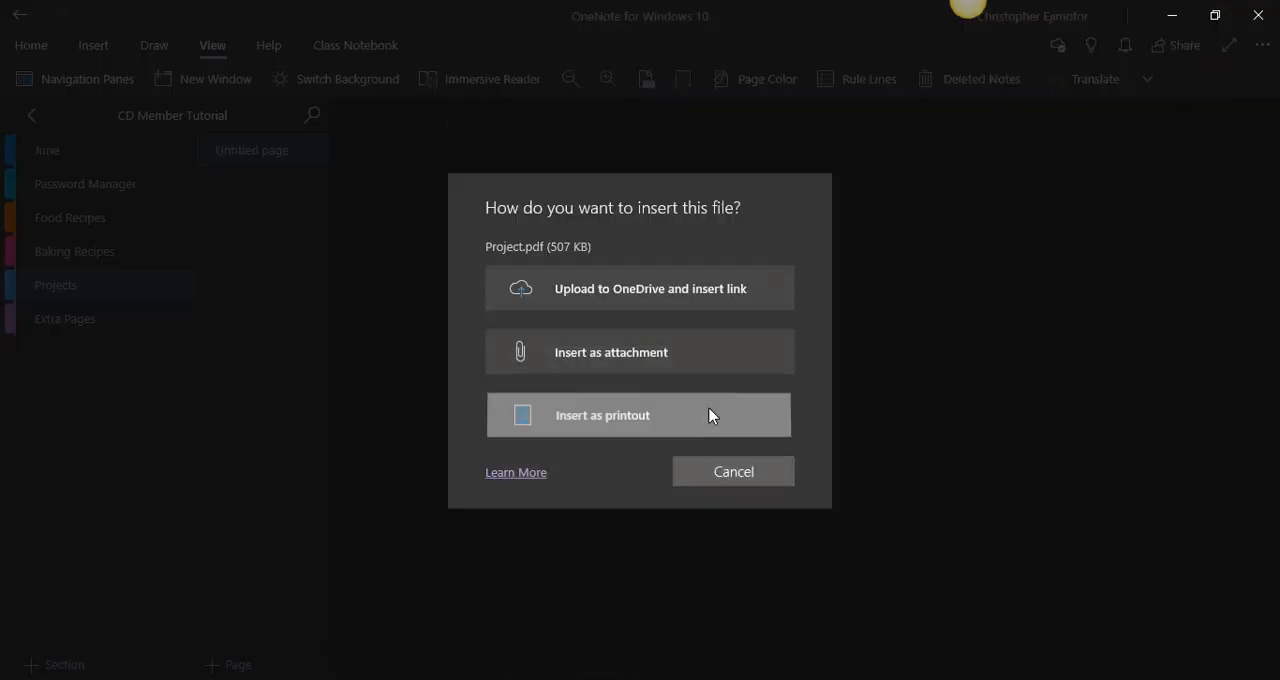
{"action": "left_click", "coordinate": [711, 416]}
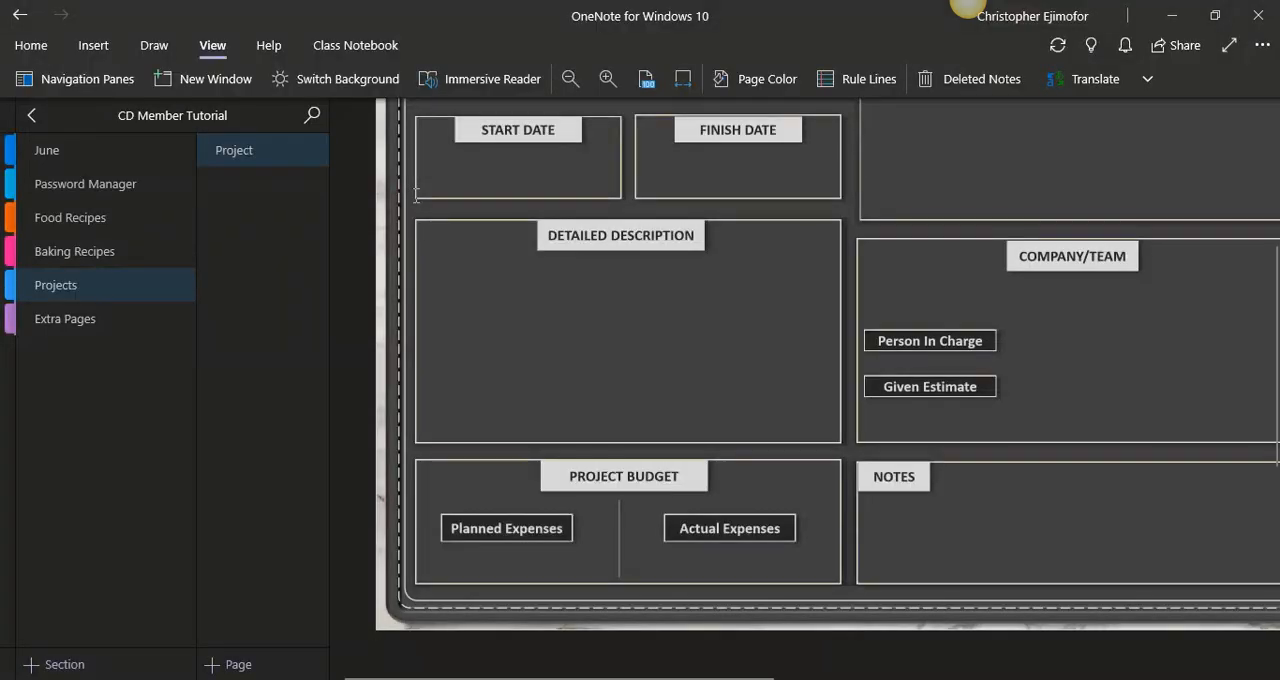
- Fit the page to the window width and delete the PDF attachment icon above the Project printout
{"action": "left_click", "coordinate": [683, 80]}
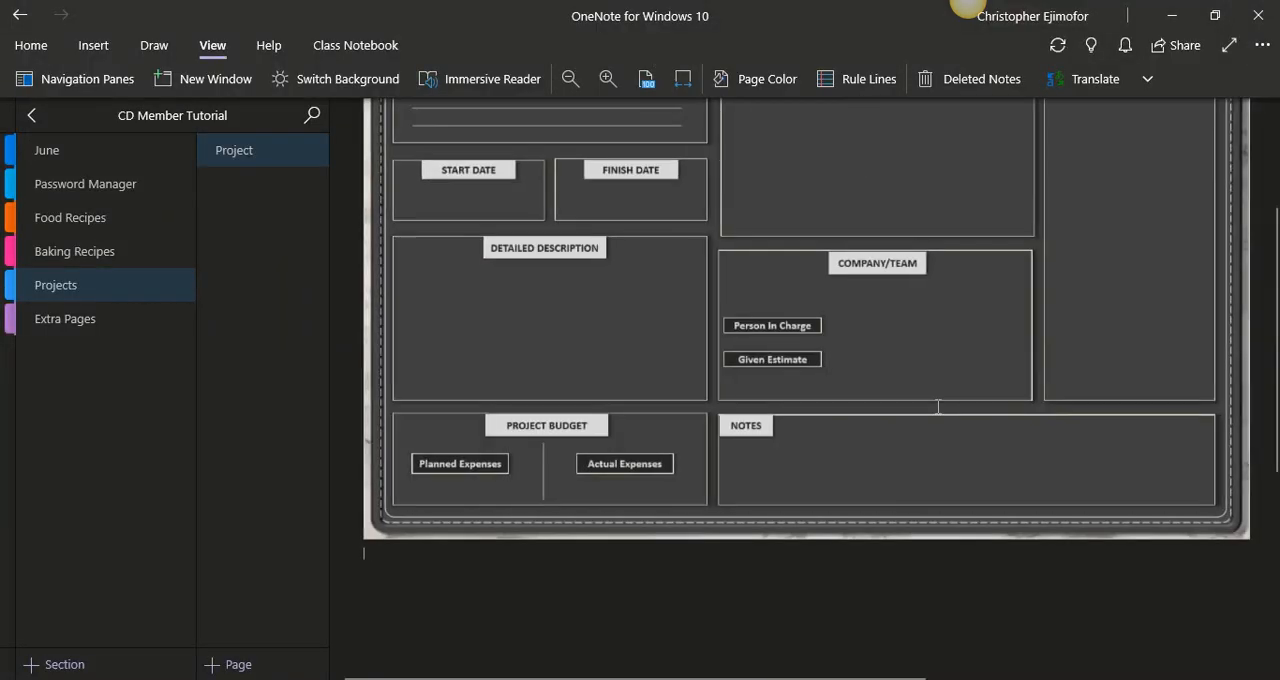
{"action": "left_click", "coordinate": [387, 193]}
{"action": "key", "text": "Delete"}
- Move the Project printout up directly beneath the page title and set it as the page background
{"action": "left_click", "coordinate": [473, 265]}
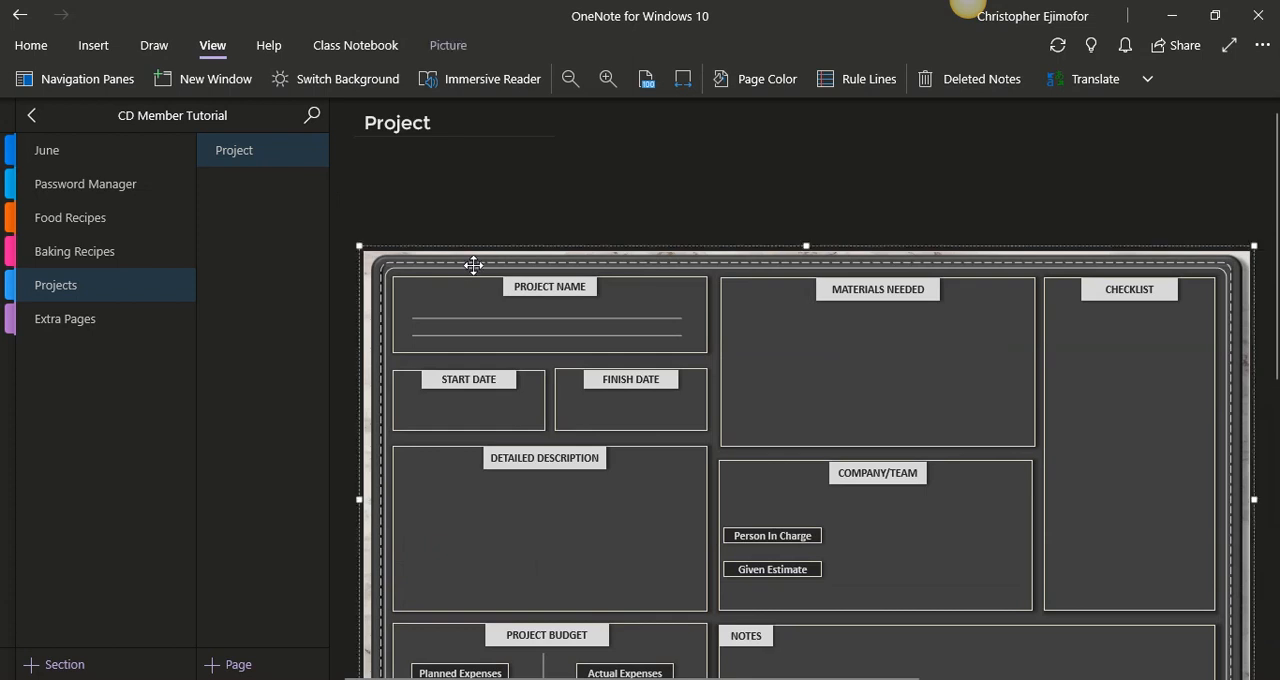
{"action": "left_click_drag", "start_coordinate": [473, 265], "coordinate": [453, 169]}
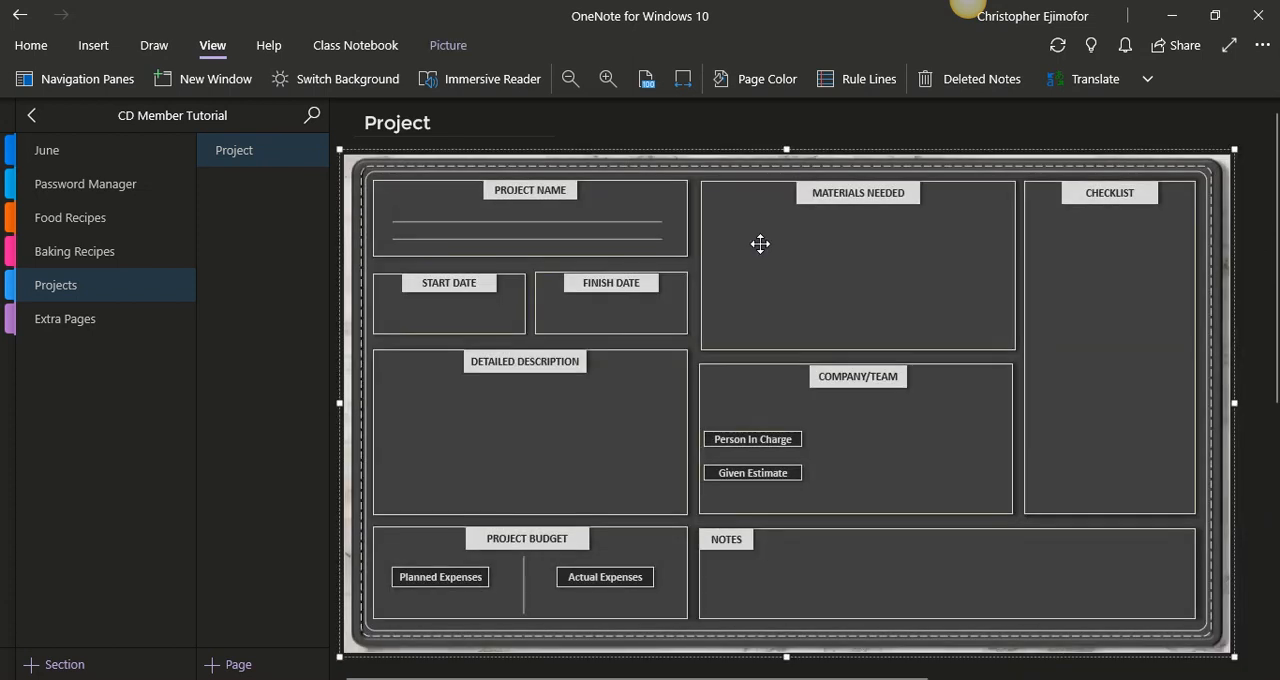
{"action": "right_click", "coordinate": [760, 243]}
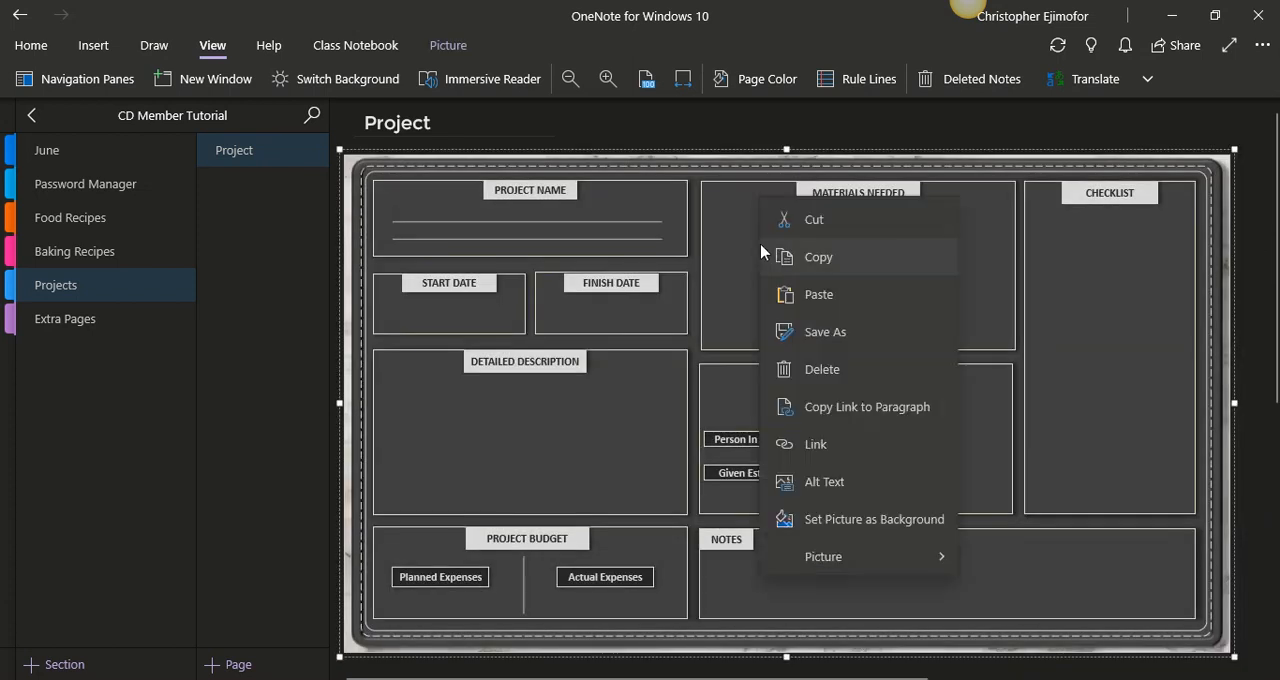
{"action": "left_click", "coordinate": [872, 512]}
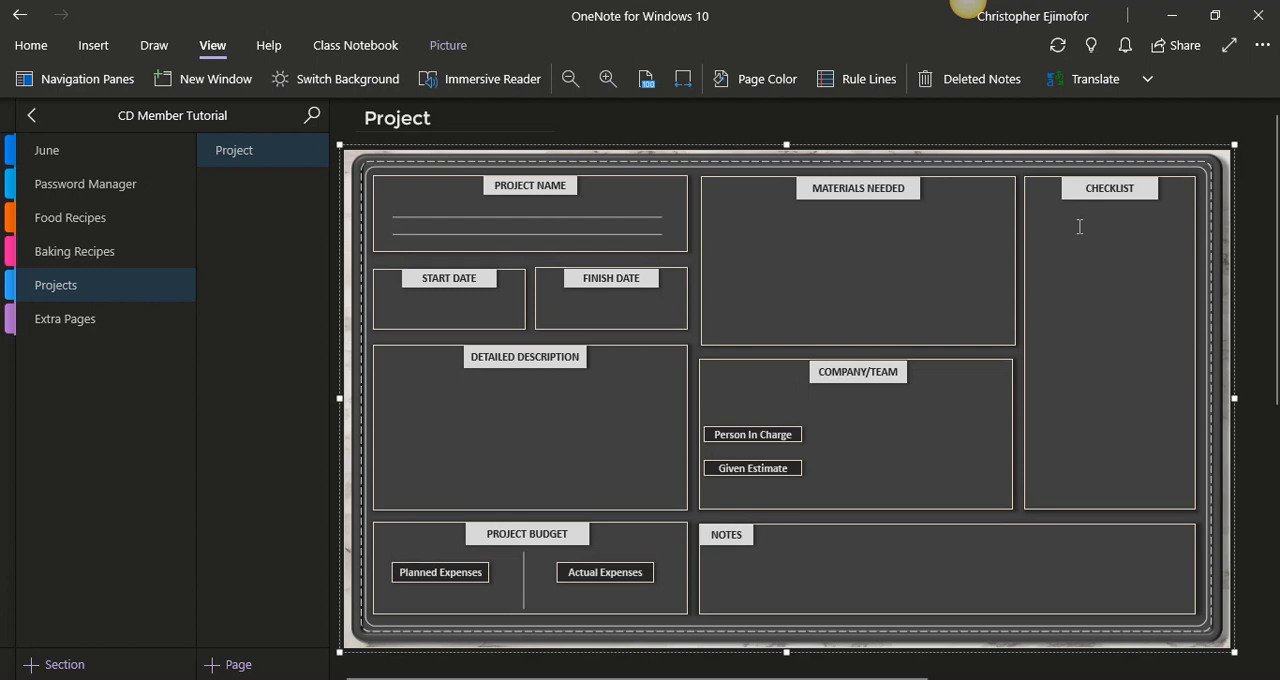
{"action": "right_click", "coordinate": [1074, 179]}
{"action": "left_click", "coordinate": [1151, 514]}
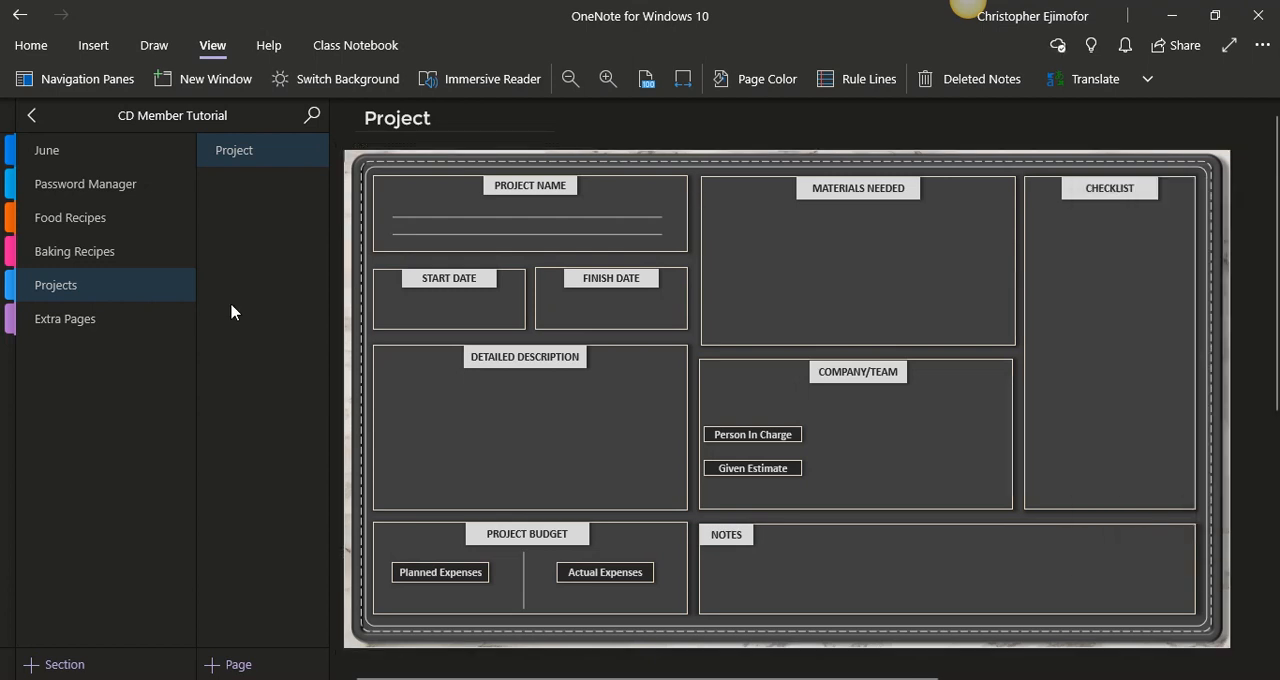
- Delete the date and time from the untitled page in the Extra Pages section and title it Graph Sheet
{"action": "left_click", "coordinate": [125, 332]}
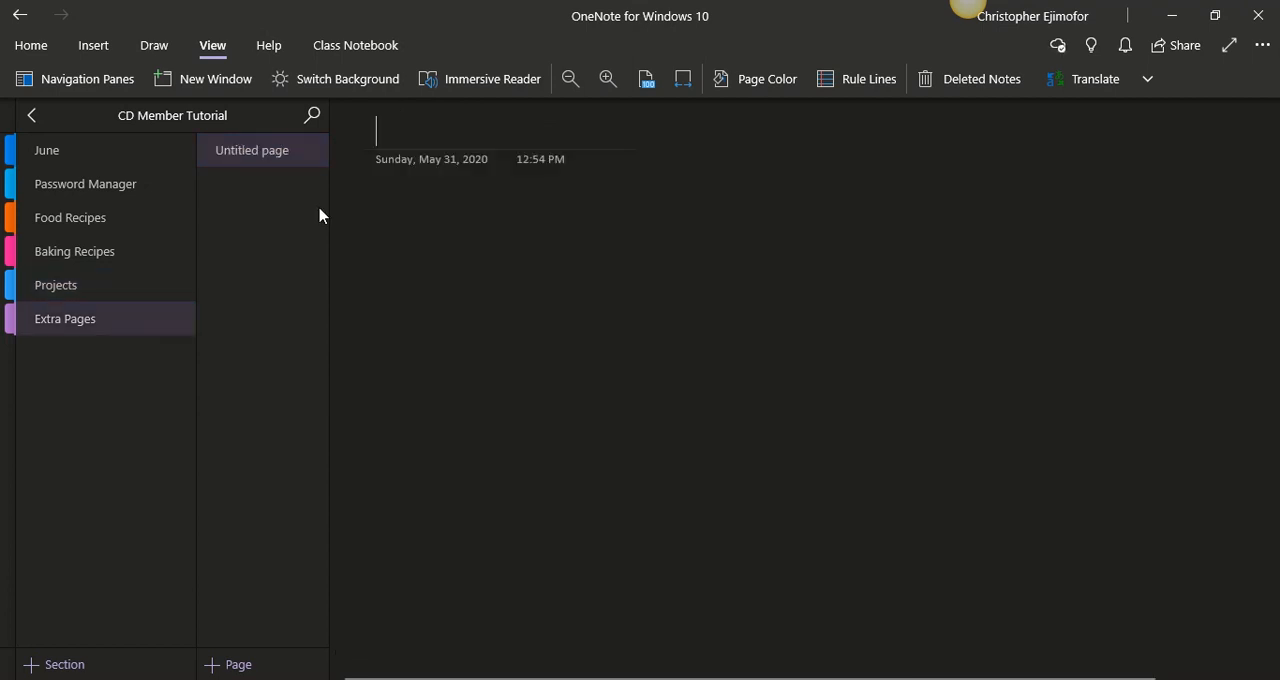
{"action": "left_click_drag", "start_coordinate": [655, 223], "coordinate": [357, 168]}
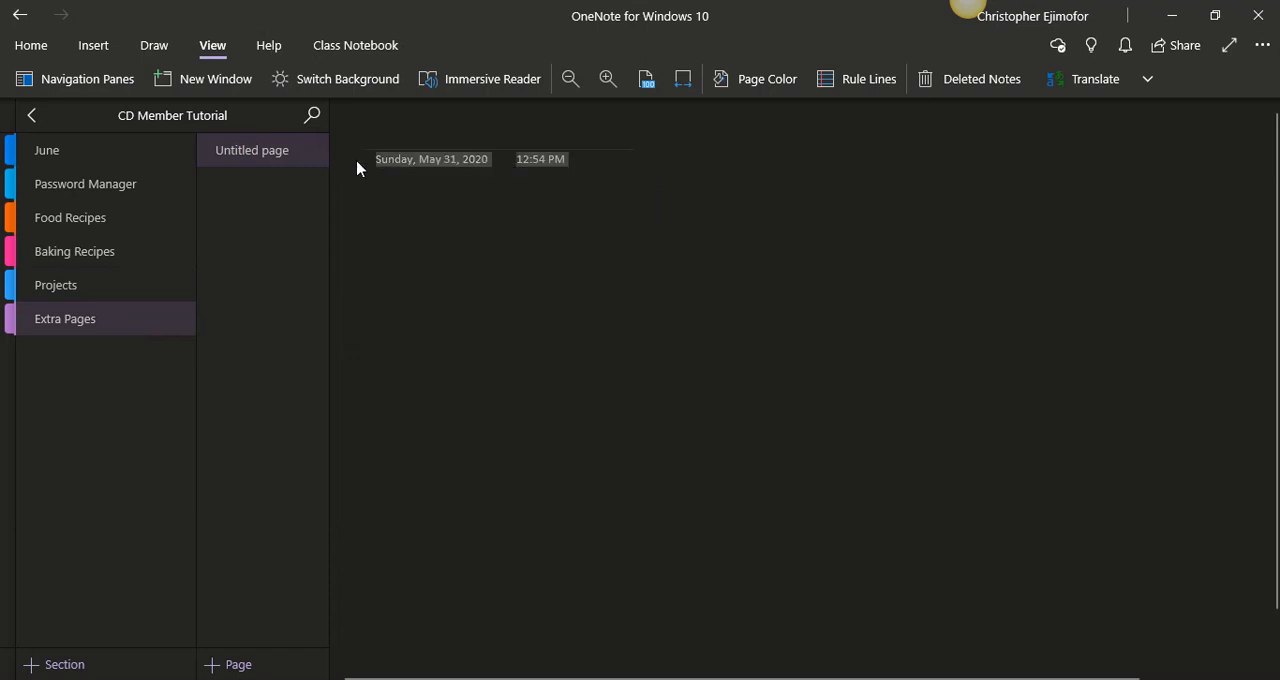
{"action": "key", "text": "Delete"}
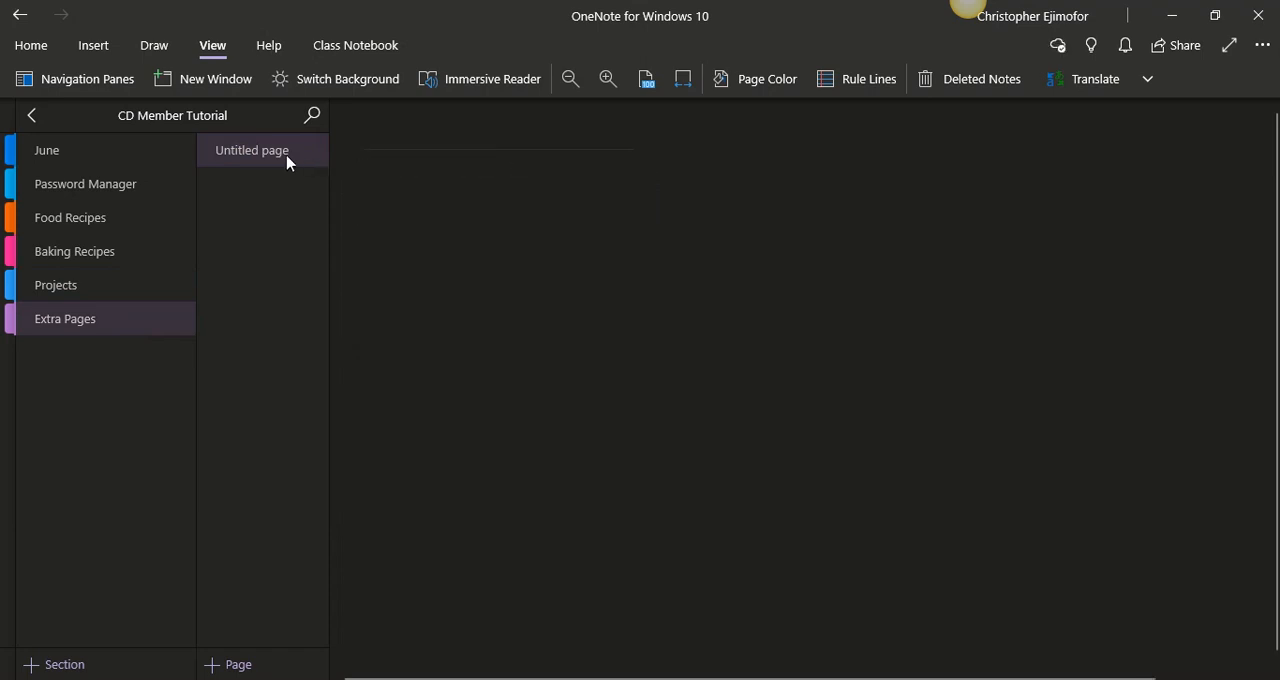
{"action": "left_click", "coordinate": [388, 134]}
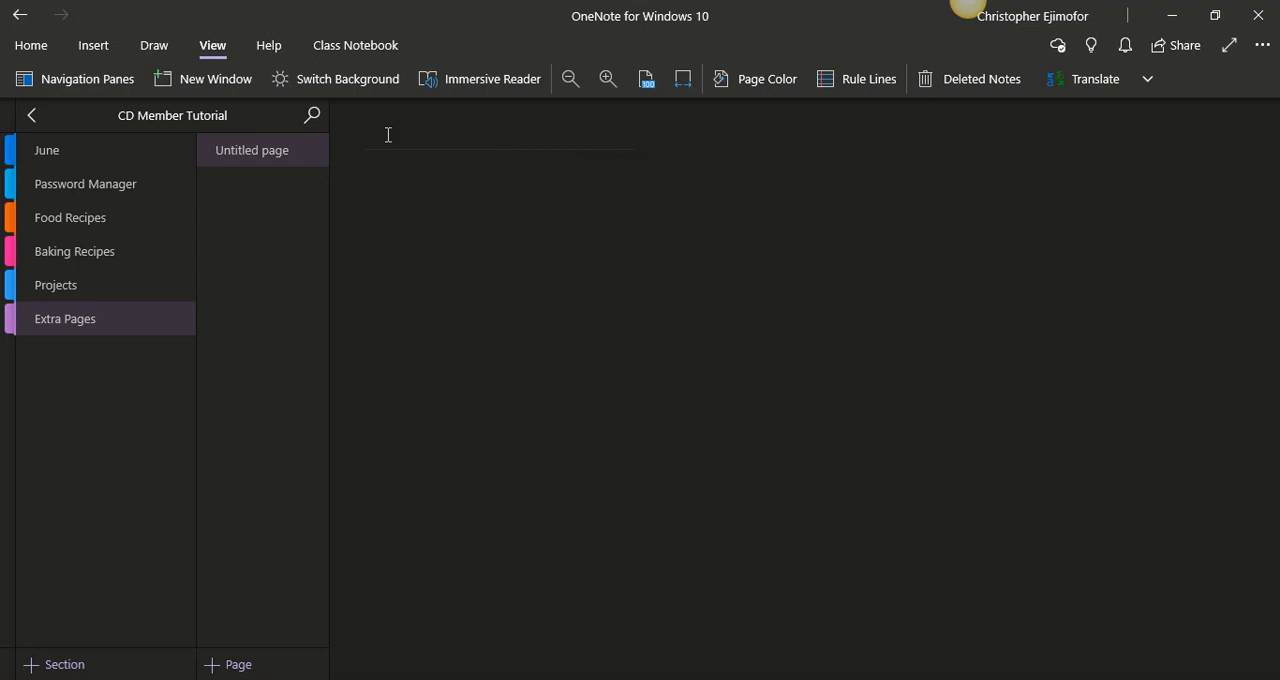
{"action": "type", "text": "Grap"}
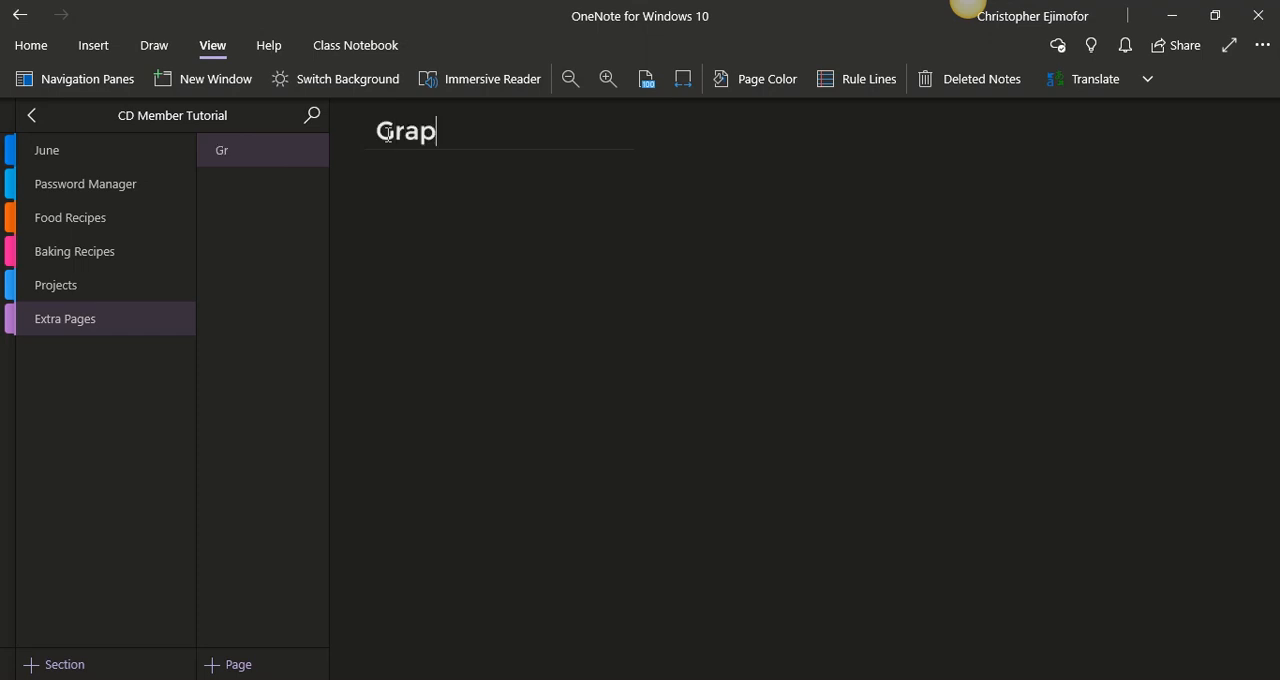
{"action": "type", "text": "h Sheet"}
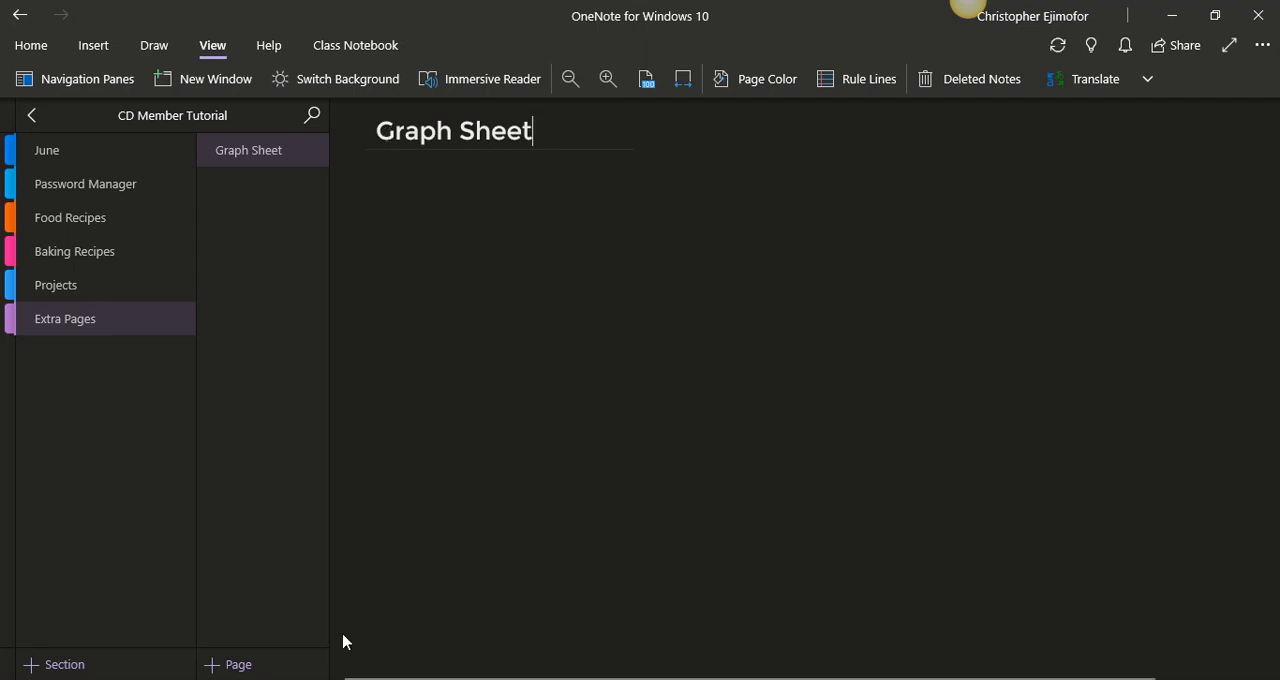
- Add a new page titled Line Paper to the Extra Pages section
{"action": "left_click", "coordinate": [268, 662]}
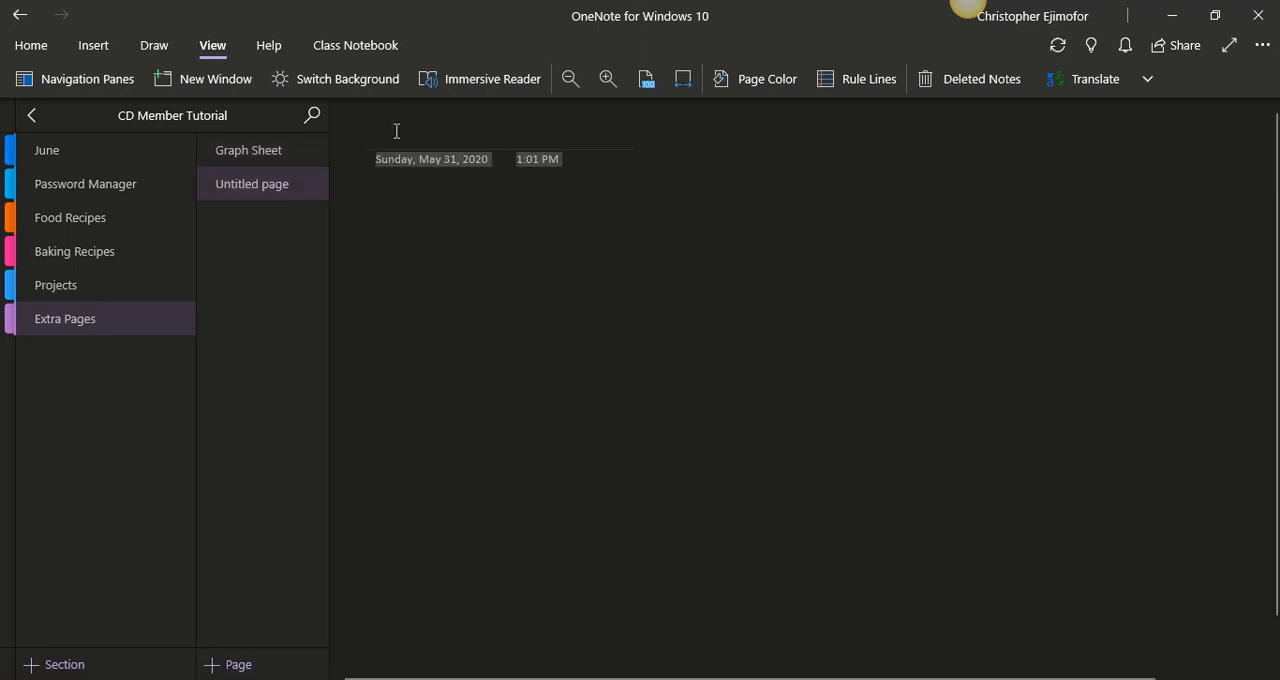
{"action": "type", "text": "Line"}
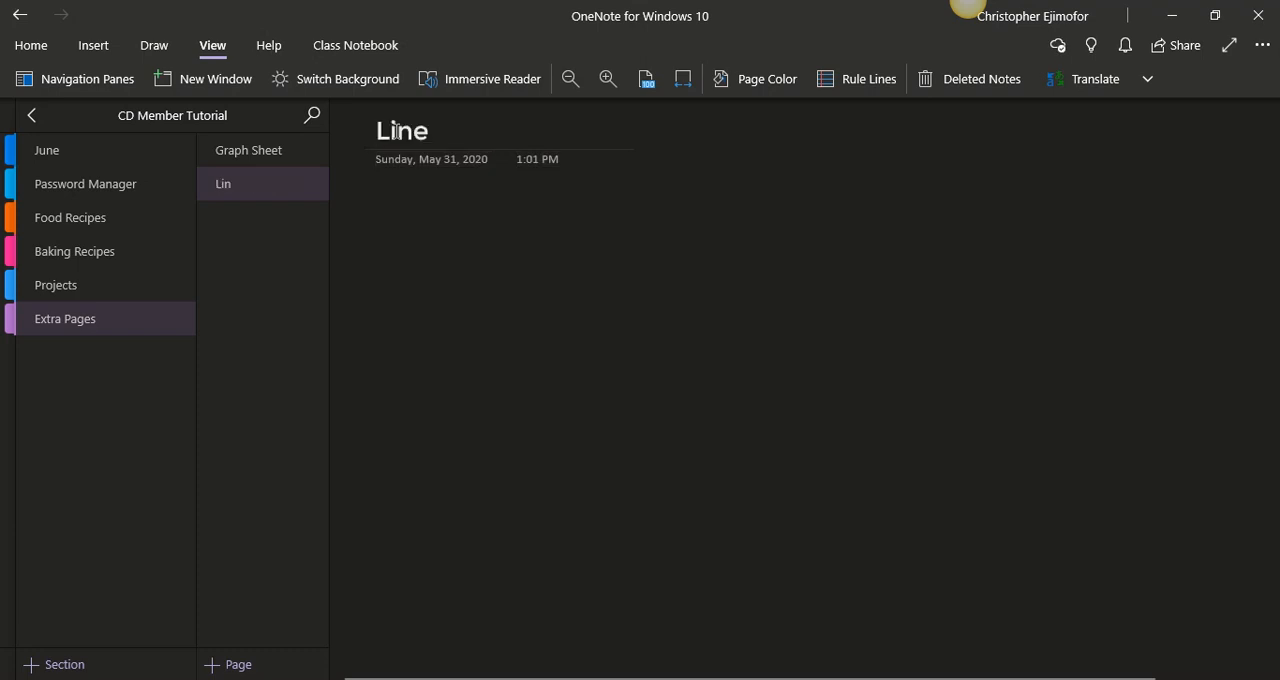
{"action": "type", "text": " Pa"}
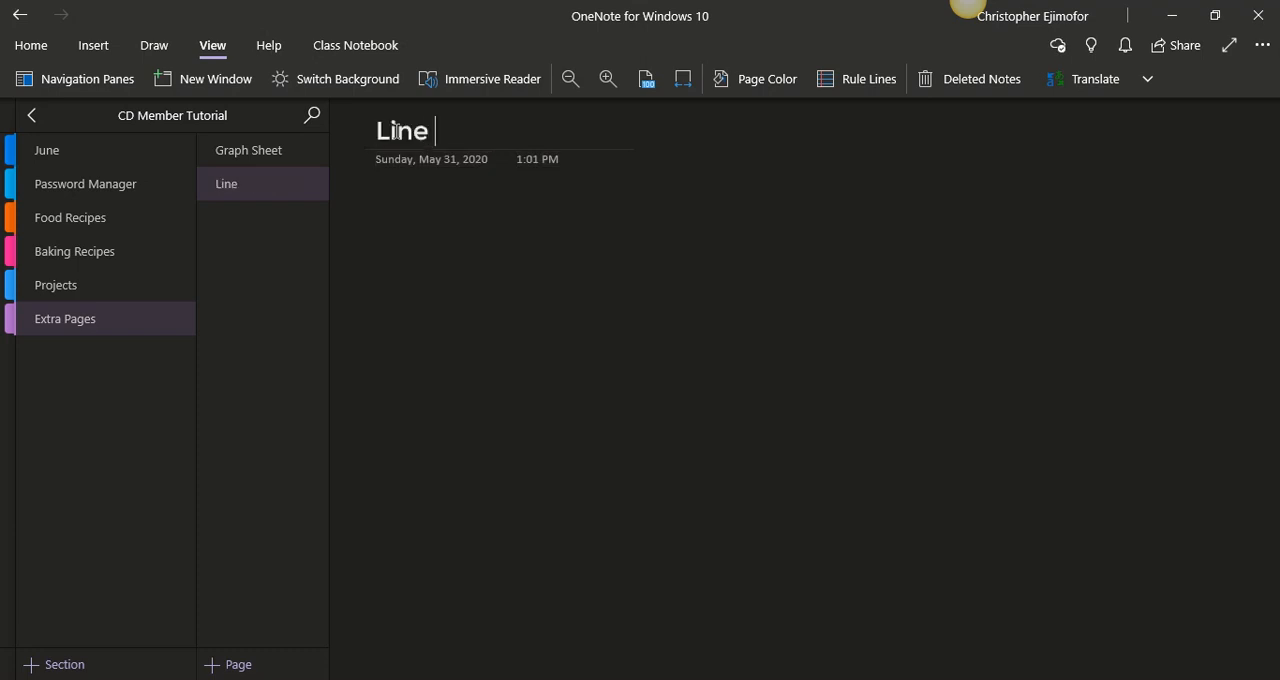
{"action": "type", "text": "per"}
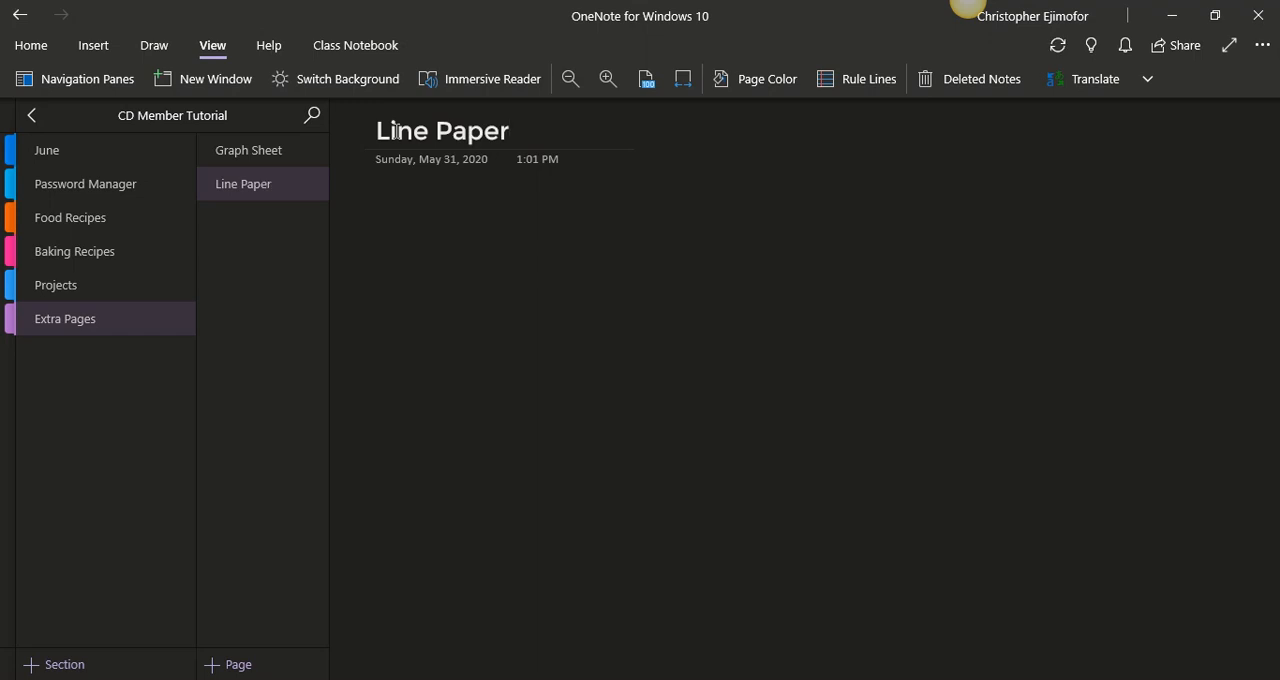
- Add a new page titled Line Slit Page to the Extra Pages section
{"action": "left_click", "coordinate": [262, 651]}
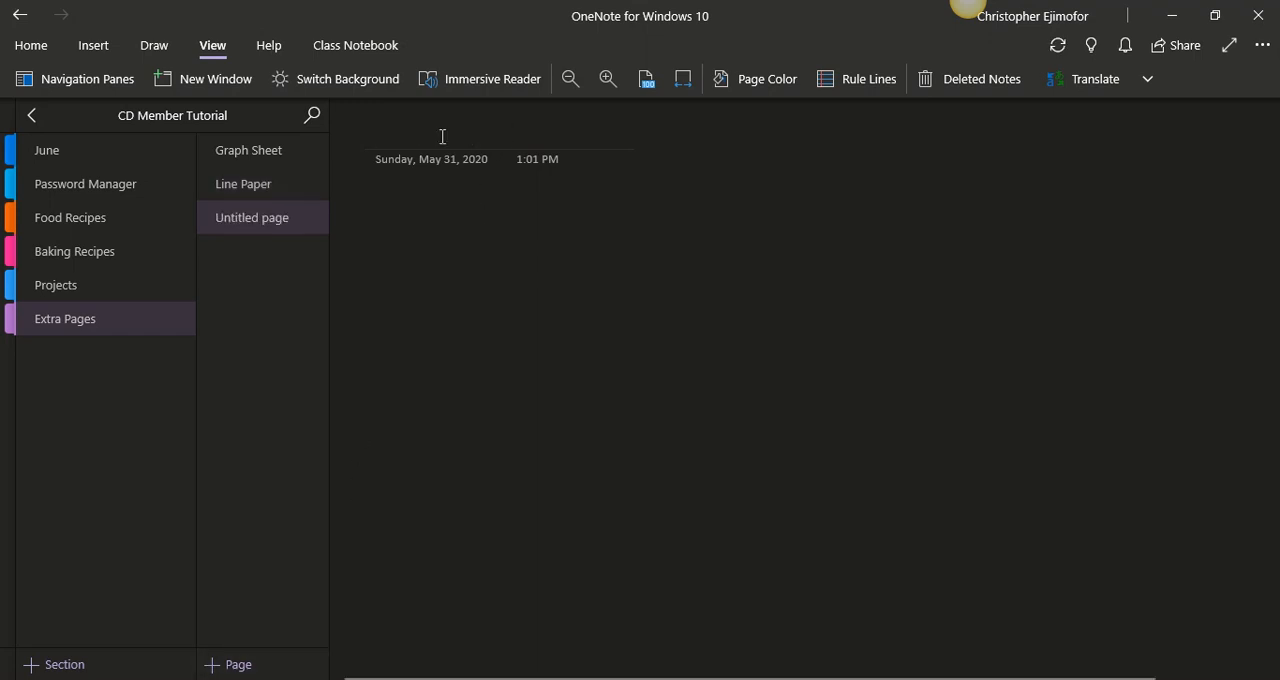
{"action": "type", "text": "Line"}
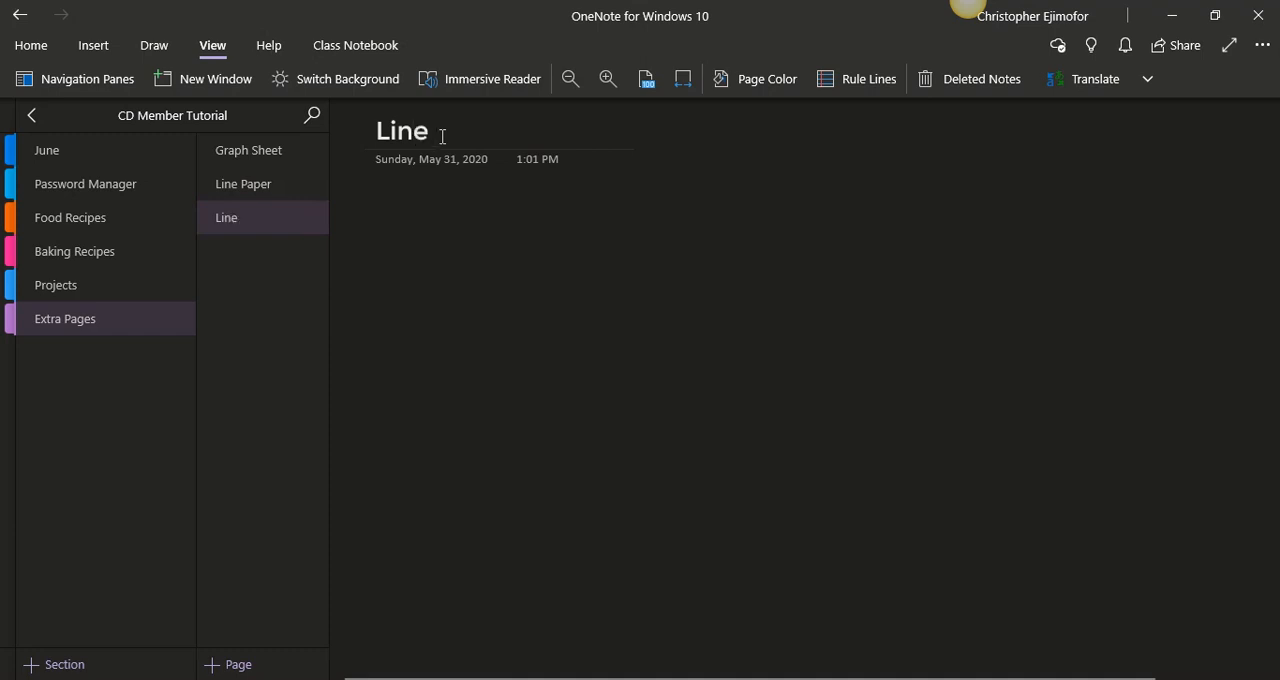
{"action": "type", "text": " Slit"}
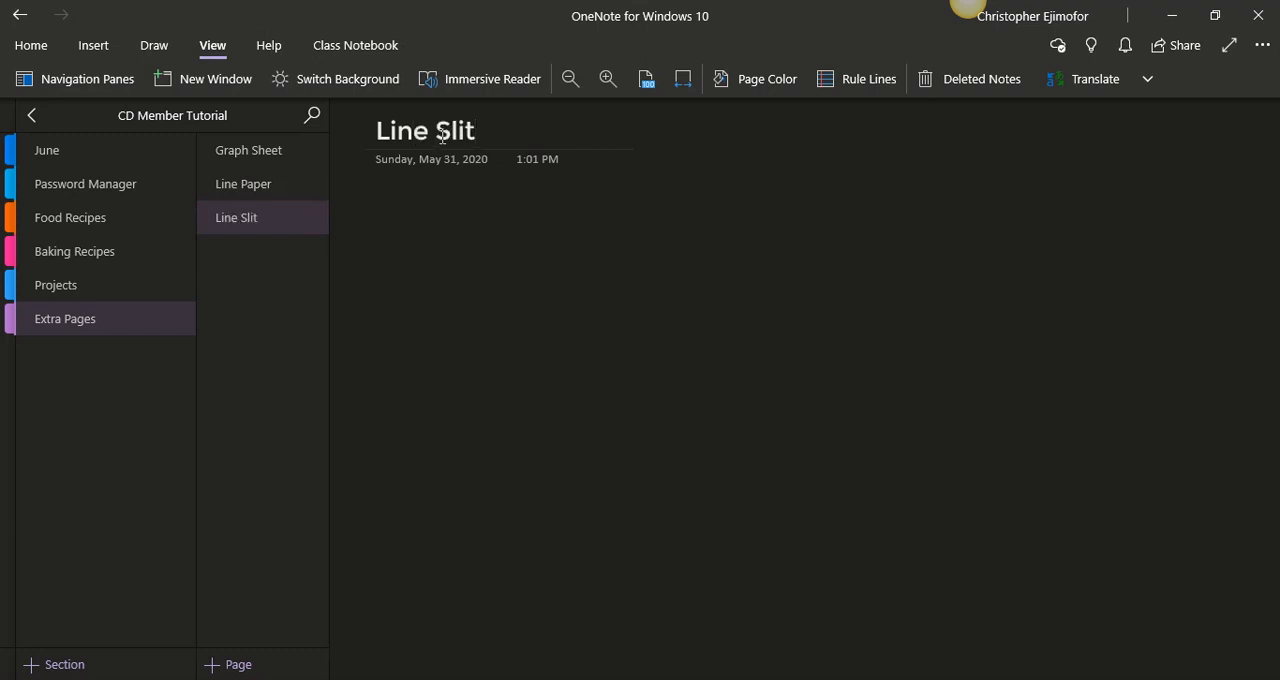
{"action": "type", "text": " Page"}
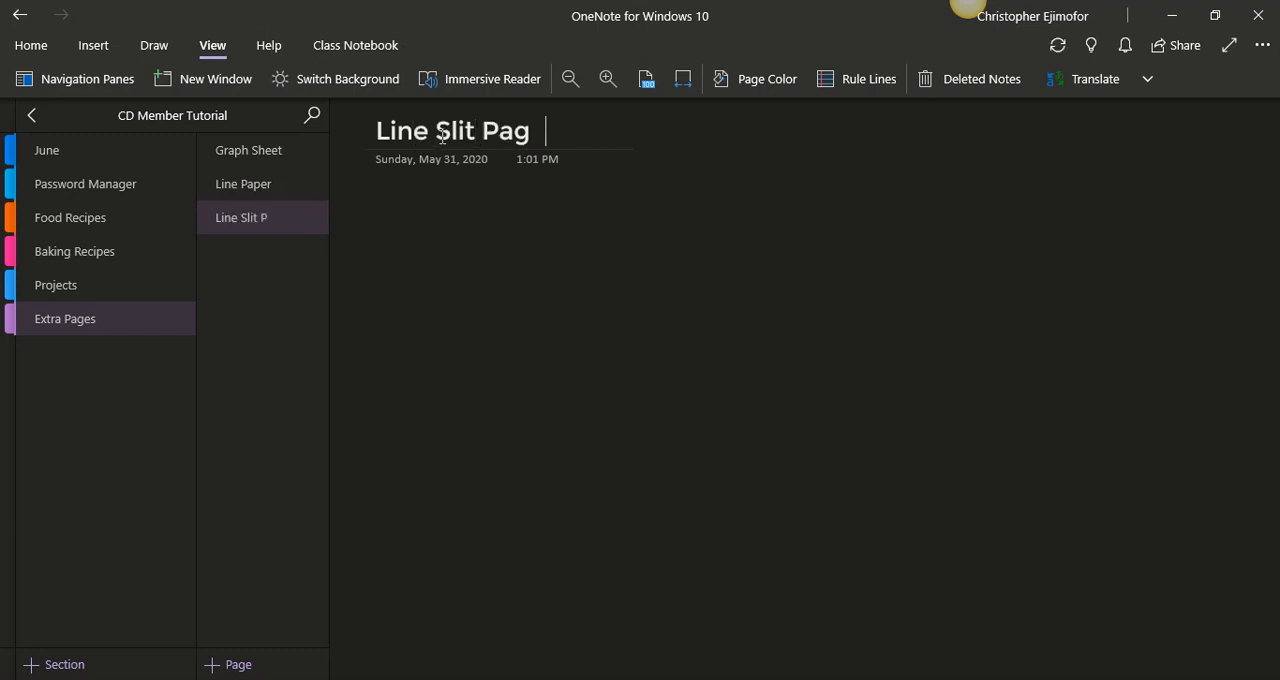
- Add a new page titled Dotted page to the Extra Pages section
{"action": "left_click", "coordinate": [249, 665]}
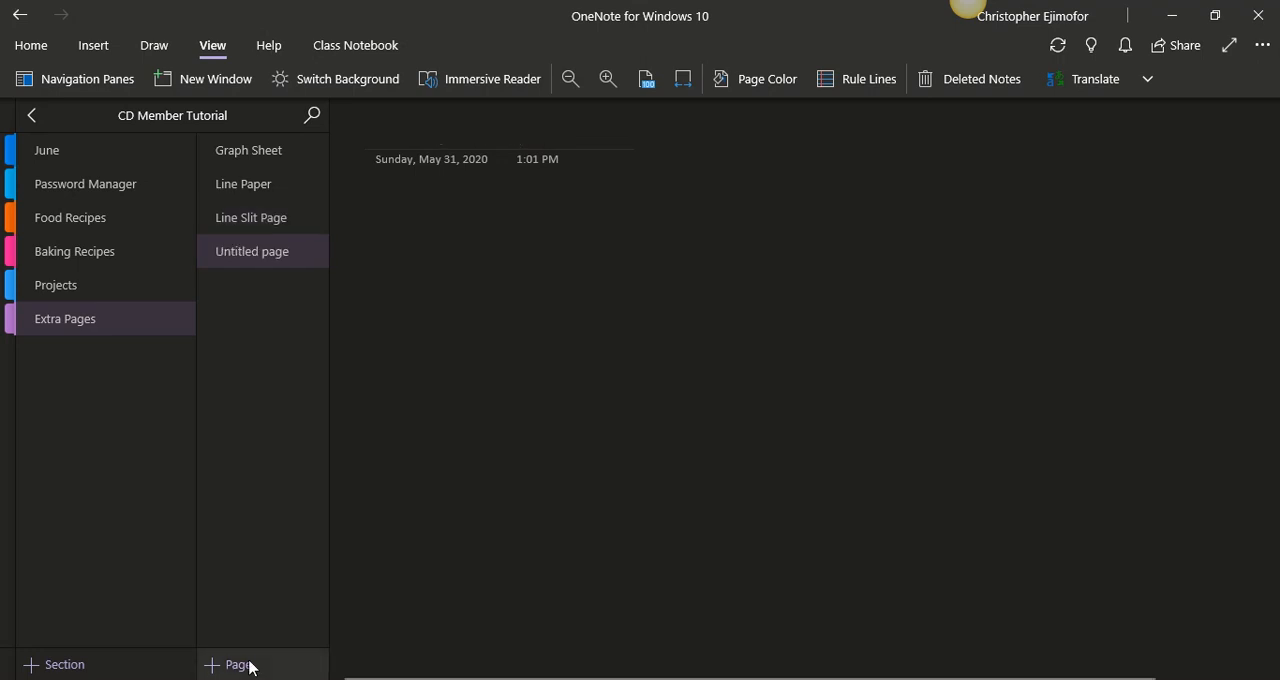
{"action": "type", "text": "Dotted"}
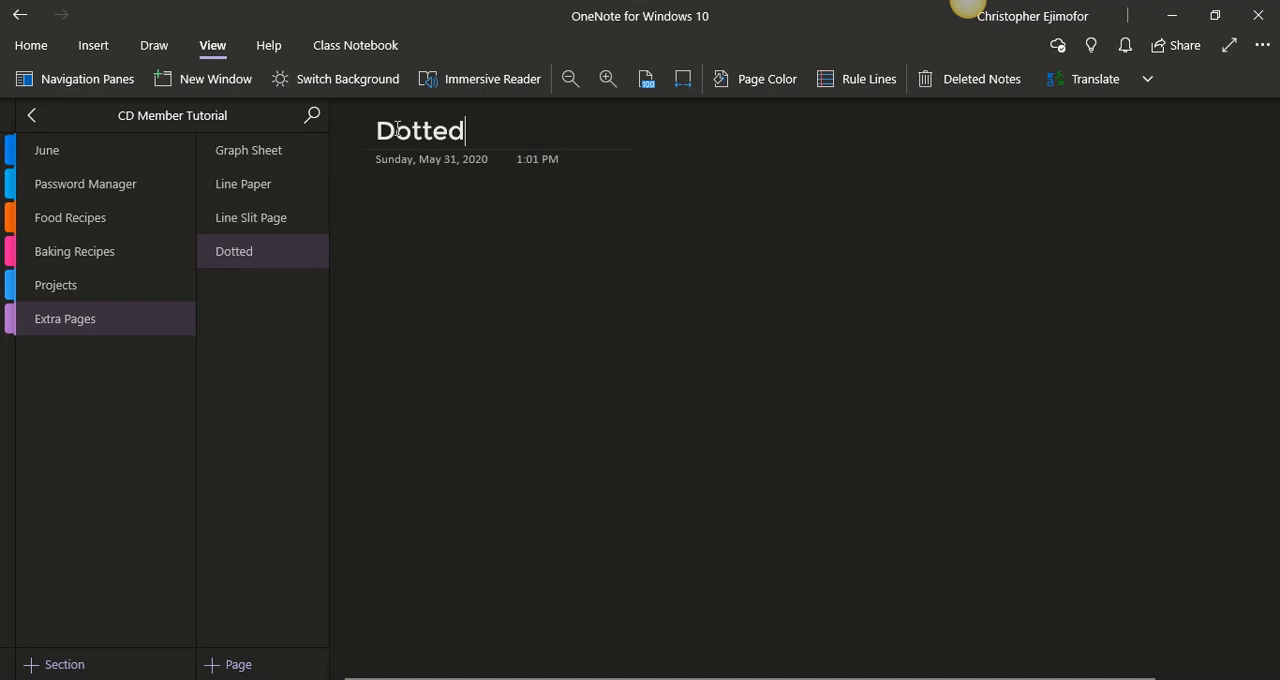
{"action": "type", "text": " p"}
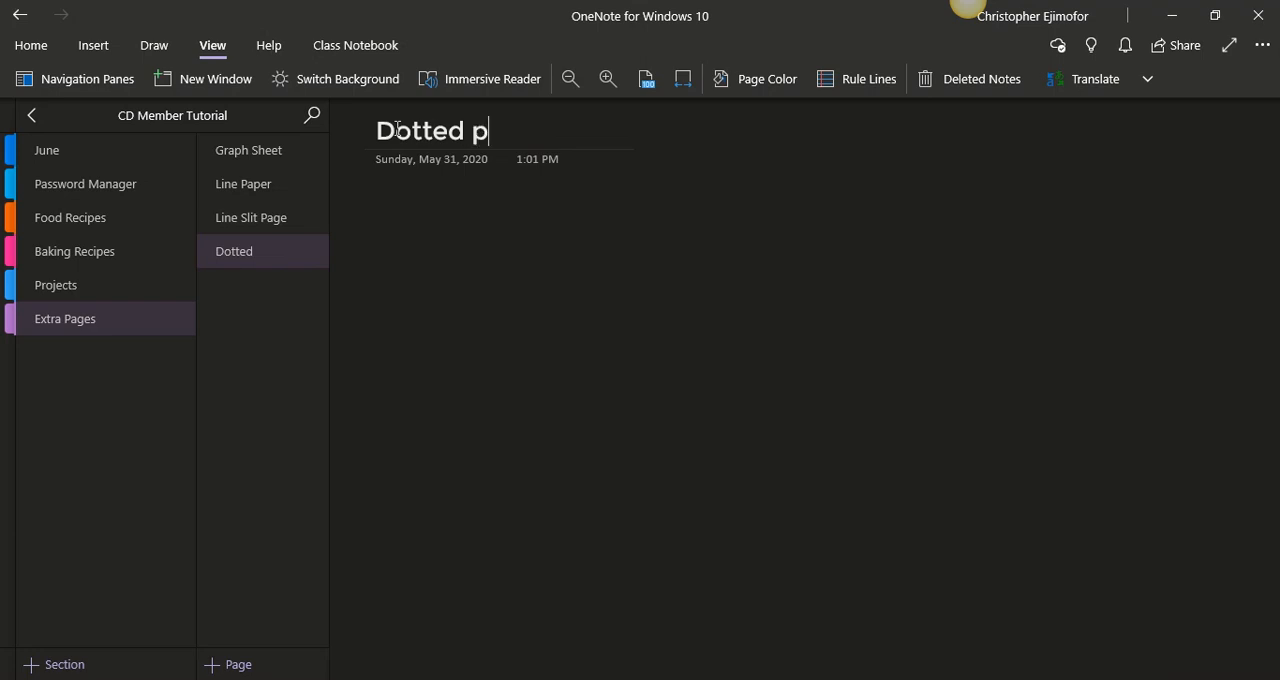
{"action": "type", "text": "age"}
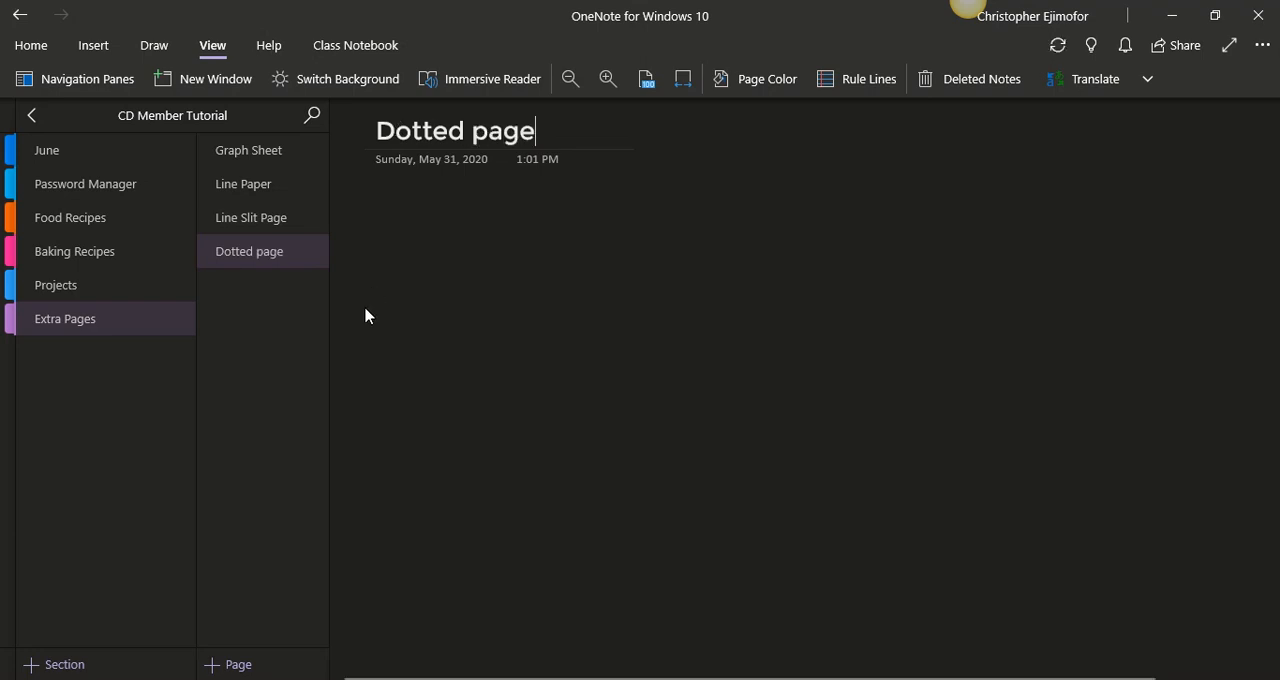
- Add a new page titled Blank Page to the Extra Pages section
{"action": "left_click", "coordinate": [250, 664]}
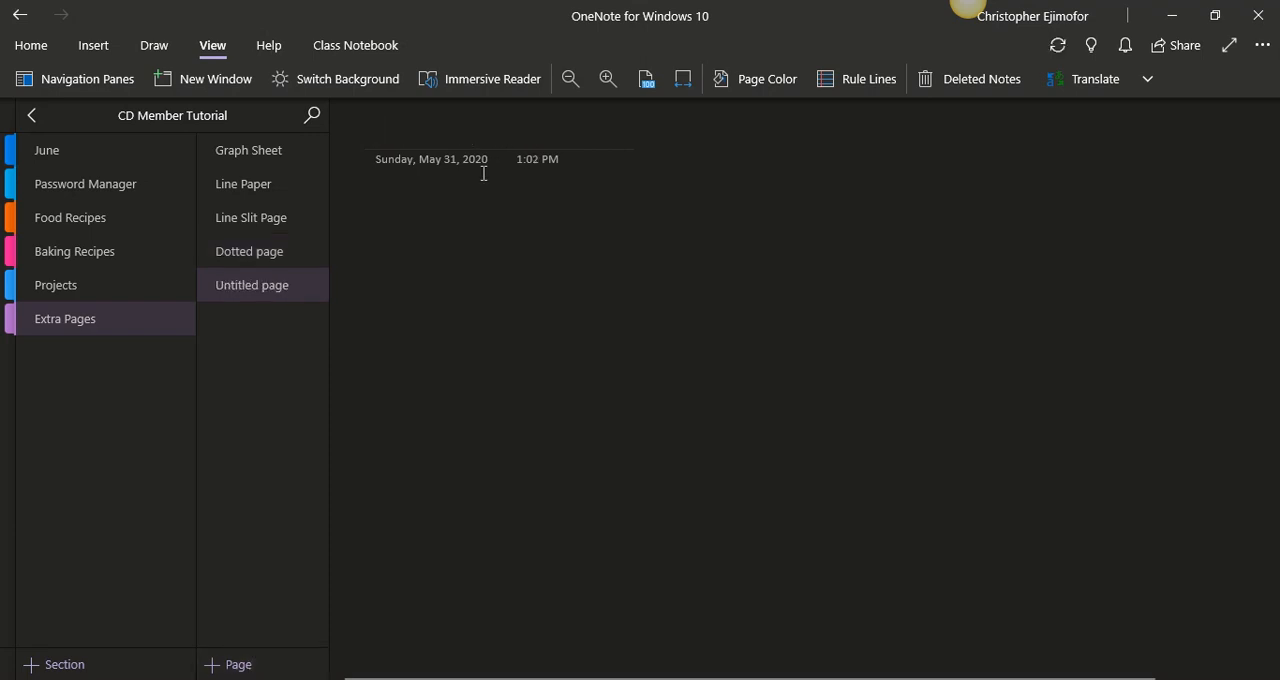
{"action": "type", "text": "Blan"}
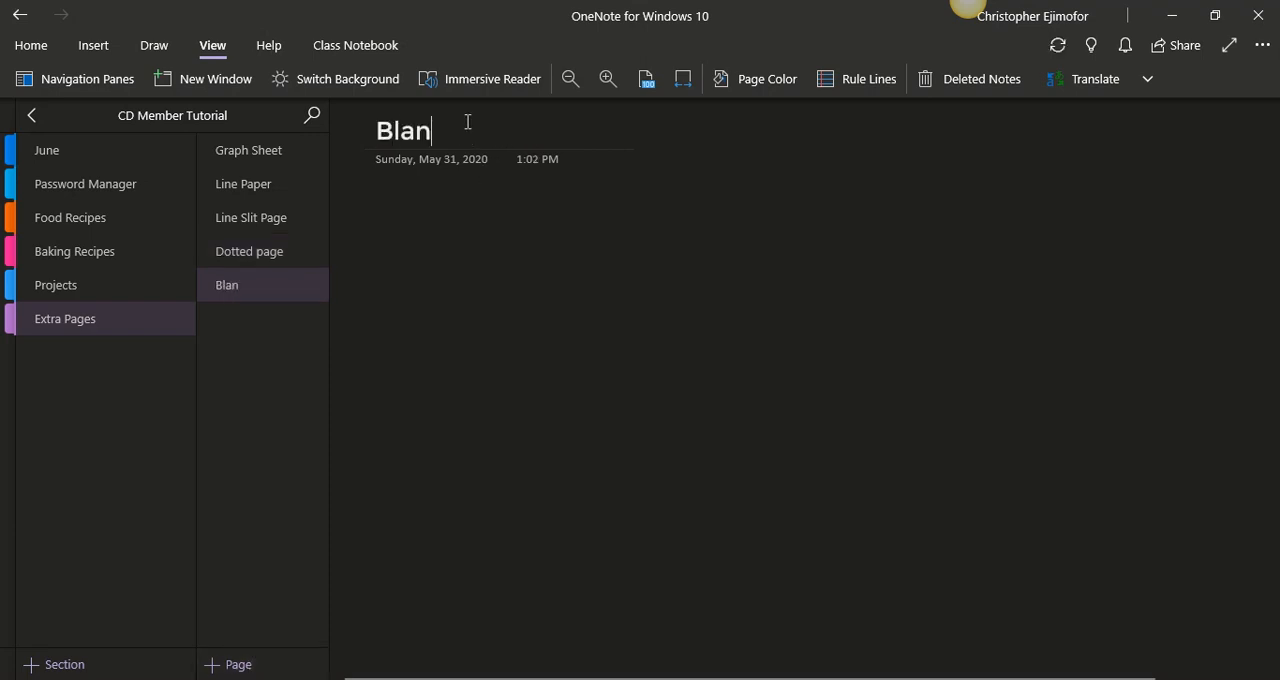
{"action": "type", "text": "k Page"}
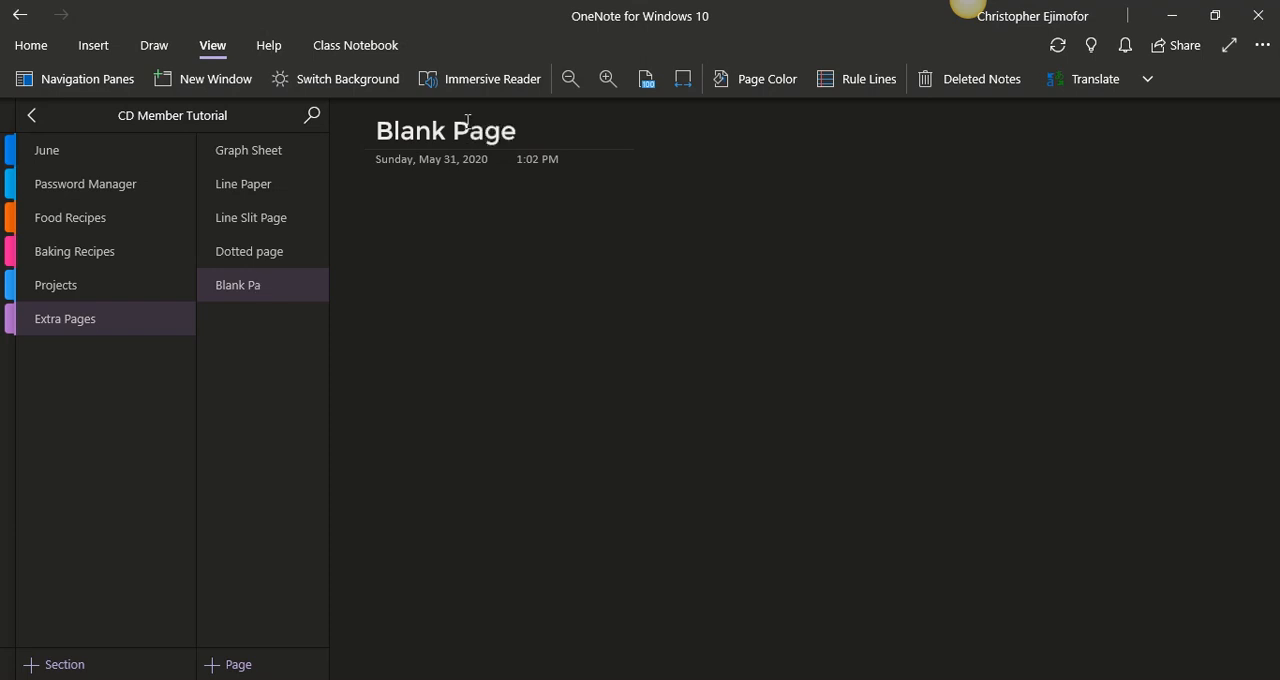
- Insert the Graph Sheet PDF from the Crisp Digitals Official Planner folder as a printout on the Graph Sheet page
{"action": "left_click", "coordinate": [225, 195]}
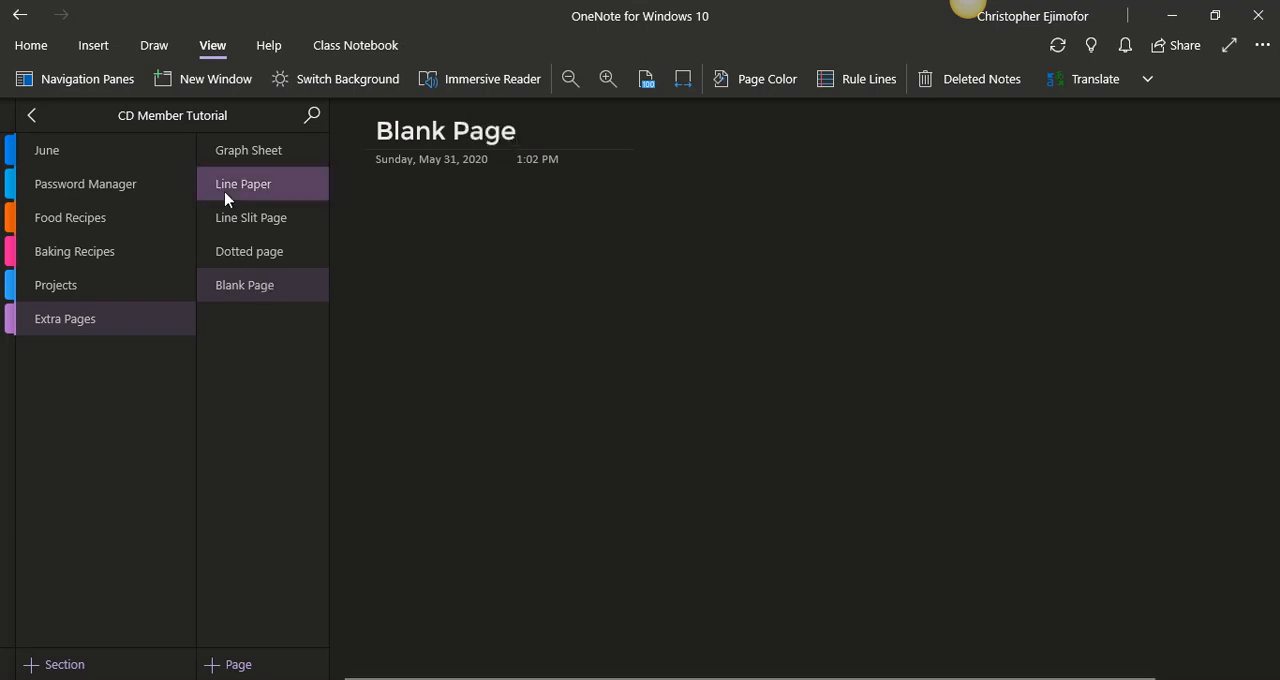
{"action": "left_click", "coordinate": [243, 164]}
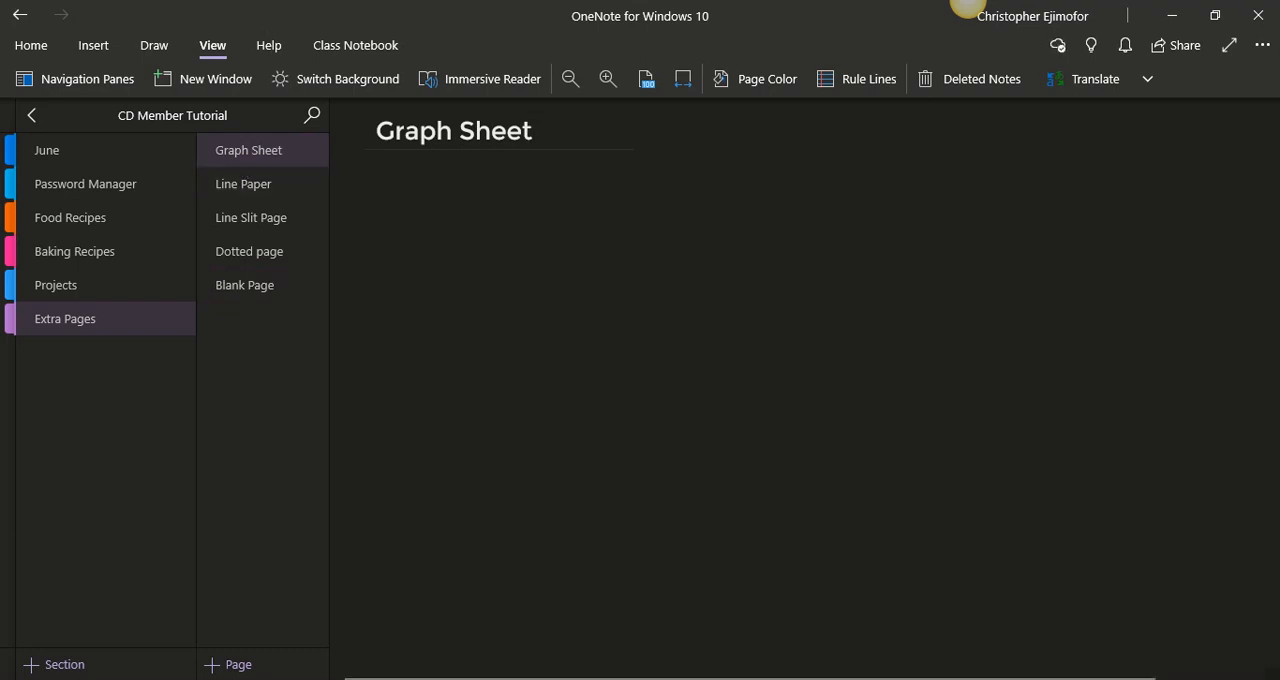
{"action": "key", "text": "alt+Tab"}
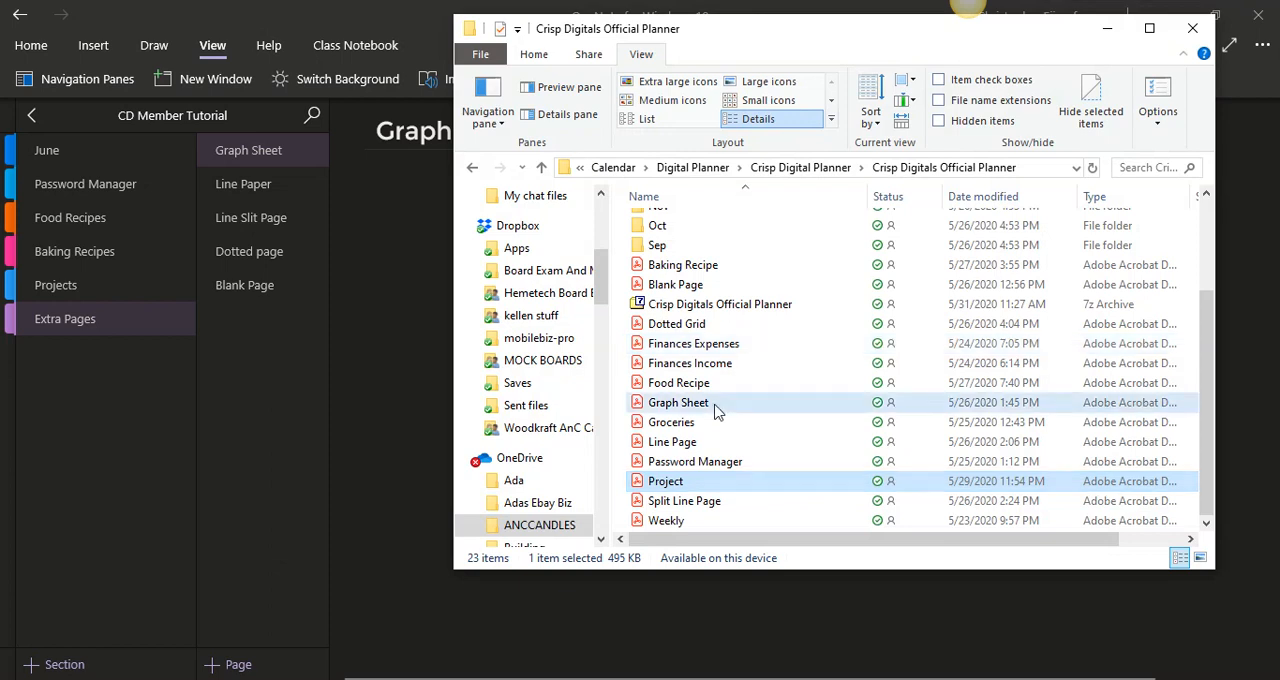
{"action": "left_click_drag", "start_coordinate": [800, 410], "coordinate": [423, 385]}
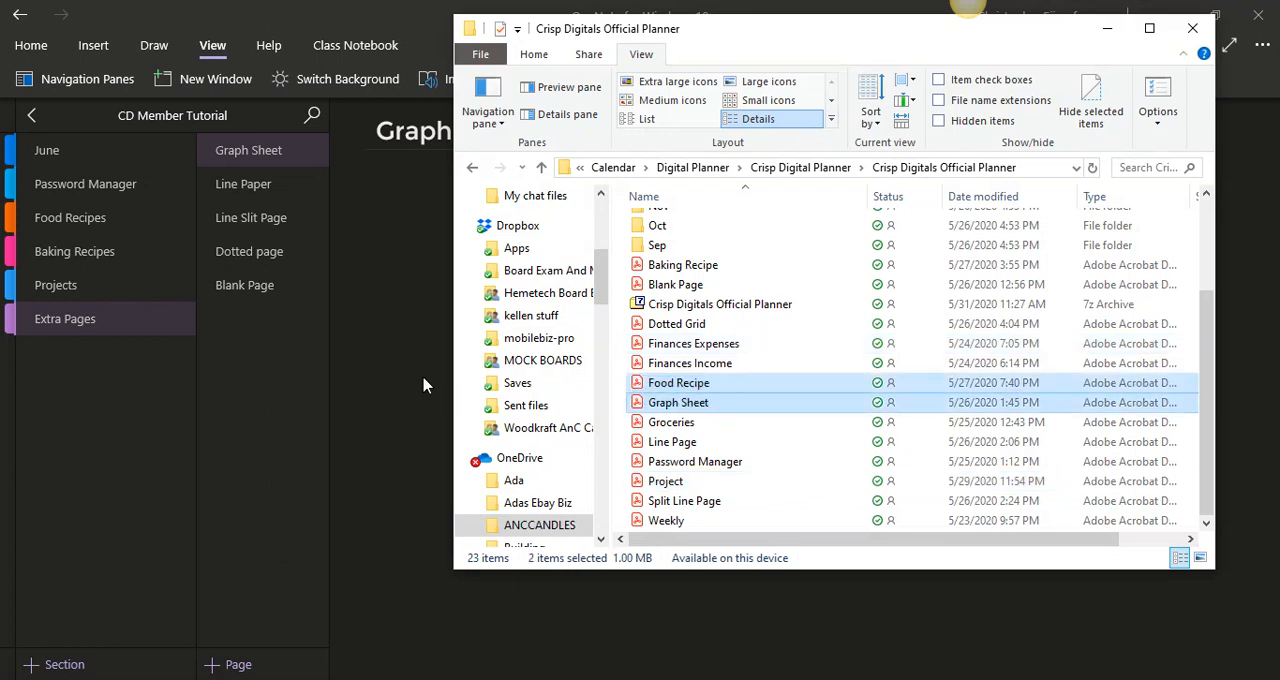
{"action": "left_click", "coordinate": [797, 406]}
{"action": "left_click_drag", "start_coordinate": [797, 406], "coordinate": [391, 417]}
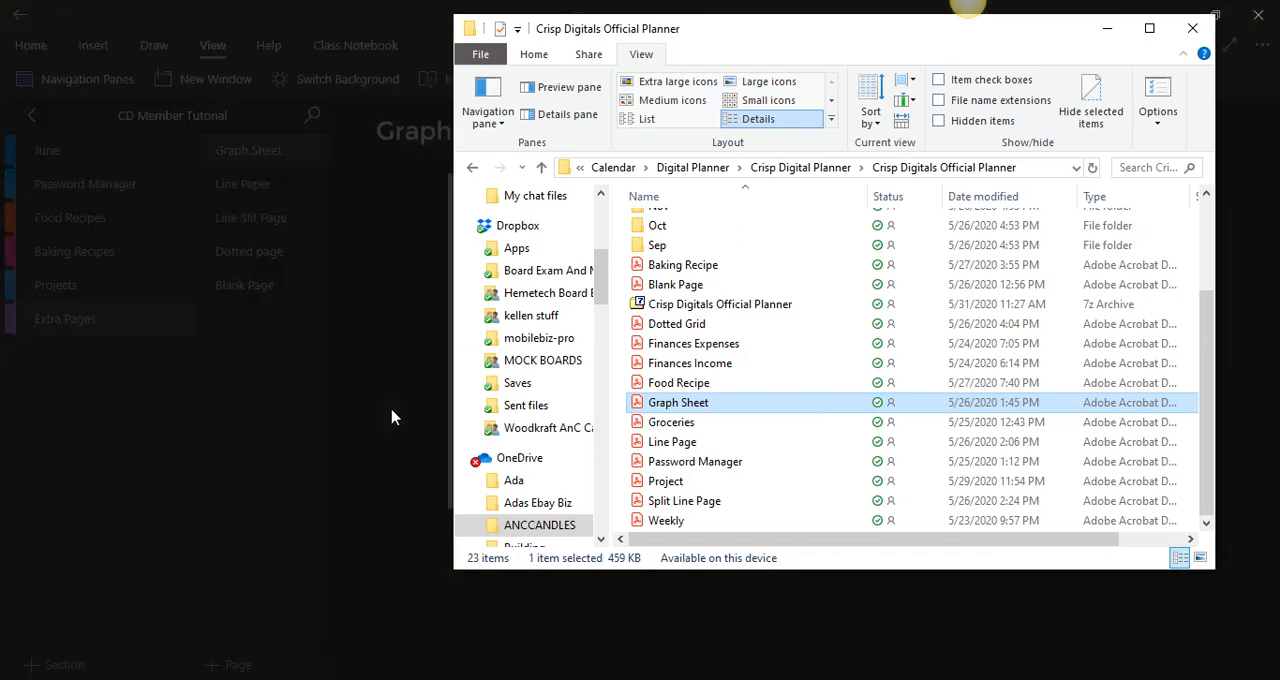
{"action": "left_click", "coordinate": [1107, 28]}
{"action": "left_click", "coordinate": [688, 428]}
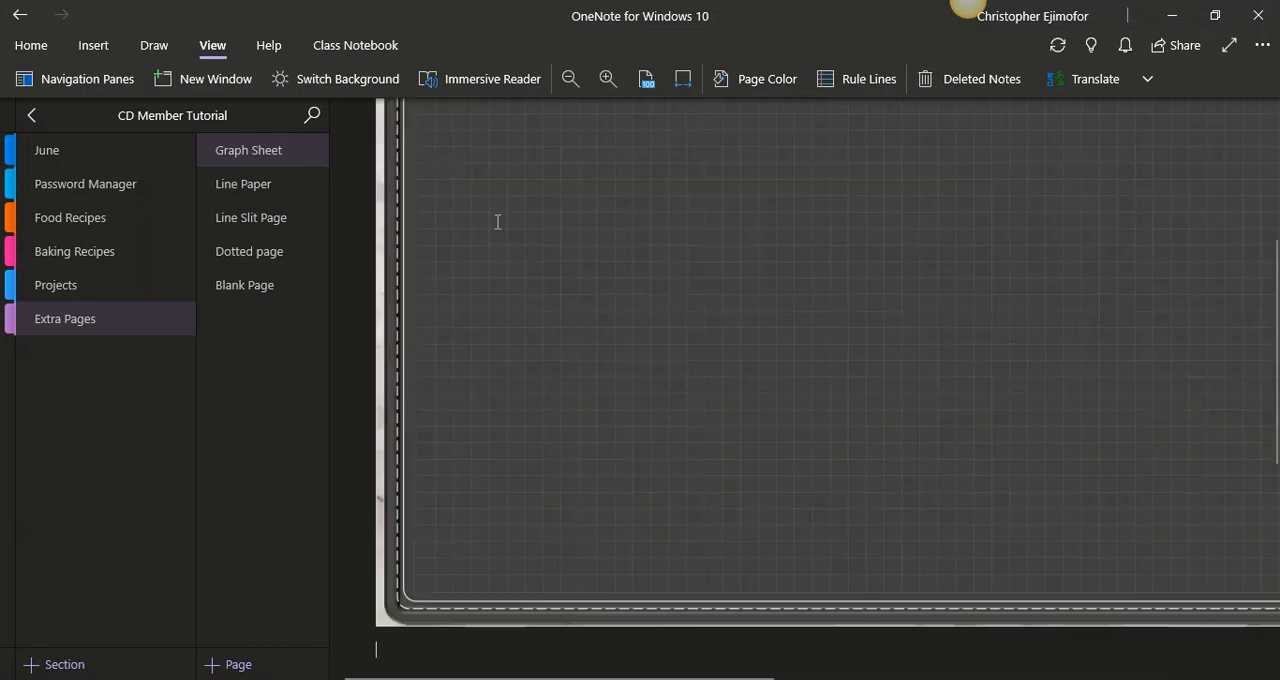
- Fit the Graph Sheet page to the window width and delete the PDF attachment icon above the printout
{"action": "left_click", "coordinate": [684, 78]}
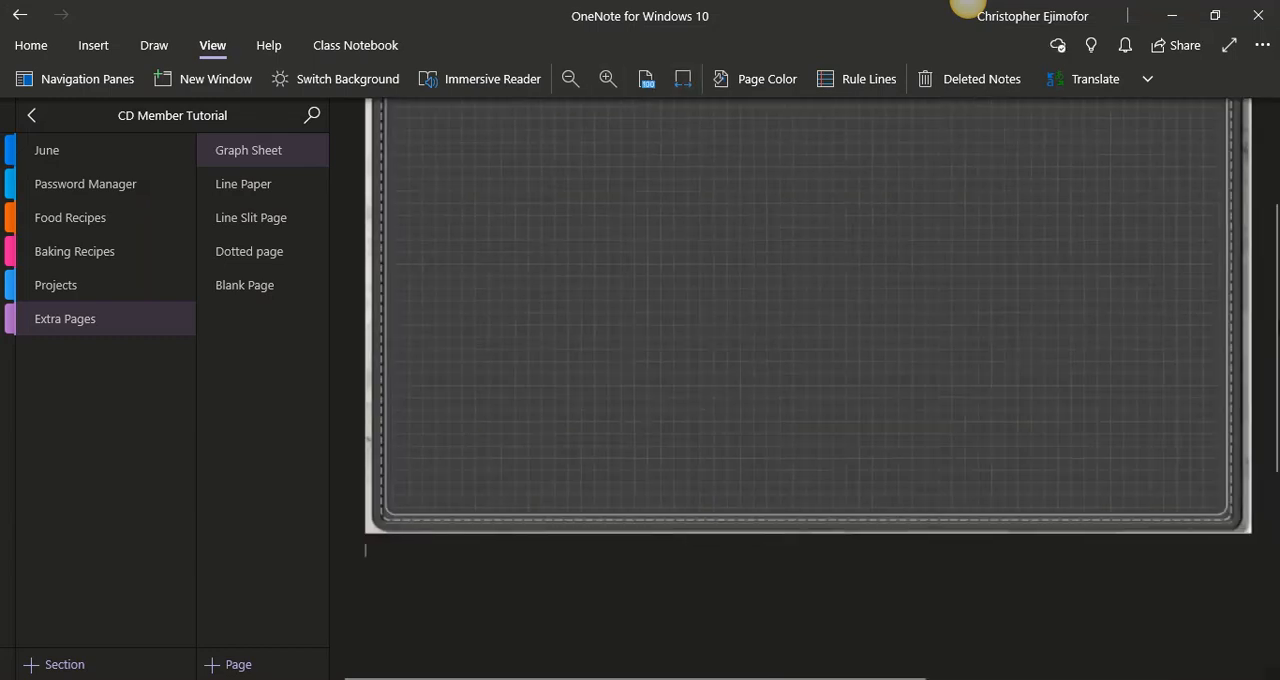
{"action": "scroll", "coordinate": [779, 197], "scroll_direction": "up", "scroll_amount": 3}
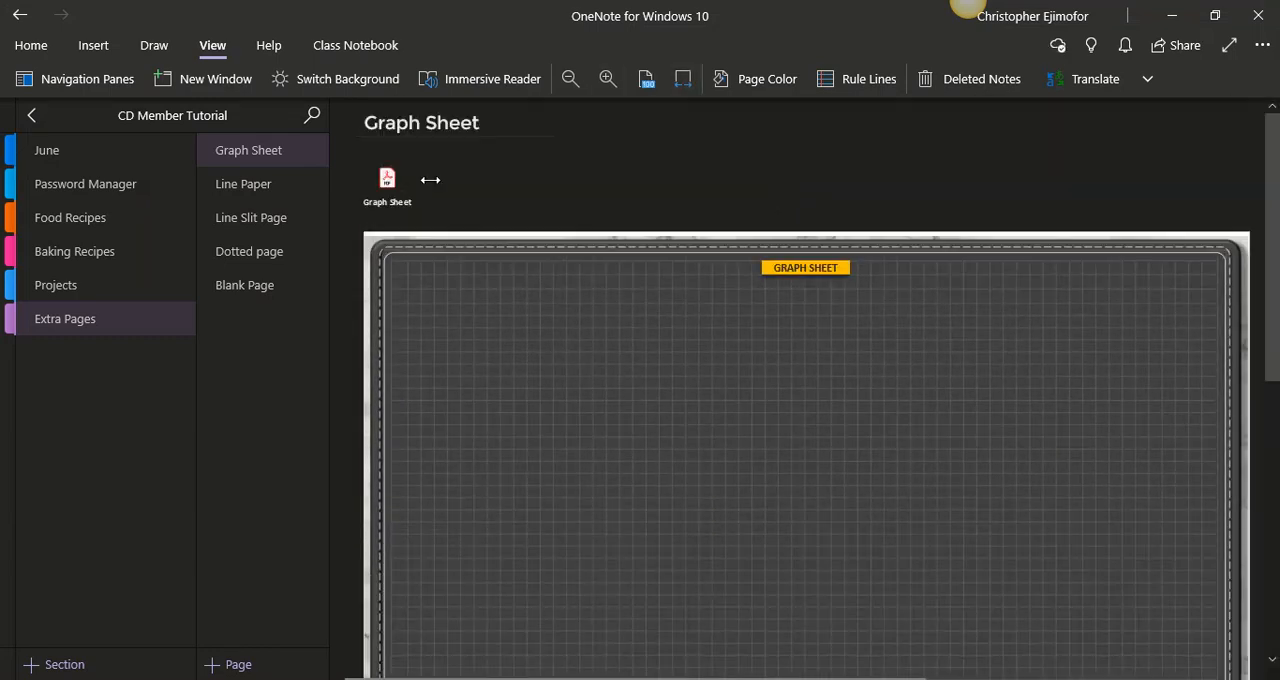
{"action": "left_click", "coordinate": [409, 154]}
{"action": "key", "text": "Delete"}
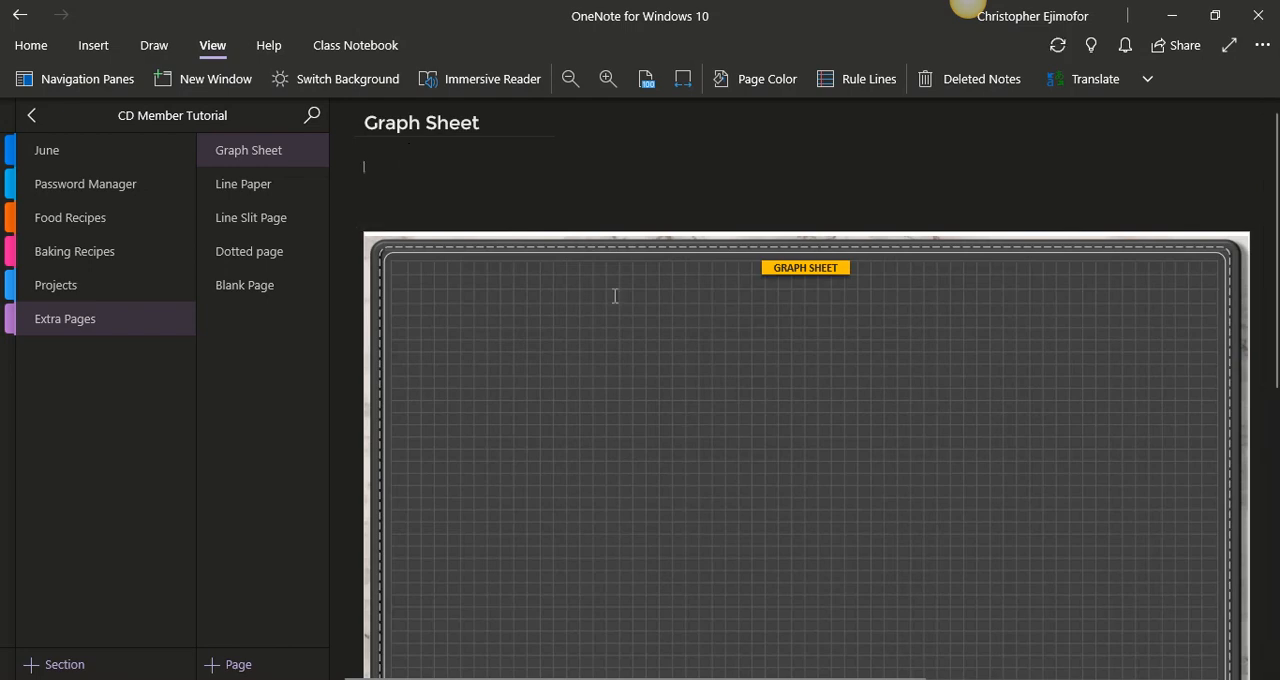
- Move the graph sheet printout up beneath the page title and set it as the page background
{"action": "left_click", "coordinate": [587, 237]}
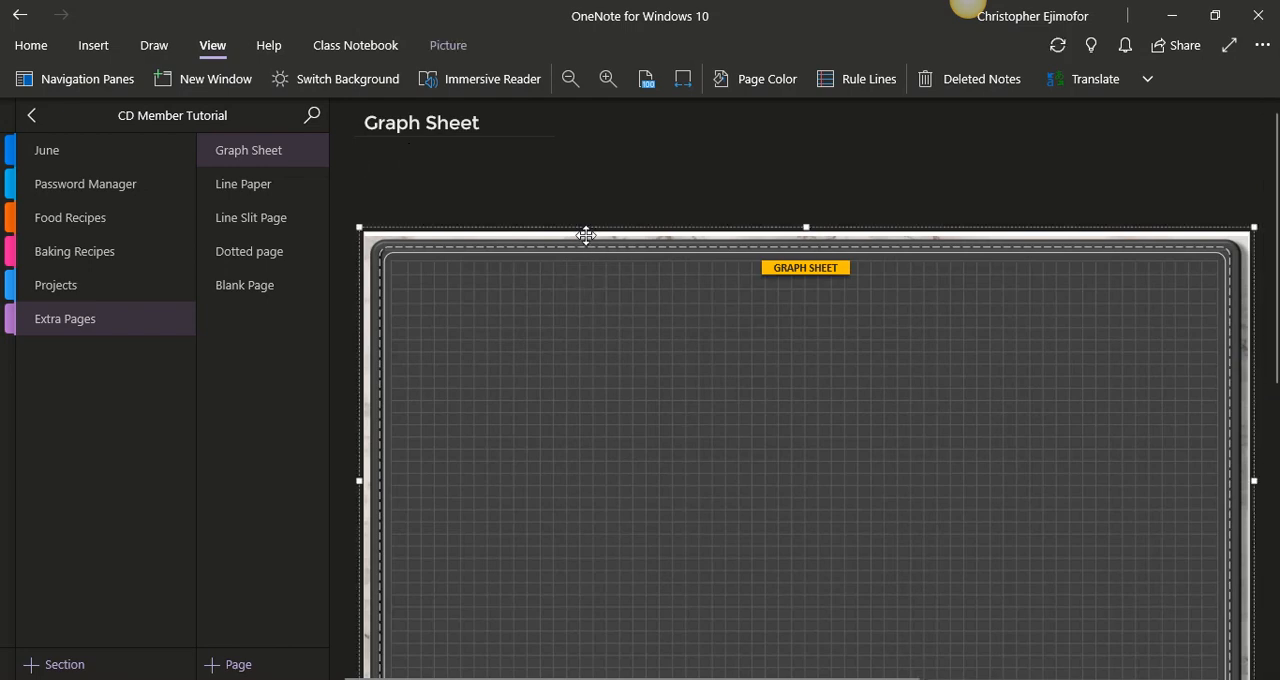
{"action": "left_click_drag", "start_coordinate": [587, 237], "coordinate": [579, 164]}
{"action": "left_click", "coordinate": [850, 174]}
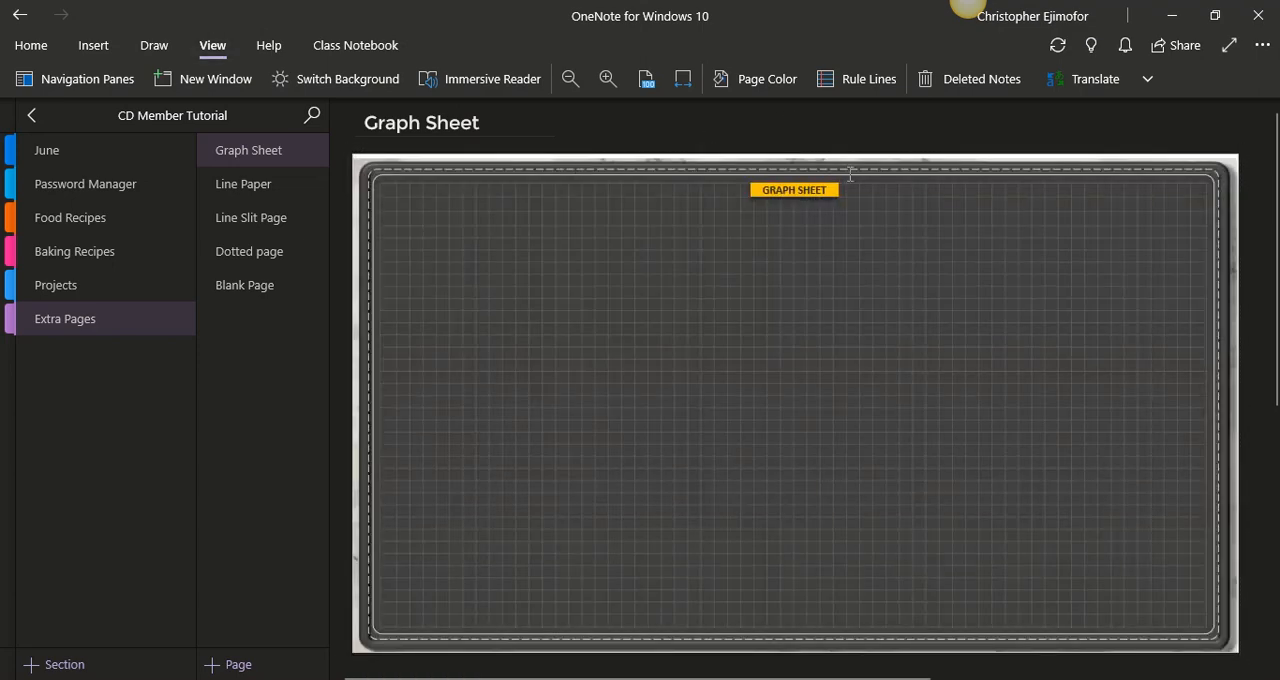
{"action": "right_click", "coordinate": [850, 176]}
{"action": "left_click", "coordinate": [925, 449]}
- Insert the Line Page PDF from the Crisp Digitals Official Planner folder as a printout on the Line Paper page
{"action": "left_click", "coordinate": [280, 191]}
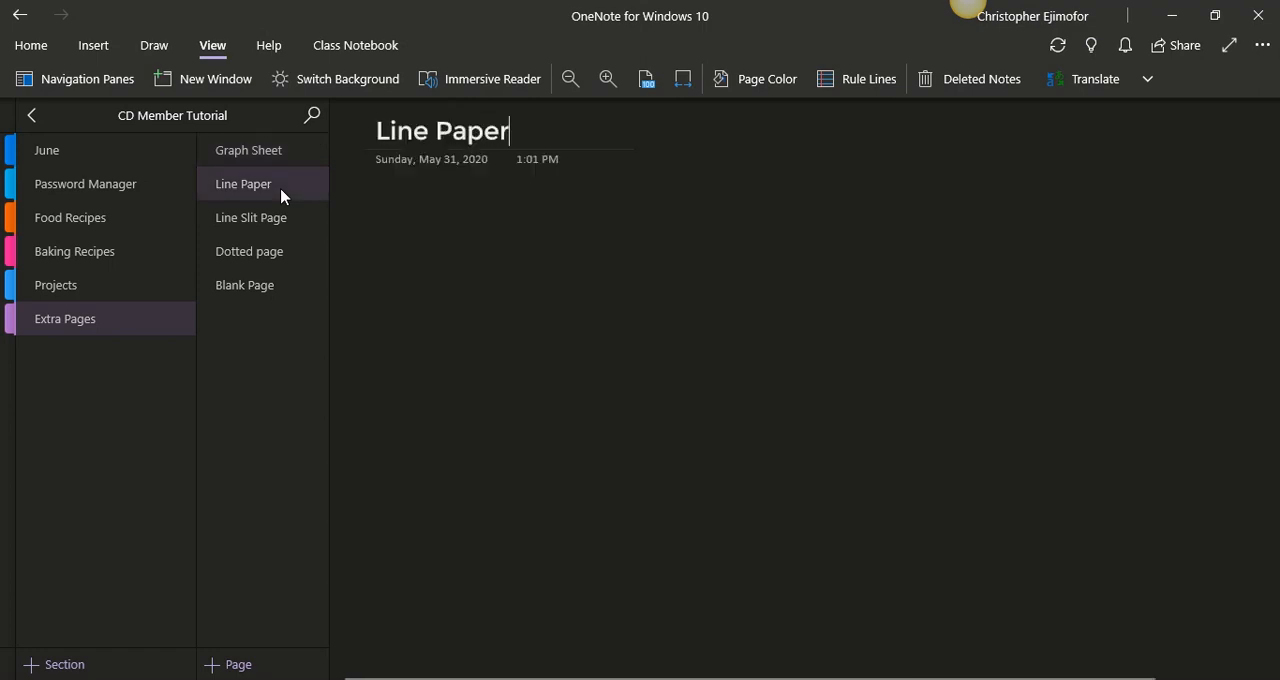
{"action": "key", "text": "alt+Tab"}
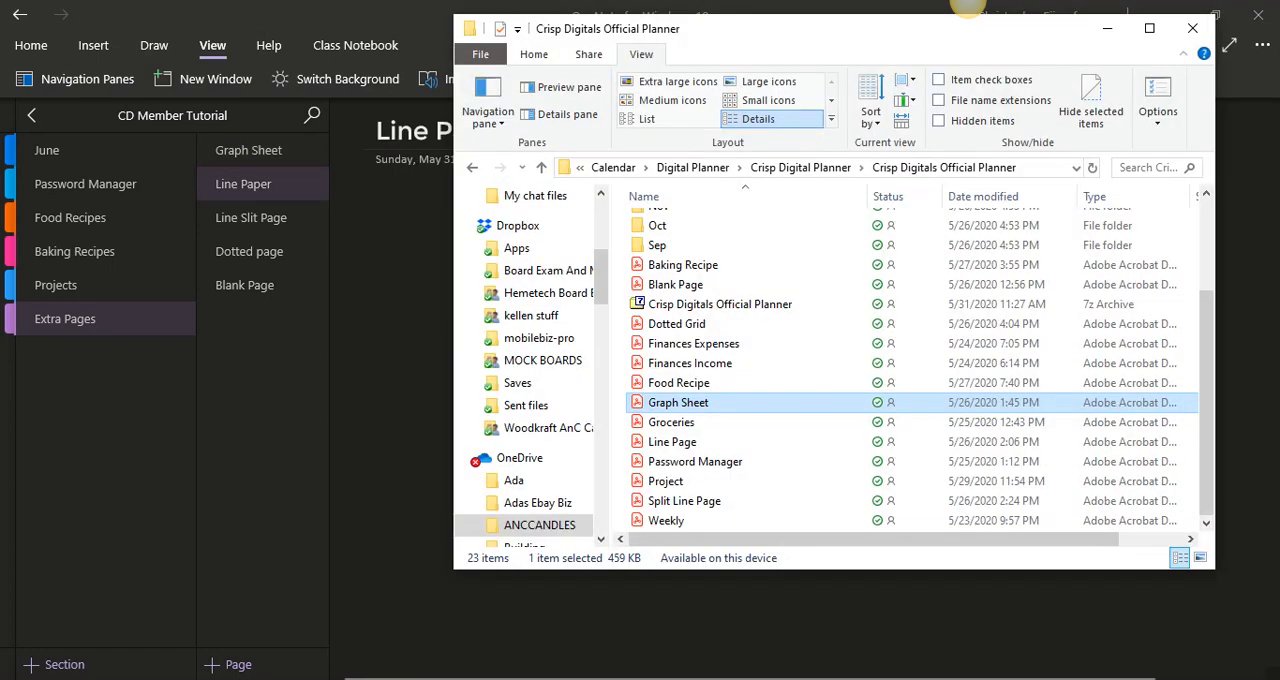
{"action": "left_click", "coordinate": [674, 445]}
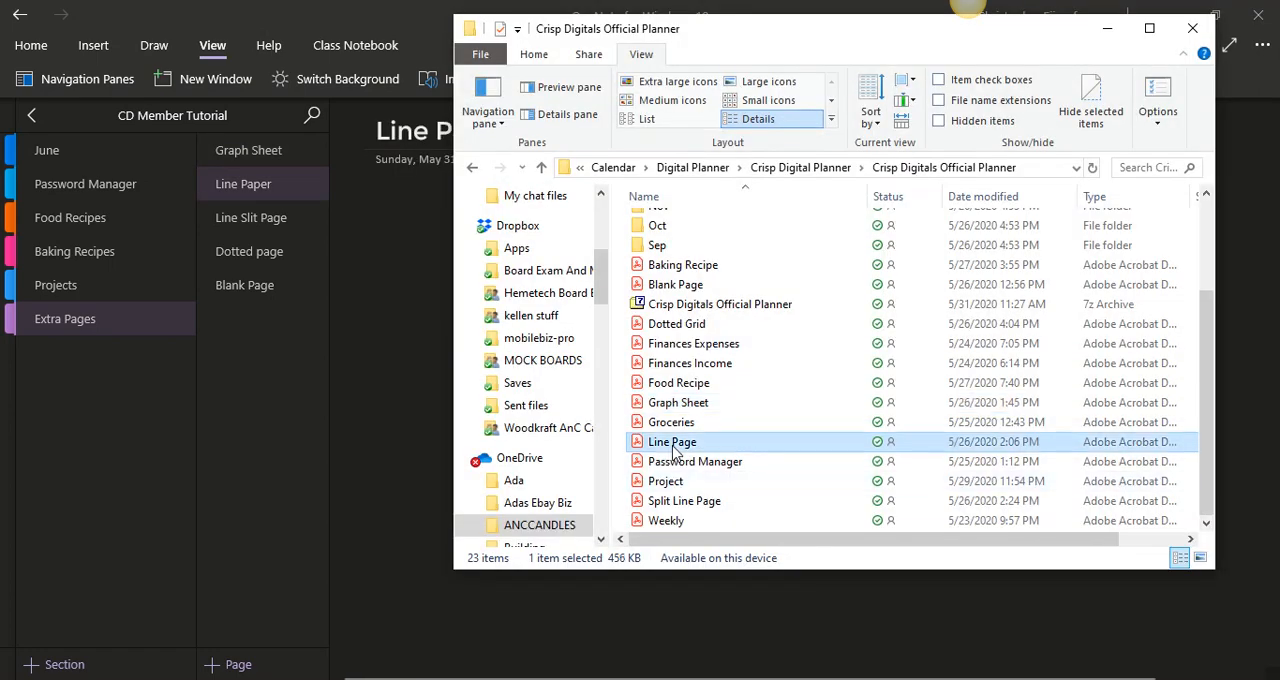
{"action": "left_click_drag", "start_coordinate": [674, 450], "coordinate": [406, 340]}
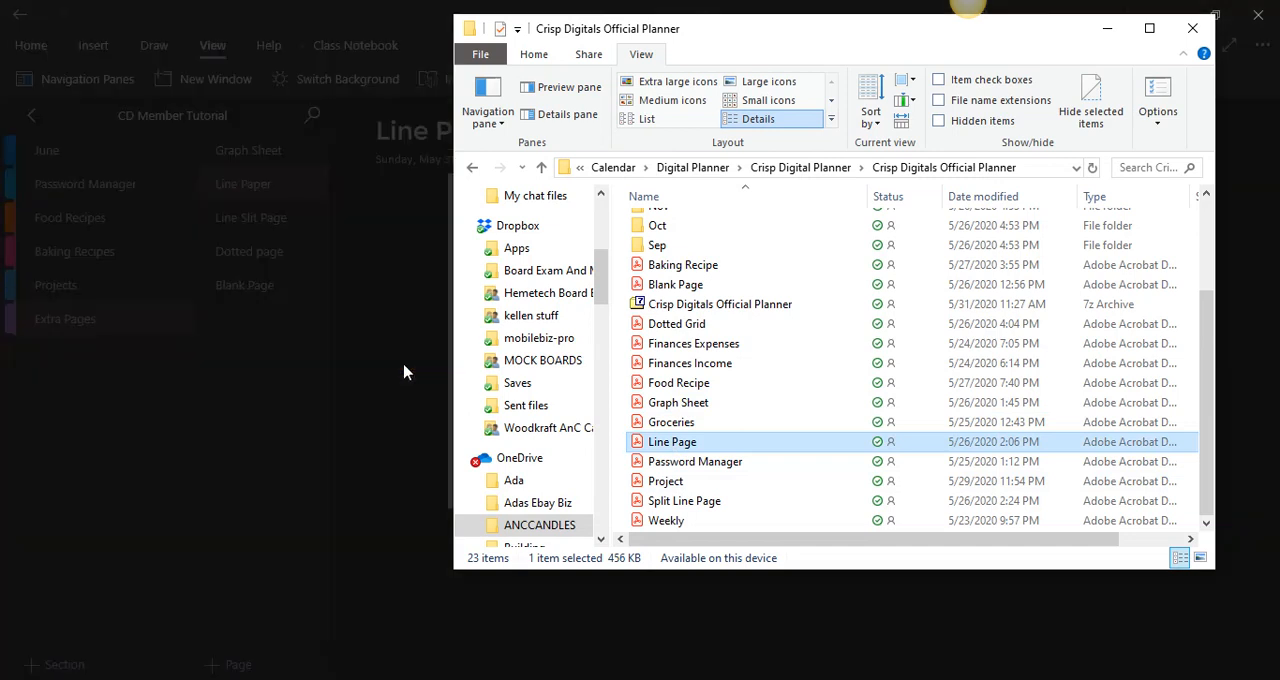
{"action": "left_click", "coordinate": [1106, 29]}
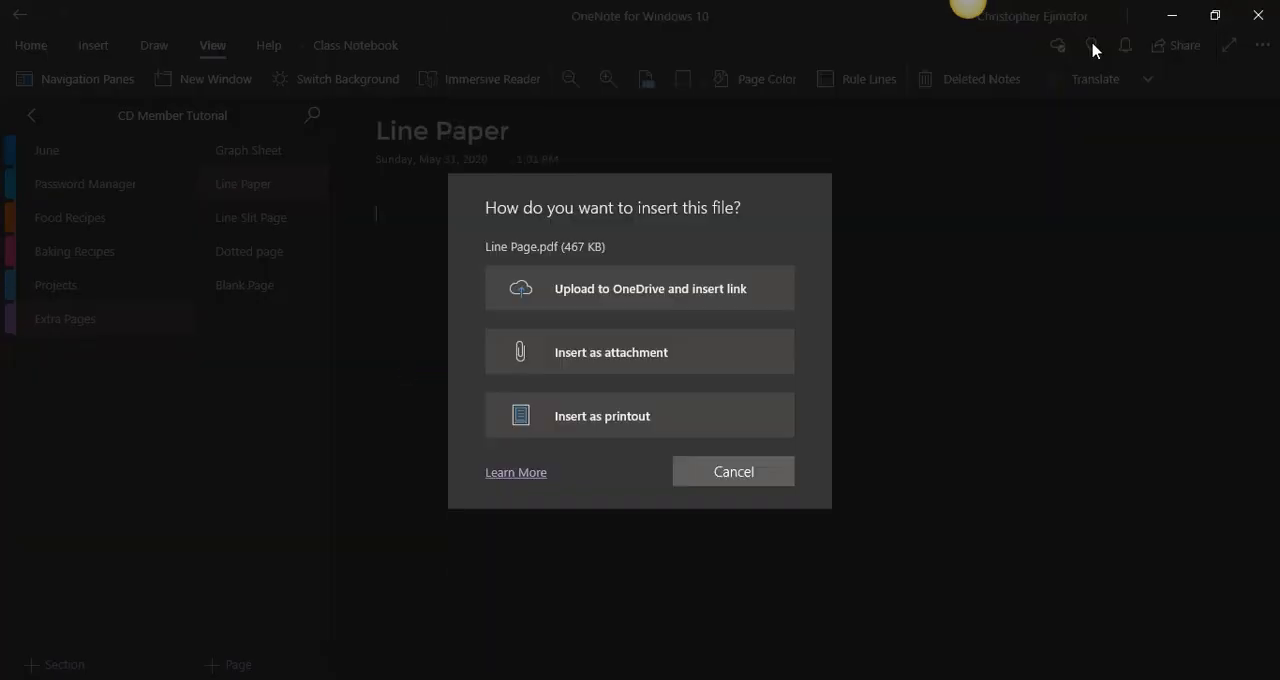
{"action": "left_click", "coordinate": [719, 414]}
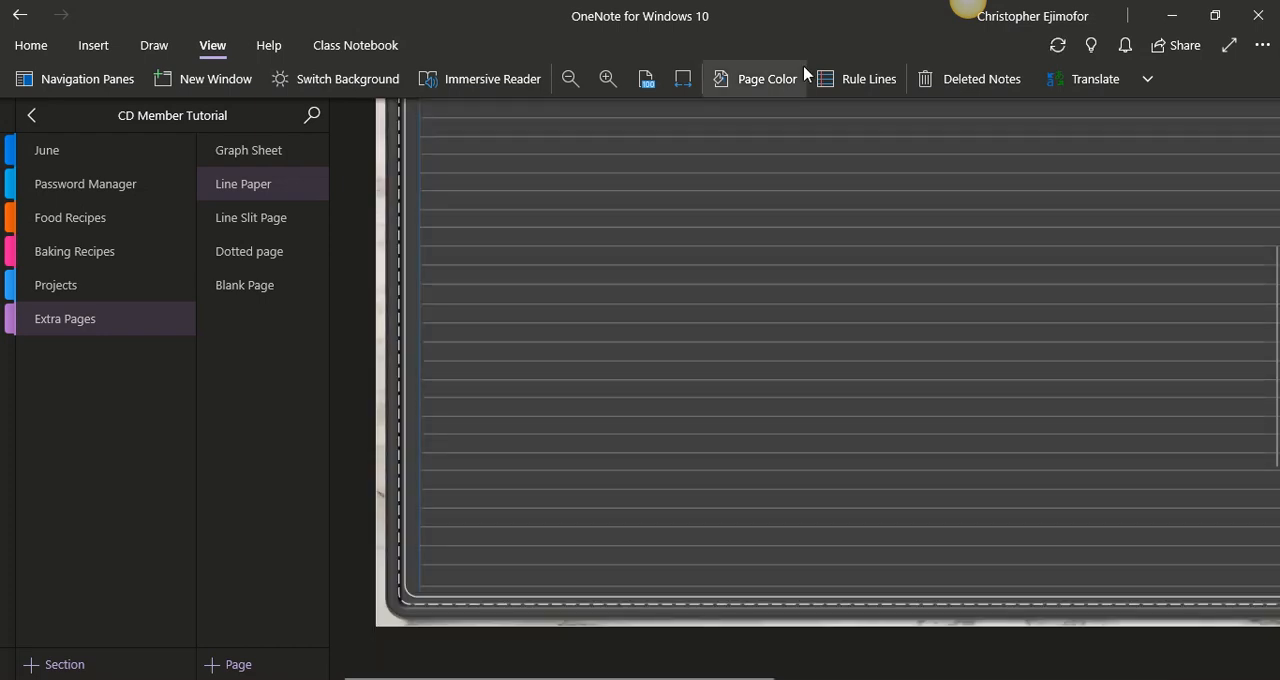
- Fit the Line Paper page to the window width and delete the PDF attachment icon above the printout
{"action": "left_click", "coordinate": [683, 80]}
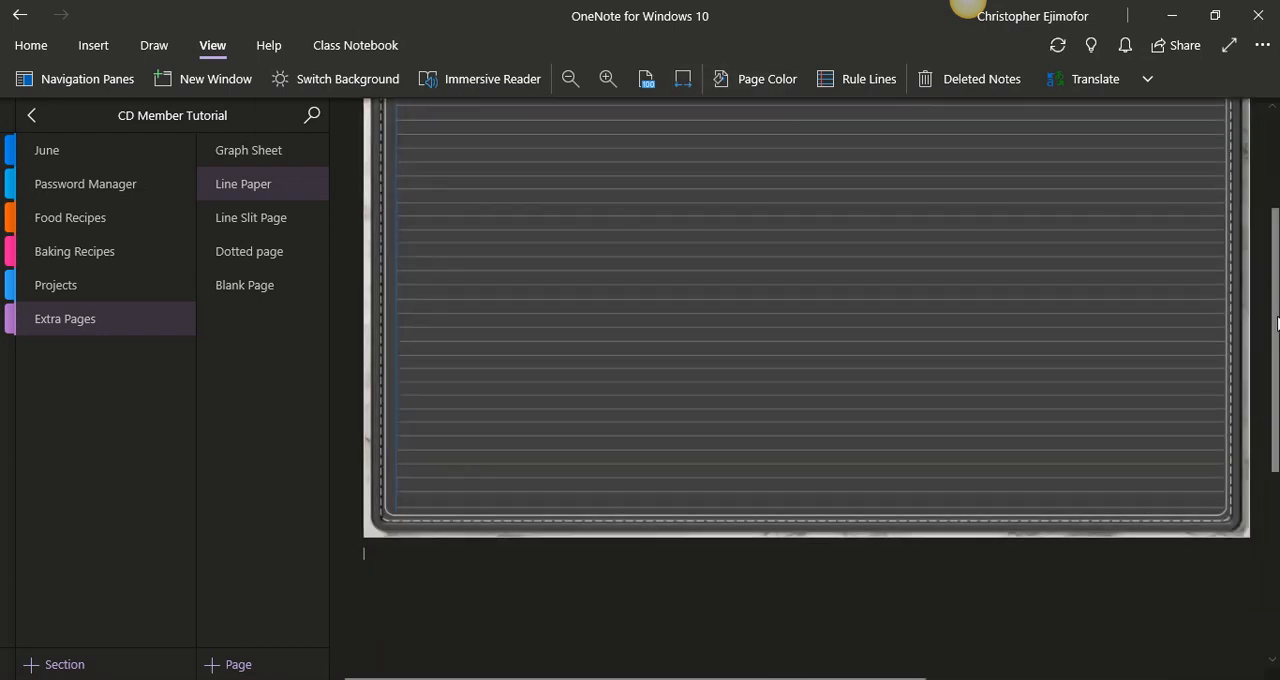
{"action": "left_click_drag", "start_coordinate": [1277, 270], "coordinate": [1277, 203]}
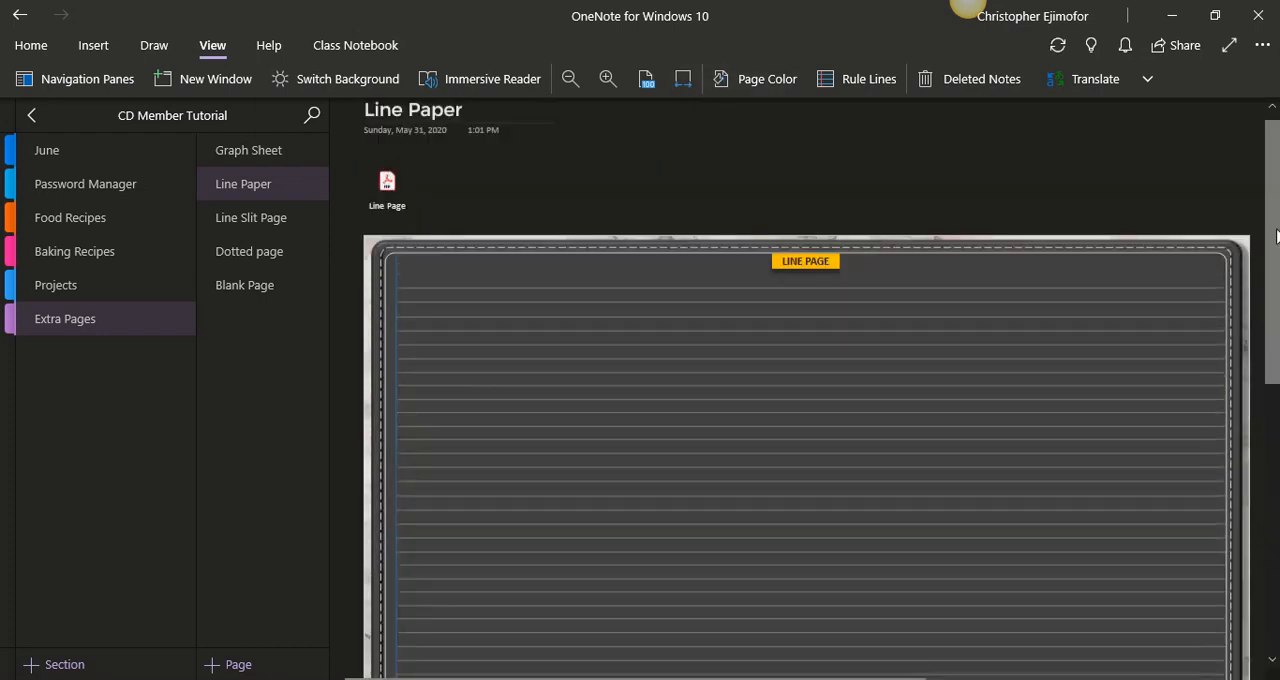
{"action": "left_click", "coordinate": [395, 159]}
{"action": "key", "text": "Delete"}
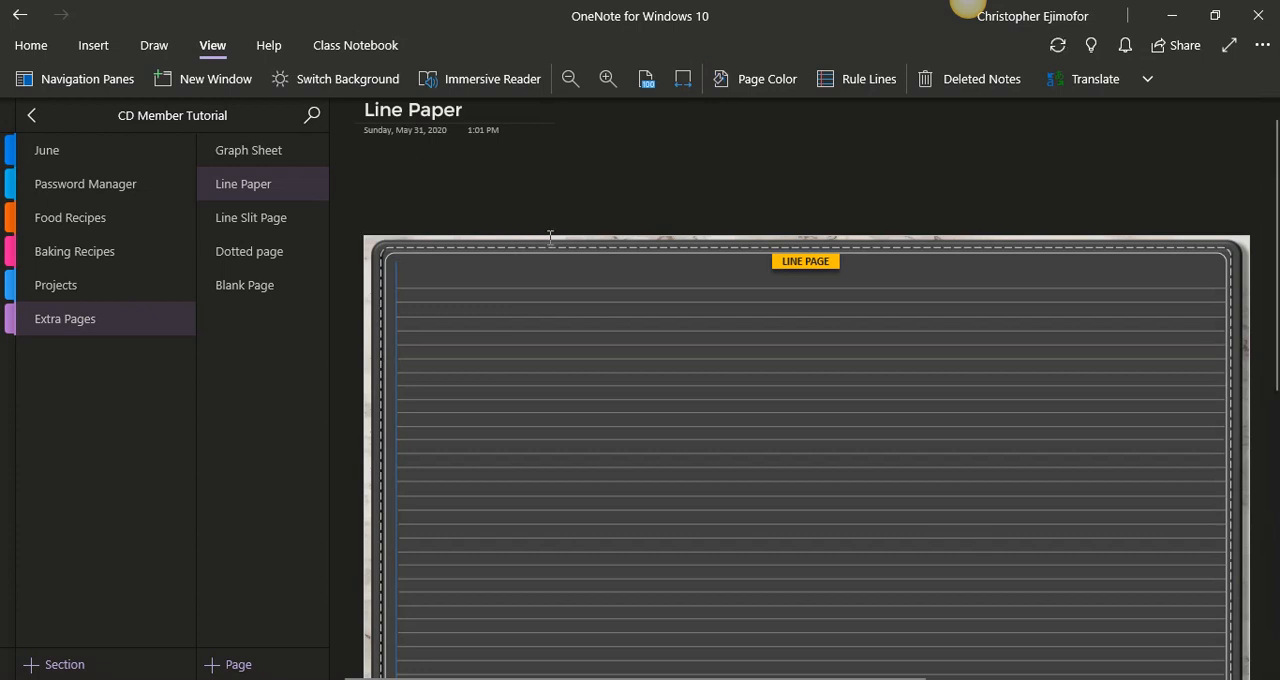
- Move the line page printout up beneath the page title and set it as the page background
{"action": "left_click", "coordinate": [597, 245]}
{"action": "left_click_drag", "start_coordinate": [597, 245], "coordinate": [589, 157]}
{"action": "left_click", "coordinate": [803, 271]}
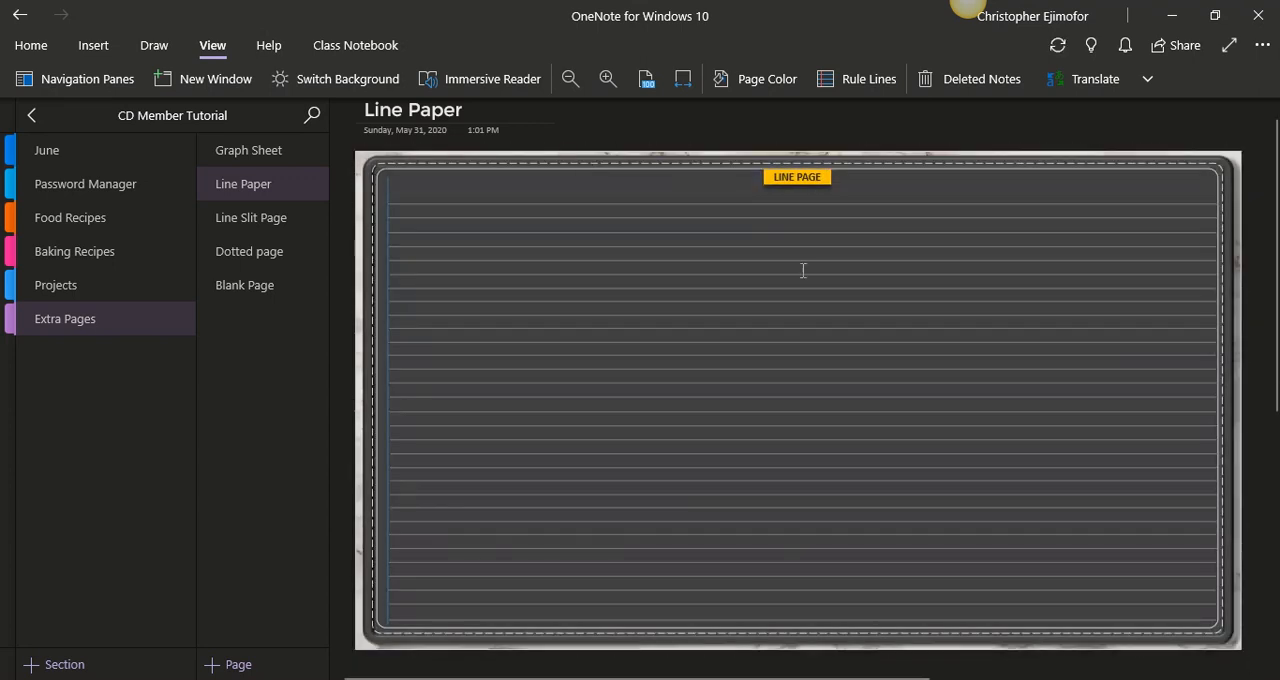
{"action": "right_click", "coordinate": [803, 271]}
{"action": "left_click", "coordinate": [917, 545]}
- Correct the title of the Line Slit Page to Line Split Page
{"action": "left_click", "coordinate": [287, 227]}
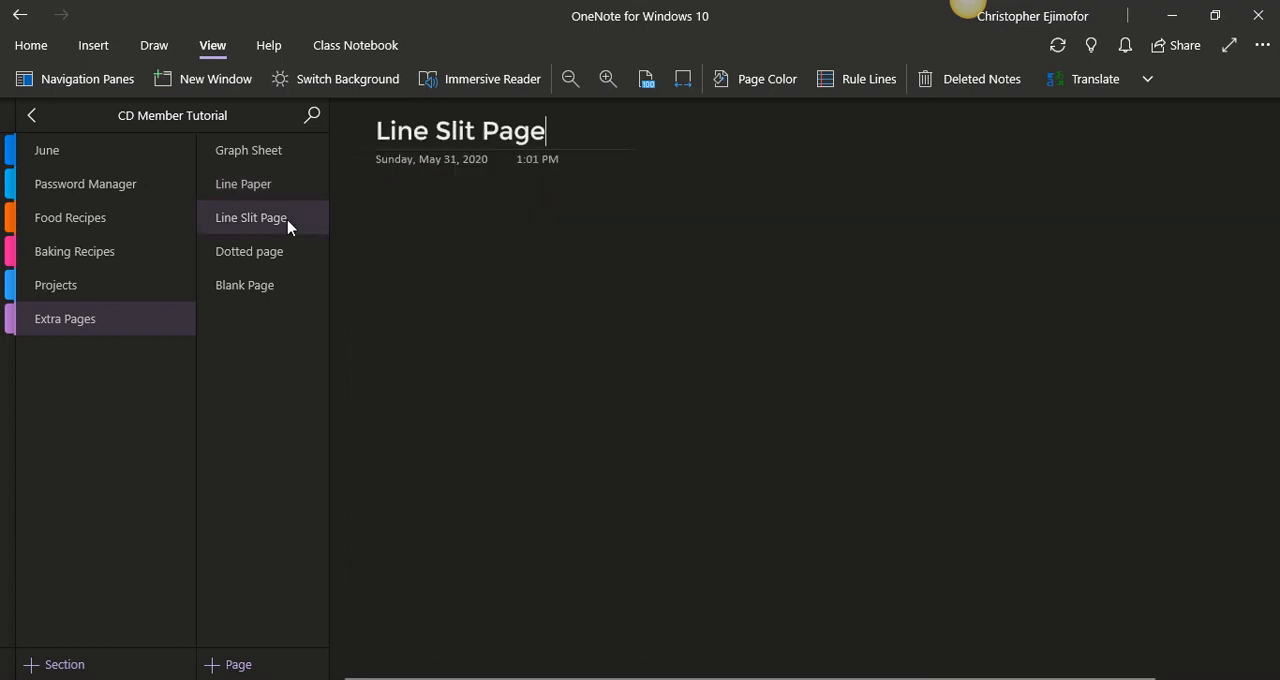
{"action": "left_click", "coordinate": [450, 131]}
{"action": "type", "text": "p"}
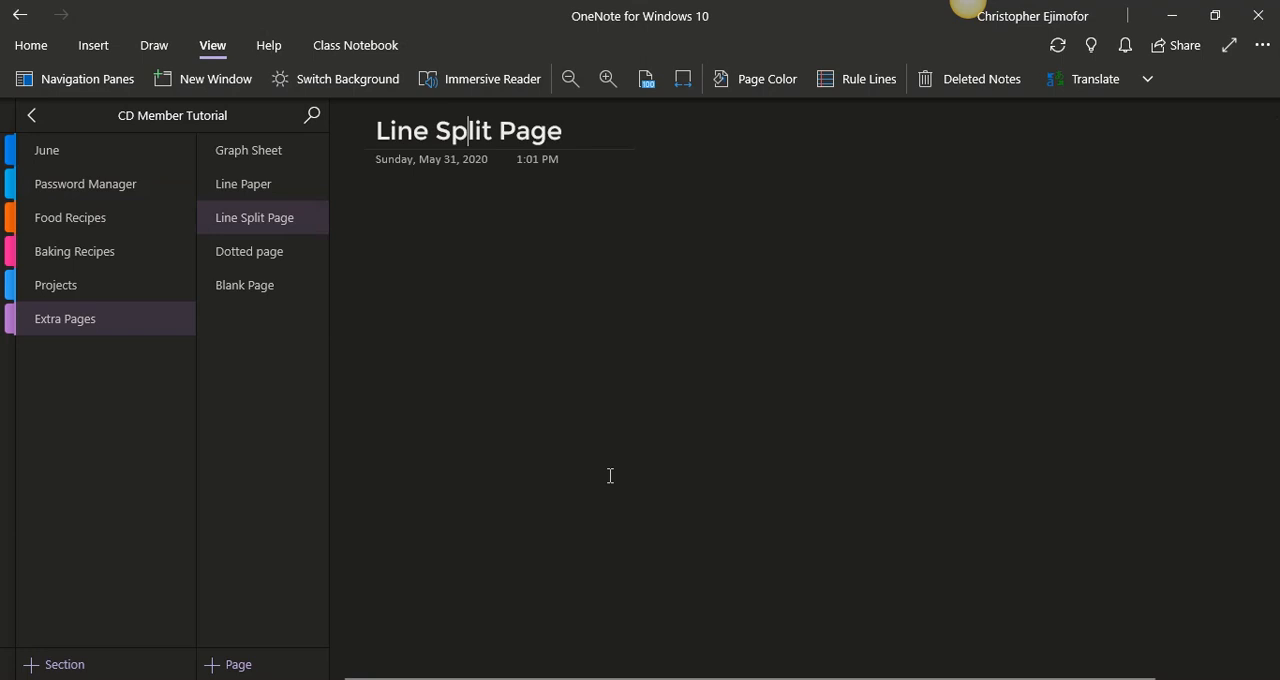
- Insert the Split Line Page PDF from the planner folder as a printout on the Line Split Page and fit the page to the window width
{"action": "key", "text": "alt+Tab"}
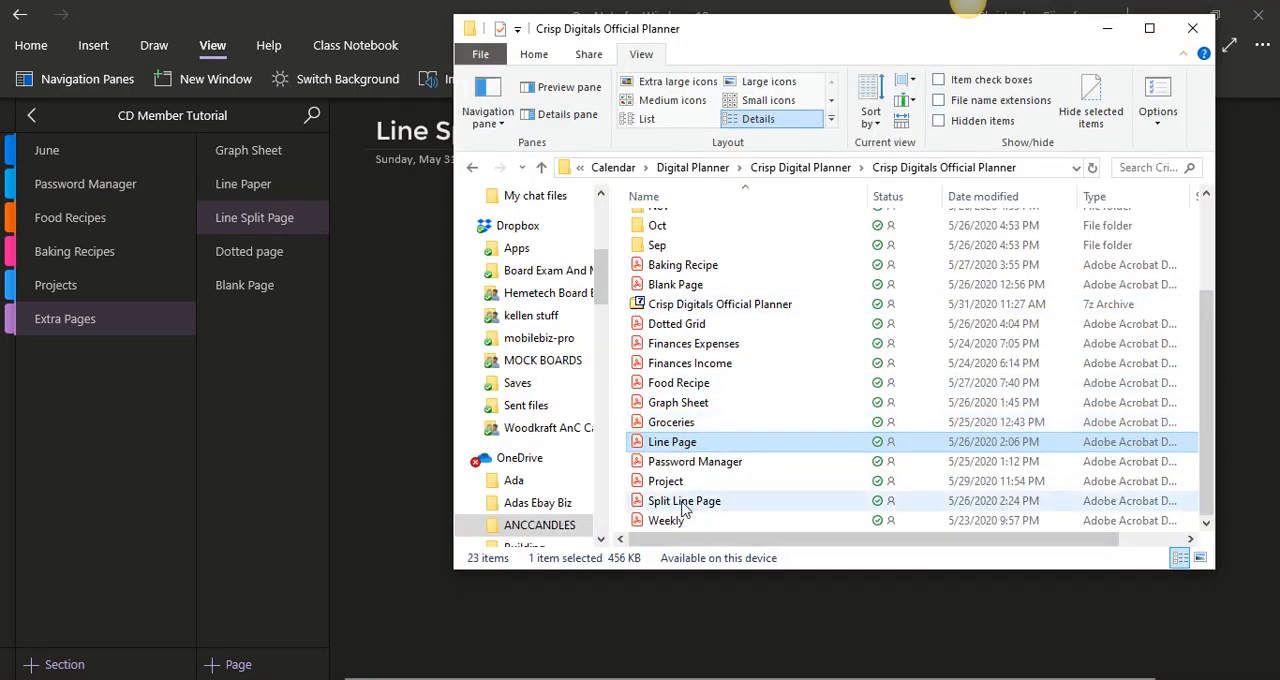
{"action": "left_click_drag", "start_coordinate": [684, 500], "coordinate": [378, 374]}
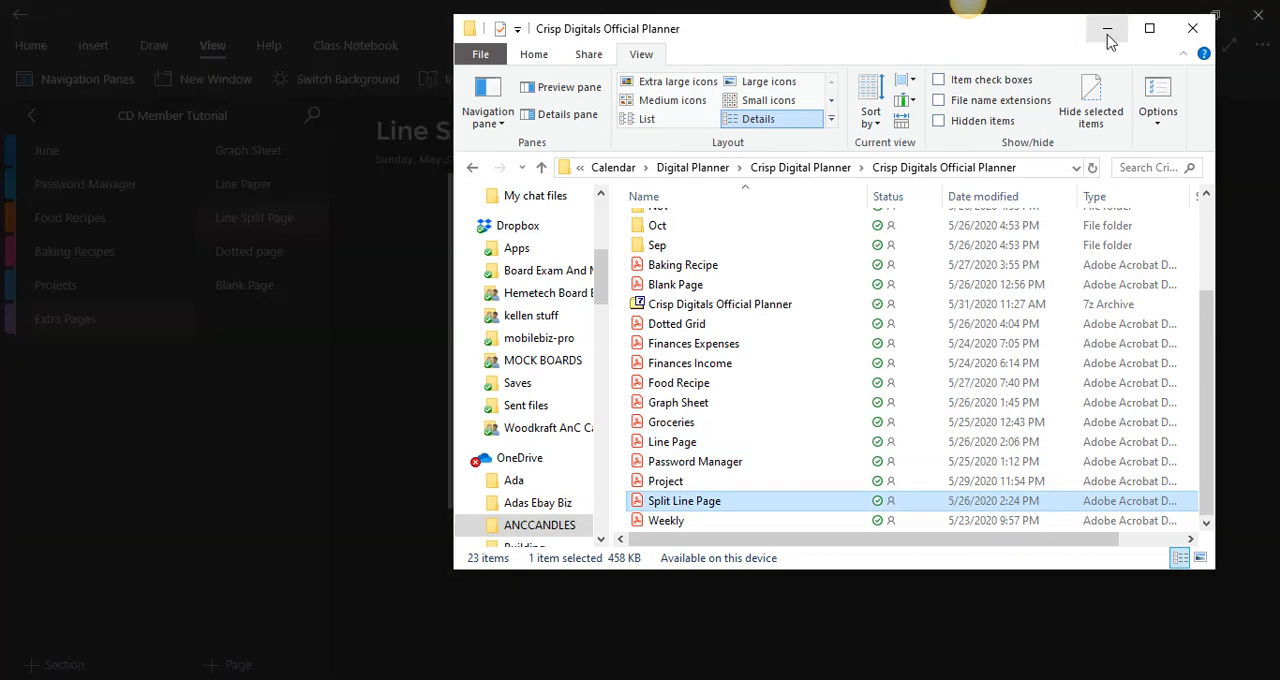
{"action": "left_click", "coordinate": [1107, 29]}
{"action": "left_click", "coordinate": [690, 430]}
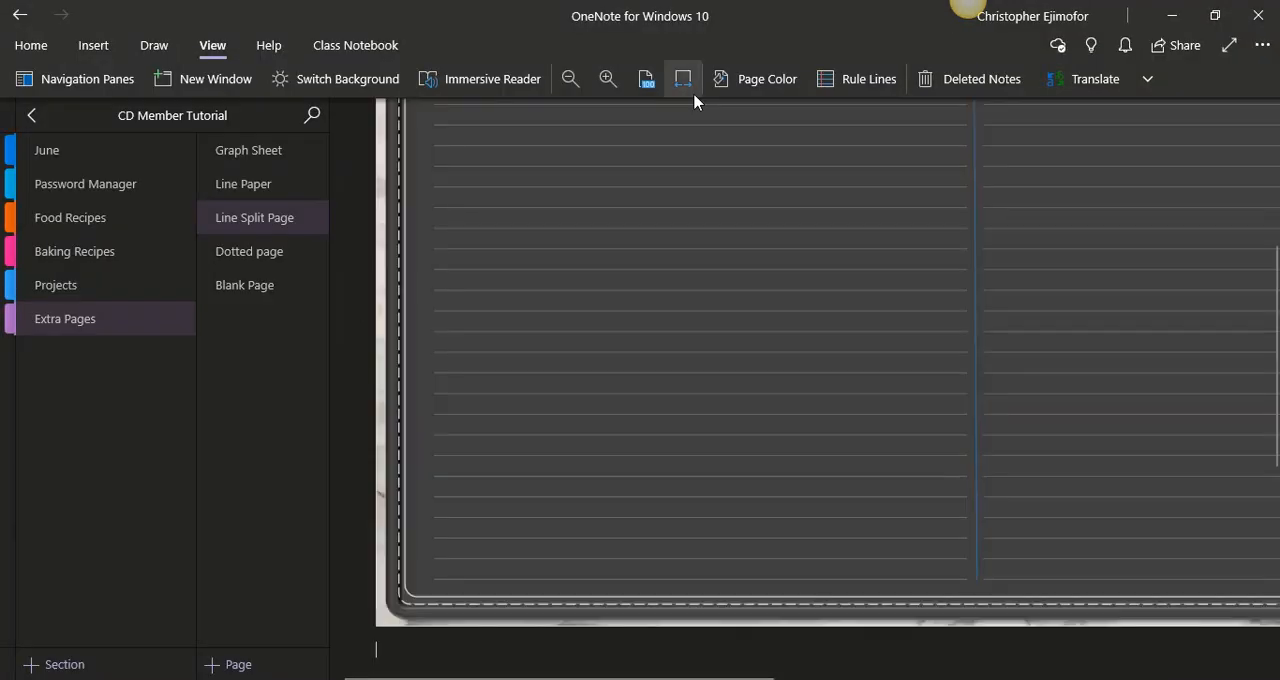
{"action": "left_click", "coordinate": [683, 79]}
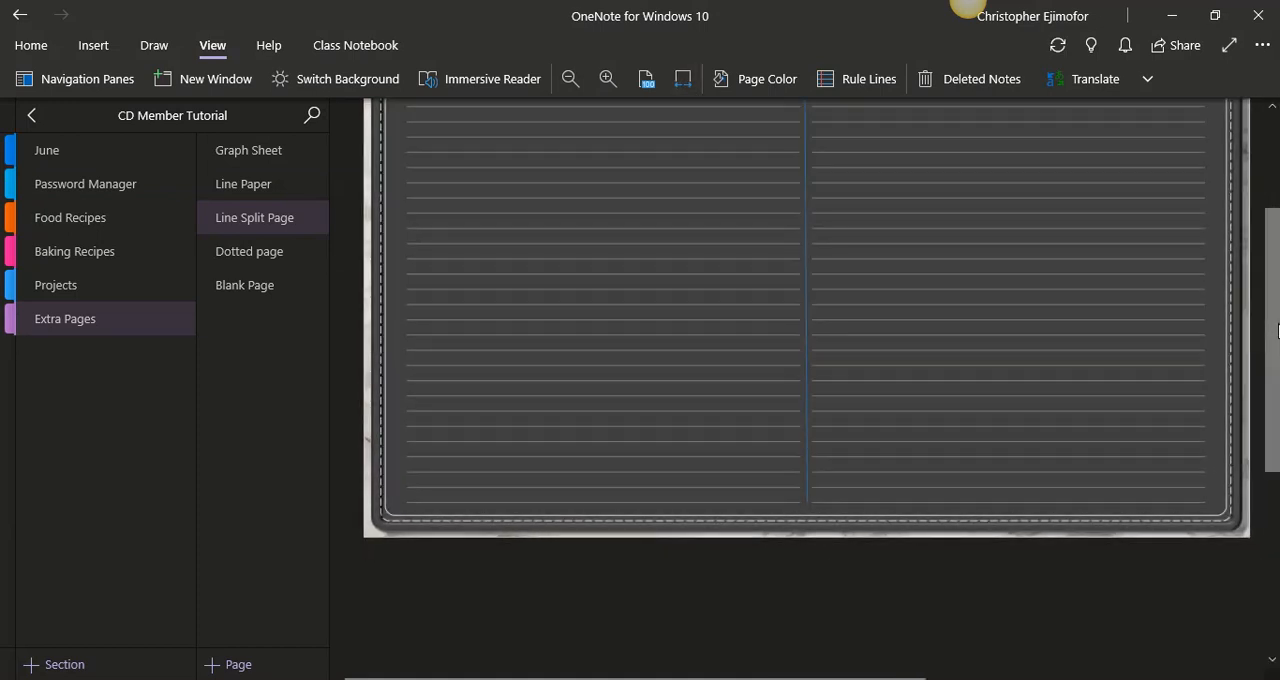
- Retitle the Line Split Page as Split Line Page
{"action": "scroll", "coordinate": [1278, 331], "scroll_direction": "up", "scroll_amount": 3}
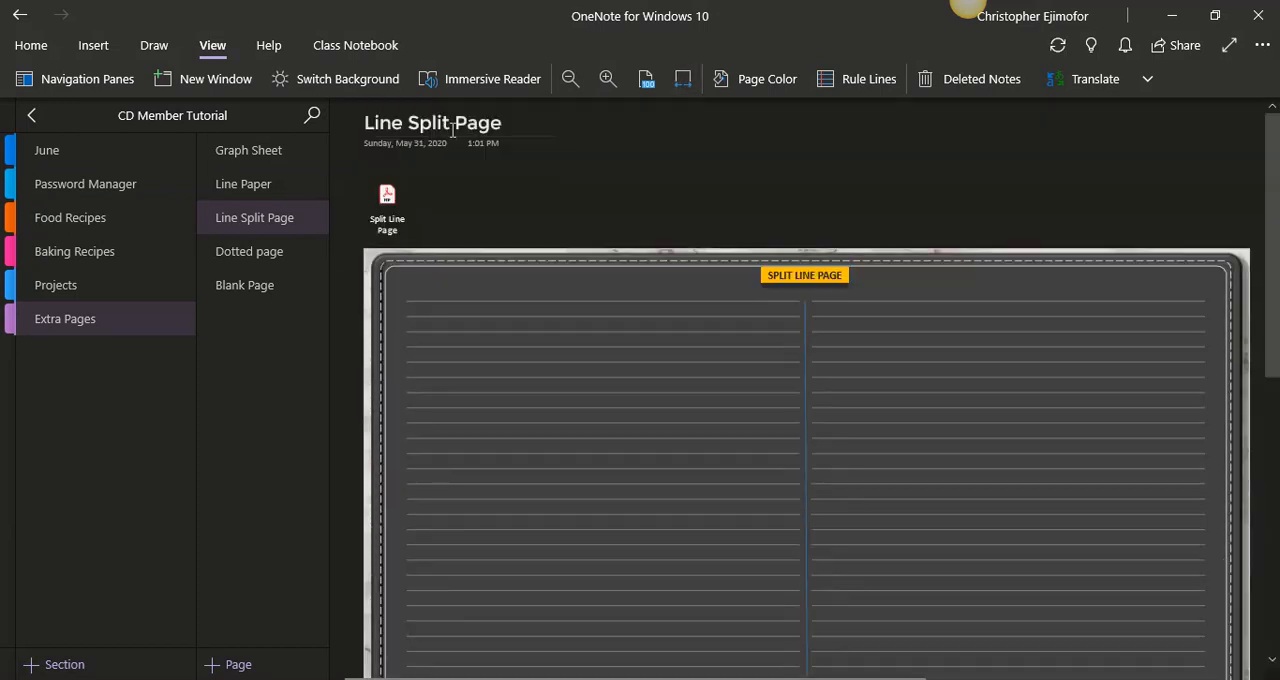
{"action": "double_click", "coordinate": [395, 122]}
{"action": "key", "text": "BackSpace"}
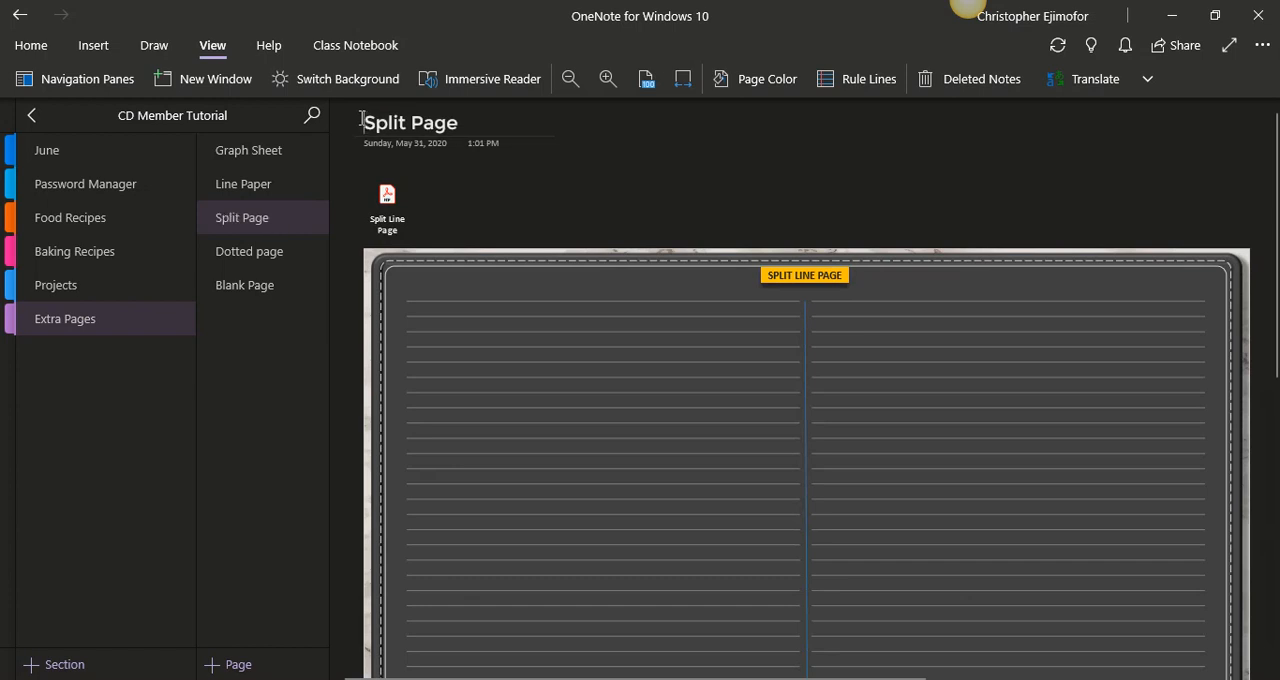
{"action": "left_click", "coordinate": [408, 124]}
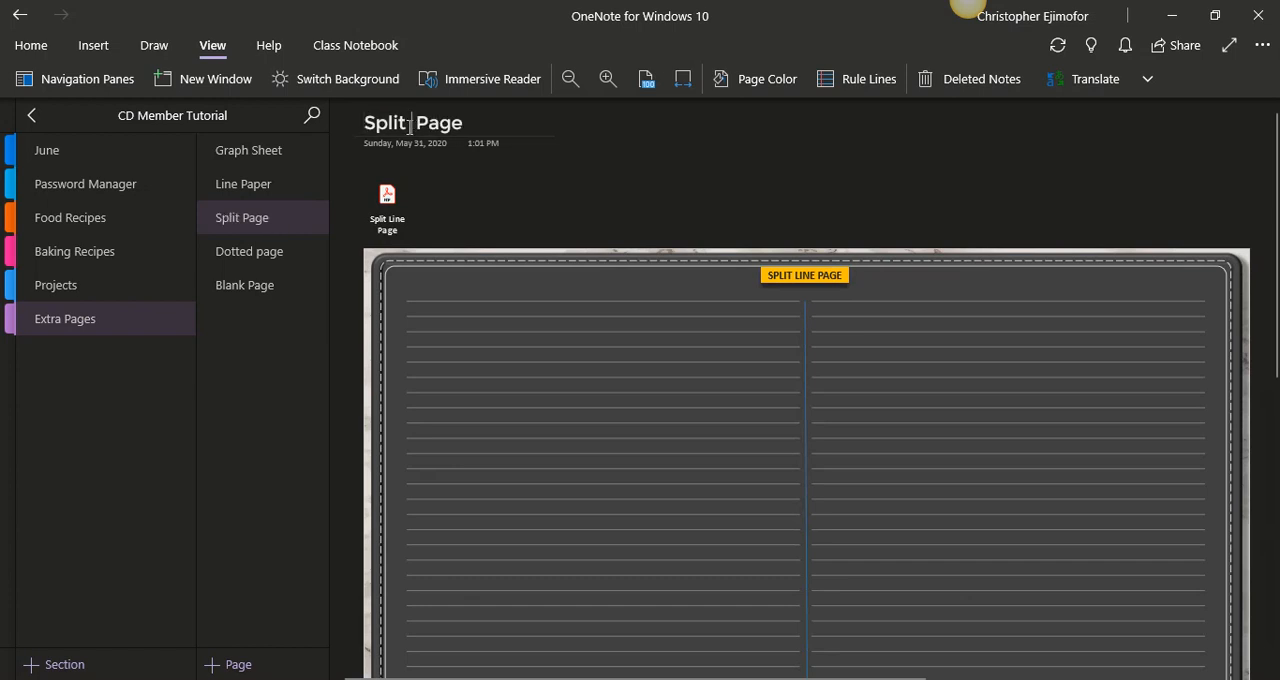
{"action": "type", "text": "Line"}
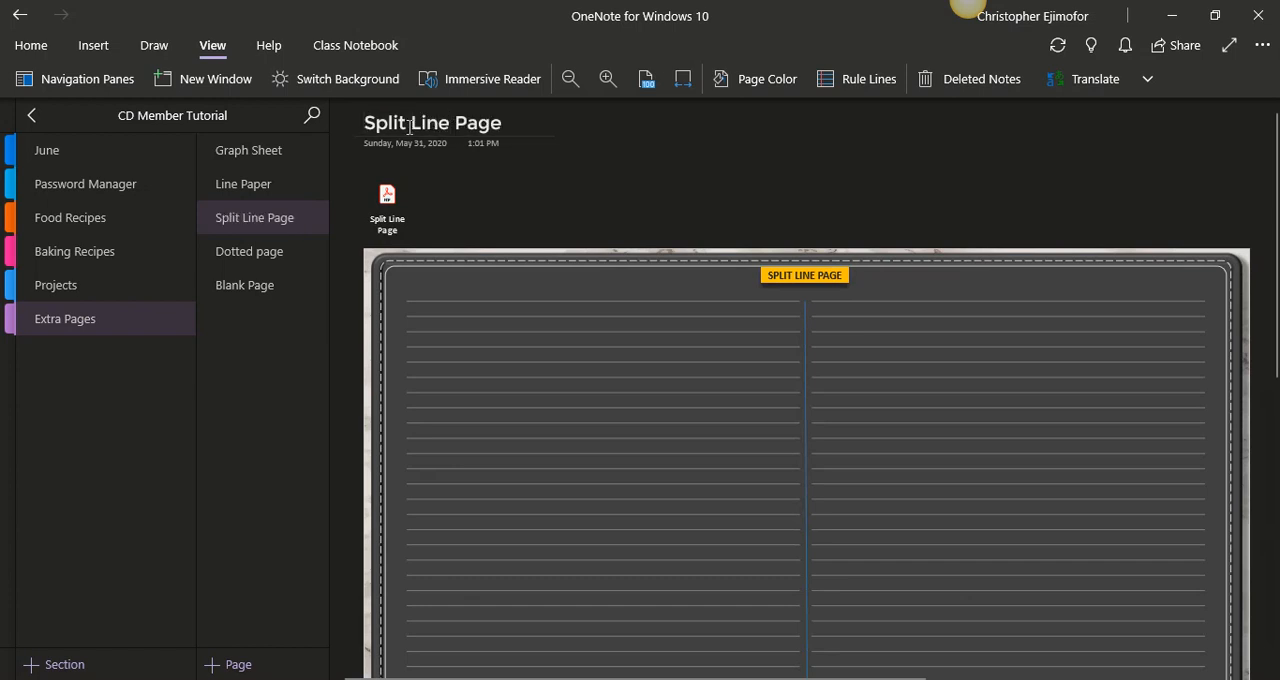
- Delete the PDF attachment icon above the split line printout
{"action": "left_click", "coordinate": [396, 173]}
{"action": "key", "text": "Delete"}
- Move the split line printout up beneath the page title and set it as the page background
{"action": "left_click", "coordinate": [482, 253]}
{"action": "left_click_drag", "start_coordinate": [482, 254], "coordinate": [486, 252]}
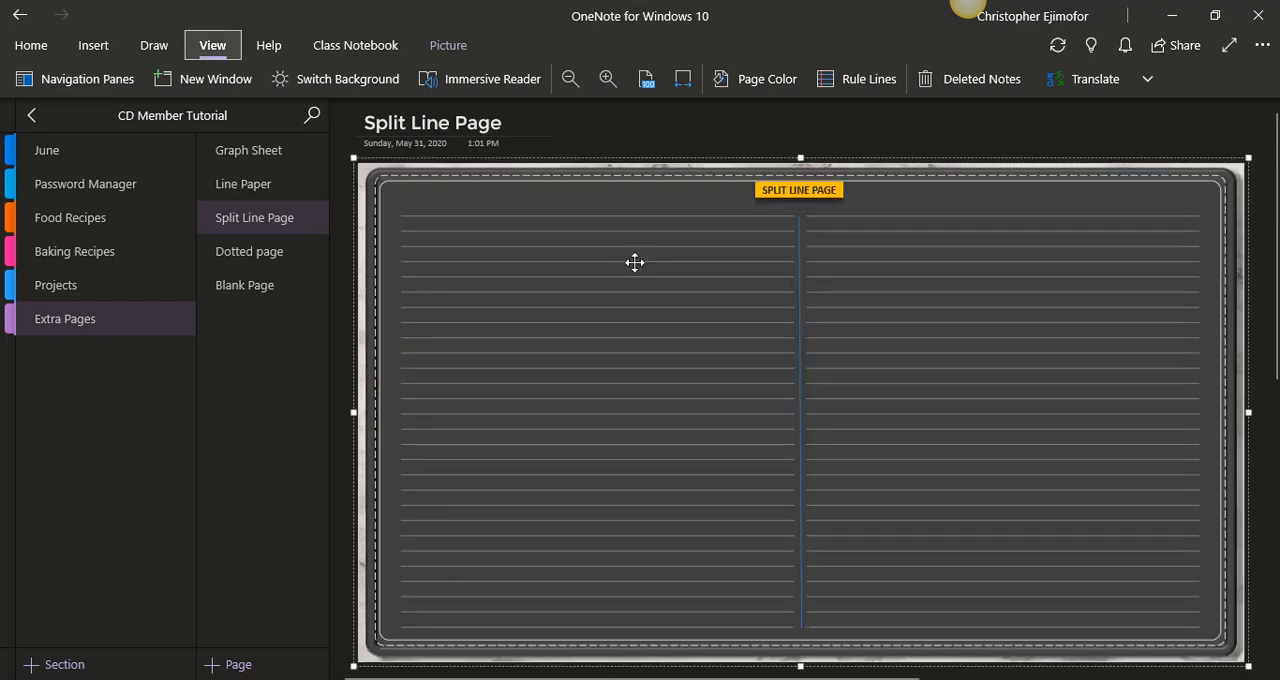
{"action": "right_click", "coordinate": [634, 263]}
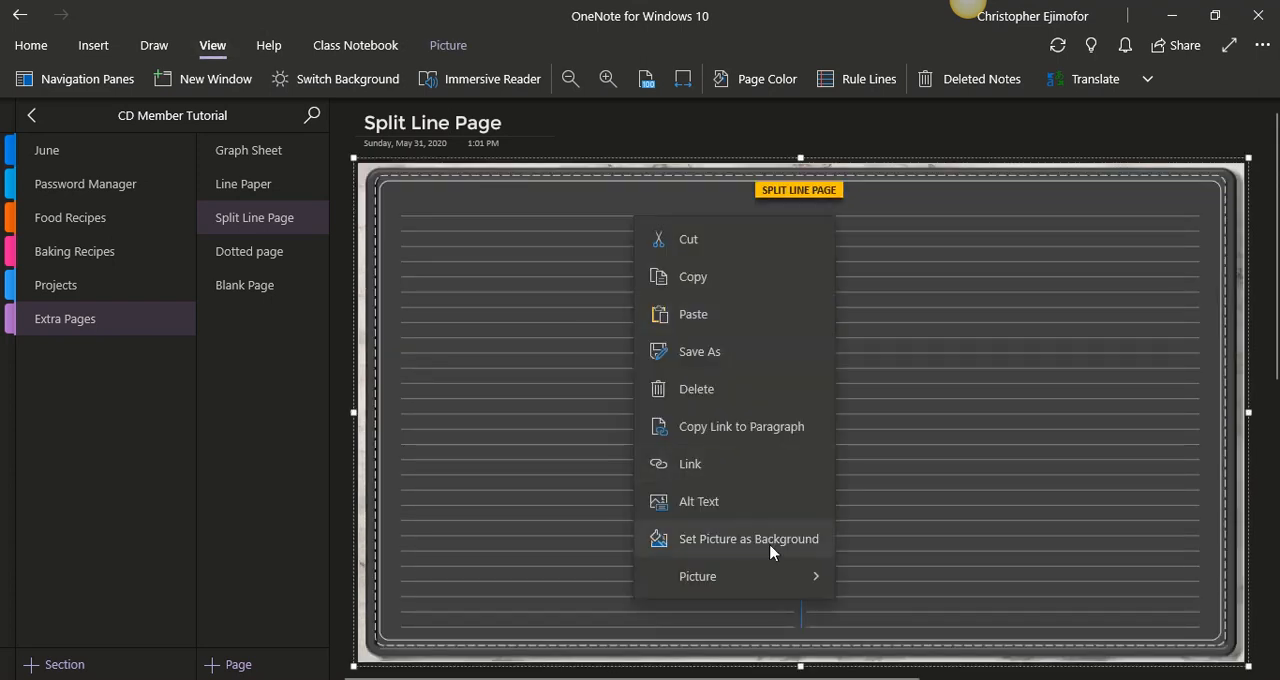
- Insert the Dotted Grid PDF from the planner folder as a printout on the Dotted page and fit the page to the window width
{"action": "left_click", "coordinate": [266, 272]}
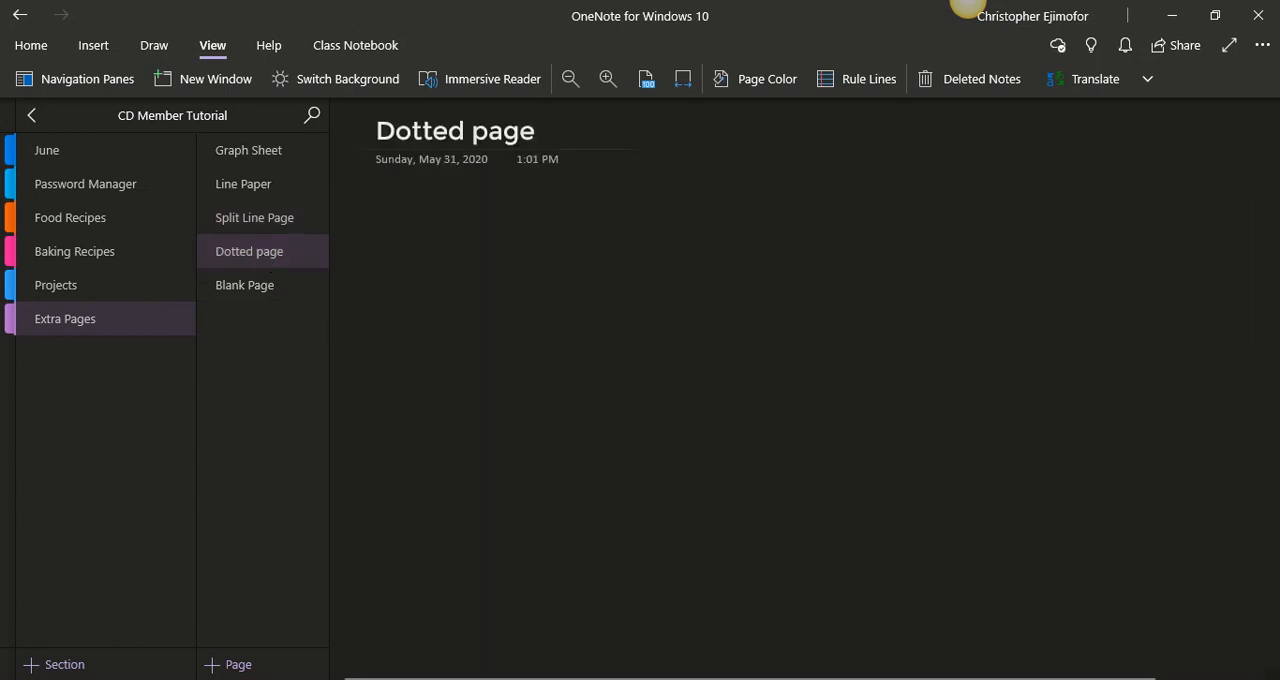
{"action": "left_click", "coordinate": [577, 679]}
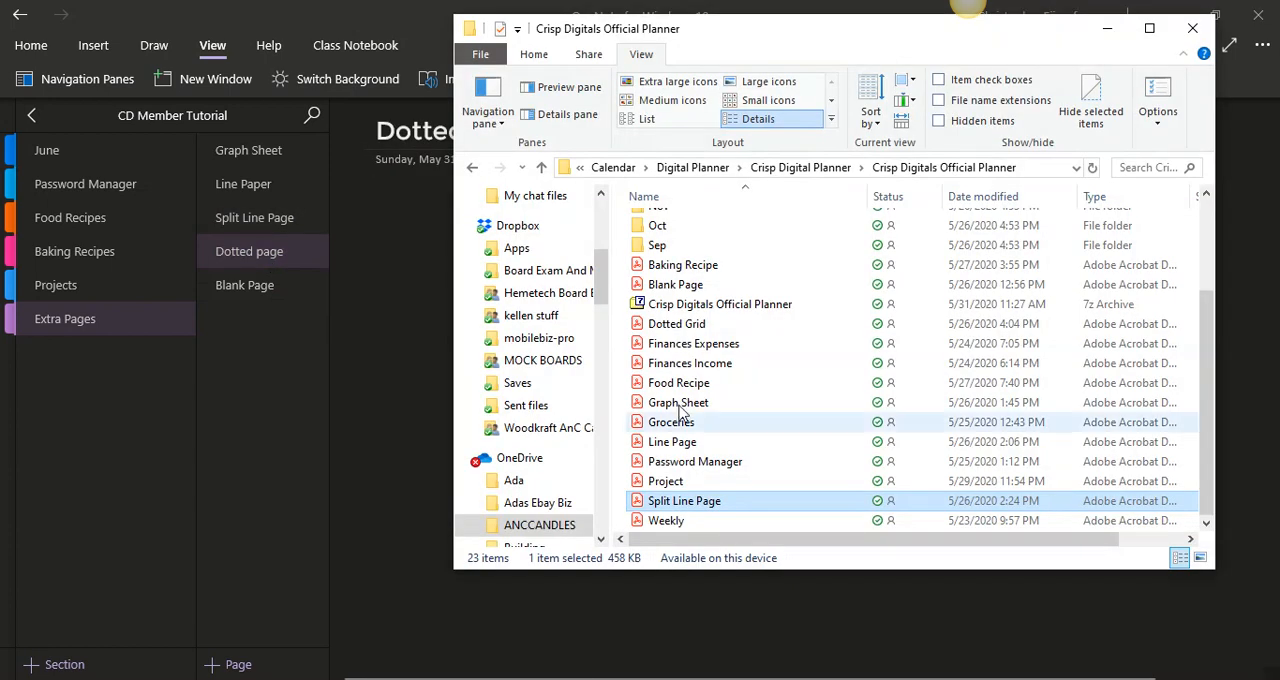
{"action": "left_click", "coordinate": [677, 327]}
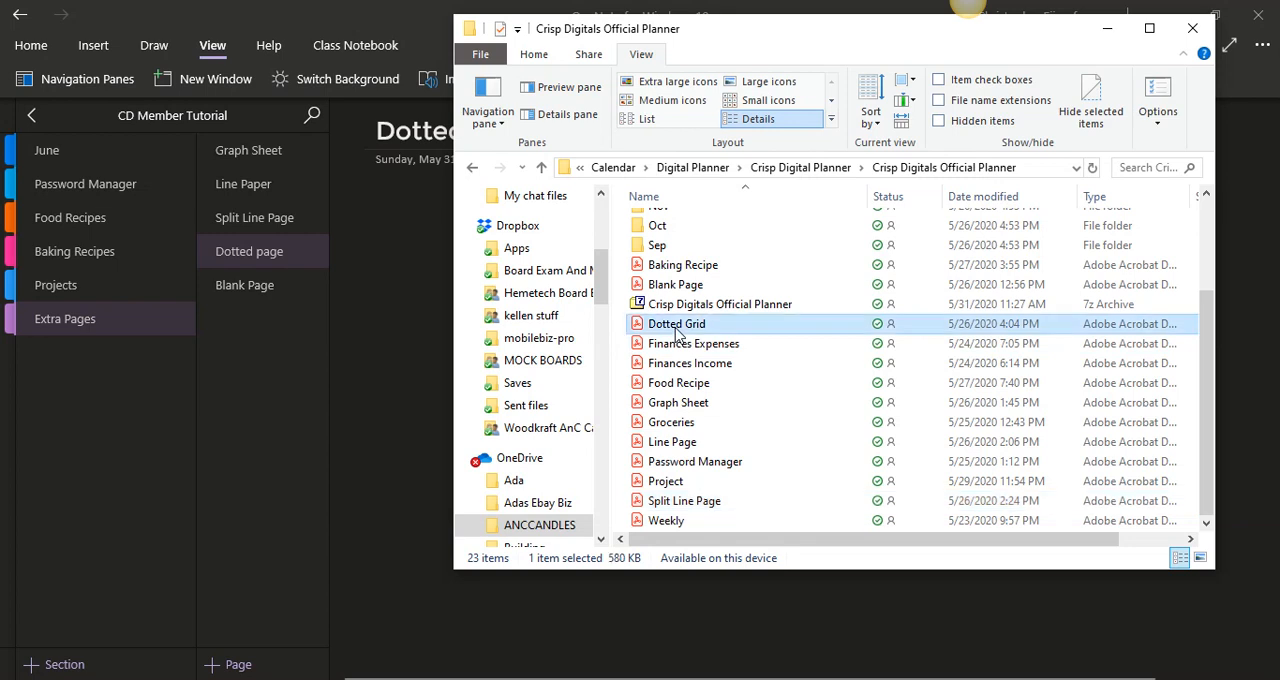
{"action": "left_click_drag", "start_coordinate": [677, 333], "coordinate": [389, 317]}
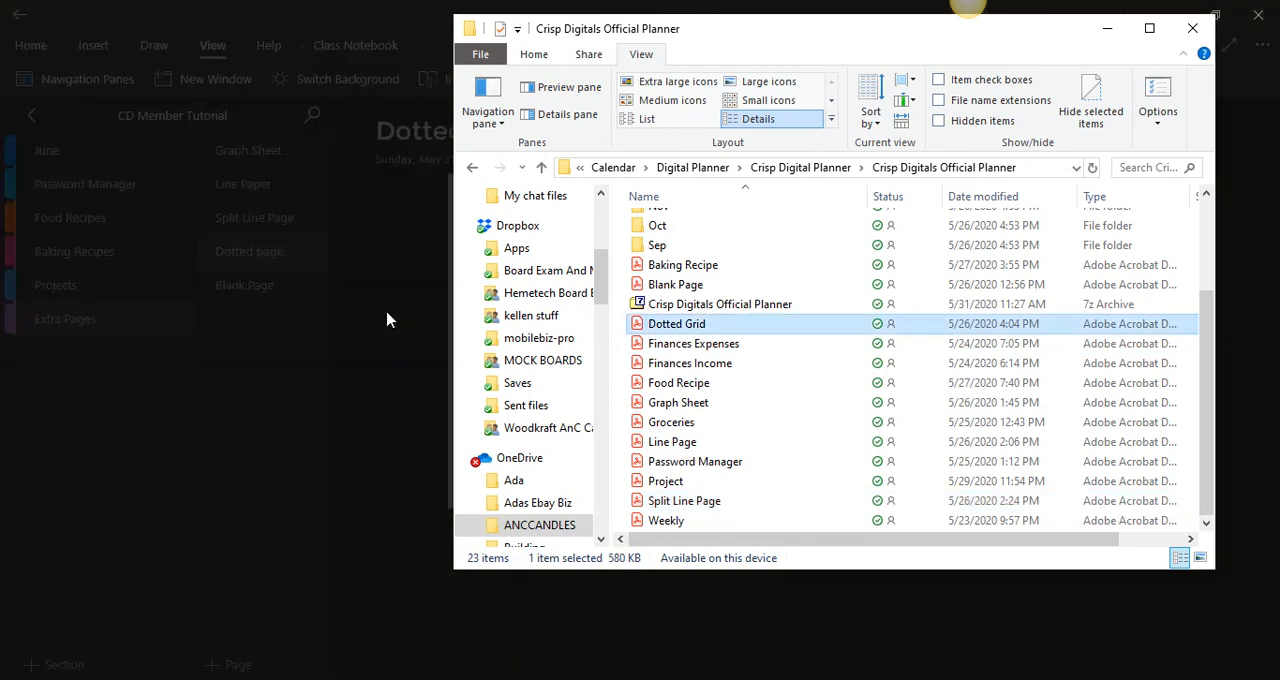
{"action": "left_click", "coordinate": [1108, 30]}
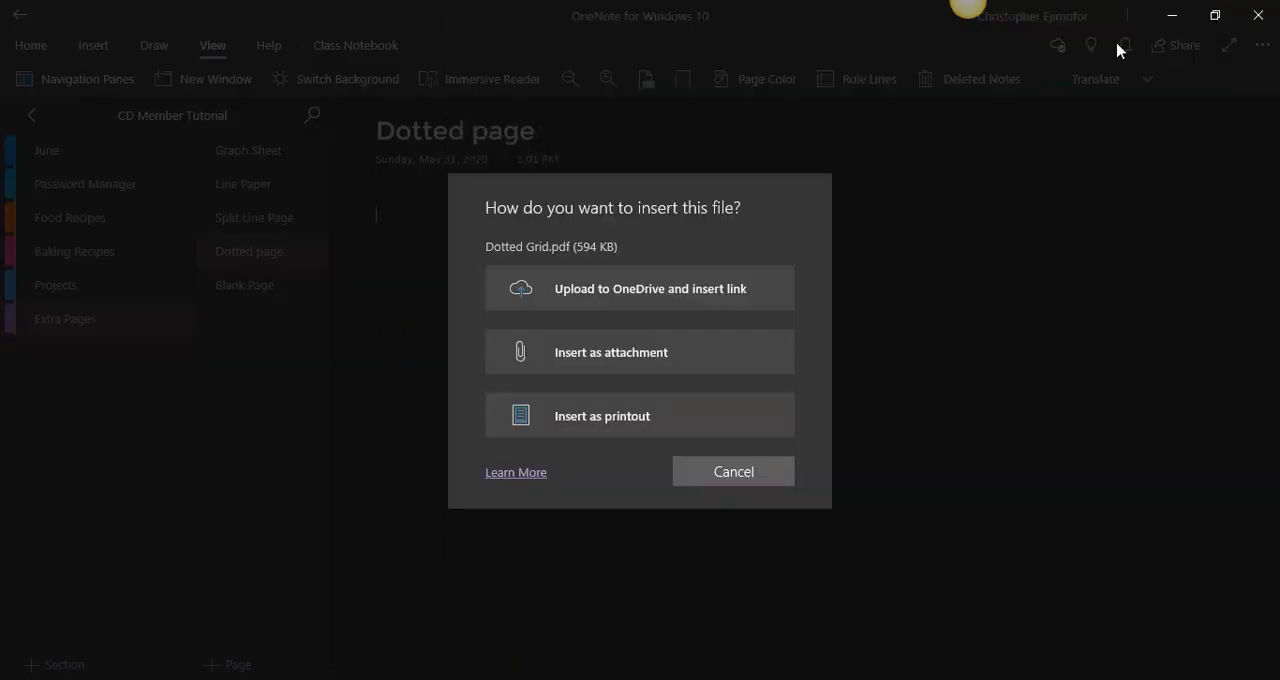
{"action": "left_click", "coordinate": [768, 415]}
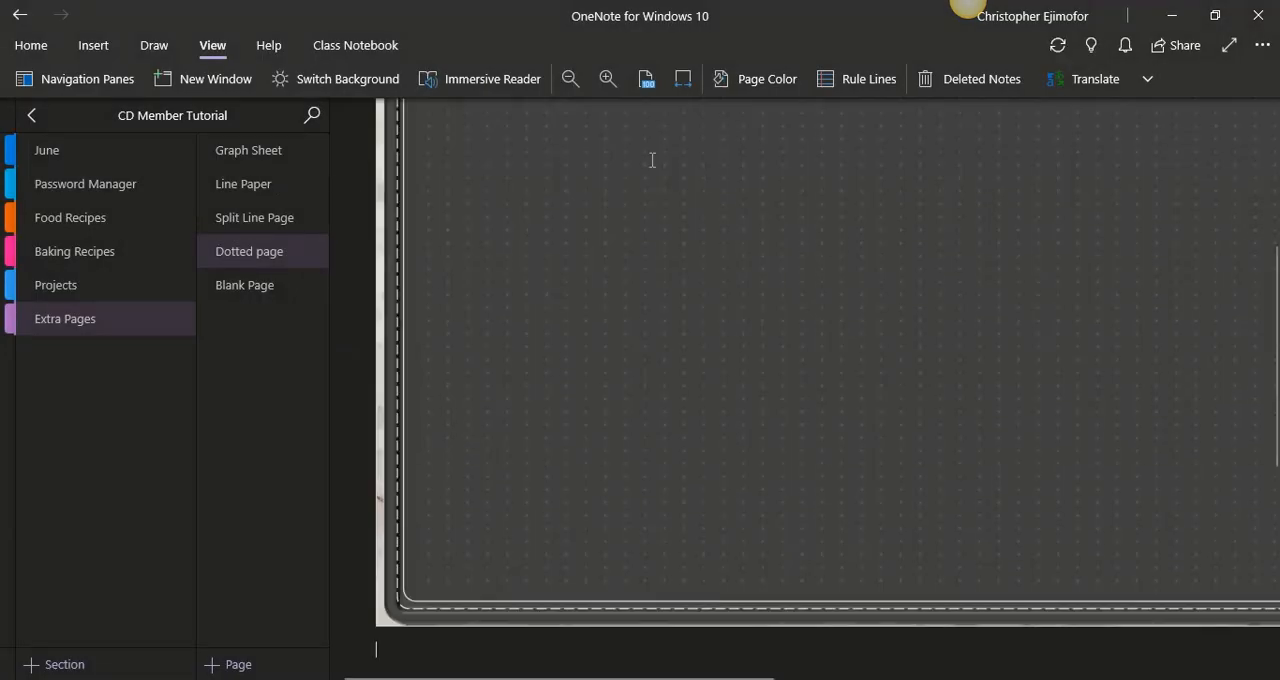
{"action": "left_click", "coordinate": [683, 79]}
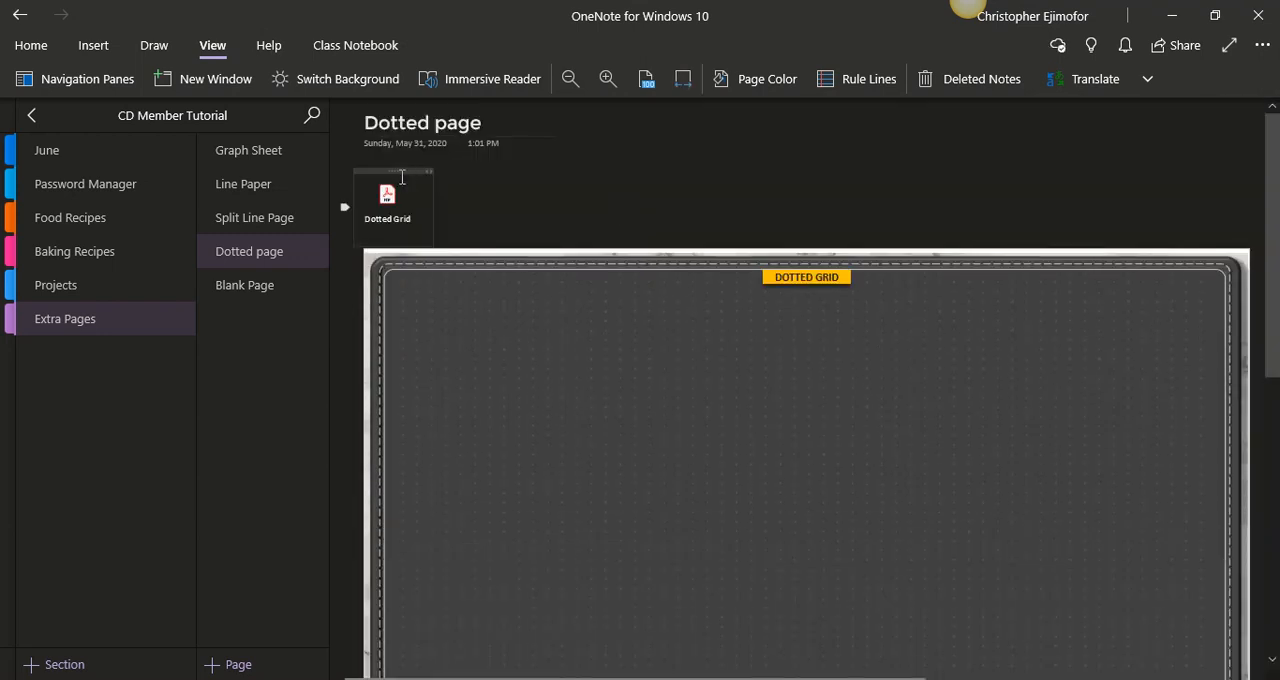
- Delete the Dotted Grid PDF attachment icon above the printout
{"action": "left_click", "coordinate": [398, 171]}
{"action": "key", "text": "Delete"}
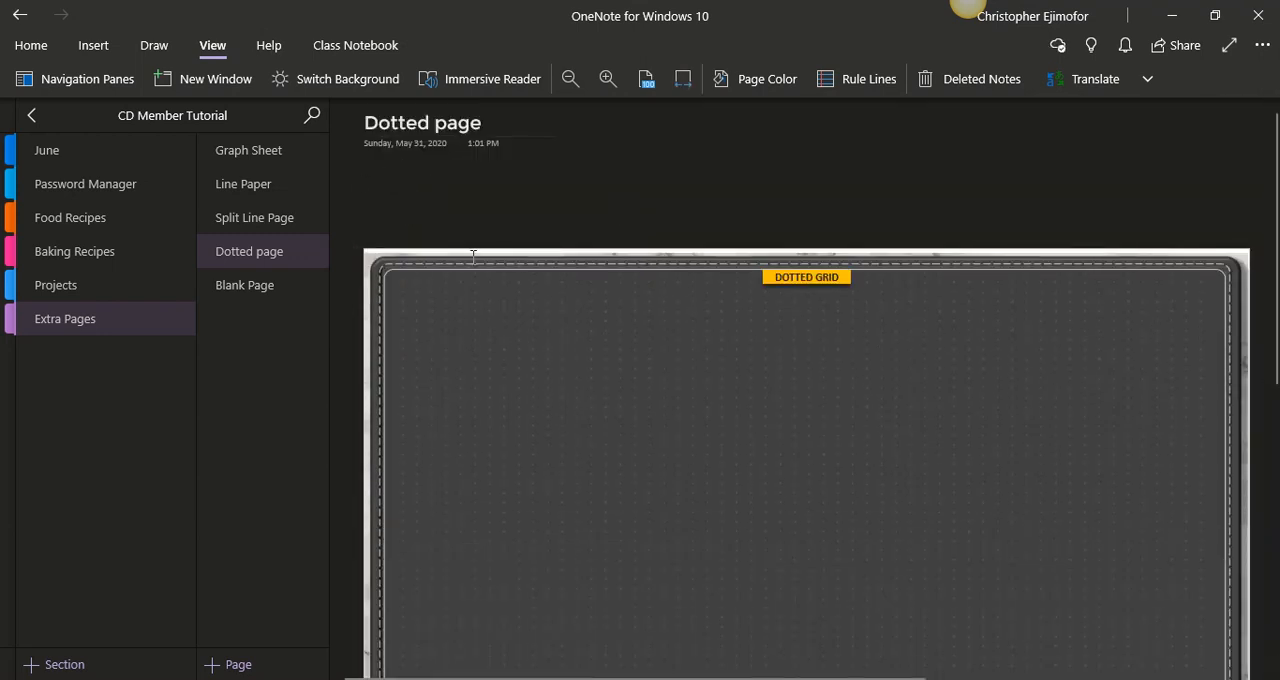
- Move the dotted grid printout up beneath the page title and set it as the page background
{"action": "left_click", "coordinate": [474, 257]}
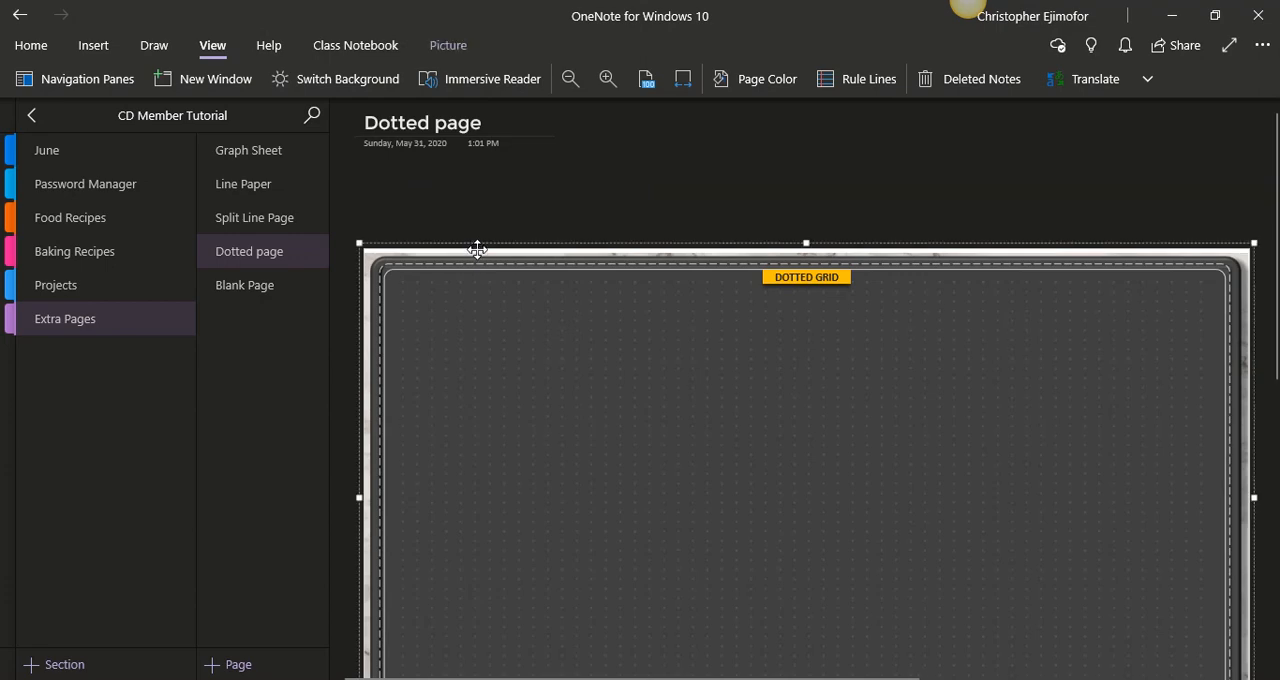
{"action": "left_click_drag", "start_coordinate": [477, 249], "coordinate": [472, 188]}
{"action": "left_click", "coordinate": [469, 163]}
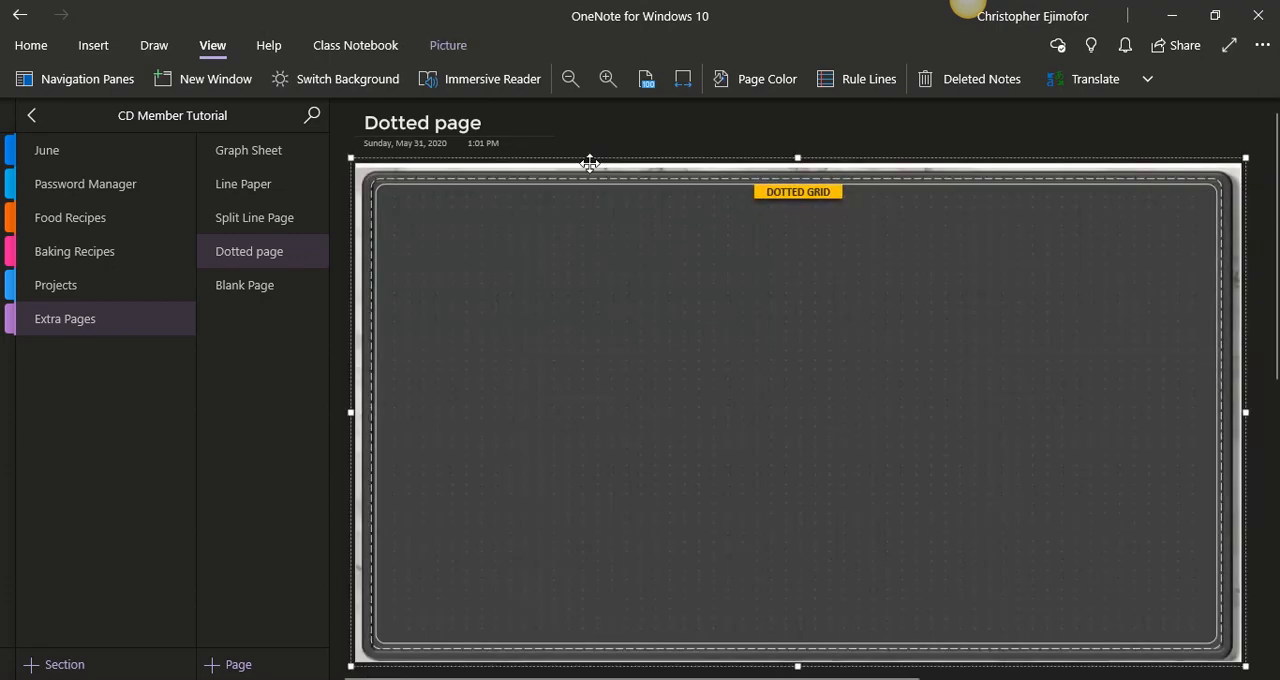
{"action": "right_click", "coordinate": [731, 206]}
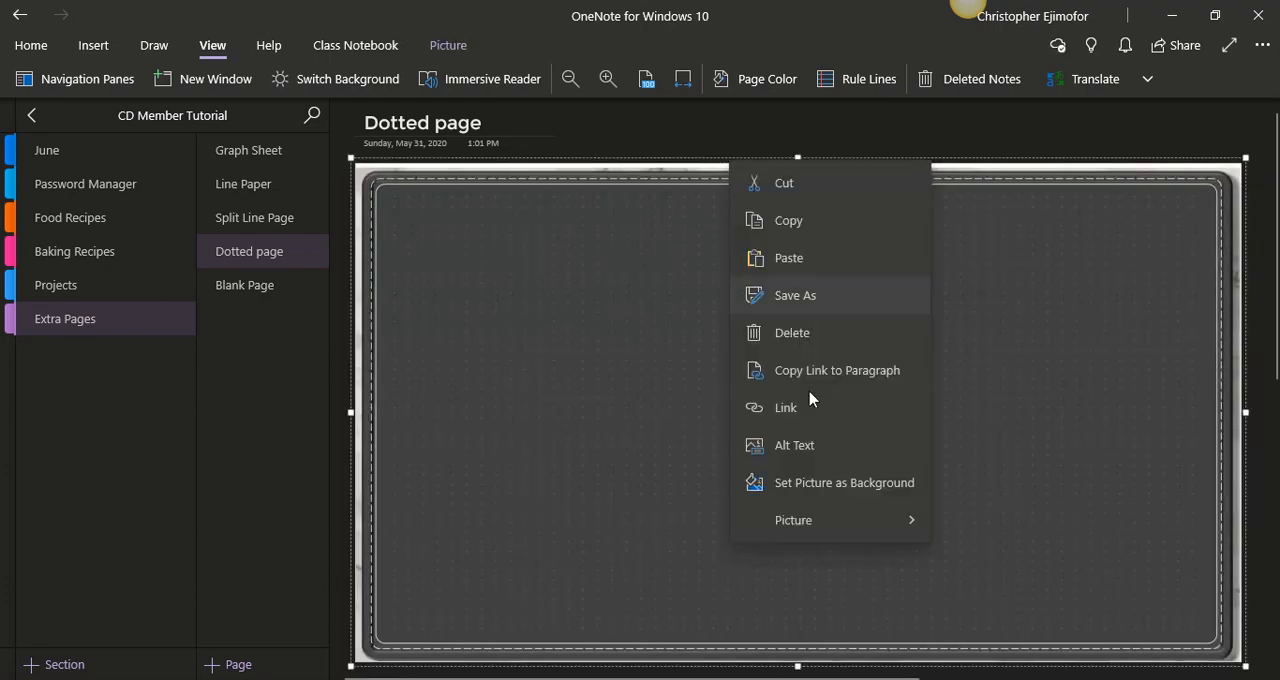
{"action": "left_click", "coordinate": [830, 482]}
- Insert the Blank Page PDF from the planner folder as a printout on the Blank Page and fit the page to the window width
{"action": "left_click", "coordinate": [270, 298]}
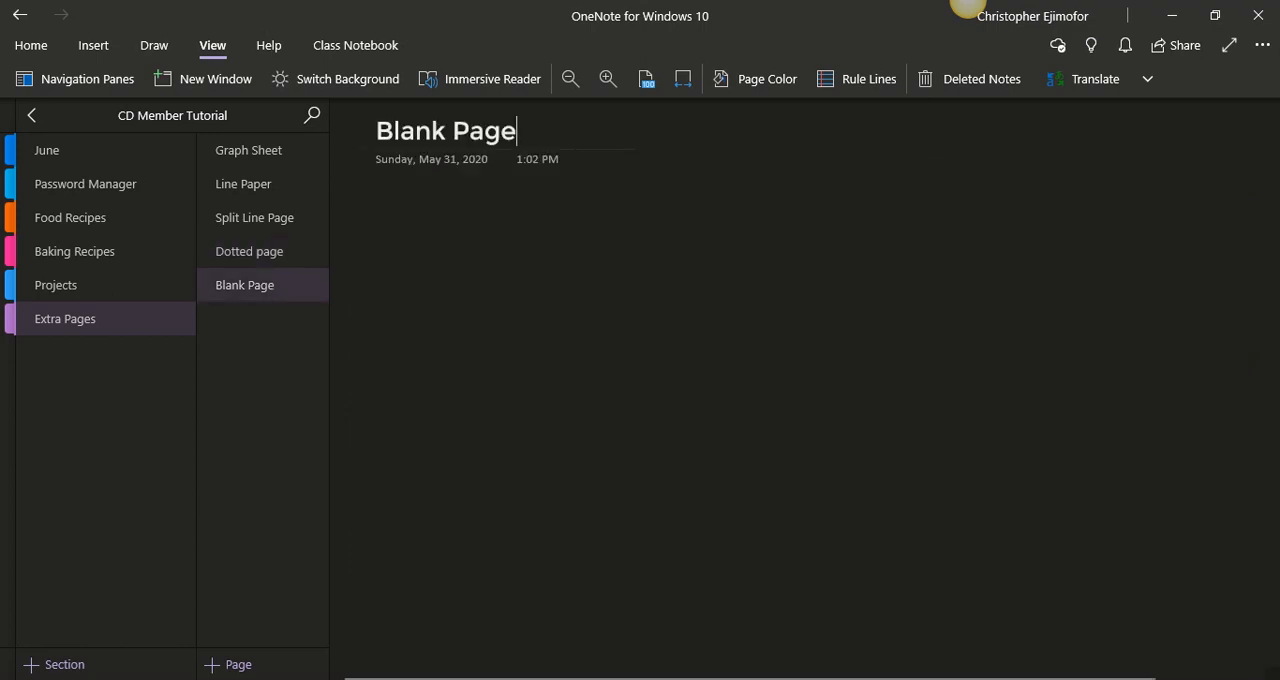
{"action": "key", "text": "alt+Tab"}
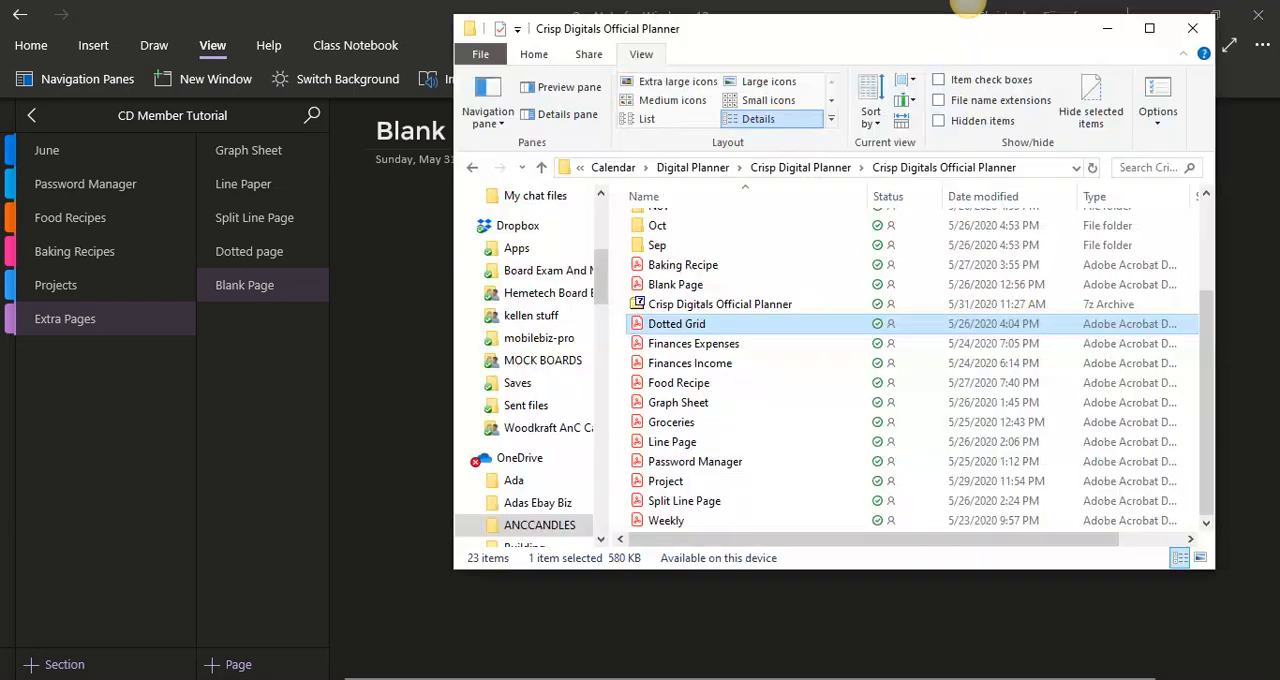
{"action": "left_click", "coordinate": [700, 285]}
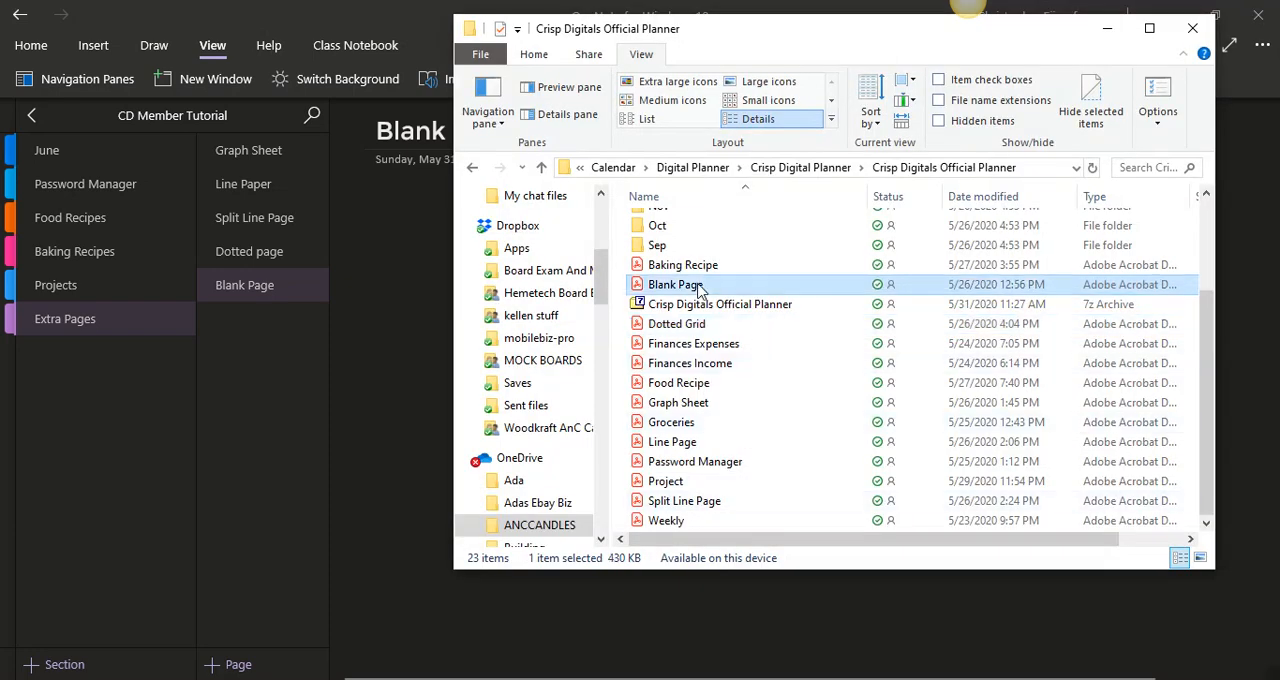
{"action": "left_click_drag", "start_coordinate": [700, 287], "coordinate": [420, 288]}
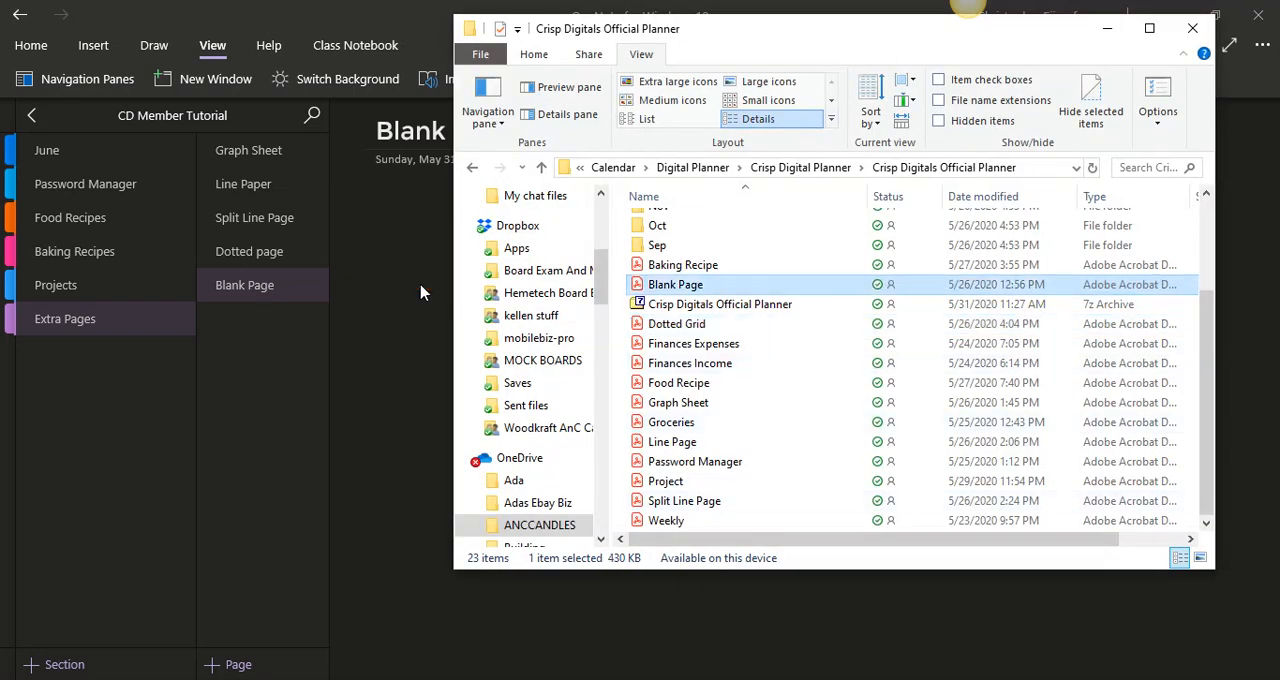
{"action": "left_click", "coordinate": [1107, 28]}
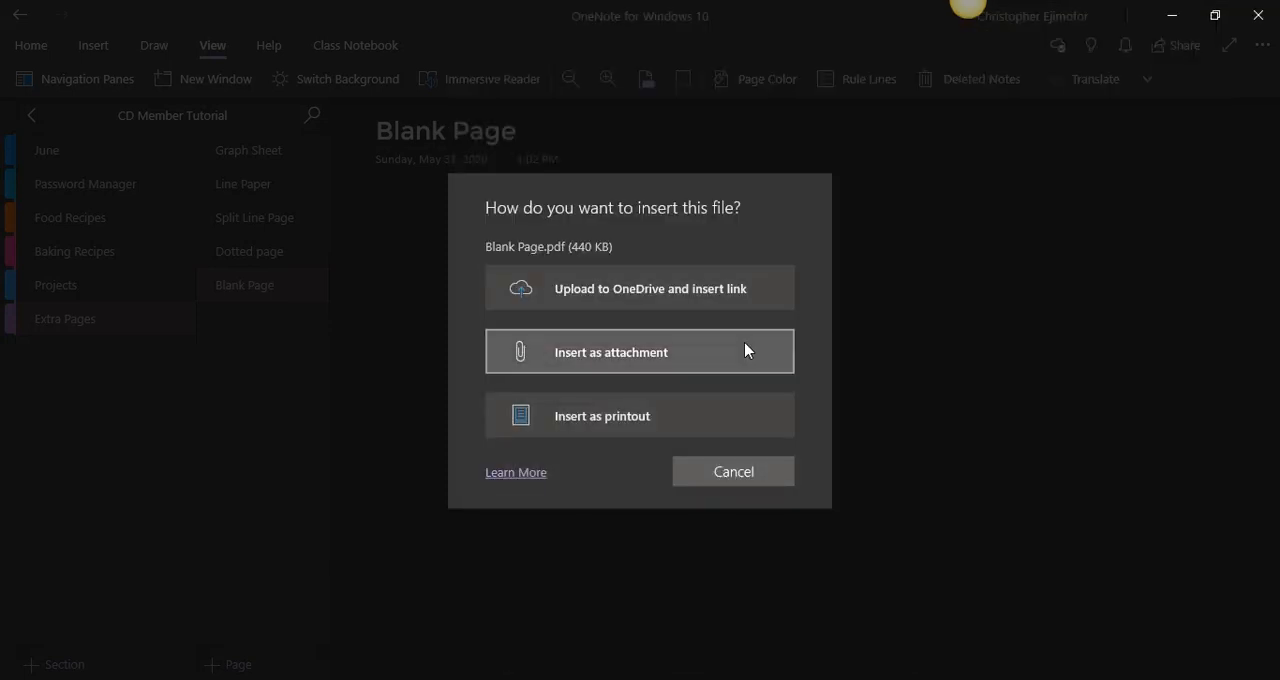
{"action": "left_click", "coordinate": [697, 411]}
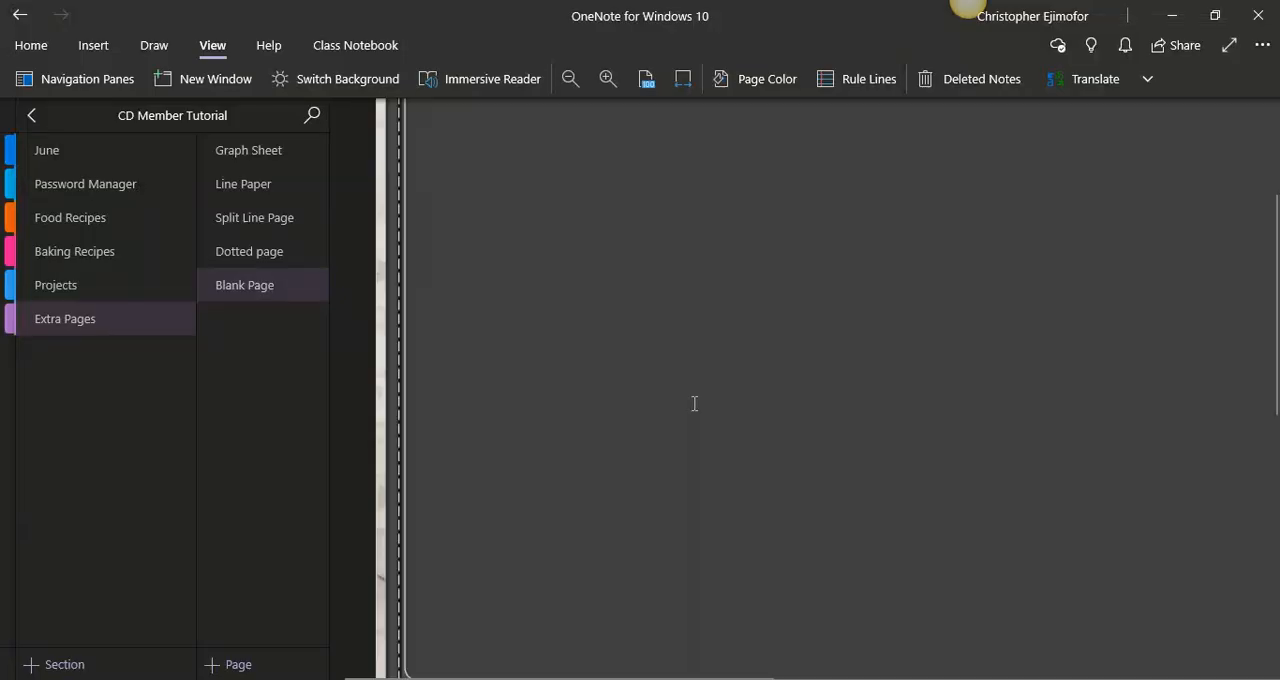
{"action": "left_click", "coordinate": [683, 80]}
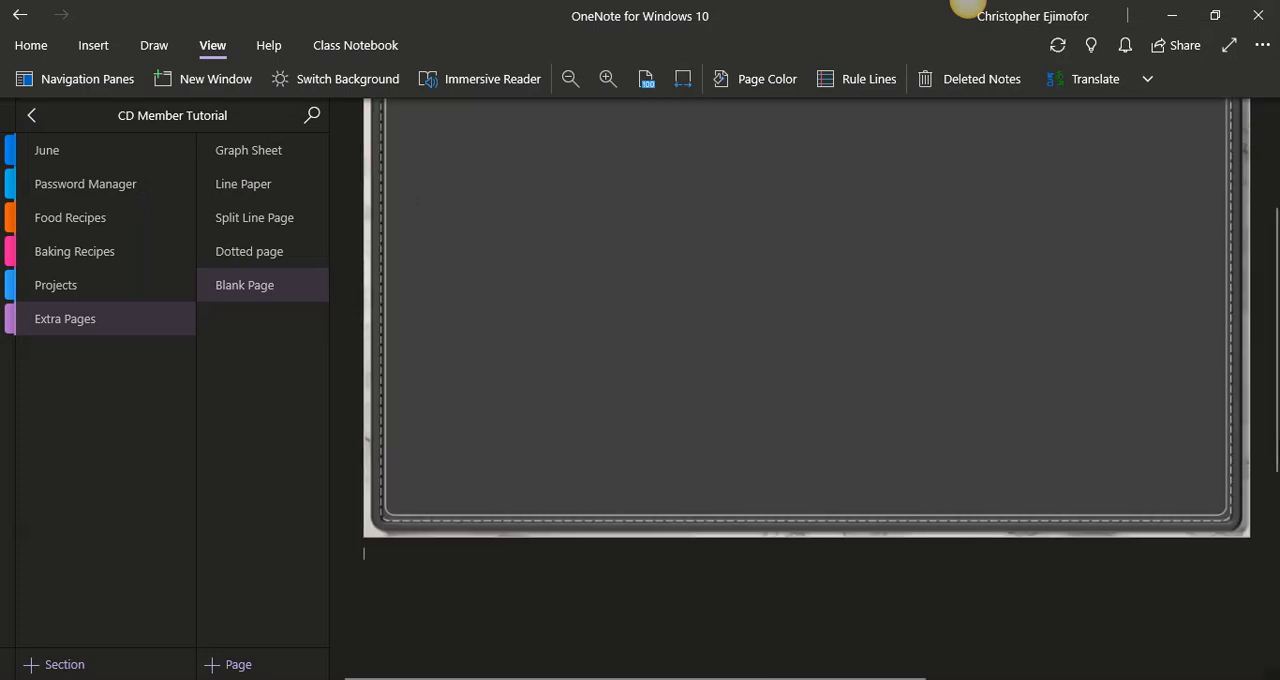
- Delete the Blank Page PDF attachment icon above the printout
{"action": "left_click_drag", "start_coordinate": [1271, 452], "coordinate": [1261, 297]}
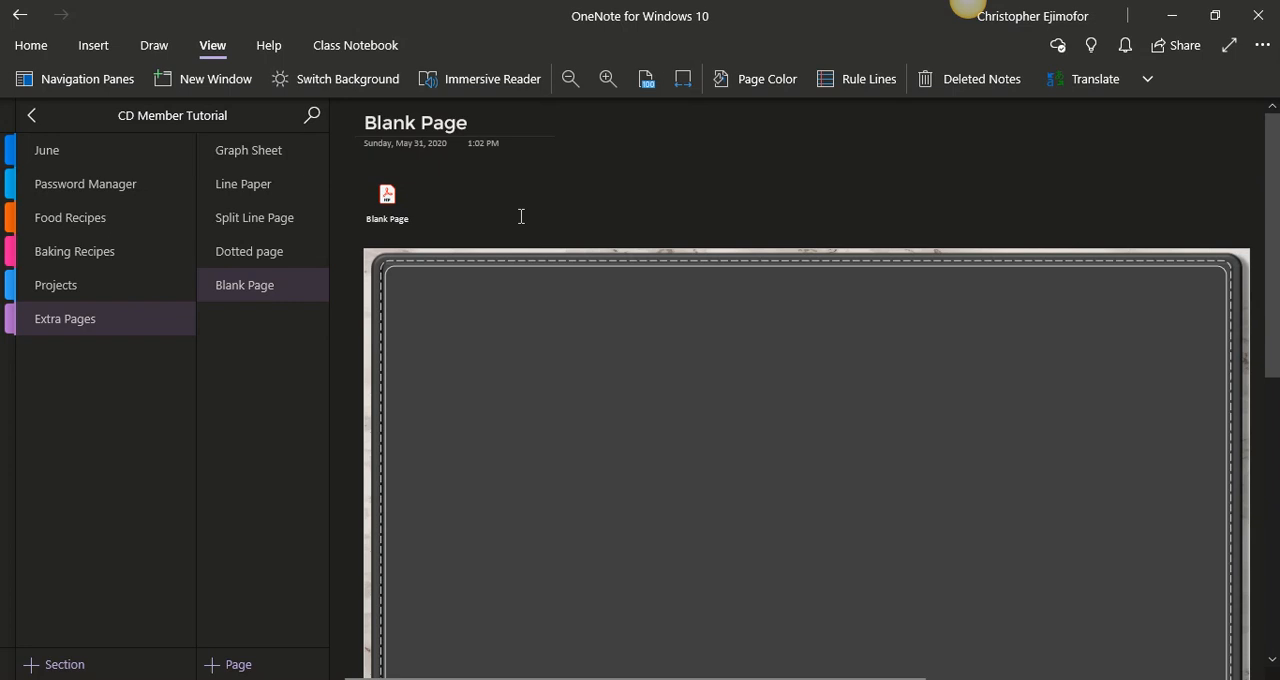
{"action": "left_click", "coordinate": [414, 170]}
{"action": "key", "text": "Delete"}
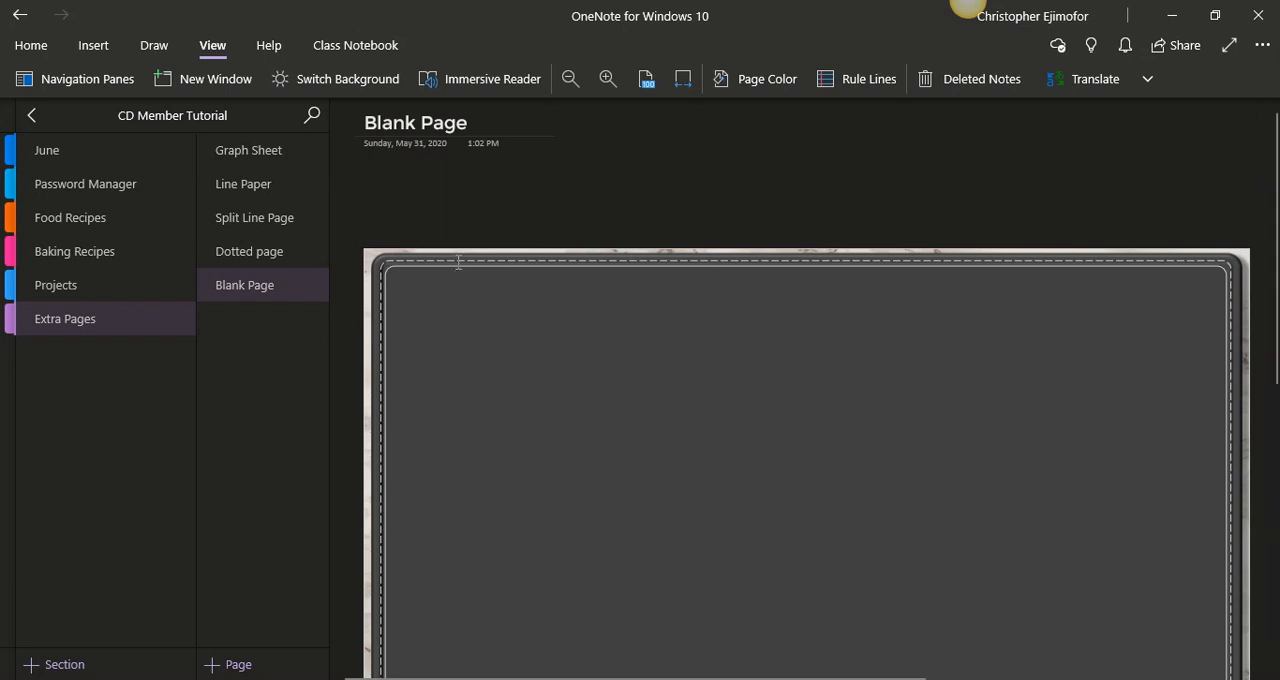
- Move the blank page printout up beneath the page title and set it as the page background
{"action": "left_click", "coordinate": [458, 260]}
{"action": "left_click_drag", "start_coordinate": [458, 255], "coordinate": [447, 177]}
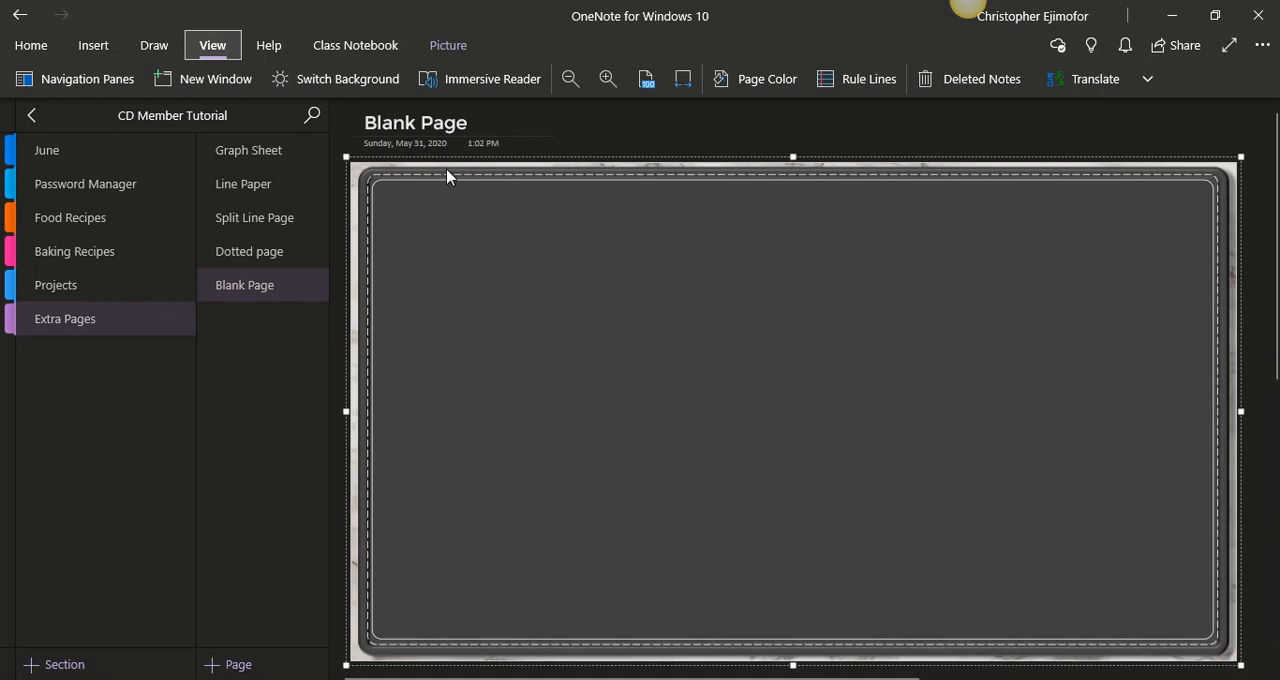
{"action": "right_click", "coordinate": [486, 226]}
{"action": "left_click", "coordinate": [577, 502]}
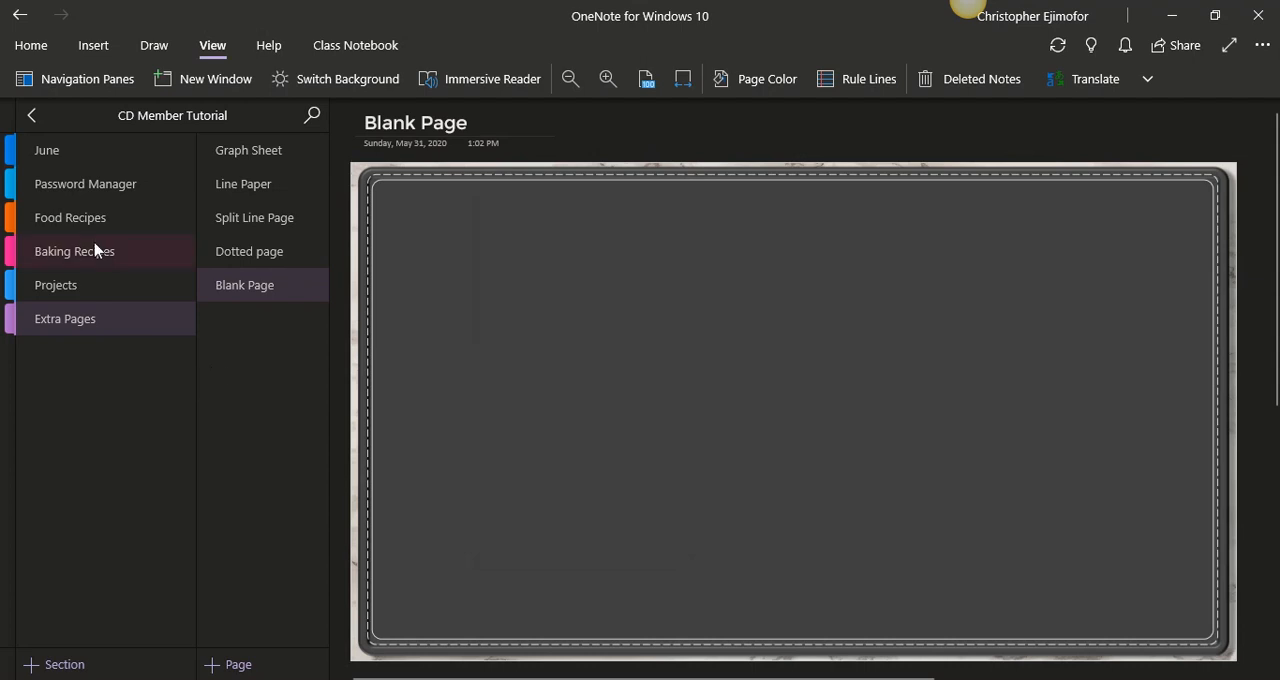
- Review the June section's cover, monthly, Week Of 23rd, finance income, finance expenses and shopping list pages
{"action": "left_click", "coordinate": [78, 160]}
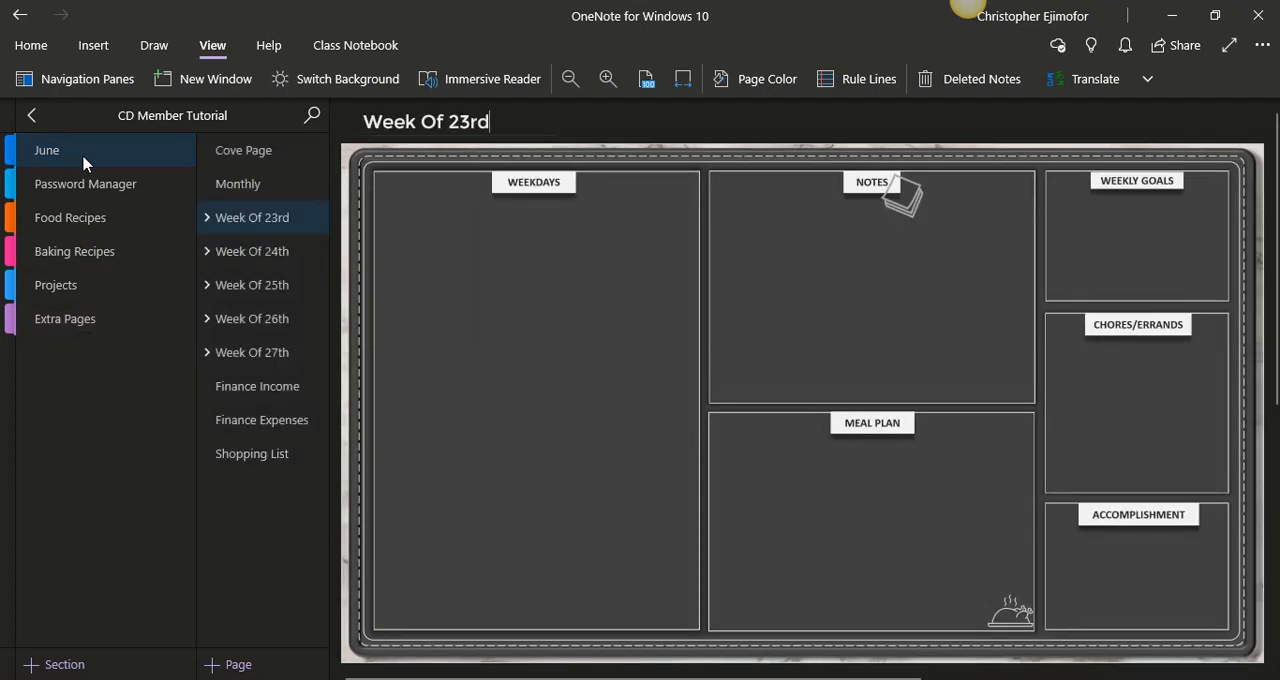
{"action": "left_click", "coordinate": [240, 151]}
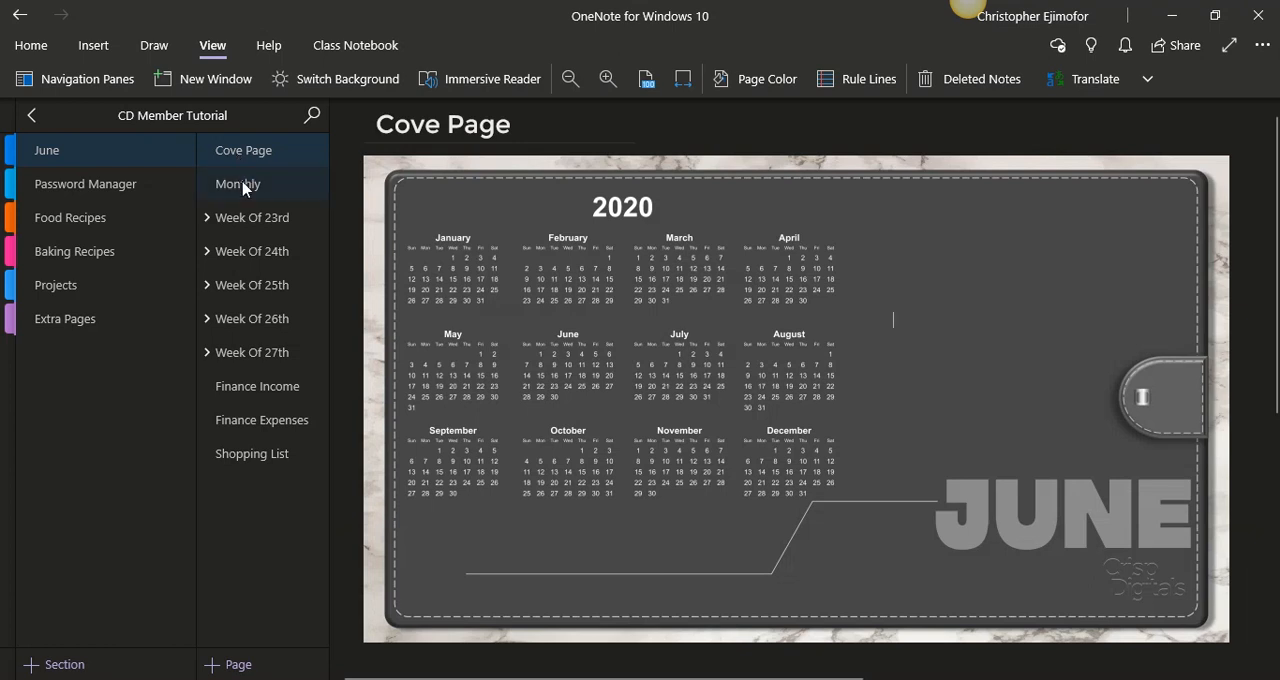
{"action": "left_click", "coordinate": [247, 185]}
{"action": "left_click", "coordinate": [246, 222]}
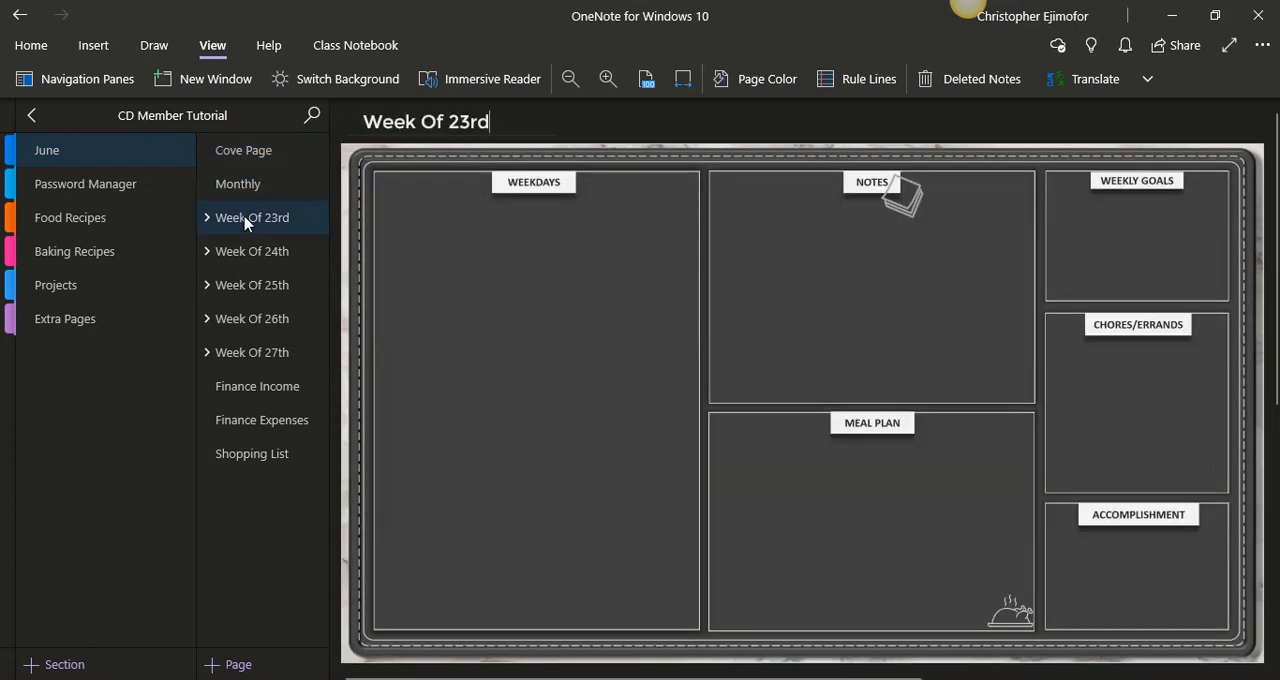
{"action": "left_click", "coordinate": [207, 224]}
{"action": "left_click", "coordinate": [232, 257]}
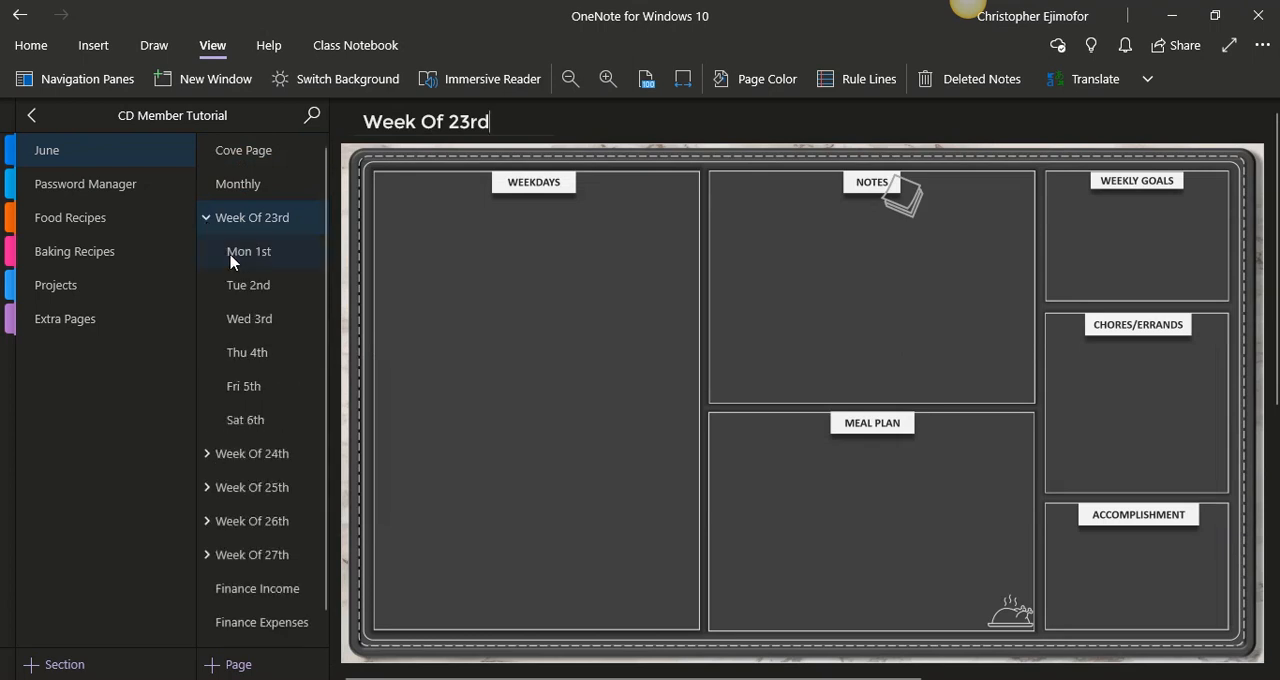
{"action": "left_click", "coordinate": [205, 219]}
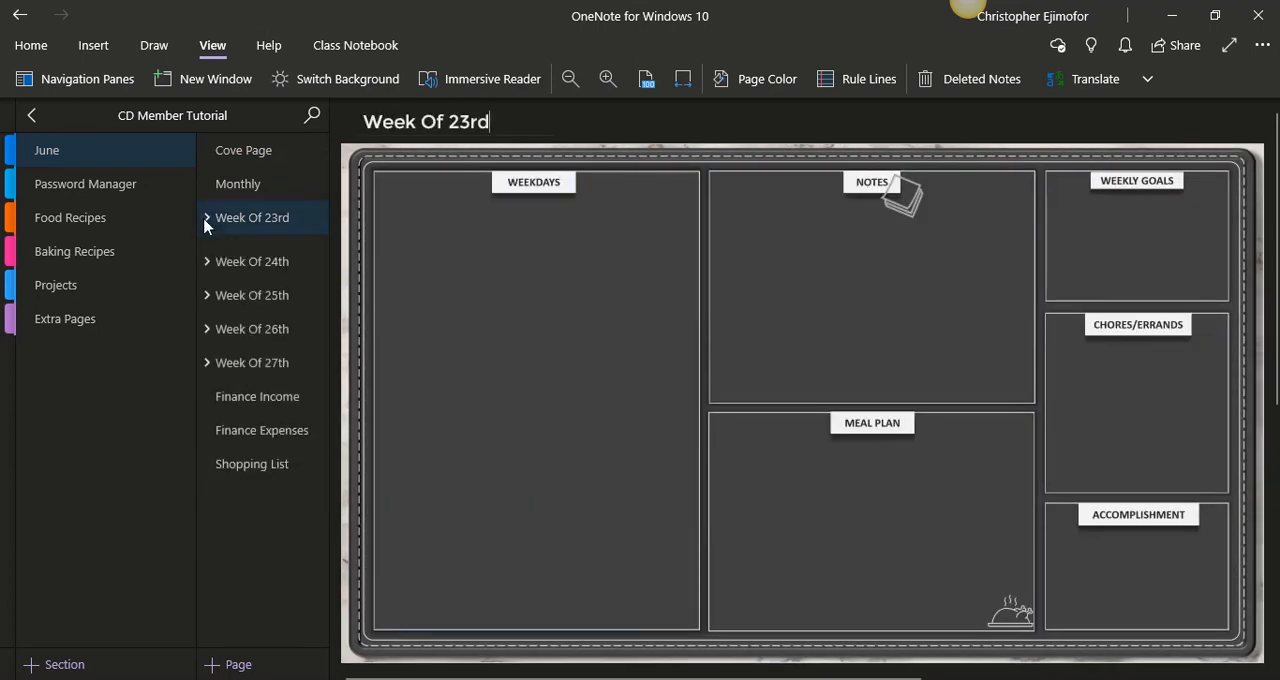
{"action": "left_click", "coordinate": [218, 392]}
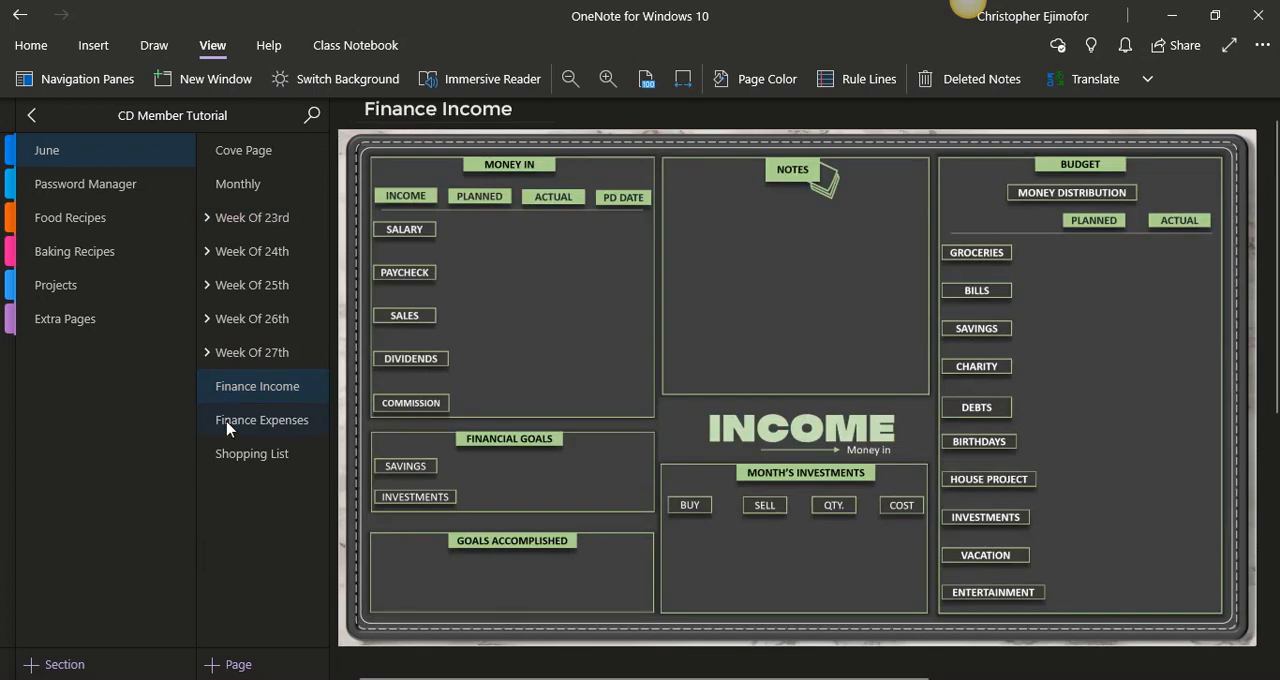
{"action": "left_click", "coordinate": [228, 426]}
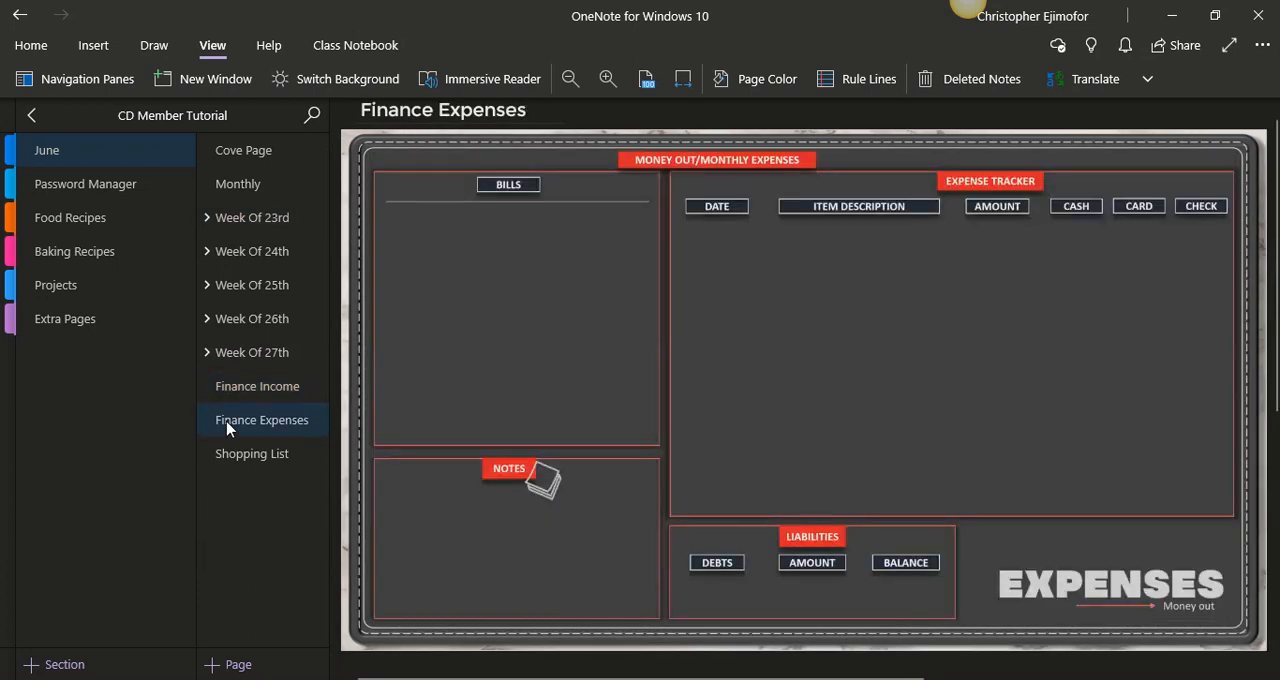
{"action": "left_click", "coordinate": [232, 455]}
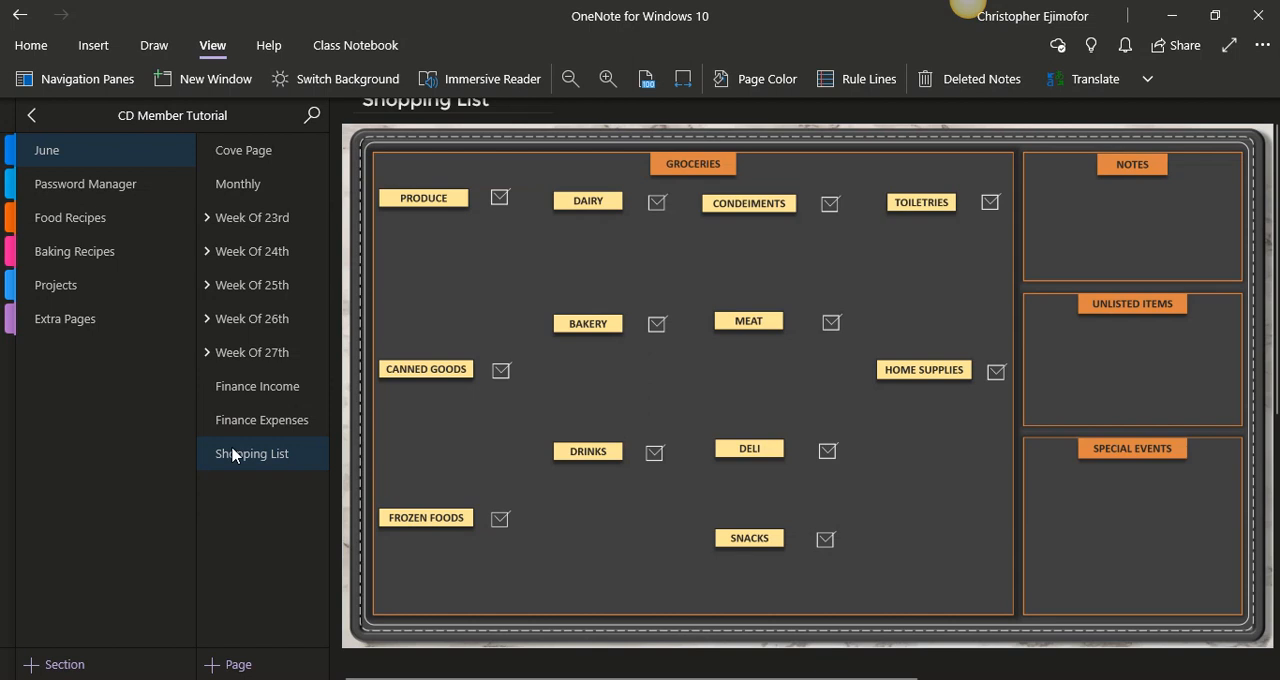
- Look through the Password Manager, Food Recipes, Baking Recipes, Projects and Extra Pages sections to check their page layouts
{"action": "left_click", "coordinate": [89, 196]}
{"action": "left_click", "coordinate": [90, 219]}
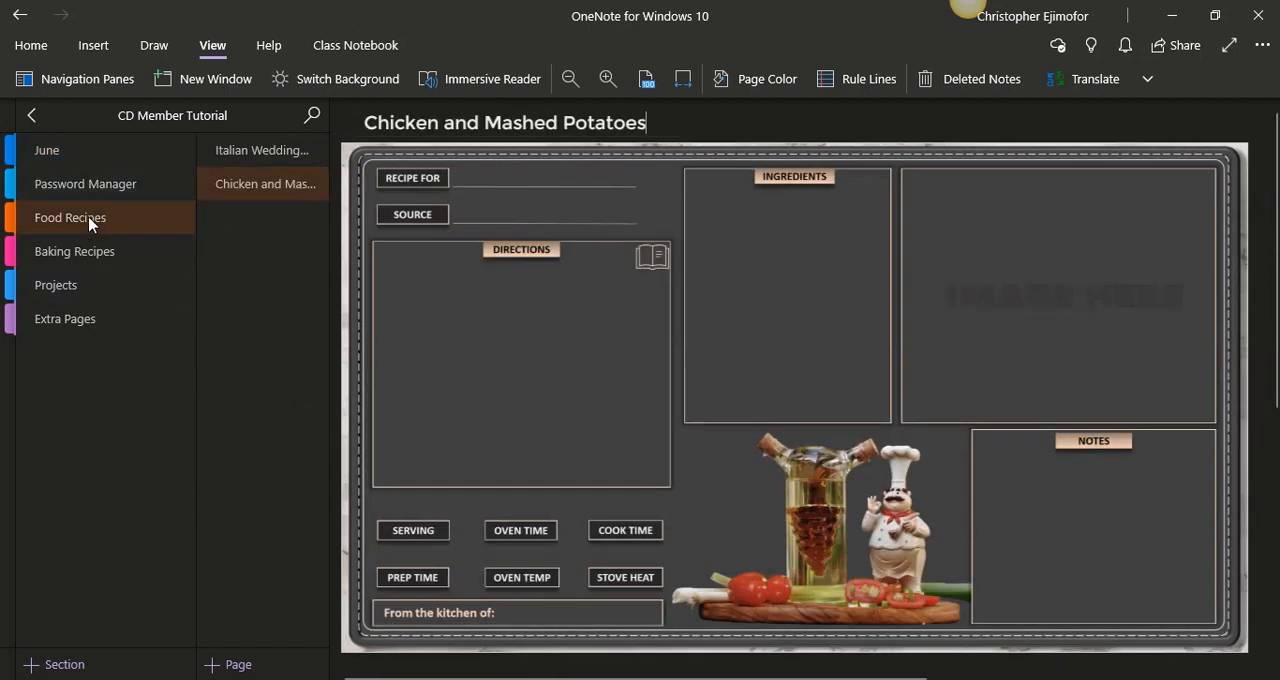
{"action": "left_click", "coordinate": [96, 256]}
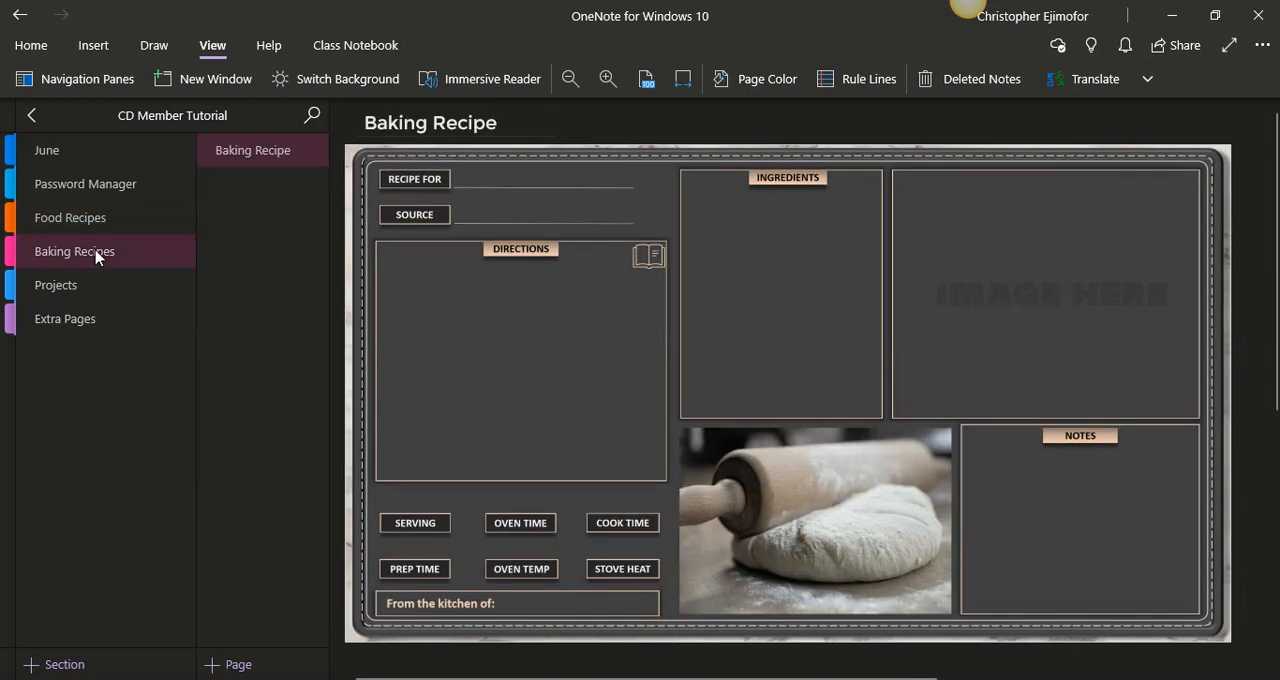
{"action": "left_click", "coordinate": [95, 287]}
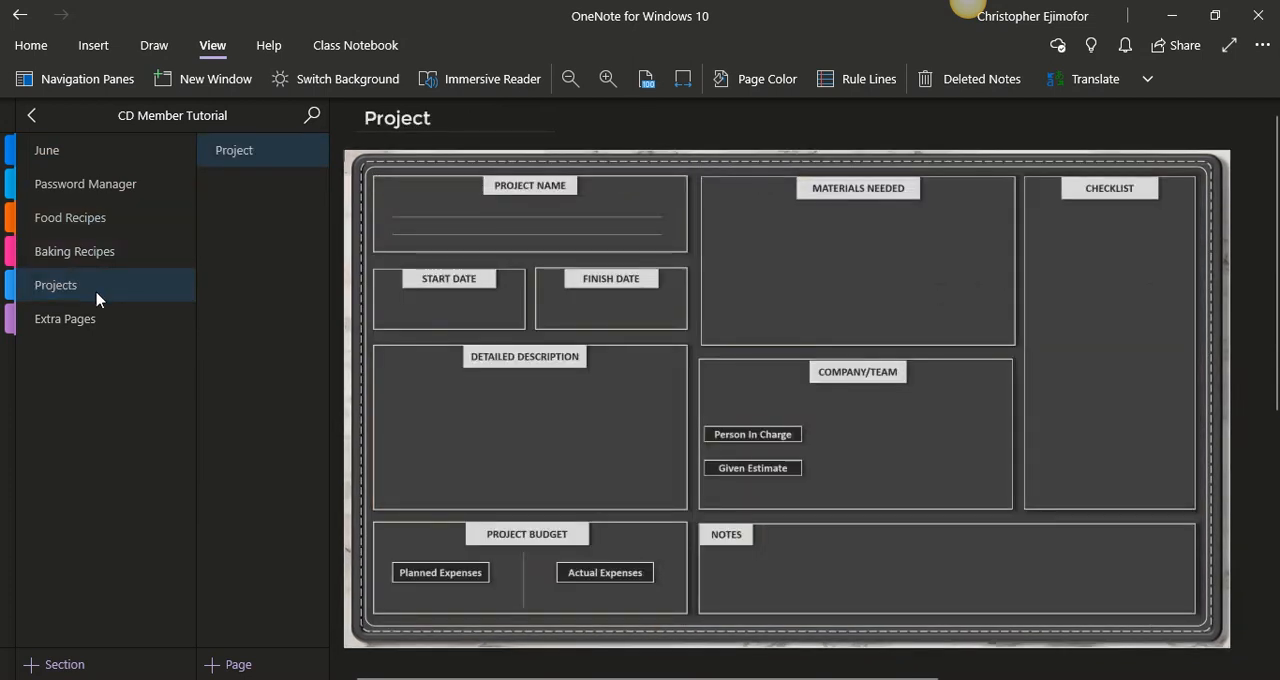
{"action": "left_click", "coordinate": [98, 323]}
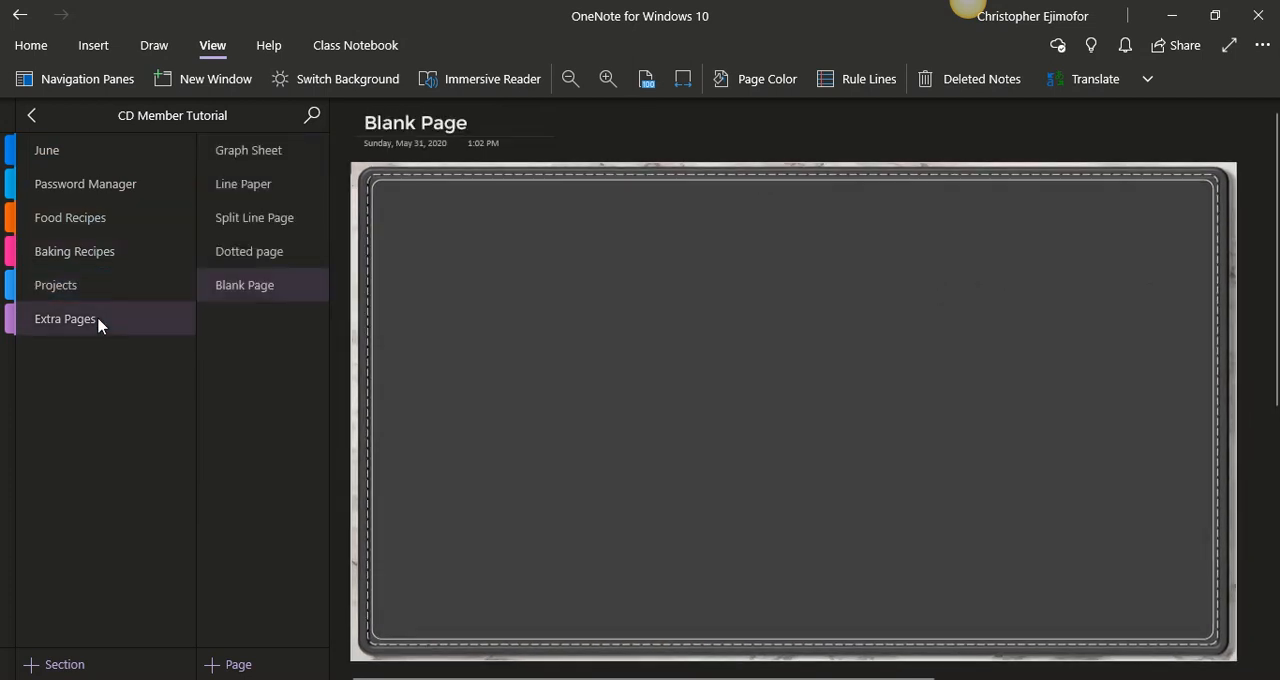
{"action": "left_click", "coordinate": [238, 265]}
{"action": "left_click", "coordinate": [256, 230]}
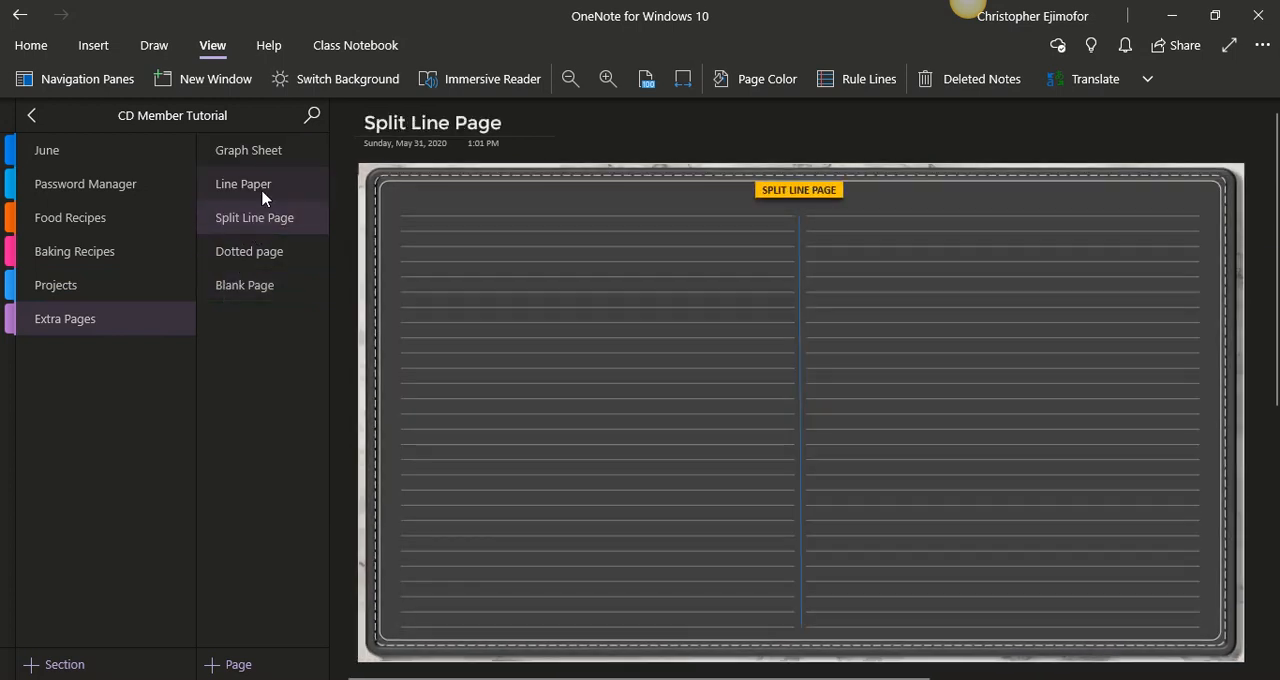
- View the Line Paper and Graph Sheet pages in the Extra Pages section to check their backgrounds
{"action": "left_click", "coordinate": [263, 196]}
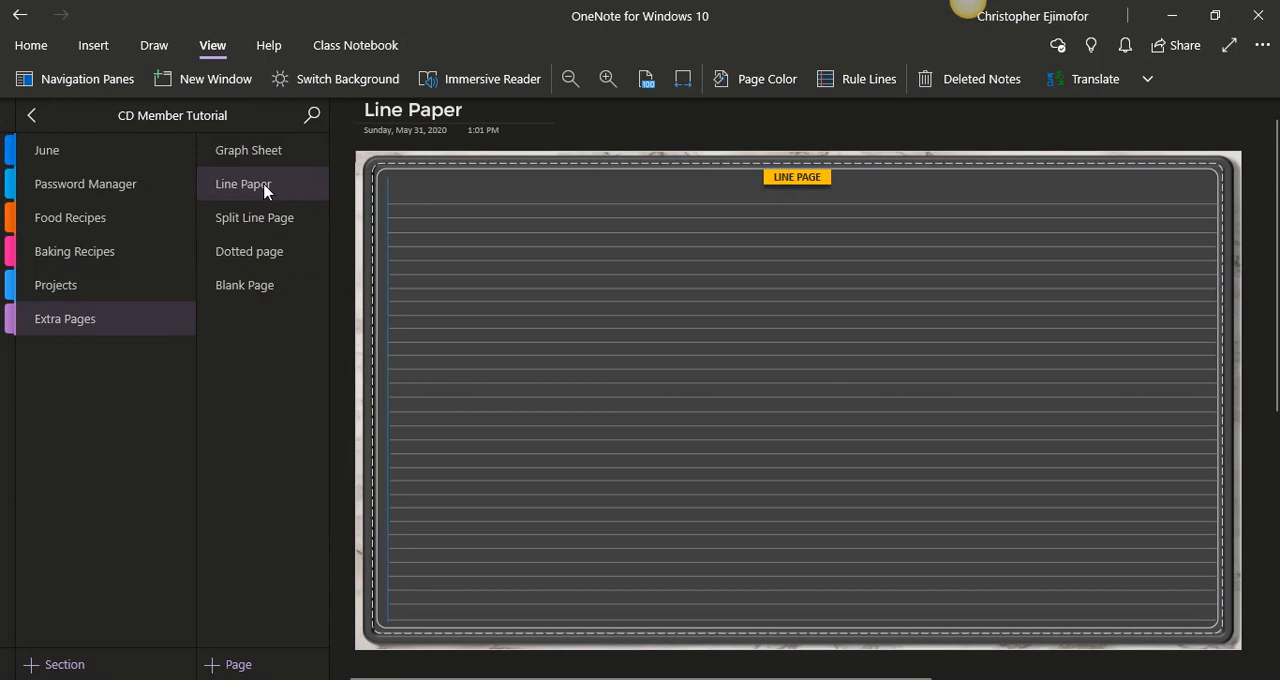
{"action": "left_click", "coordinate": [268, 152]}
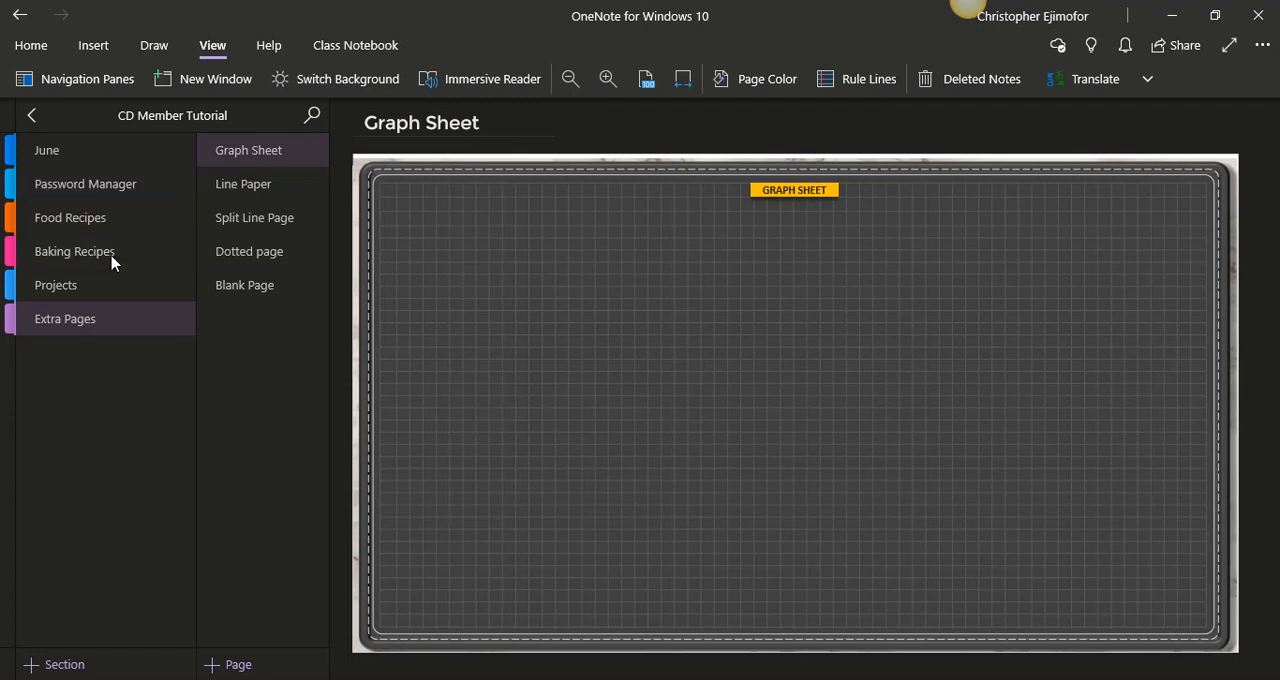
- Add password protection to the Password Manager section, entering and confirming the section password, and fit its page to the window width
{"action": "left_click", "coordinate": [120, 192]}
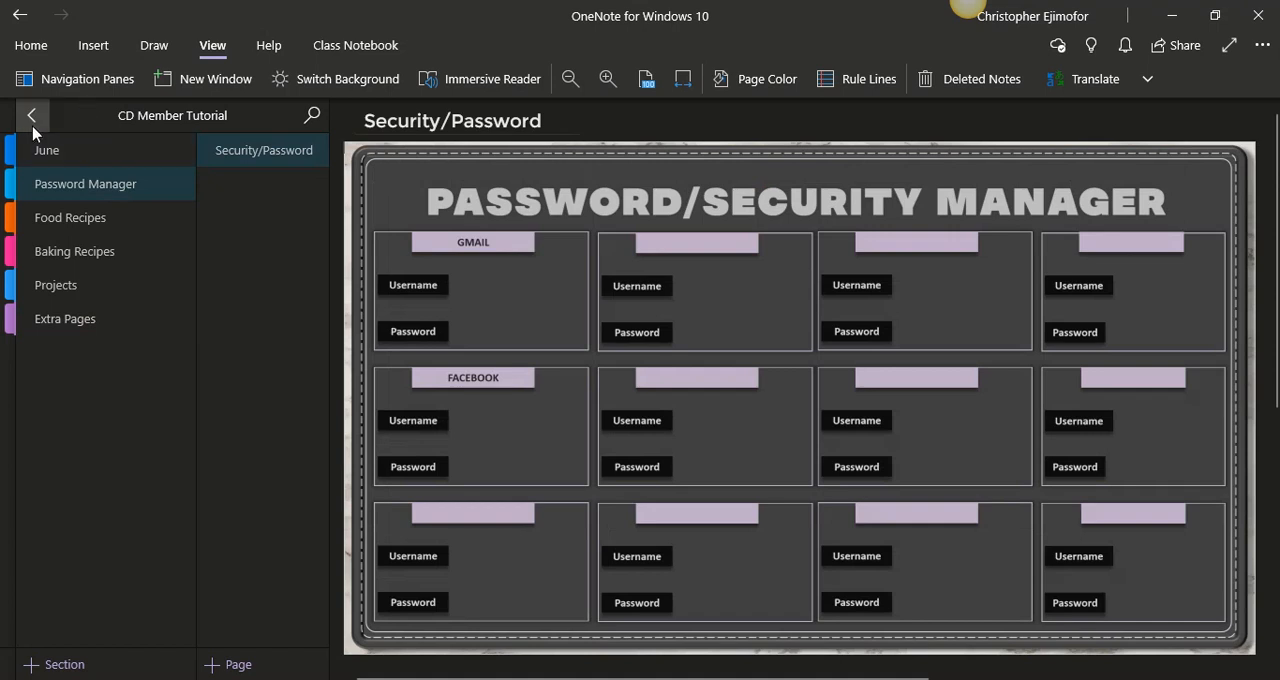
{"action": "right_click", "coordinate": [75, 194]}
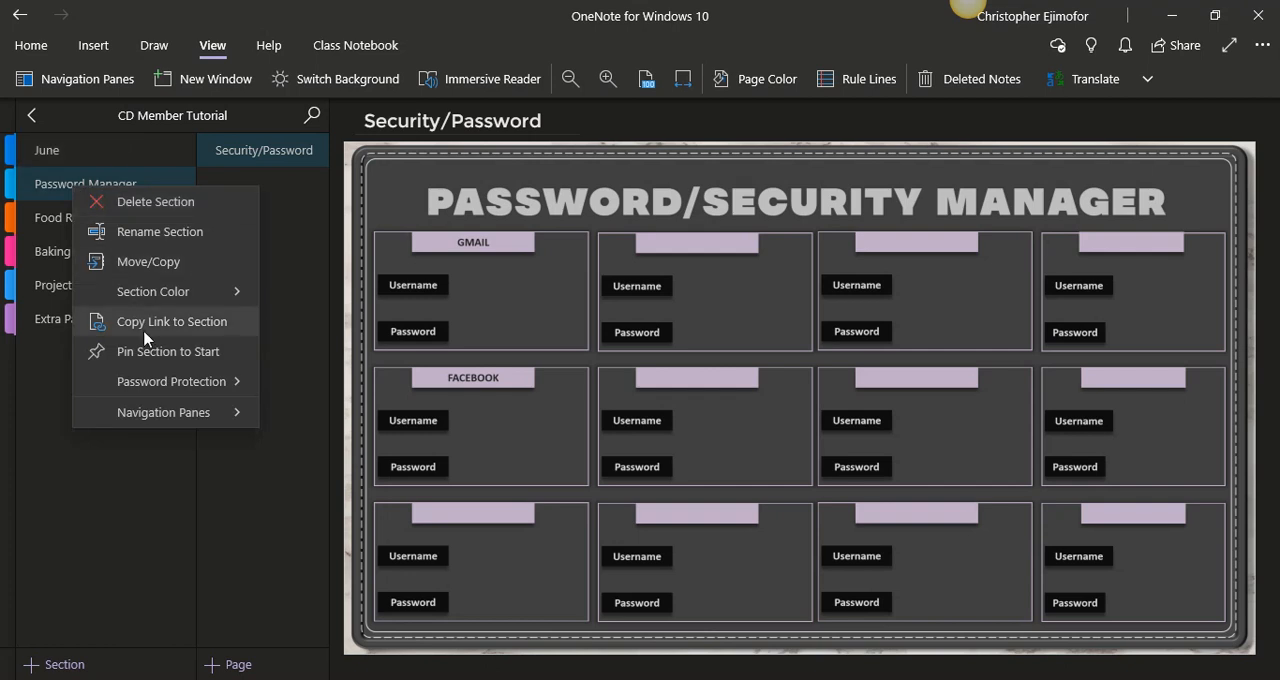
{"action": "left_click", "coordinate": [156, 382]}
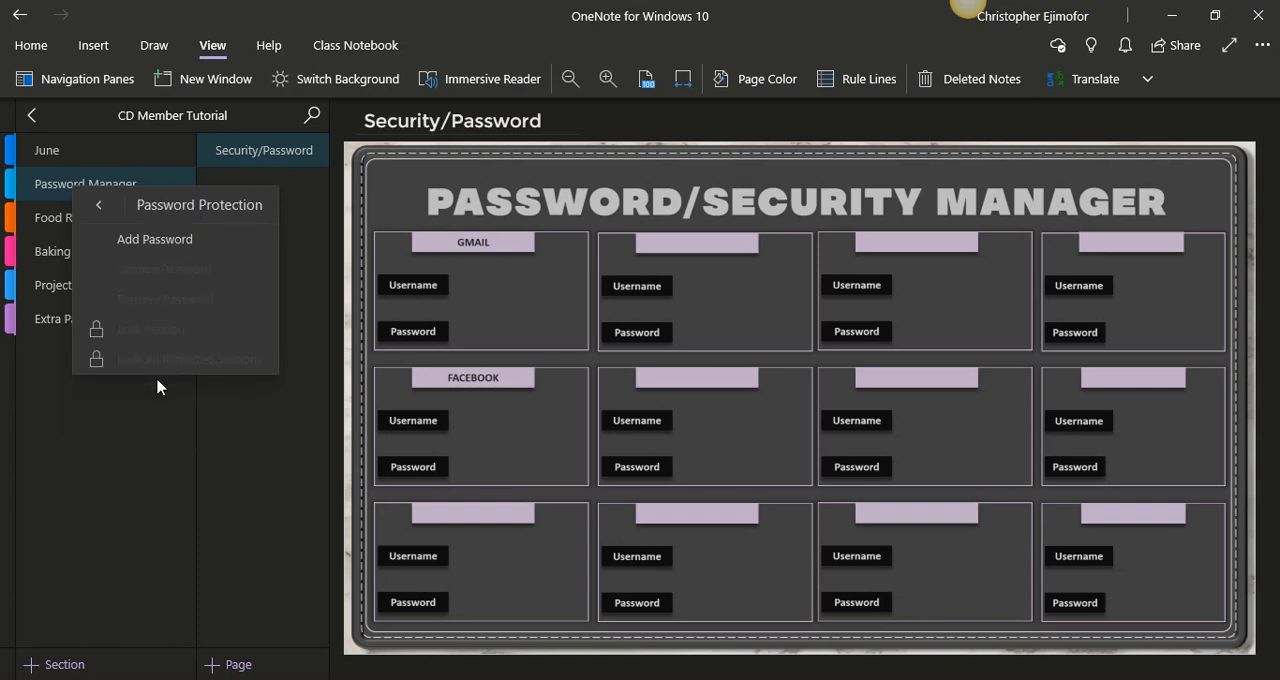
{"action": "left_click", "coordinate": [139, 256]}
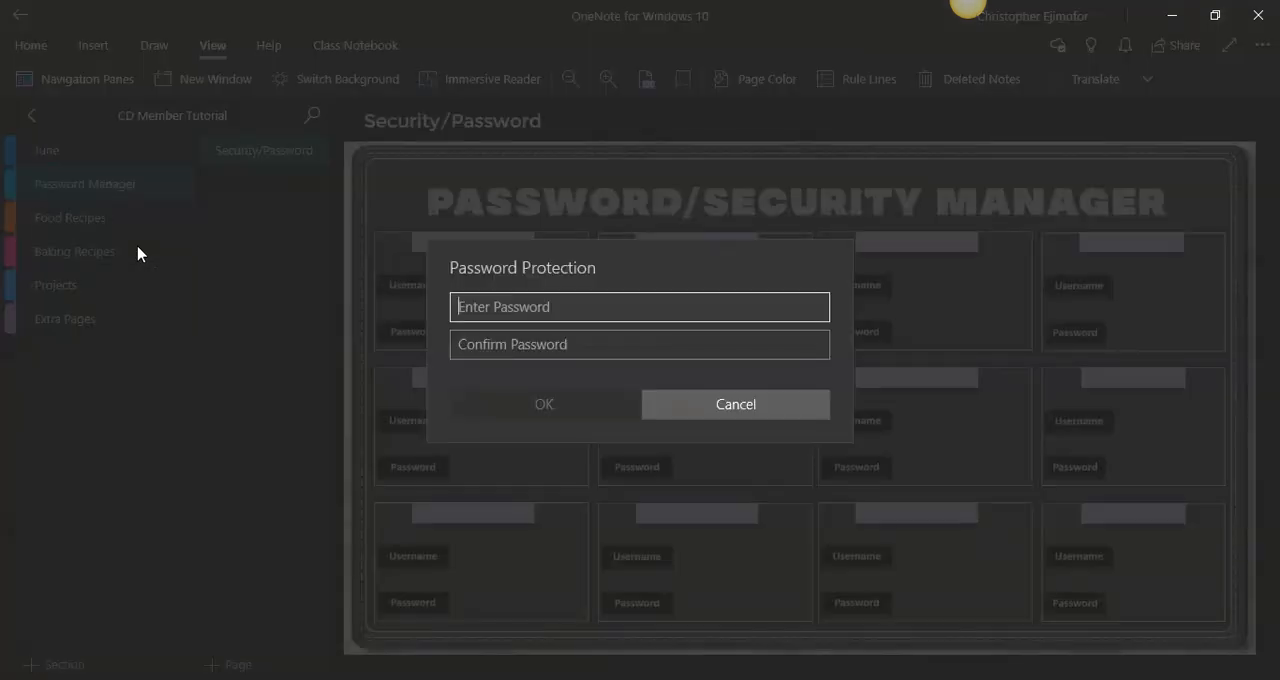
{"action": "type", "text": "•••••"}
{"action": "left_click", "coordinate": [537, 343]}
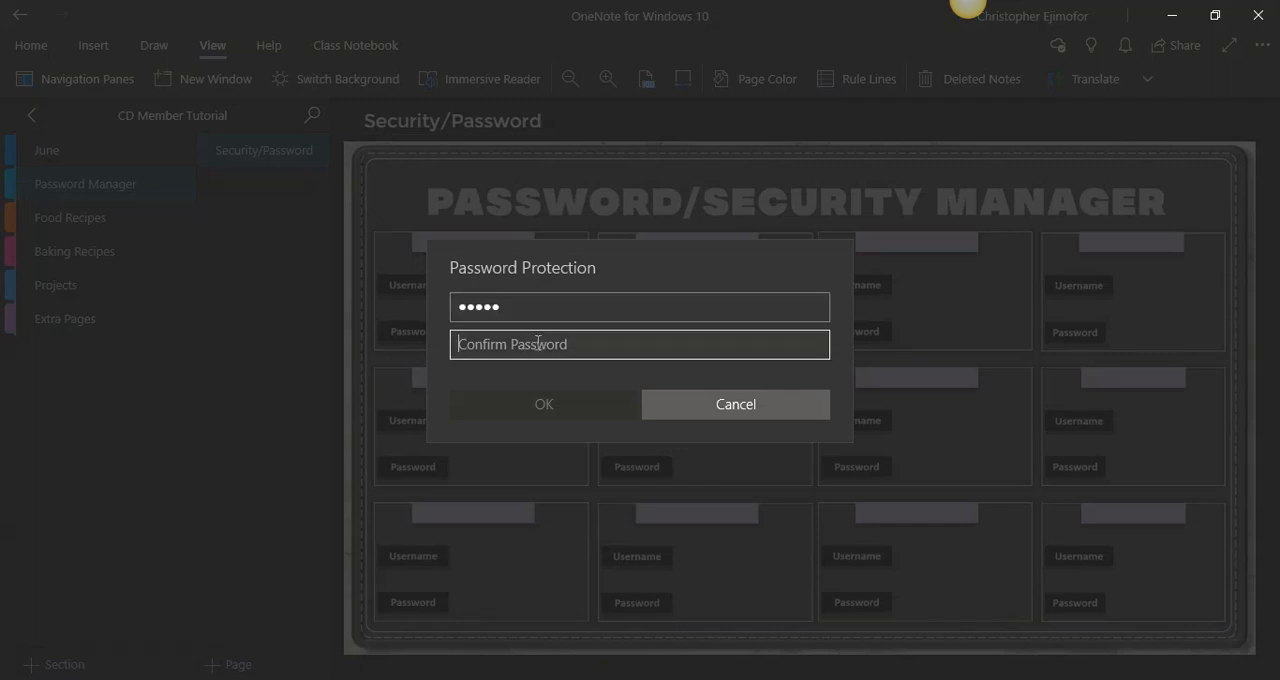
{"action": "type", "text": "•••••"}
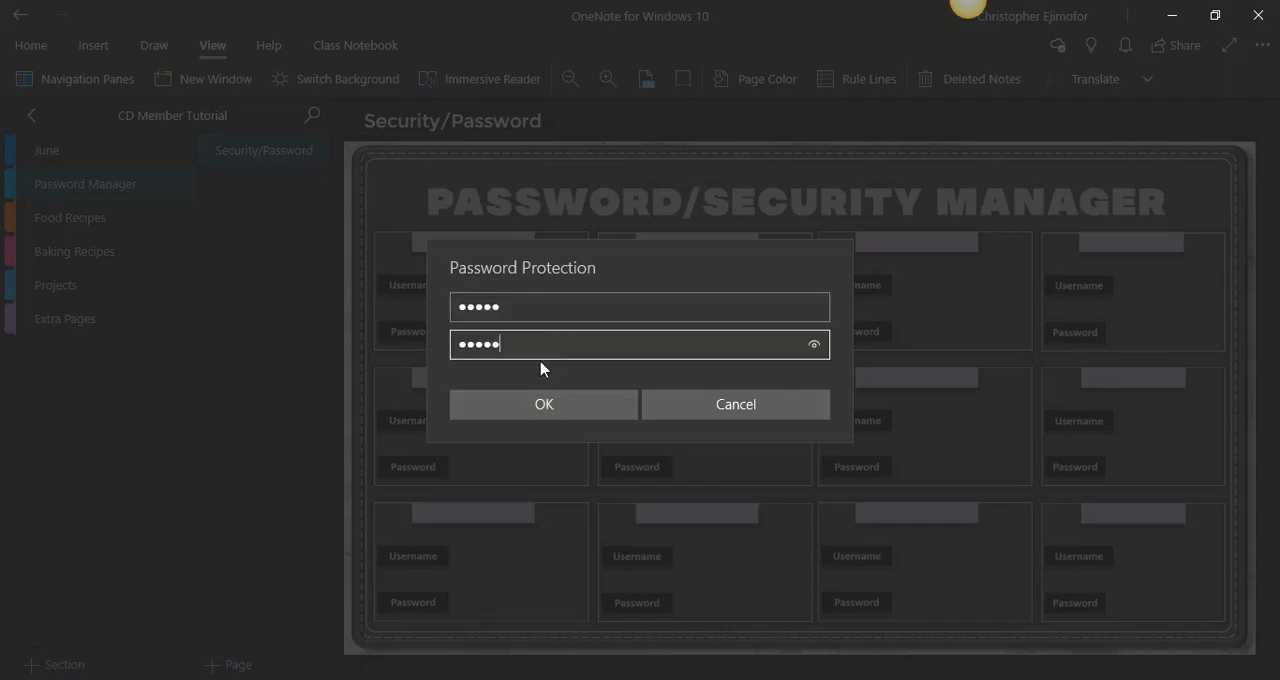
{"action": "left_click", "coordinate": [544, 404]}
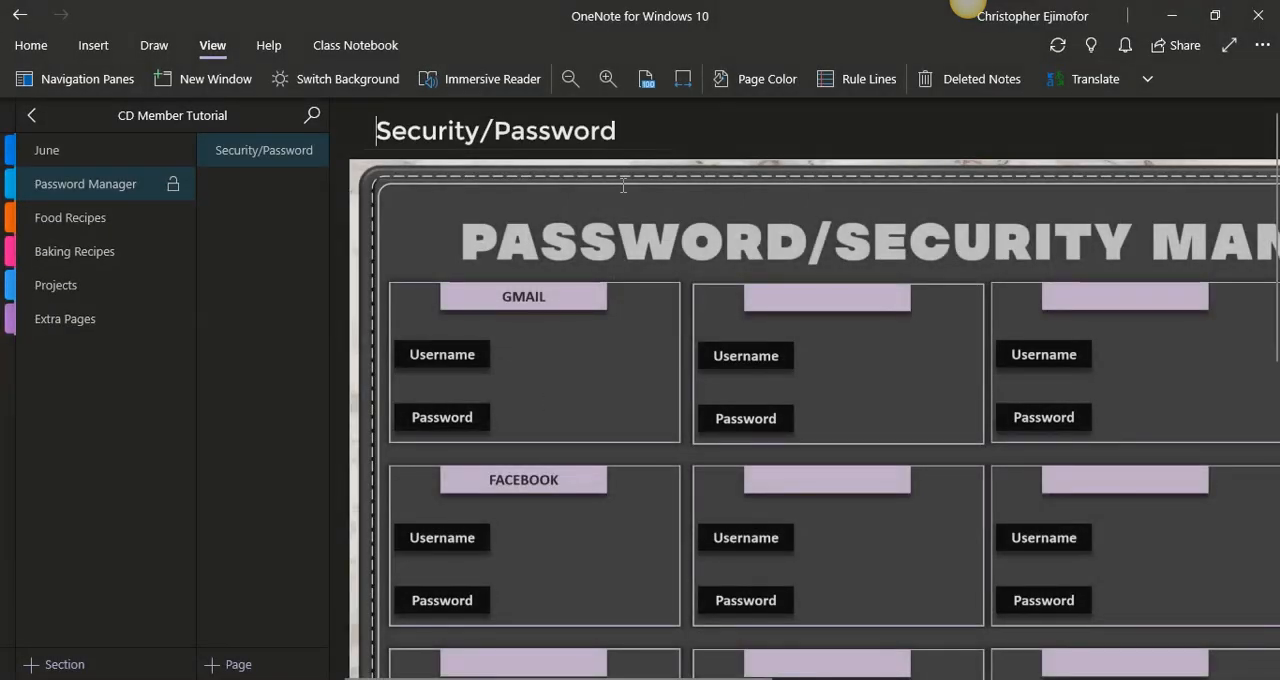
{"action": "left_click", "coordinate": [683, 80]}
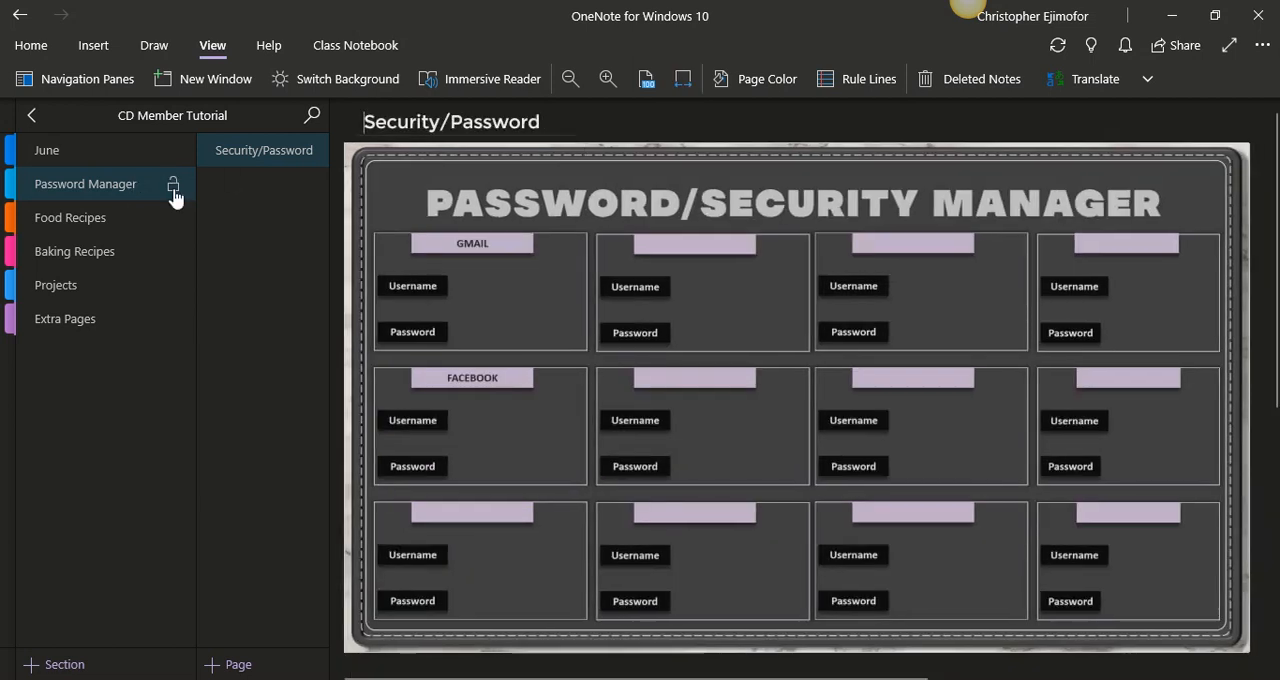
- Lock the Password Manager section and unlock it again by entering the section password
{"action": "left_click", "coordinate": [173, 187]}
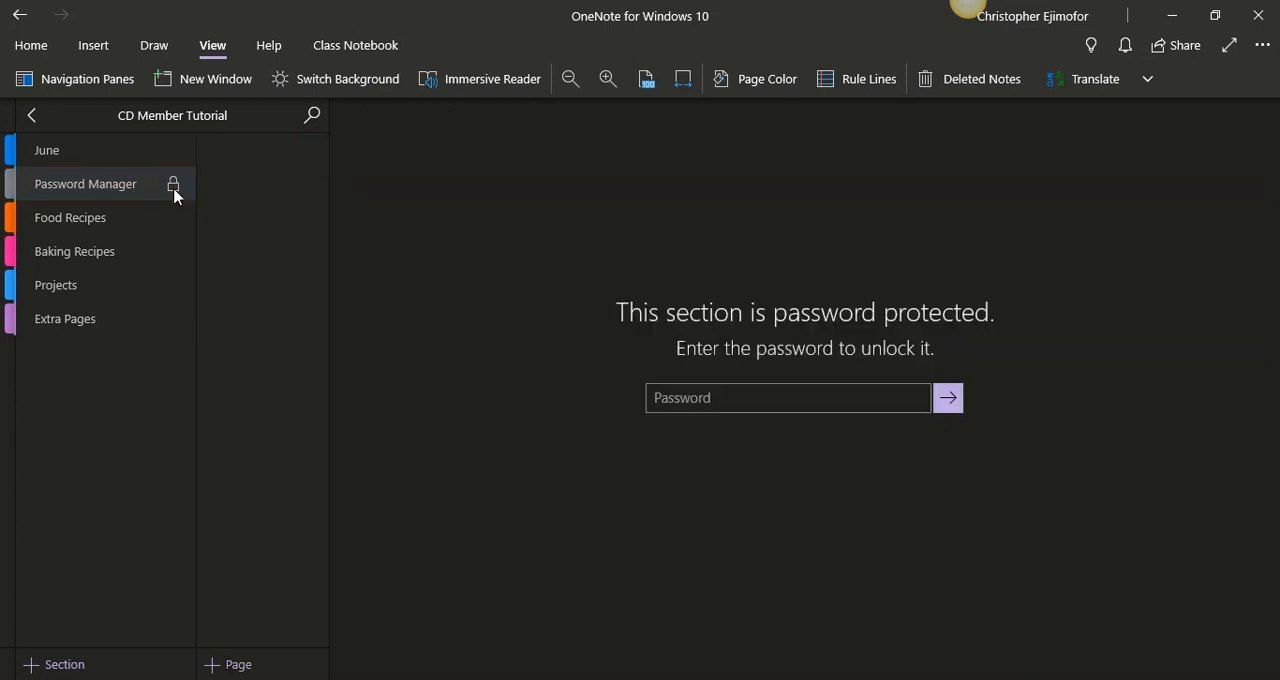
{"action": "left_click", "coordinate": [684, 397]}
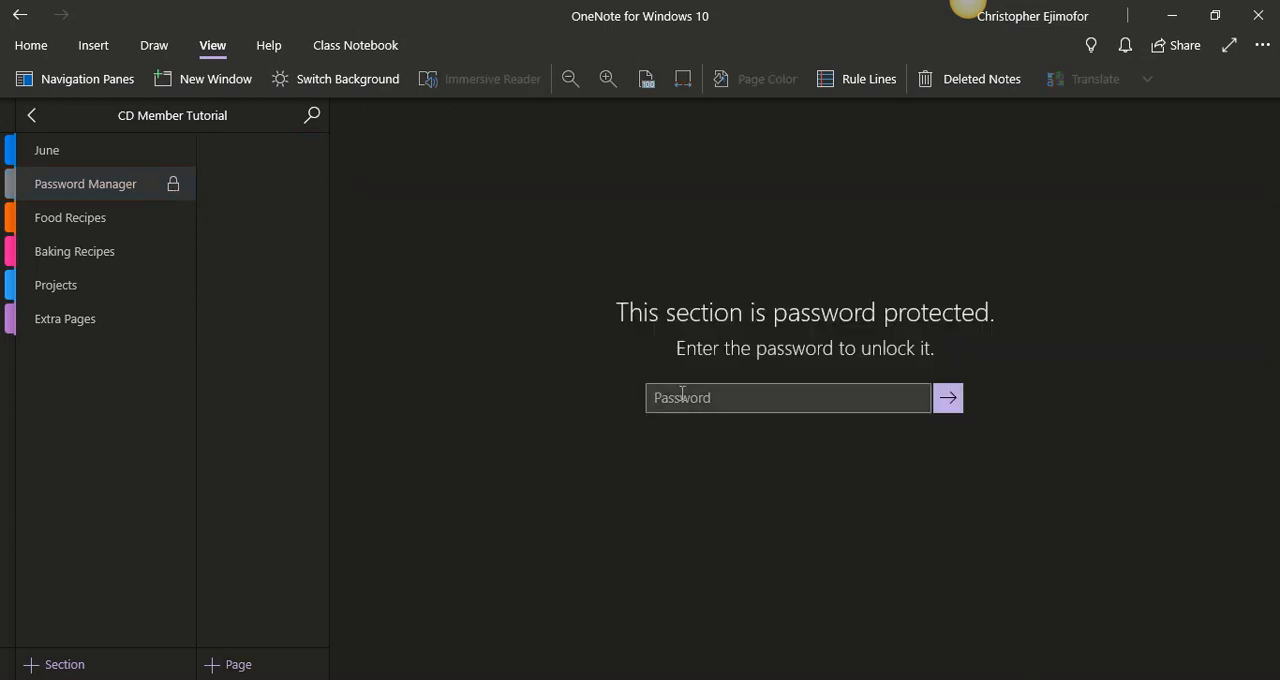
{"action": "type", "text": "•••••"}
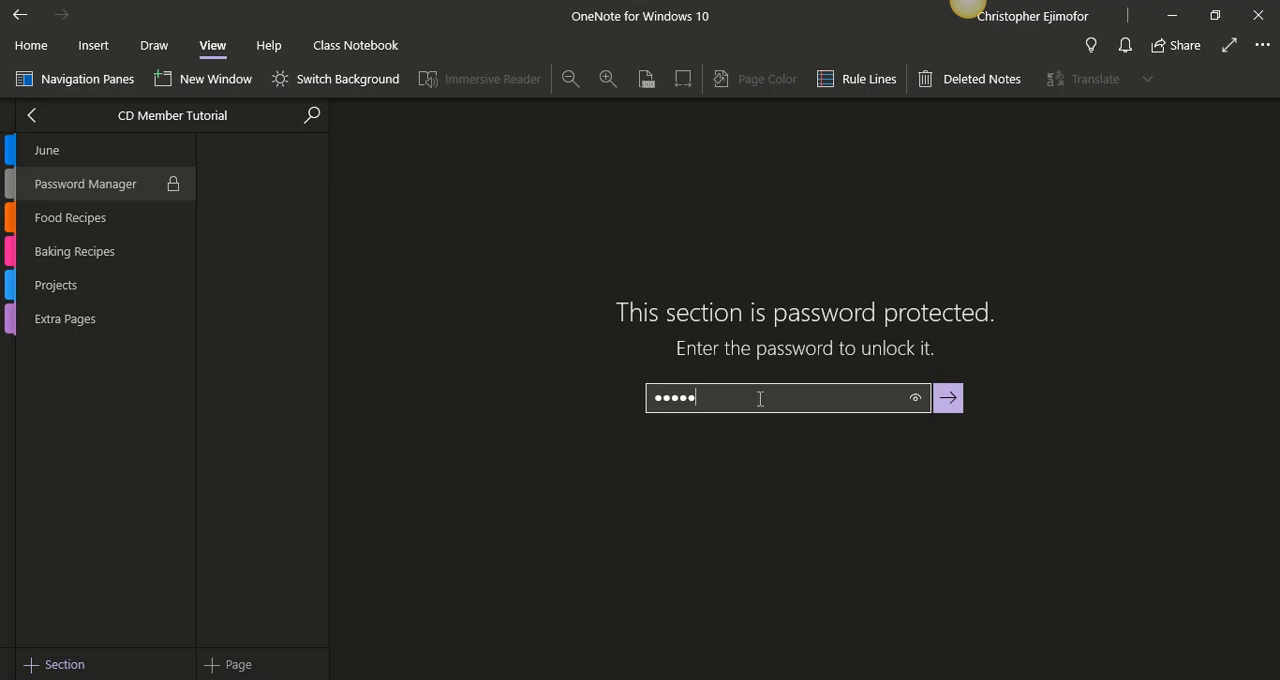
{"action": "left_click", "coordinate": [950, 405]}
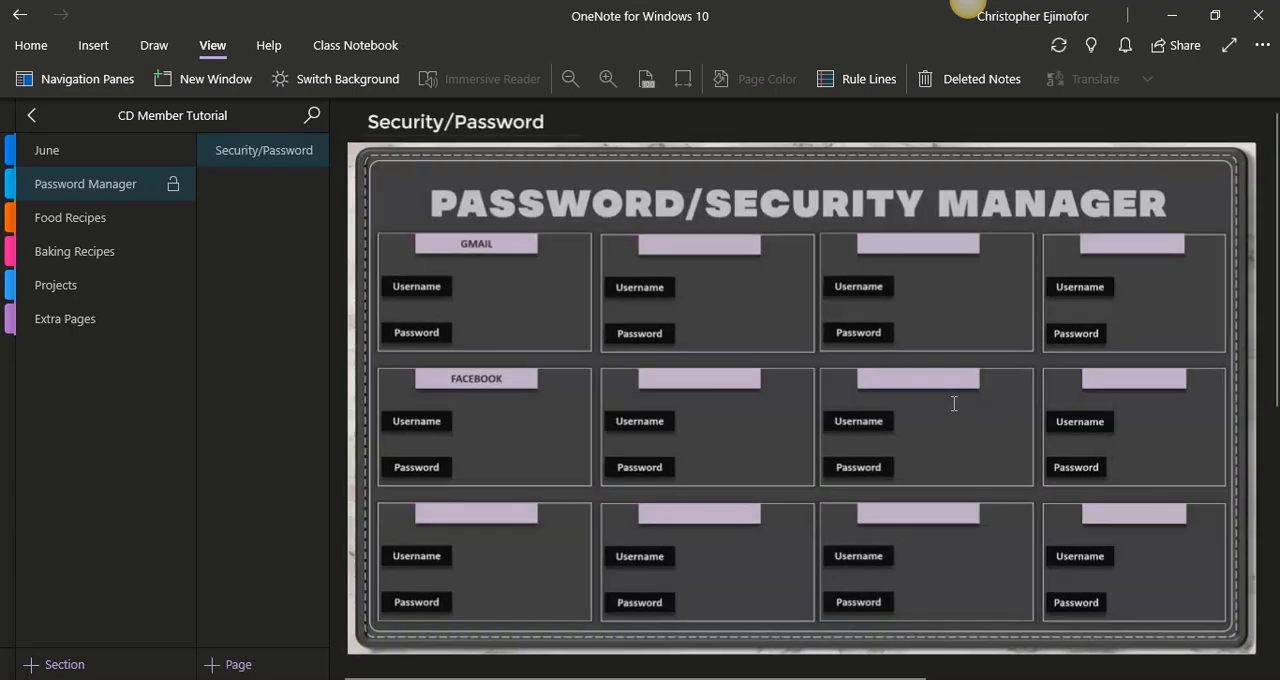